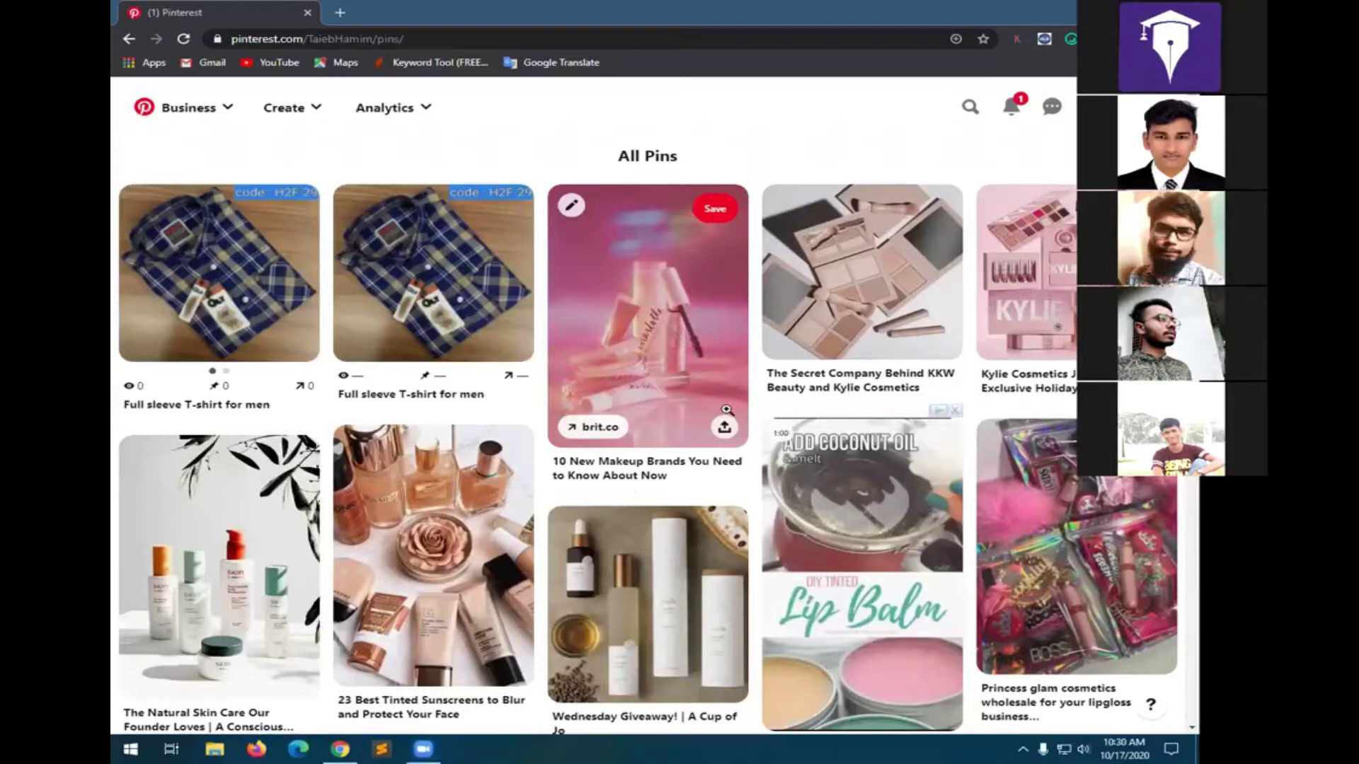
- Look through the saved clothing and cosmetics pins on the account's All Pins page
{"action": "scroll", "coordinate": [732, 565], "scroll_direction": "down", "scroll_amount": 2}
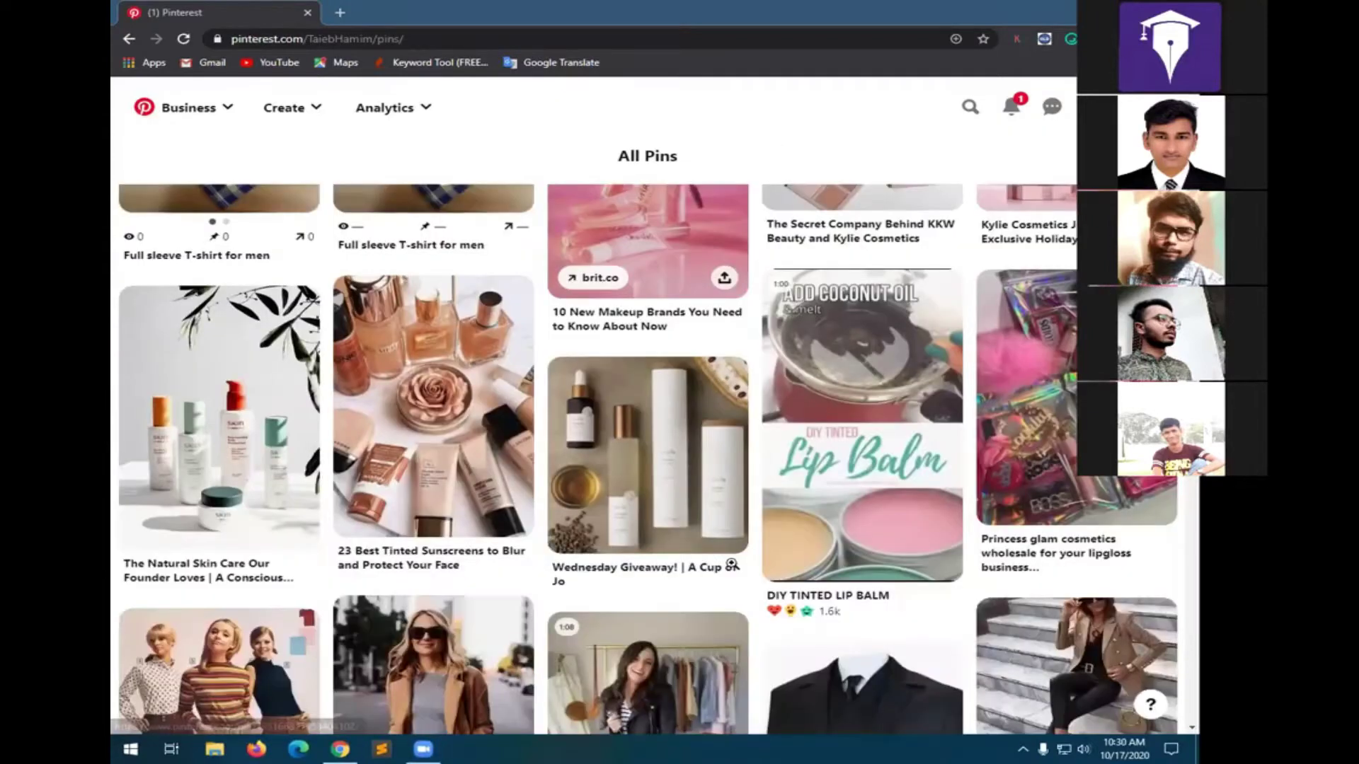
{"action": "scroll", "coordinate": [731, 565], "scroll_direction": "down", "scroll_amount": 2}
{"action": "scroll", "coordinate": [457, 543], "scroll_direction": "down", "scroll_amount": 5}
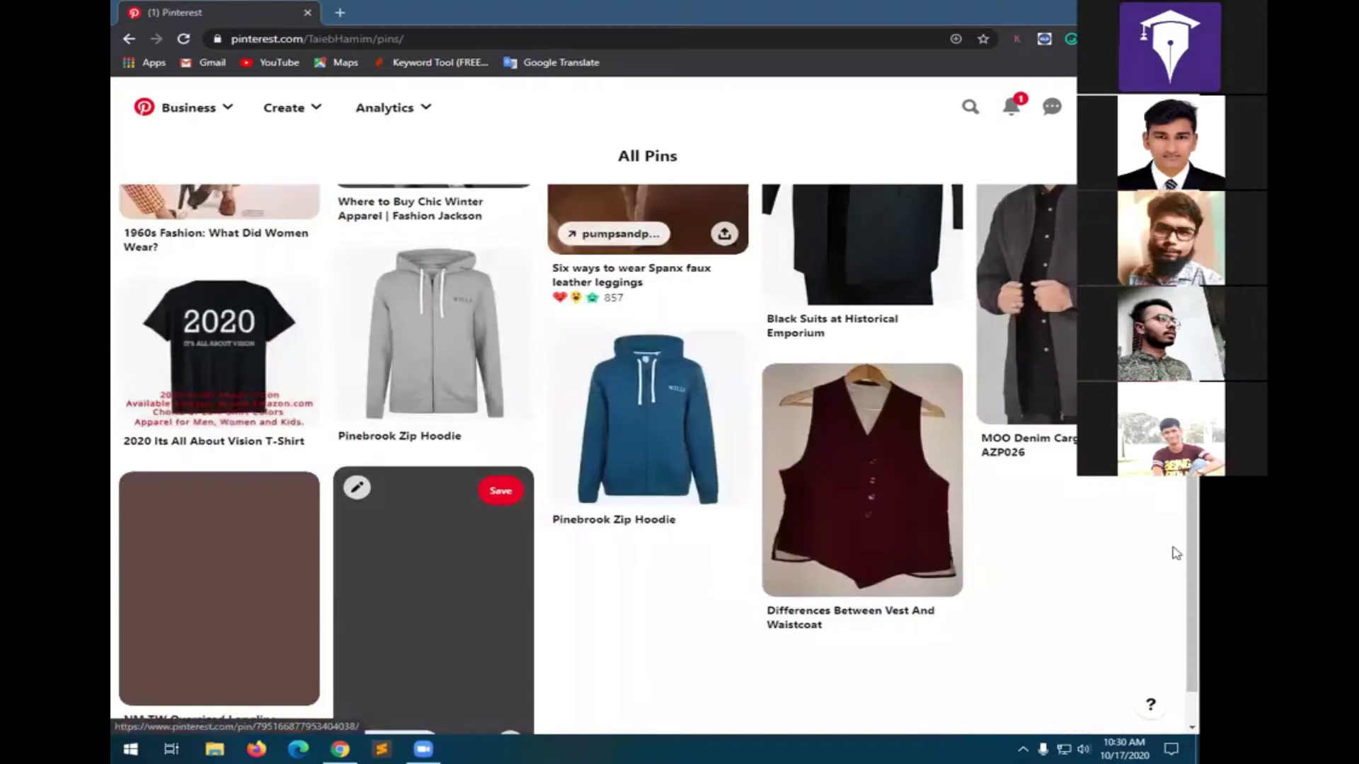
{"action": "scroll", "coordinate": [1176, 554], "scroll_direction": "down", "scroll_amount": 1}
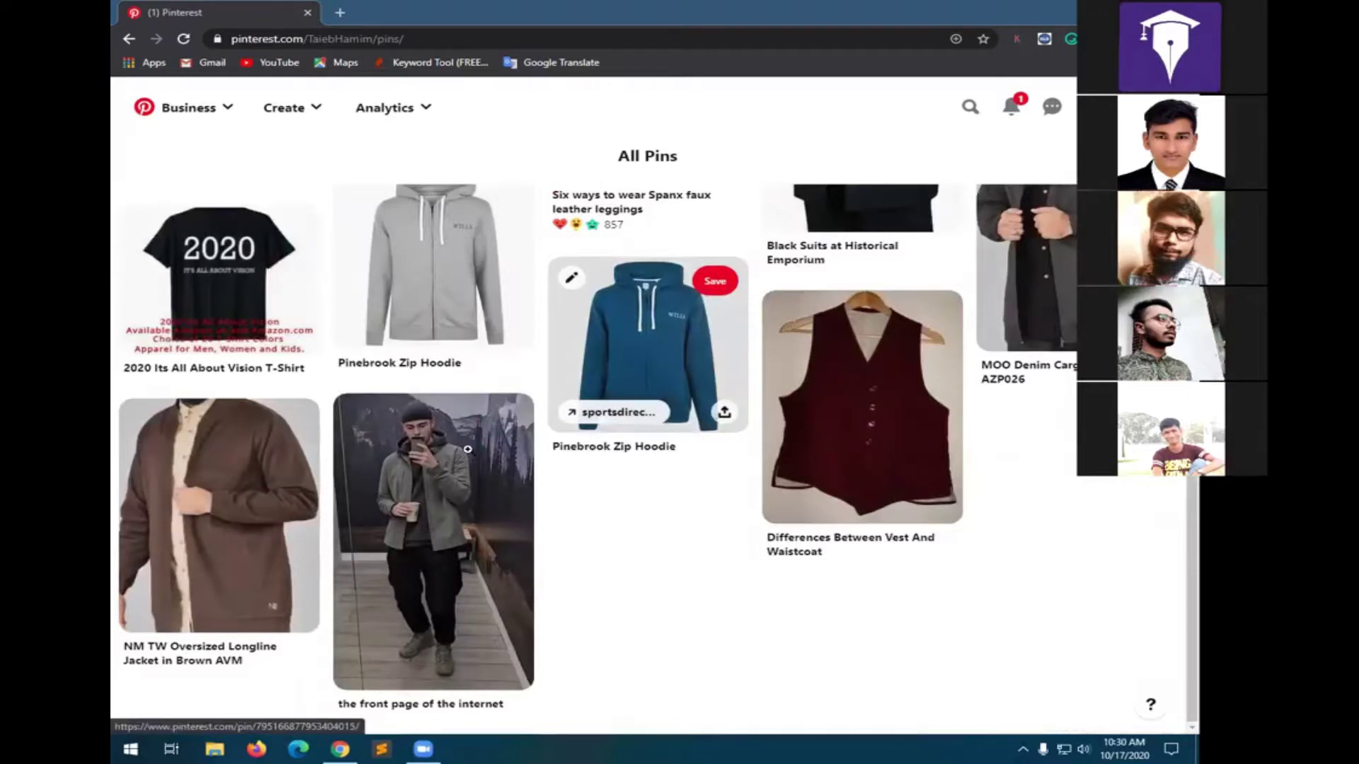
{"action": "scroll", "coordinate": [439, 488], "scroll_direction": "up", "scroll_amount": 2}
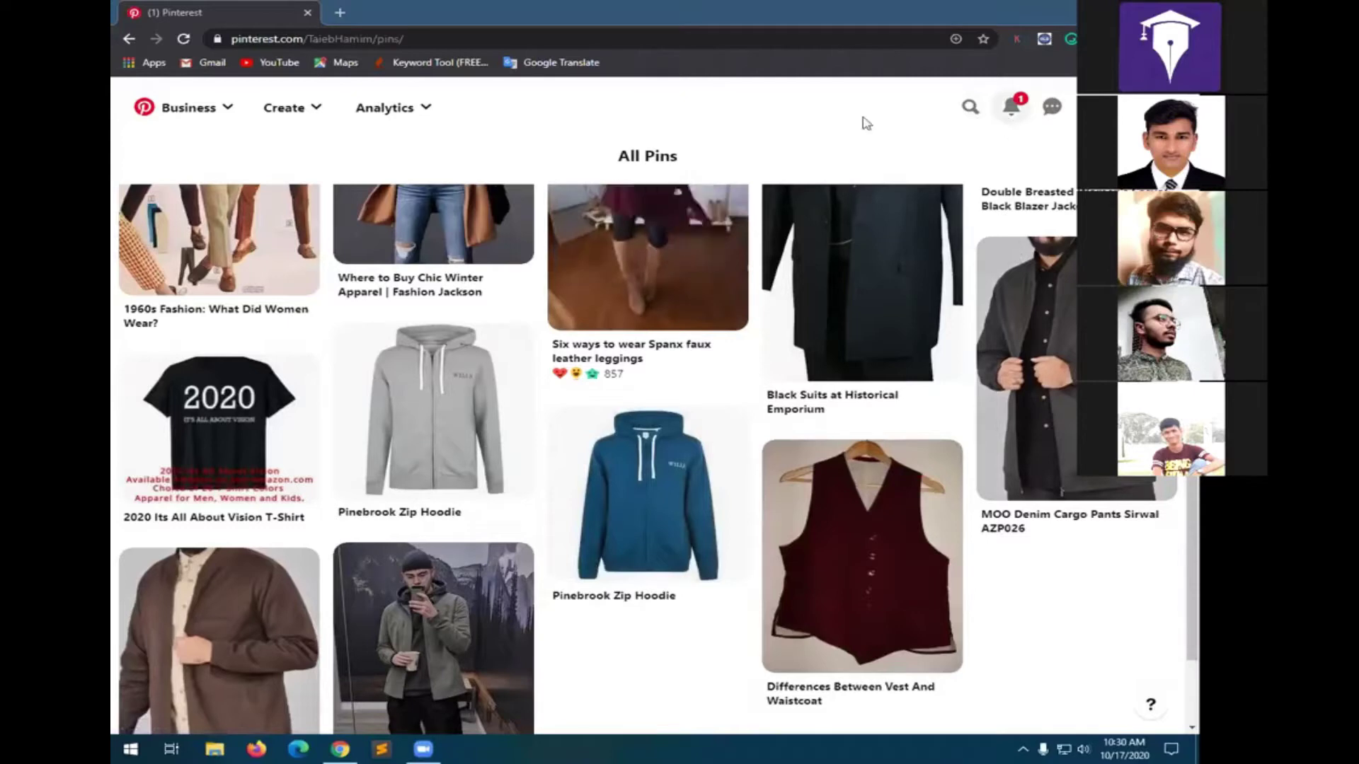
- Search Pinterest for "fashion" and filter the results to People
{"action": "left_click", "coordinate": [968, 109]}
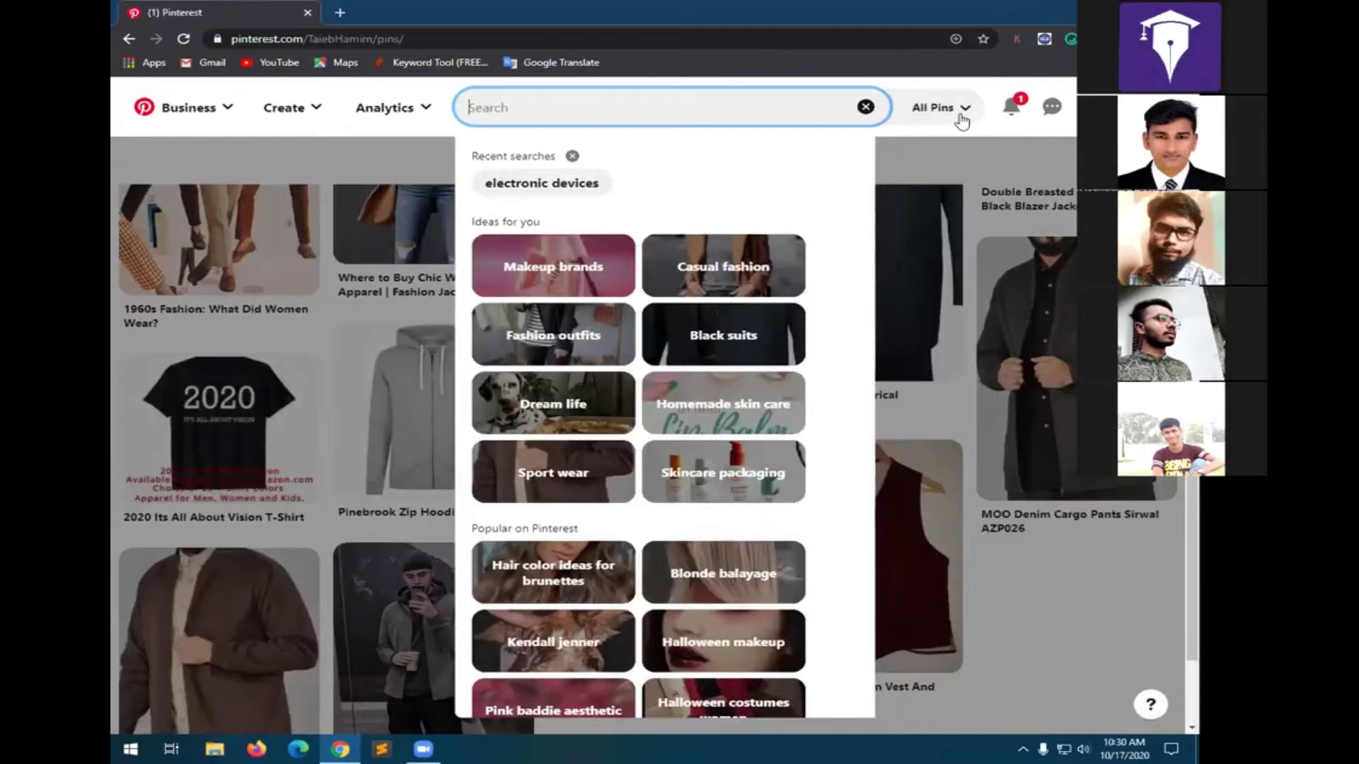
{"action": "type", "text": "fas"}
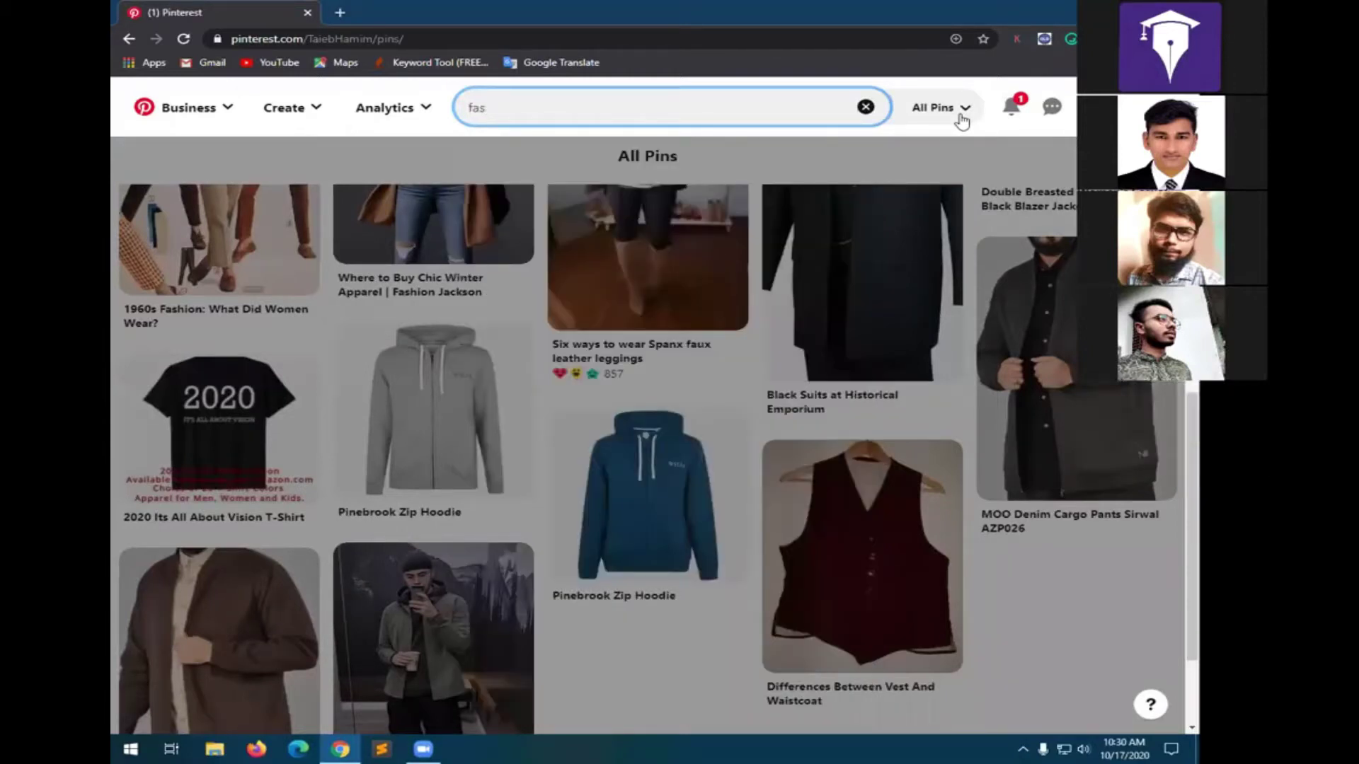
{"action": "type", "text": "hion"}
{"action": "left_click", "coordinate": [564, 118]}
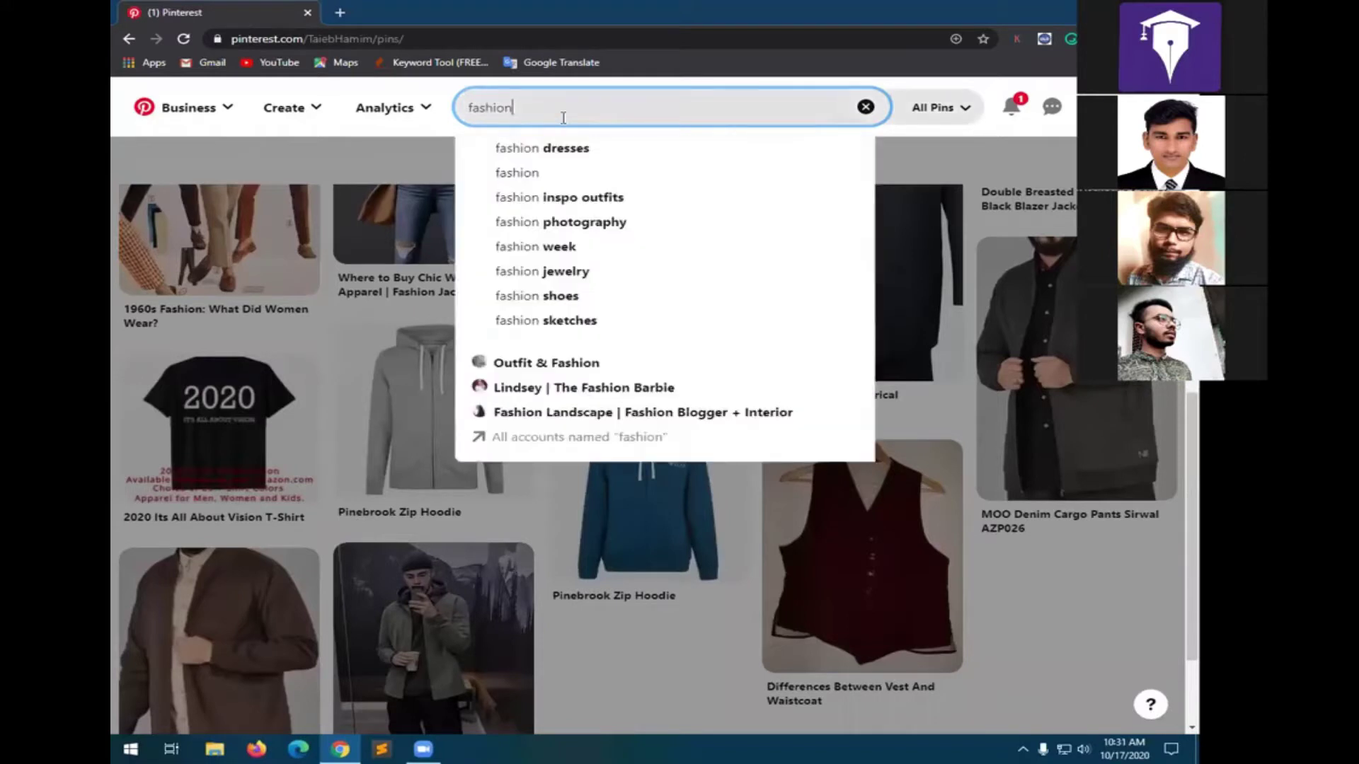
{"action": "key", "text": "Return"}
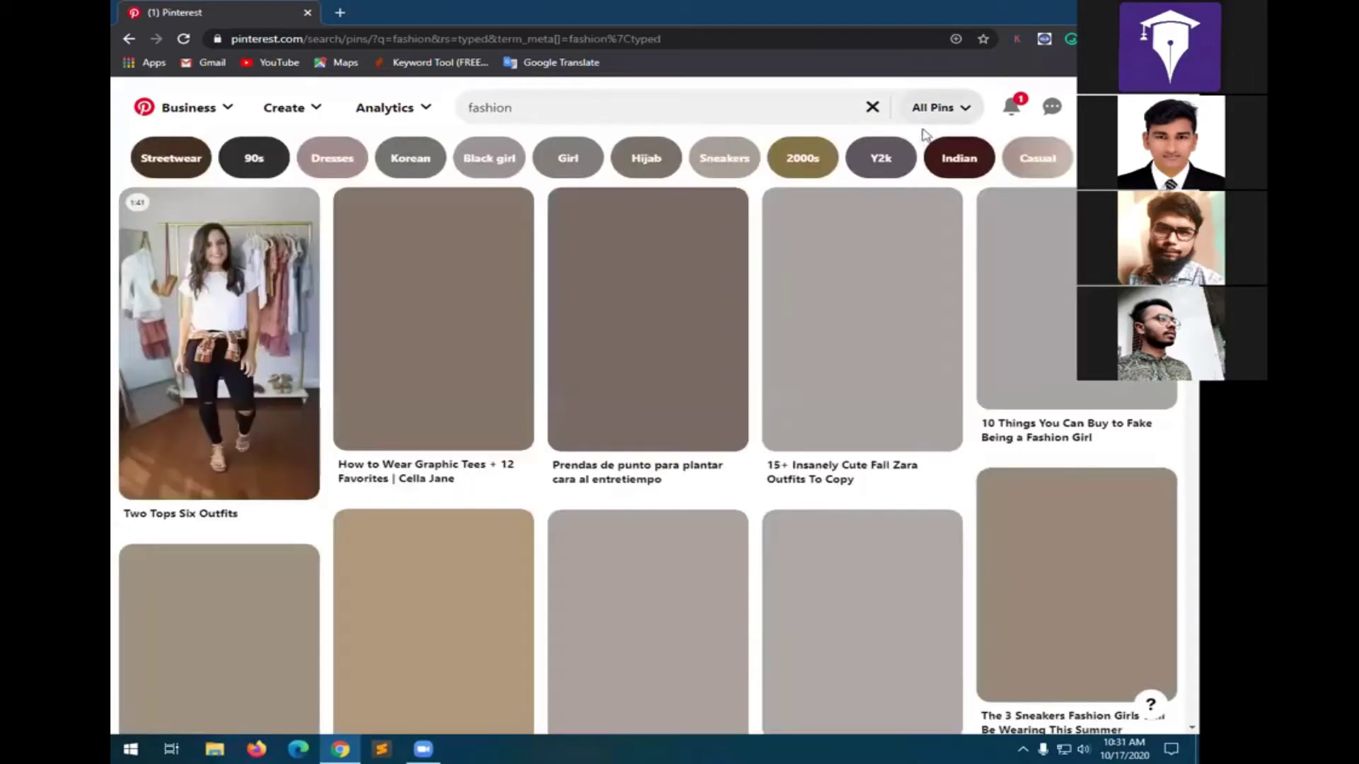
{"action": "left_click", "coordinate": [924, 122]}
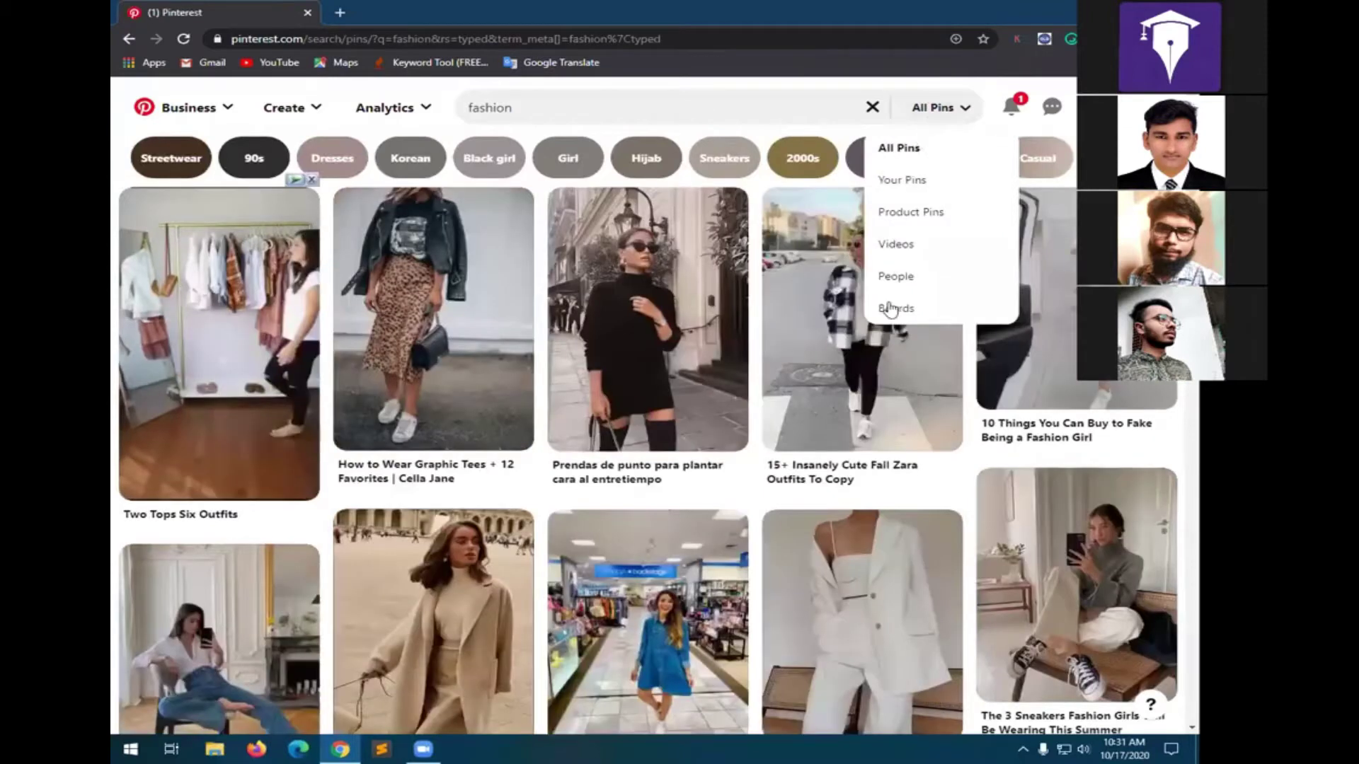
{"action": "left_click", "coordinate": [896, 278]}
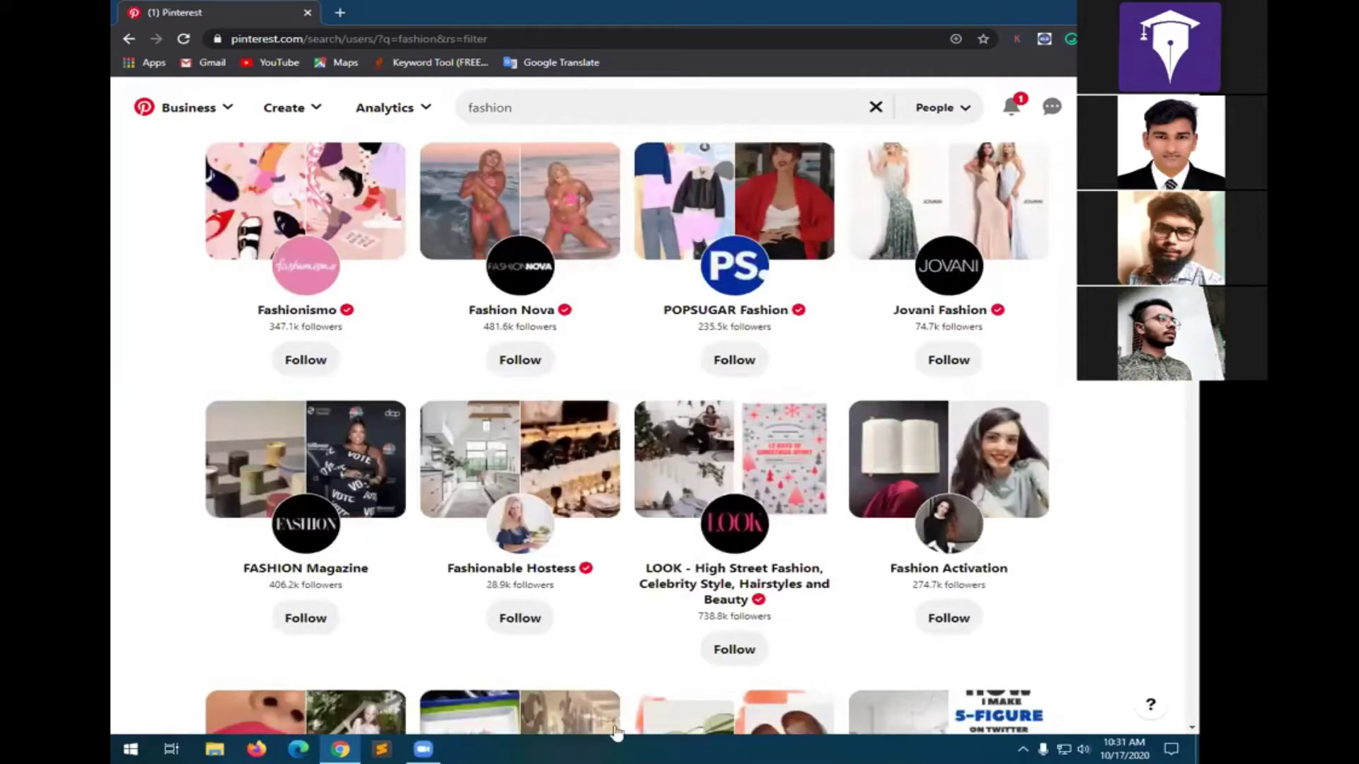
- Open FASHION Magazine, Fashionable Hostess, LOOK, Fashion Activation, IN FASHION, Fashion Foie Gras, Amazon Fashion and Mens Fashion profiles in separate background tabs
{"action": "scroll", "coordinate": [504, 436], "scroll_direction": "down", "scroll_amount": 3}
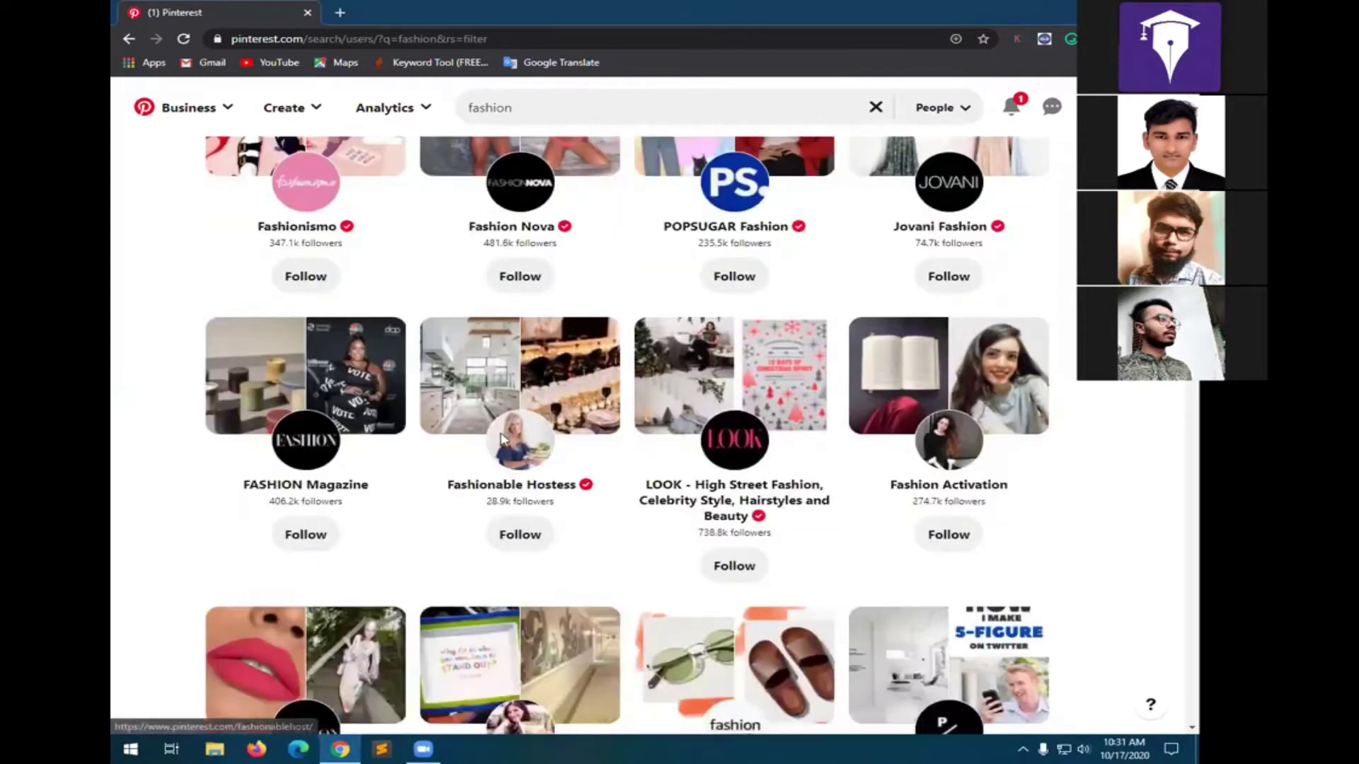
{"action": "scroll", "coordinate": [504, 439], "scroll_direction": "up", "scroll_amount": 3}
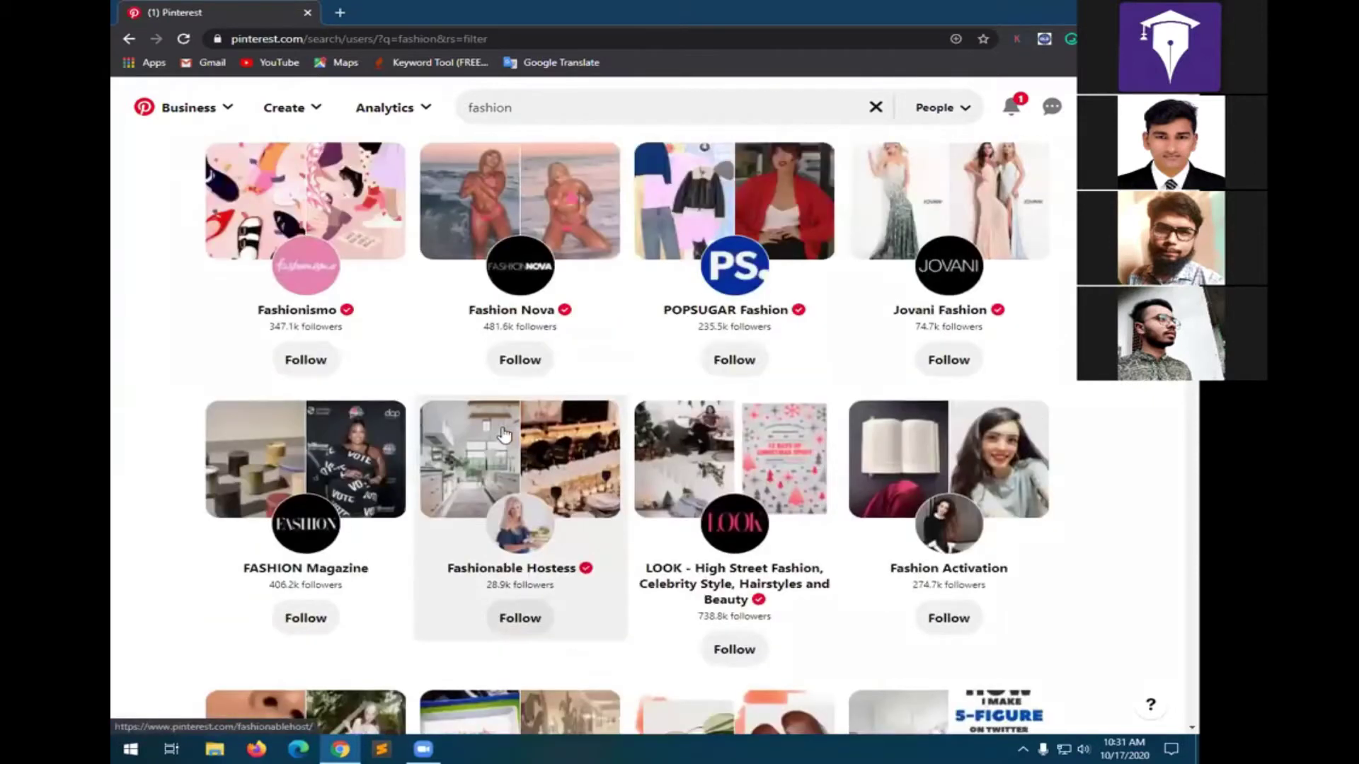
{"action": "scroll", "coordinate": [504, 435], "scroll_direction": "down", "scroll_amount": 2}
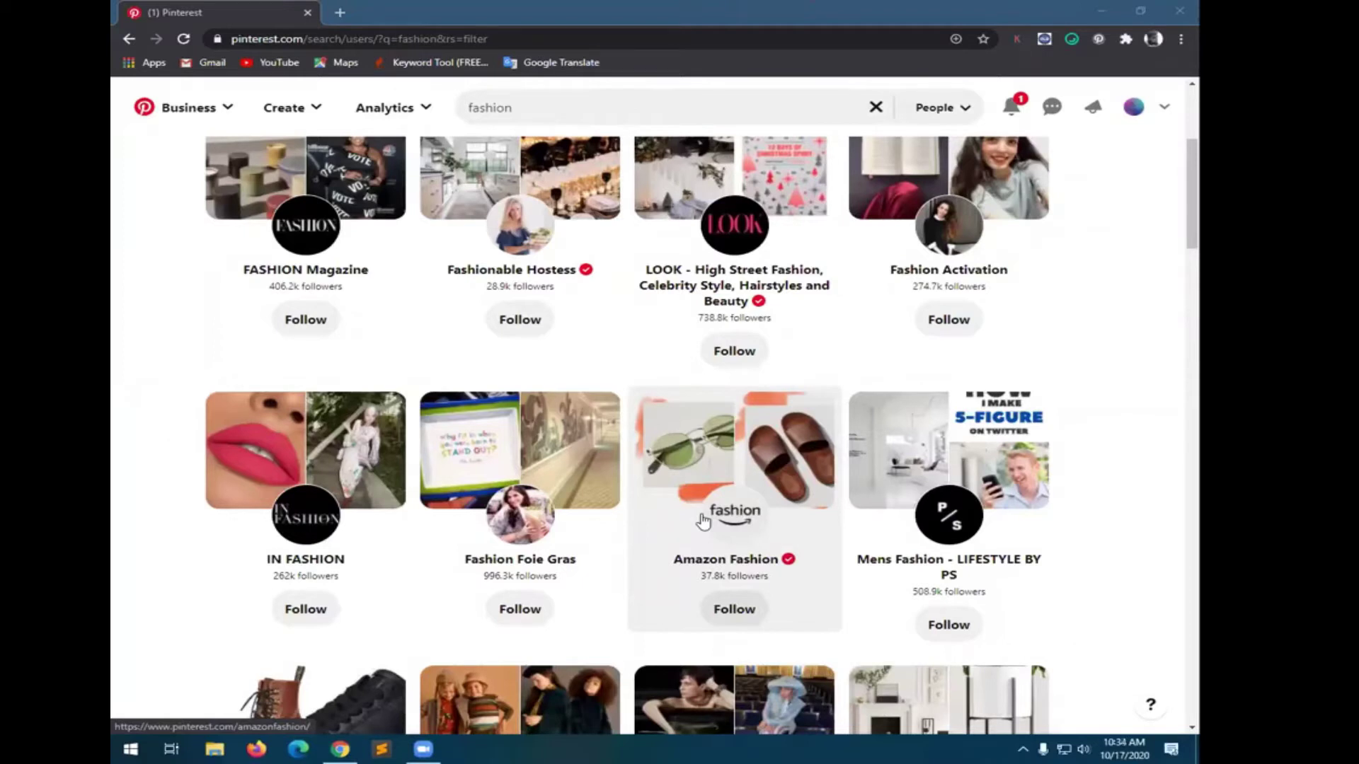
{"action": "middle_click", "coordinate": [298, 229]}
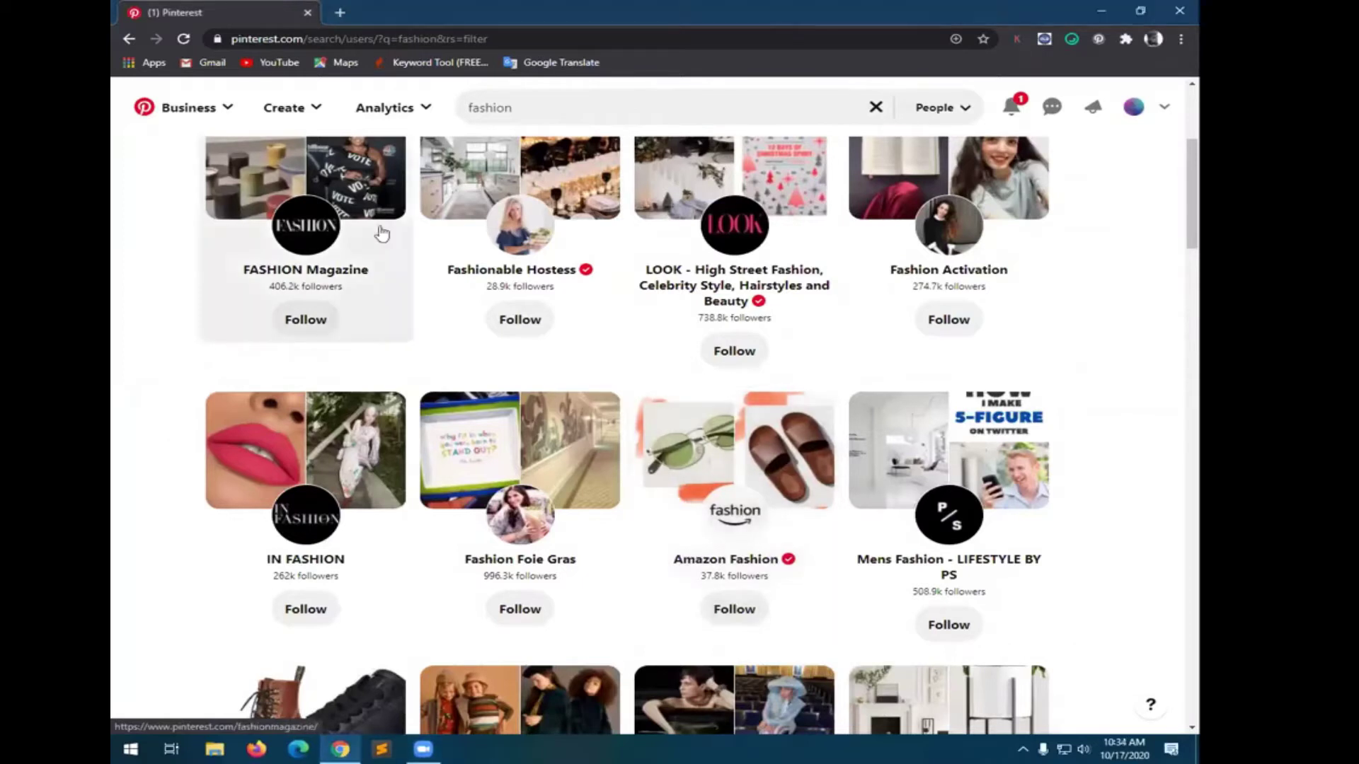
{"action": "middle_click", "coordinate": [518, 223]}
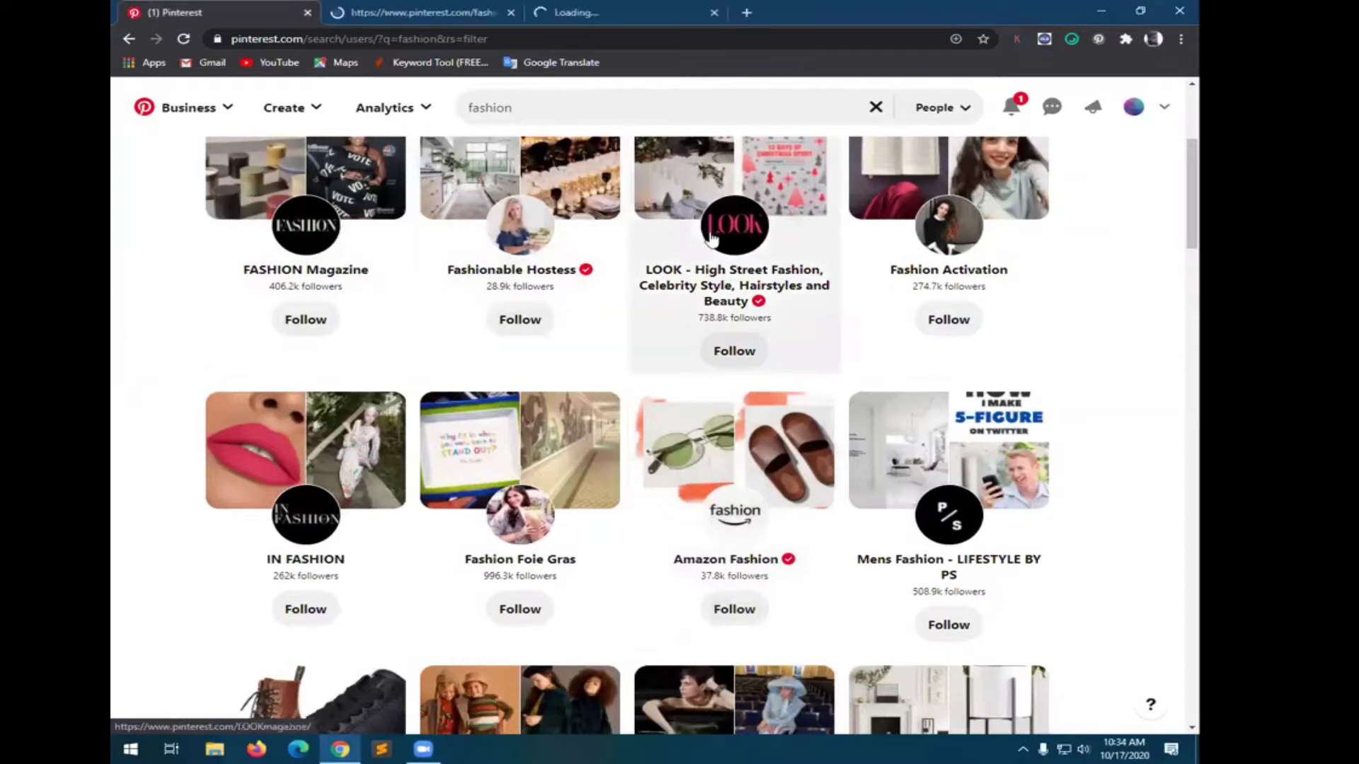
{"action": "middle_click", "coordinate": [706, 239]}
{"action": "middle_click", "coordinate": [929, 228]}
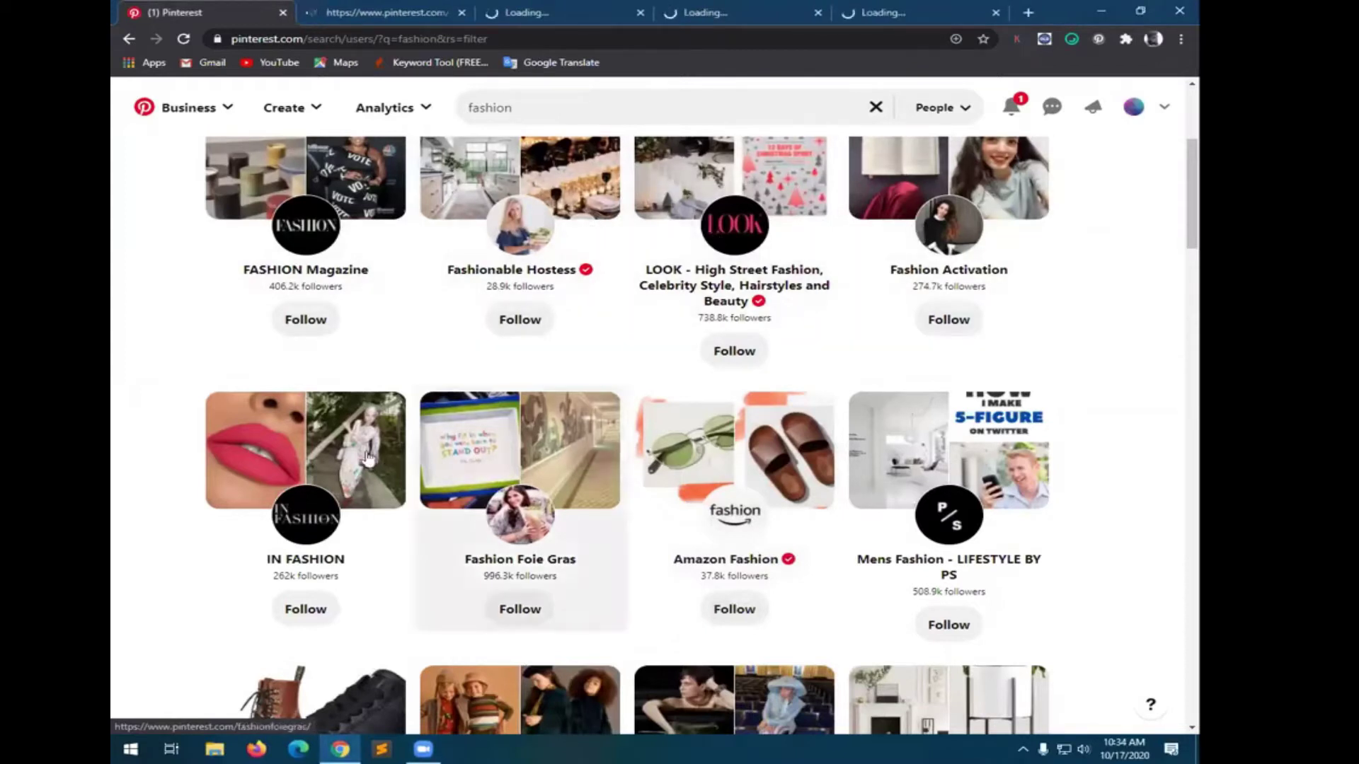
{"action": "middle_click", "coordinate": [304, 482]}
{"action": "middle_click", "coordinate": [533, 471]}
{"action": "middle_click", "coordinate": [739, 467]}
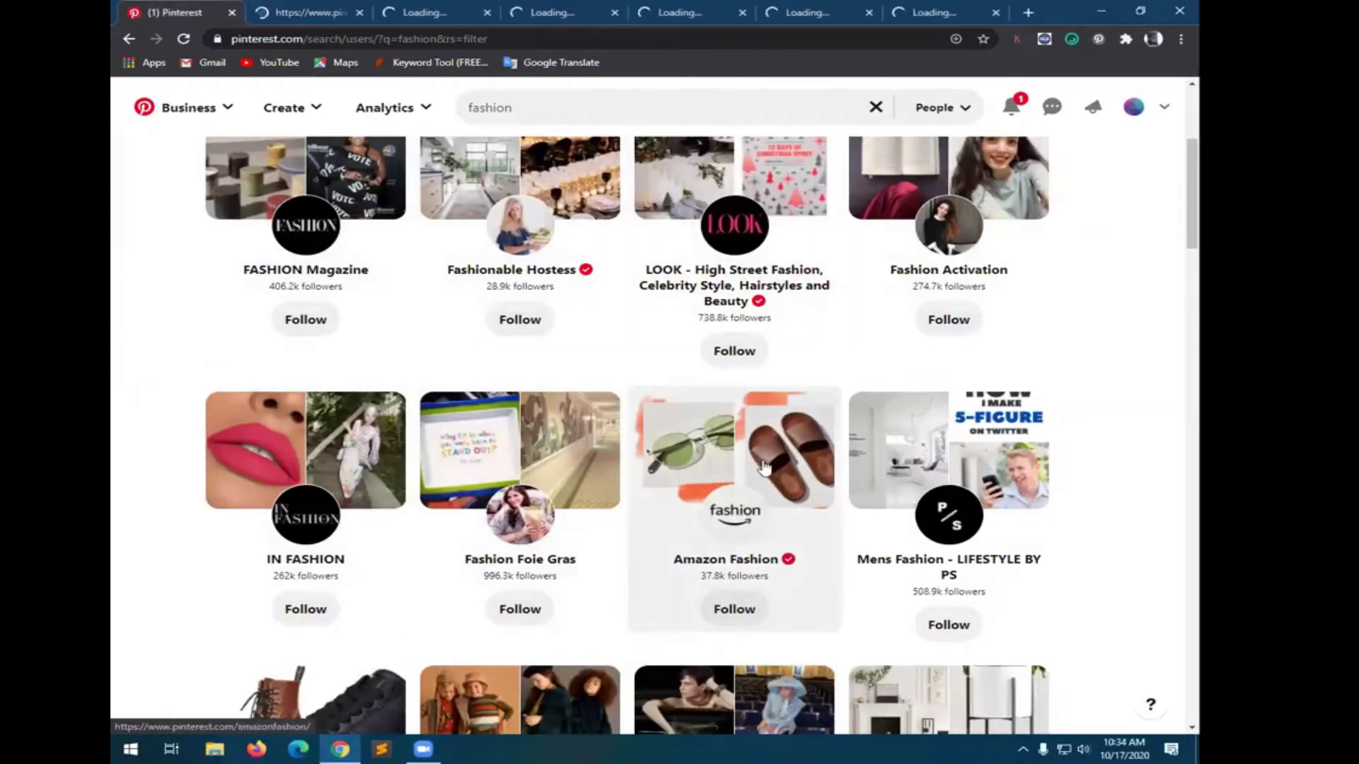
{"action": "scroll", "coordinate": [739, 467], "scroll_direction": "up", "scroll_amount": 1}
{"action": "middle_click", "coordinate": [979, 471]}
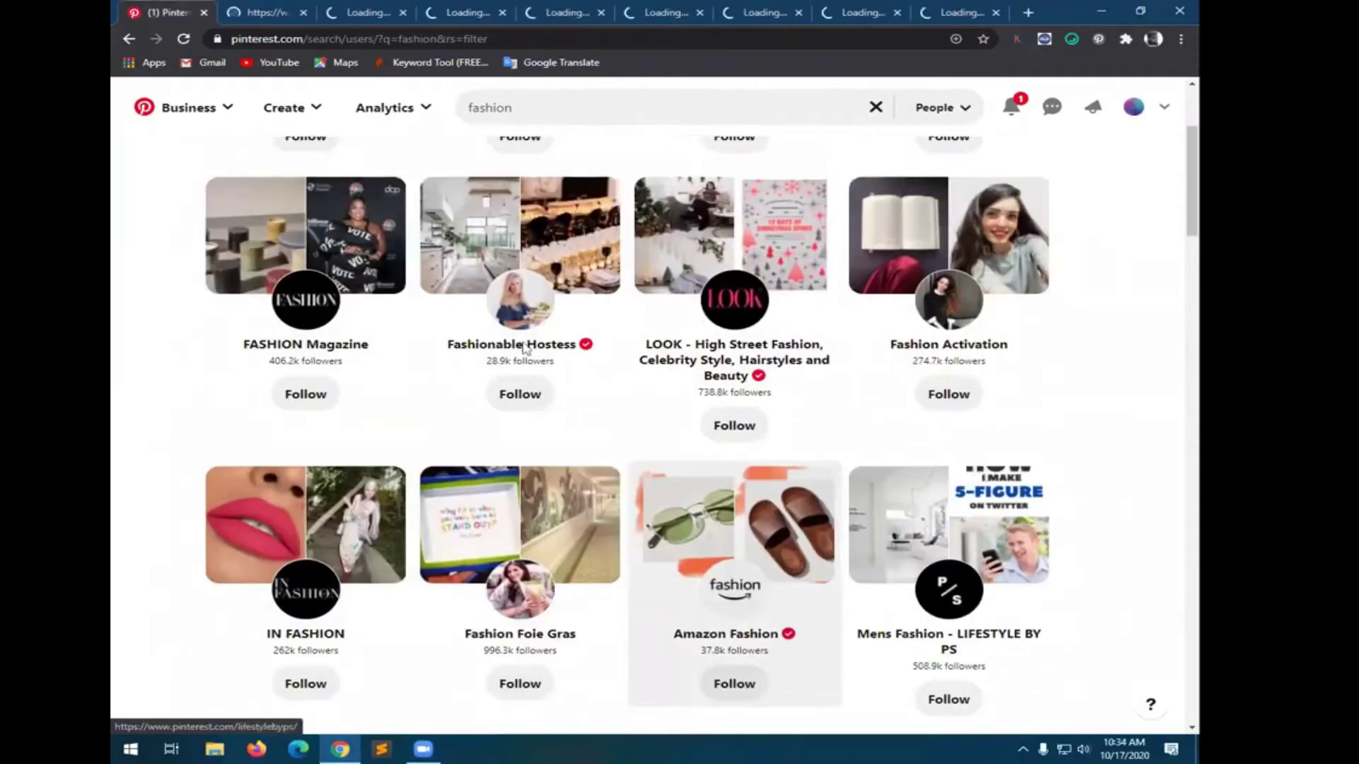
- Switch to the opened FASHION Magazine profile and follow it
{"action": "left_click", "coordinate": [249, 14]}
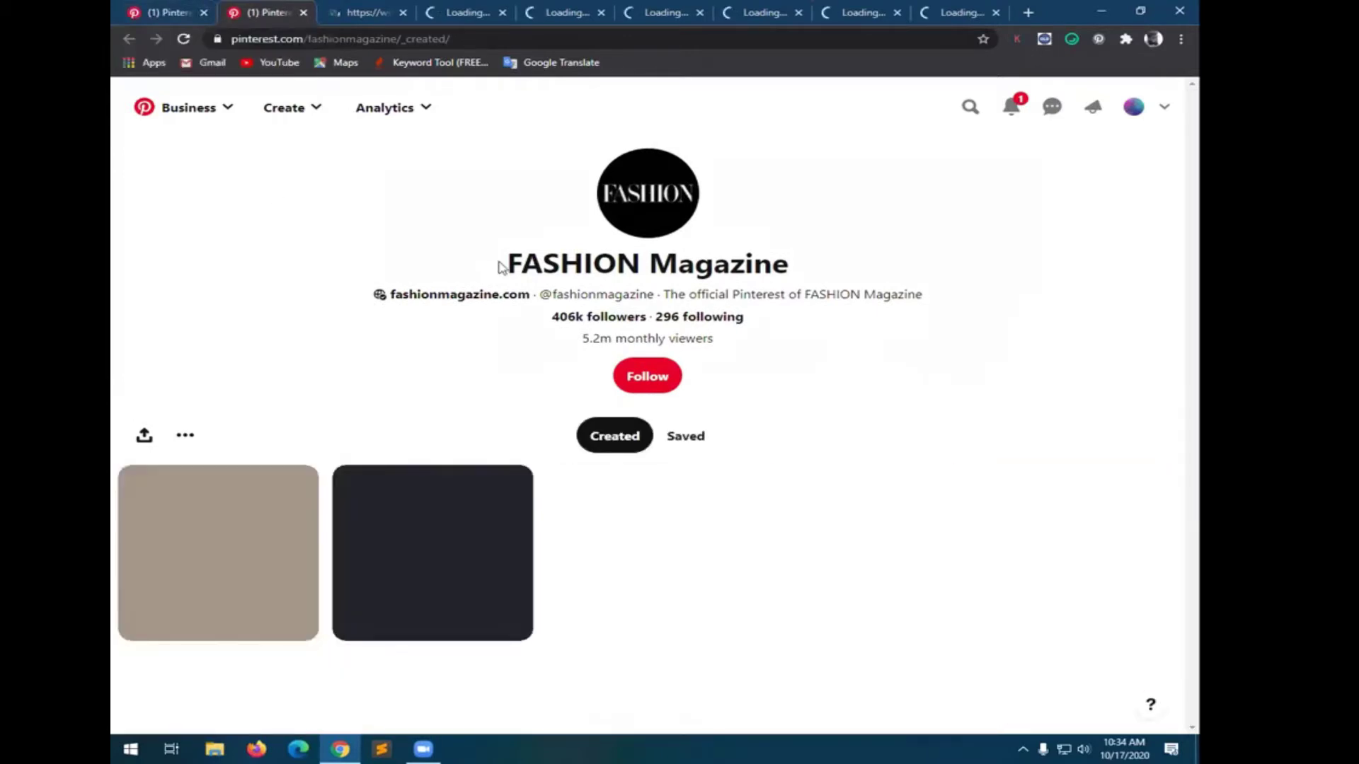
{"action": "scroll", "coordinate": [720, 386], "scroll_direction": "down", "scroll_amount": 1}
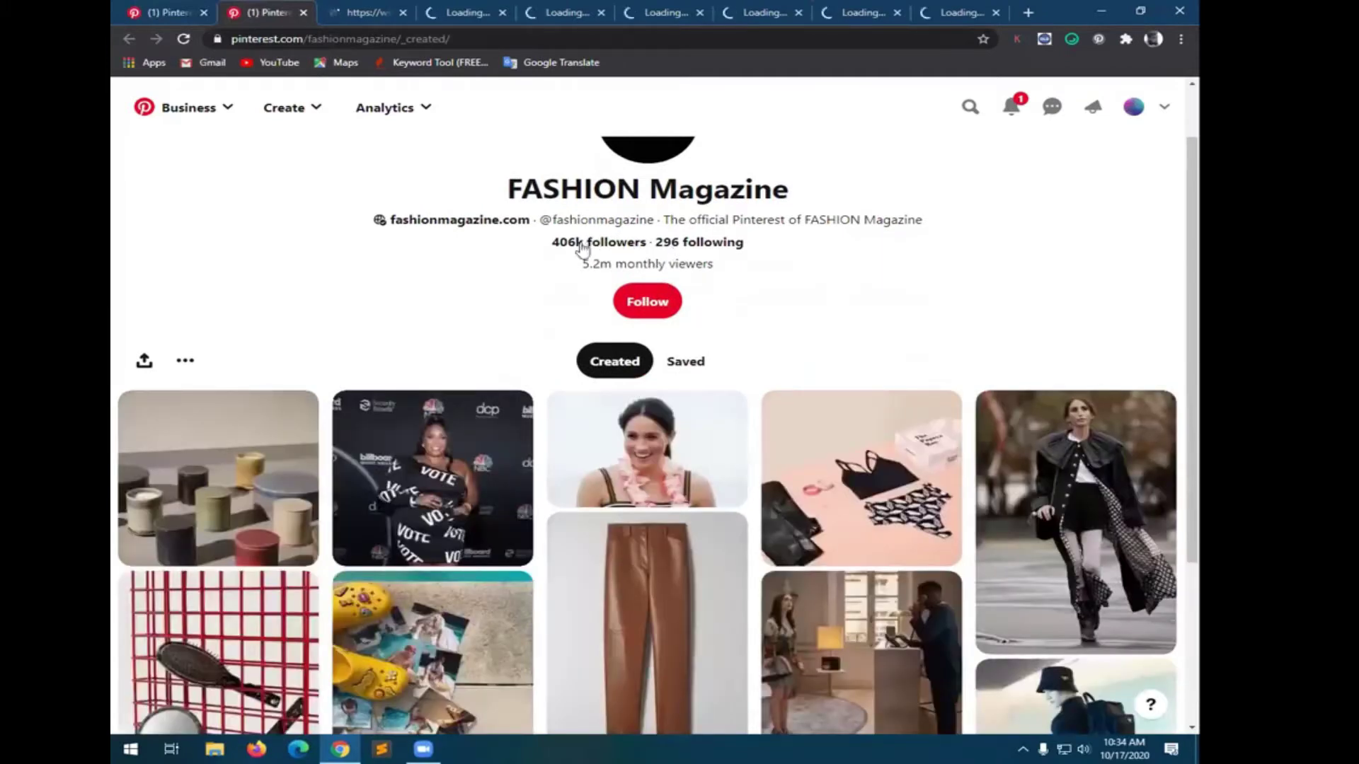
{"action": "scroll", "coordinate": [697, 241], "scroll_direction": "up", "scroll_amount": 3}
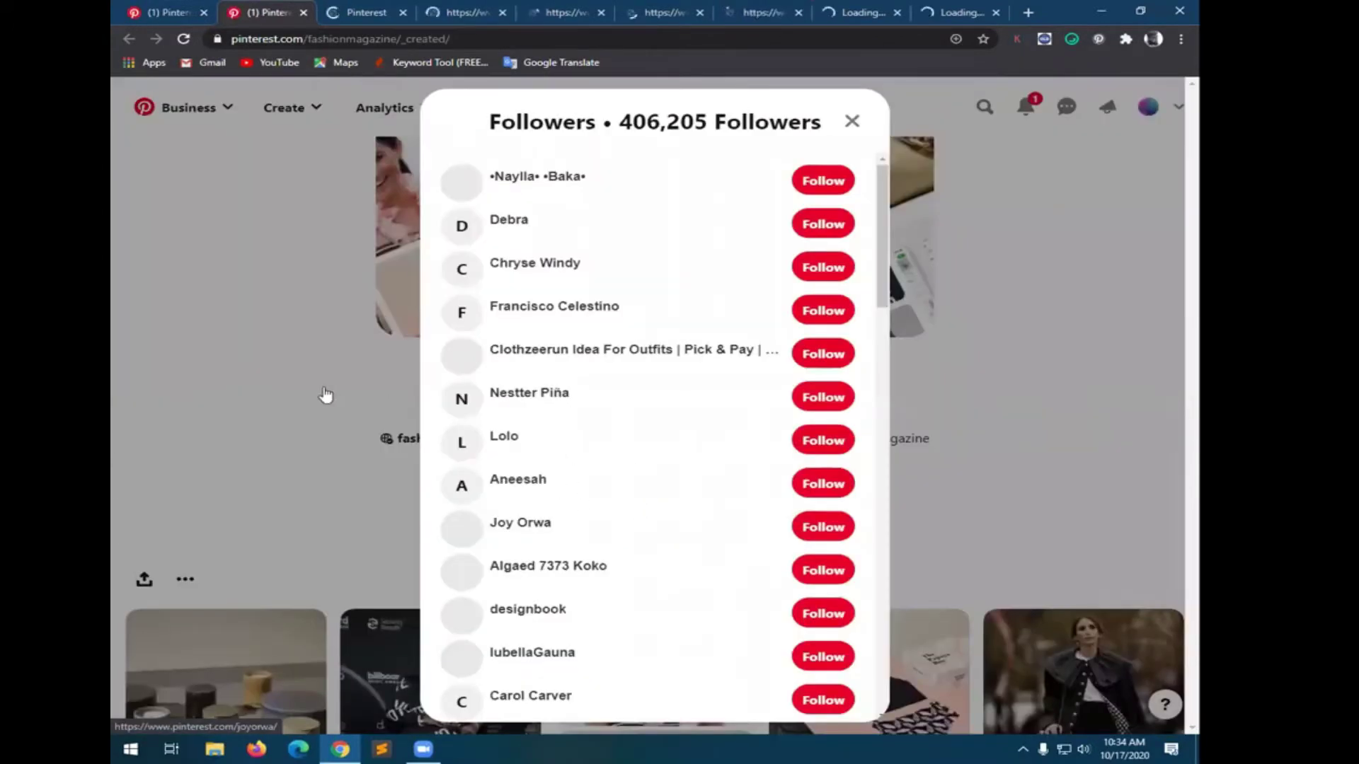
{"action": "left_click", "coordinate": [416, 451]}
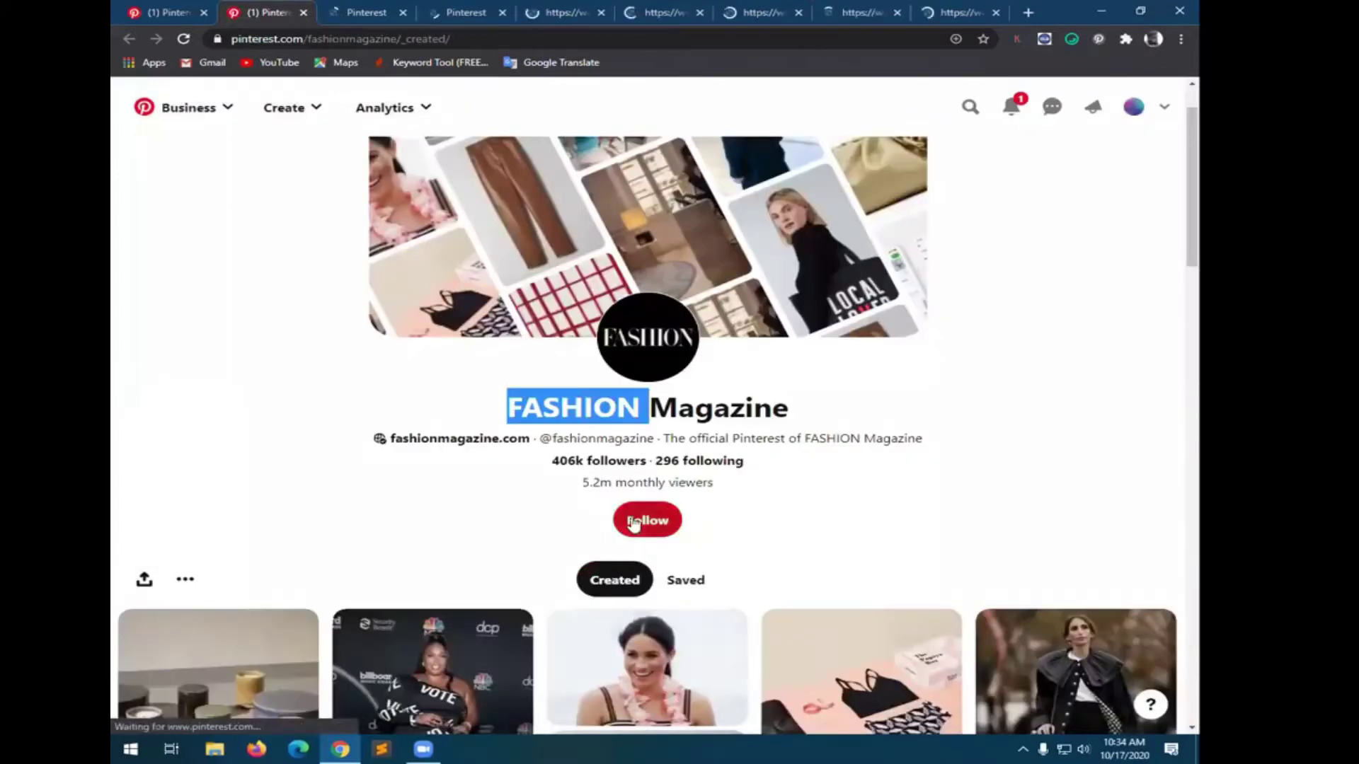
{"action": "left_click", "coordinate": [663, 511]}
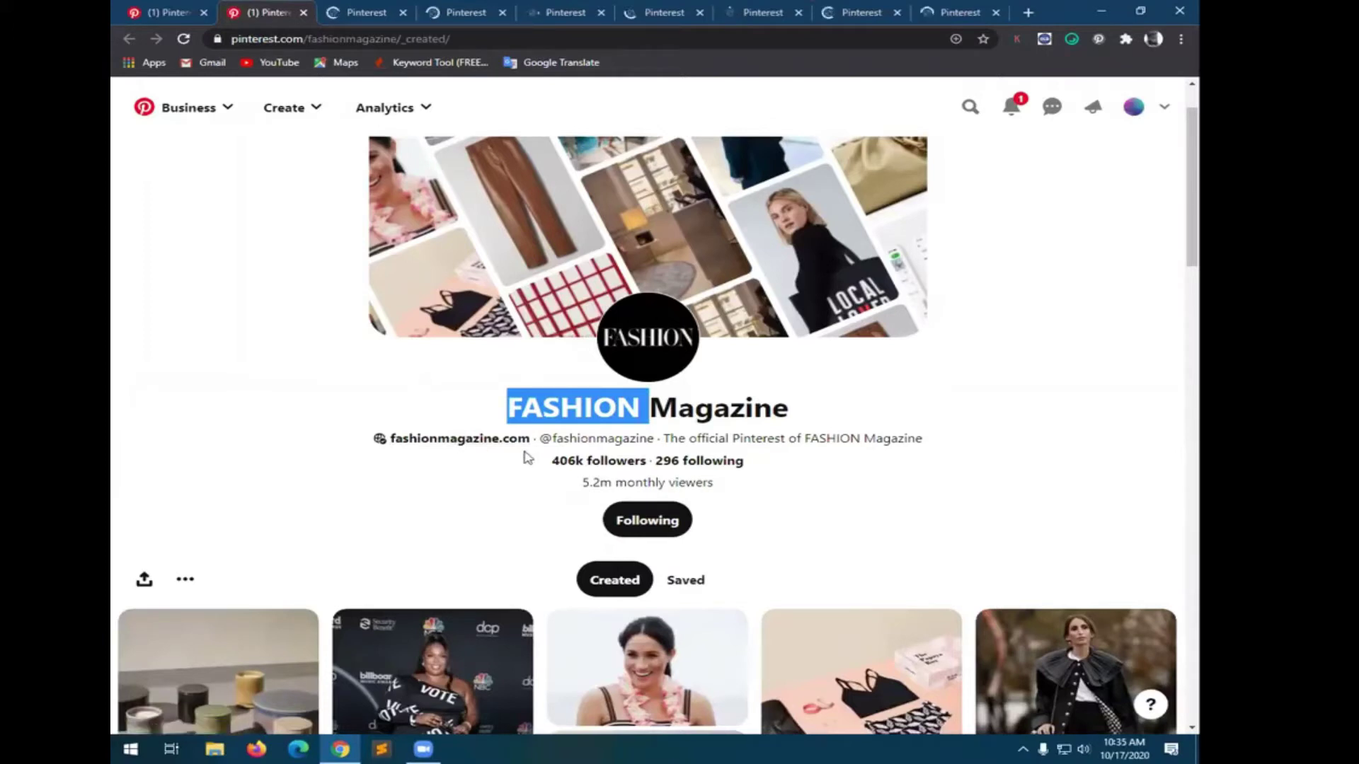
- Open FASHION Magazine's followers list and follow the first, ninth and twelfth accounts, which have profile pictures
{"action": "left_click", "coordinate": [591, 467]}
{"action": "left_click", "coordinate": [591, 466]}
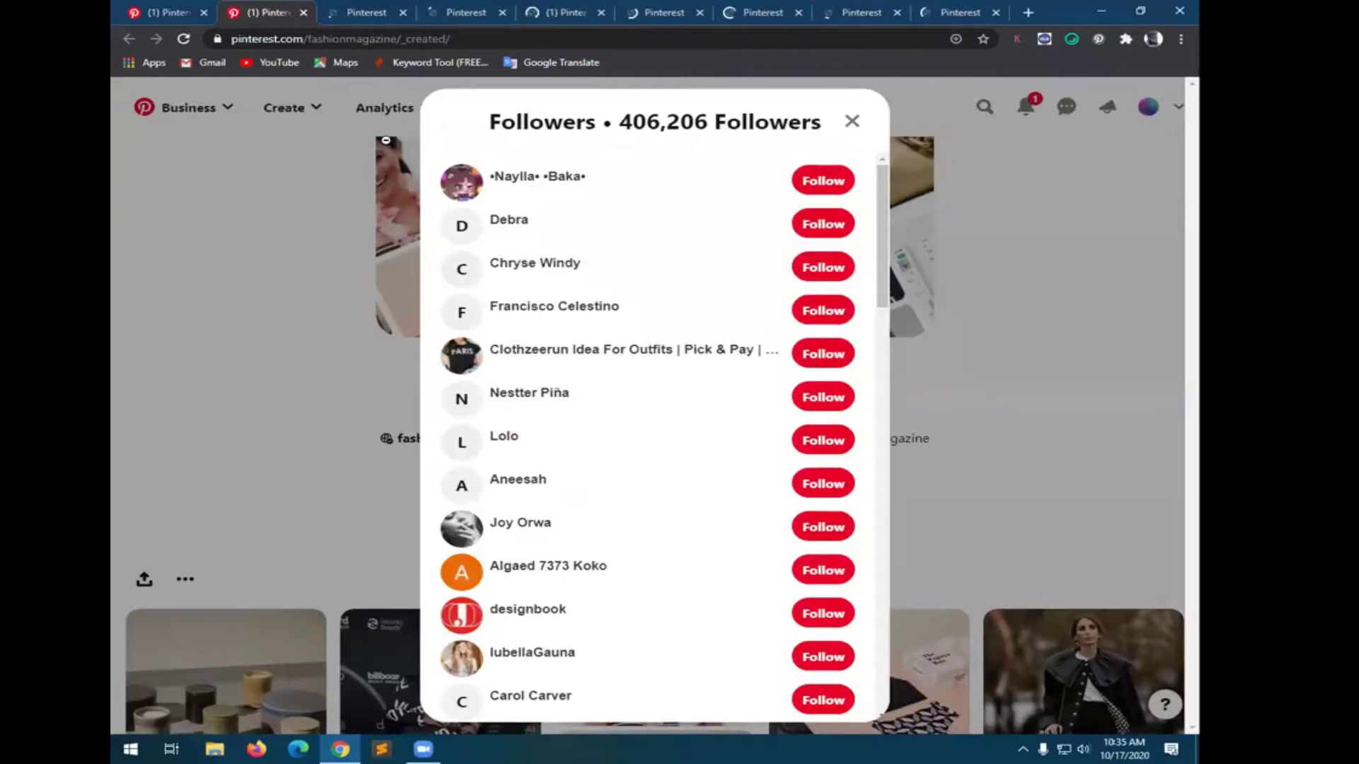
{"action": "left_click", "coordinate": [821, 529]}
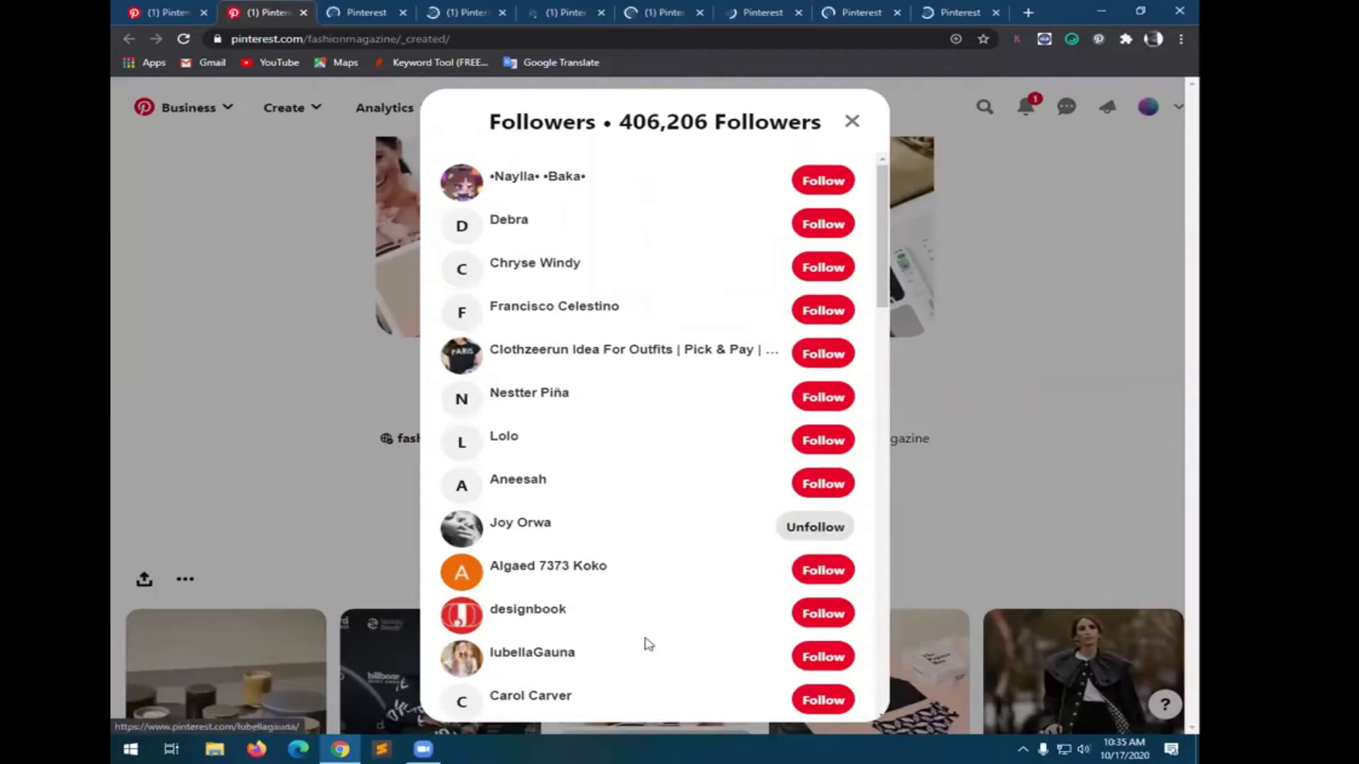
{"action": "left_click", "coordinate": [818, 653]}
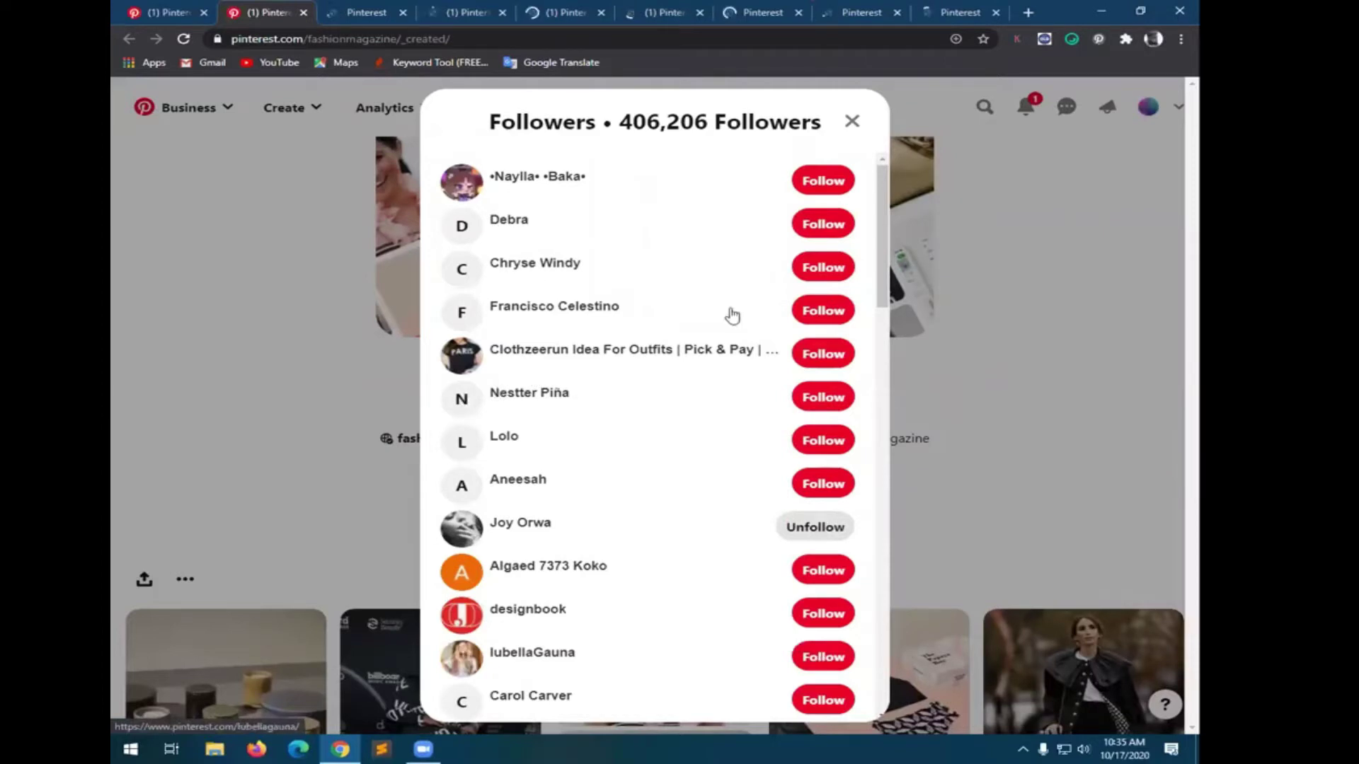
{"action": "left_click", "coordinate": [821, 181]}
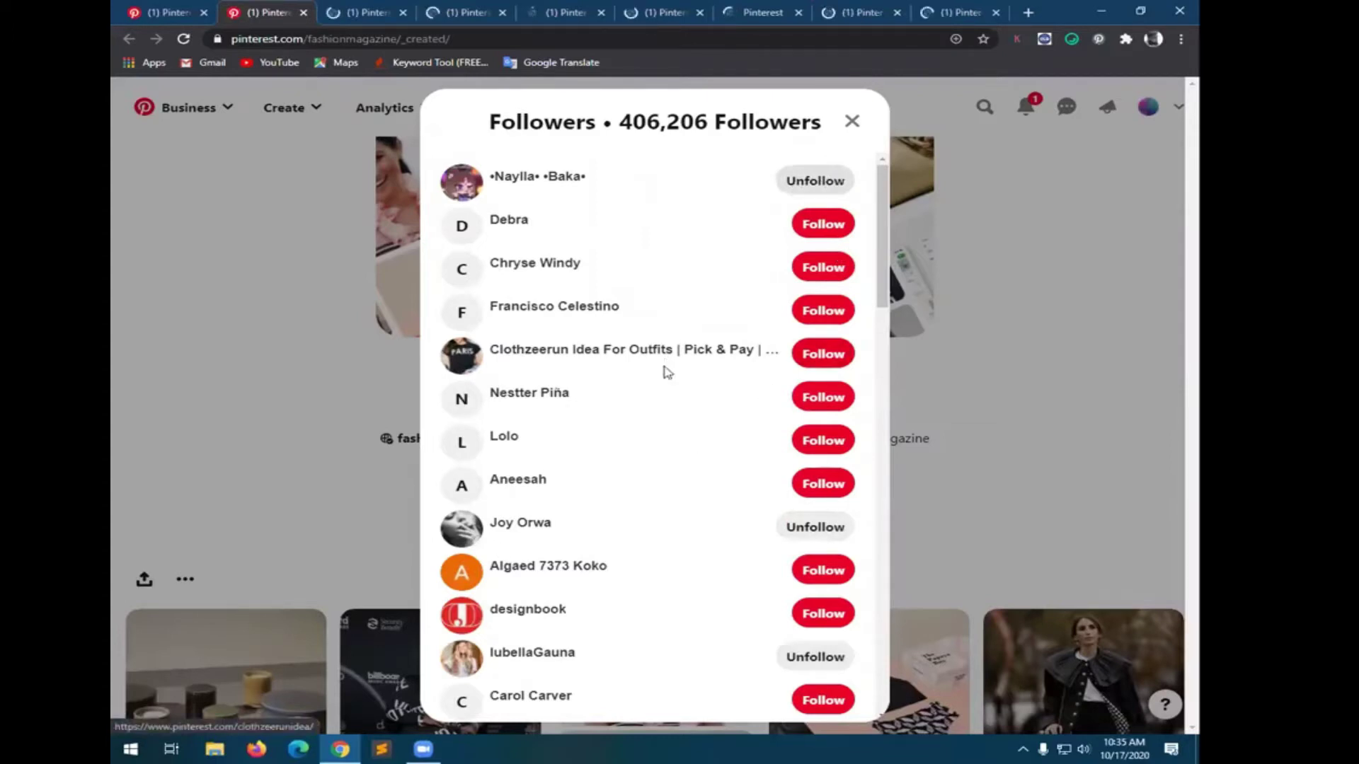
- Look through more of FASHION Magazine's followers, return to the start of the list and close it
{"action": "scroll", "coordinate": [655, 379], "scroll_direction": "down", "scroll_amount": 1}
{"action": "scroll", "coordinate": [648, 400], "scroll_direction": "down", "scroll_amount": 6}
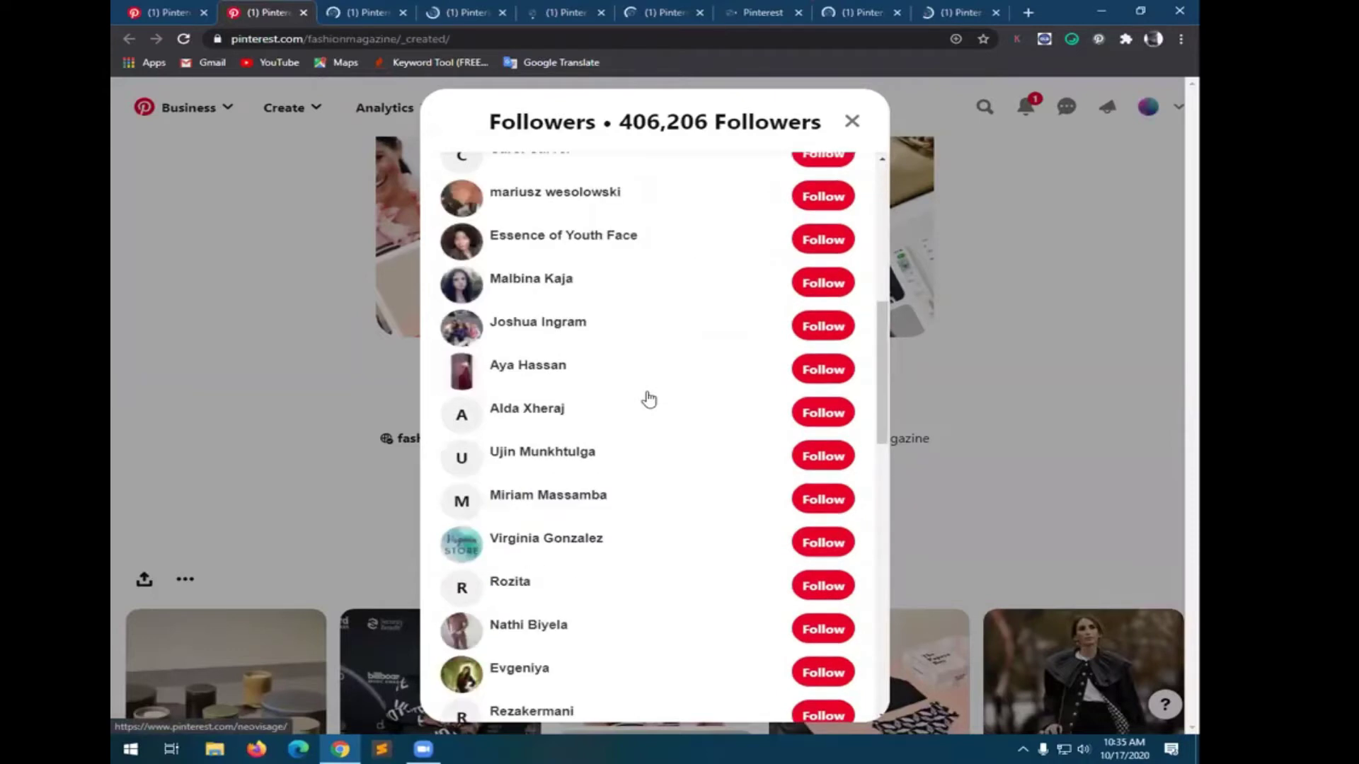
{"action": "scroll", "coordinate": [665, 269], "scroll_direction": "down", "scroll_amount": 6}
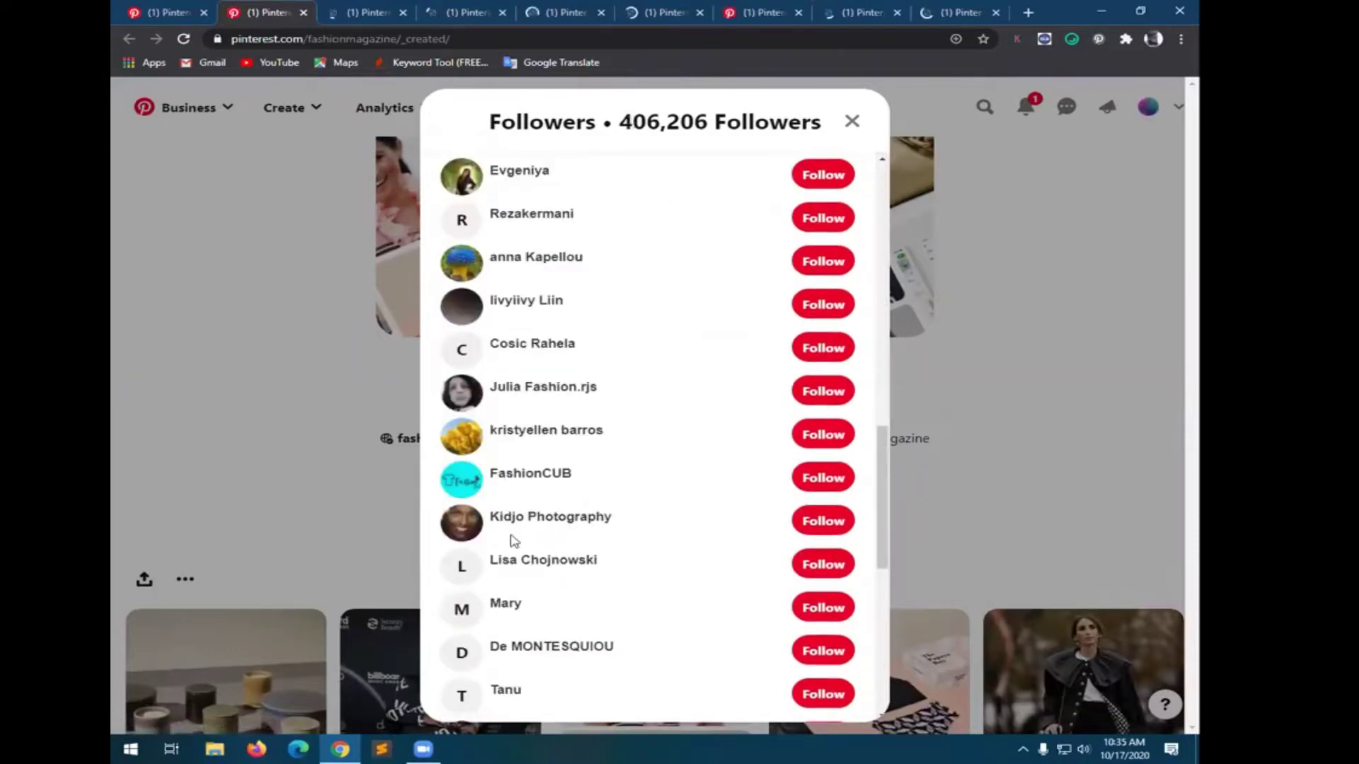
{"action": "scroll", "coordinate": [514, 541], "scroll_direction": "down", "scroll_amount": 3}
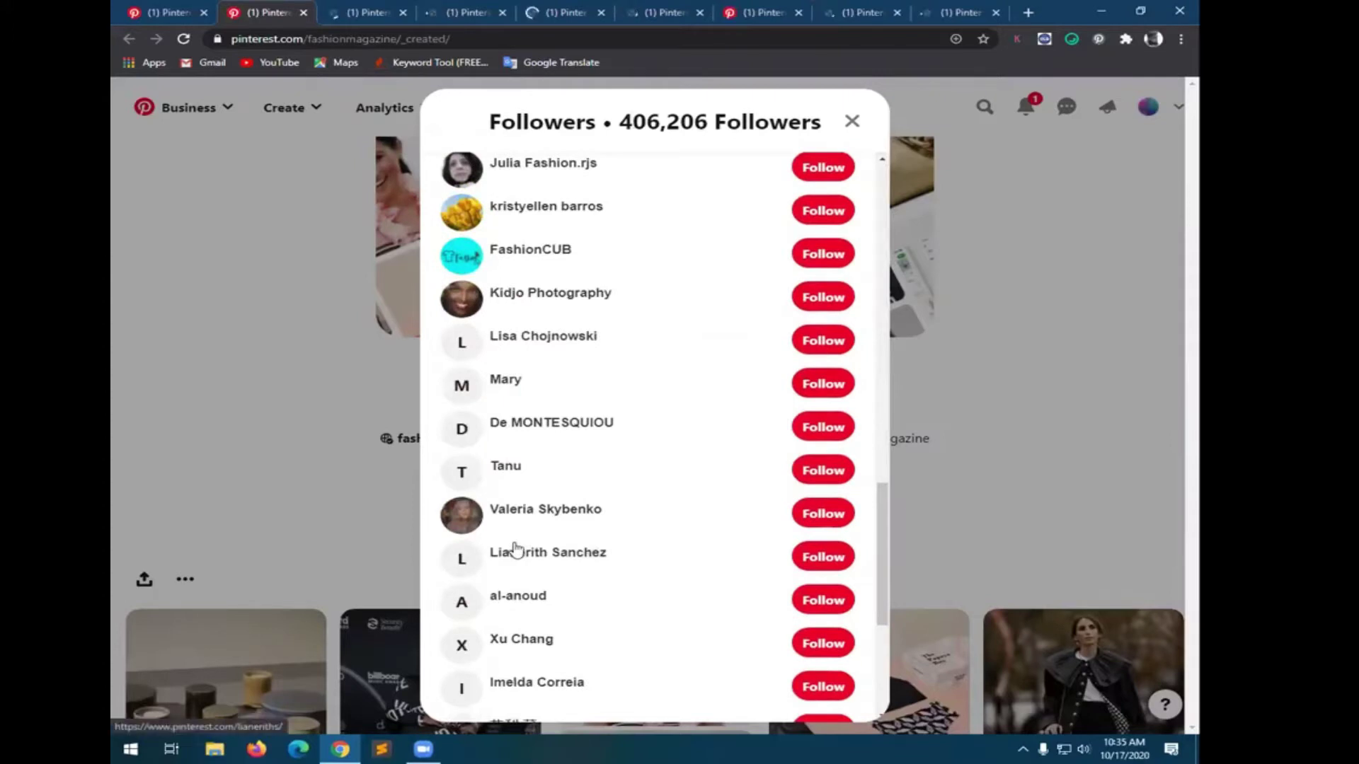
{"action": "scroll", "coordinate": [514, 545], "scroll_direction": "up", "scroll_amount": 5}
{"action": "scroll", "coordinate": [514, 542], "scroll_direction": "up", "scroll_amount": 5}
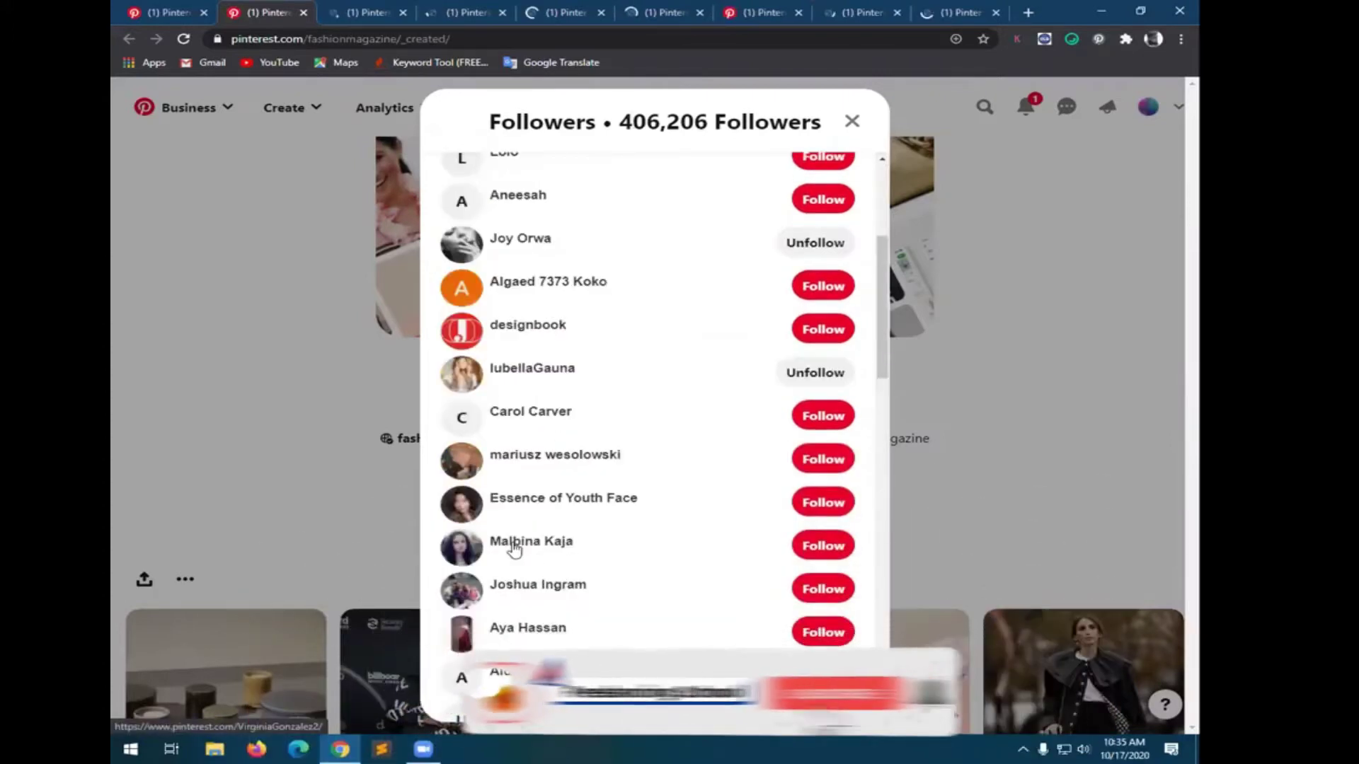
{"action": "scroll", "coordinate": [512, 548], "scroll_direction": "up", "scroll_amount": 4}
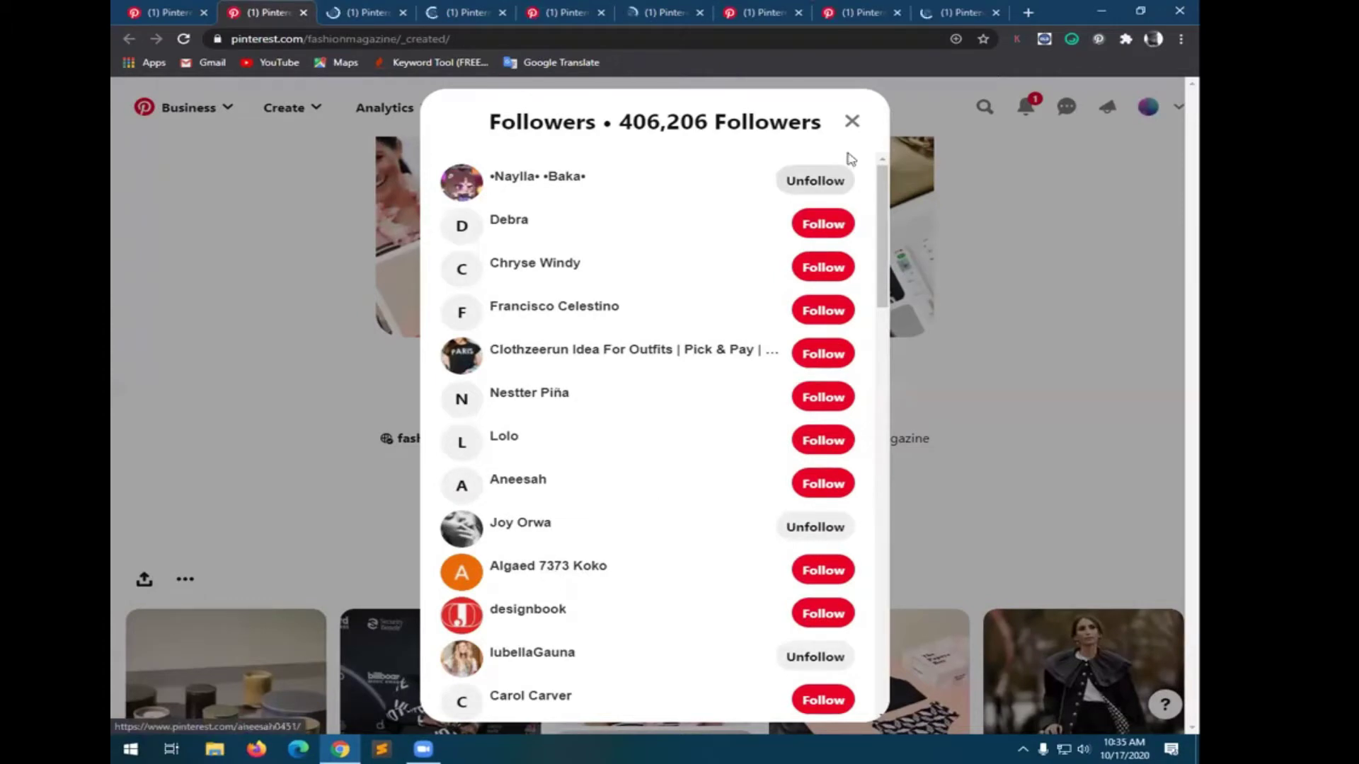
{"action": "key", "text": "Escape"}
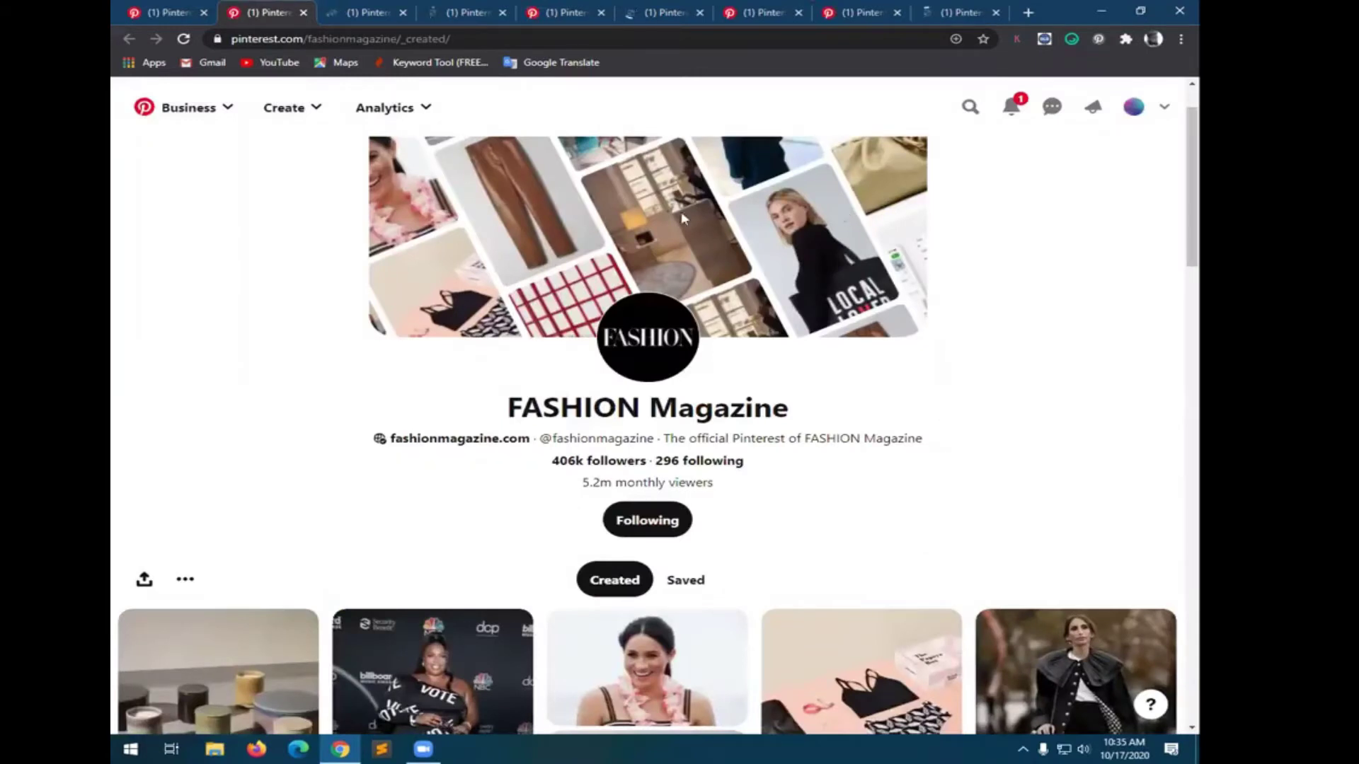
- Switch to the Fashionable Hostess profile, open its followers list and try to follow the second and eleventh accounts
{"action": "left_click", "coordinate": [337, 7]}
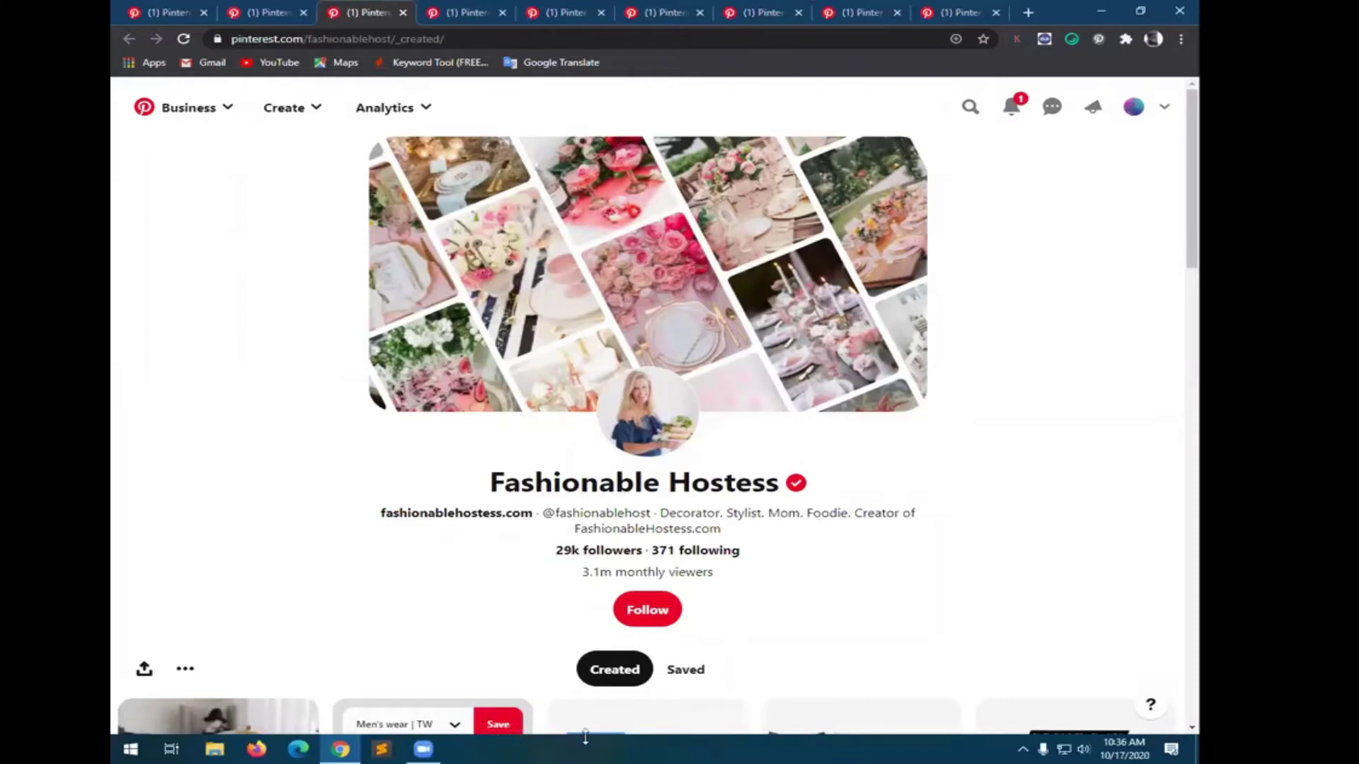
{"action": "left_click", "coordinate": [423, 749]}
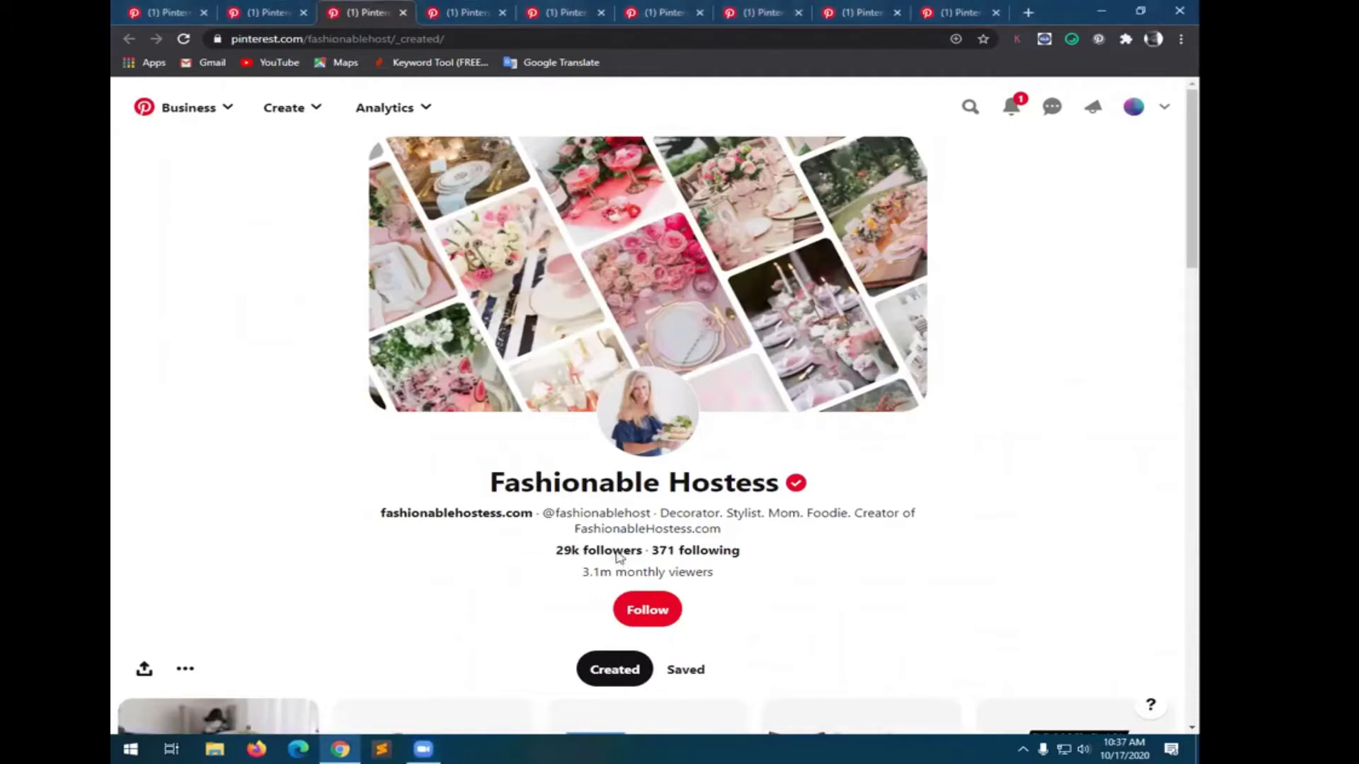
{"action": "left_click", "coordinate": [617, 554]}
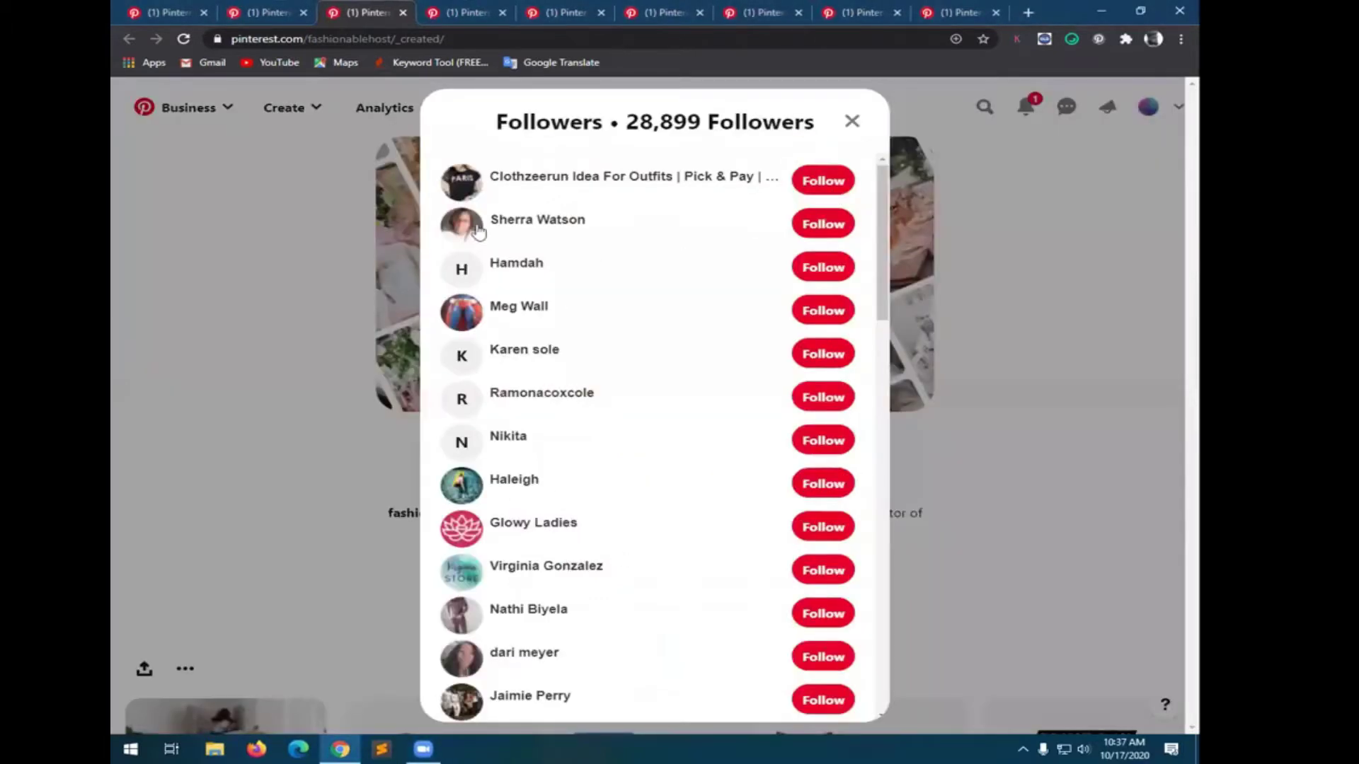
{"action": "left_click", "coordinate": [817, 225]}
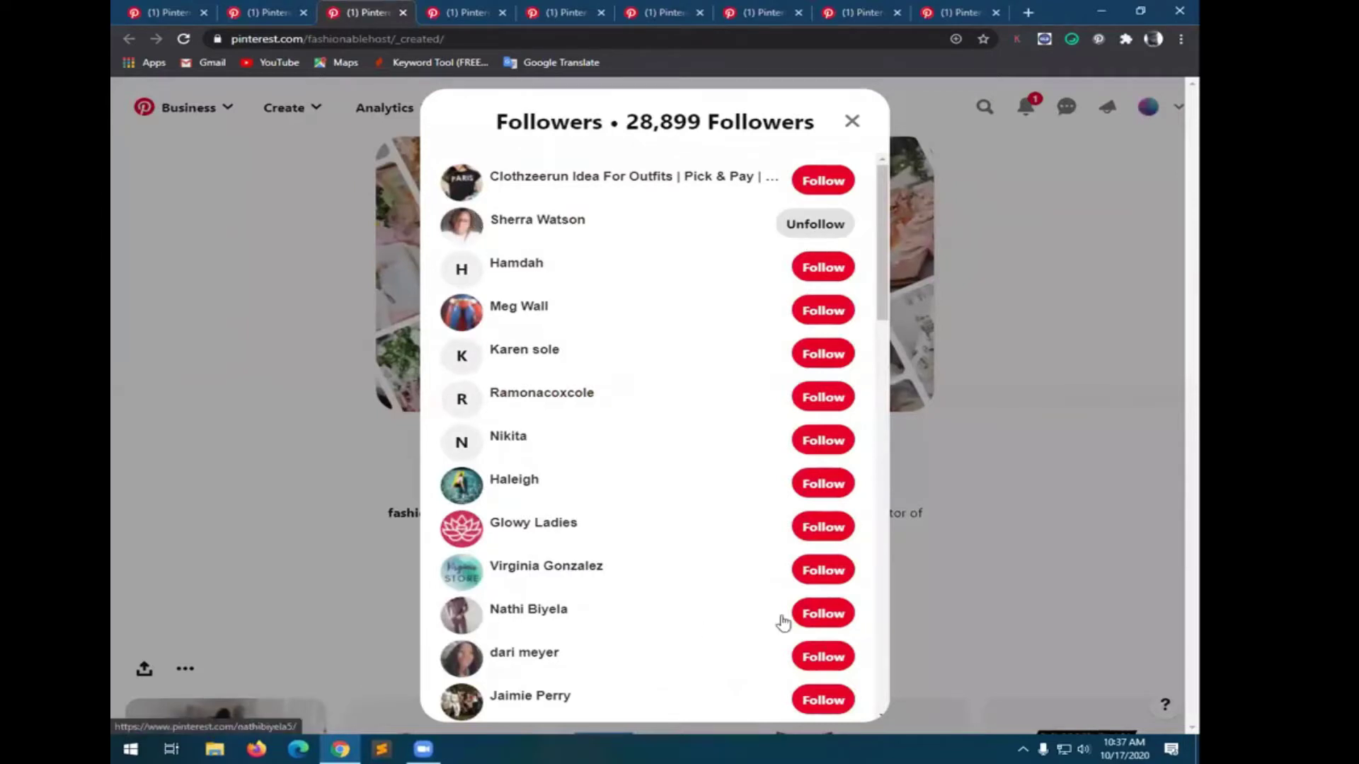
{"action": "left_click", "coordinate": [820, 615]}
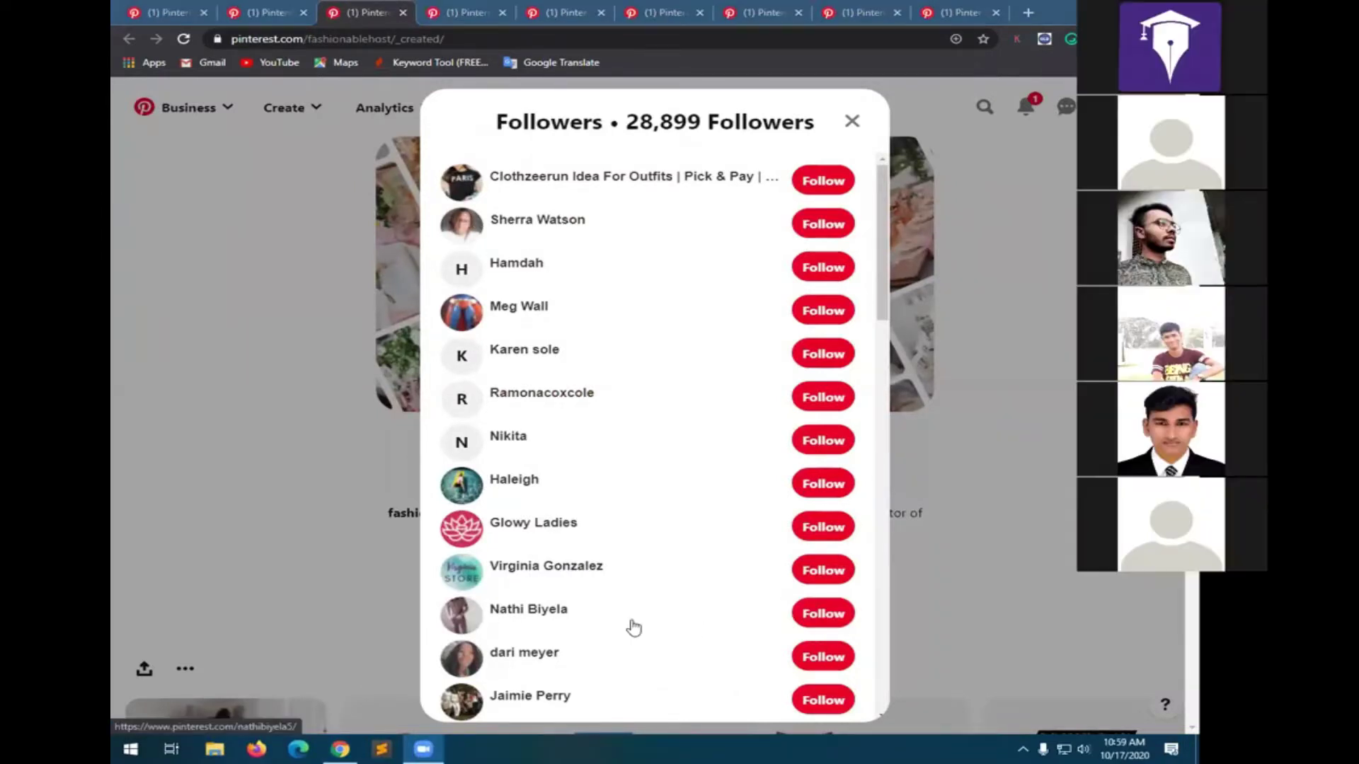
- Follow the second, twelfth and thirteenth accounts in Fashionable Hostess's followers list, which have profile pictures
{"action": "left_click", "coordinate": [799, 230]}
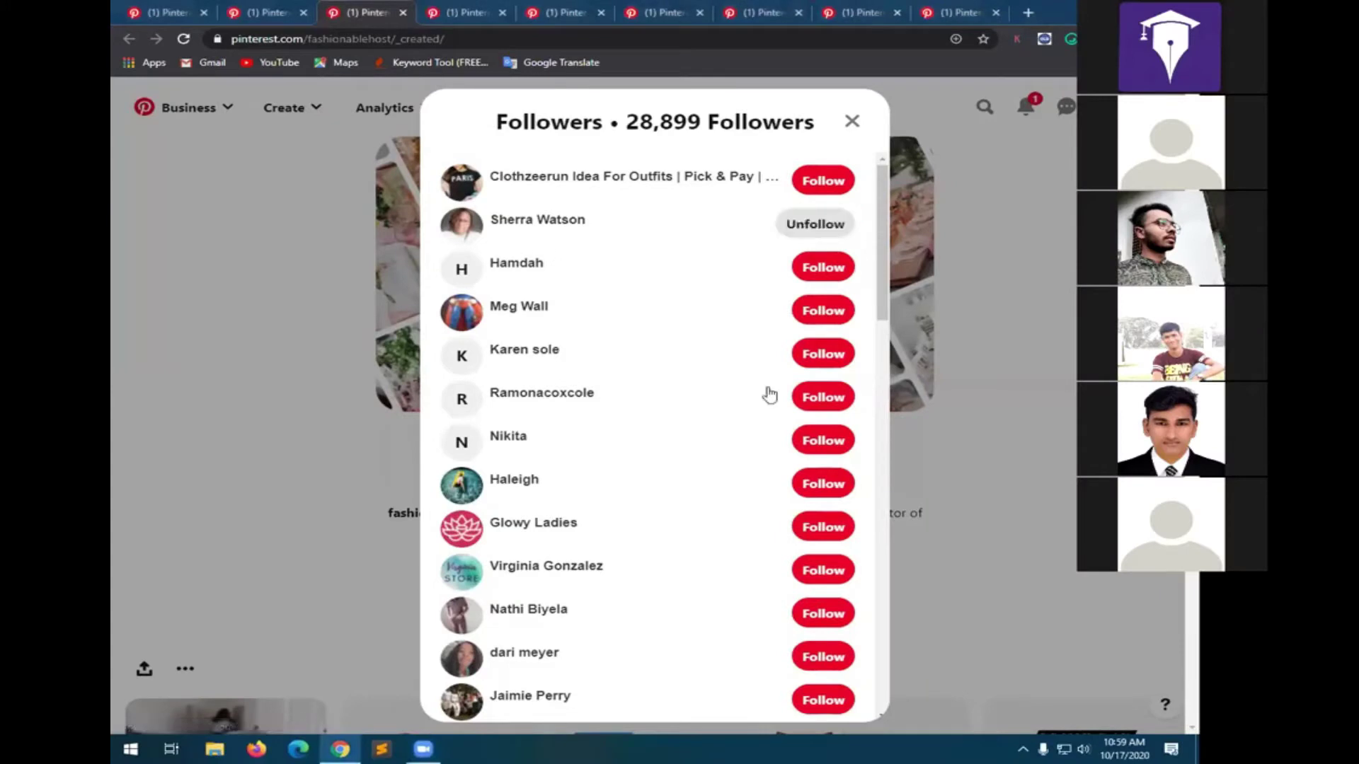
{"action": "scroll", "coordinate": [655, 489], "scroll_direction": "down", "scroll_amount": 1}
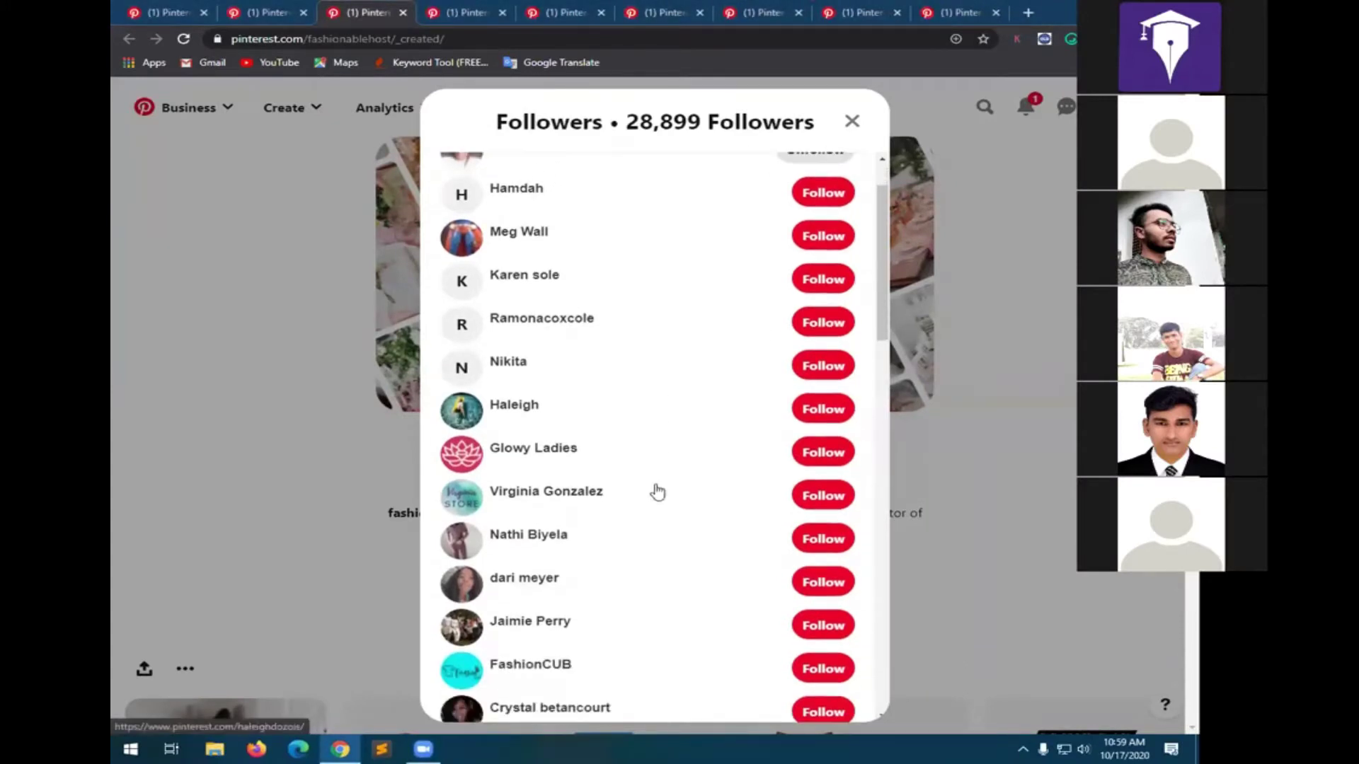
{"action": "left_click", "coordinate": [808, 592]}
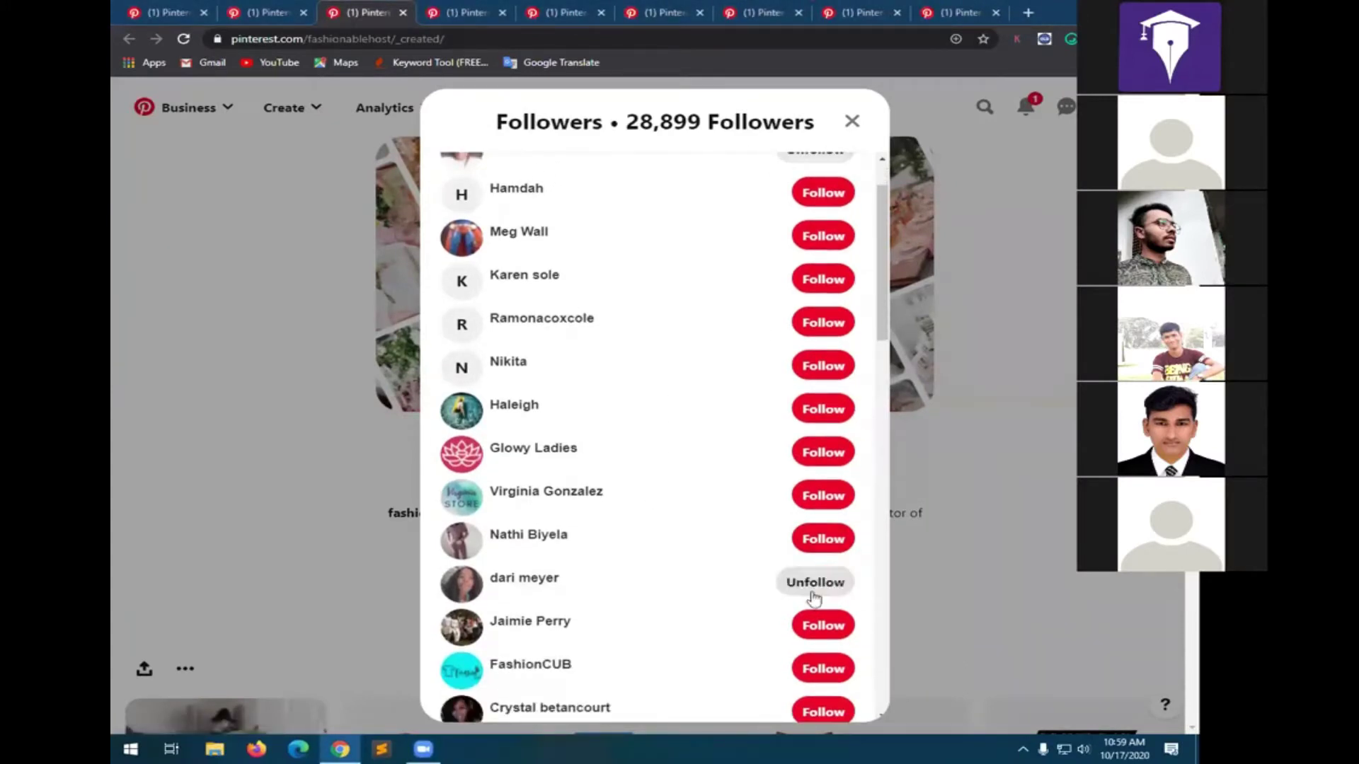
{"action": "left_click", "coordinate": [799, 623]}
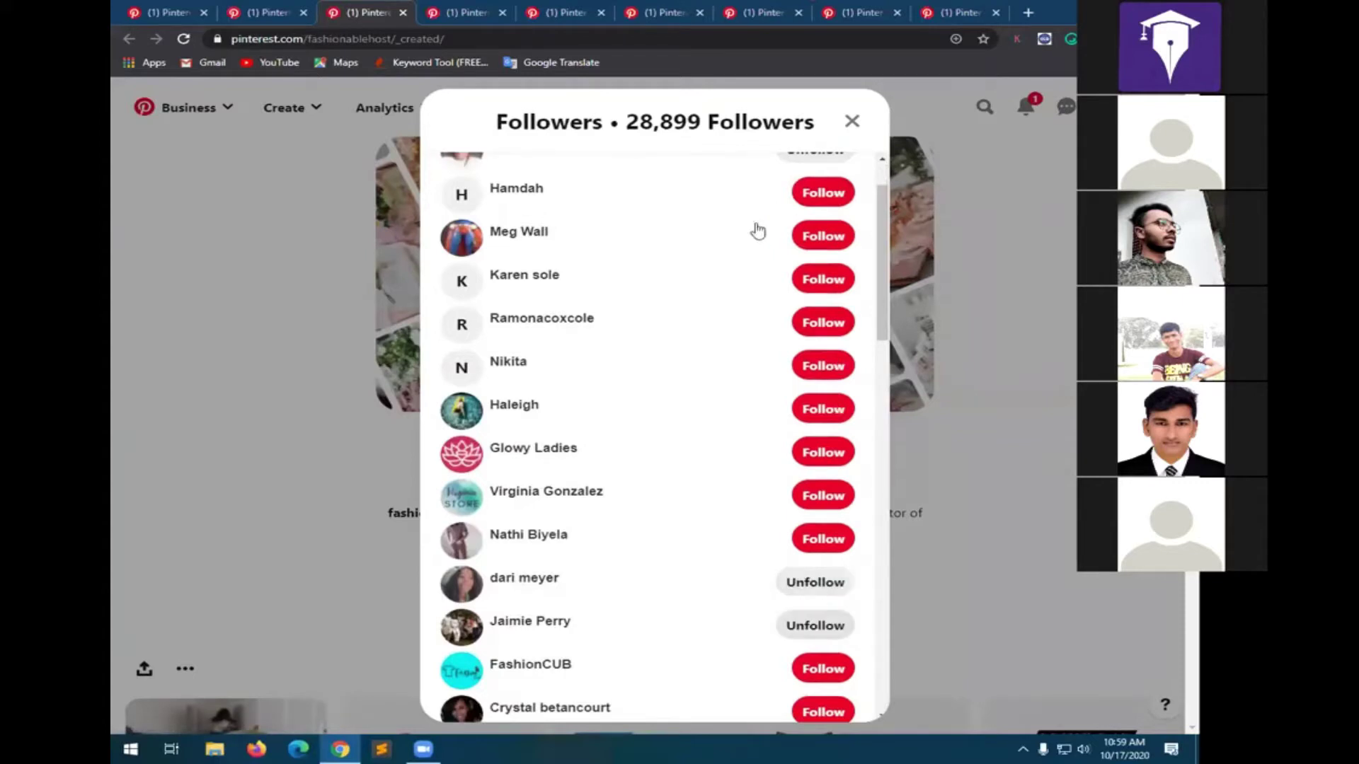
- Look through more of Fashionable Hostess's followers and return to the start of the list
{"action": "scroll", "coordinate": [739, 553], "scroll_direction": "up", "scroll_amount": 1}
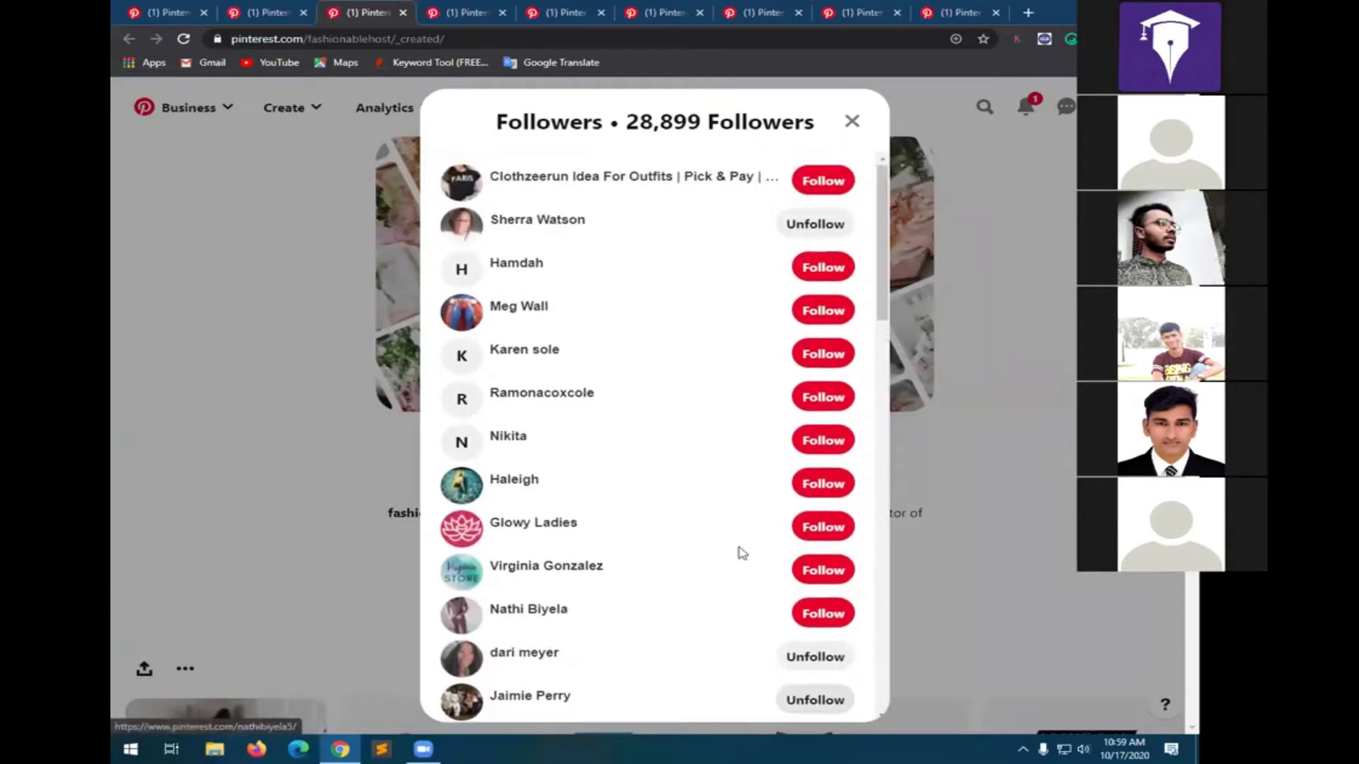
{"action": "scroll", "coordinate": [739, 554], "scroll_direction": "down", "scroll_amount": 2}
{"action": "scroll", "coordinate": [739, 554], "scroll_direction": "down", "scroll_amount": 5}
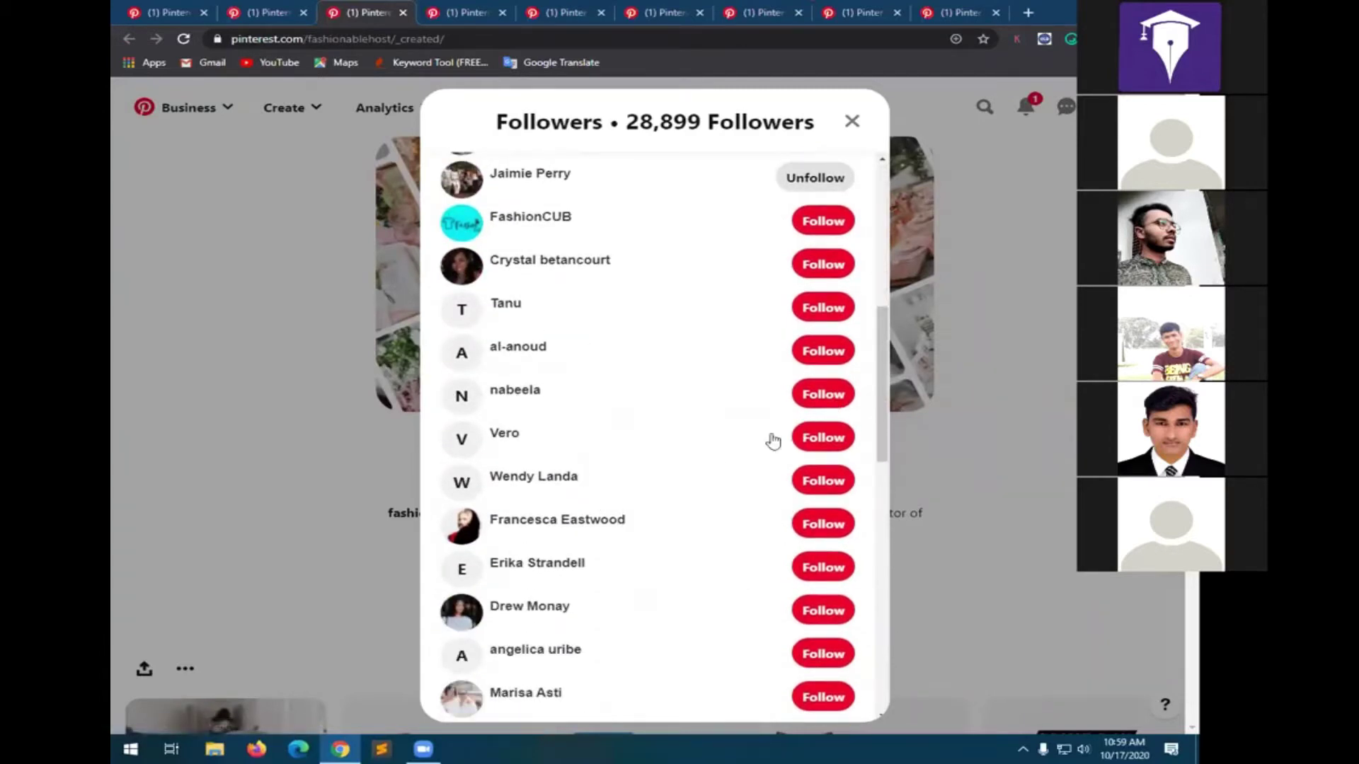
{"action": "scroll", "coordinate": [577, 269], "scroll_direction": "up", "scroll_amount": 6}
{"action": "scroll", "coordinate": [580, 262], "scroll_direction": "up", "scroll_amount": 1}
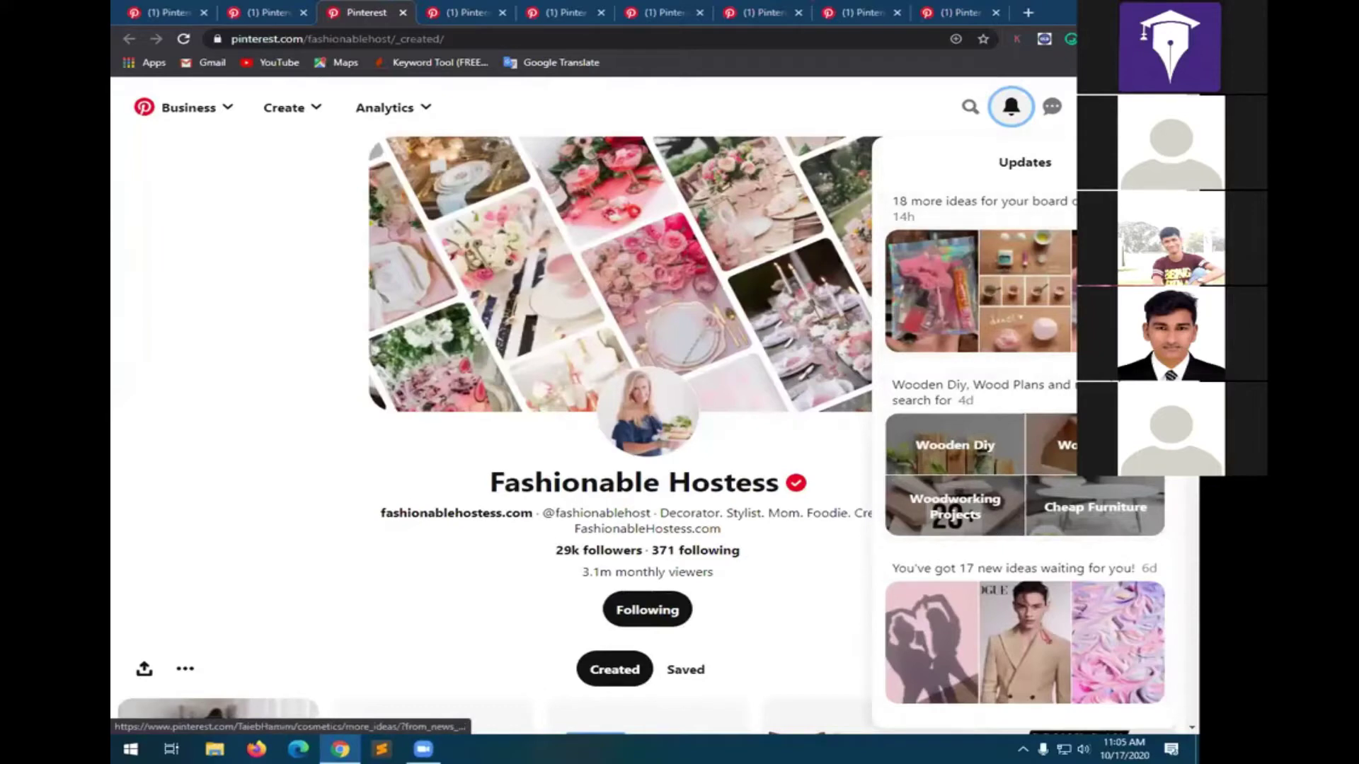
- Look over the Fashionable Hostess profile page and open the account's notification updates
{"action": "scroll", "coordinate": [1070, 226], "scroll_direction": "down", "scroll_amount": 3}
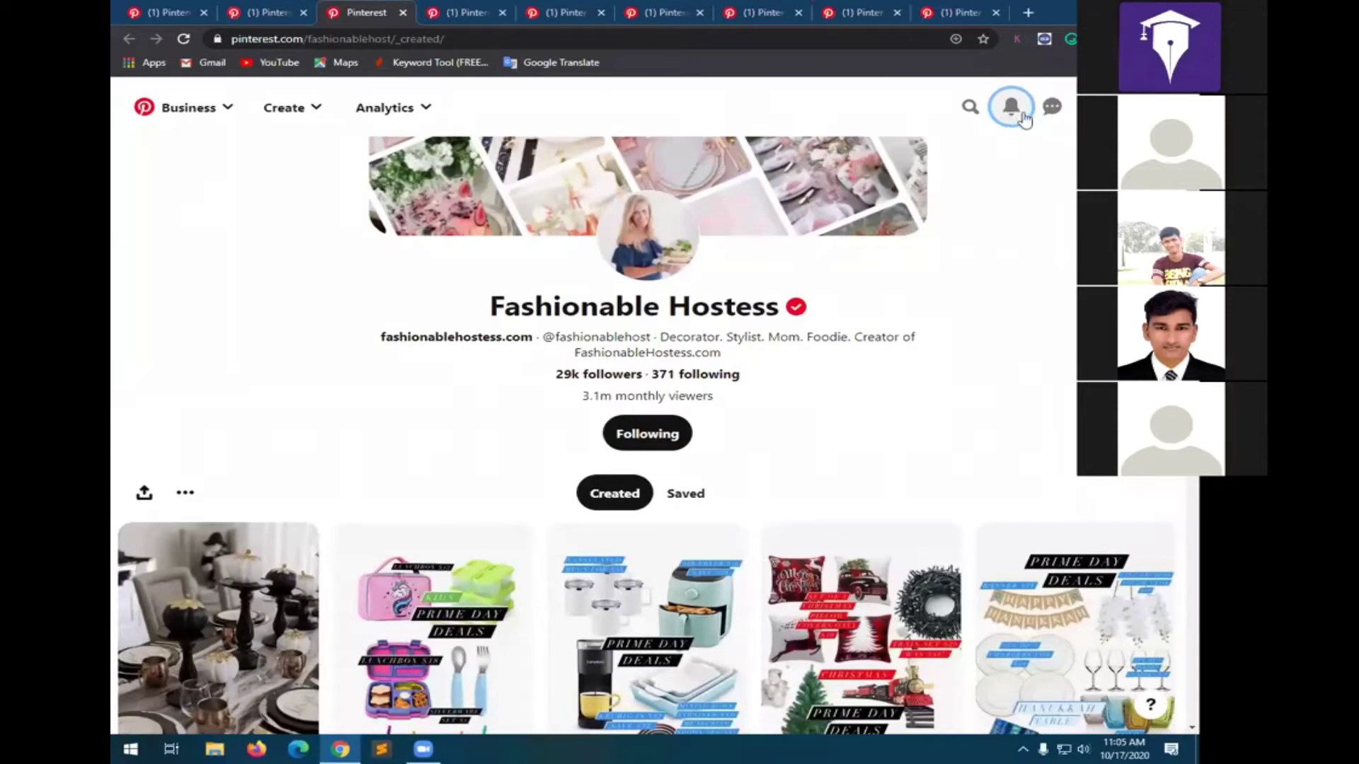
{"action": "scroll", "coordinate": [1042, 322], "scroll_direction": "up", "scroll_amount": 2}
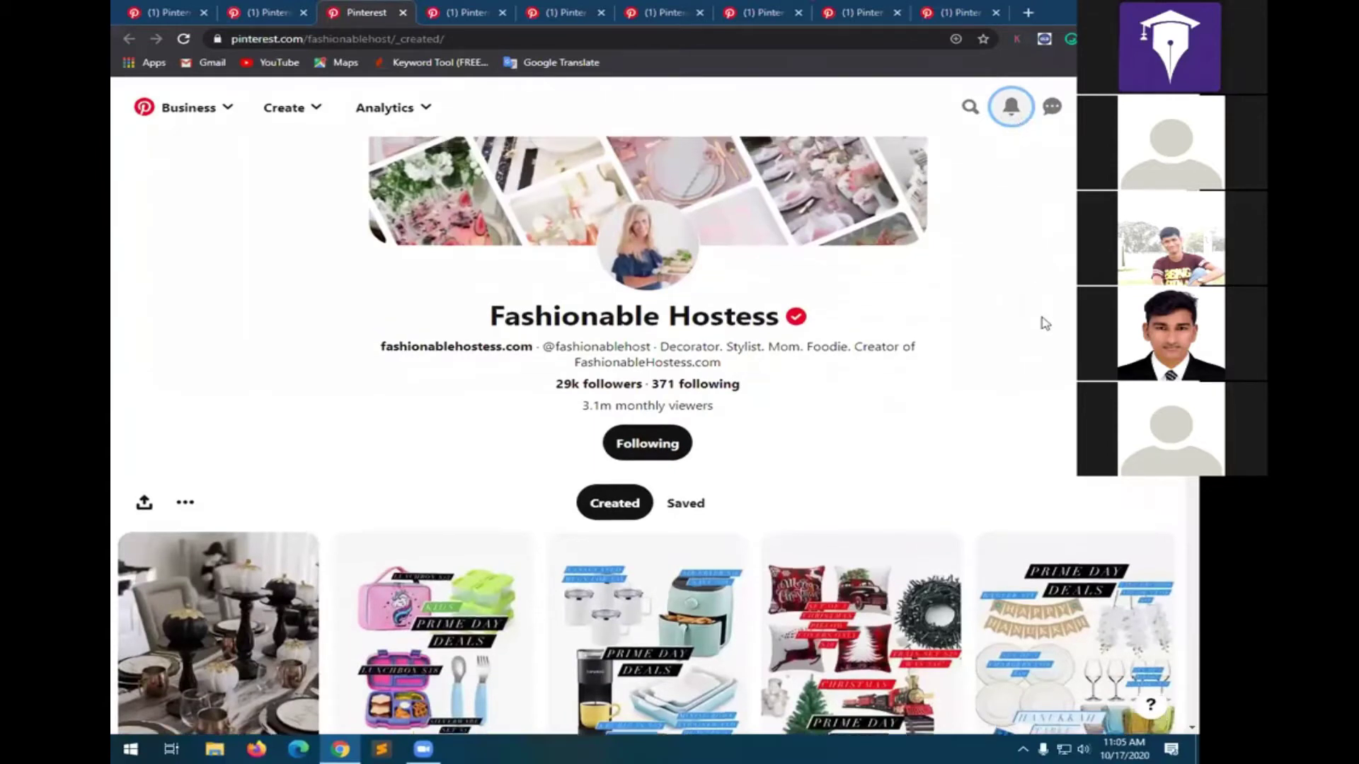
{"action": "scroll", "coordinate": [1043, 322], "scroll_direction": "up", "scroll_amount": 2}
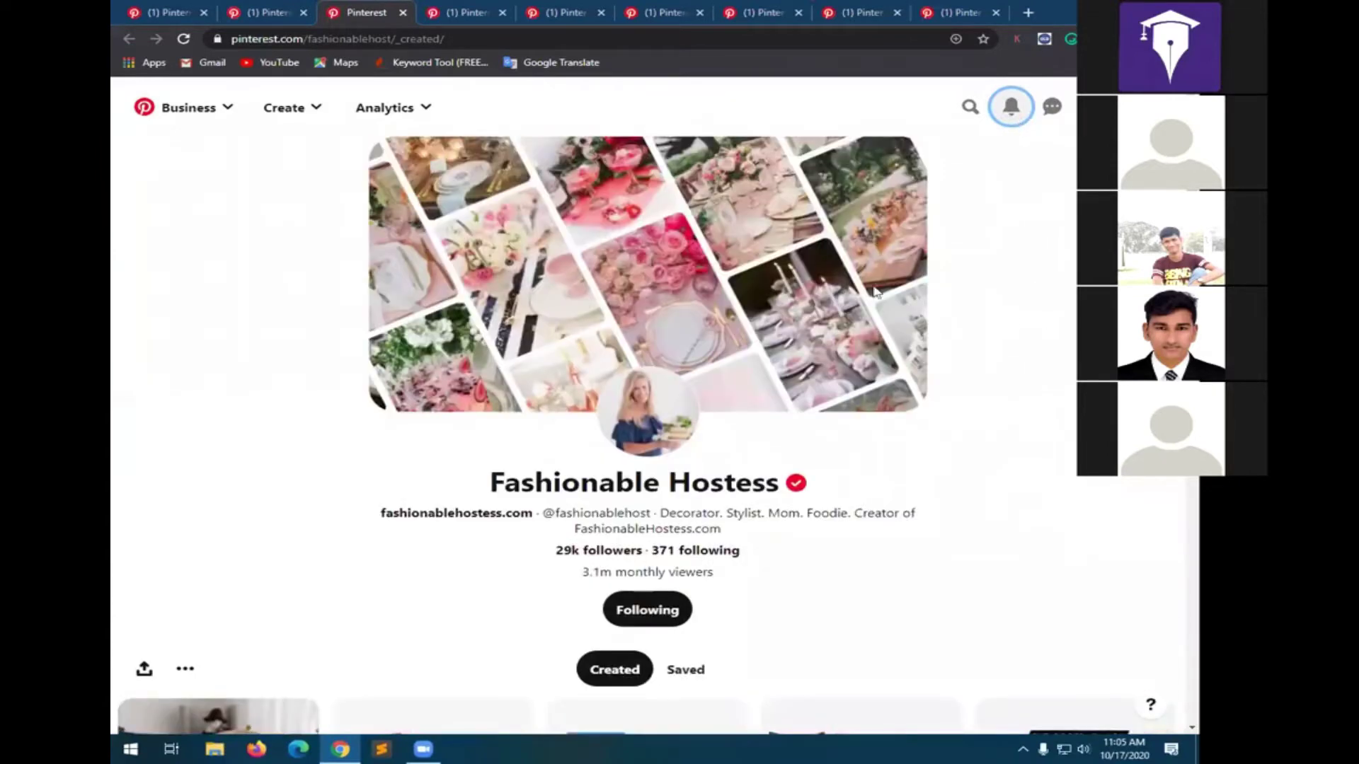
{"action": "left_click", "coordinate": [1009, 110]}
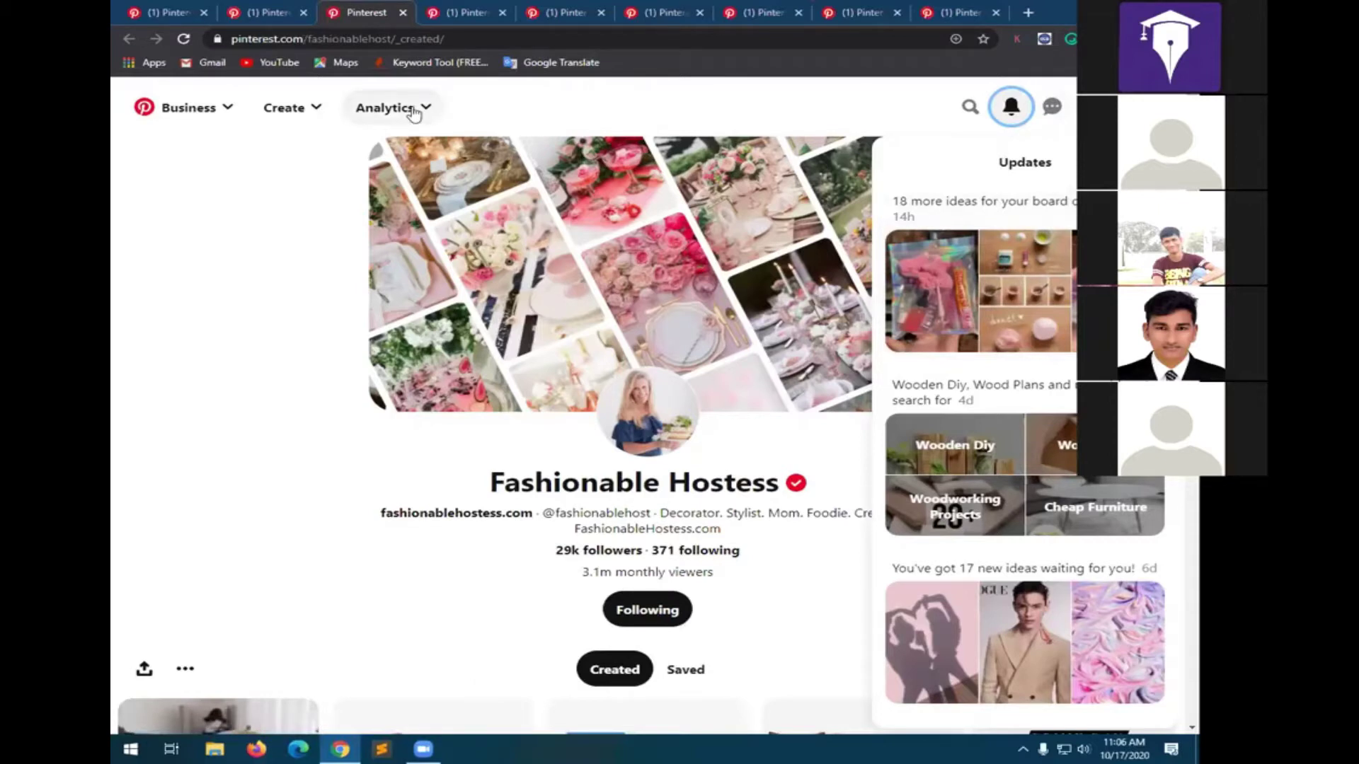
- Open the Business hub and the Analytics Overview in background tabs, and skip the email confirmation in the Business hub
{"action": "left_click", "coordinate": [222, 110]}
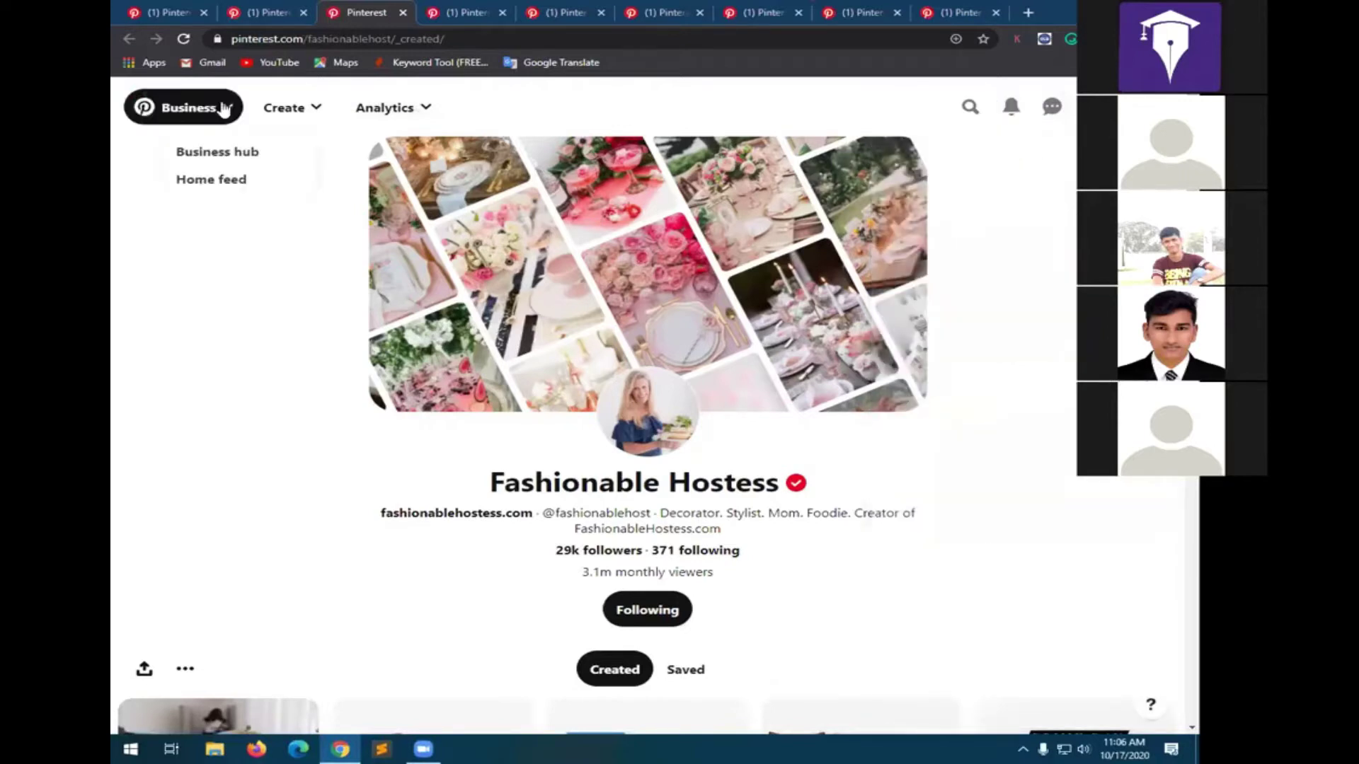
{"action": "middle_click", "coordinate": [206, 155]}
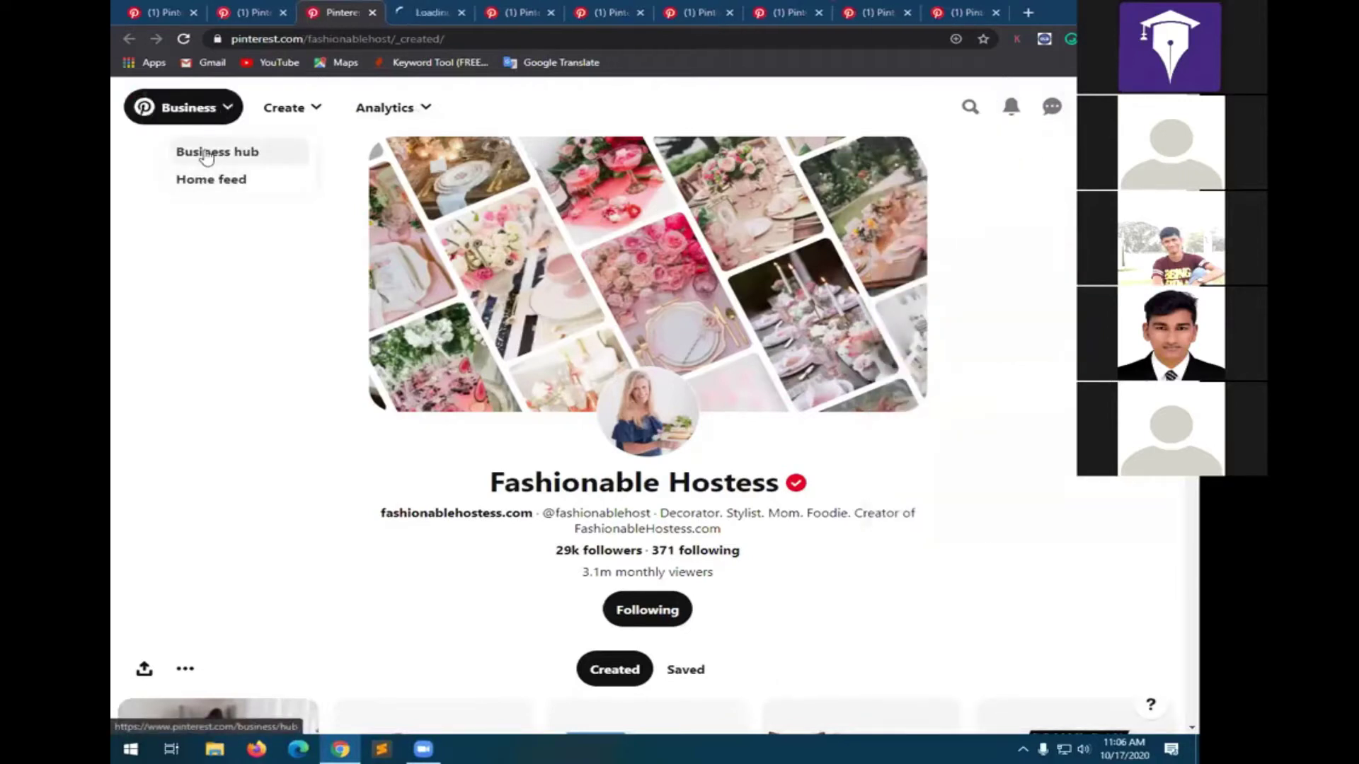
{"action": "left_click", "coordinate": [424, 112]}
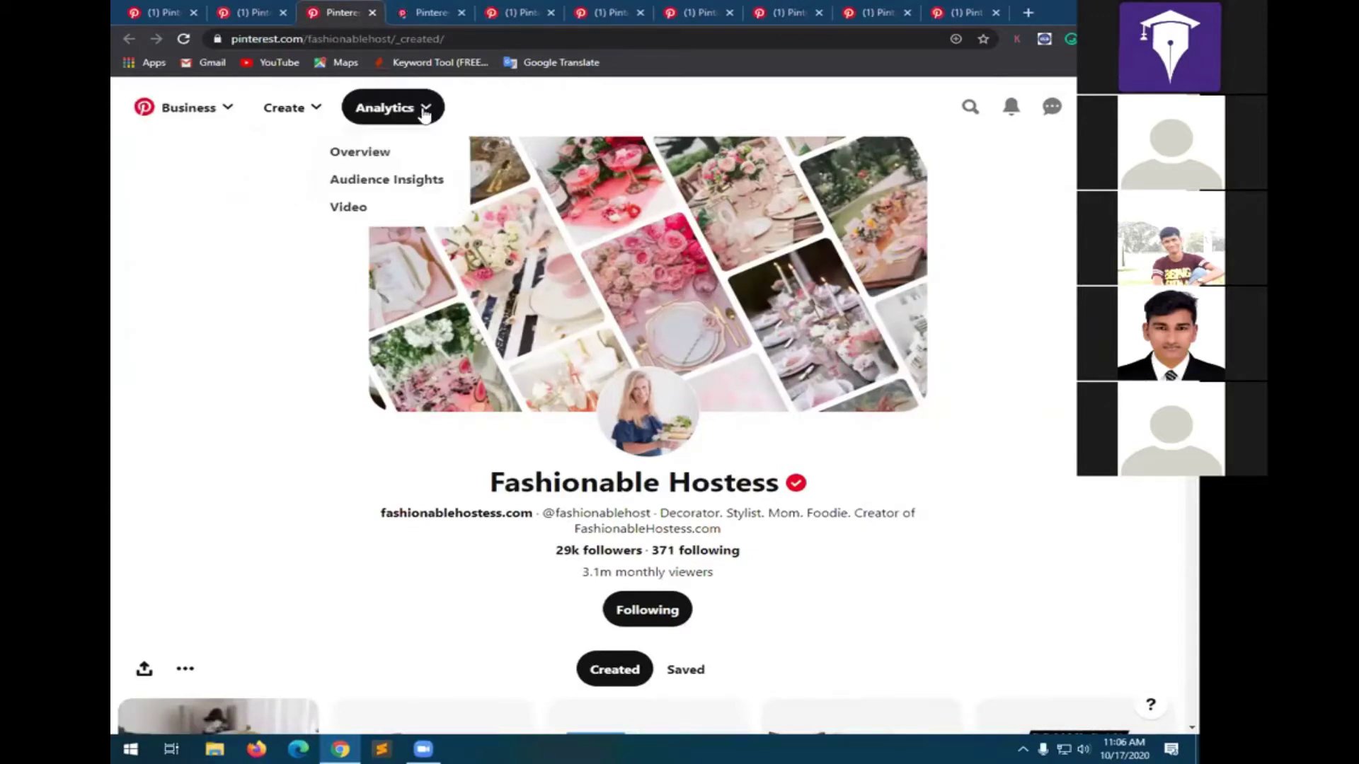
{"action": "left_click", "coordinate": [342, 155]}
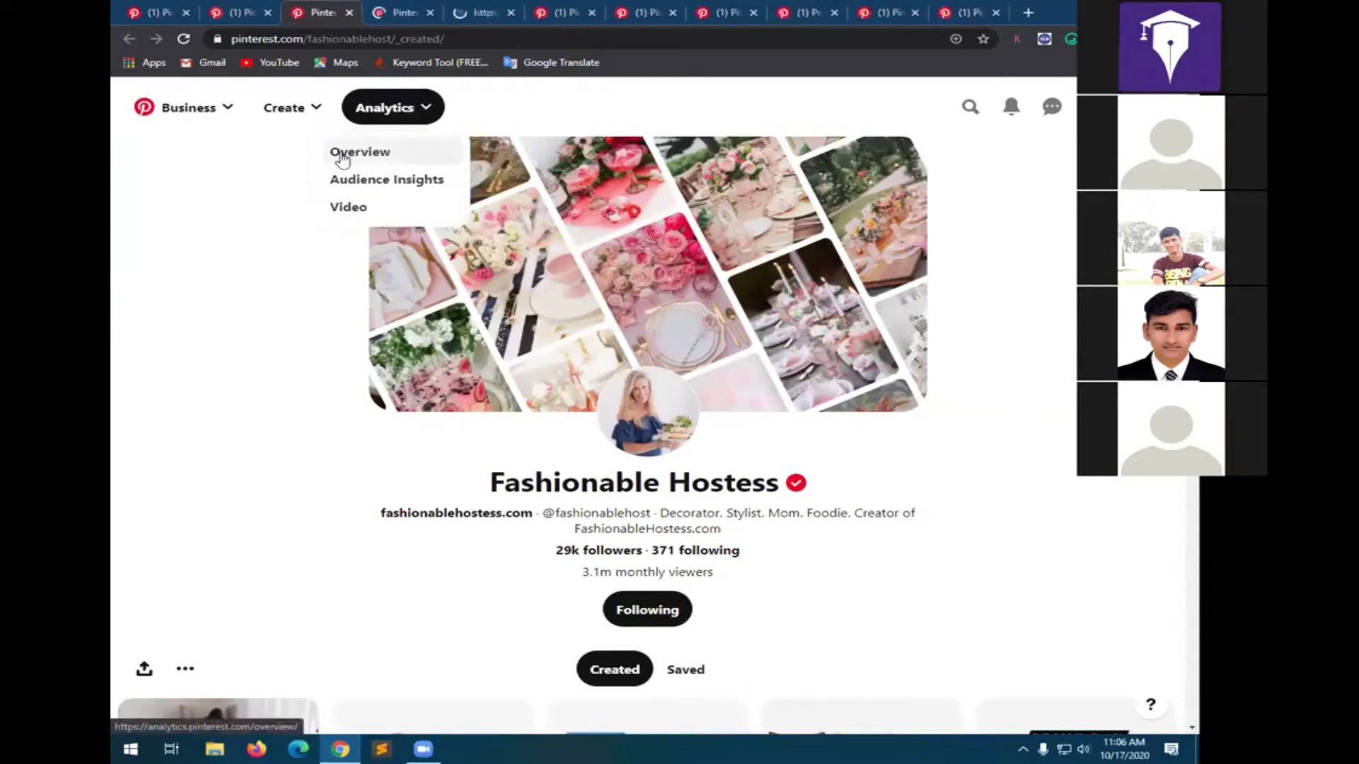
{"action": "left_click", "coordinate": [397, 17]}
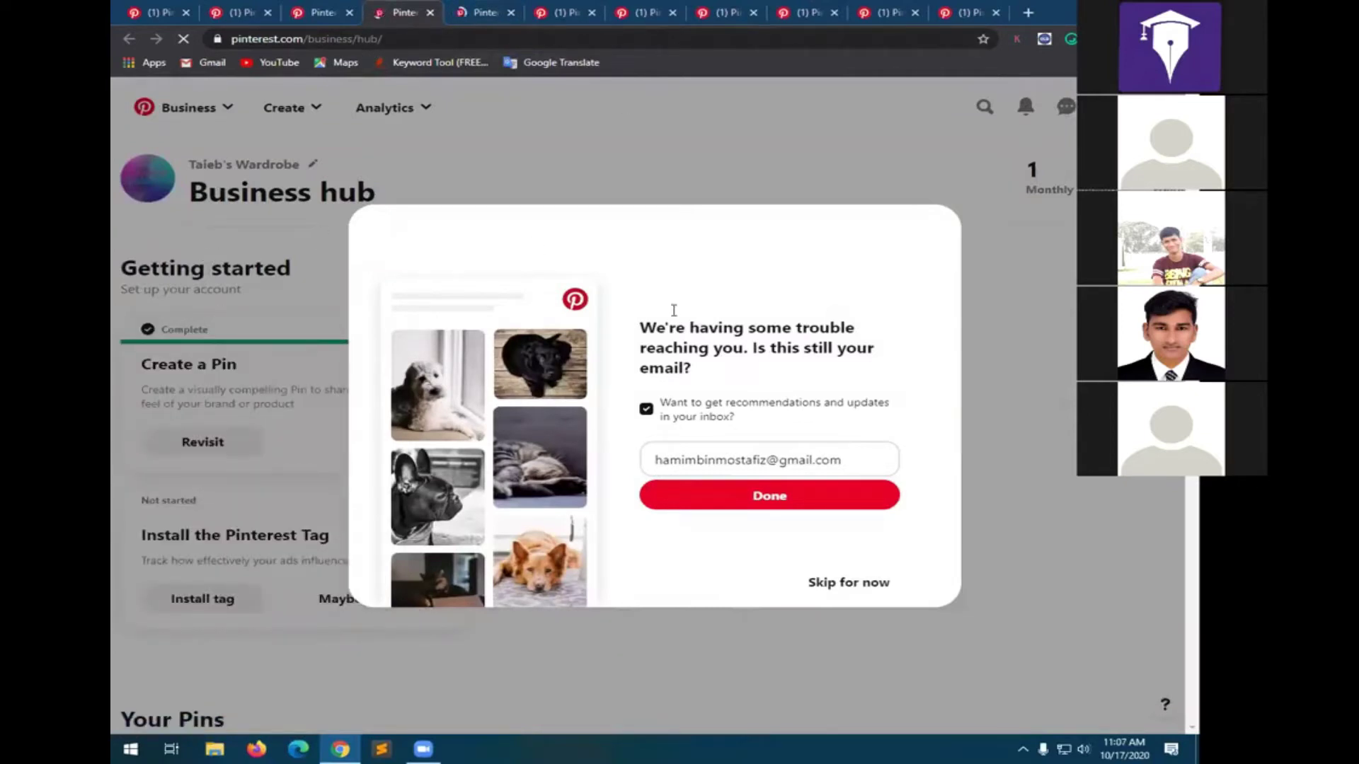
{"action": "left_click", "coordinate": [853, 586]}
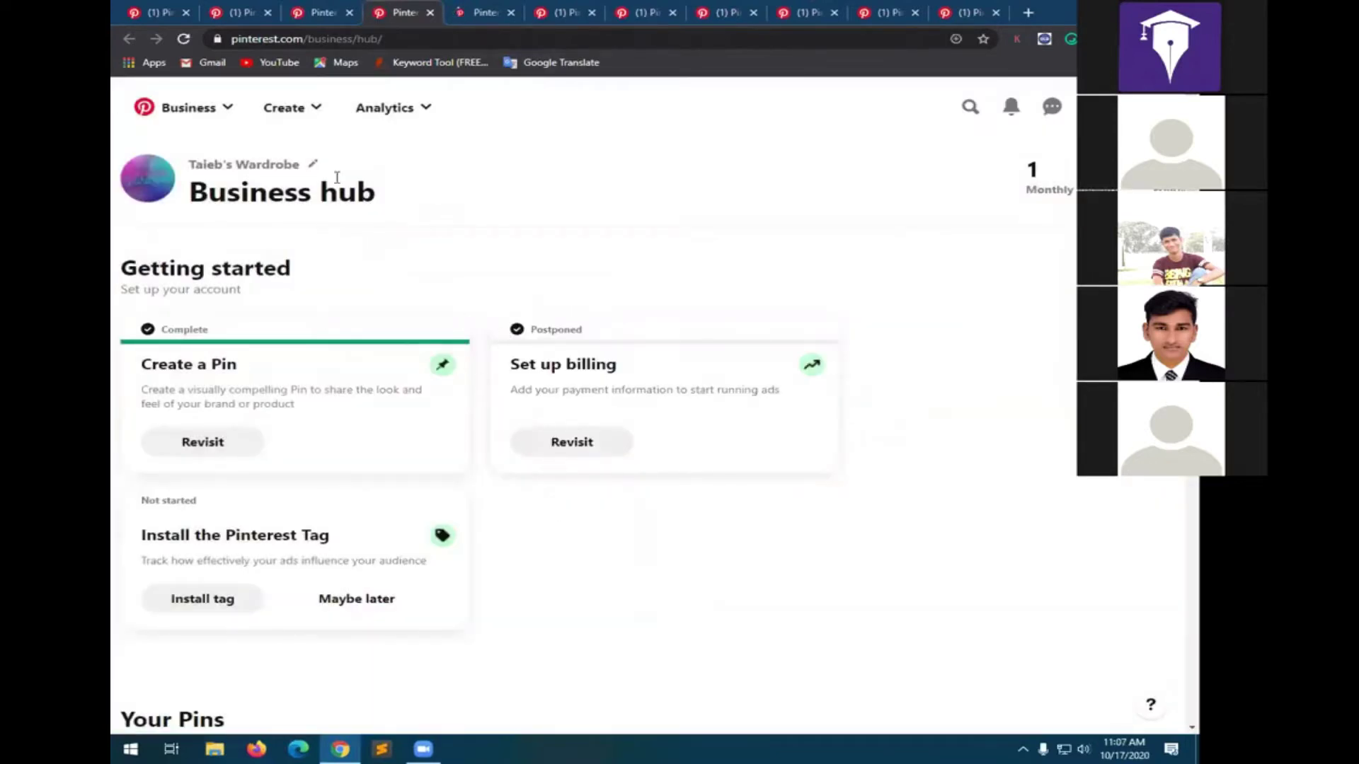
- Switch to the Analytics overview and review the impressions, total audience and engagement figures
{"action": "left_click", "coordinate": [469, 17]}
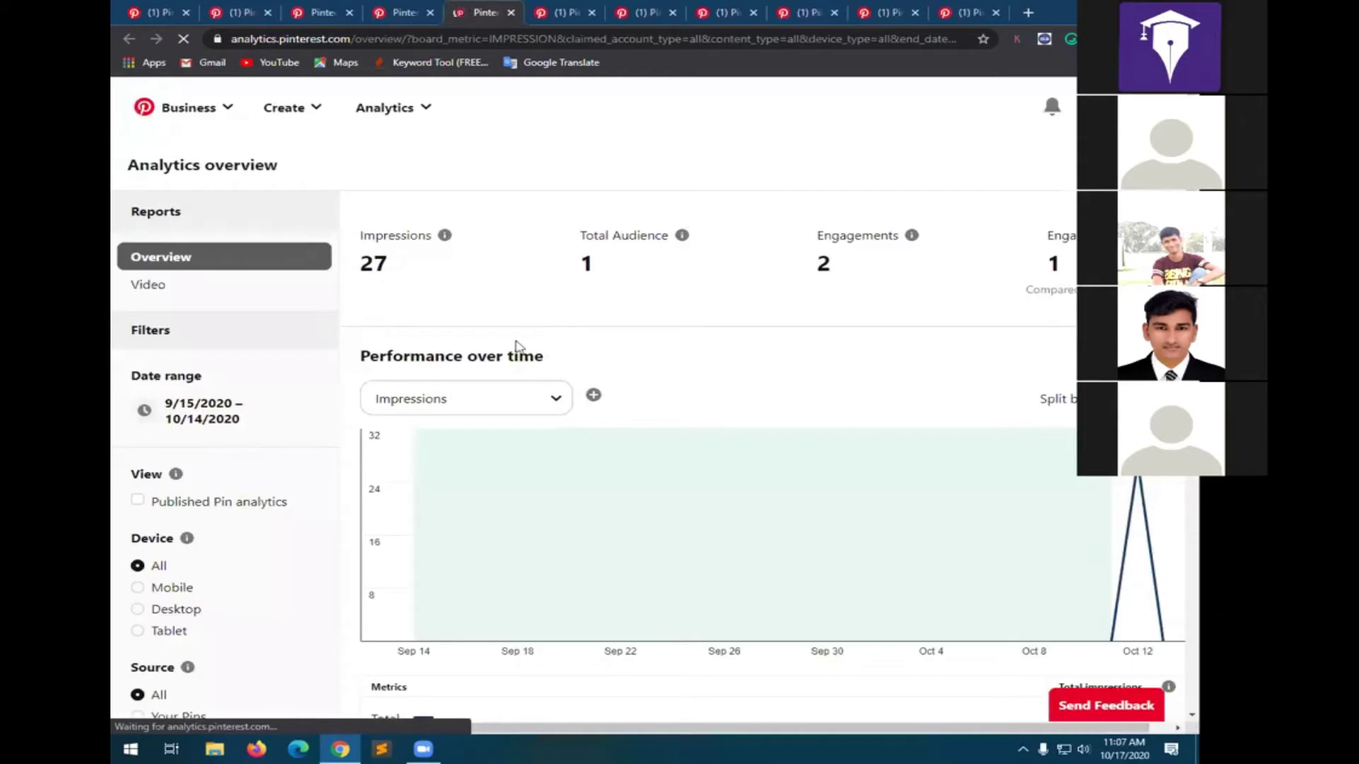
{"action": "mouse_move", "coordinate": [1141, 479]}
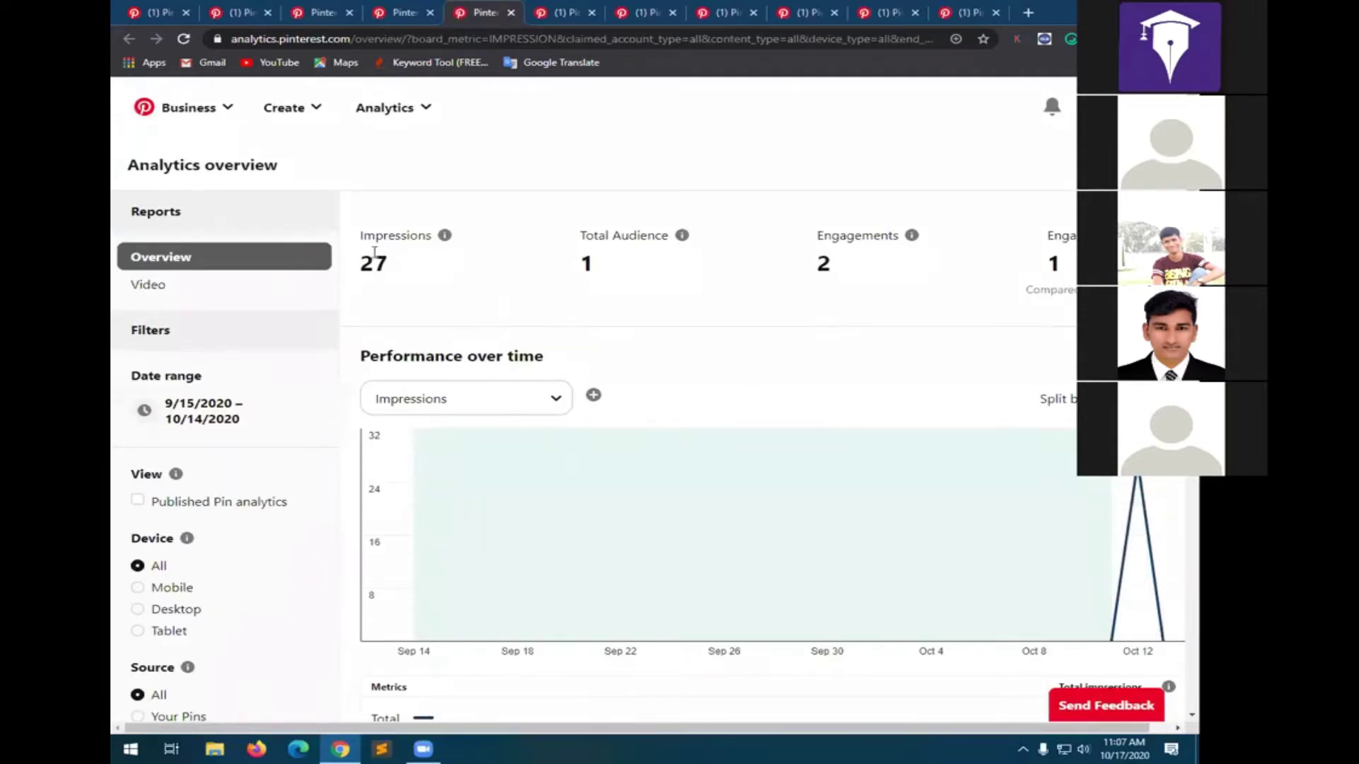
{"action": "left_click_drag", "start_coordinate": [398, 256], "coordinate": [852, 261]}
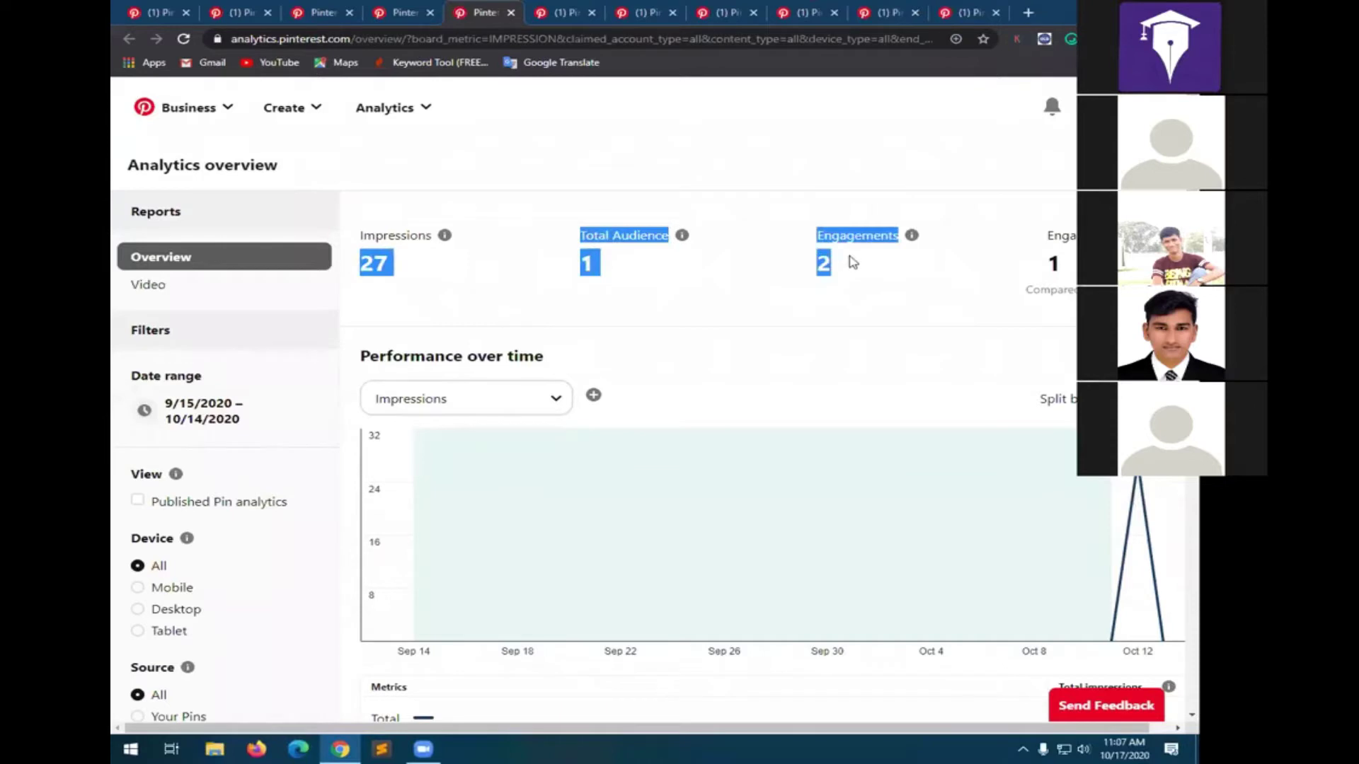
{"action": "left_click", "coordinate": [688, 287]}
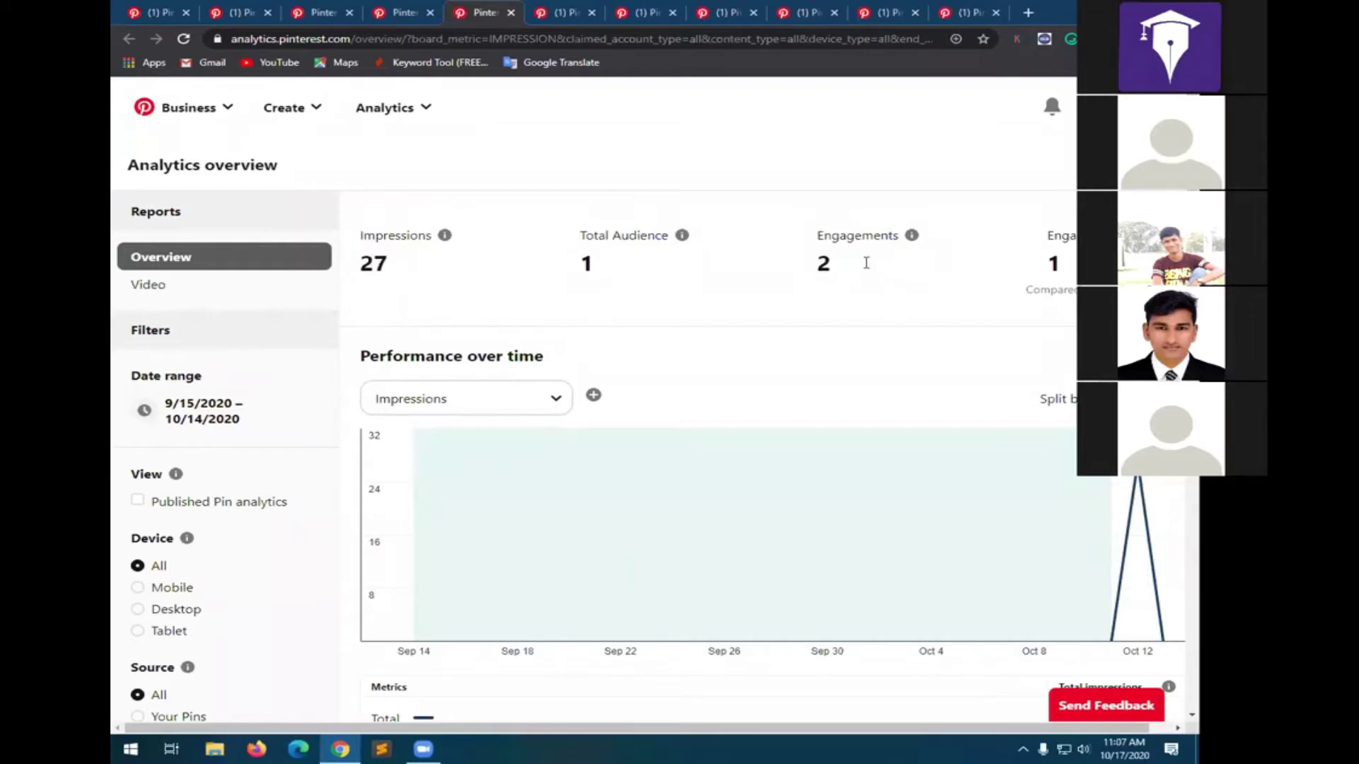
{"action": "double_click", "coordinate": [839, 271]}
{"action": "left_click", "coordinate": [1054, 271]}
- Review the impressions chart over time and the performance of the Men's wear and cosmetics boards under Top Boards
{"action": "scroll", "coordinate": [527, 575], "scroll_direction": "down", "scroll_amount": 2}
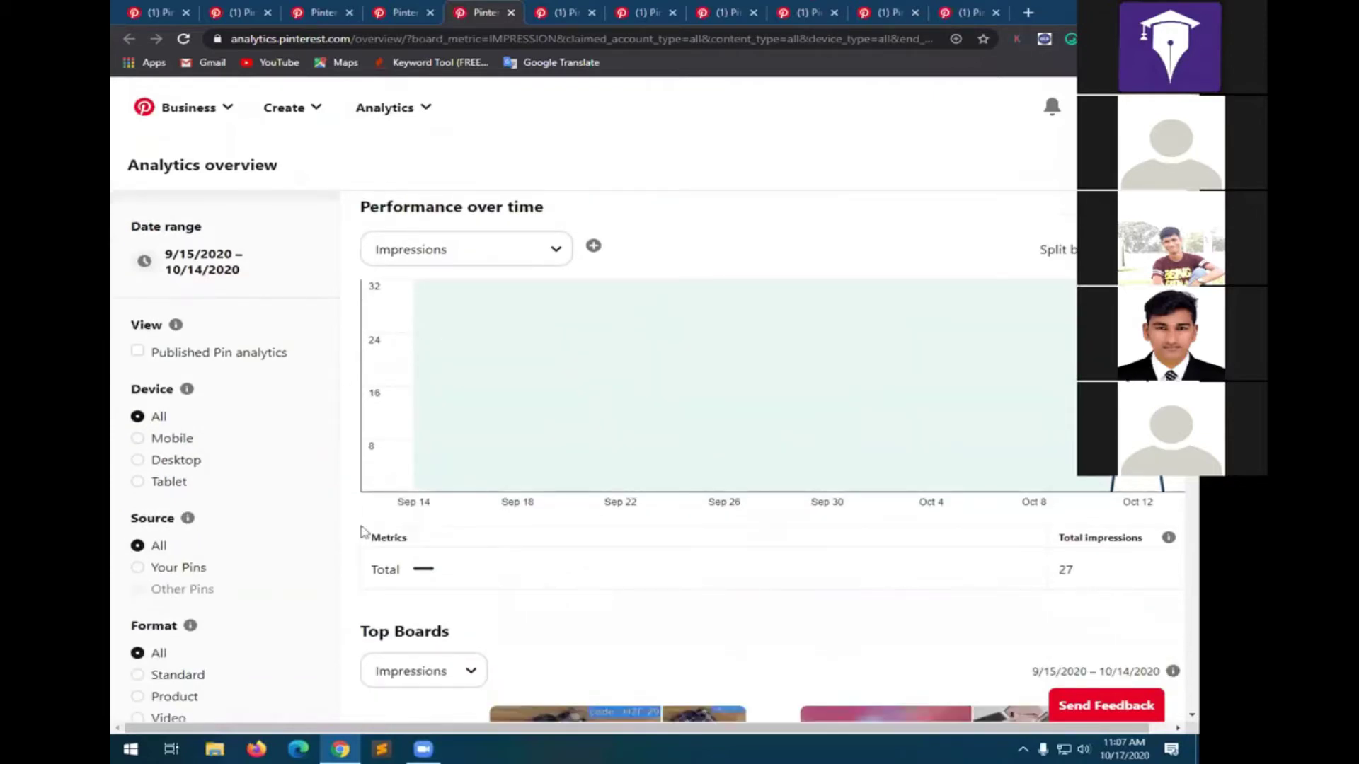
{"action": "scroll", "coordinate": [1061, 432], "scroll_direction": "down", "scroll_amount": 2}
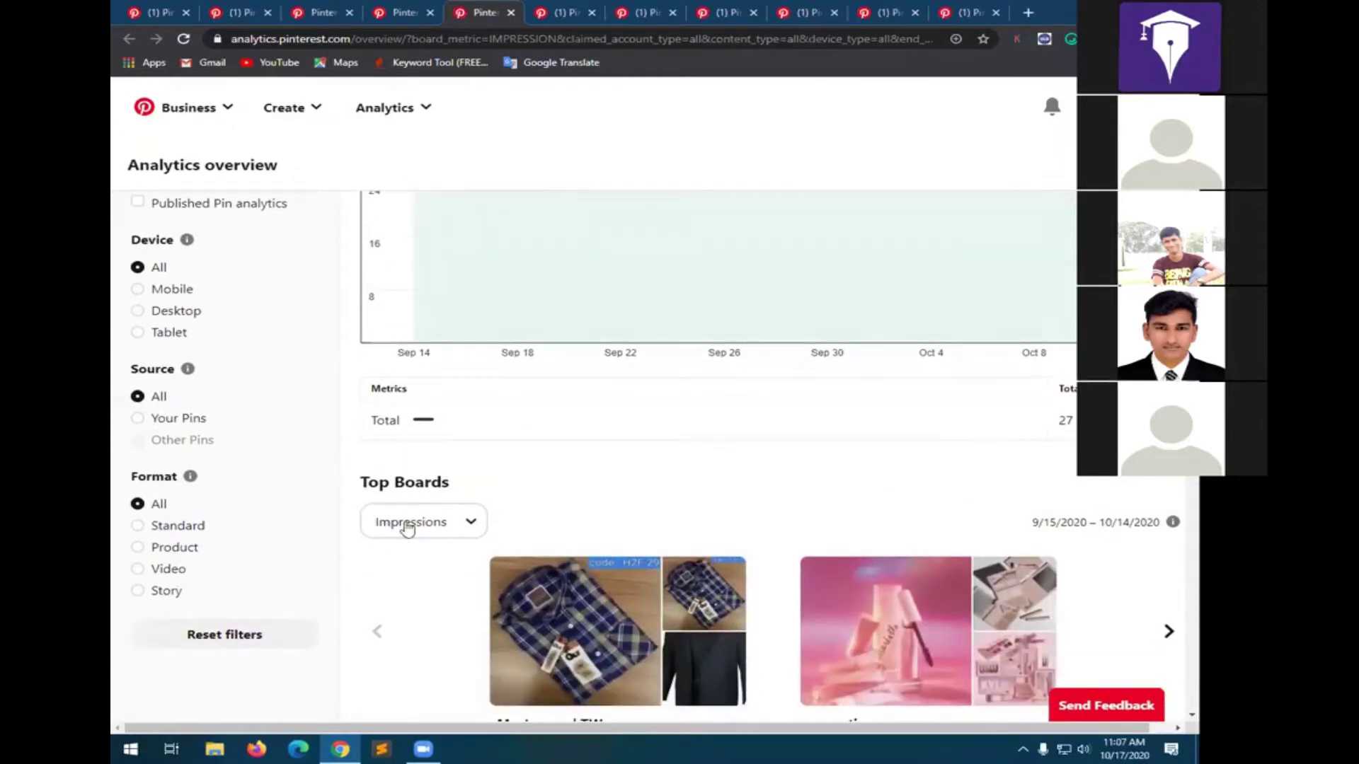
{"action": "left_click", "coordinate": [407, 527]}
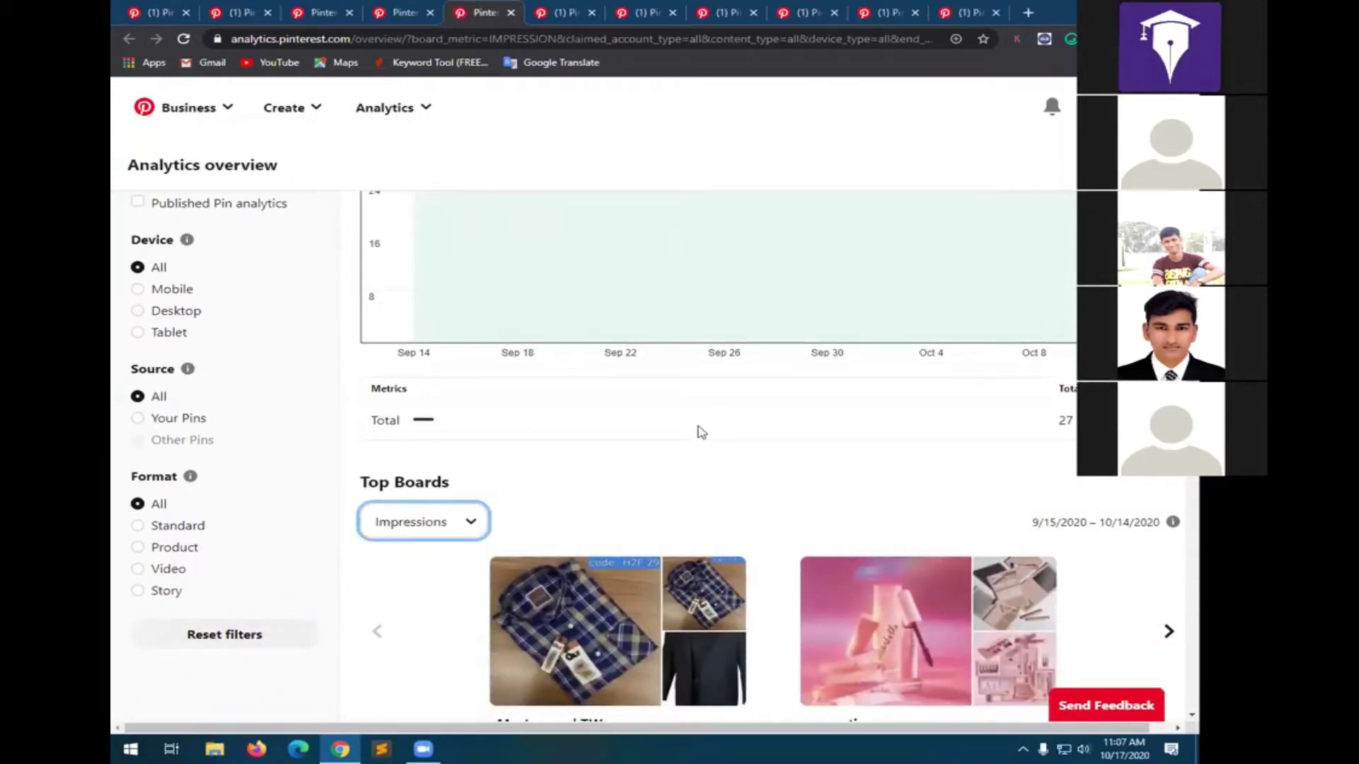
{"action": "scroll", "coordinate": [874, 448], "scroll_direction": "down", "scroll_amount": 1}
{"action": "scroll", "coordinate": [843, 467], "scroll_direction": "down", "scroll_amount": 1}
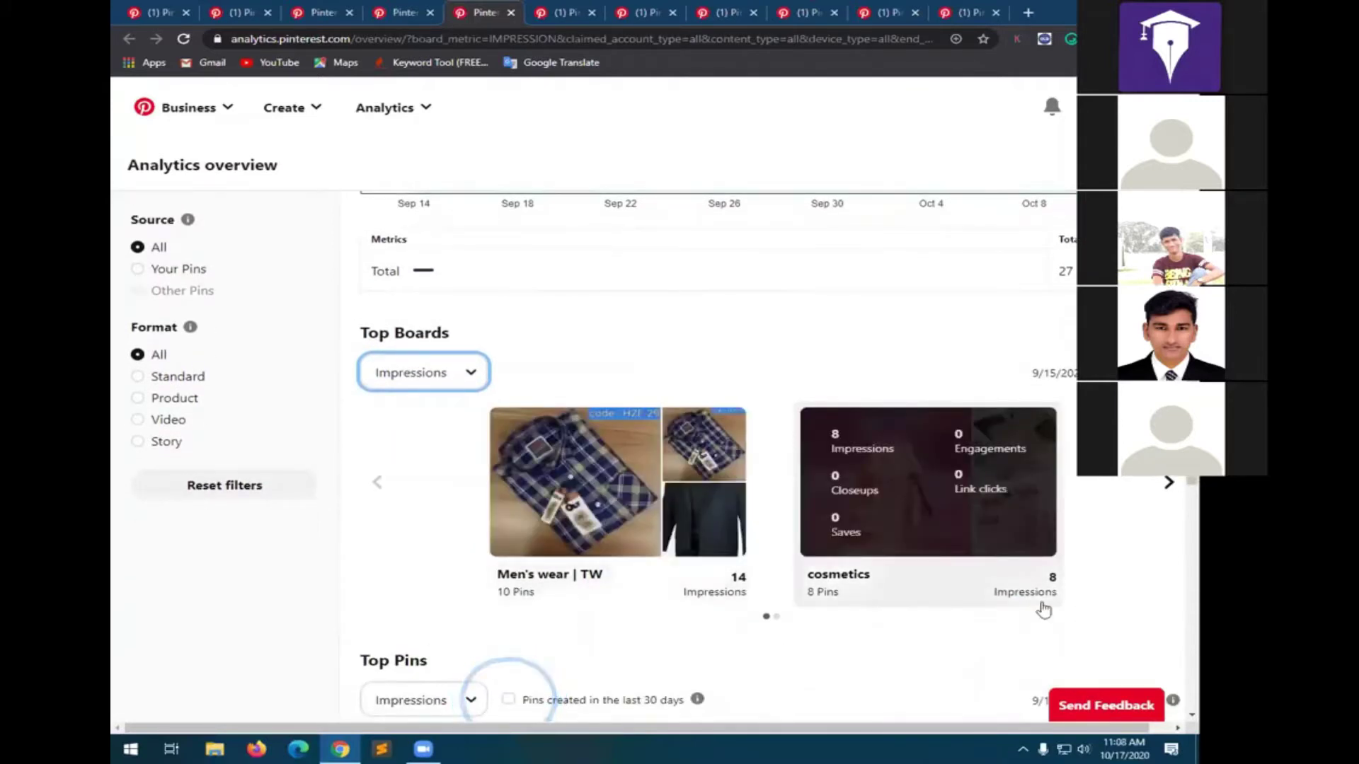
{"action": "scroll", "coordinate": [720, 605], "scroll_direction": "down", "scroll_amount": 2}
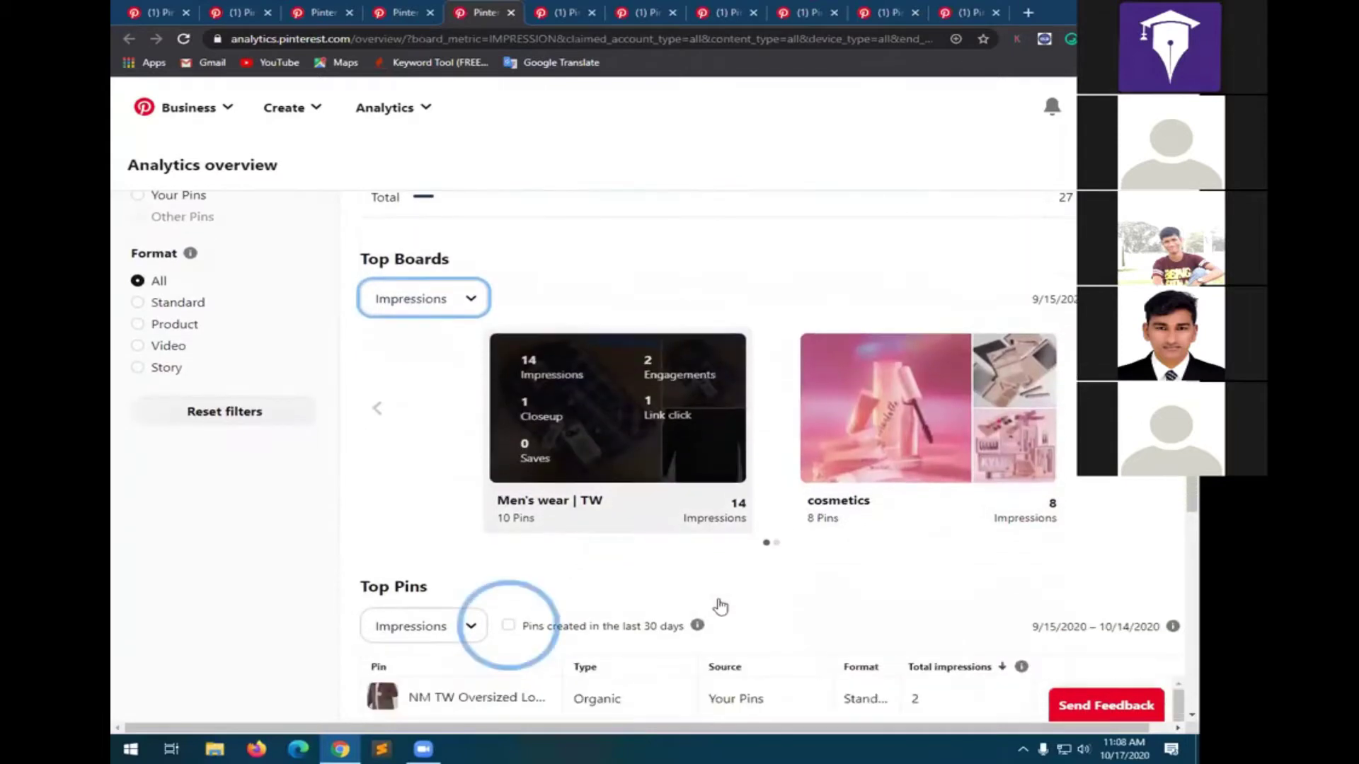
- Examine the Top Pins list ranked by impressions and preview the Princess glam cosmetics pin
{"action": "scroll", "coordinate": [708, 548], "scroll_direction": "down", "scroll_amount": 1}
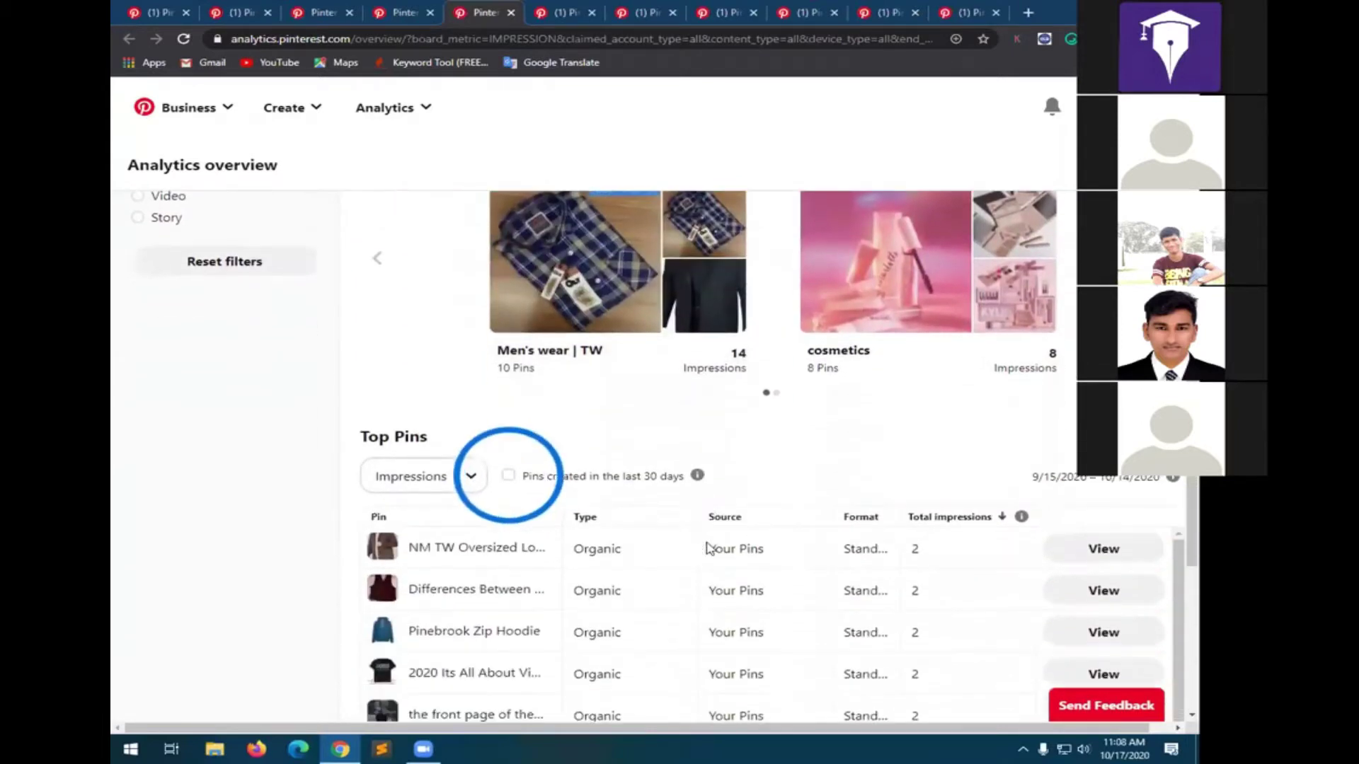
{"action": "scroll", "coordinate": [708, 554], "scroll_direction": "down", "scroll_amount": 1}
{"action": "scroll", "coordinate": [778, 573], "scroll_direction": "down", "scroll_amount": 5}
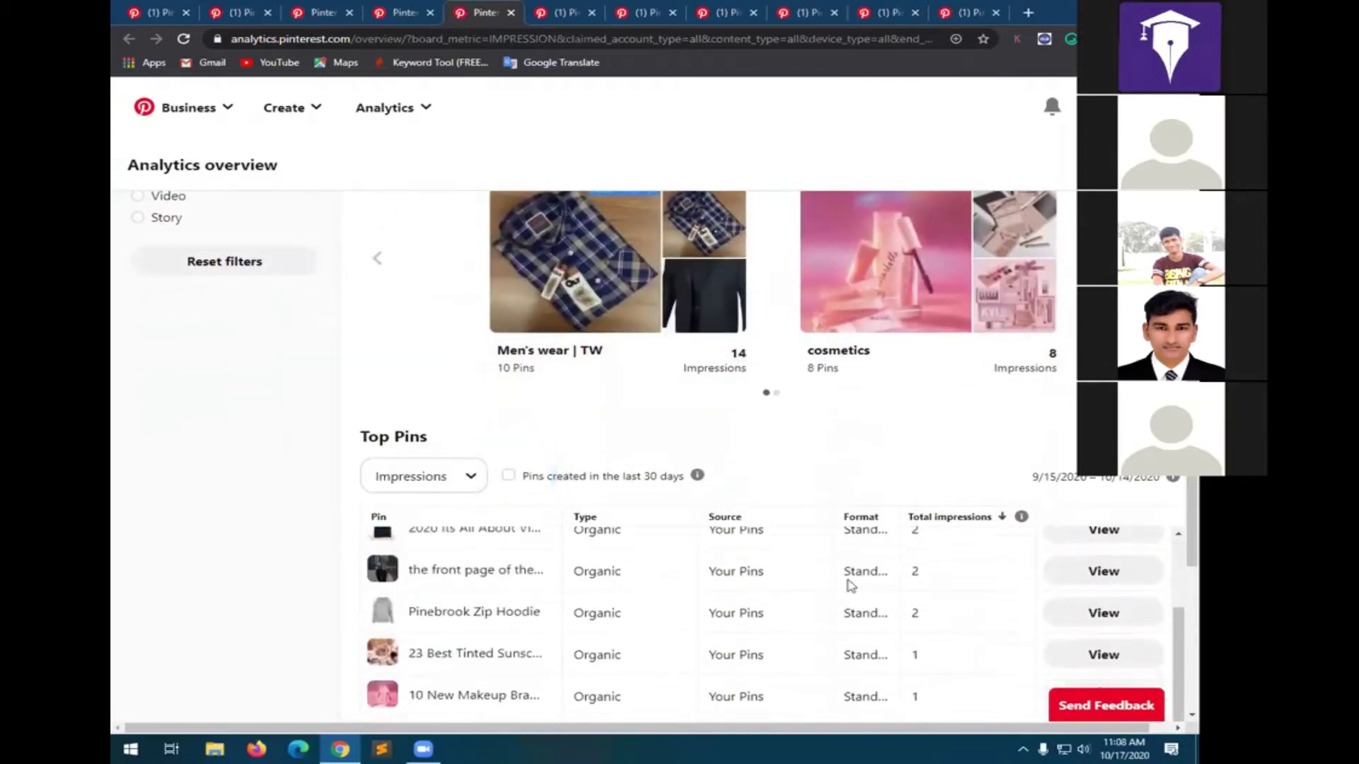
{"action": "scroll", "coordinate": [920, 612], "scroll_direction": "down", "scroll_amount": 1}
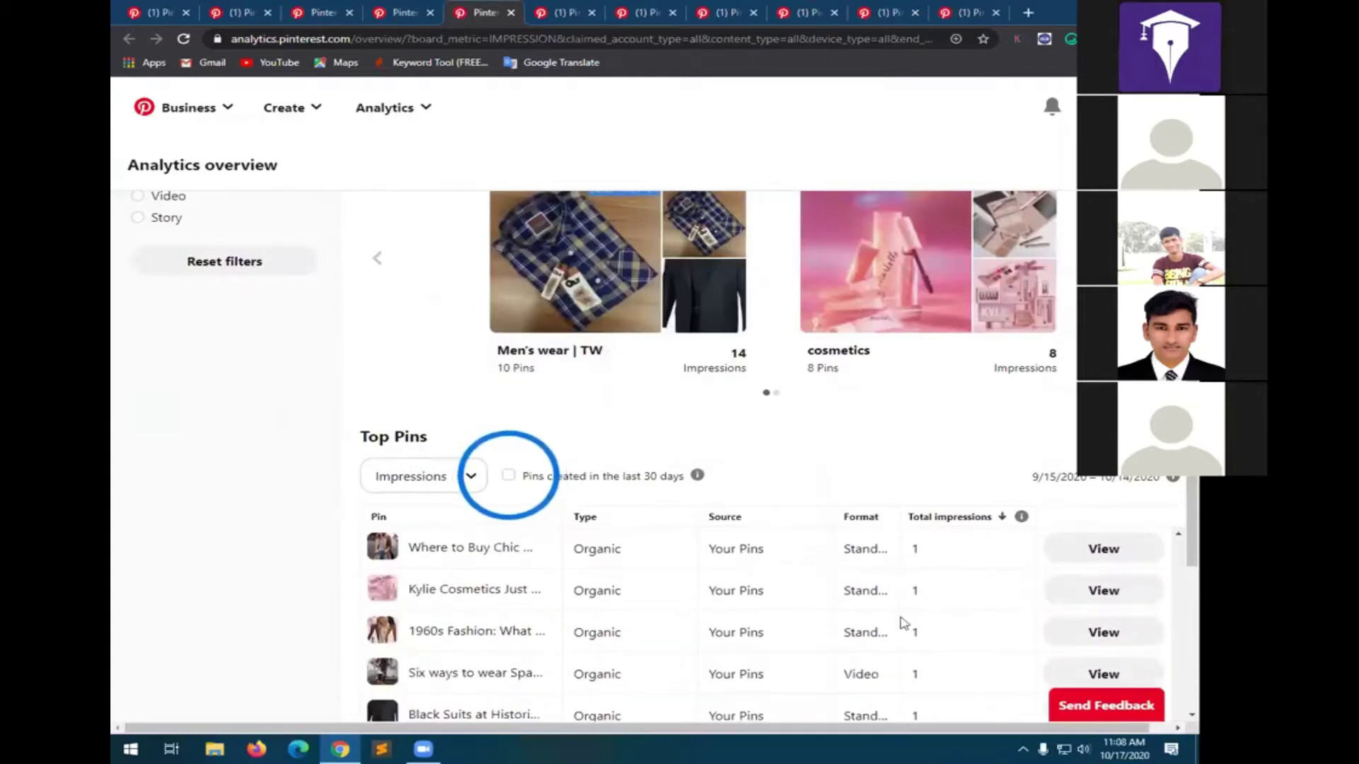
{"action": "scroll", "coordinate": [495, 587], "scroll_direction": "down", "scroll_amount": 3}
{"action": "mouse_move", "coordinate": [391, 580]}
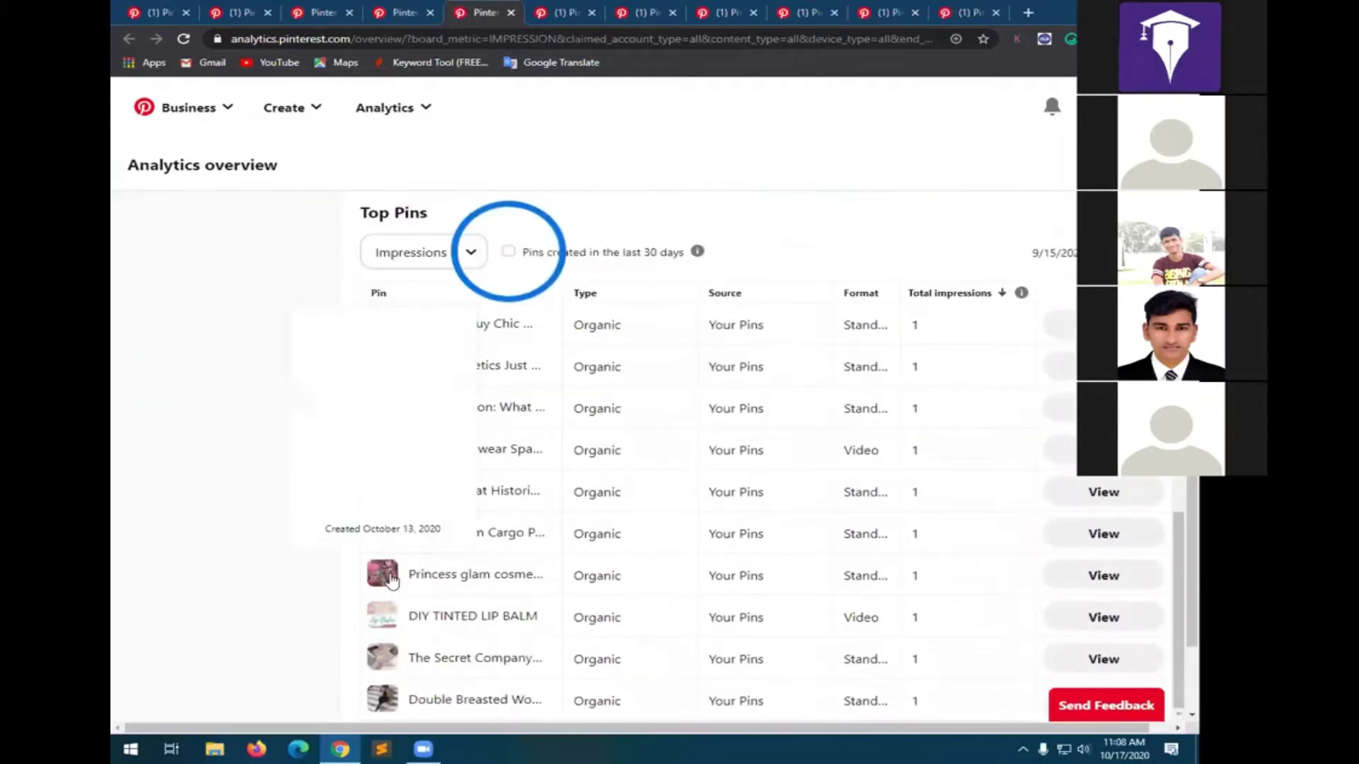
- Look over the remaining Top Pins entries and return to the summary figures of the Analytics overview
{"action": "scroll", "coordinate": [391, 580], "scroll_direction": "down", "scroll_amount": 1}
{"action": "scroll", "coordinate": [392, 581], "scroll_direction": "up", "scroll_amount": 5}
{"action": "scroll", "coordinate": [392, 581], "scroll_direction": "up", "scroll_amount": 1}
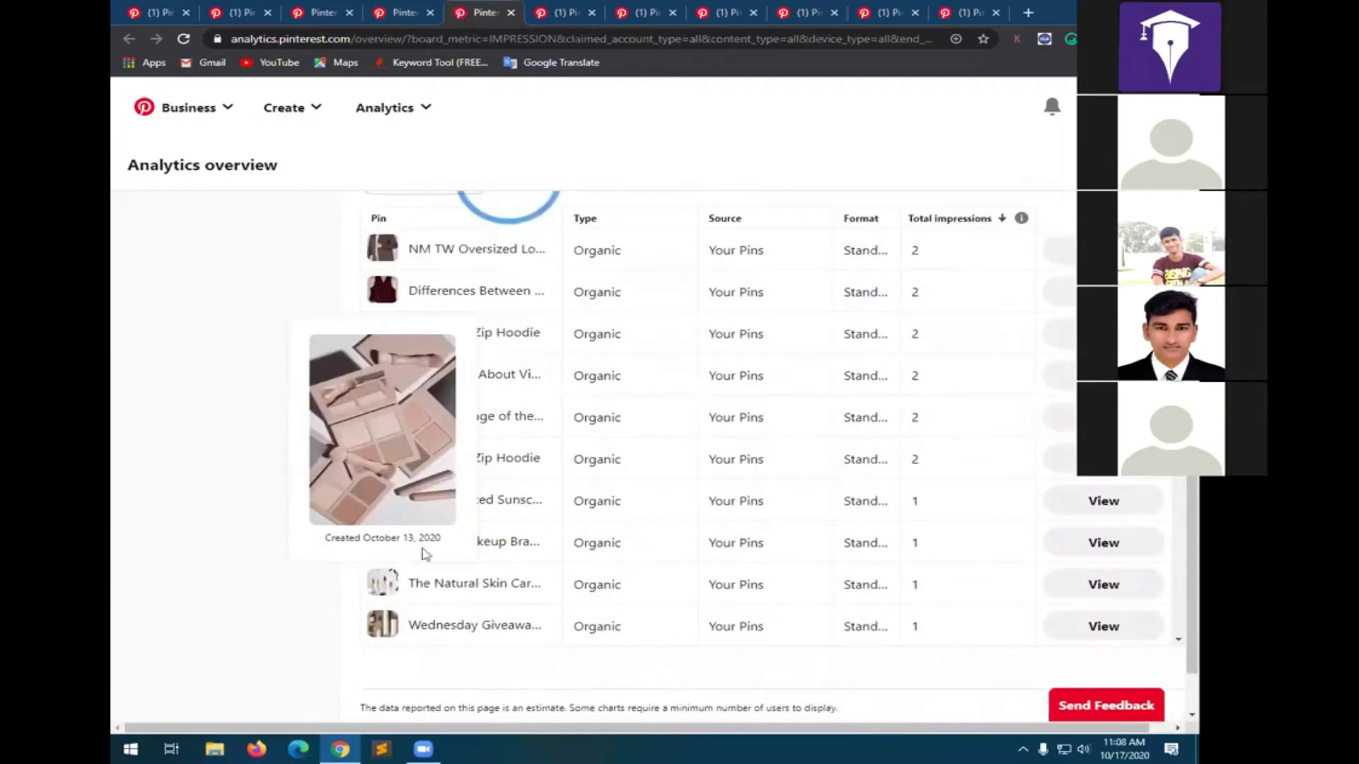
{"action": "scroll", "coordinate": [949, 401], "scroll_direction": "up", "scroll_amount": 10}
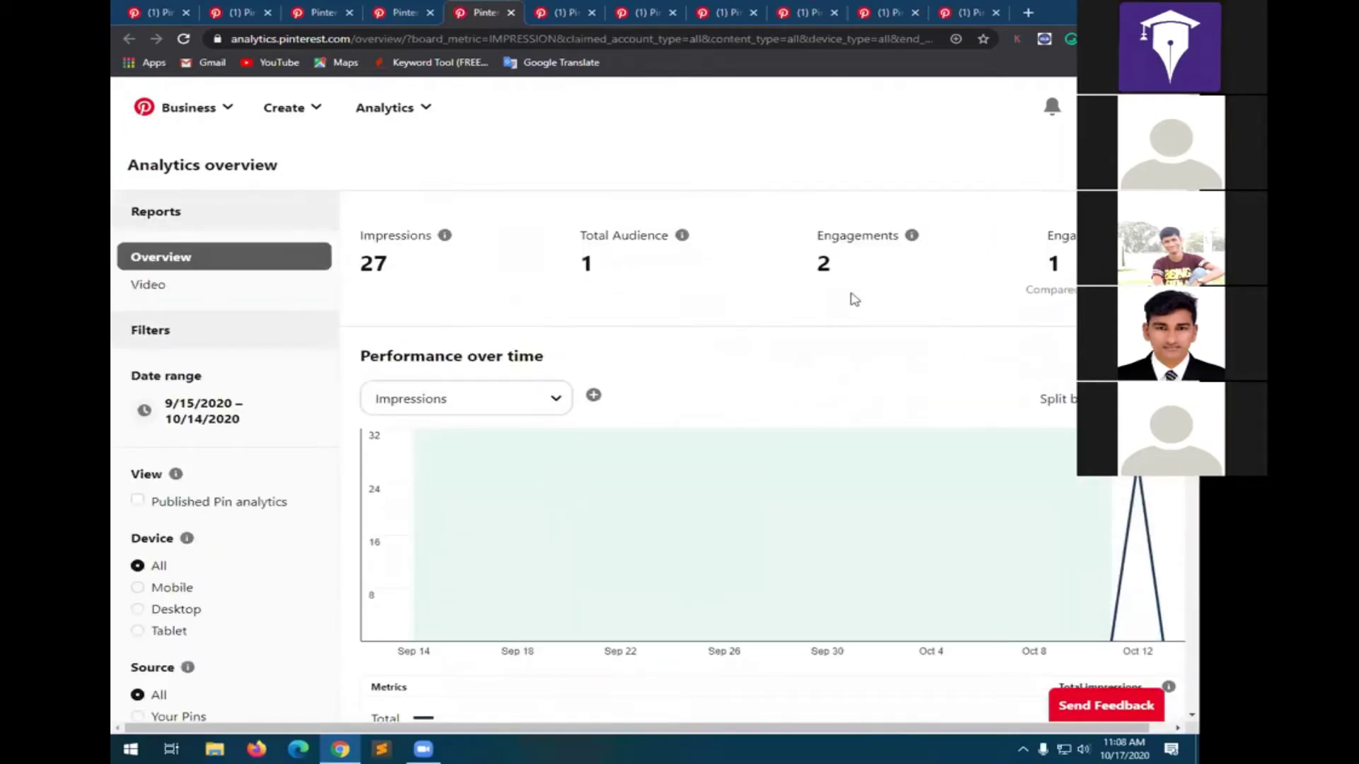
- Close the Business hub and Analytics overview tabs, and every tab after the Fashionable Hostess profile
{"action": "left_click", "coordinate": [405, 17]}
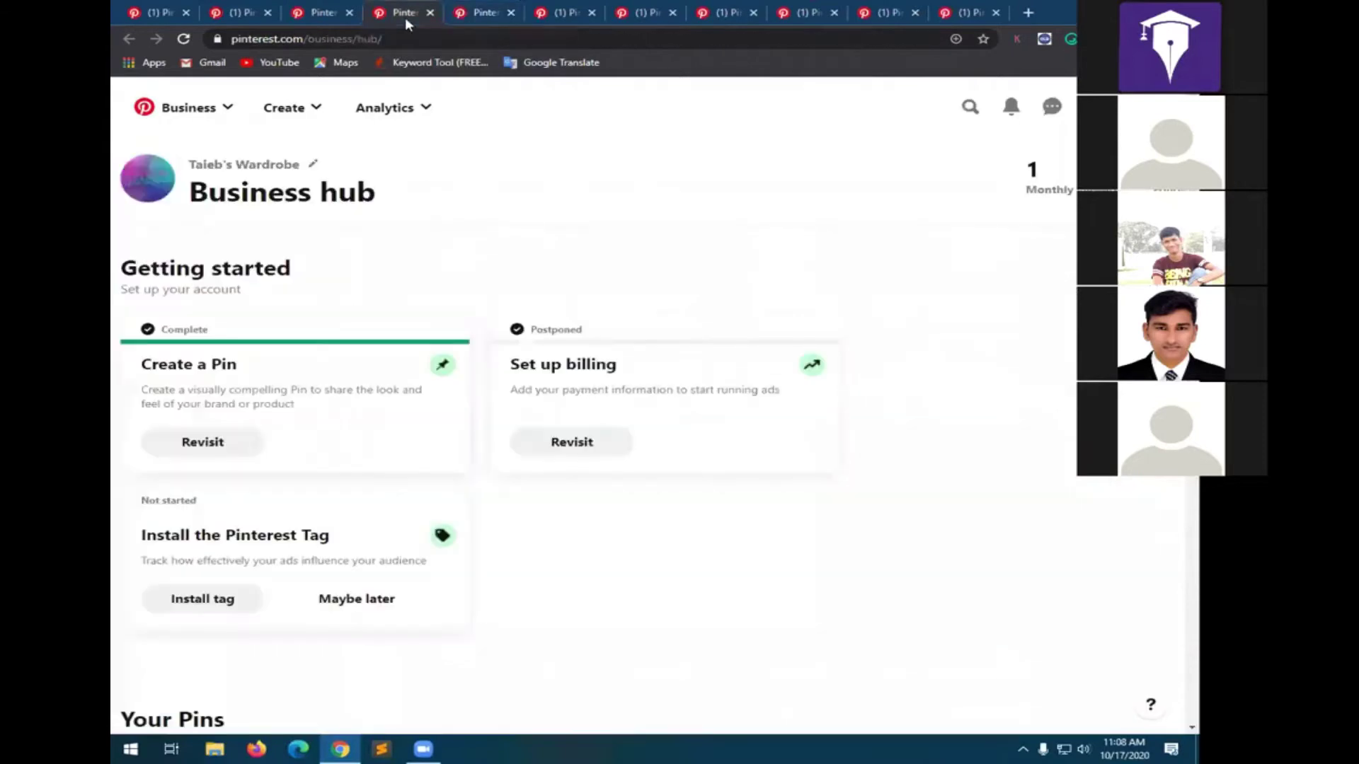
{"action": "key", "text": "ctrl+w"}
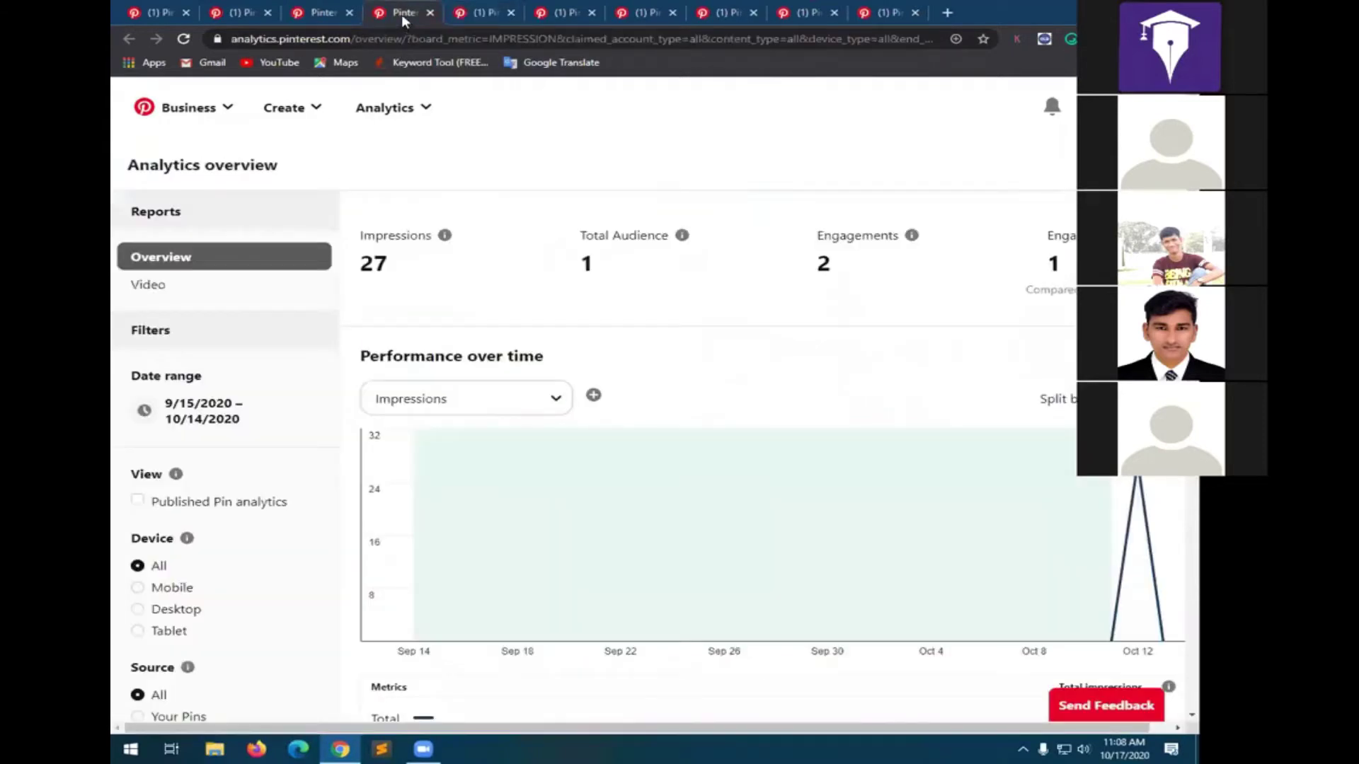
{"action": "key", "text": "ctrl+w"}
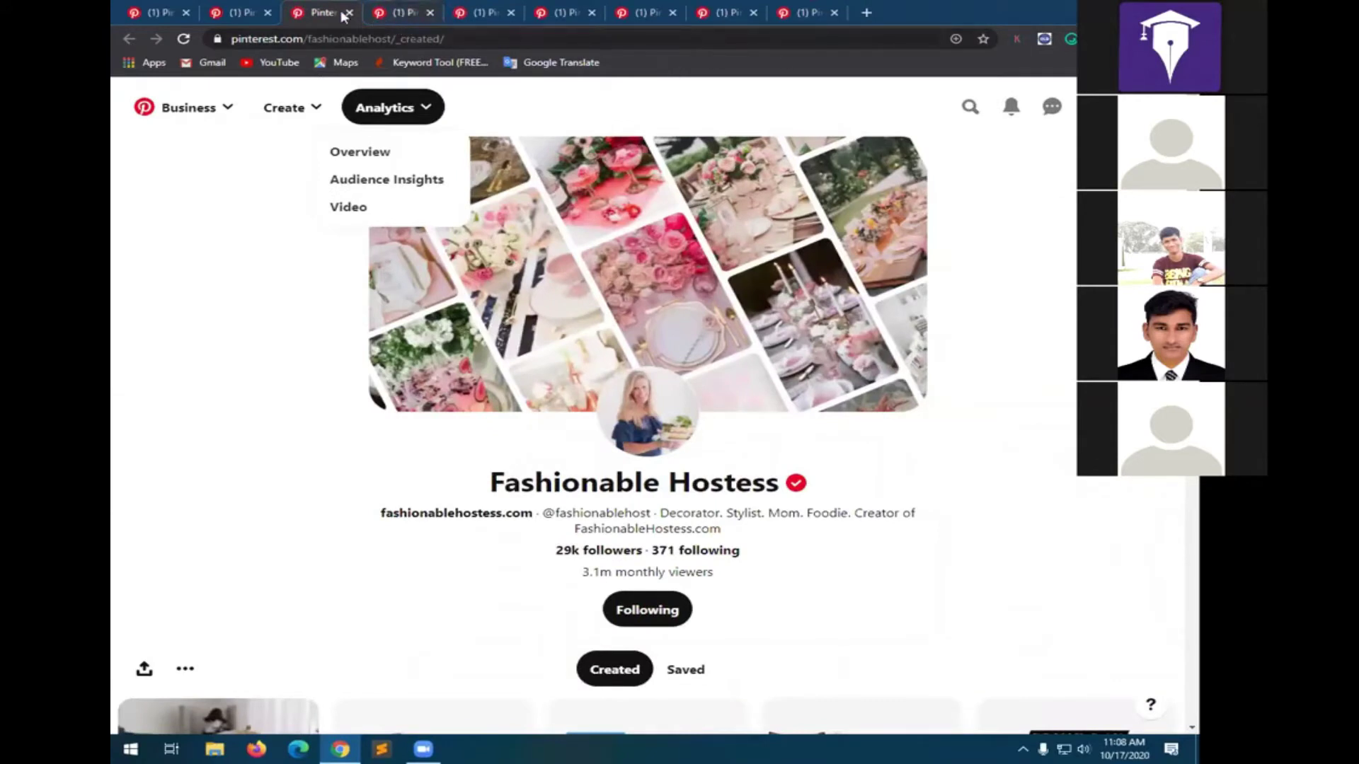
{"action": "right_click", "coordinate": [309, 15]}
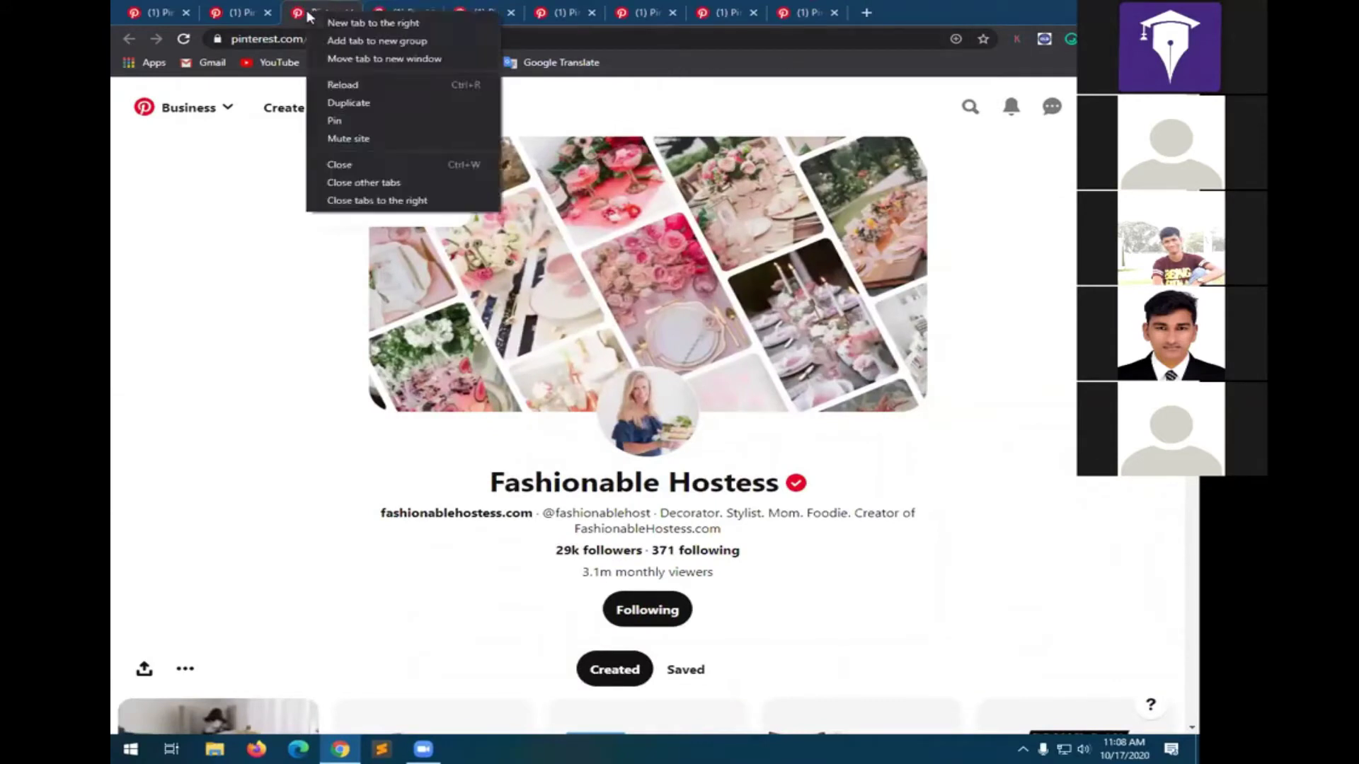
{"action": "left_click", "coordinate": [396, 202]}
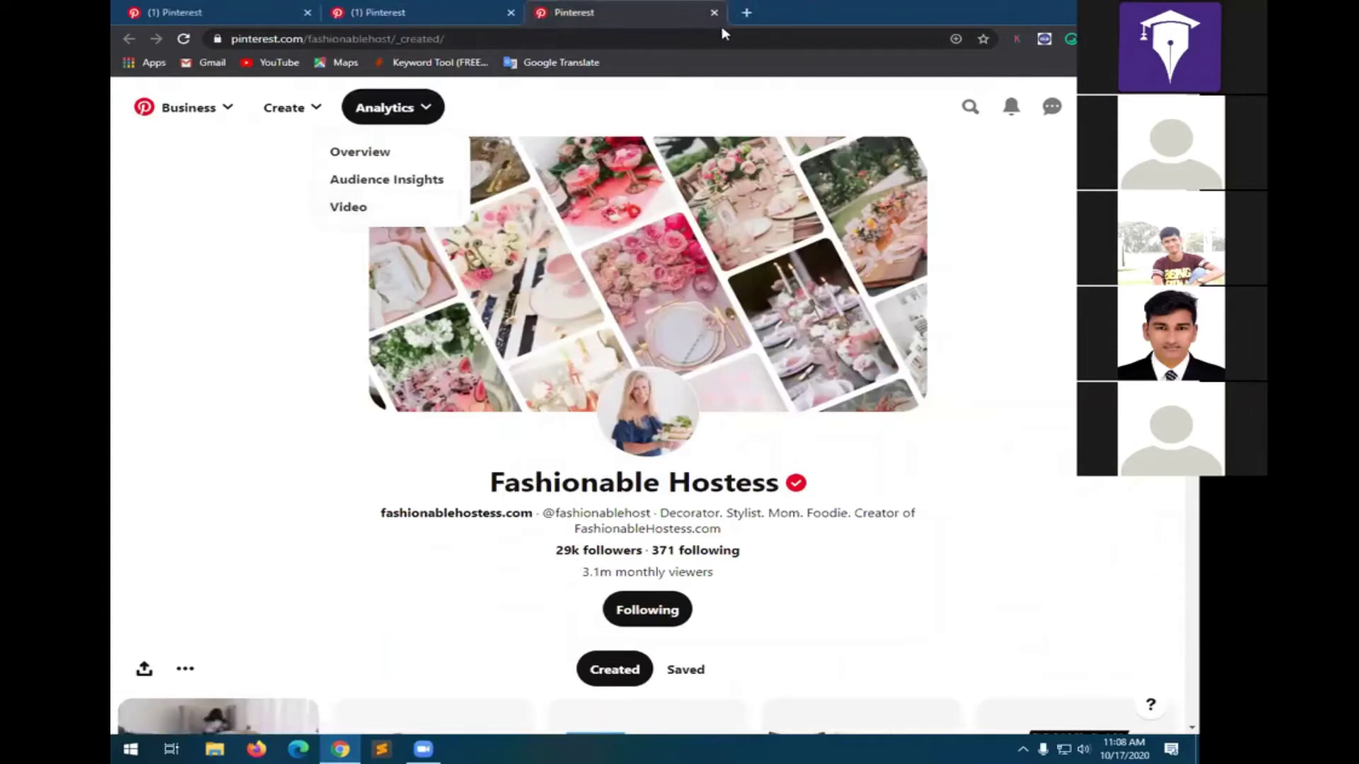
- Search Google for Pingroupie in a new browser tab
{"action": "left_click", "coordinate": [746, 13]}
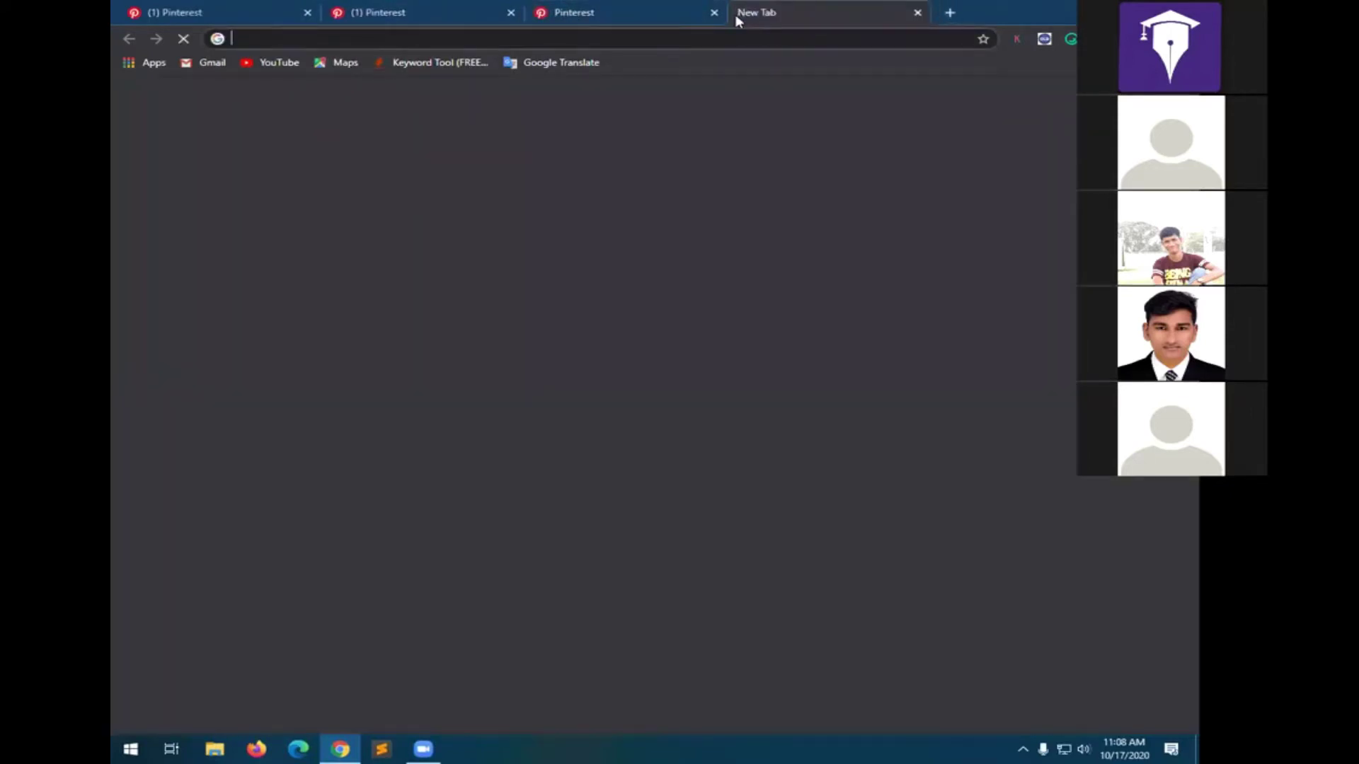
{"action": "type", "text": "Ping"}
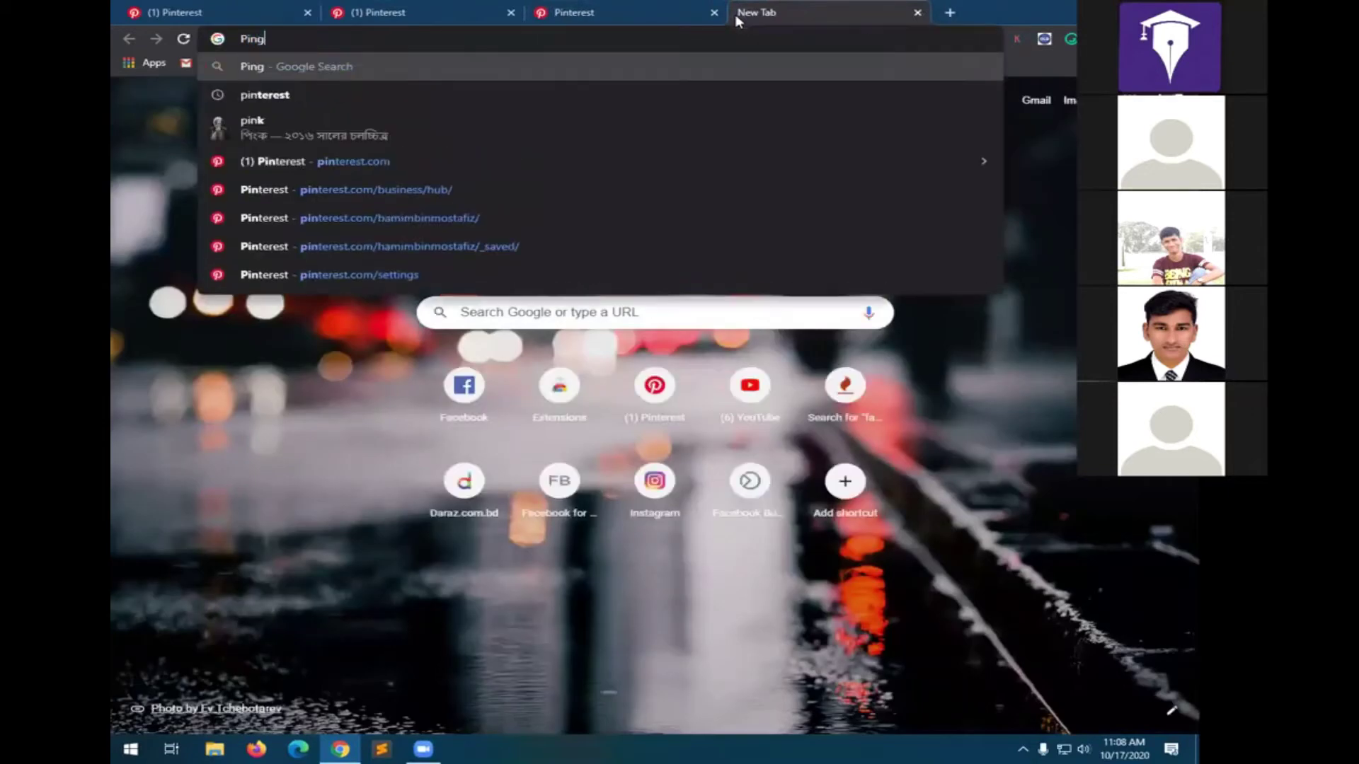
{"action": "type", "text": "roupie"}
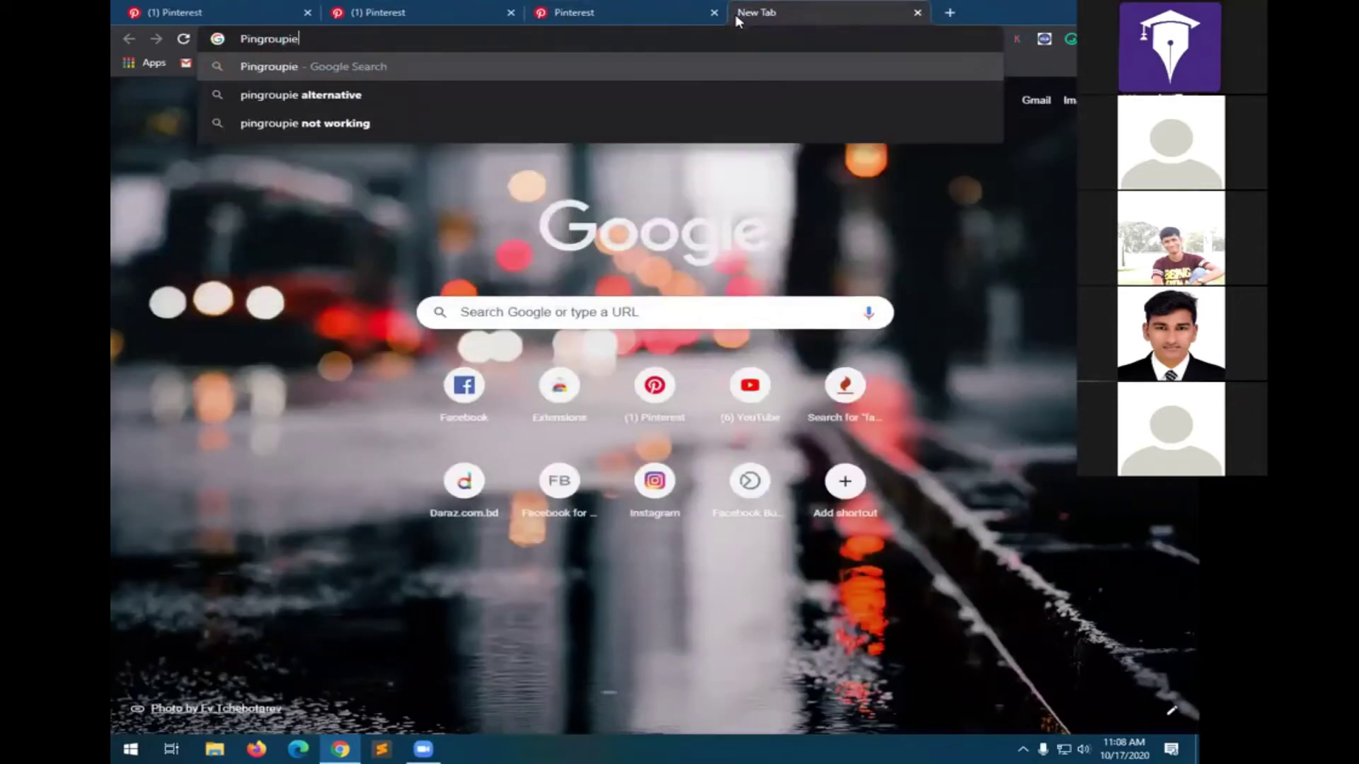
{"action": "key", "text": "Return"}
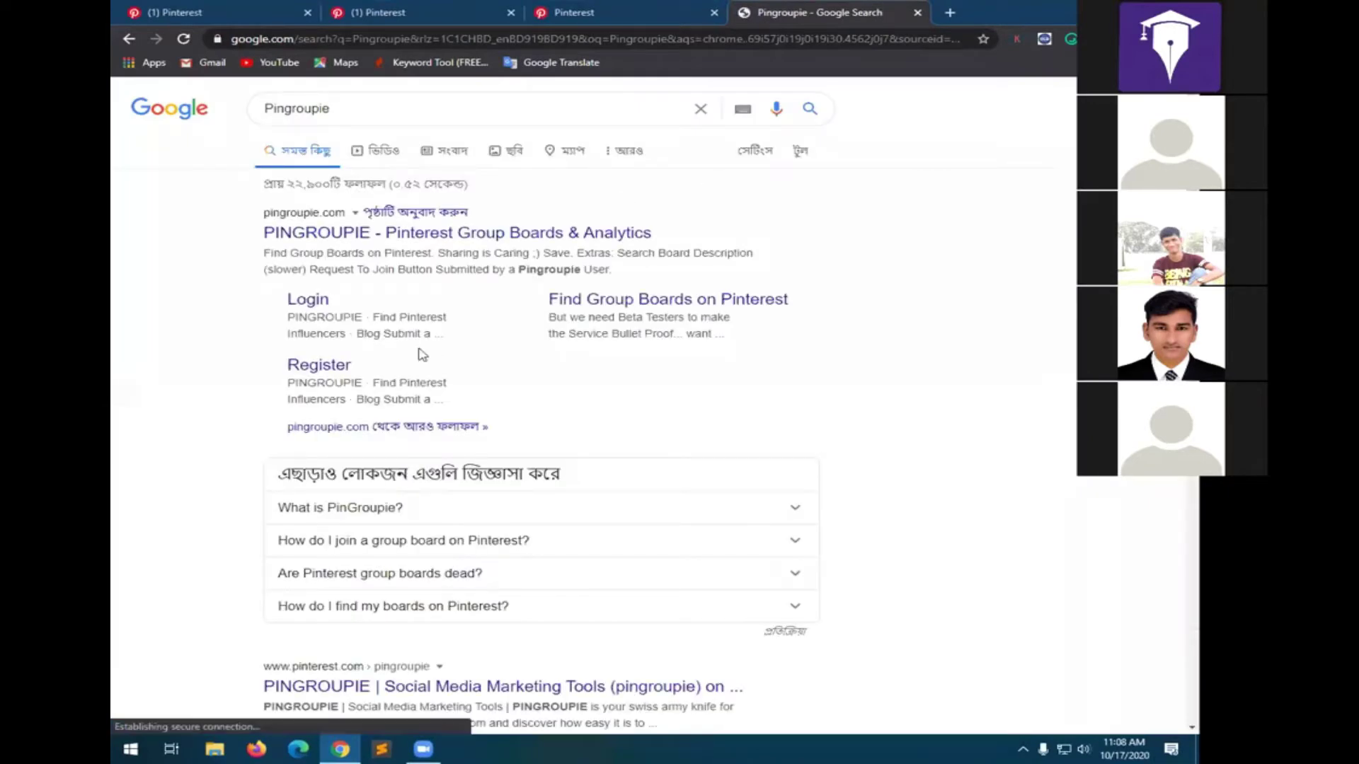
{"action": "scroll", "coordinate": [335, 574], "scroll_direction": "down", "scroll_amount": 1}
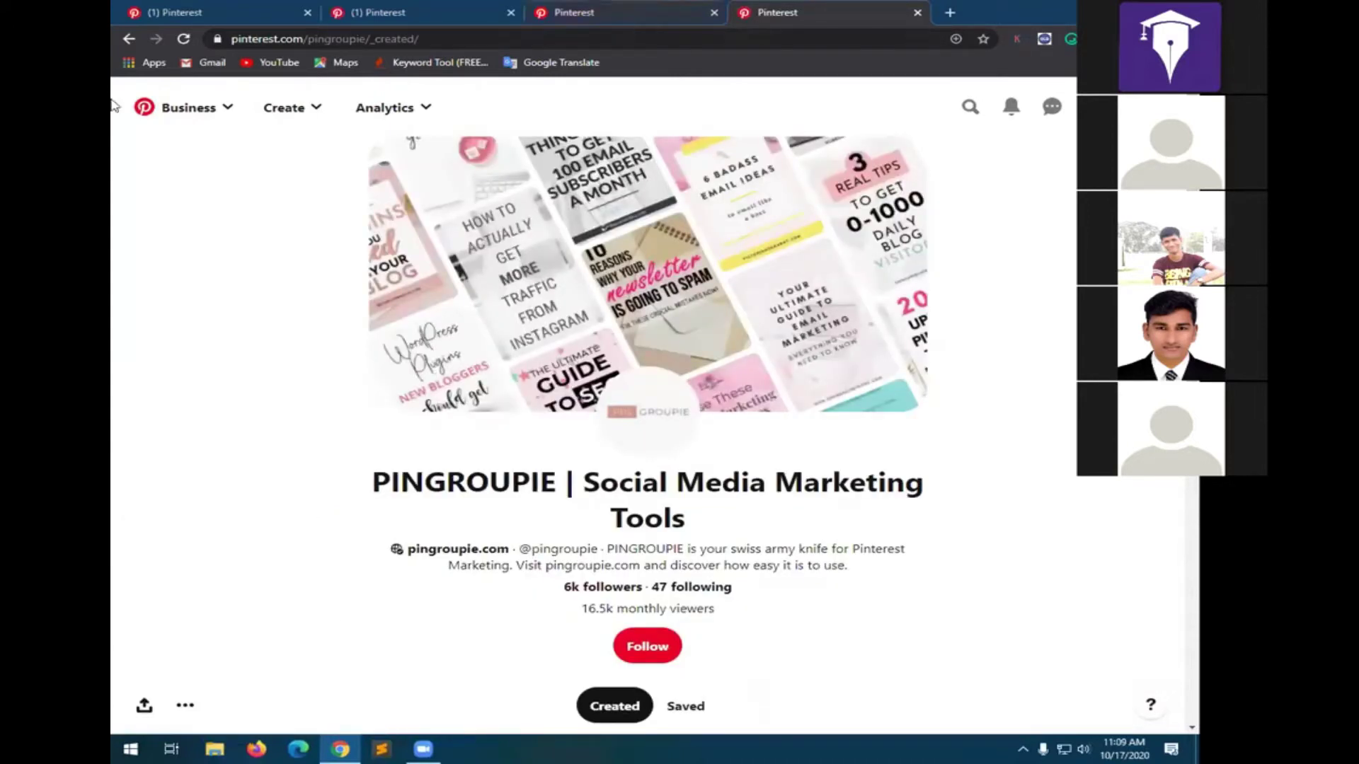
{"action": "left_click", "coordinate": [125, 38]}
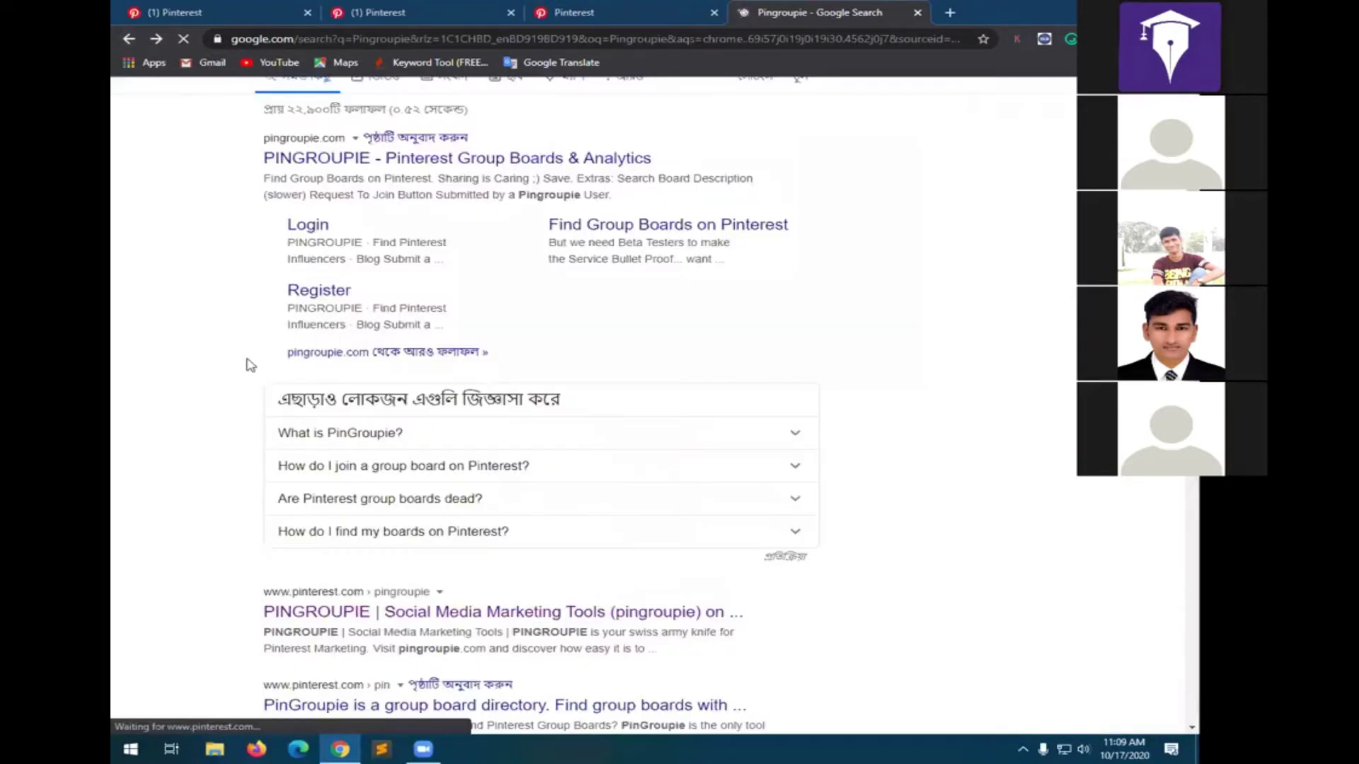
{"action": "scroll", "coordinate": [408, 356], "scroll_direction": "up", "scroll_amount": 1}
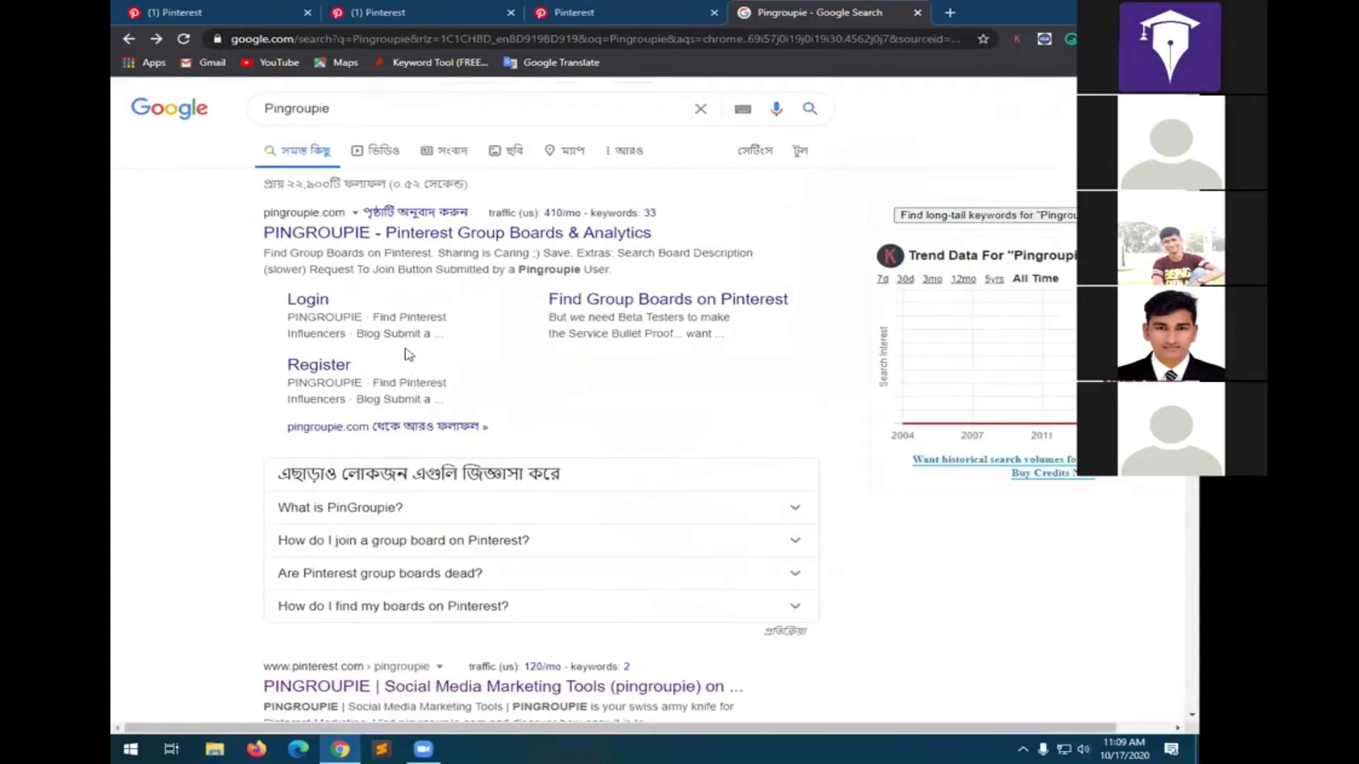
- Open the PINGROUPIE - Pinterest Group Boards & Analytics site and search its group boards for Fashion
{"action": "left_click", "coordinate": [423, 244]}
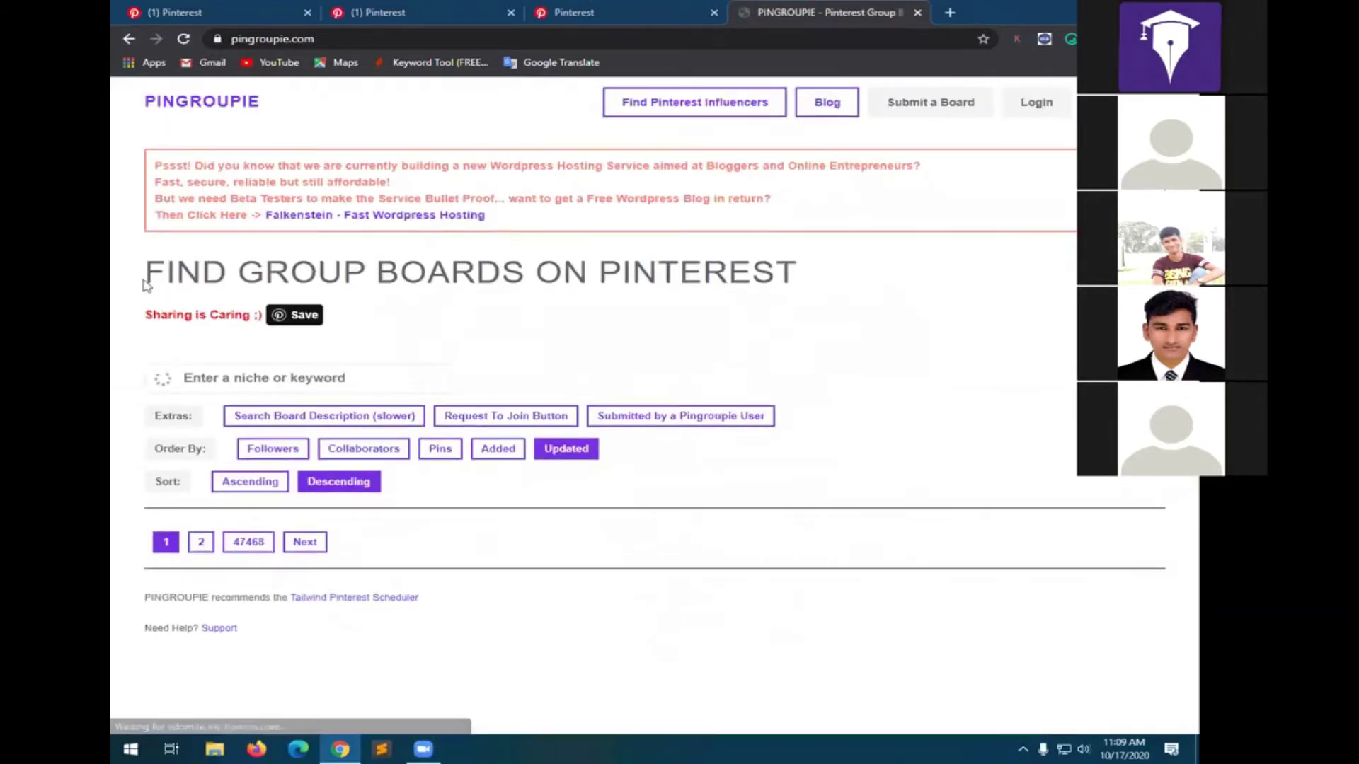
{"action": "left_click_drag", "start_coordinate": [157, 272], "coordinate": [802, 274]}
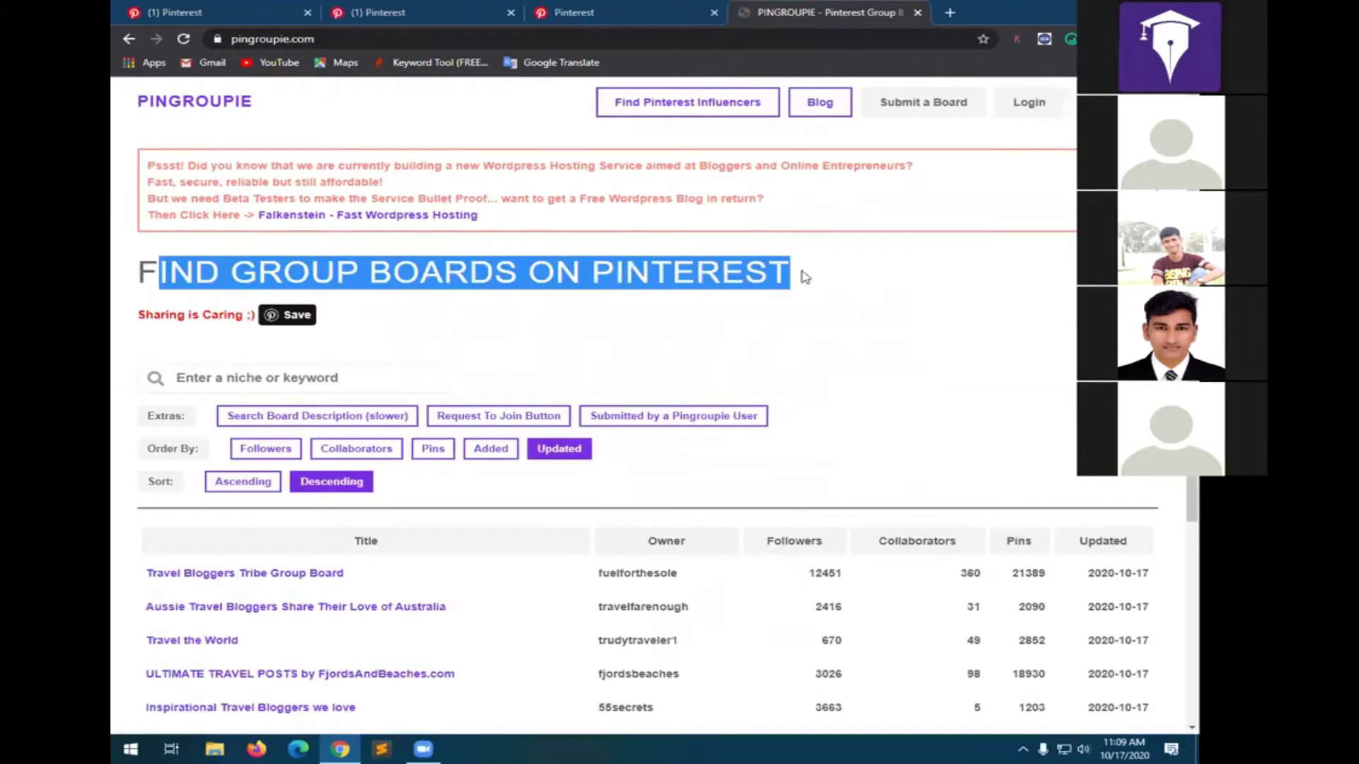
{"action": "left_click", "coordinate": [805, 276]}
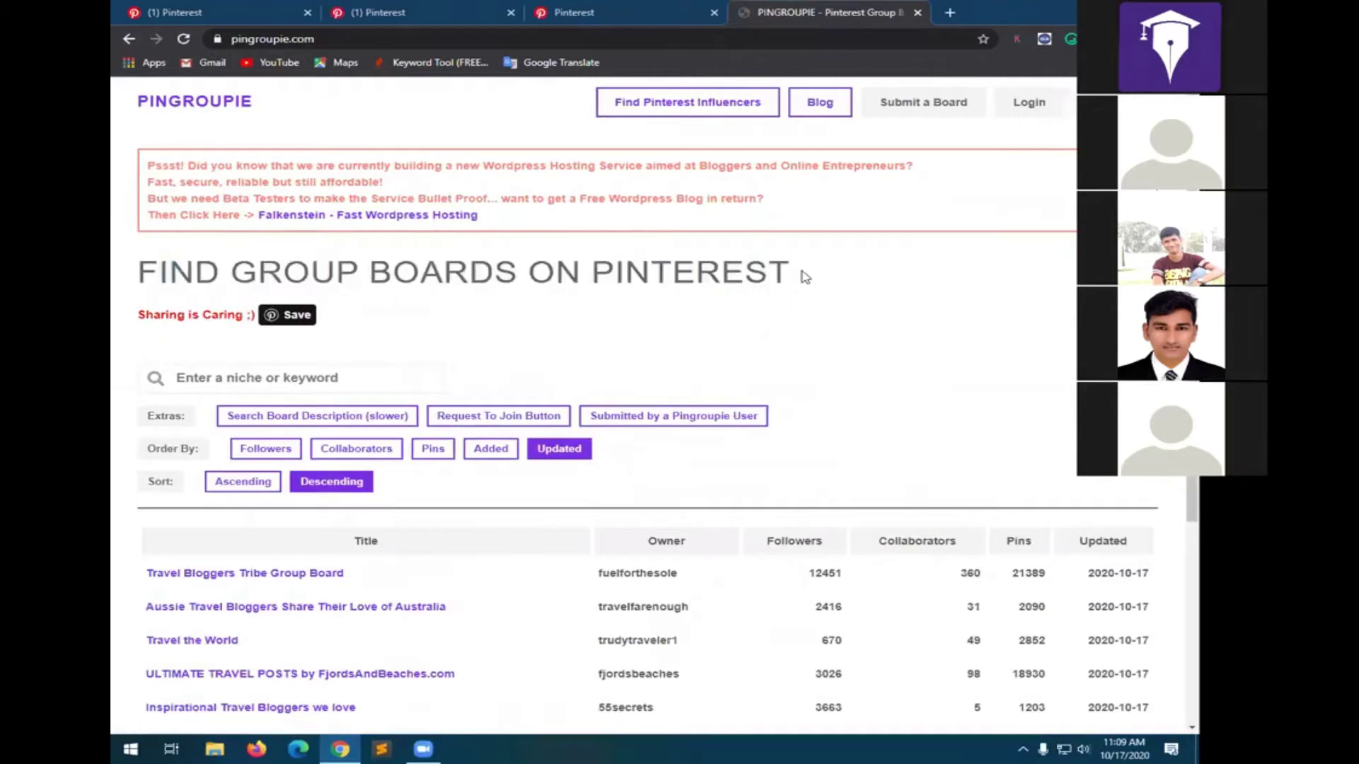
{"action": "left_click", "coordinate": [249, 380]}
{"action": "type", "text": "Fashion"}
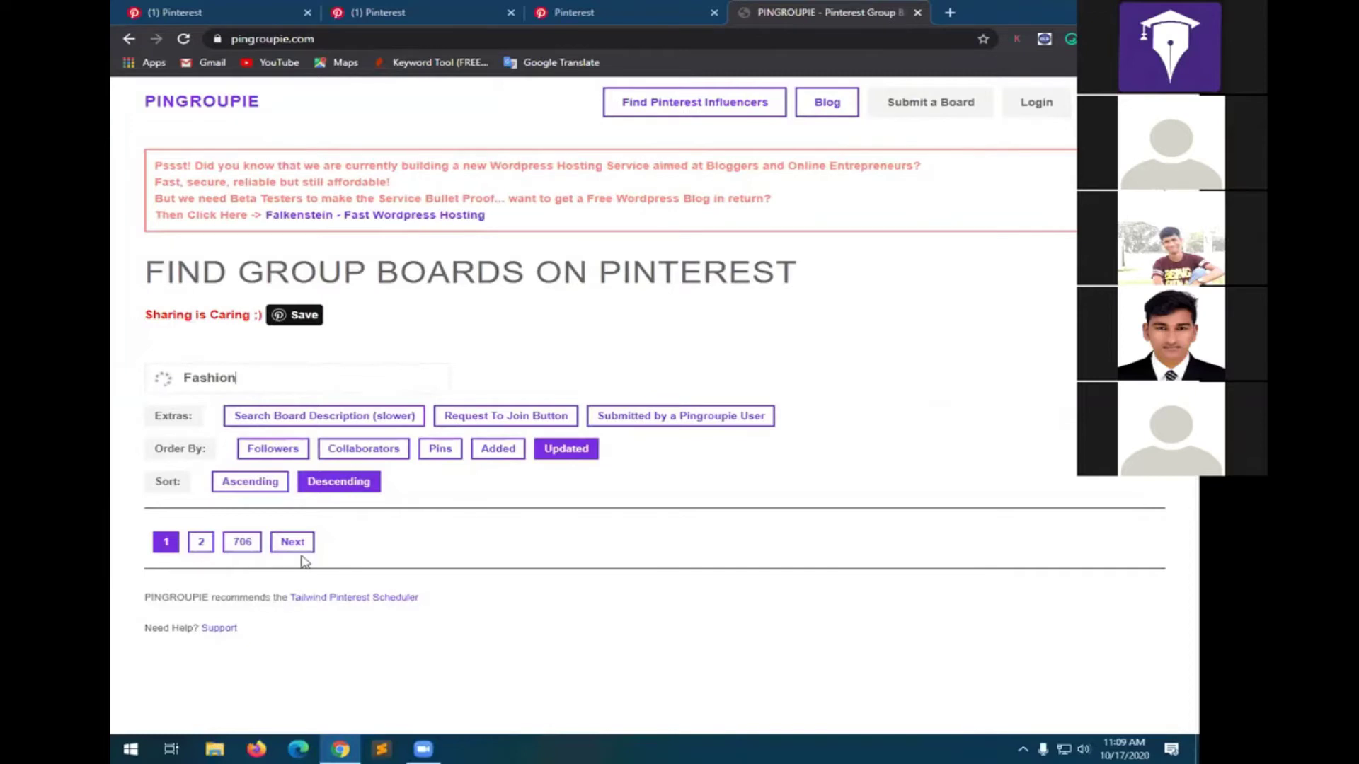
- Open the details of the Ladies Fashion group board in the results and visit the board on Pinterest
{"action": "scroll", "coordinate": [468, 554], "scroll_direction": "down", "scroll_amount": 4}
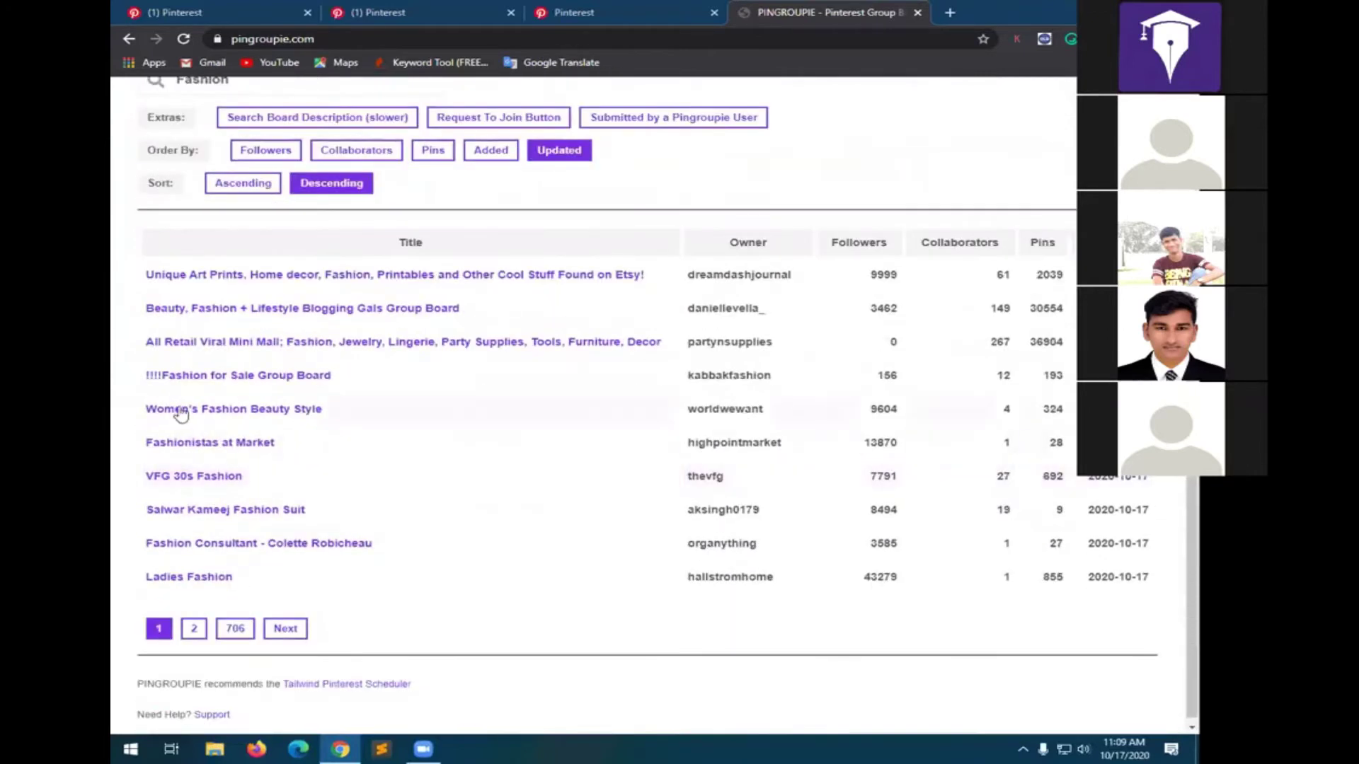
{"action": "left_click", "coordinate": [679, 116]}
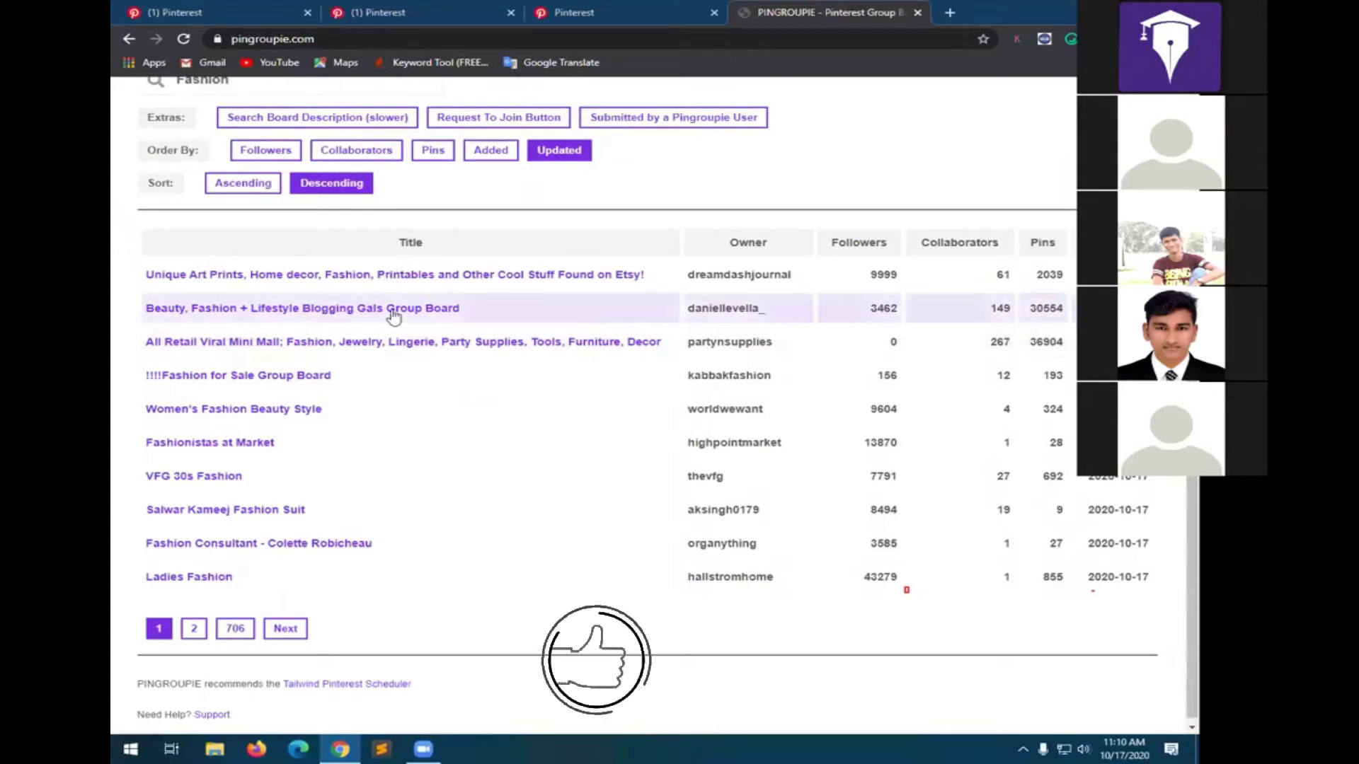
{"action": "left_click", "coordinate": [196, 630]}
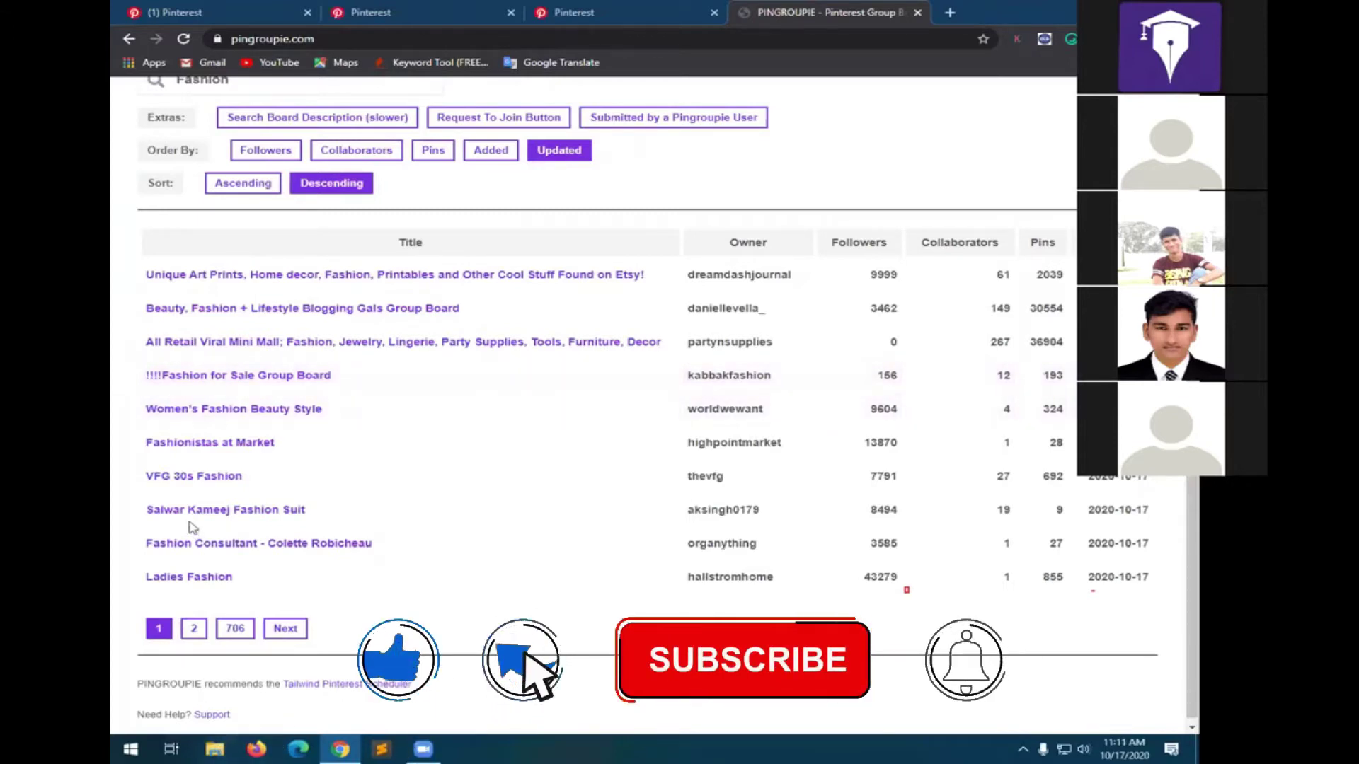
{"action": "left_click", "coordinate": [200, 576]}
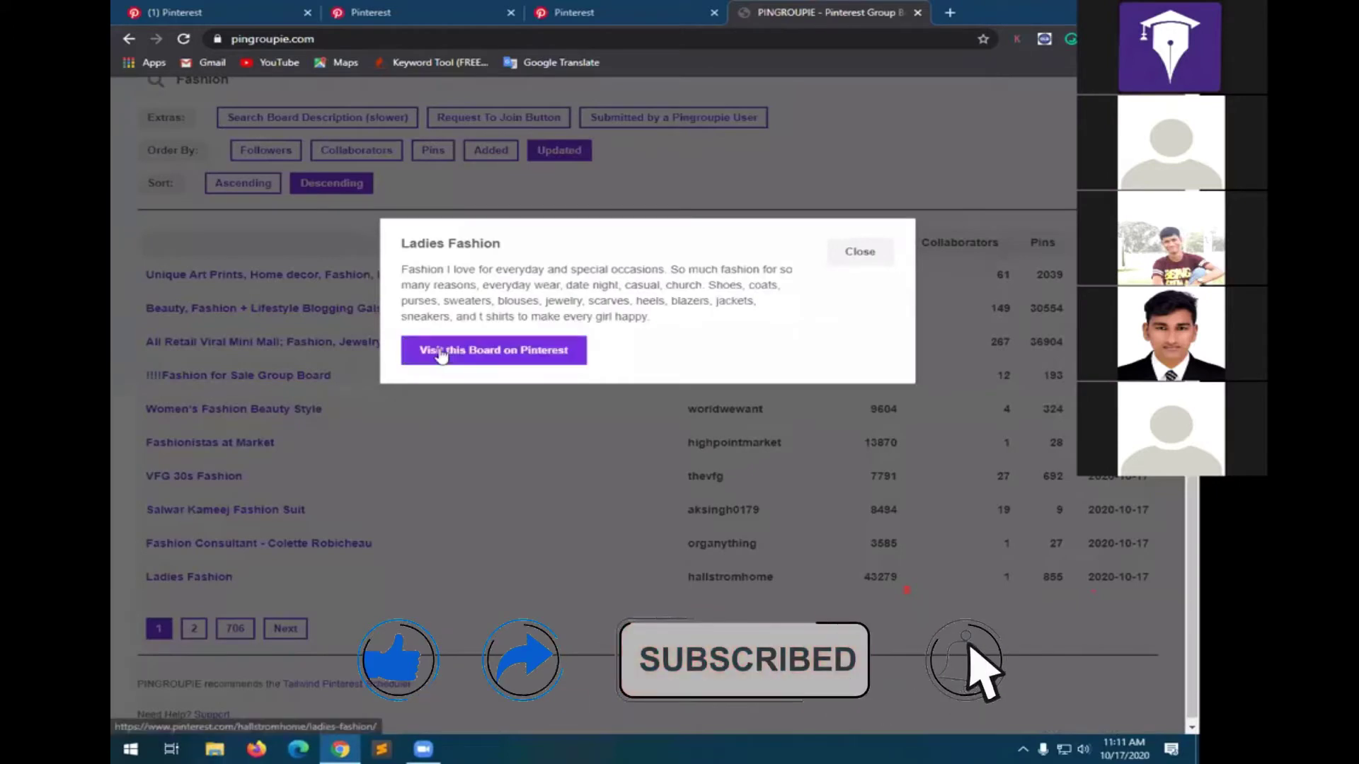
{"action": "left_click", "coordinate": [493, 349]}
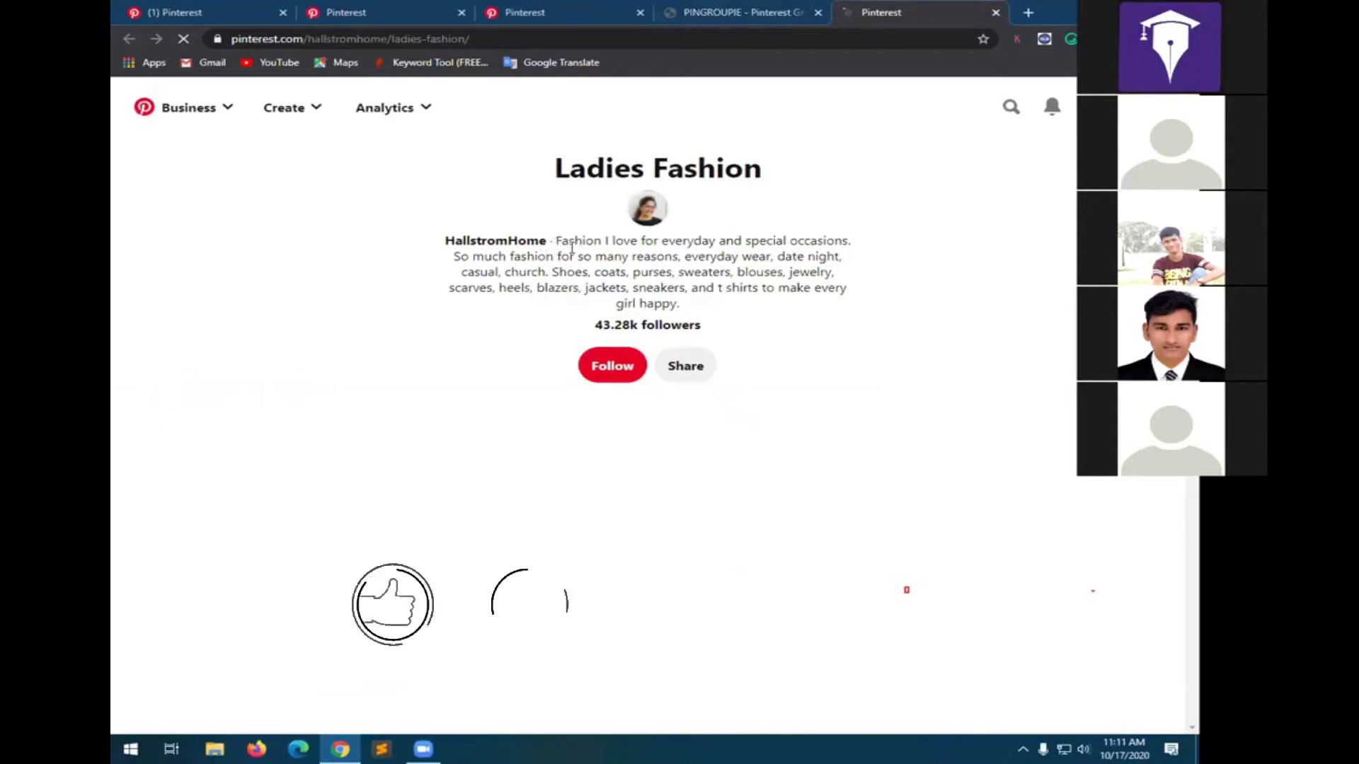
- Read through the Ladies Fashion board's description, highlighting its text
{"action": "left_click_drag", "start_coordinate": [548, 245], "coordinate": [848, 307]}
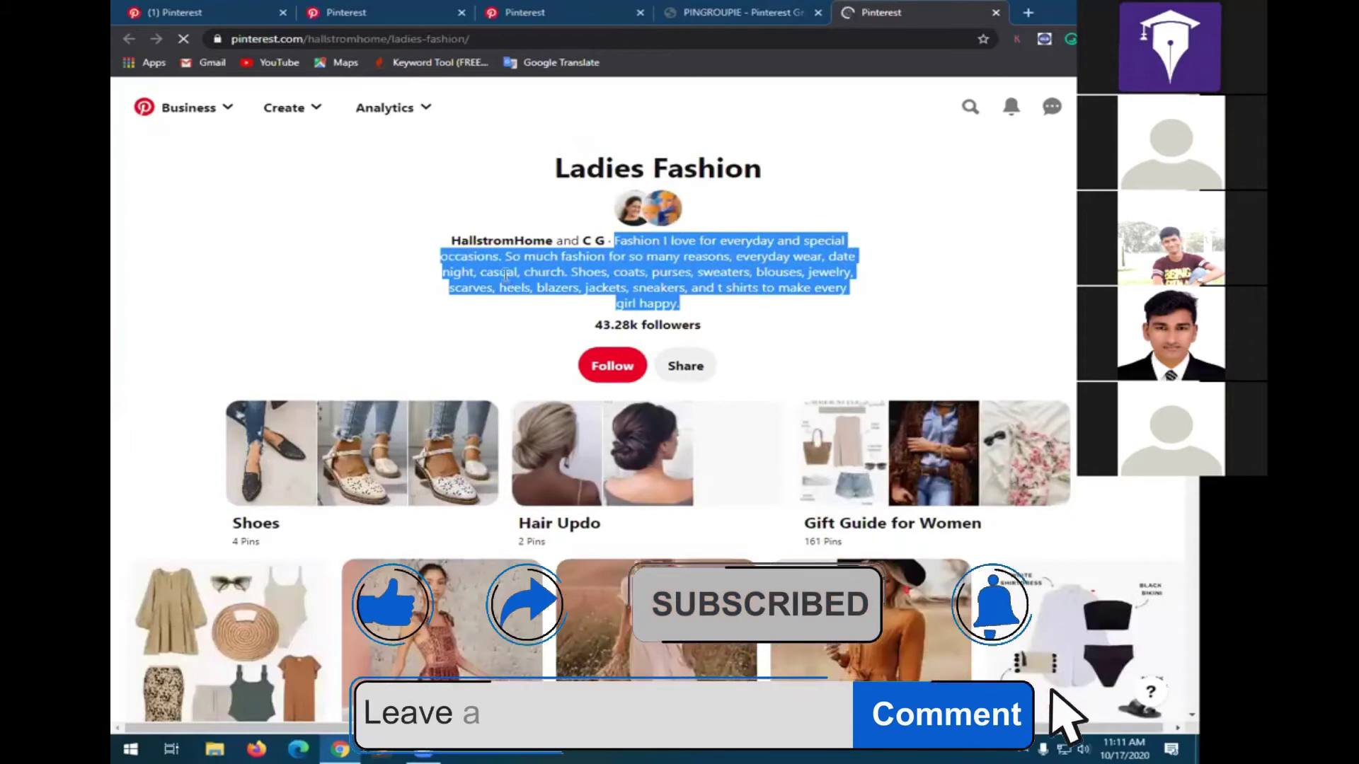
{"action": "left_click", "coordinate": [641, 282]}
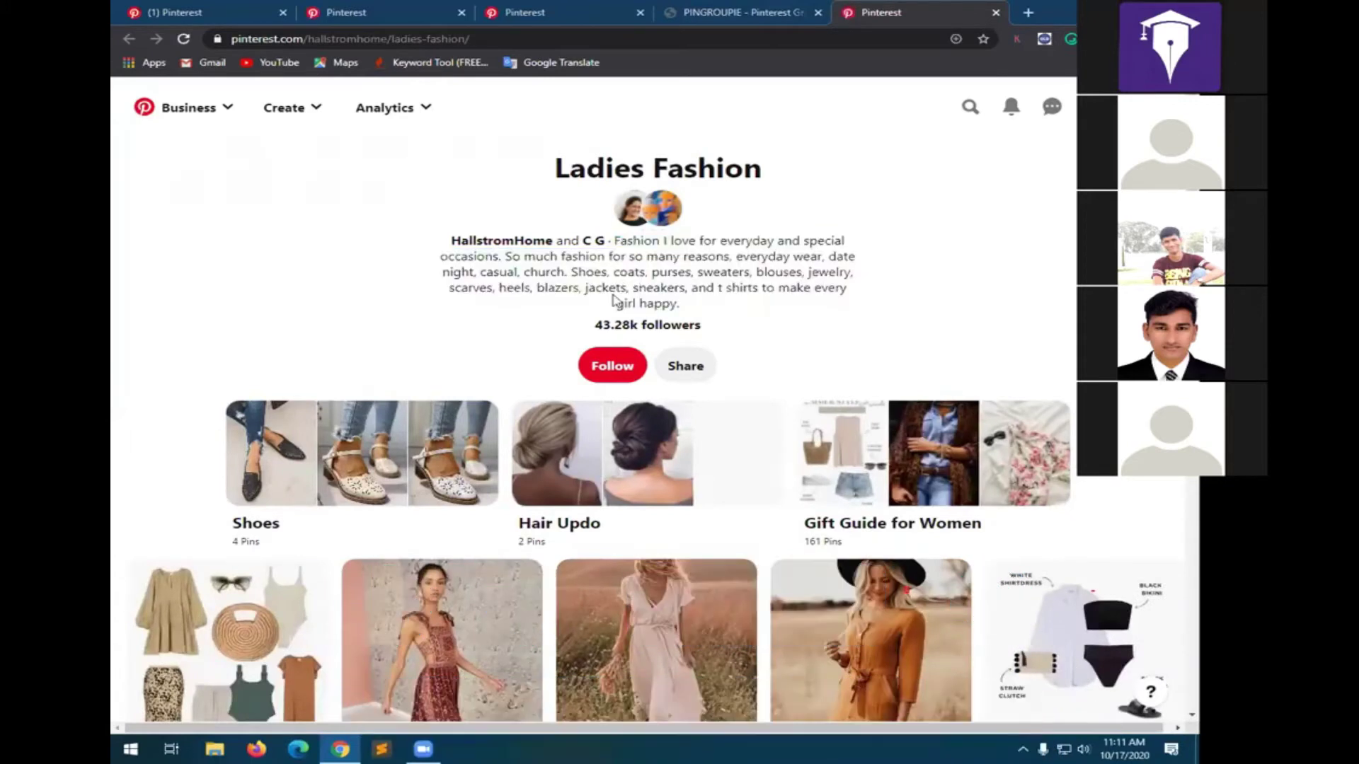
{"action": "left_click_drag", "start_coordinate": [676, 304], "coordinate": [615, 253]}
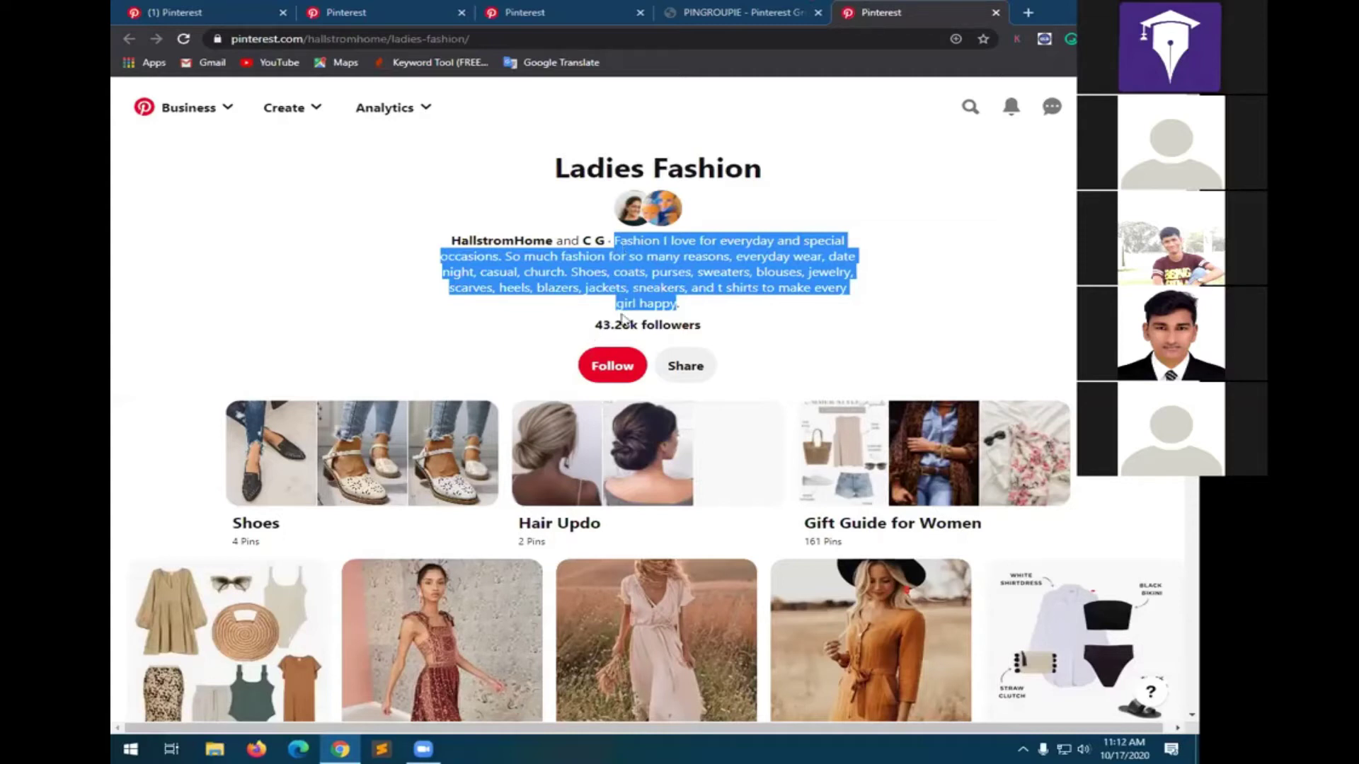
{"action": "left_click", "coordinate": [621, 365]}
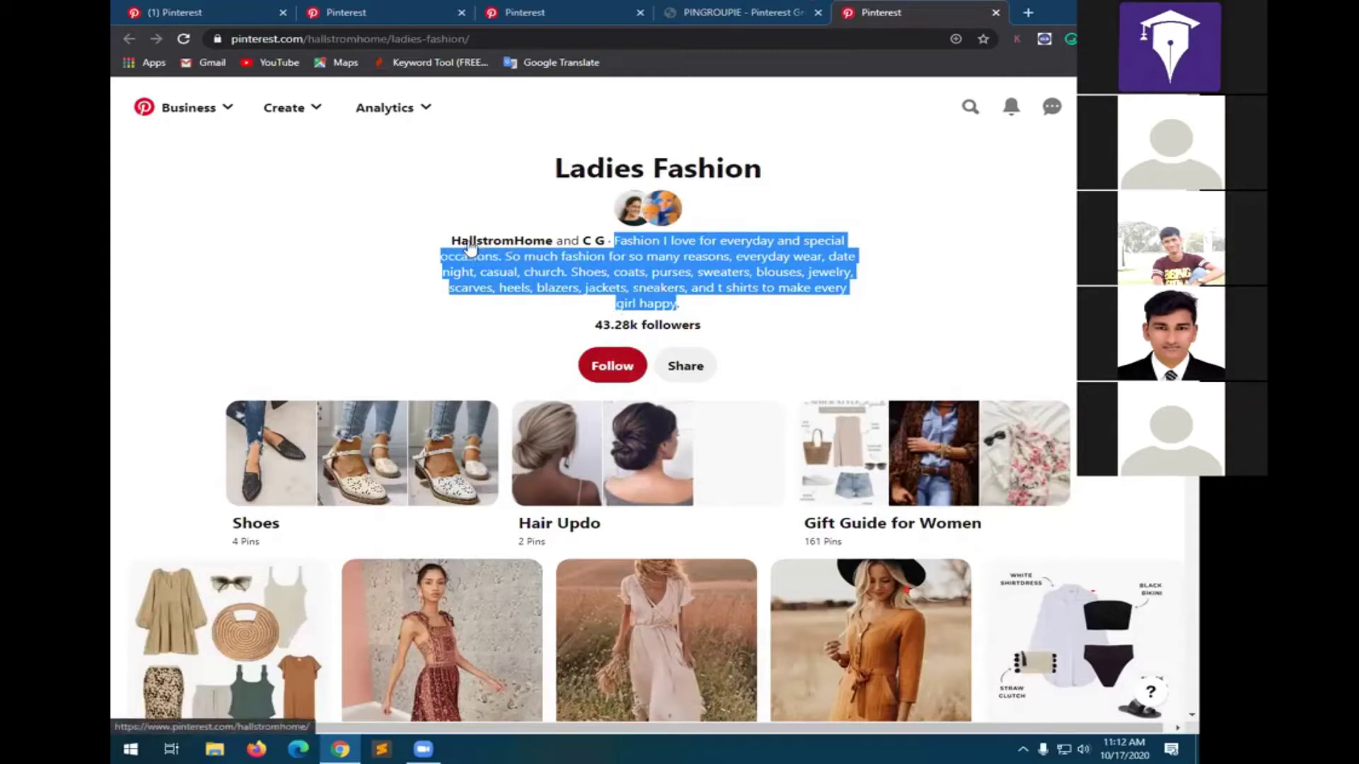
- Show the Ladies Fashion board's group members, open HallstromHome's profile in a new tab and follow it
{"action": "left_click", "coordinate": [639, 215]}
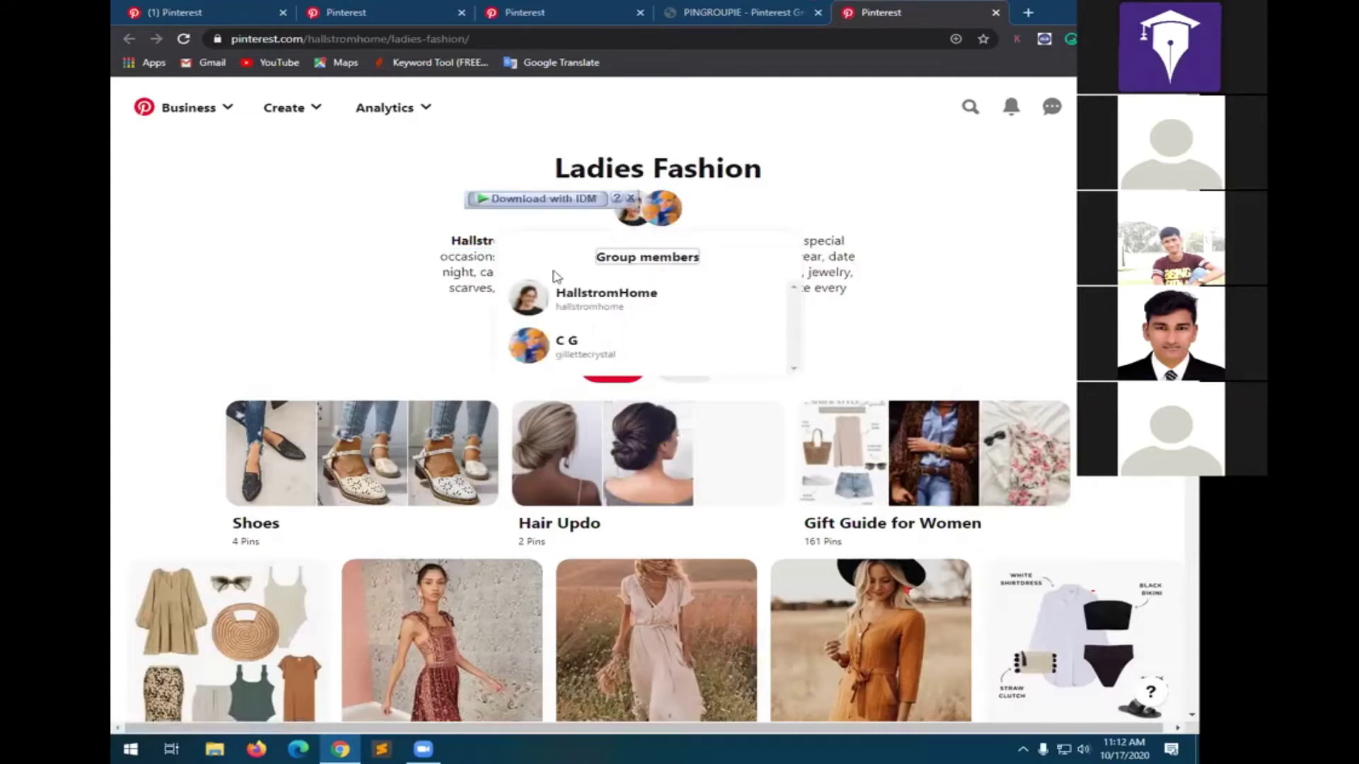
{"action": "middle_click", "coordinate": [529, 301]}
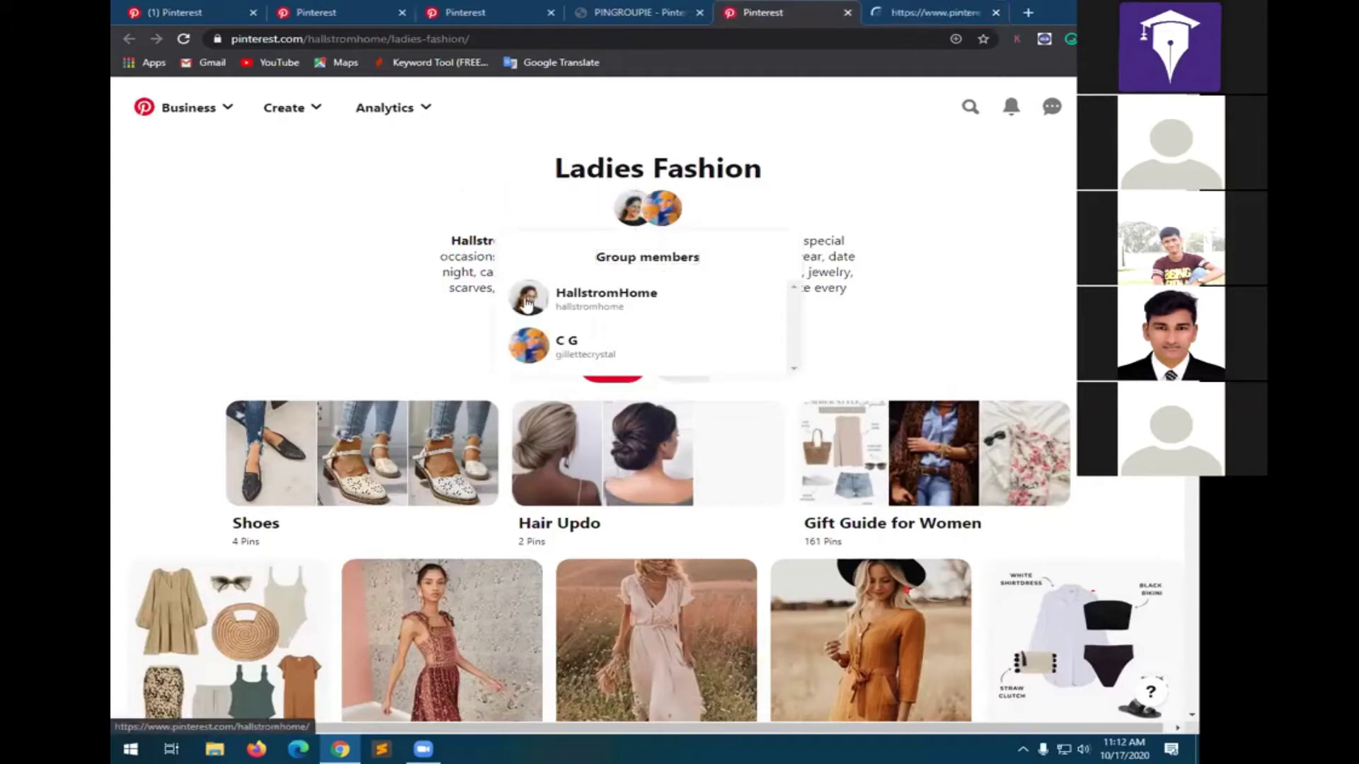
{"action": "left_click", "coordinate": [907, 16]}
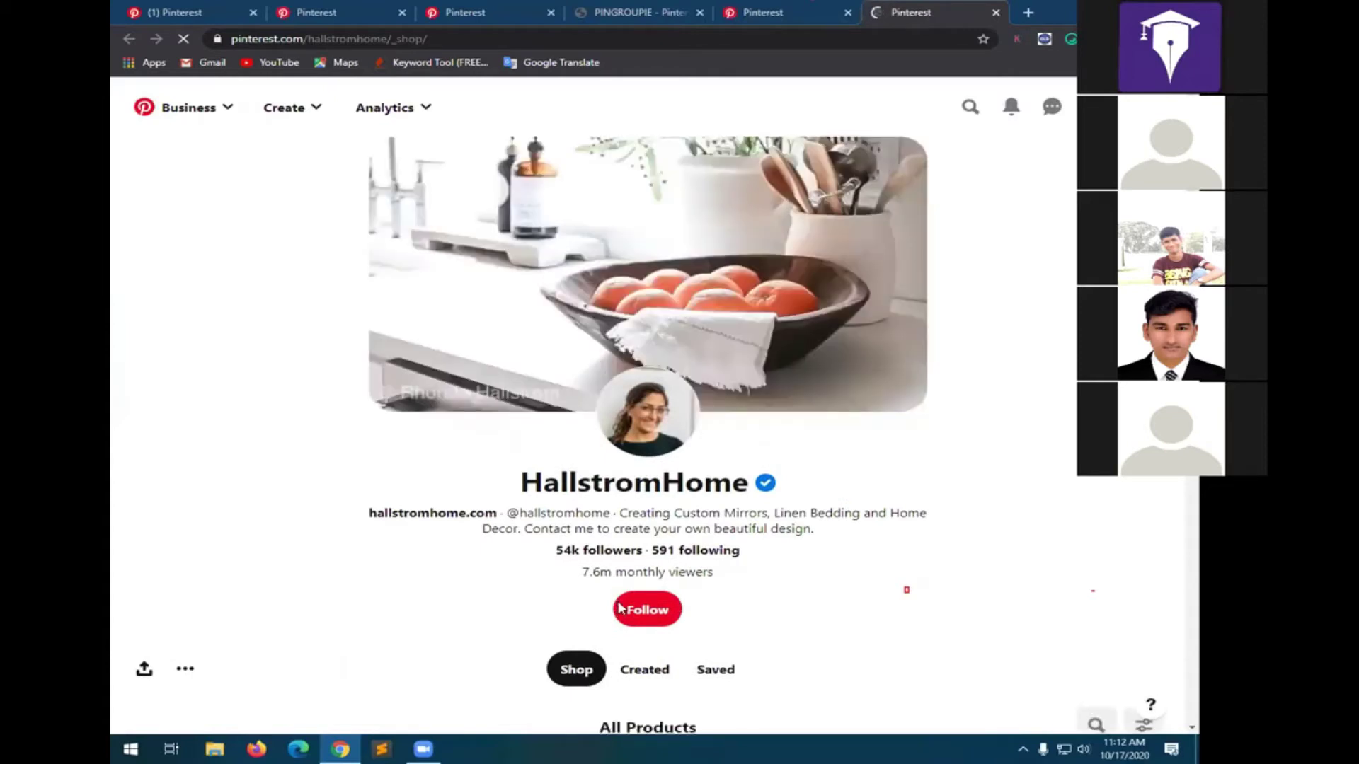
{"action": "left_click", "coordinate": [632, 619]}
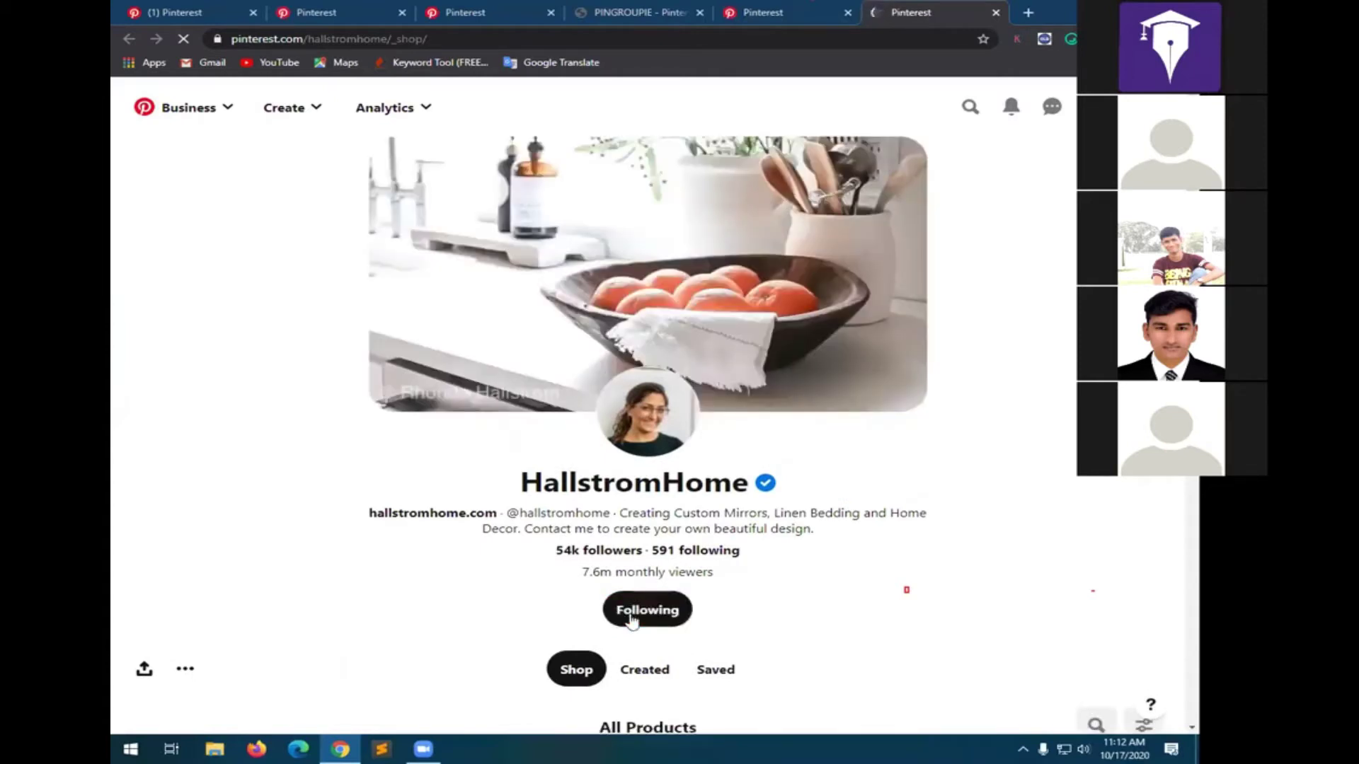
- Copy the username hallstromhome from the profile's web address
{"action": "left_click", "coordinate": [345, 41]}
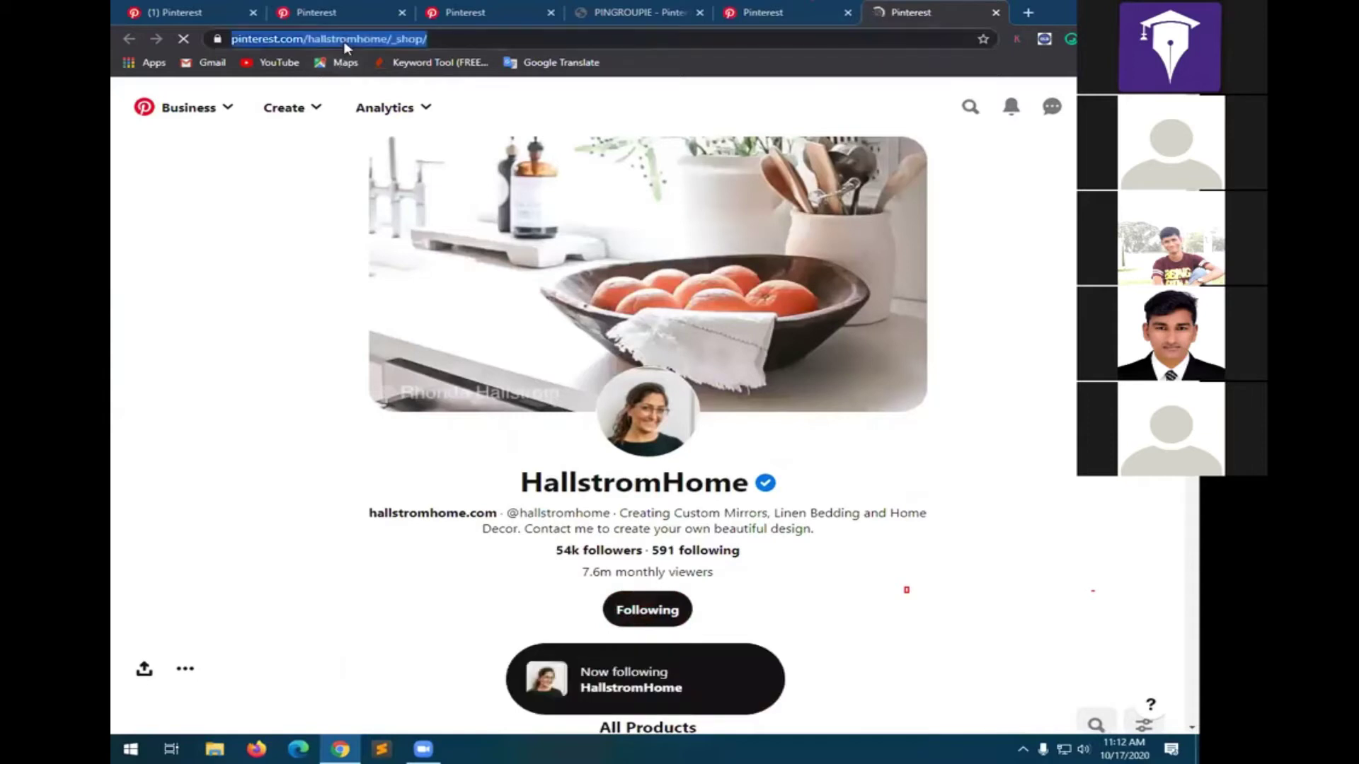
{"action": "left_click", "coordinate": [380, 39]}
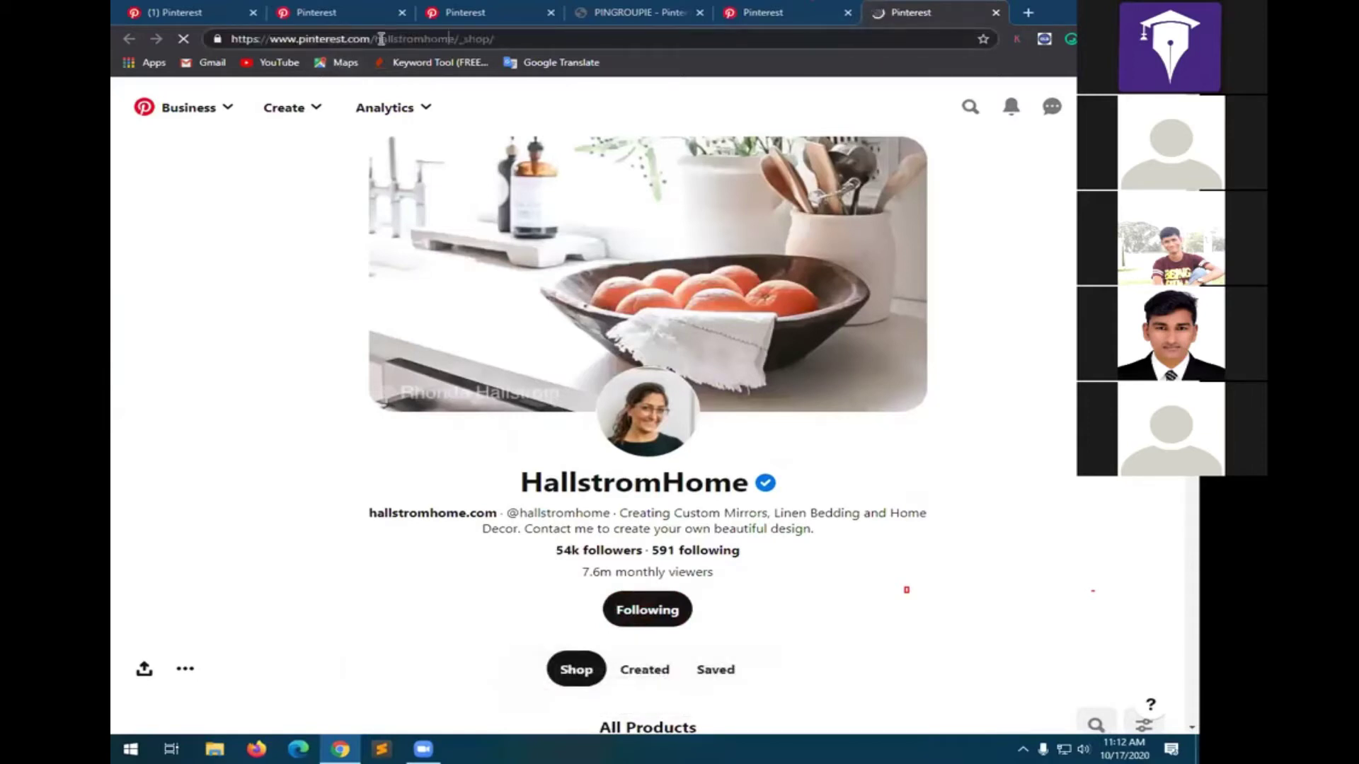
{"action": "double_click", "coordinate": [440, 40]}
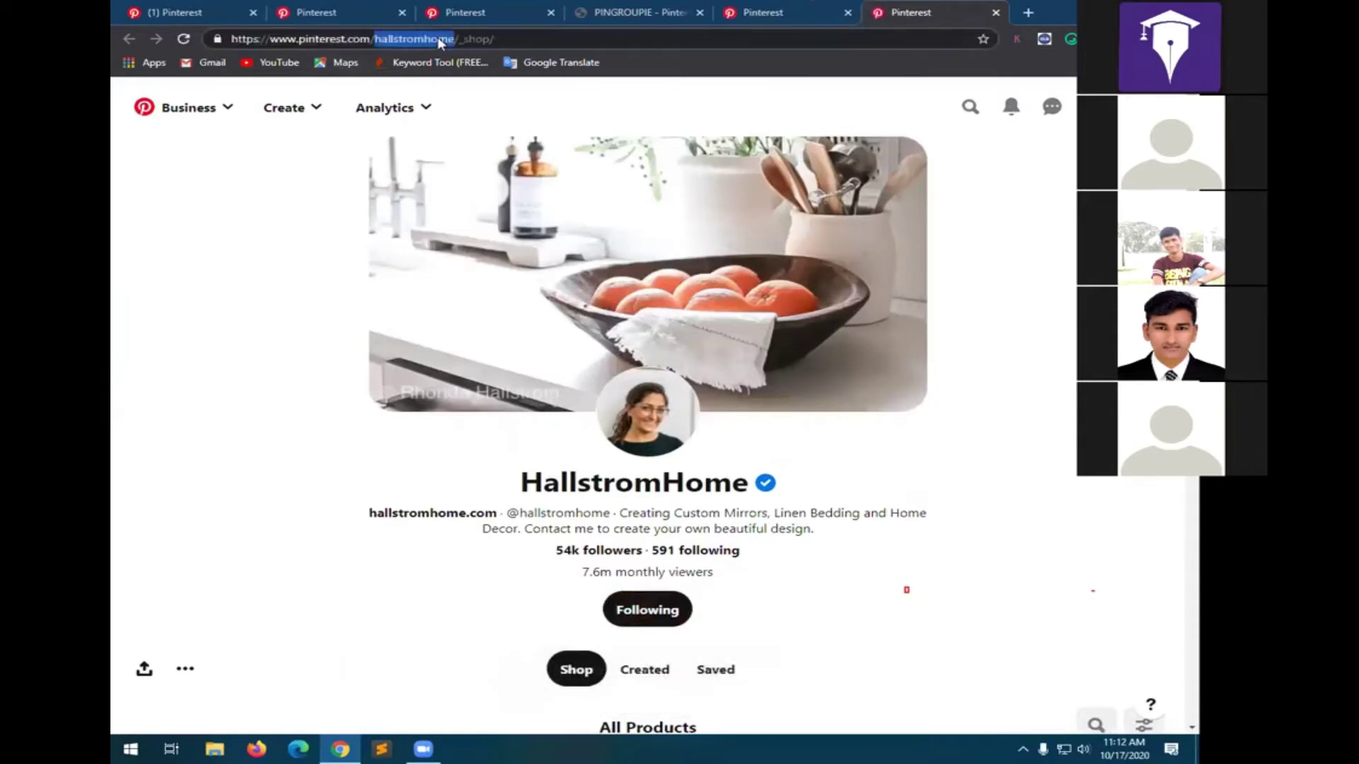
{"action": "right_click", "coordinate": [440, 40]}
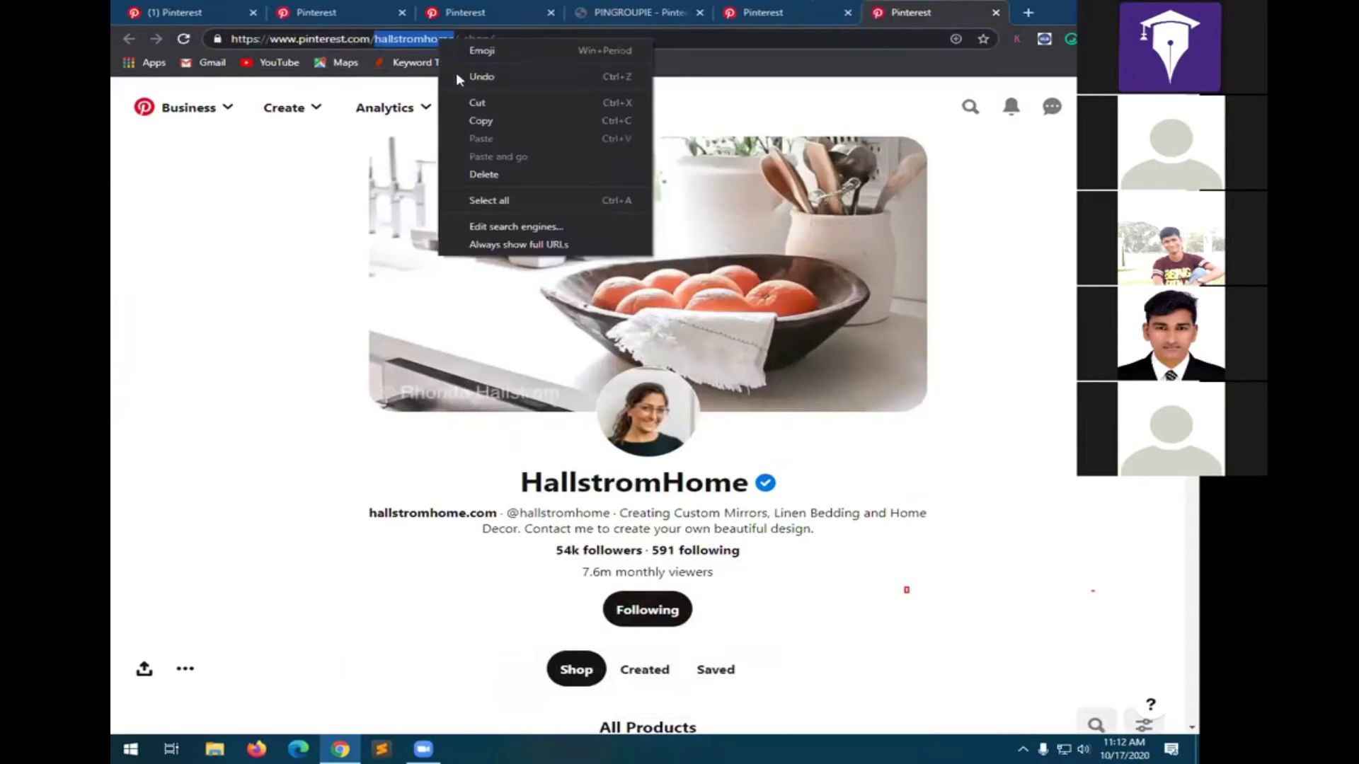
{"action": "left_click", "coordinate": [494, 121]}
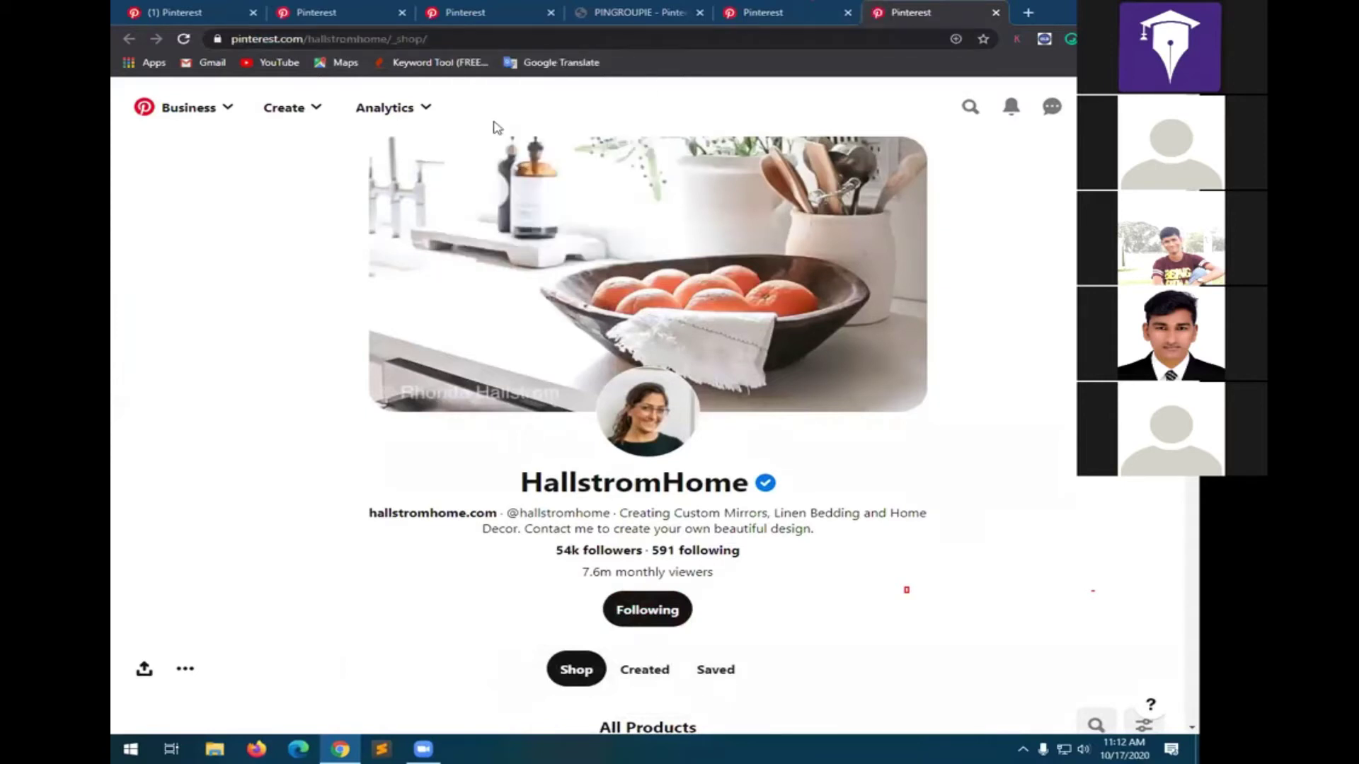
- Start a new message from the inbox and add HallstromHome as recipient using the copied username
{"action": "left_click", "coordinate": [177, 676]}
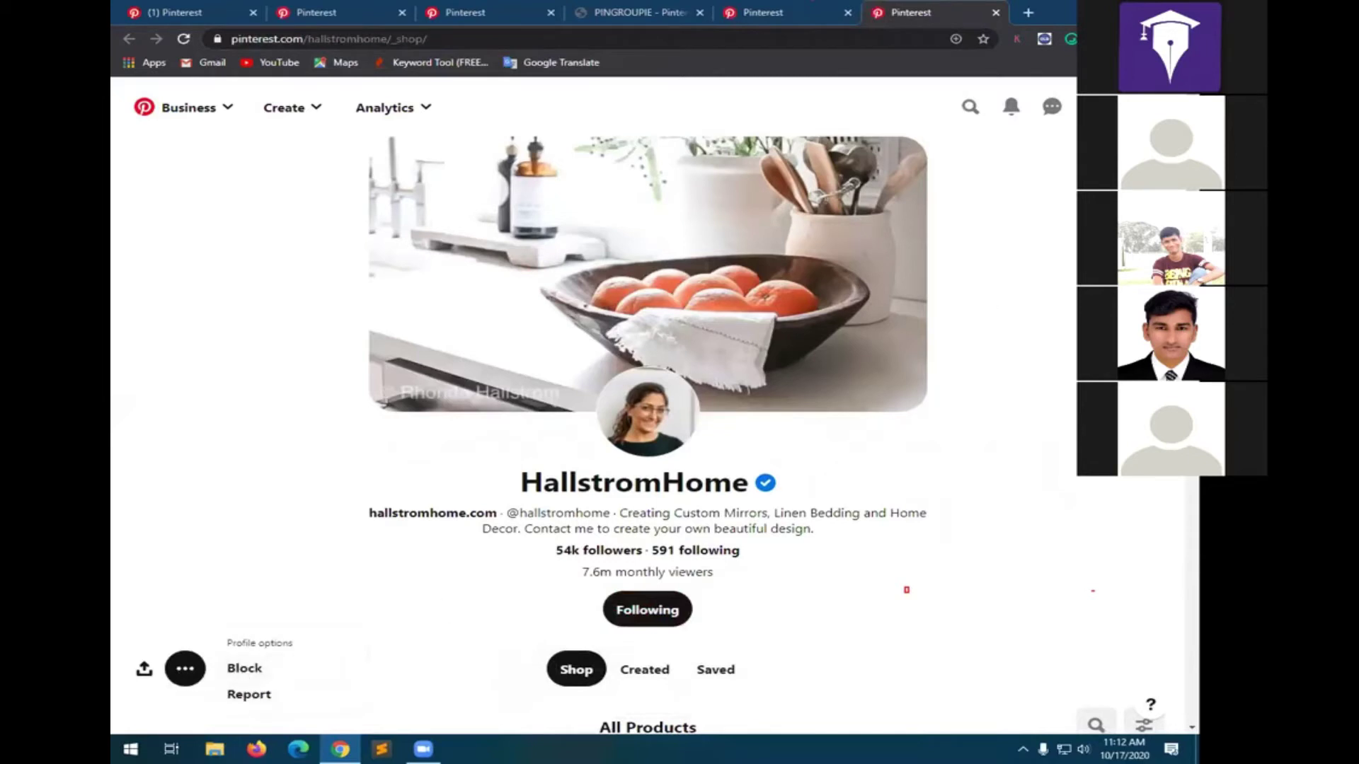
{"action": "key", "text": "Escape"}
{"action": "left_click", "coordinate": [1050, 113]}
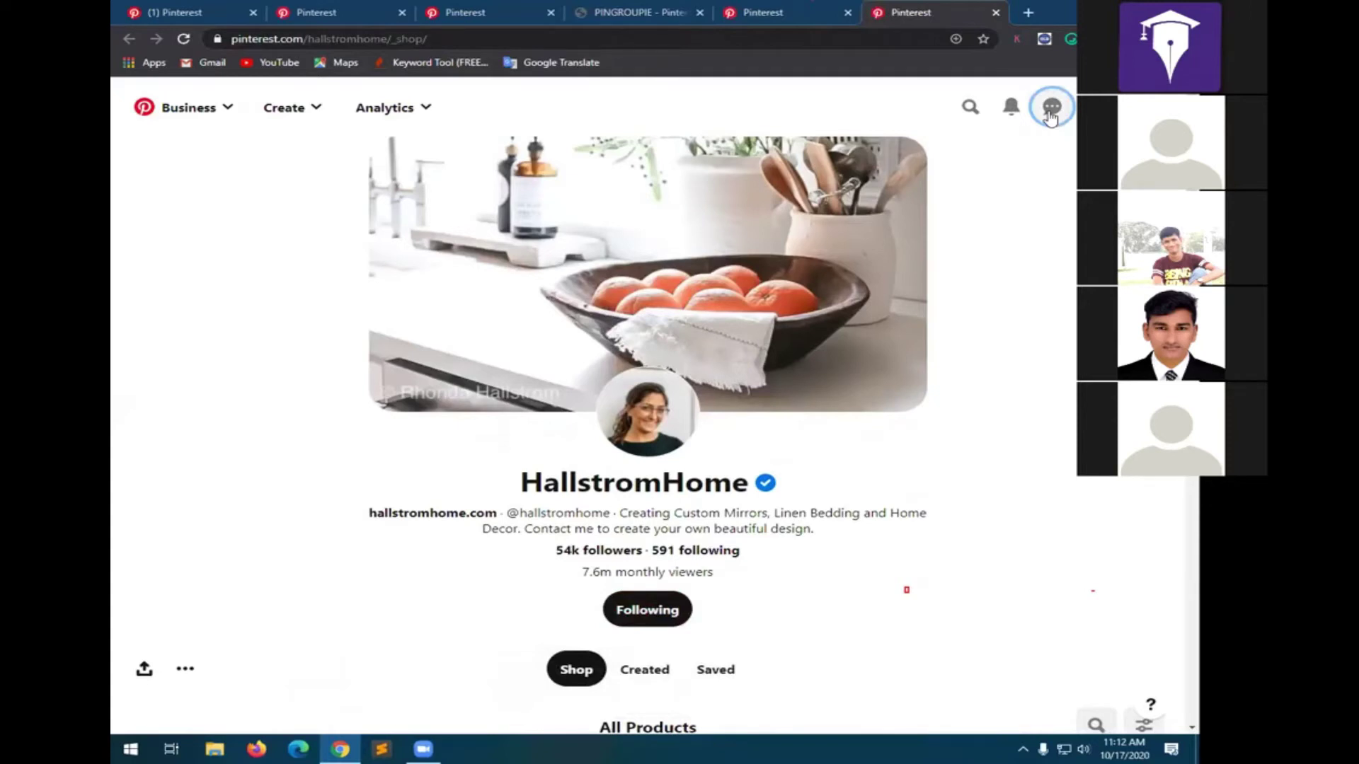
{"action": "left_click", "coordinate": [1050, 113]}
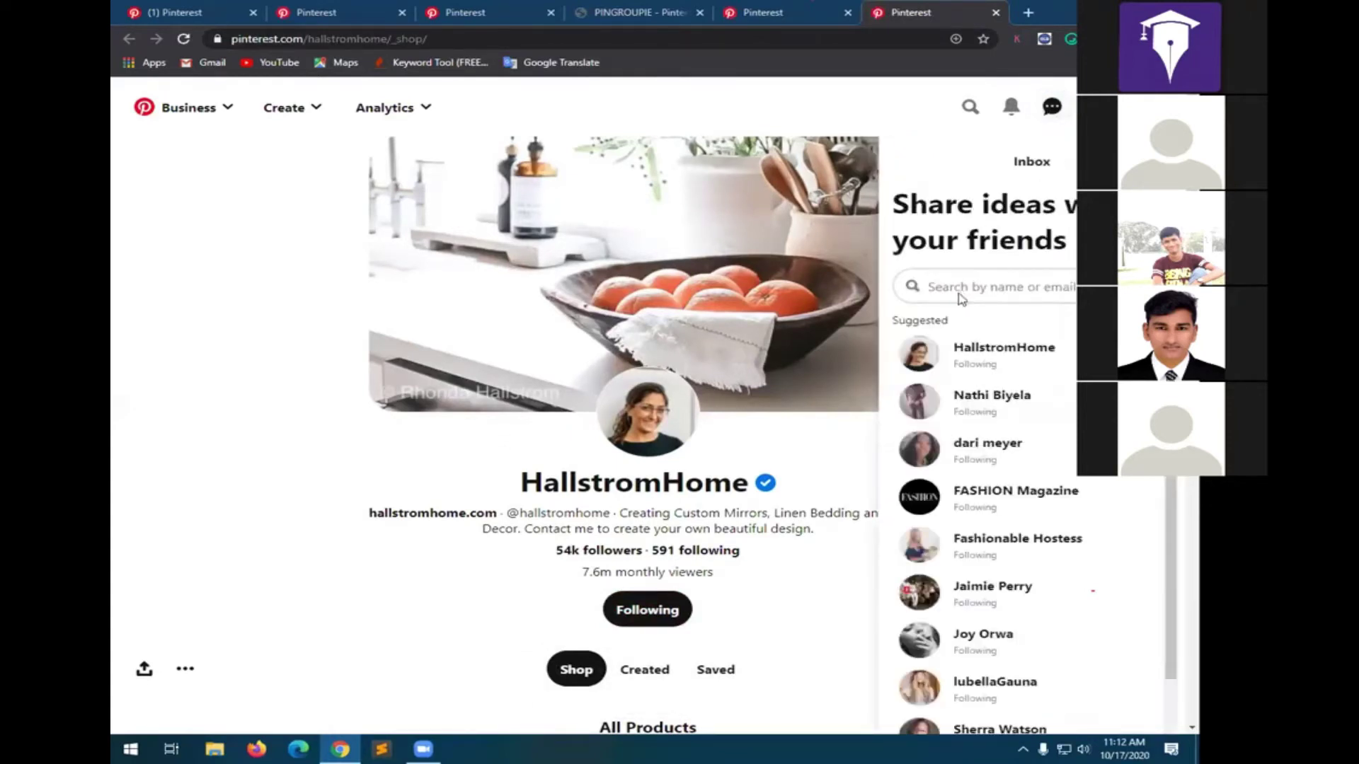
{"action": "left_click", "coordinate": [960, 296]}
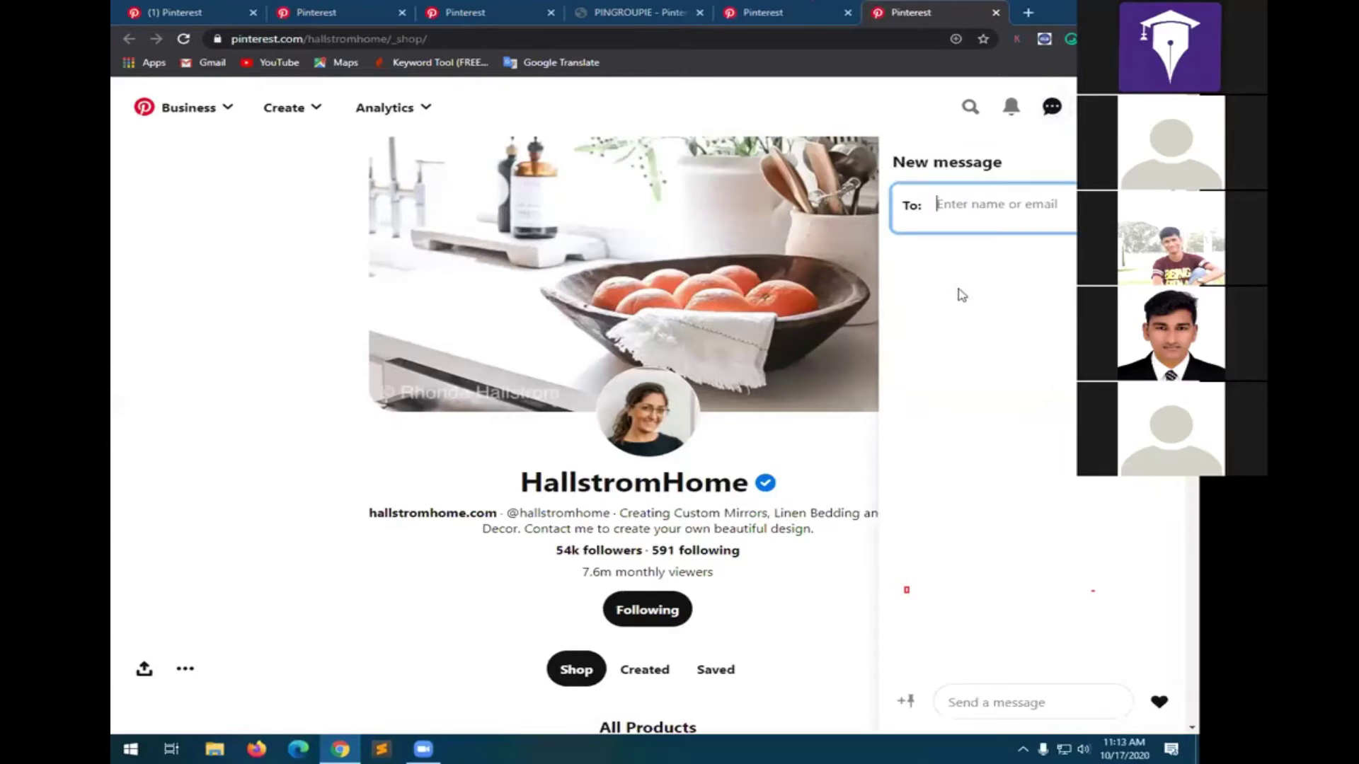
{"action": "key", "text": "super"}
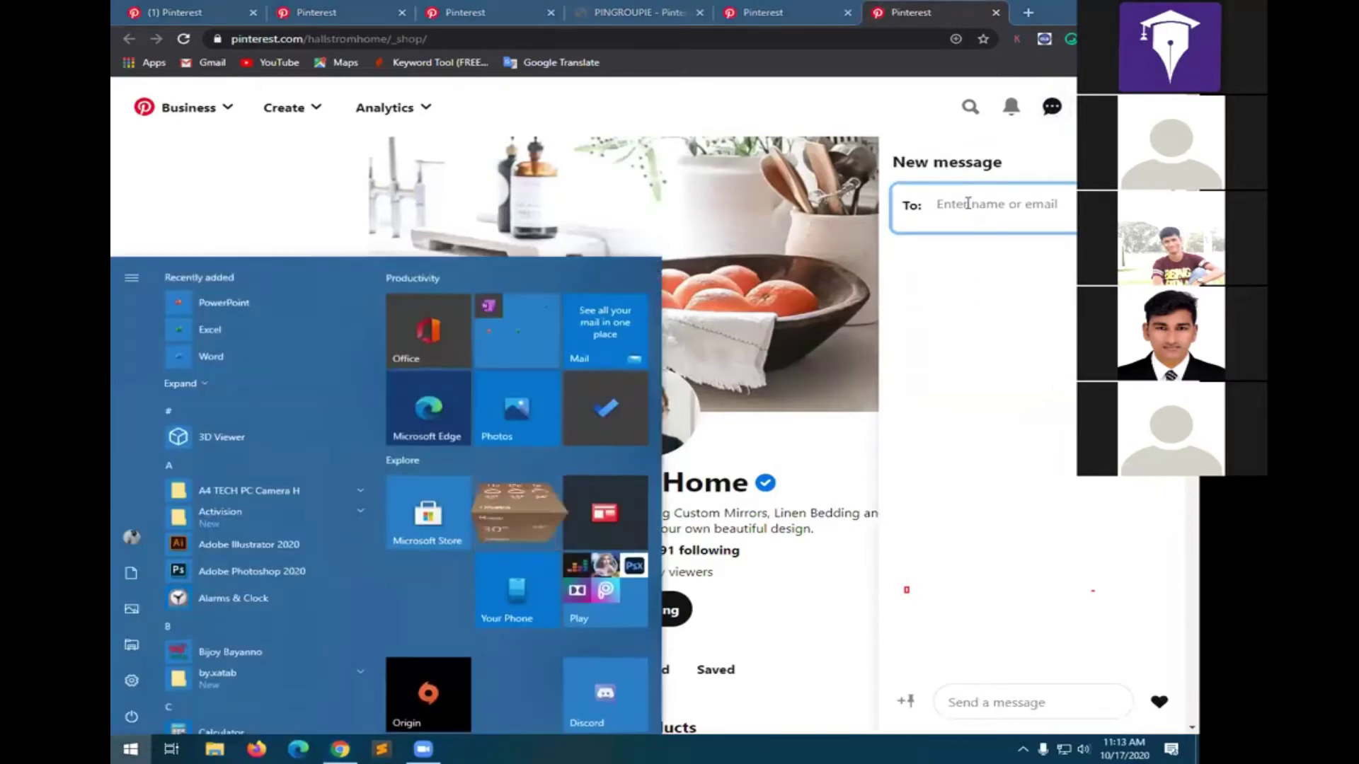
{"action": "left_click", "coordinate": [968, 204]}
{"action": "key", "text": "ctrl+v"}
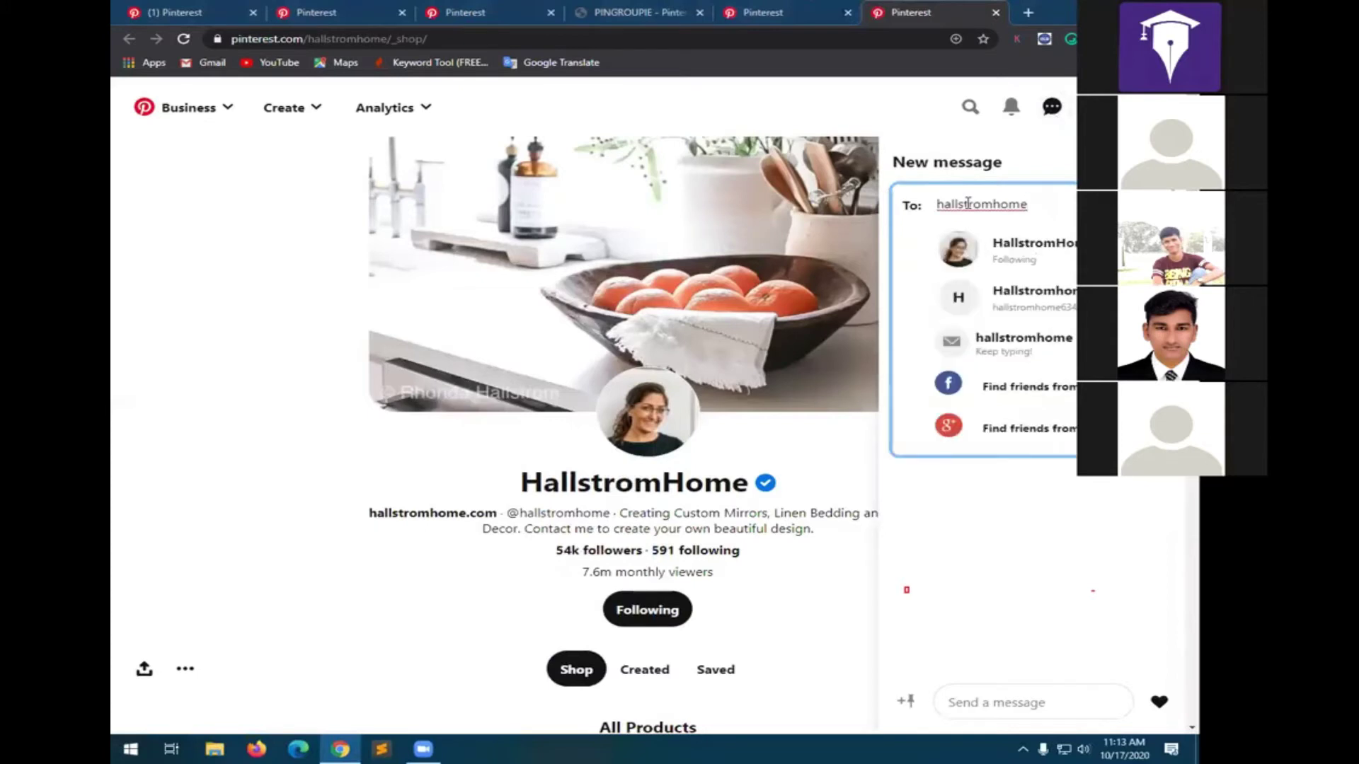
{"action": "left_click", "coordinate": [974, 262]}
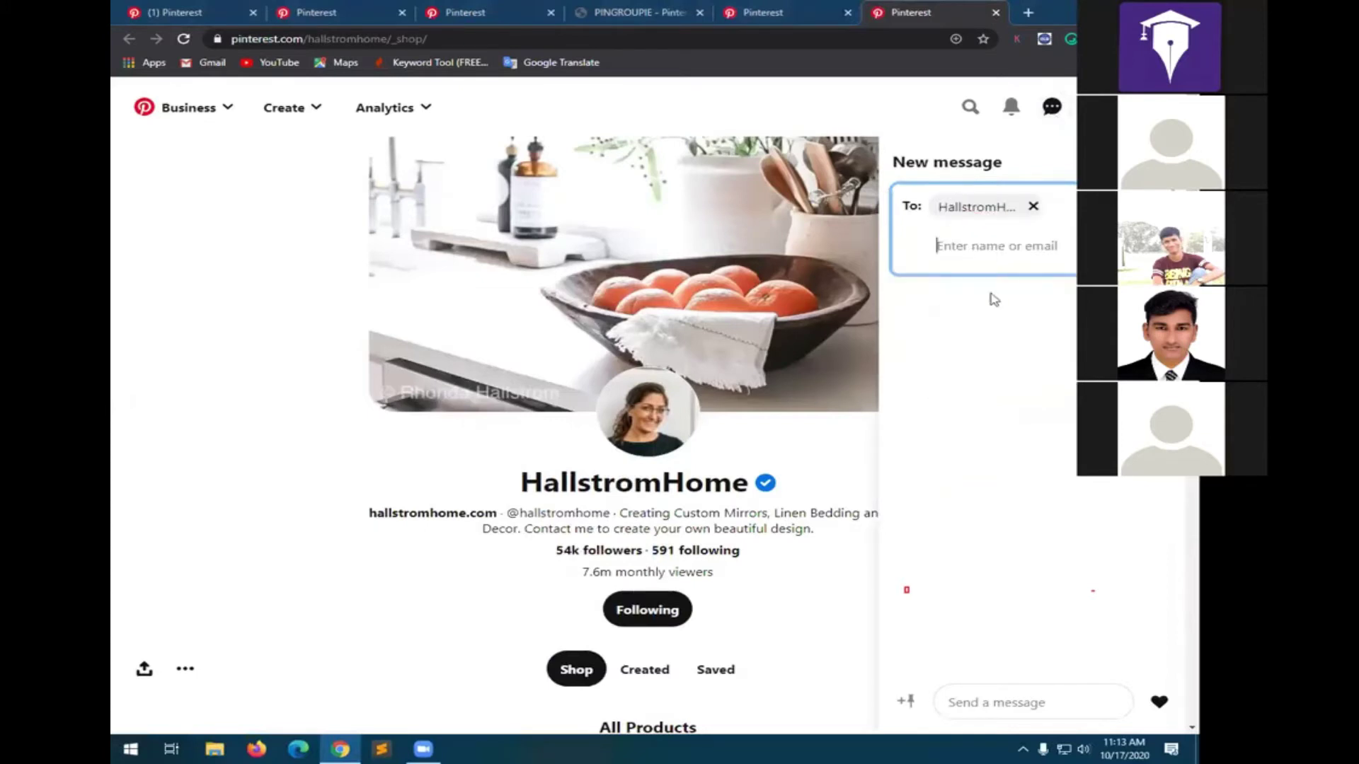
{"action": "scroll", "coordinate": [1019, 417], "scroll_direction": "down", "scroll_amount": 1}
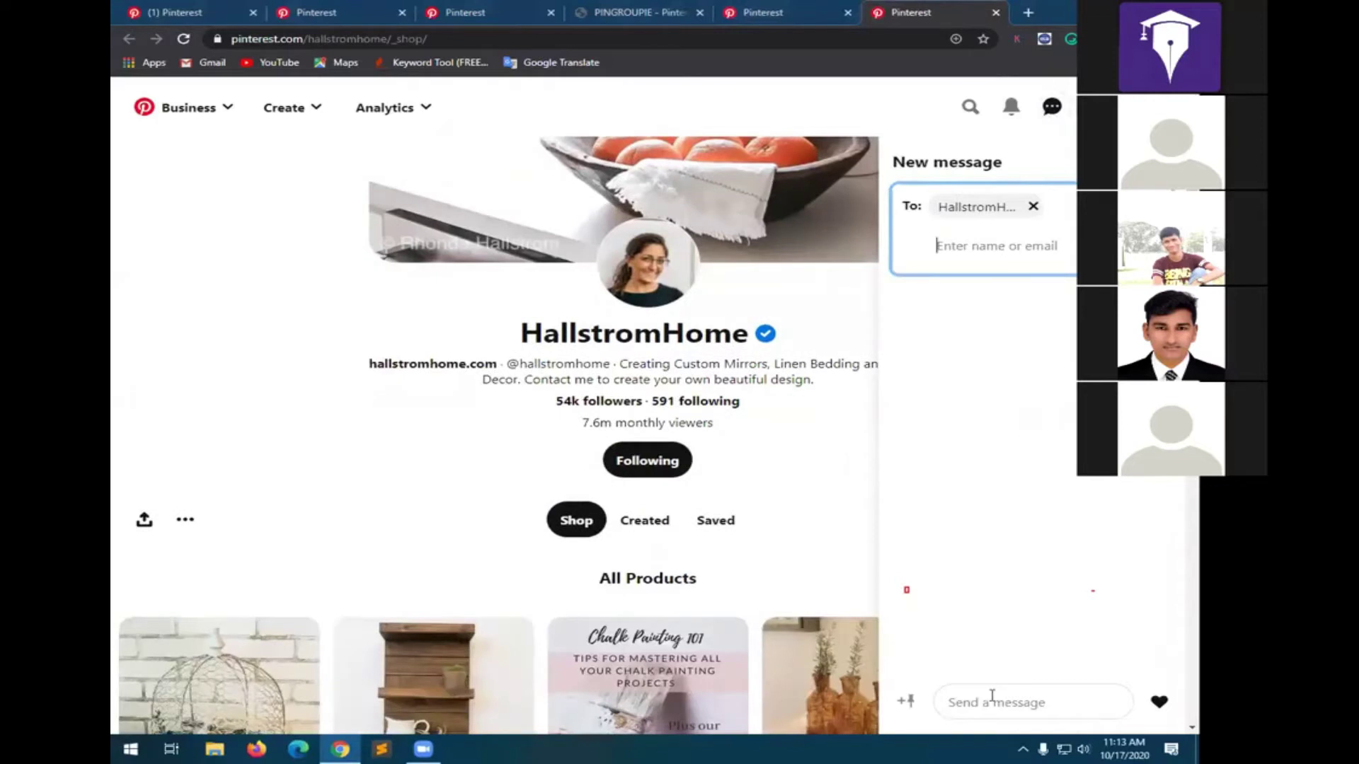
{"action": "left_click", "coordinate": [992, 695]}
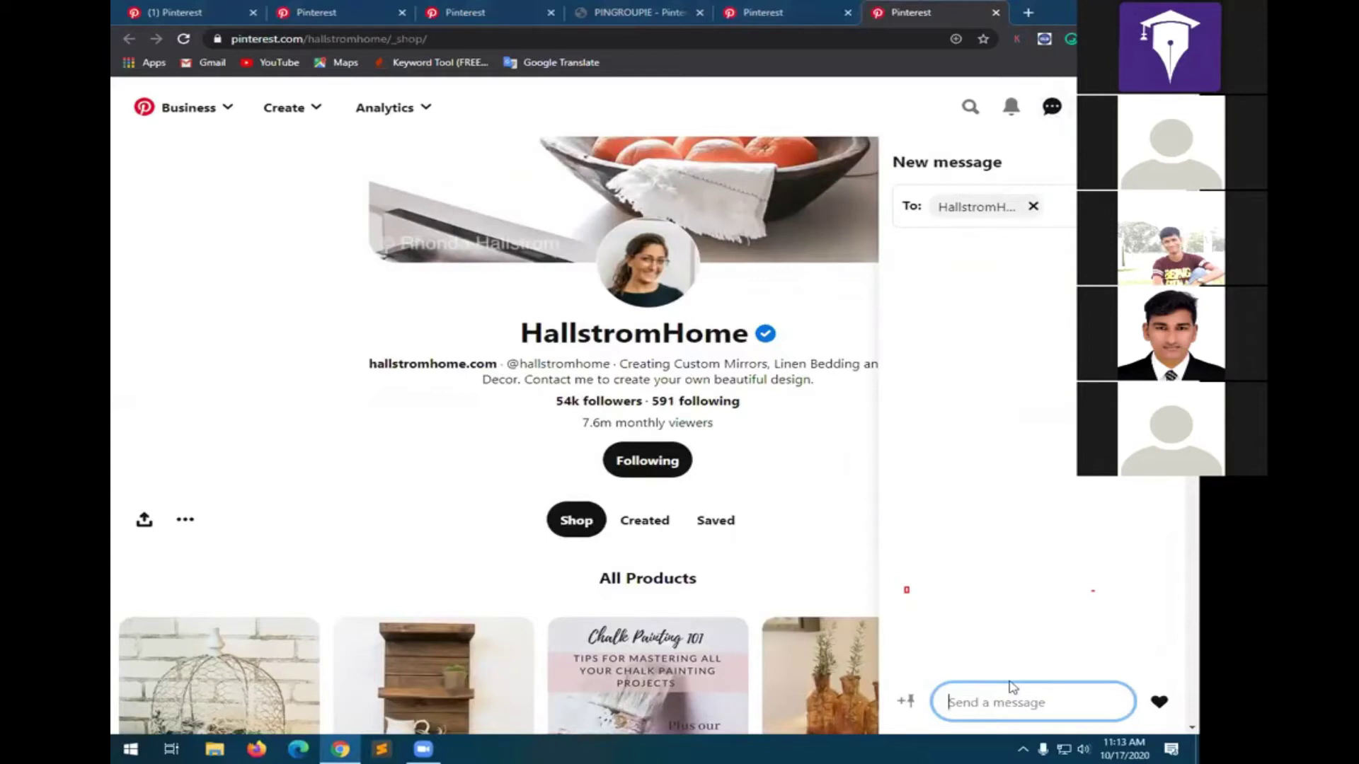
{"action": "type", "text": "H"}
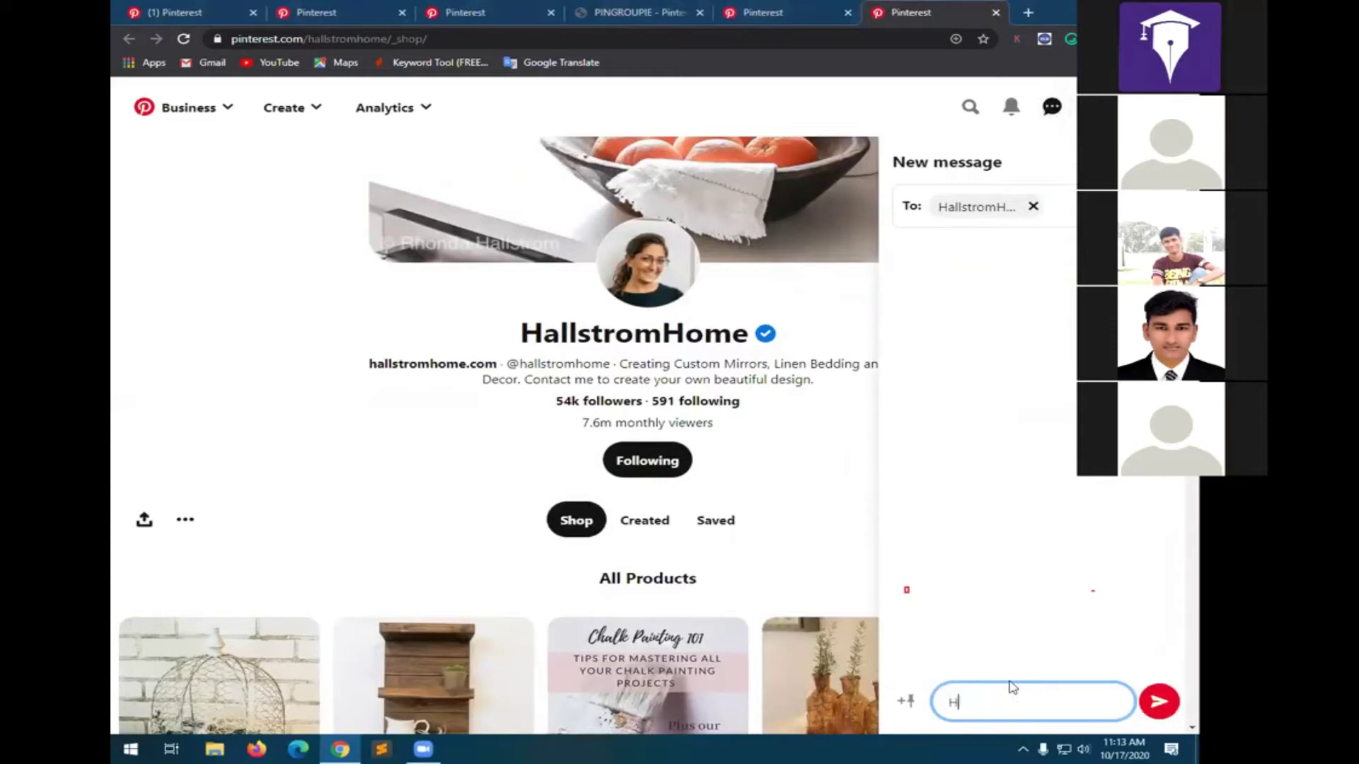
{"action": "type", "text": "ey @hallstromhome"}
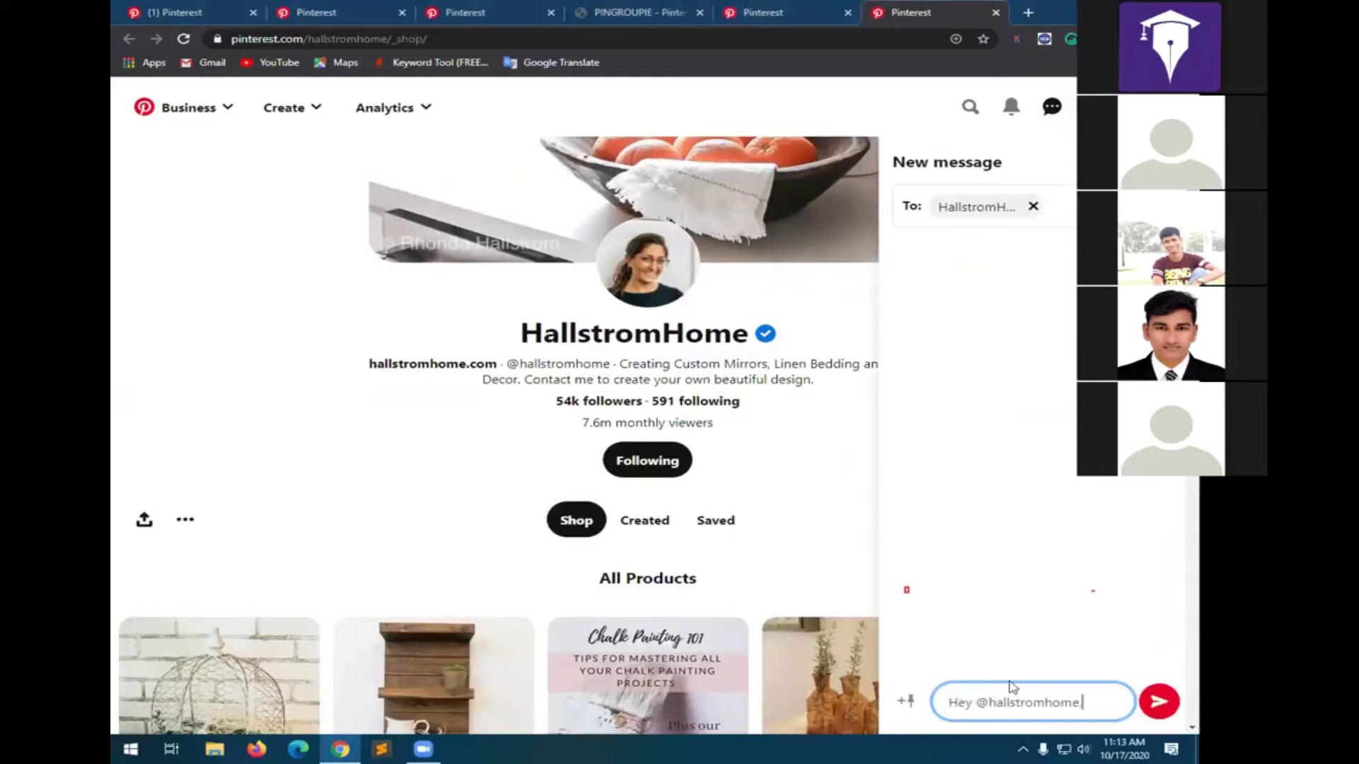
{"action": "type", "text": ", I just"}
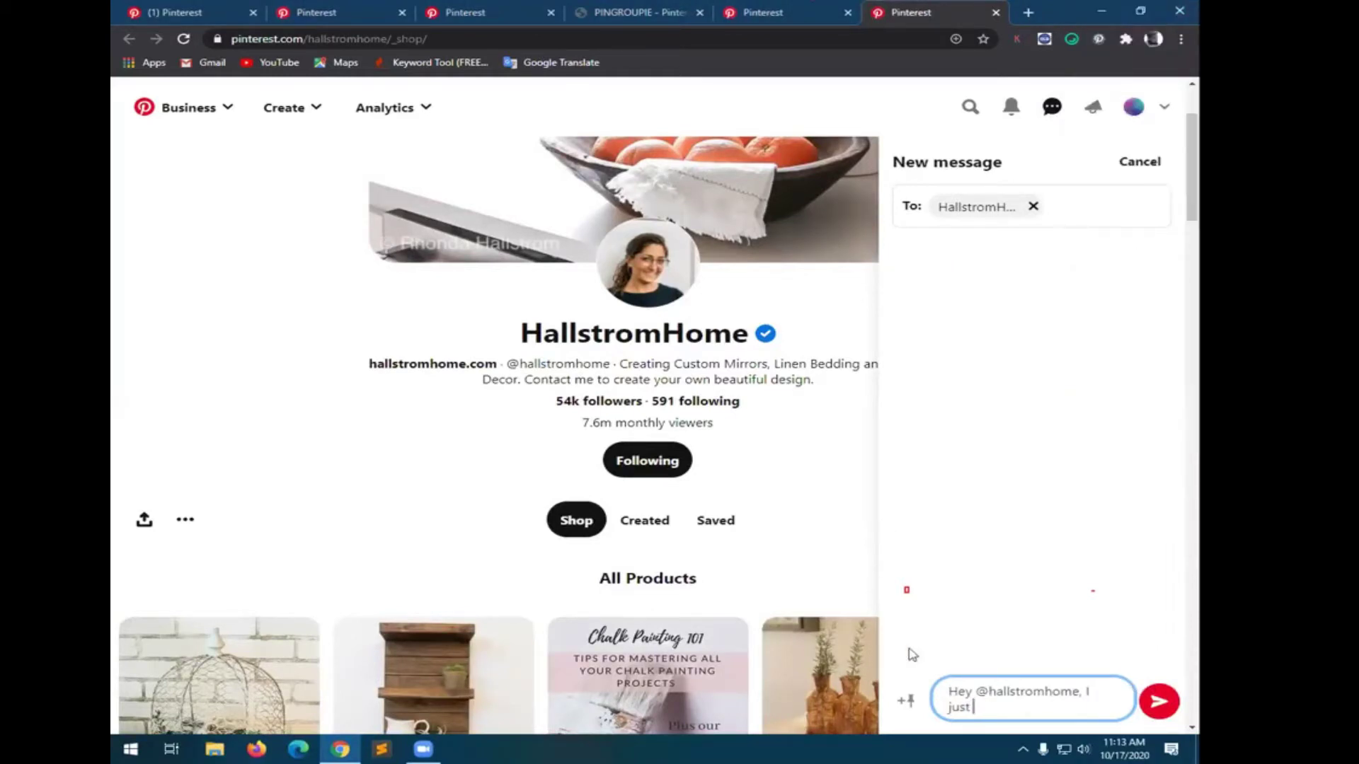
{"action": "type", "text": "visit"}
{"action": "type", "text": " your"}
{"action": "type", "text": " boards"}
{"action": "type", "text": " s. Th"}
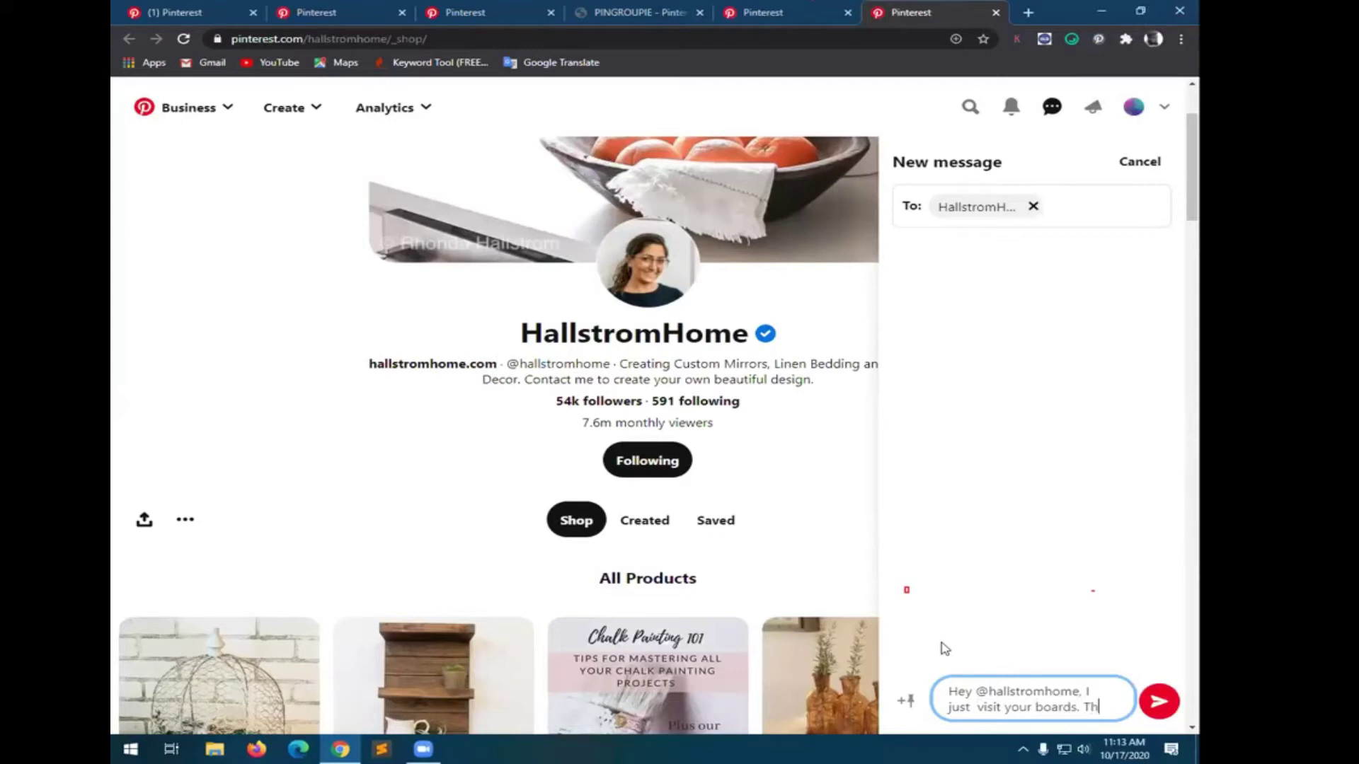
- Continue the message with "They are awesome. Also, I love to collaborate your"
{"action": "type", "text": "ey a"}
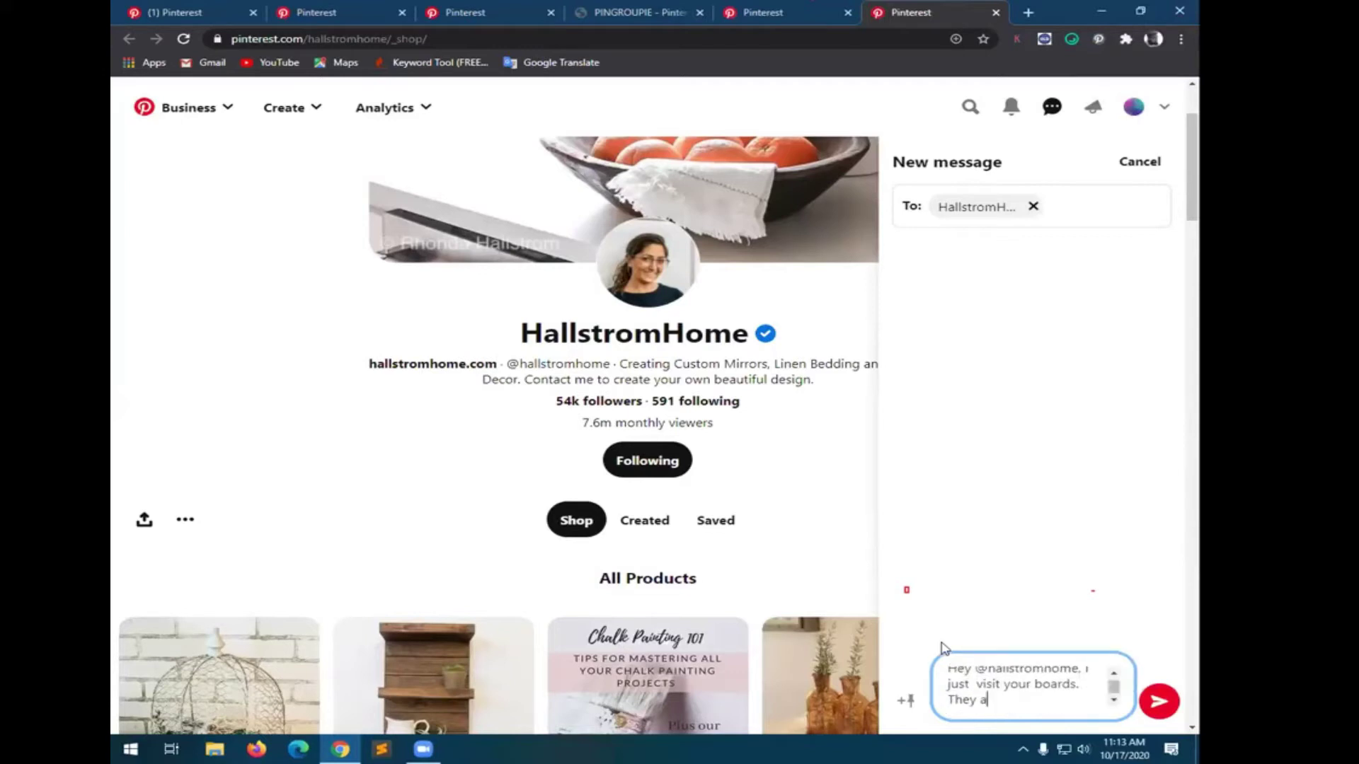
{"action": "type", "text": "re awo"}
{"action": "key", "text": "BackSpace"}
{"action": "type", "text": "esome. Also, I "}
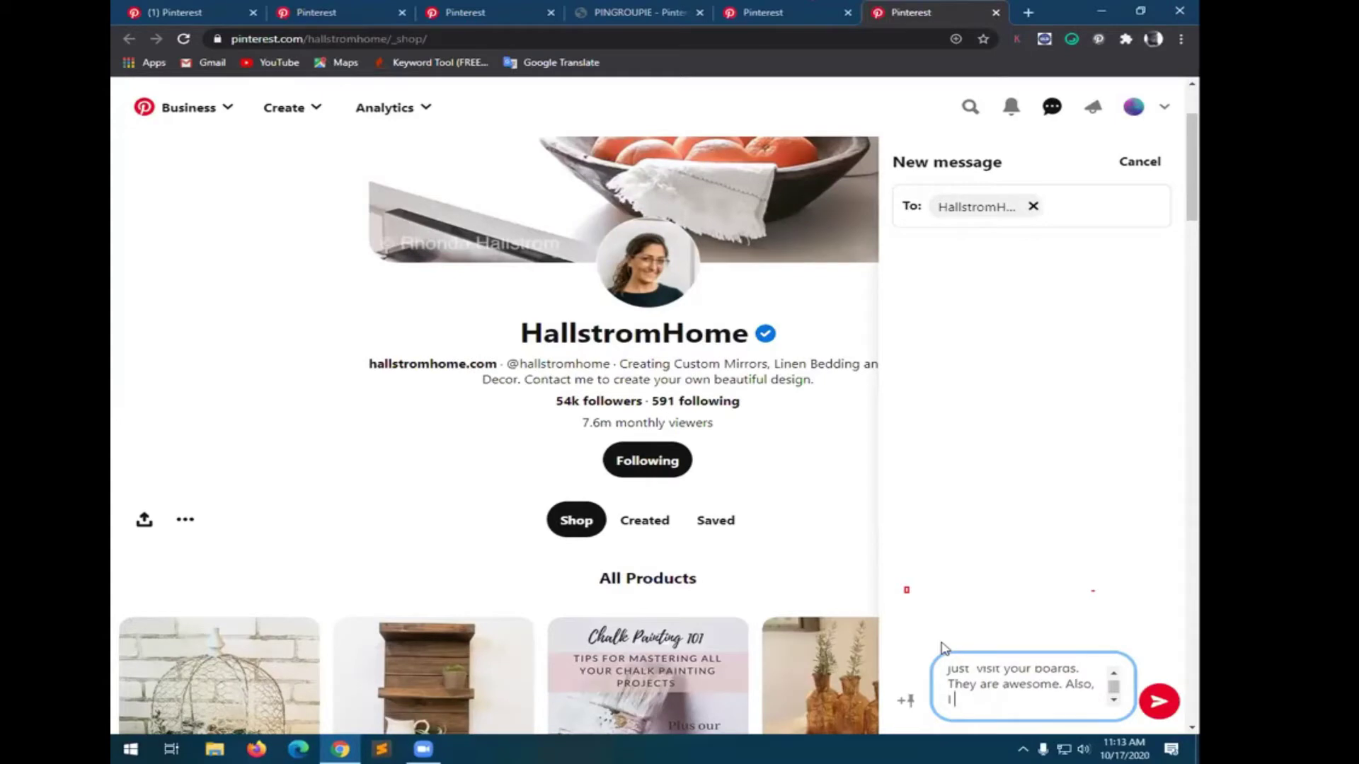
{"action": "type", "text": "love to collaborate your"}
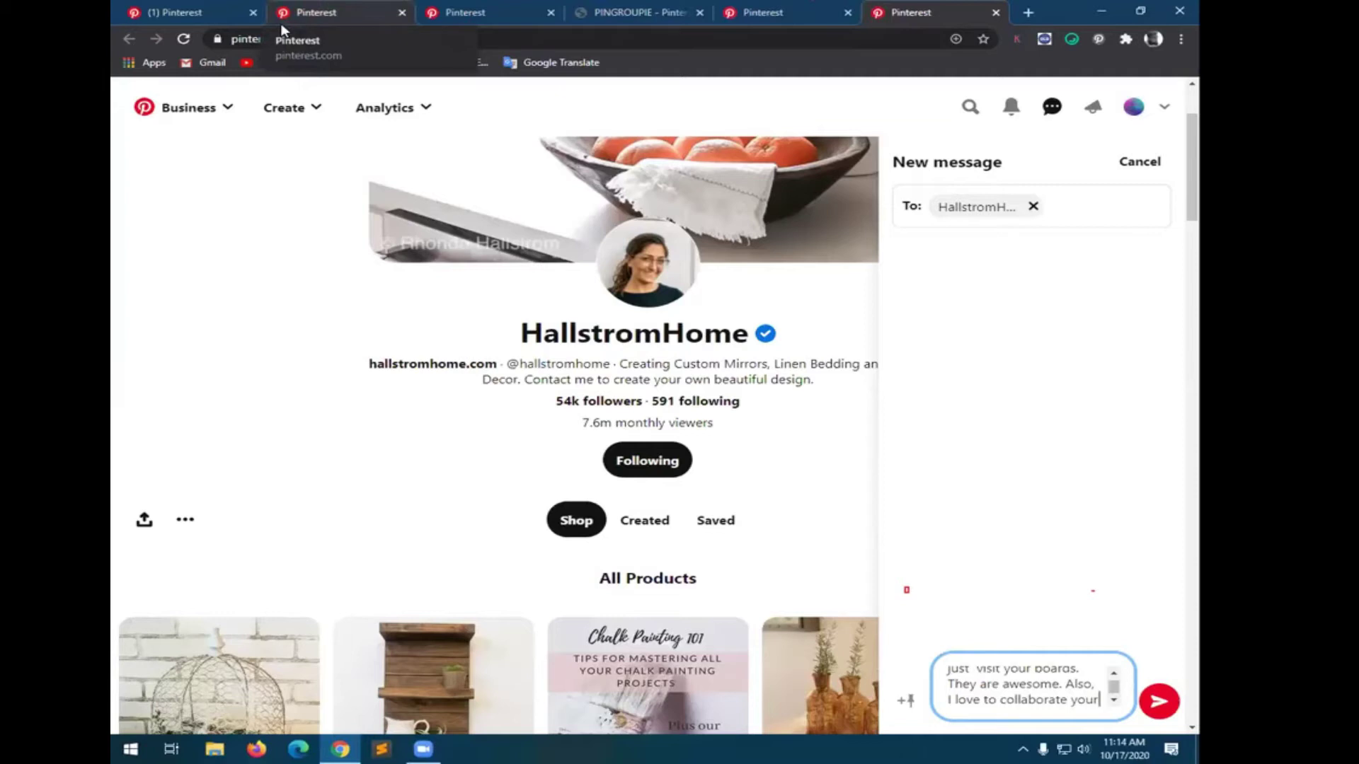
- Look through the open Pinterest pages for the Ladies Fashion board, close its group members list and check its title
{"action": "left_click", "coordinate": [239, 15]}
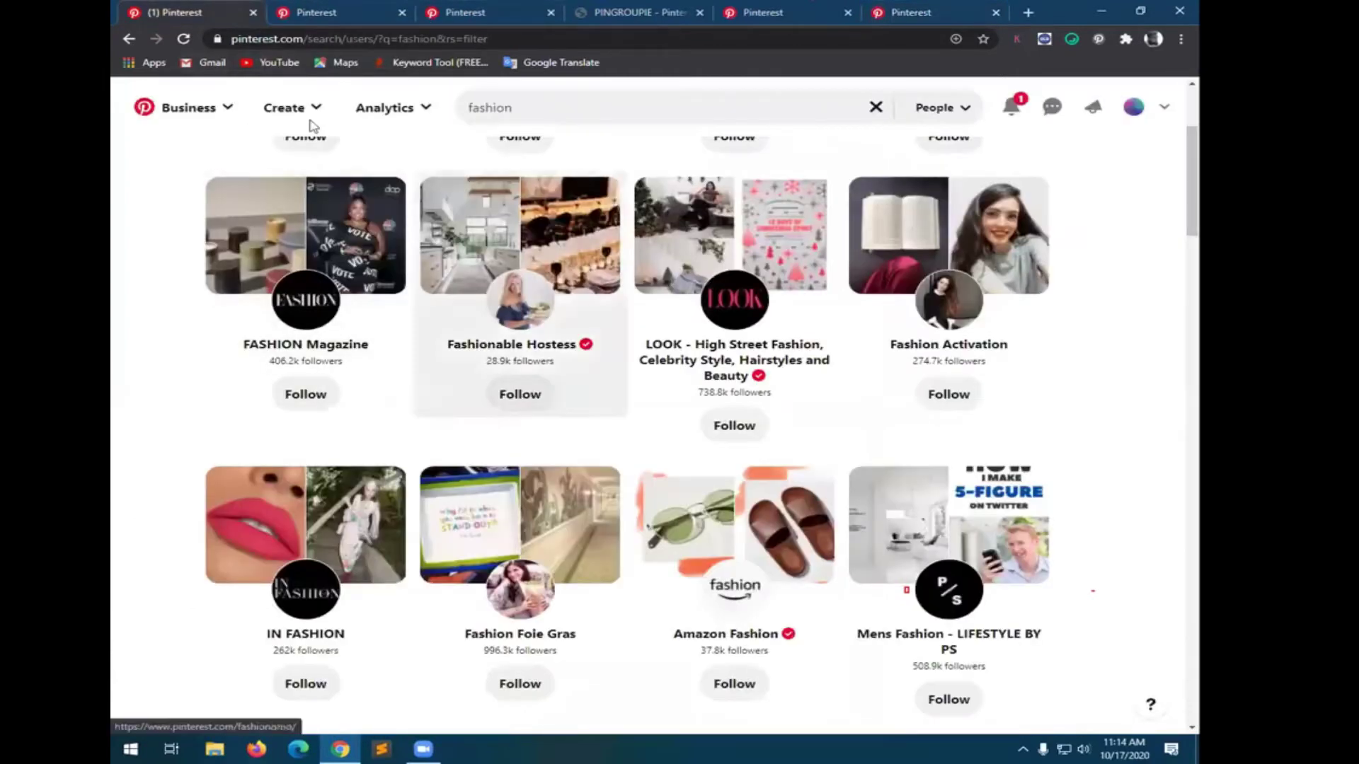
{"action": "left_click", "coordinate": [358, 13]}
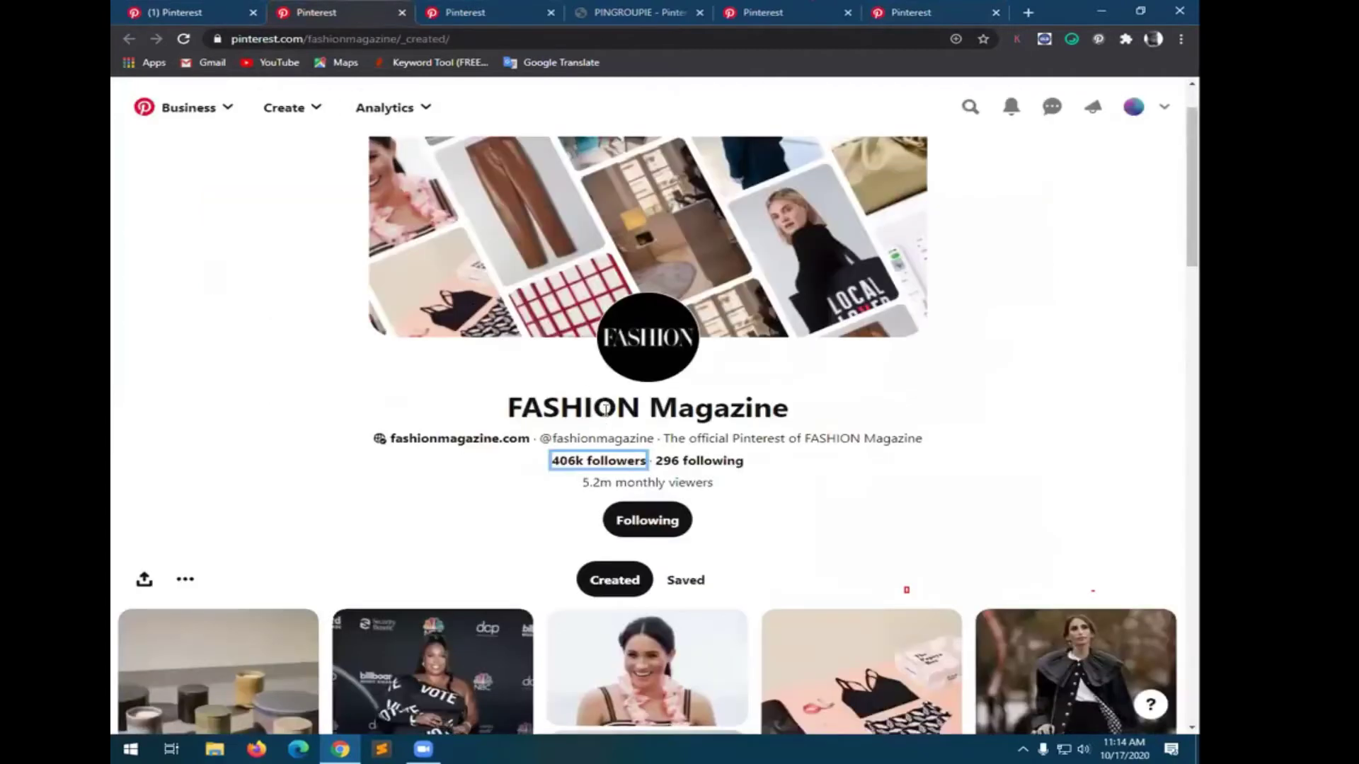
{"action": "left_click", "coordinate": [439, 13]}
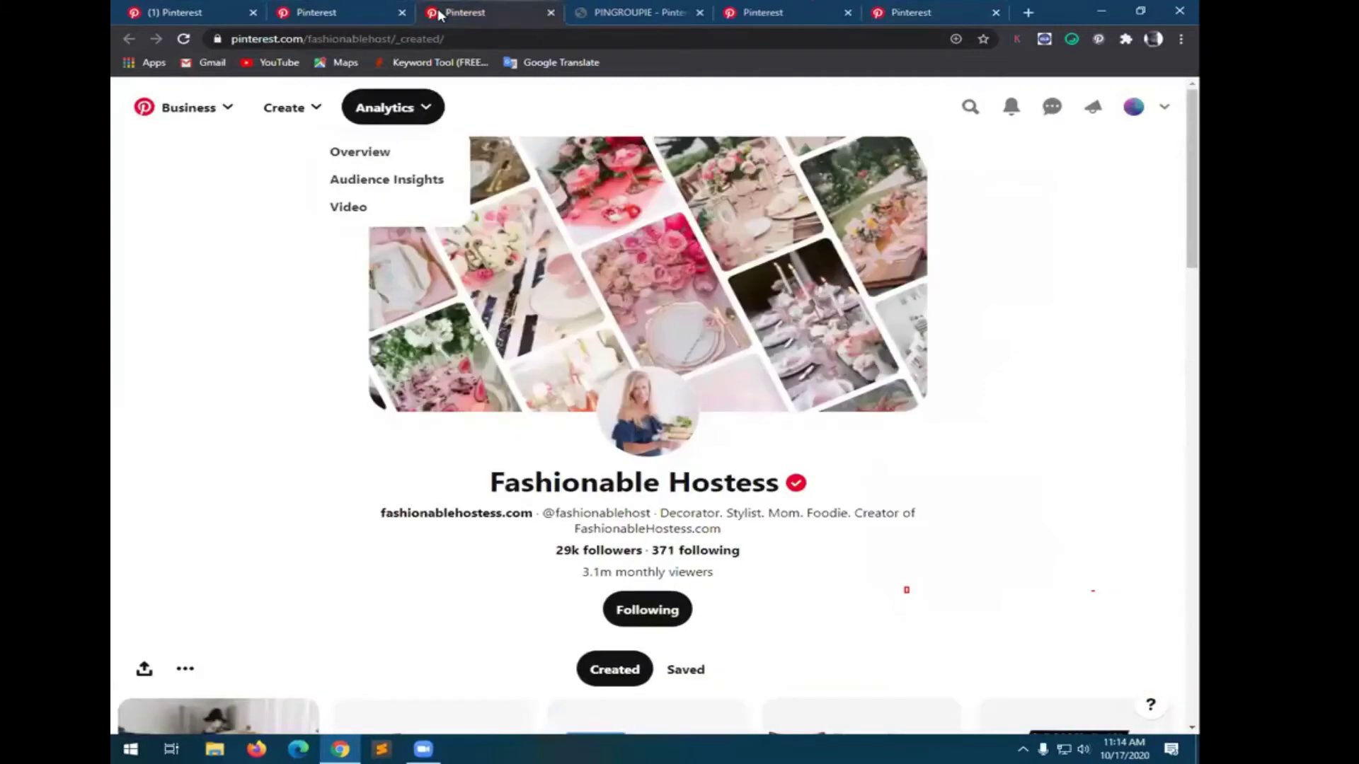
{"action": "left_click", "coordinate": [796, 14]}
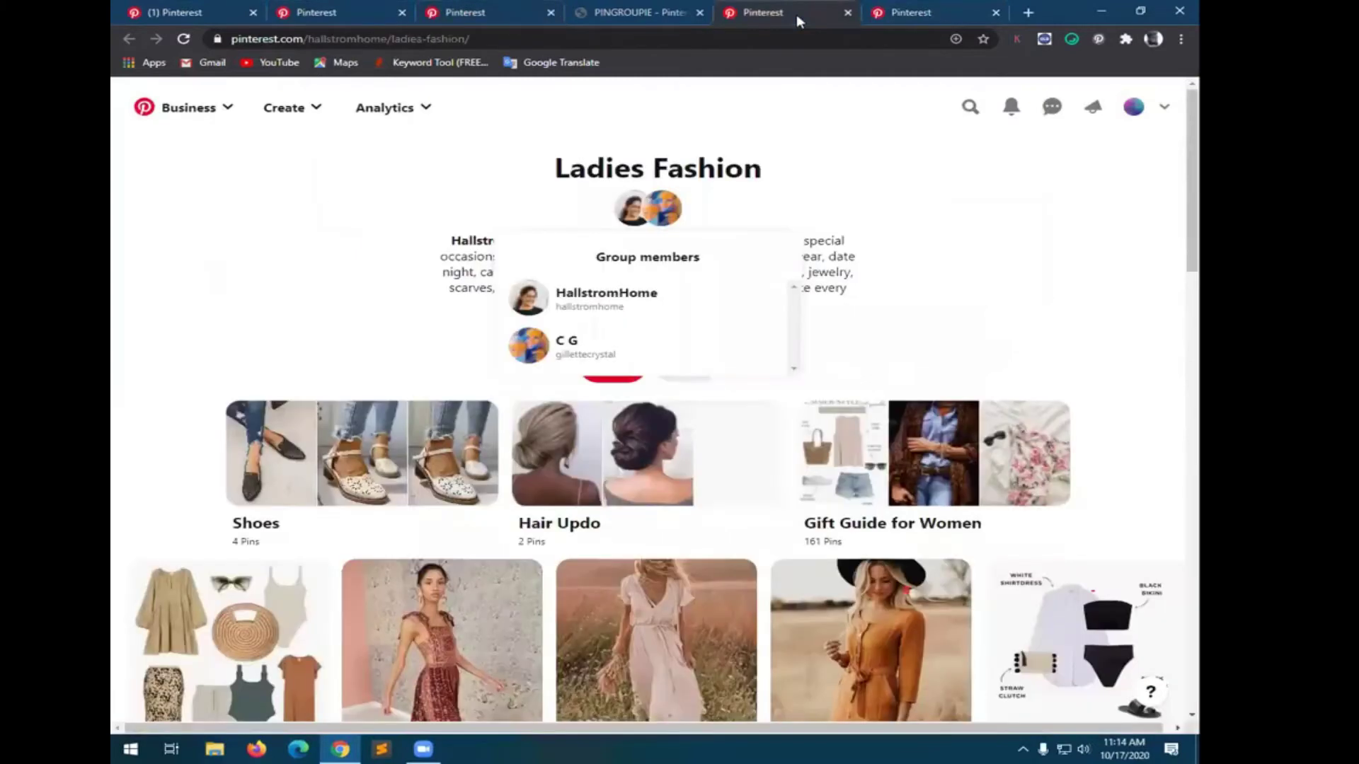
{"action": "left_click", "coordinate": [644, 143]}
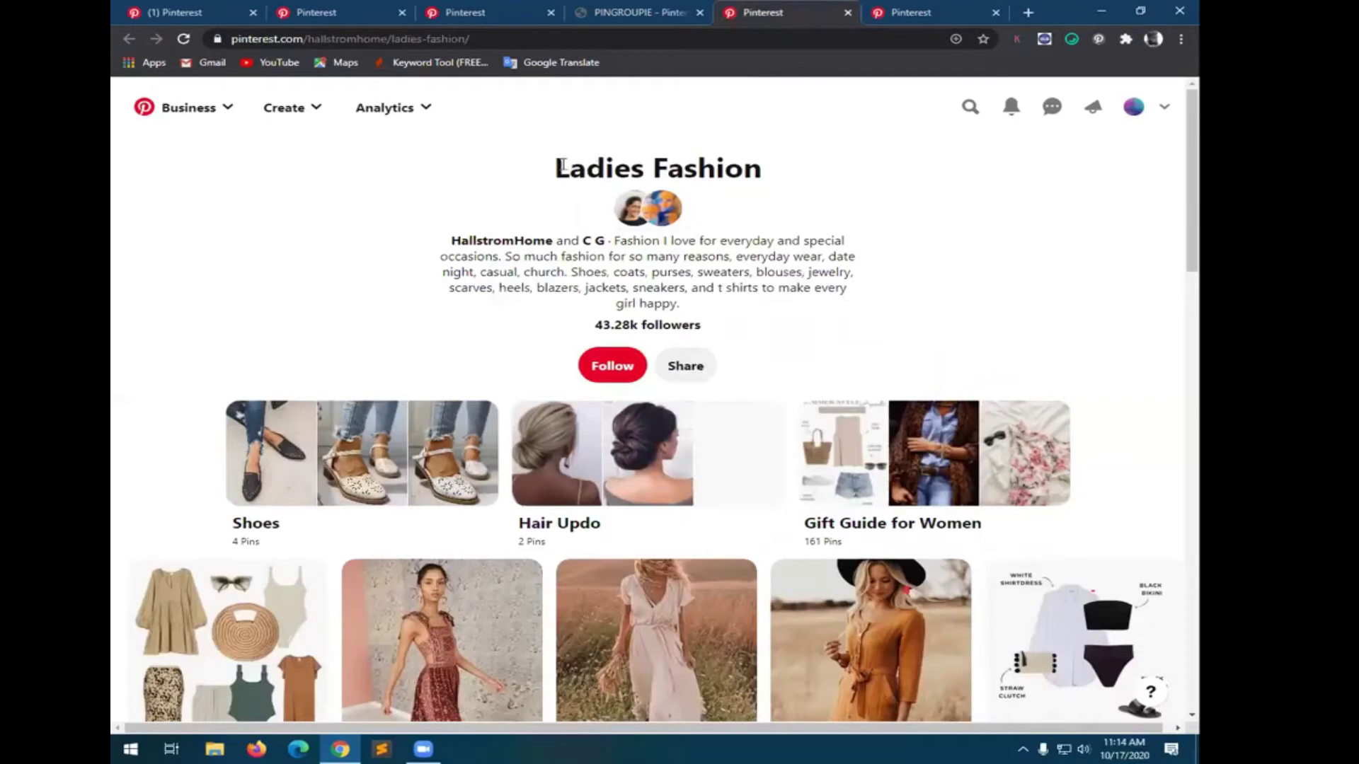
{"action": "left_click_drag", "start_coordinate": [571, 164], "coordinate": [764, 169]}
{"action": "left_click", "coordinate": [768, 168]}
- Return to the message draft to HallstromHome and append the copied username in quotation marks, "hallstromhome"
{"action": "left_click", "coordinate": [877, 23]}
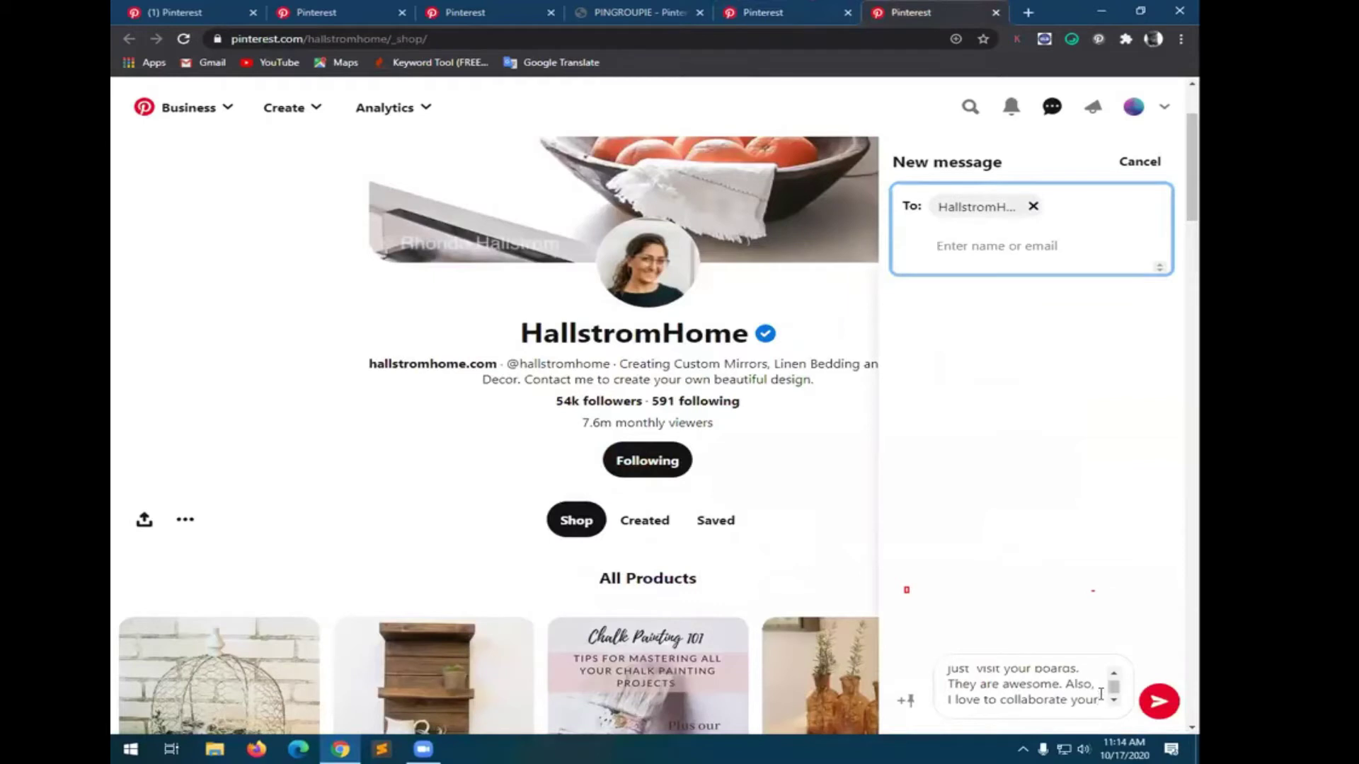
{"action": "type", "text": "\""}
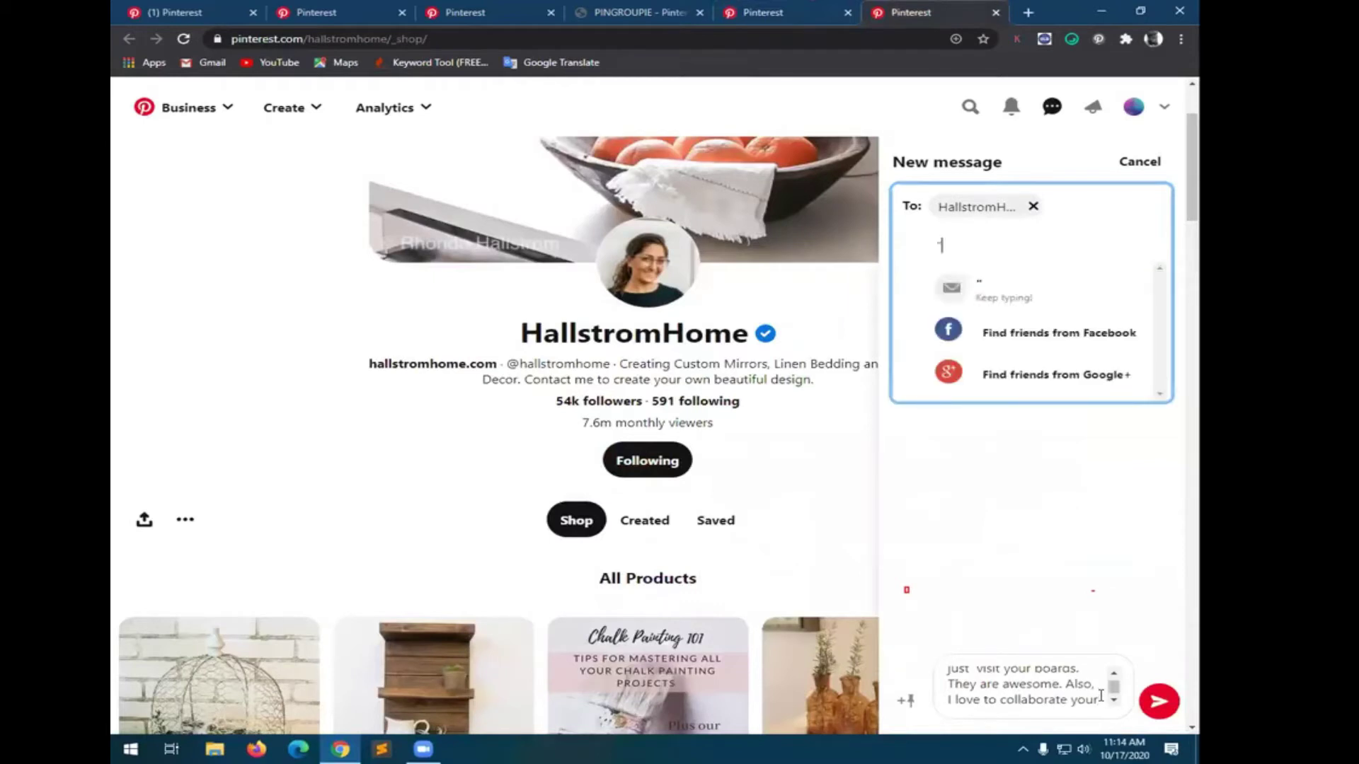
{"action": "key", "text": "BackSpace"}
{"action": "left_click", "coordinate": [1099, 697]}
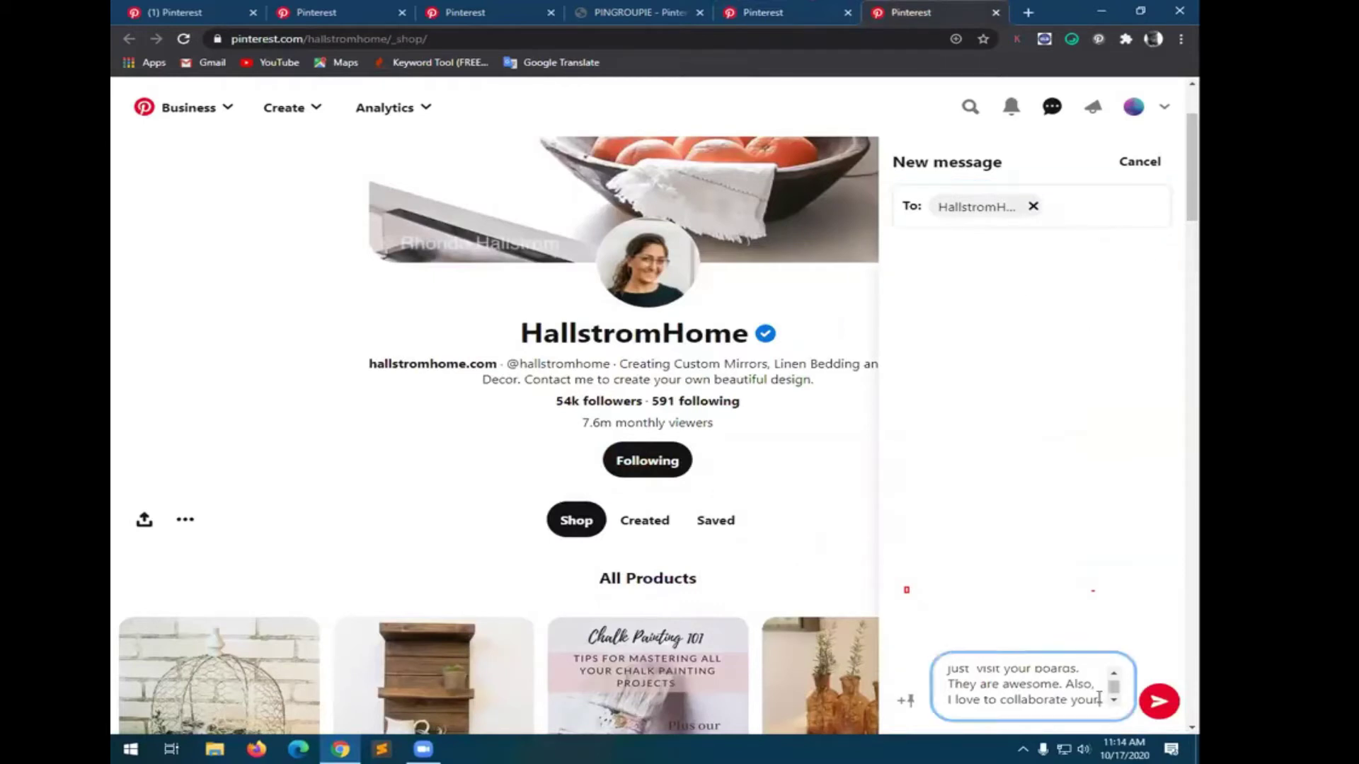
{"action": "type", "text": "r "}
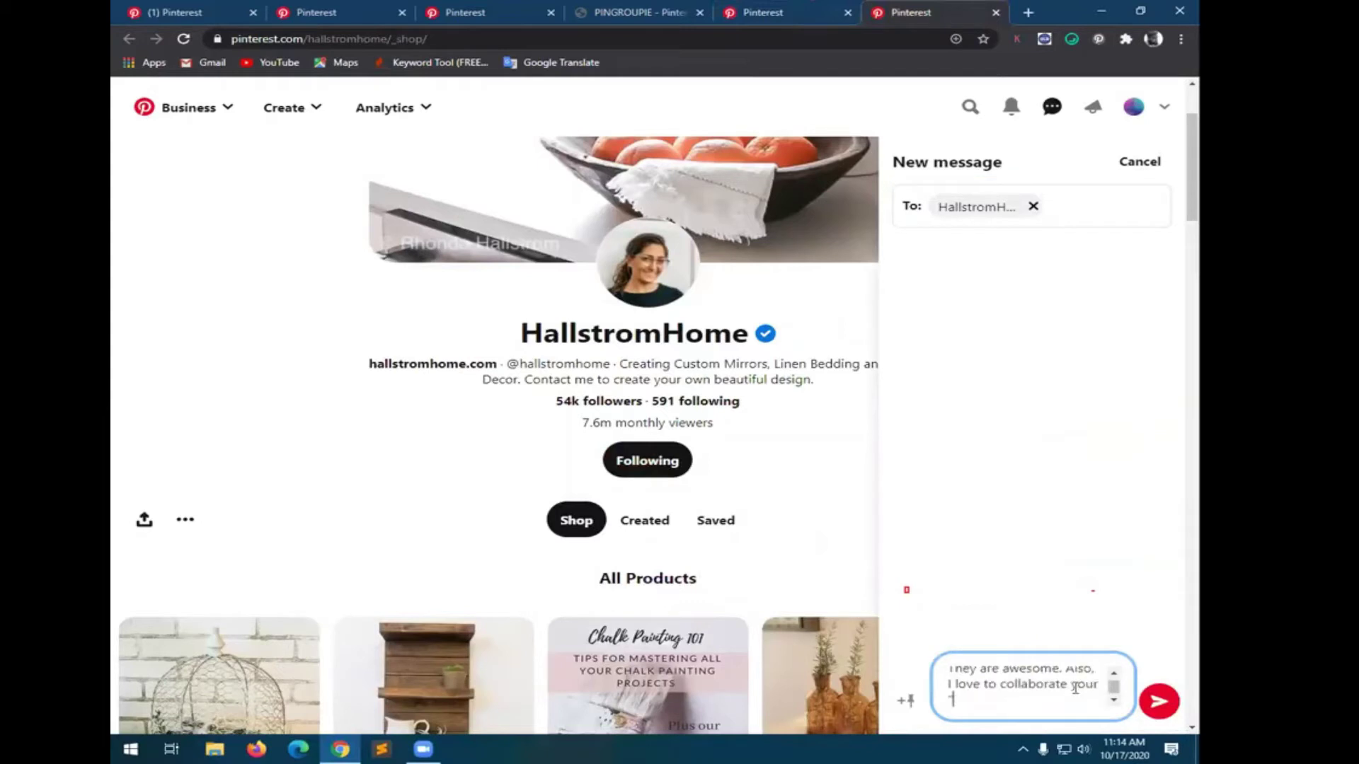
{"action": "type", "text": "\"hallstromhome"}
{"action": "type", "text": "\""}
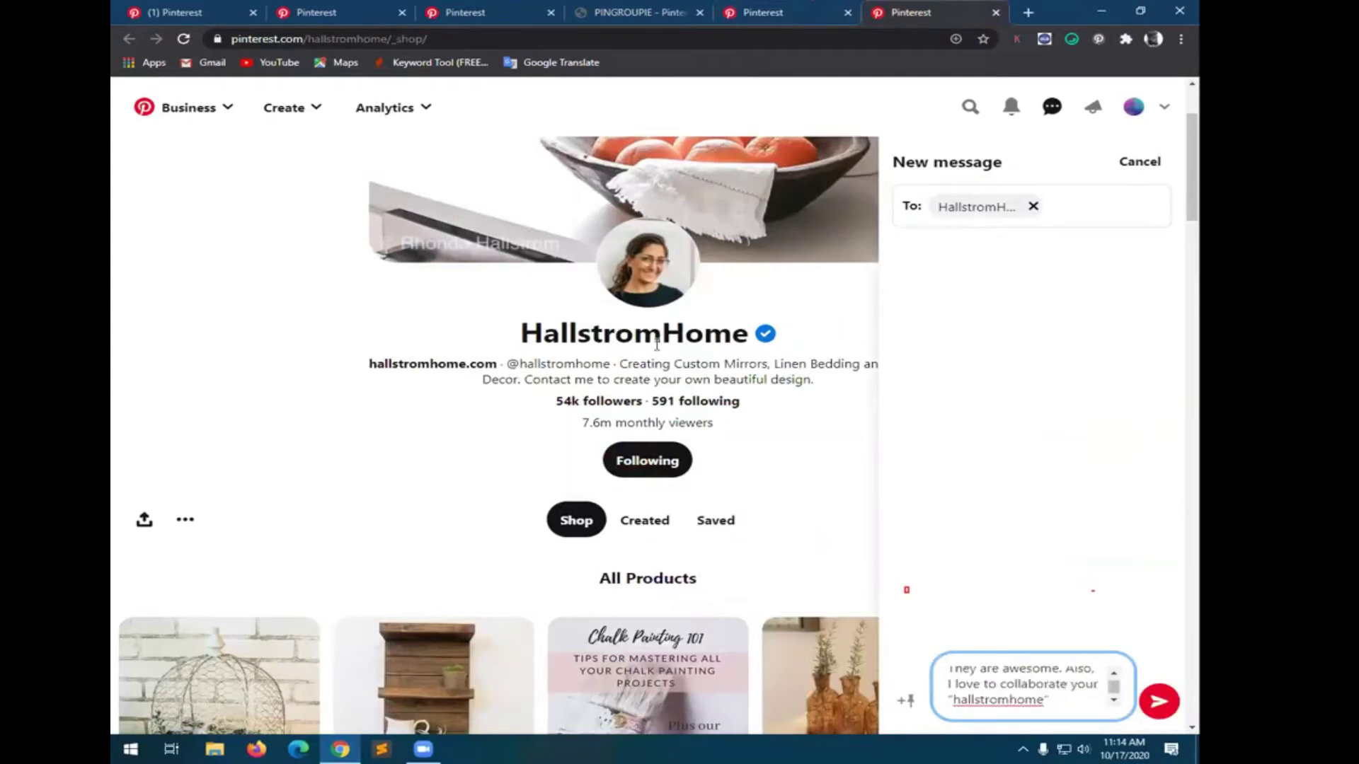
- Return to HallstromHome's group board page and copy its title, "Ladies Fashion"
{"action": "left_click", "coordinate": [719, 14]}
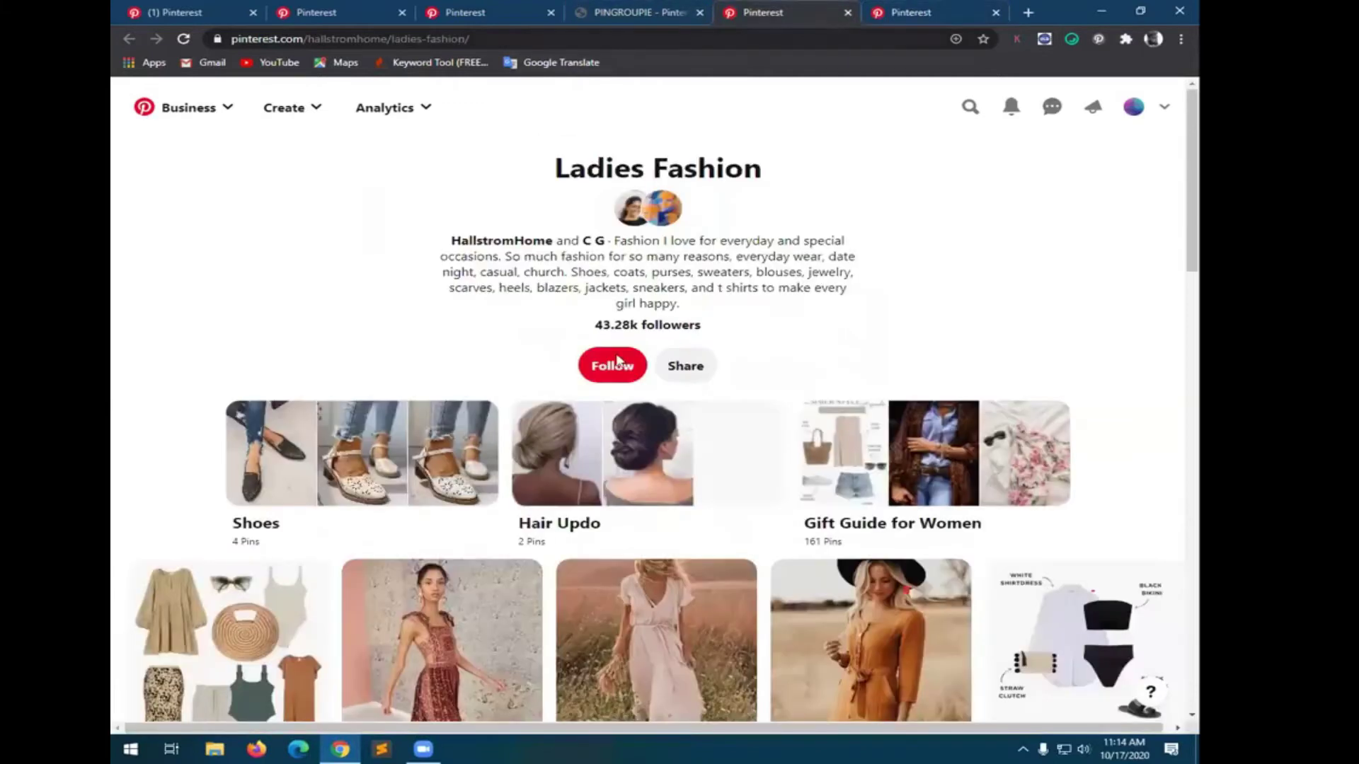
{"action": "triple_click", "coordinate": [623, 159]}
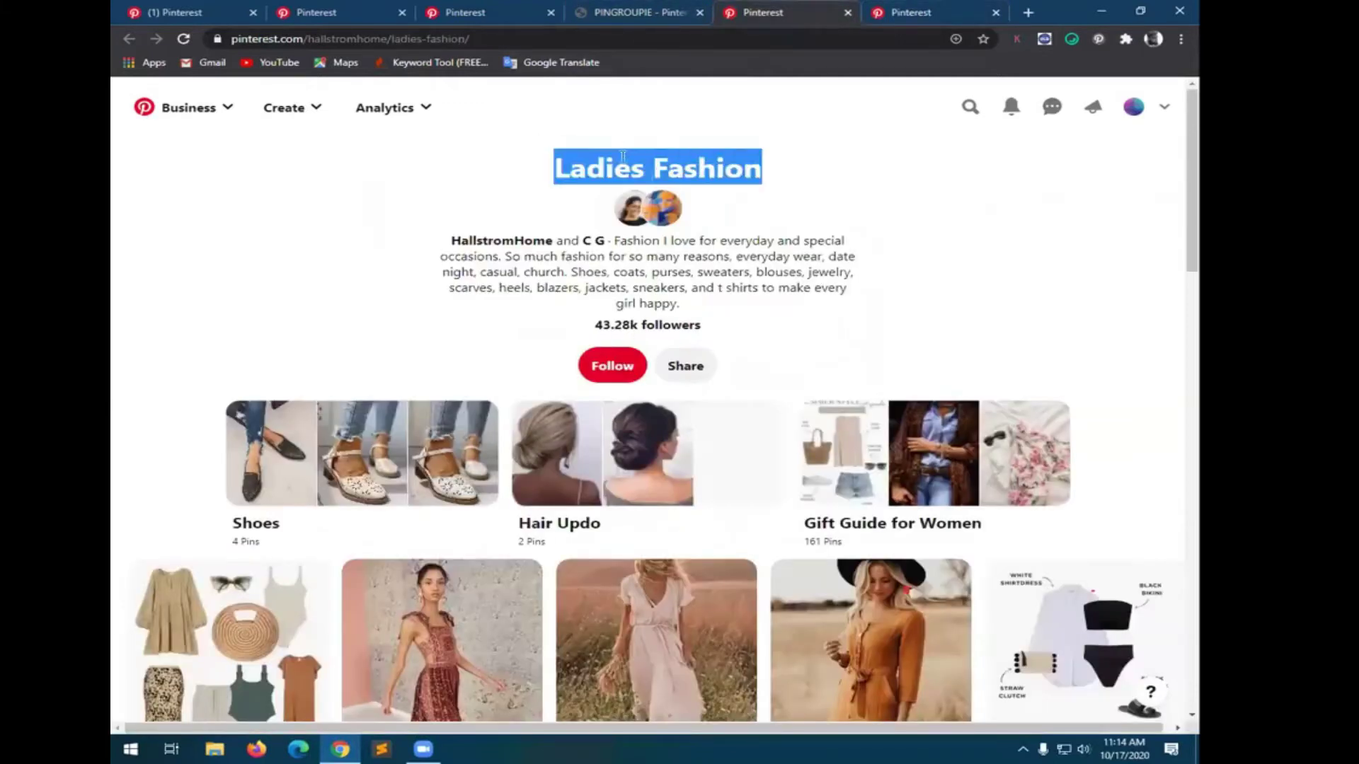
{"action": "right_click", "coordinate": [619, 160]}
{"action": "left_click", "coordinate": [658, 171]}
- Go back to the message draft to HallstromHome and delete the quoted username at its end
{"action": "left_click", "coordinate": [909, 12]}
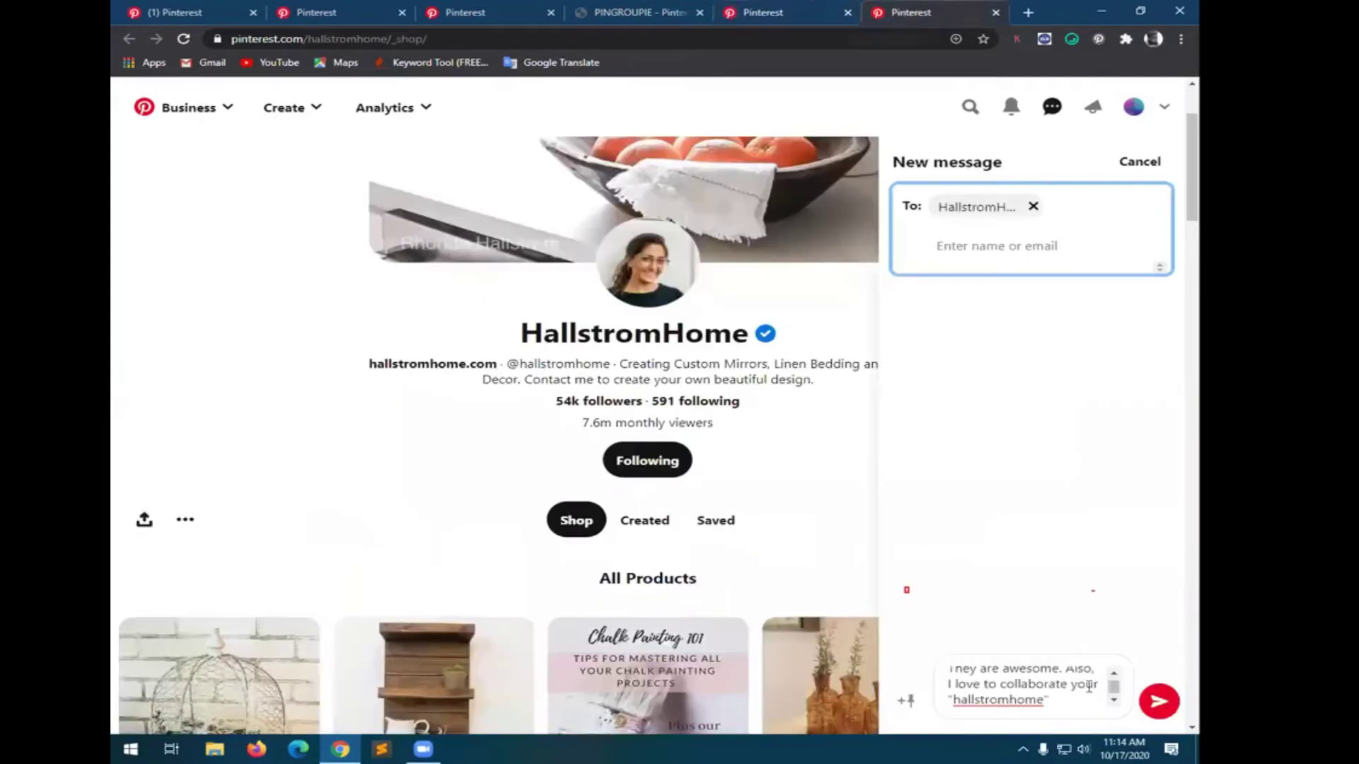
{"action": "left_click", "coordinate": [1013, 700]}
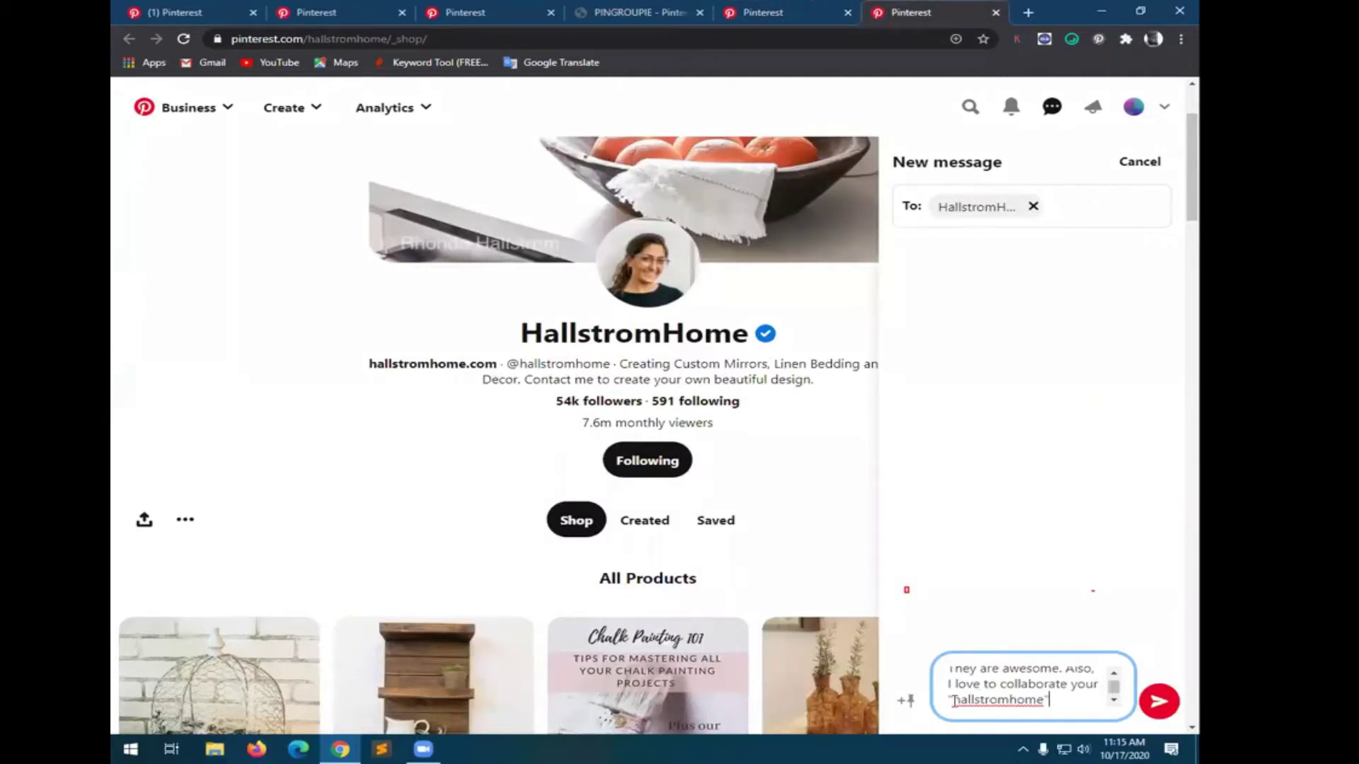
{"action": "key", "text": "BackSpace"}
{"action": "key", "text": "BackSpace"}
{"action": "key", "text": "BackSpace"}
{"action": "key", "text": "BackSpace"}
{"action": "key", "text": "BackSpace"}
{"action": "key", "text": "BackSpace"}
{"action": "key", "text": "BackSpace"}
{"action": "key", "text": "BackSpace"}
{"action": "key", "text": "BackSpace"}
{"action": "key", "text": "BackSpace"}
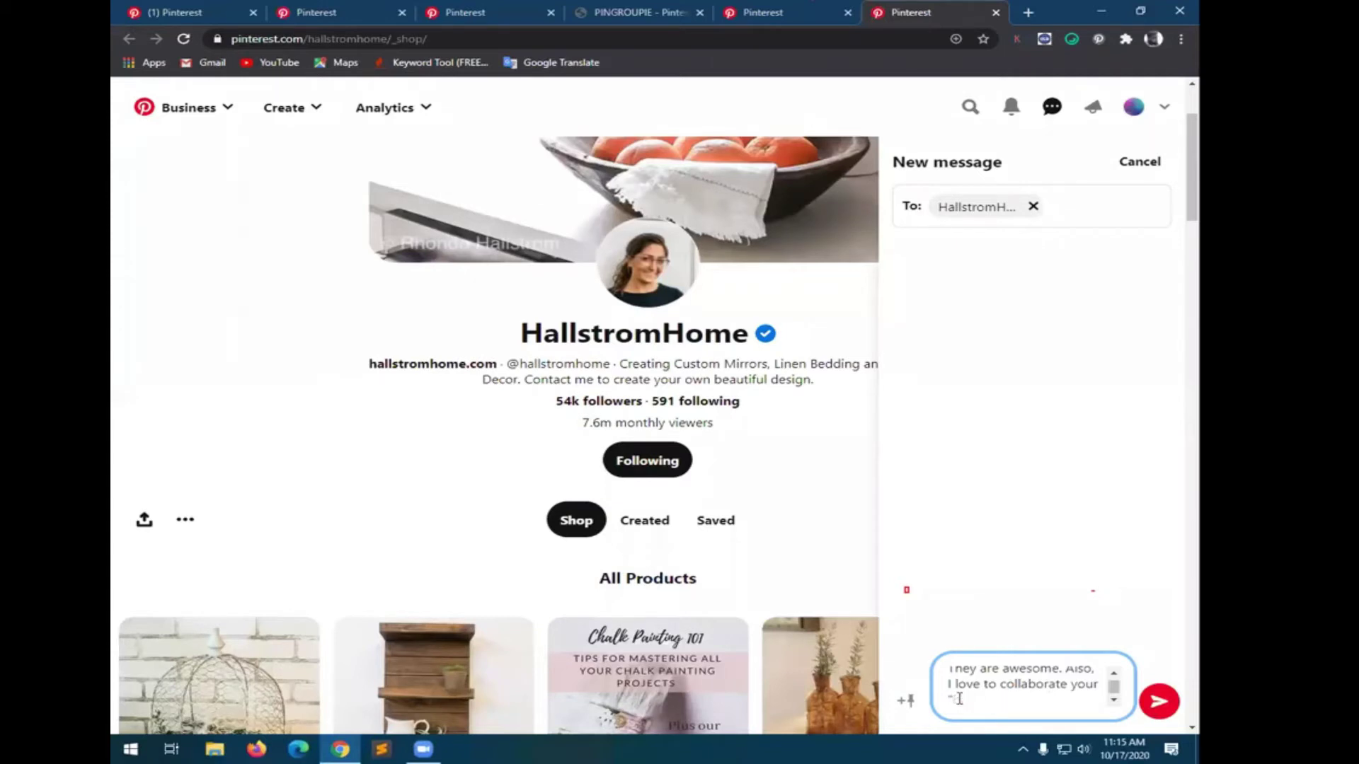
{"action": "key", "text": "BackSpace"}
{"action": "key", "text": "BackSpace"}
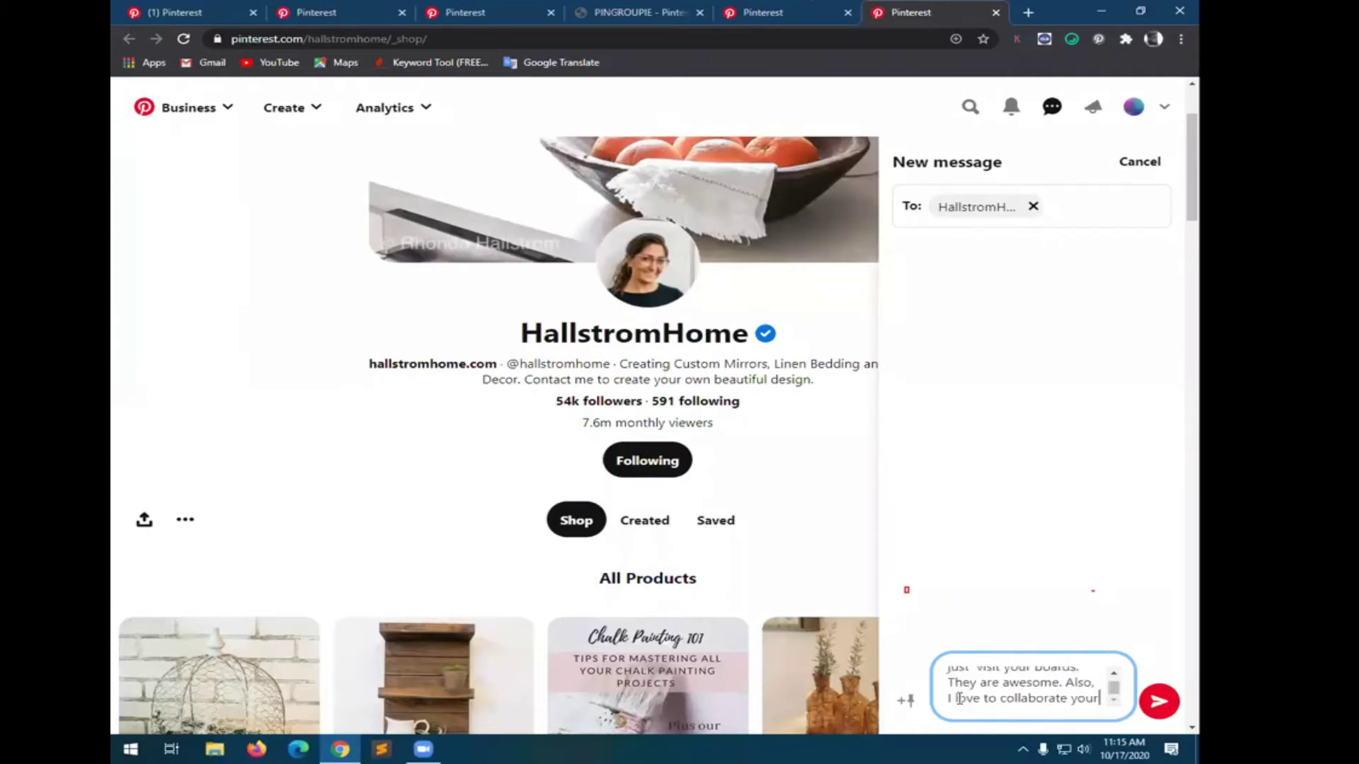
- Append the copied board title in quotation marks to the draft, followed by the word "board", so it reads "Ladies Fashion" board
{"action": "type", "text": "\"Ladies Fashion"}
{"action": "key", "text": "shift+Return"}
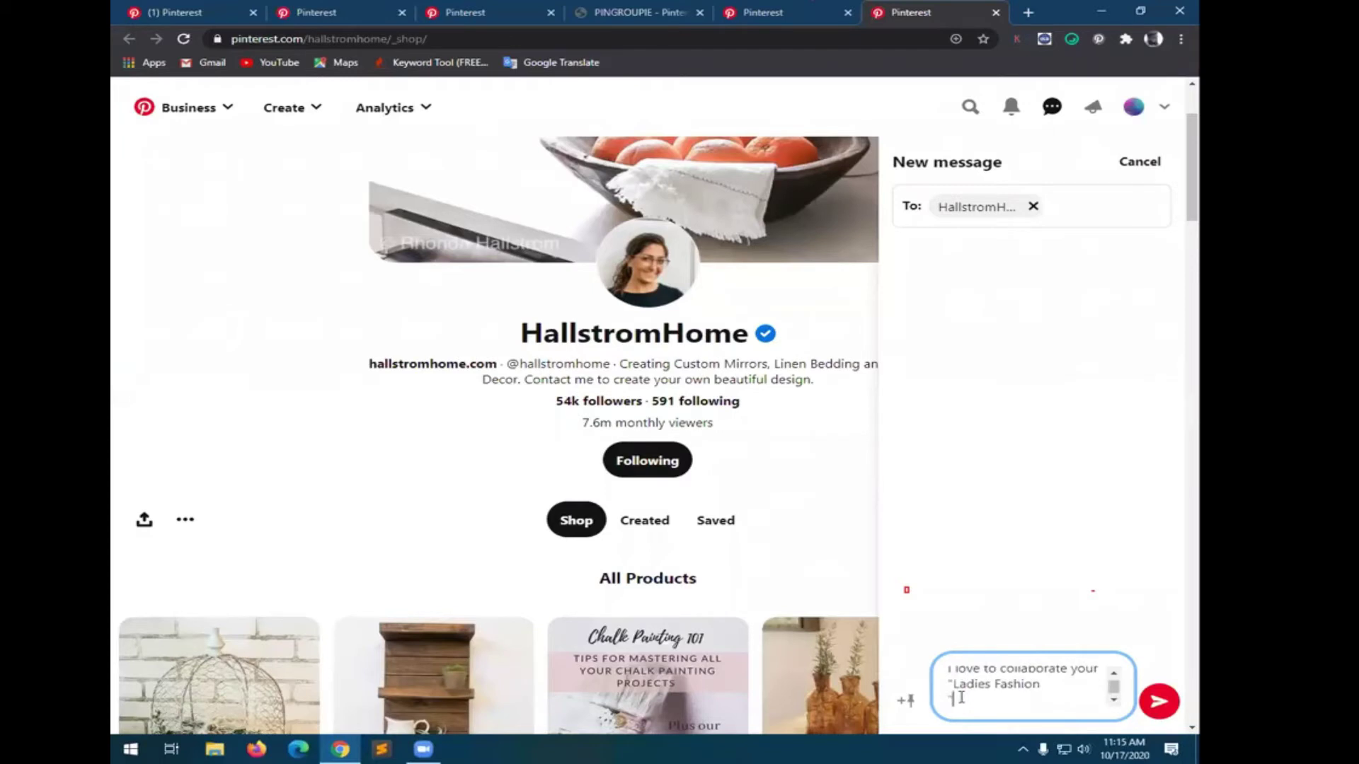
{"action": "key", "text": "BackSpace"}
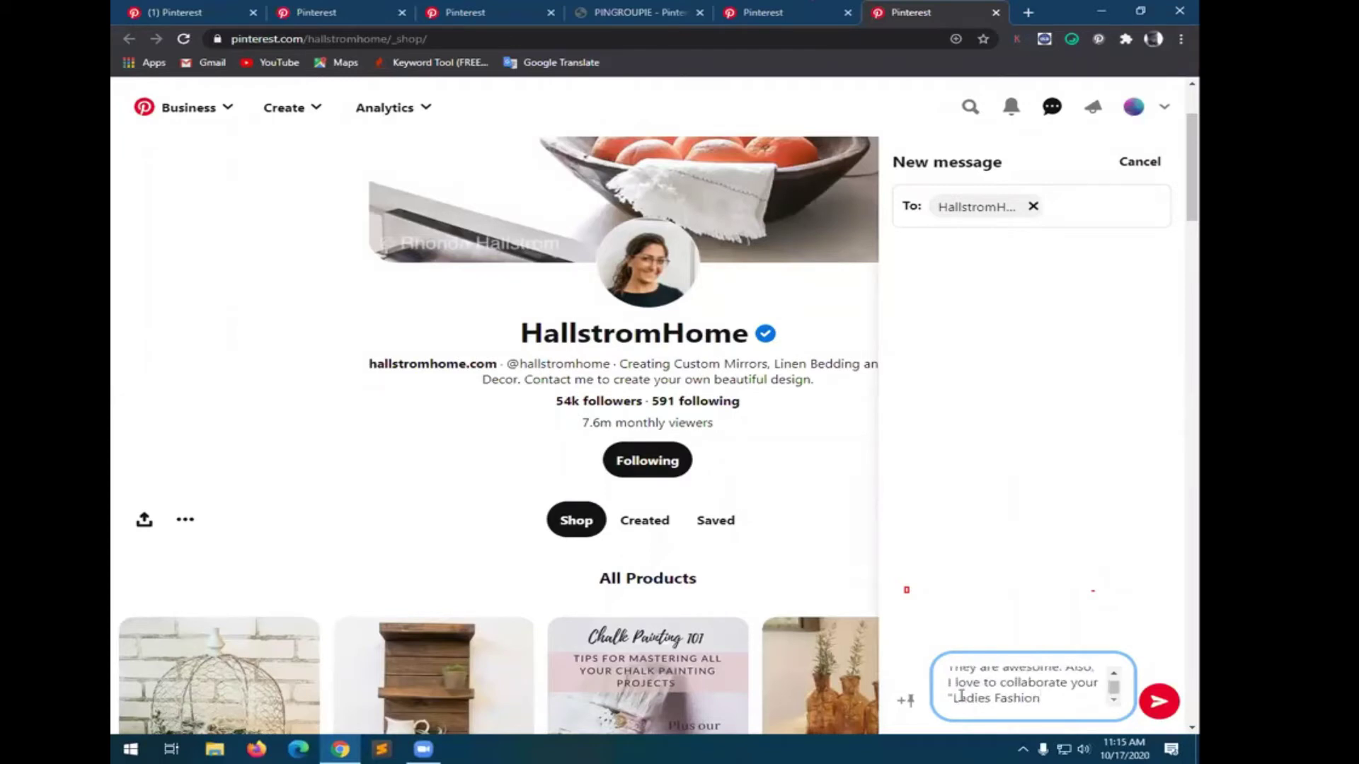
{"action": "type", "text": "\""}
{"action": "type", "text": " boardfs"}
{"action": "key", "text": "BackSpace"}
{"action": "key", "text": "BackSpace"}
{"action": "type", "text": "mn"}
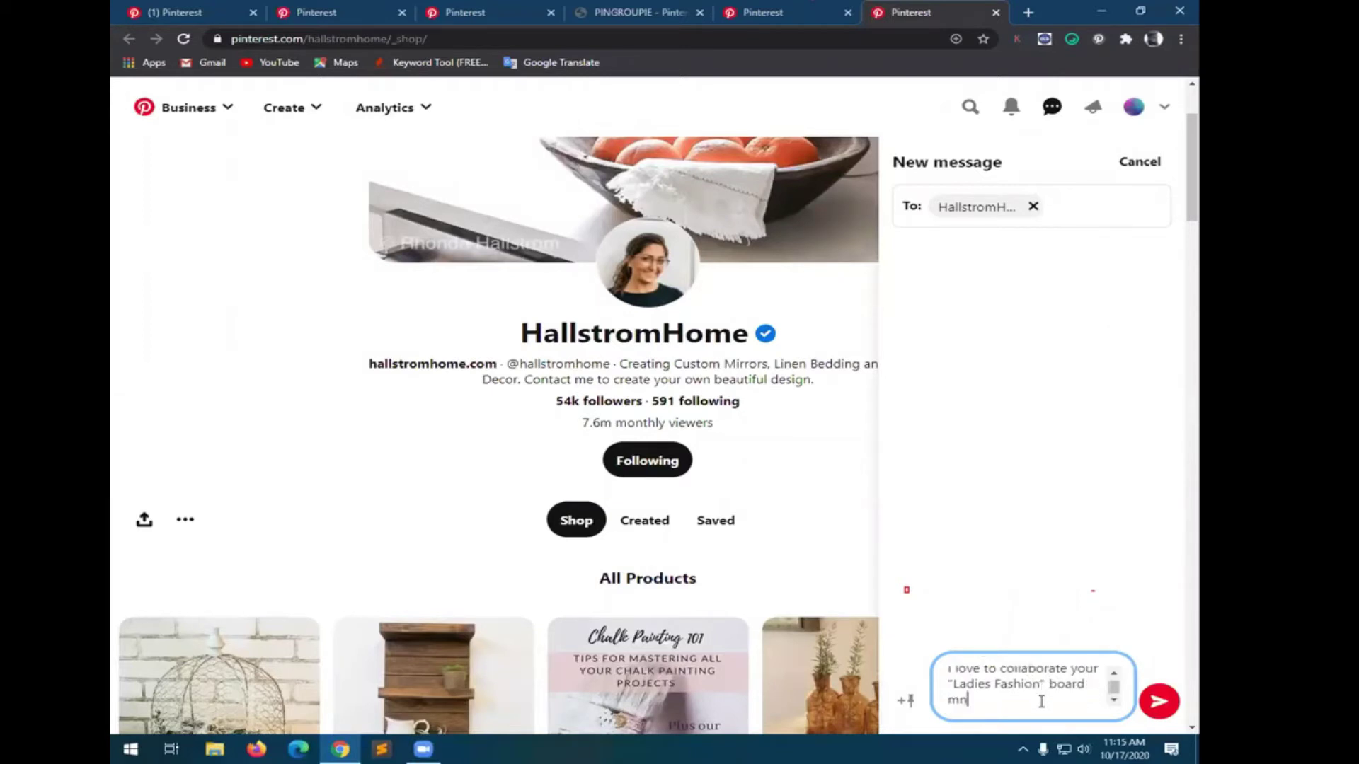
{"action": "key", "text": "BackSpace"}
{"action": "key", "text": "BackSpace"}
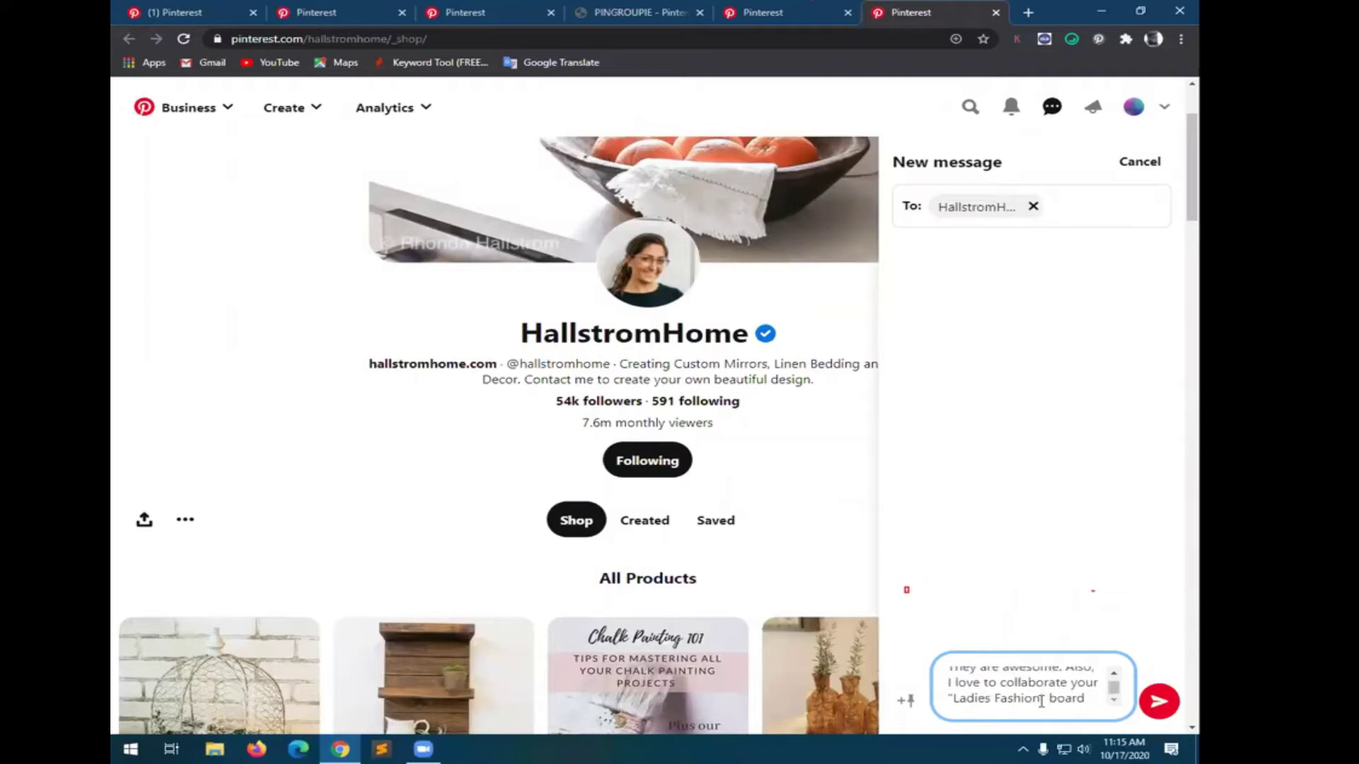
- Complete the message with "cause this is so similar to my niche. I'll follow all kind of rules of your group boards." and send it
{"action": "type", "text": "cause"}
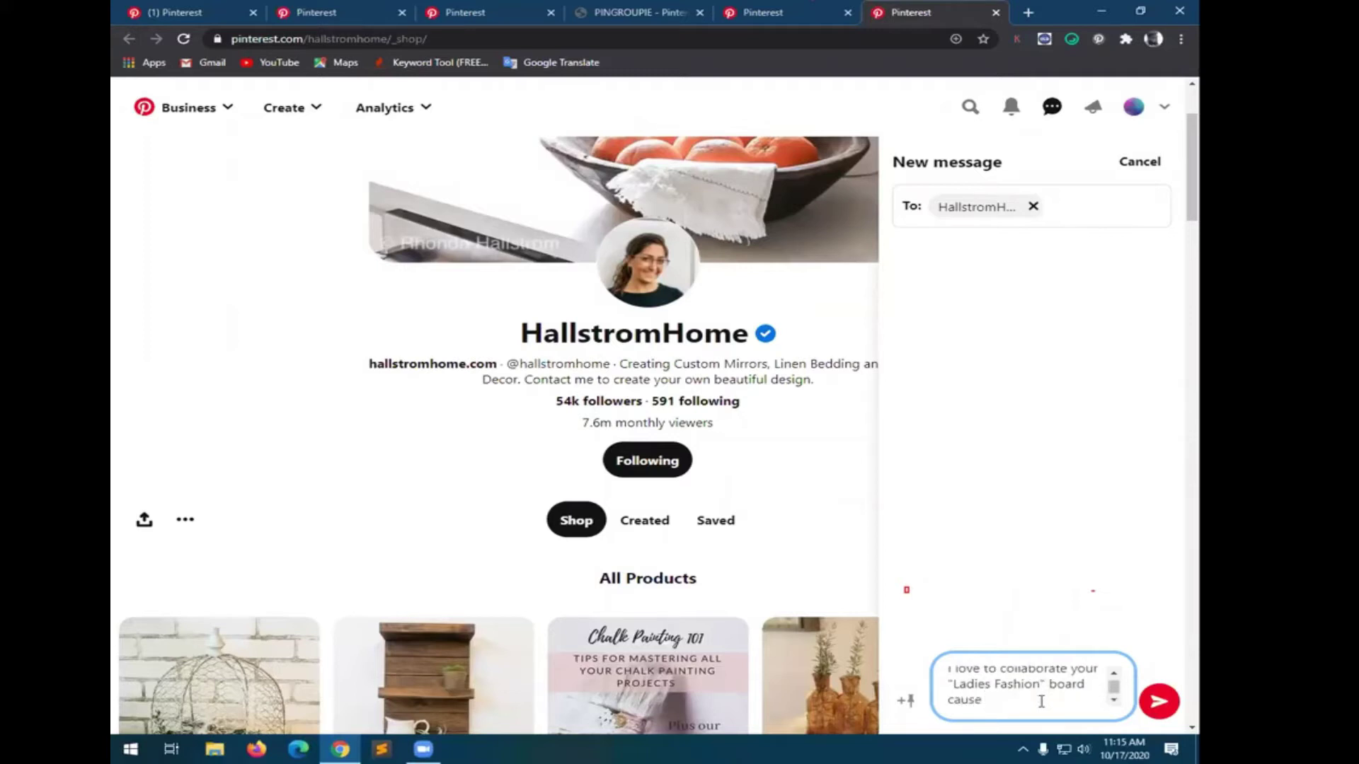
{"action": "type", "text": " this is so similar to my nich"}
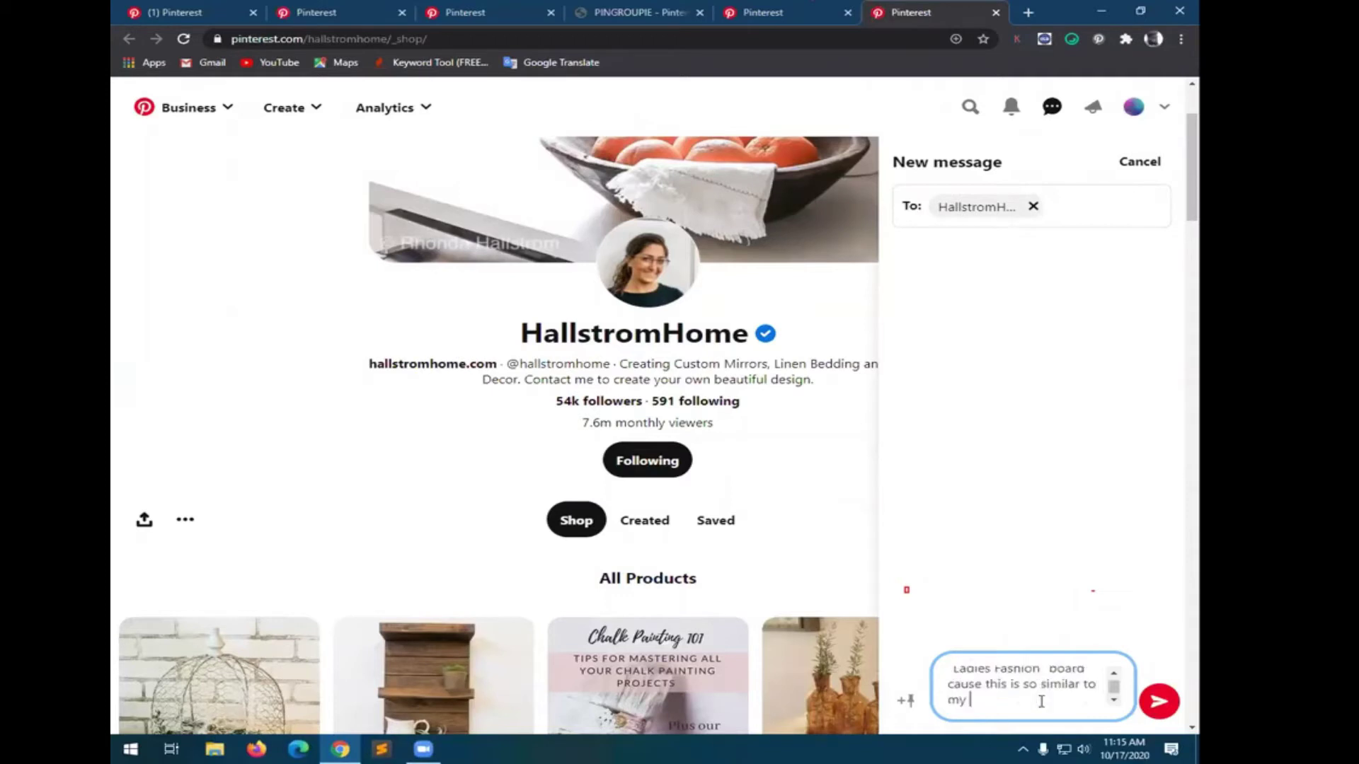
{"action": "type", "text": "e. I'll follow all kind "}
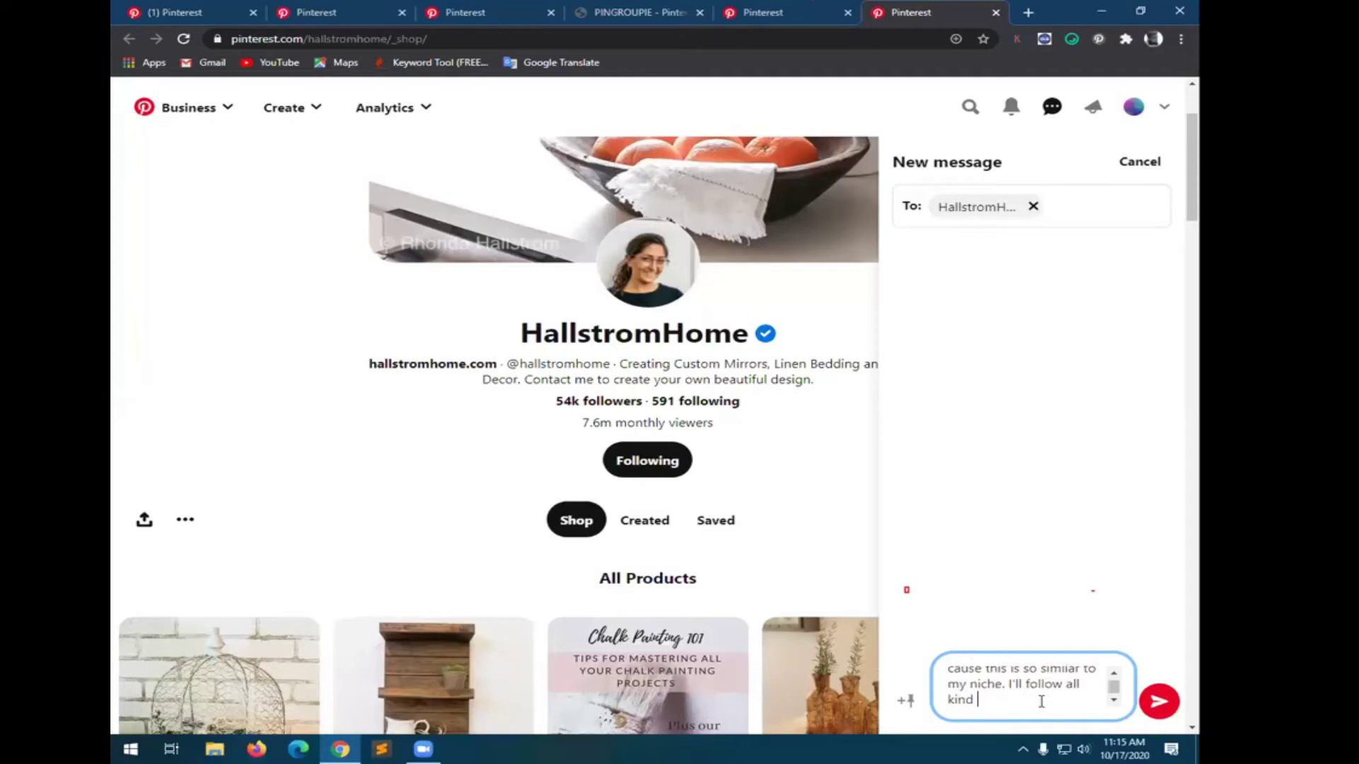
{"action": "type", "text": "of e"}
{"action": "key", "text": "BackSpace"}
{"action": "type", "text": "rules of your group boards"}
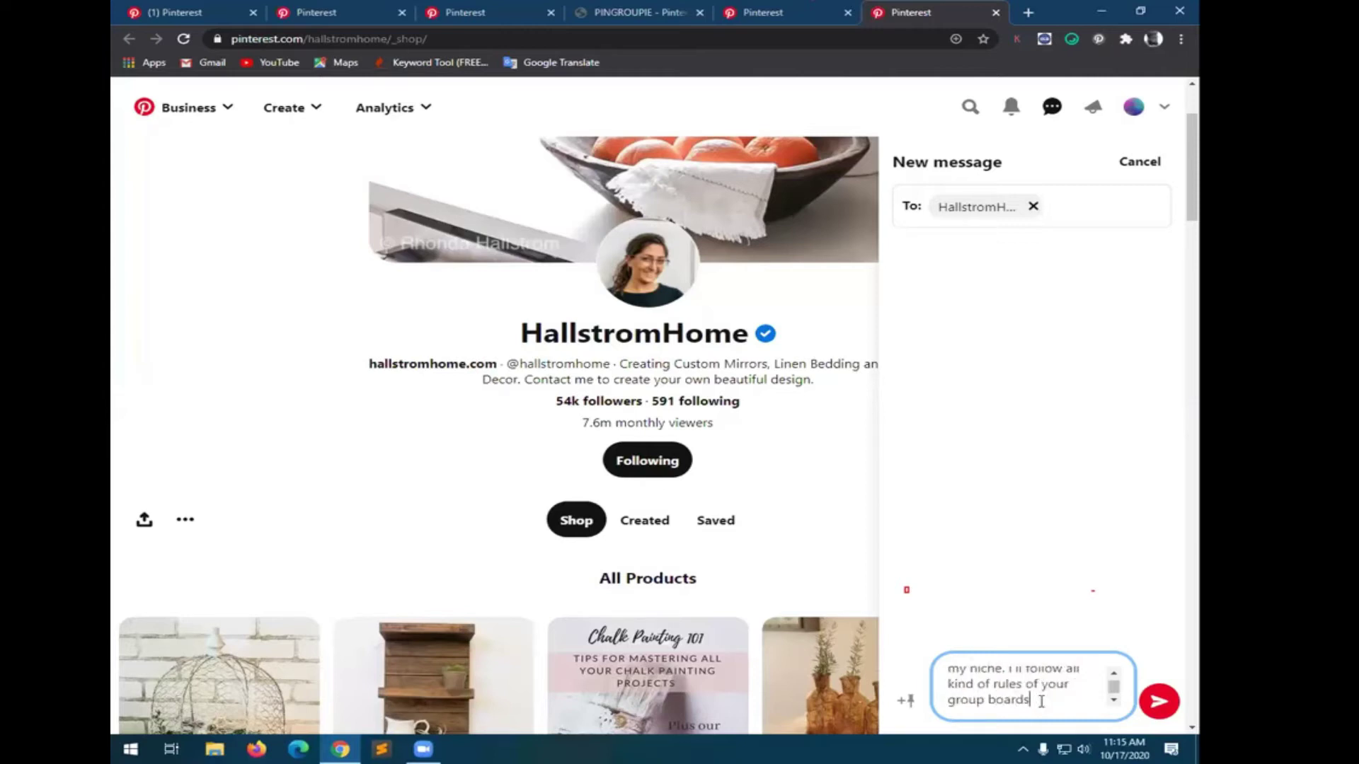
{"action": "key", "text": "Return"}
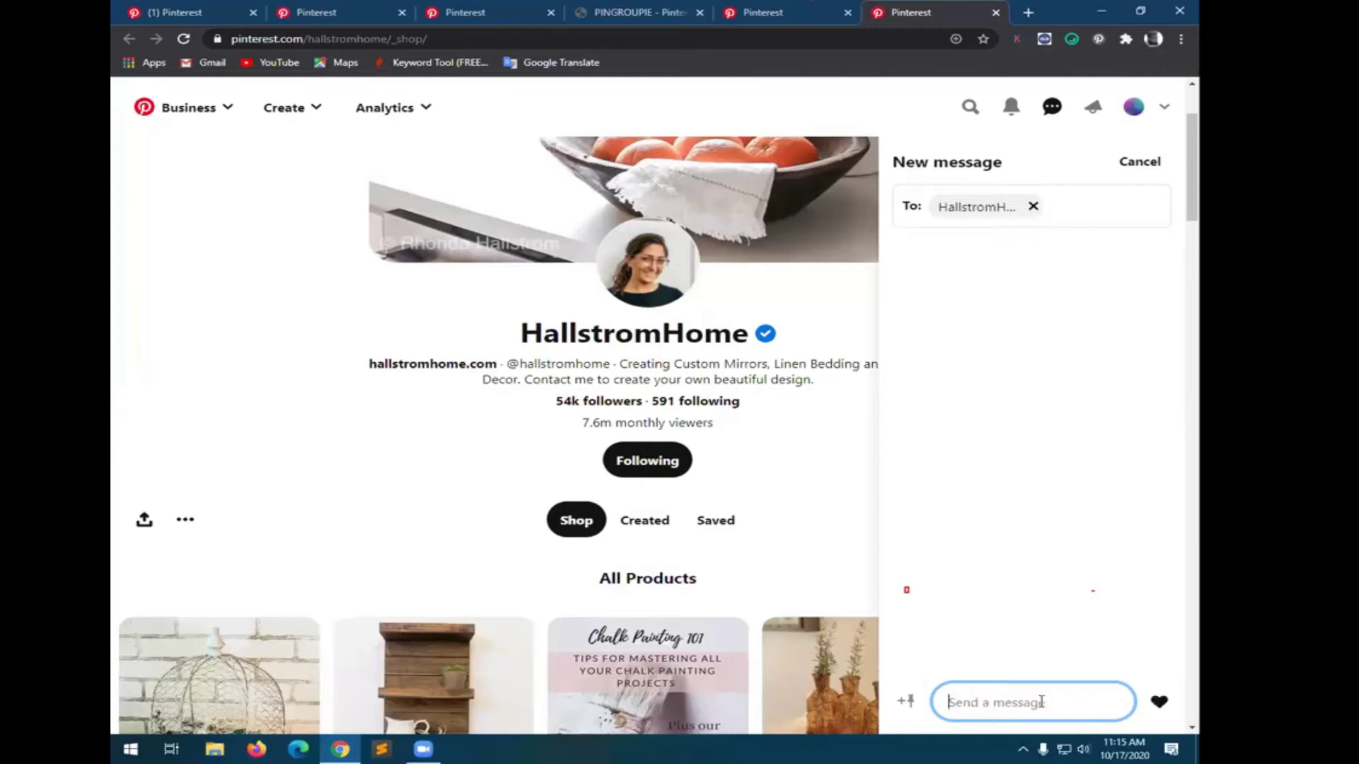
{"action": "type", "text": "Best"}
{"action": "type", "text": " regards"}
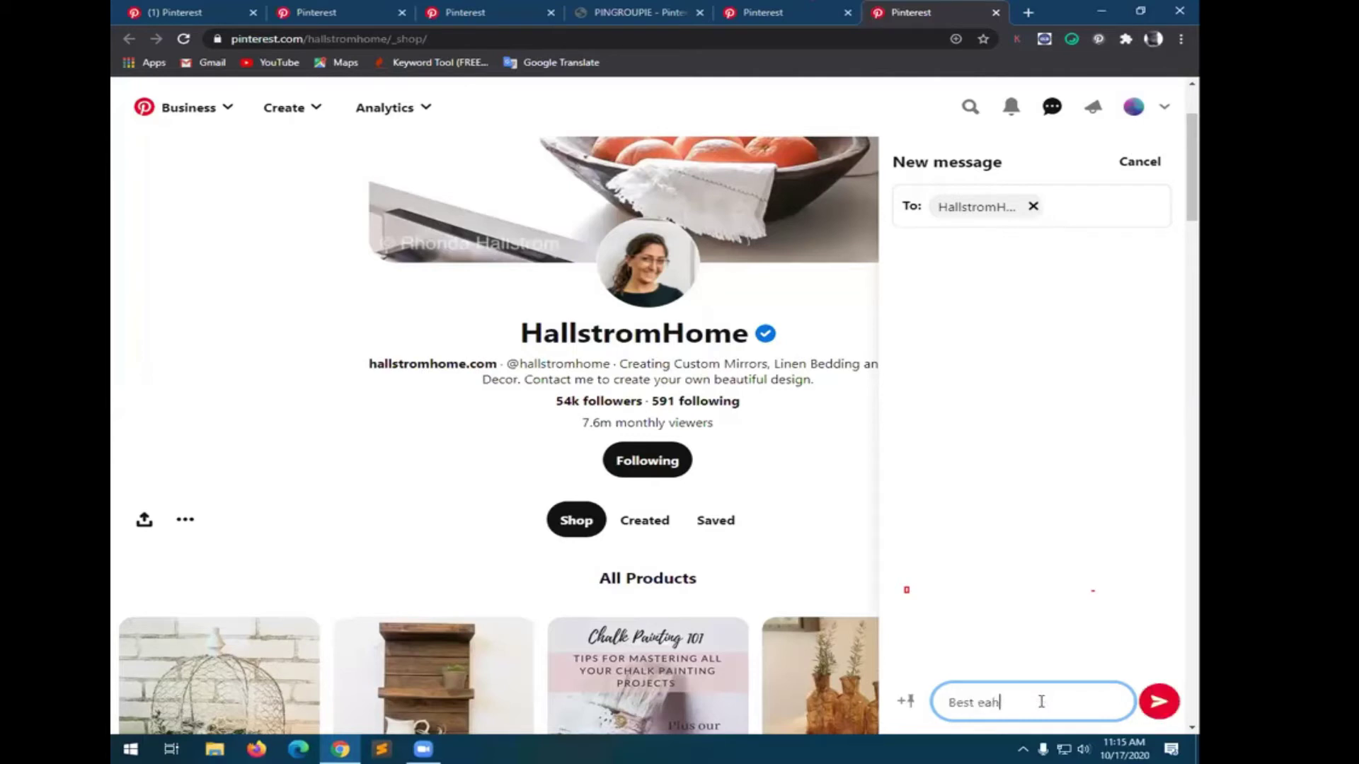
{"action": "key", "text": "Return"}
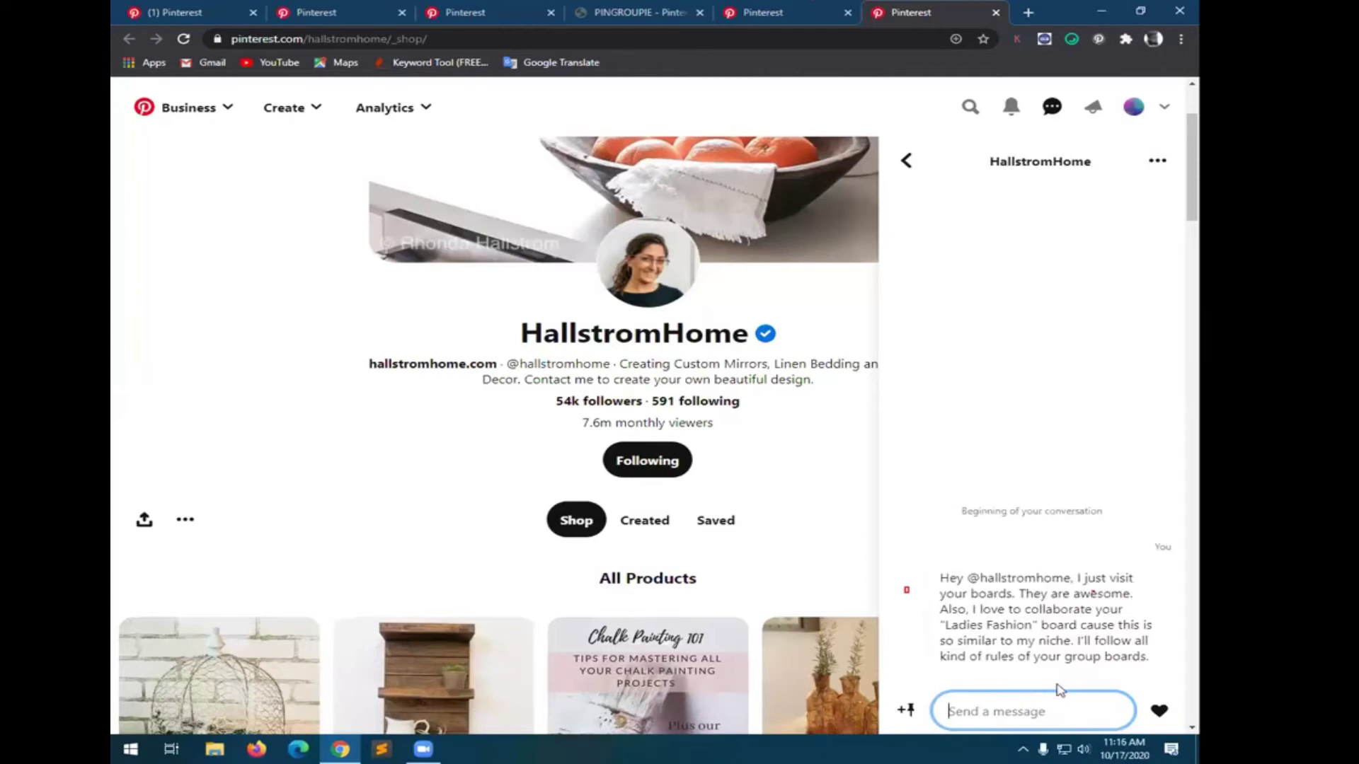
{"action": "scroll", "coordinate": [1141, 641], "scroll_direction": "down", "scroll_amount": 1}
{"action": "scroll", "coordinate": [1133, 652], "scroll_direction": "down", "scroll_amount": 2}
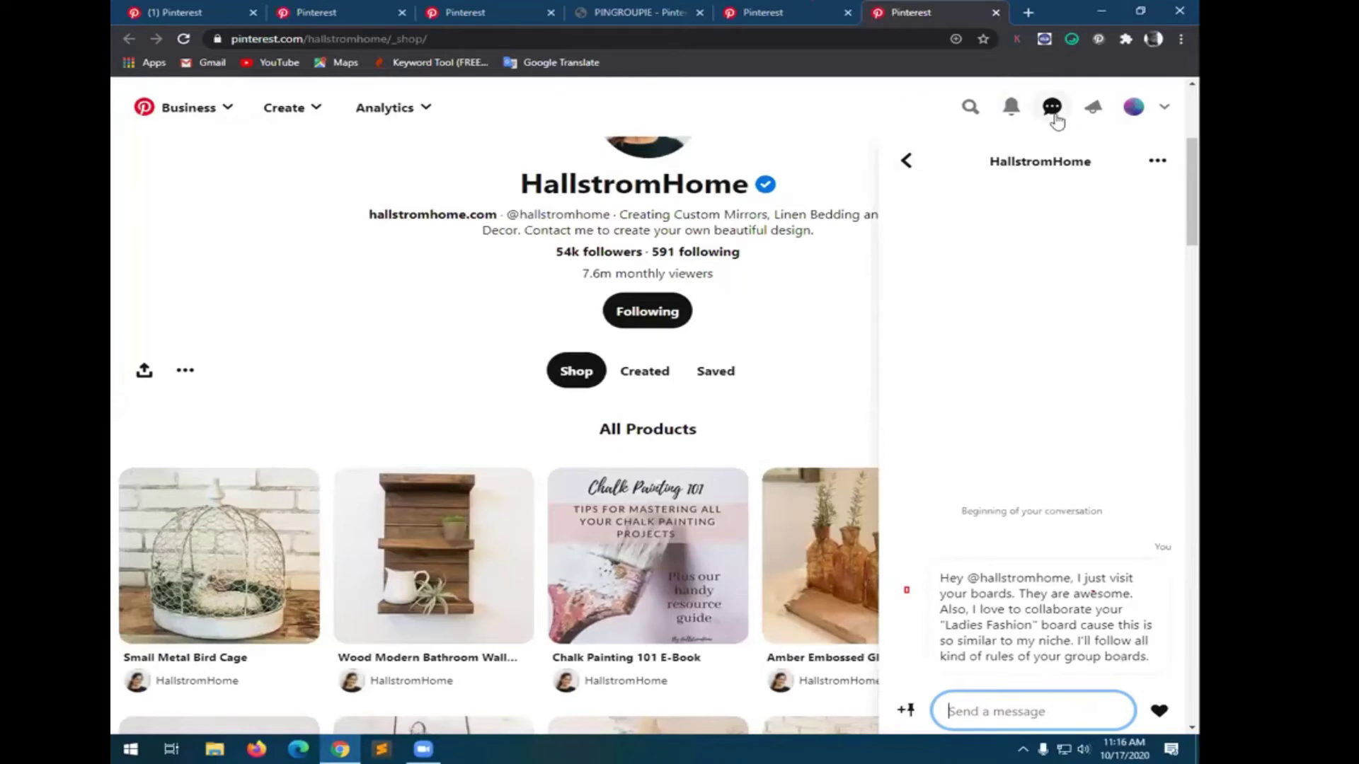
- Return to the Ladies Fashion board page and from there open the account's own profile with its saved boards
{"action": "mouse_move", "coordinate": [616, 504]}
{"action": "left_click", "coordinate": [806, 14]}
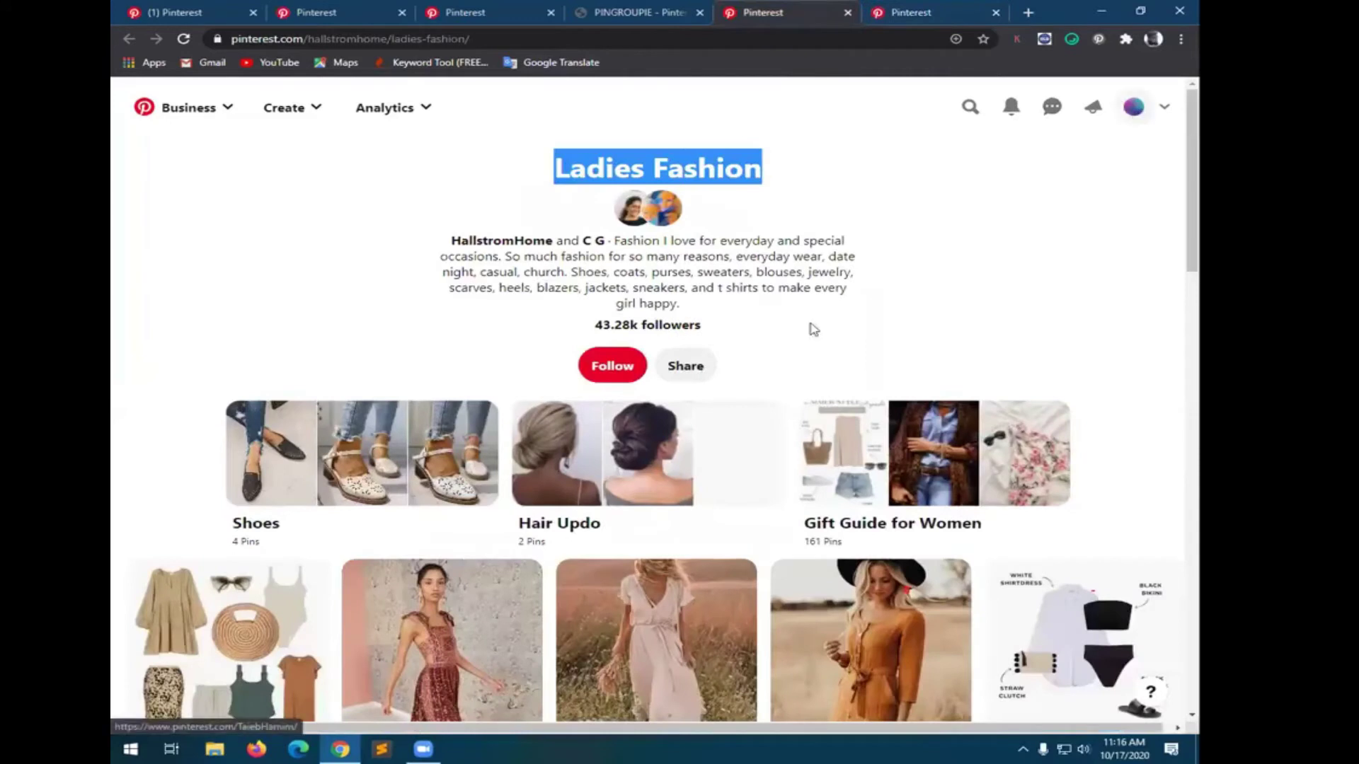
{"action": "left_click", "coordinate": [694, 294]}
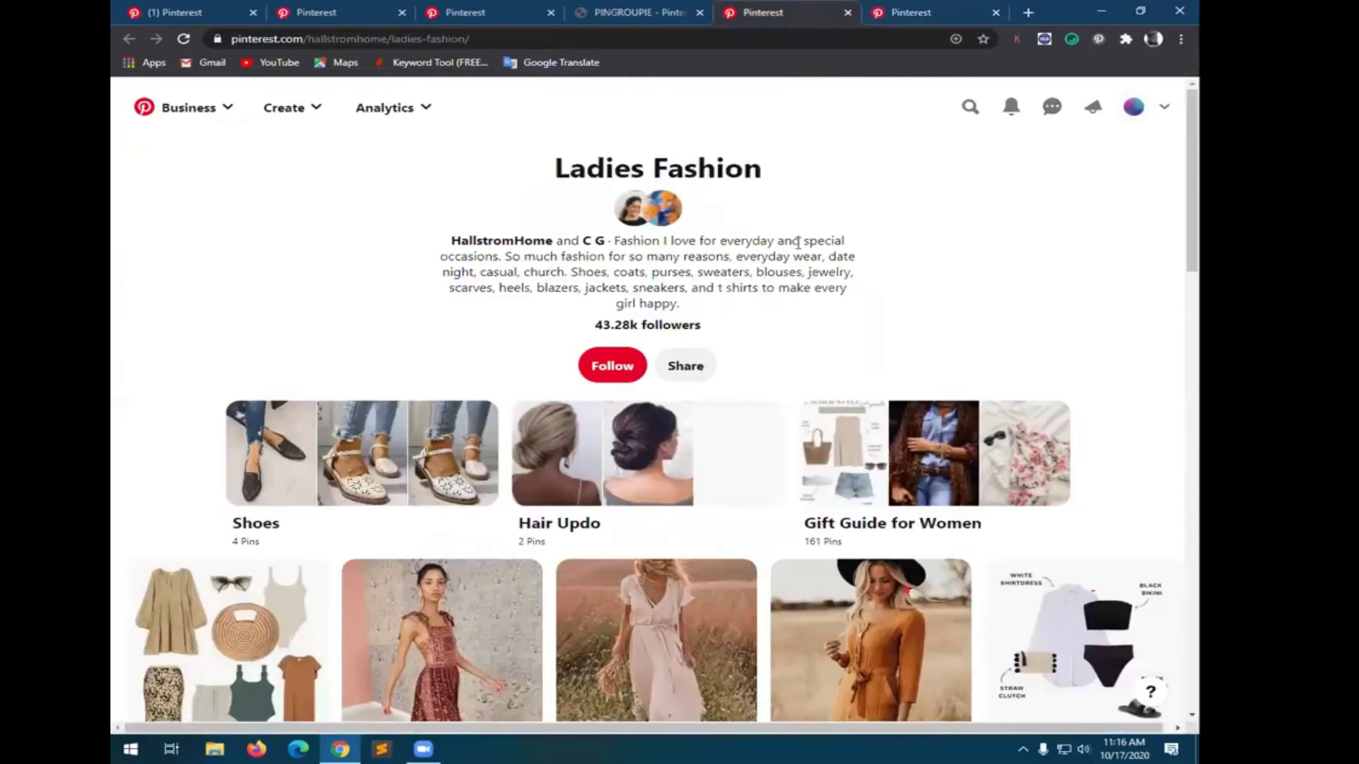
{"action": "left_click", "coordinate": [1133, 109]}
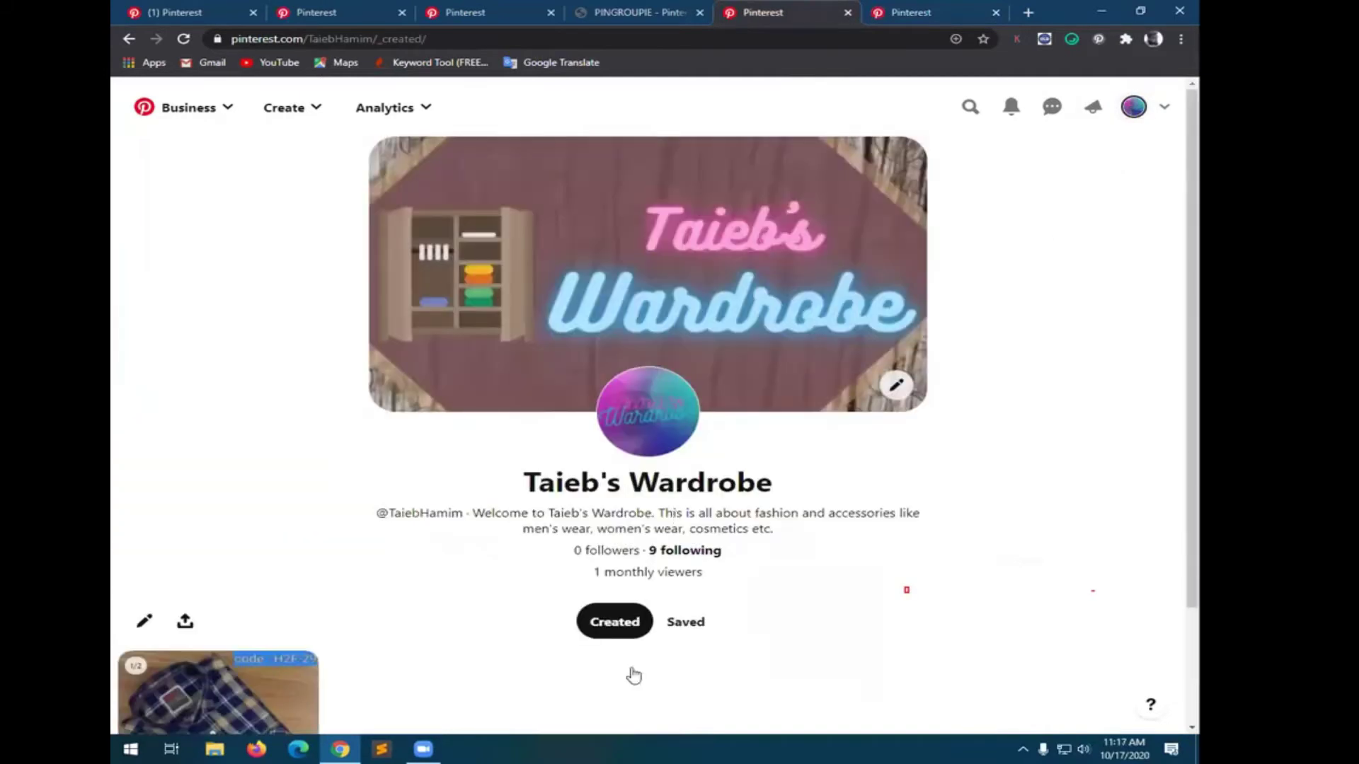
{"action": "left_click", "coordinate": [706, 622]}
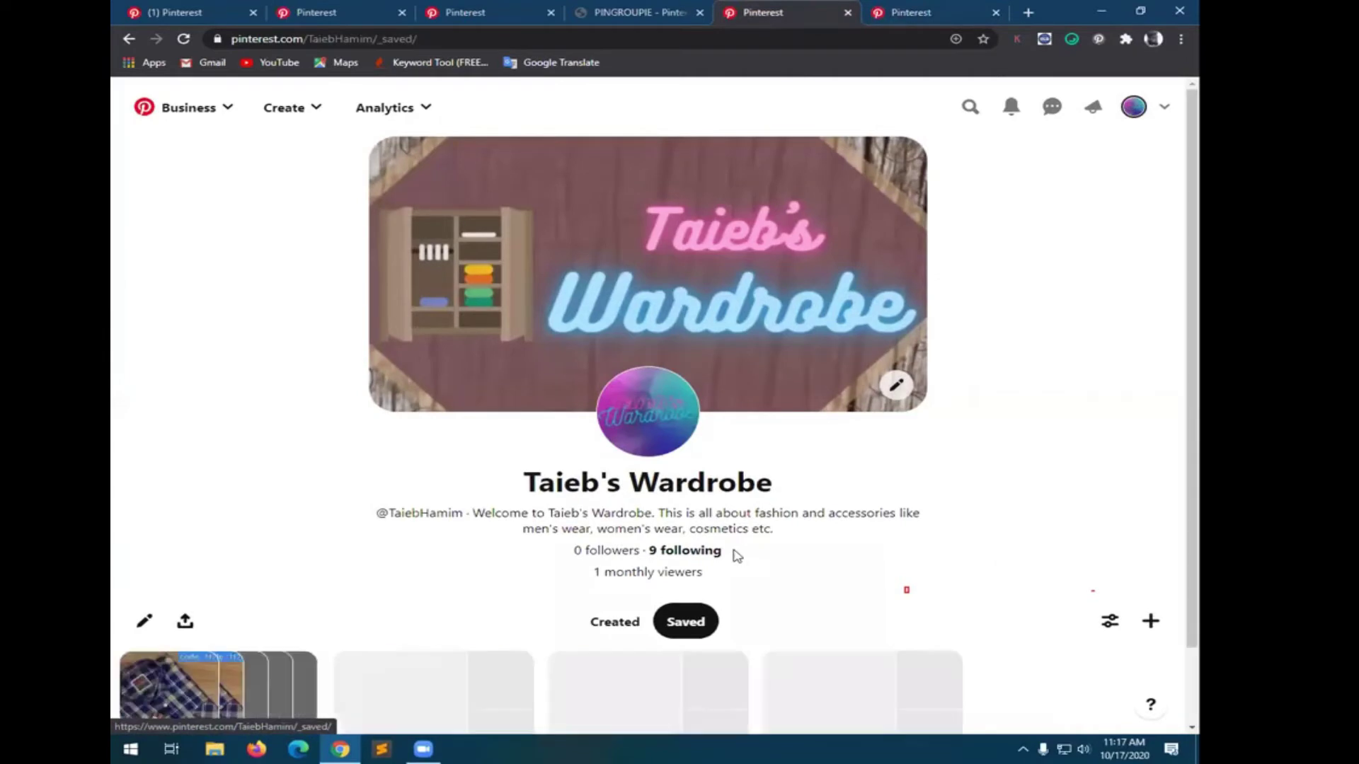
- Open the "Men's wear | TW" board and bring up the board choices for saving its second "Full sleeve T-shirt for men" pin
{"action": "scroll", "coordinate": [735, 558], "scroll_direction": "down", "scroll_amount": 1}
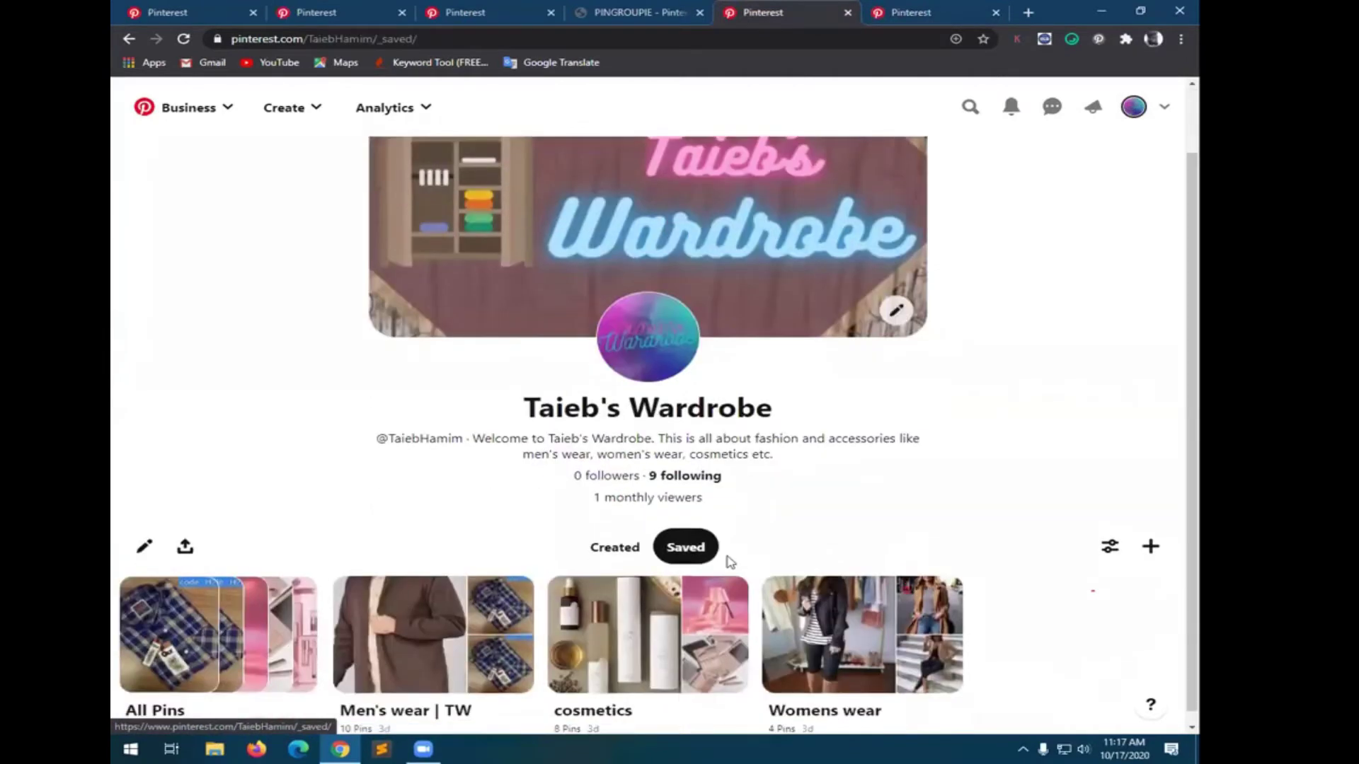
{"action": "scroll", "coordinate": [779, 573], "scroll_direction": "down", "scroll_amount": 1}
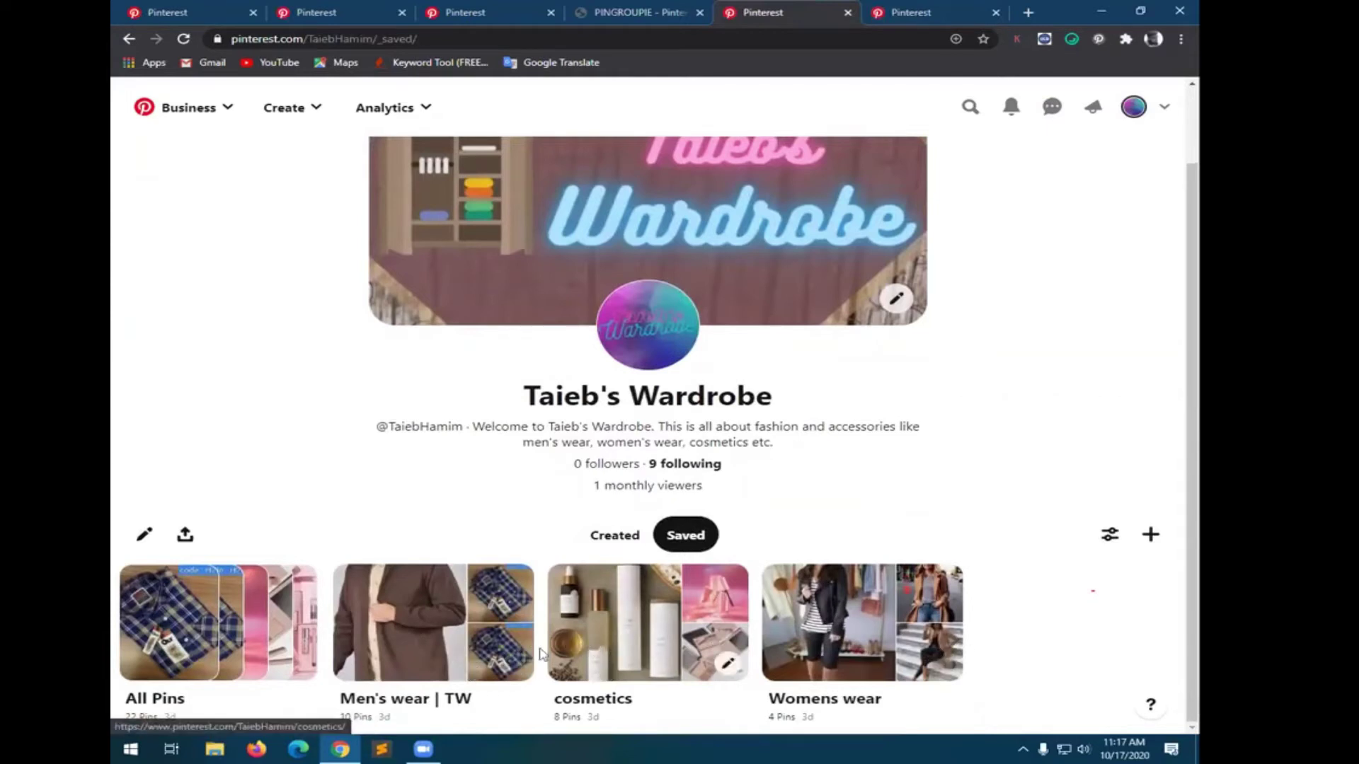
{"action": "left_click", "coordinate": [454, 622]}
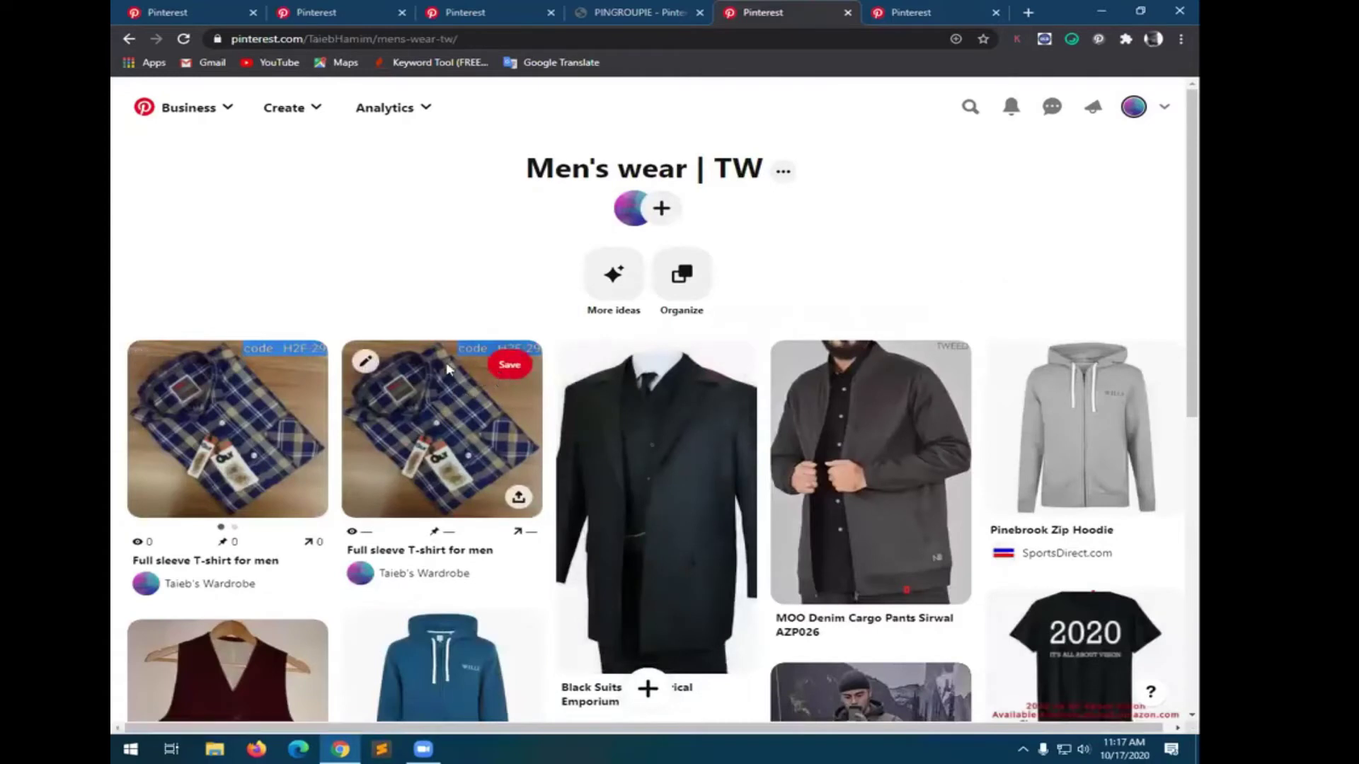
{"action": "left_click", "coordinate": [495, 364]}
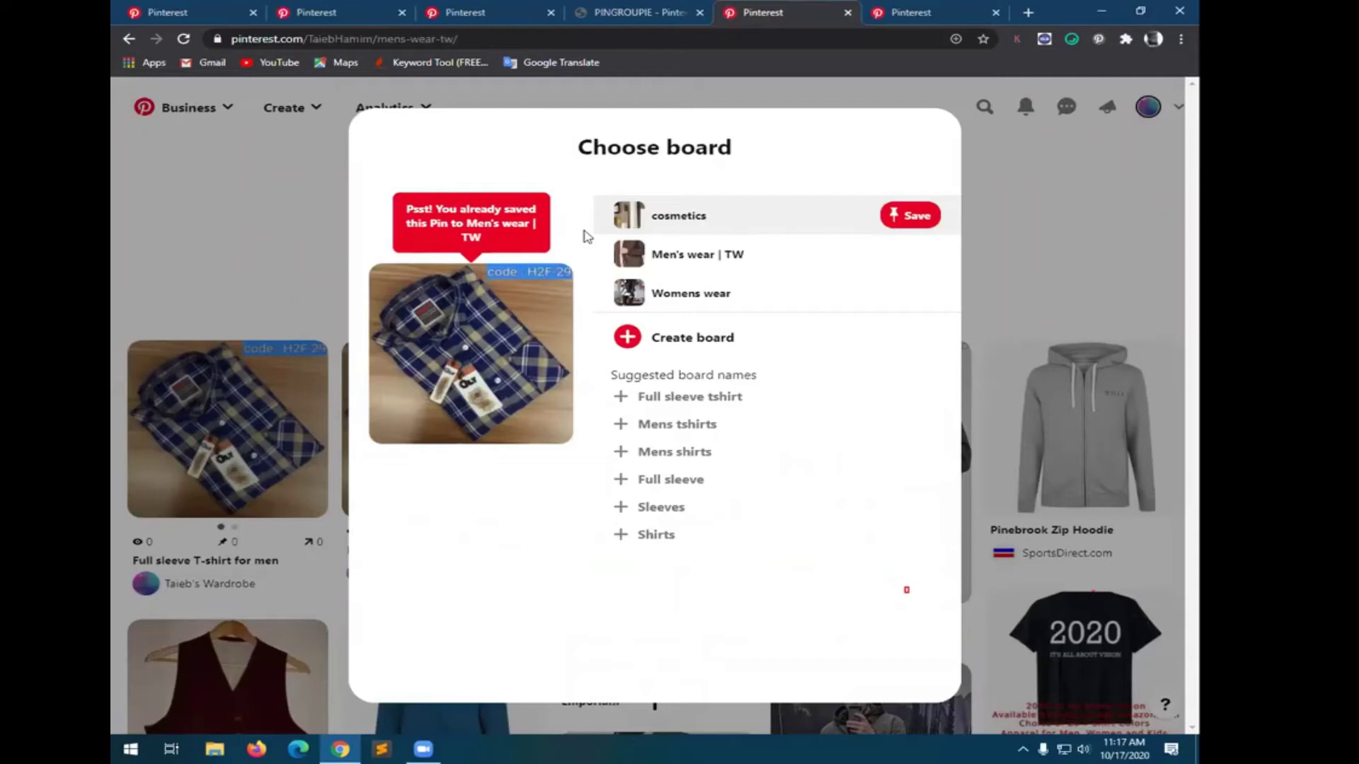
- Search Google Images for "group" in a new browser tab and look through the pictures
{"action": "left_click", "coordinate": [1028, 12]}
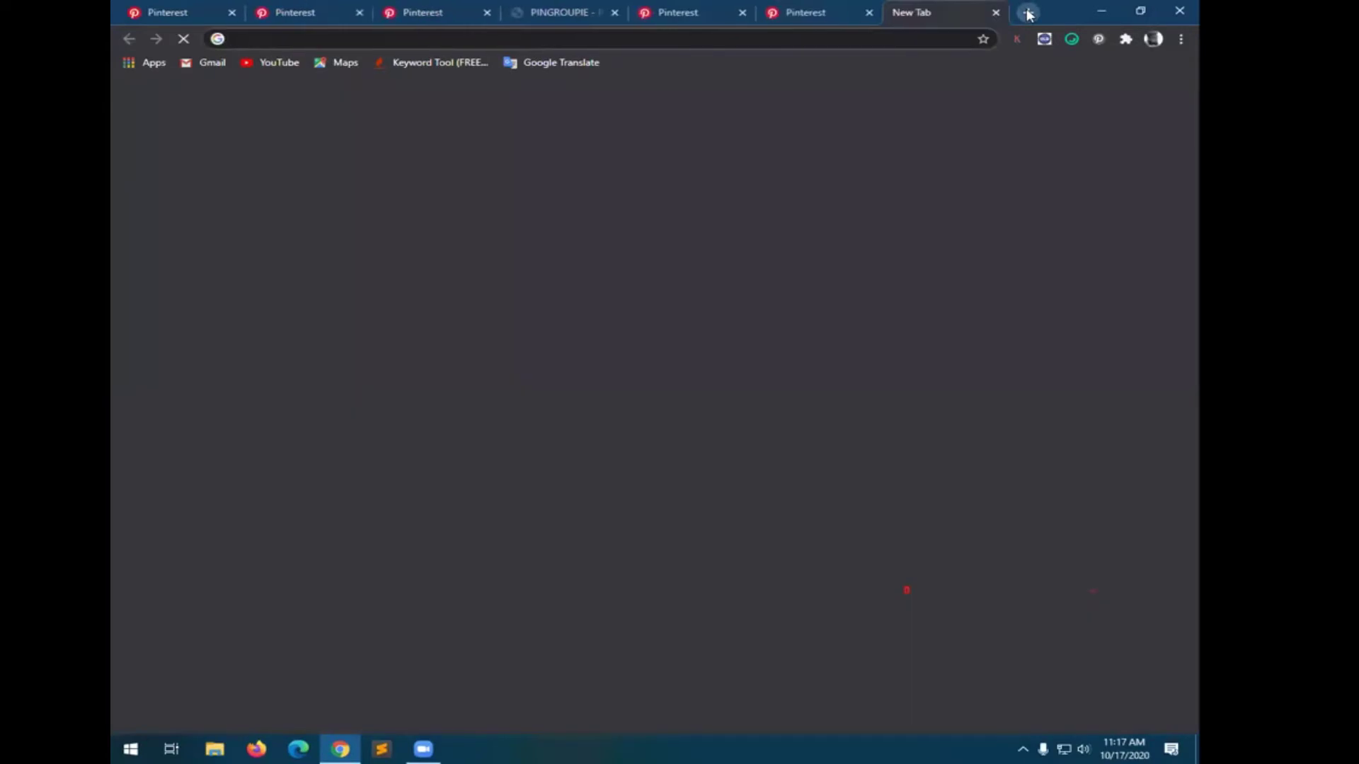
{"action": "type", "text": "gr"}
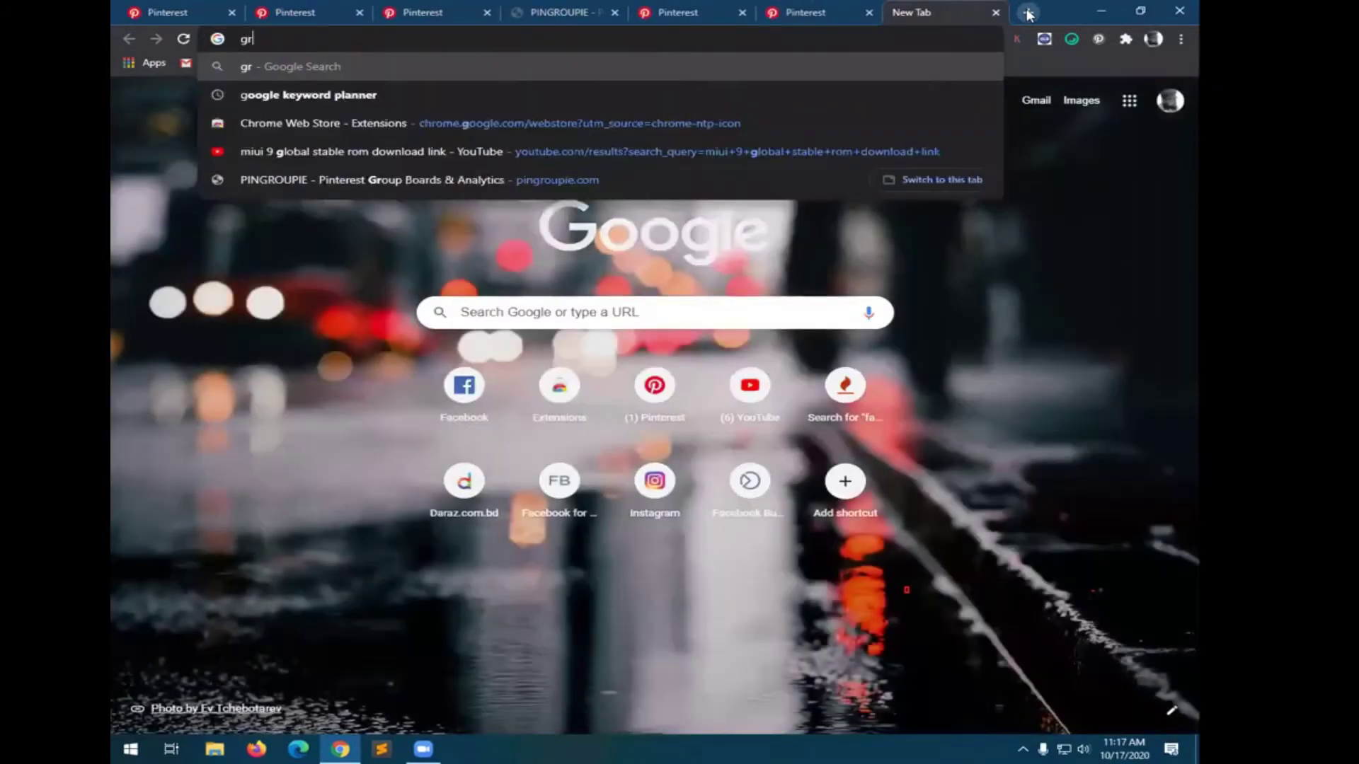
{"action": "type", "text": "oup"}
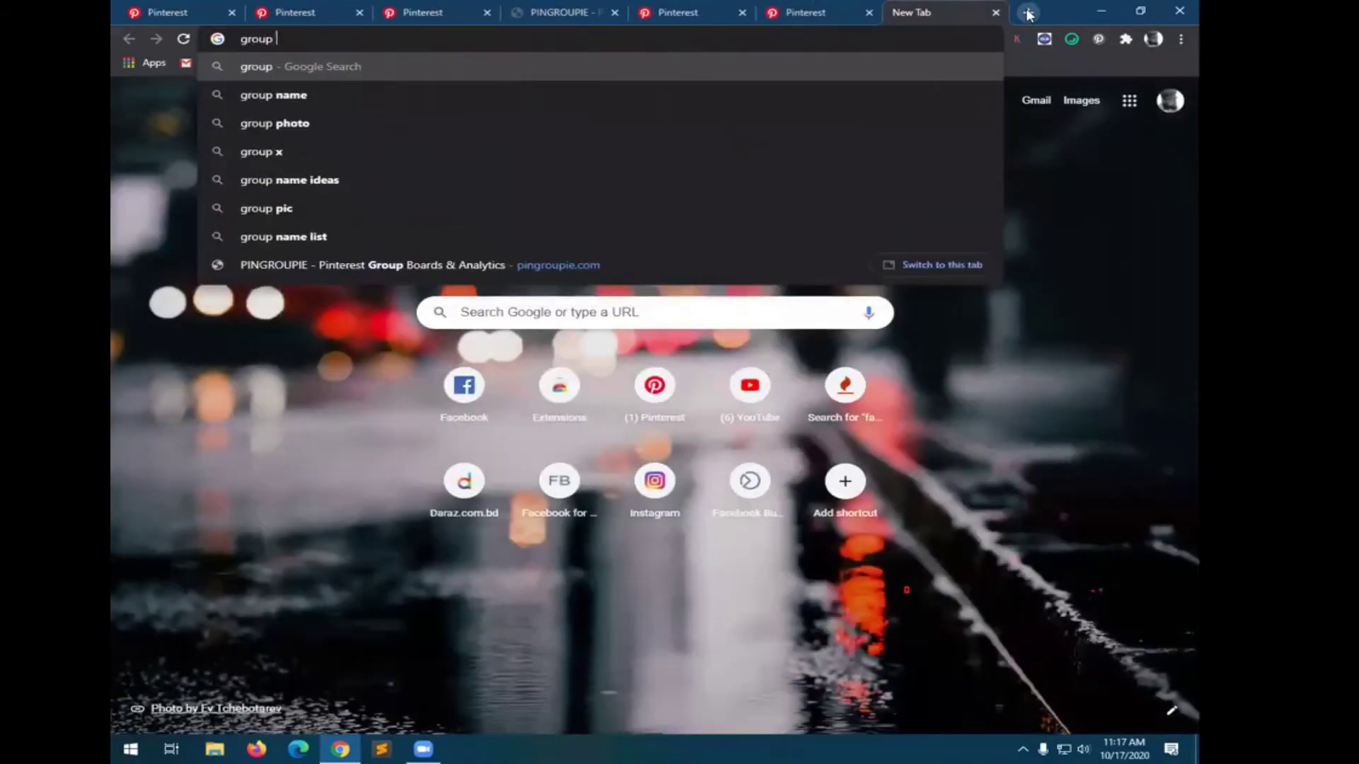
{"action": "key", "text": "Return"}
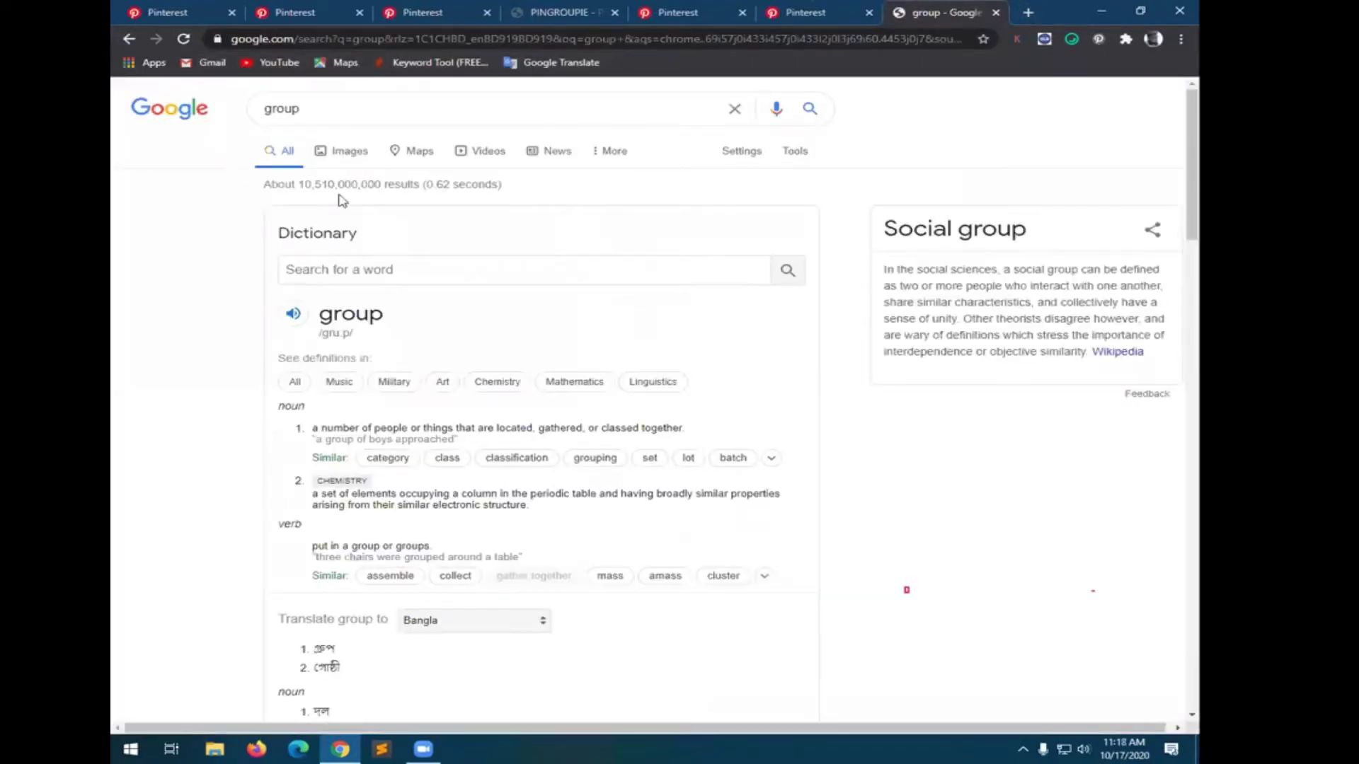
{"action": "left_click", "coordinate": [361, 152]}
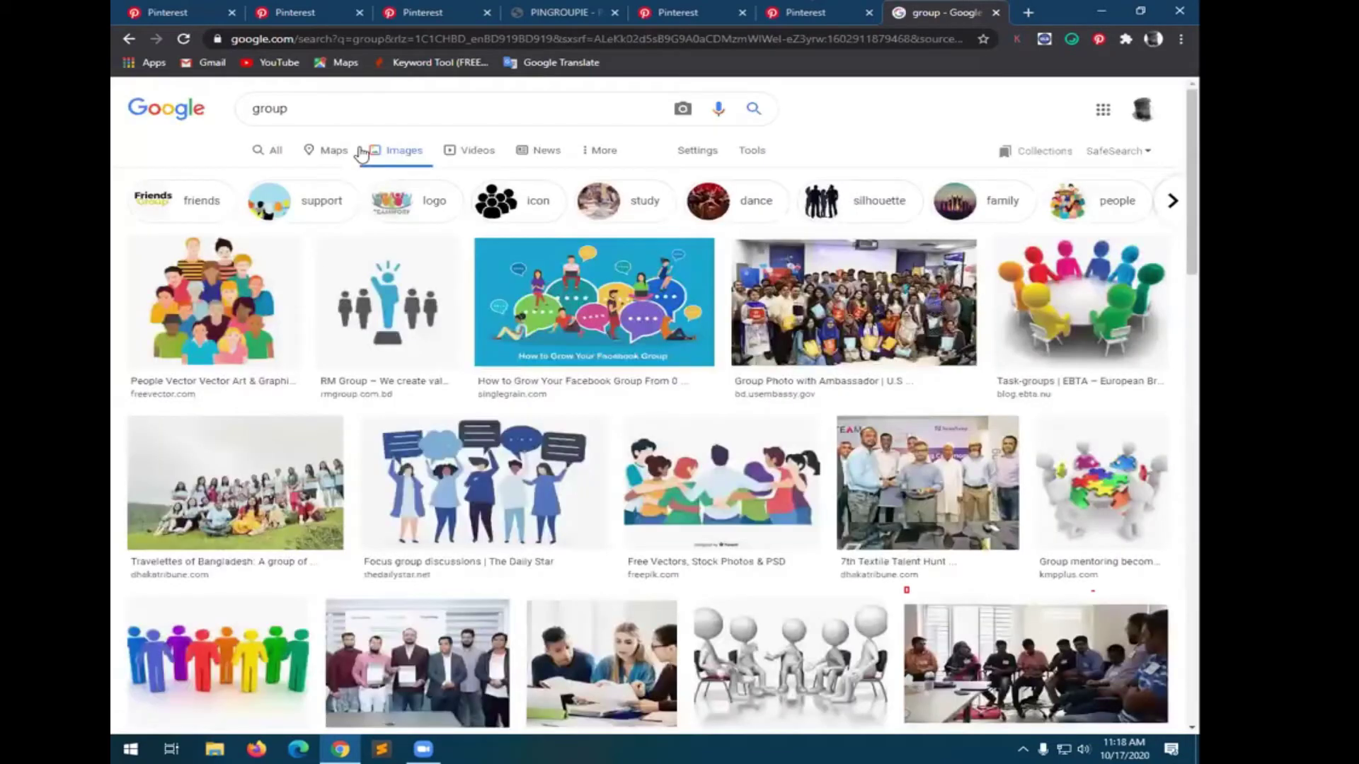
{"action": "scroll", "coordinate": [605, 515], "scroll_direction": "down", "scroll_amount": 2}
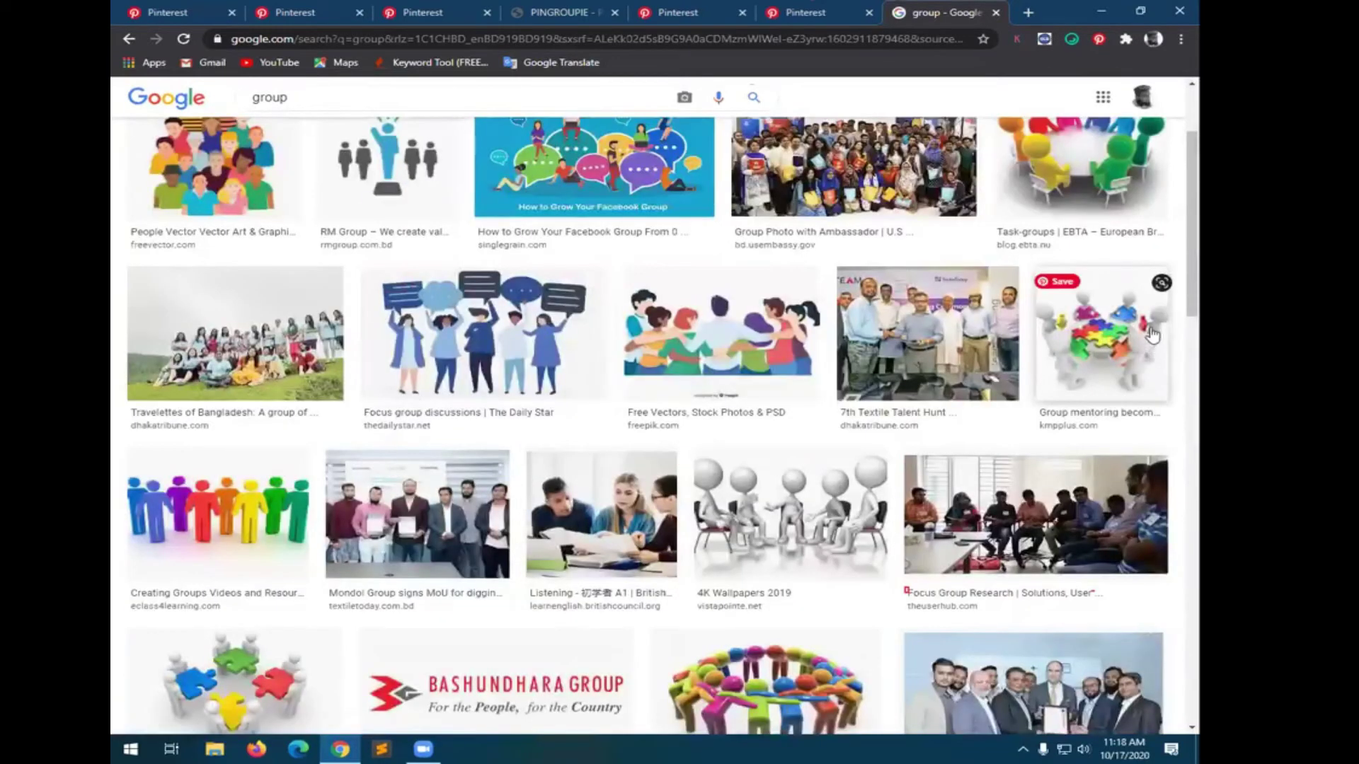
{"action": "scroll", "coordinate": [586, 394], "scroll_direction": "down", "scroll_amount": 1}
{"action": "scroll", "coordinate": [586, 394], "scroll_direction": "down", "scroll_amount": 4}
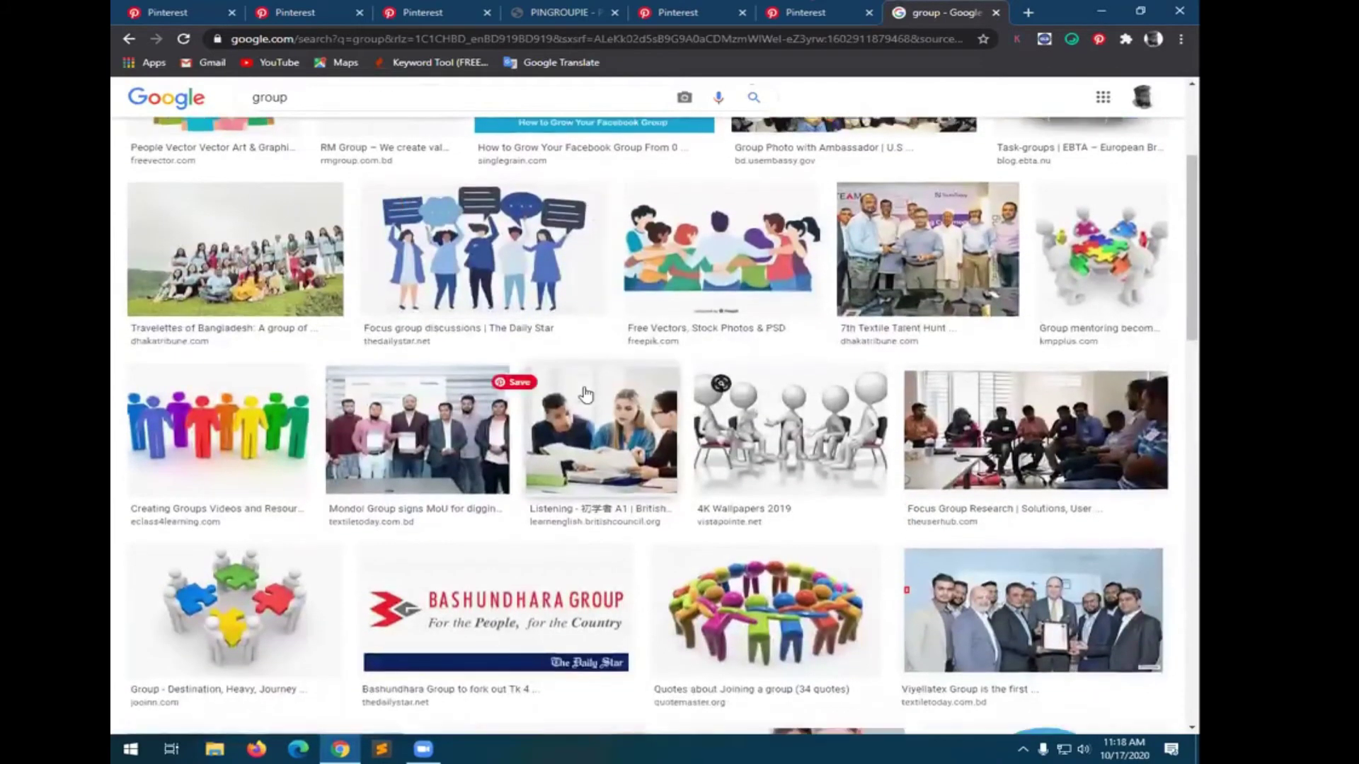
{"action": "scroll", "coordinate": [580, 400], "scroll_direction": "down", "scroll_amount": 2}
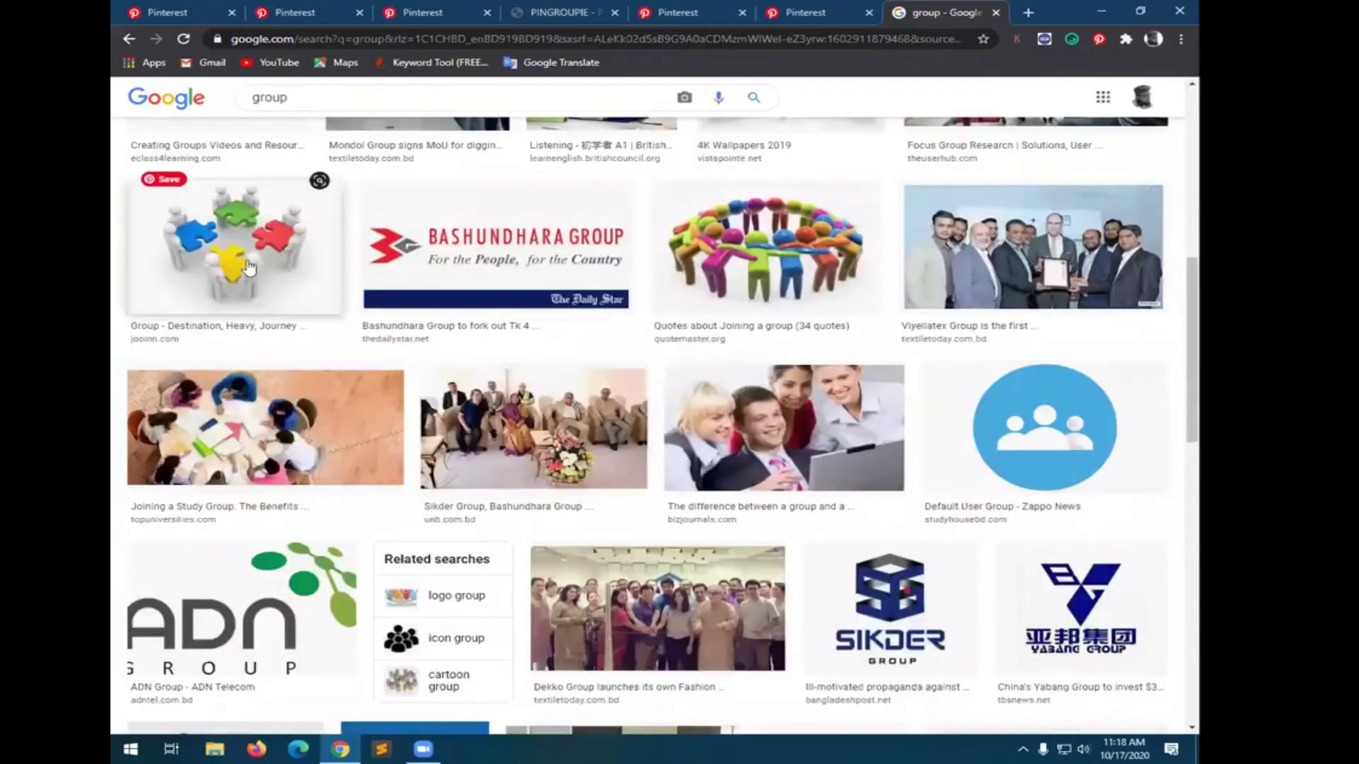
{"action": "scroll", "coordinate": [411, 343], "scroll_direction": "down", "scroll_amount": 3}
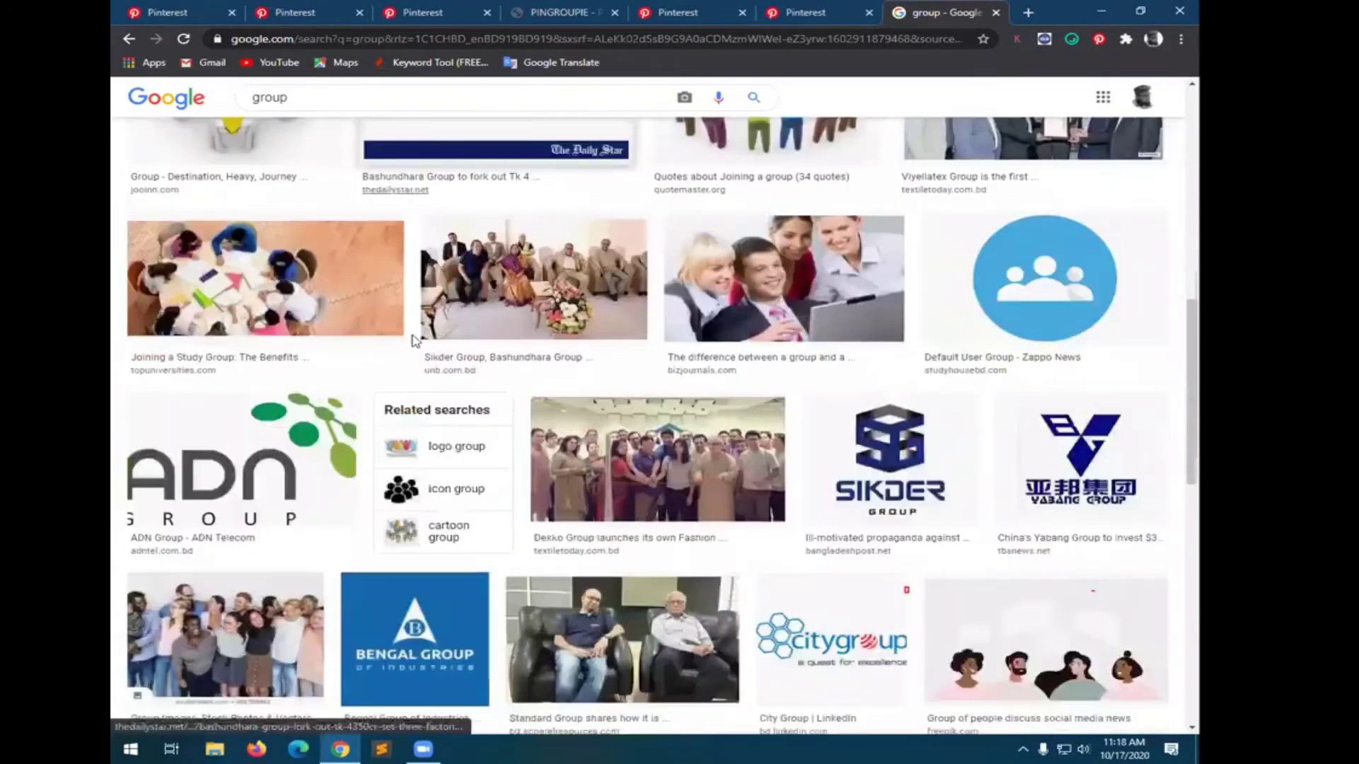
- Browse further down the "group" image results for a picture illustrating how groups work
{"action": "scroll", "coordinate": [420, 315], "scroll_direction": "down", "scroll_amount": 4}
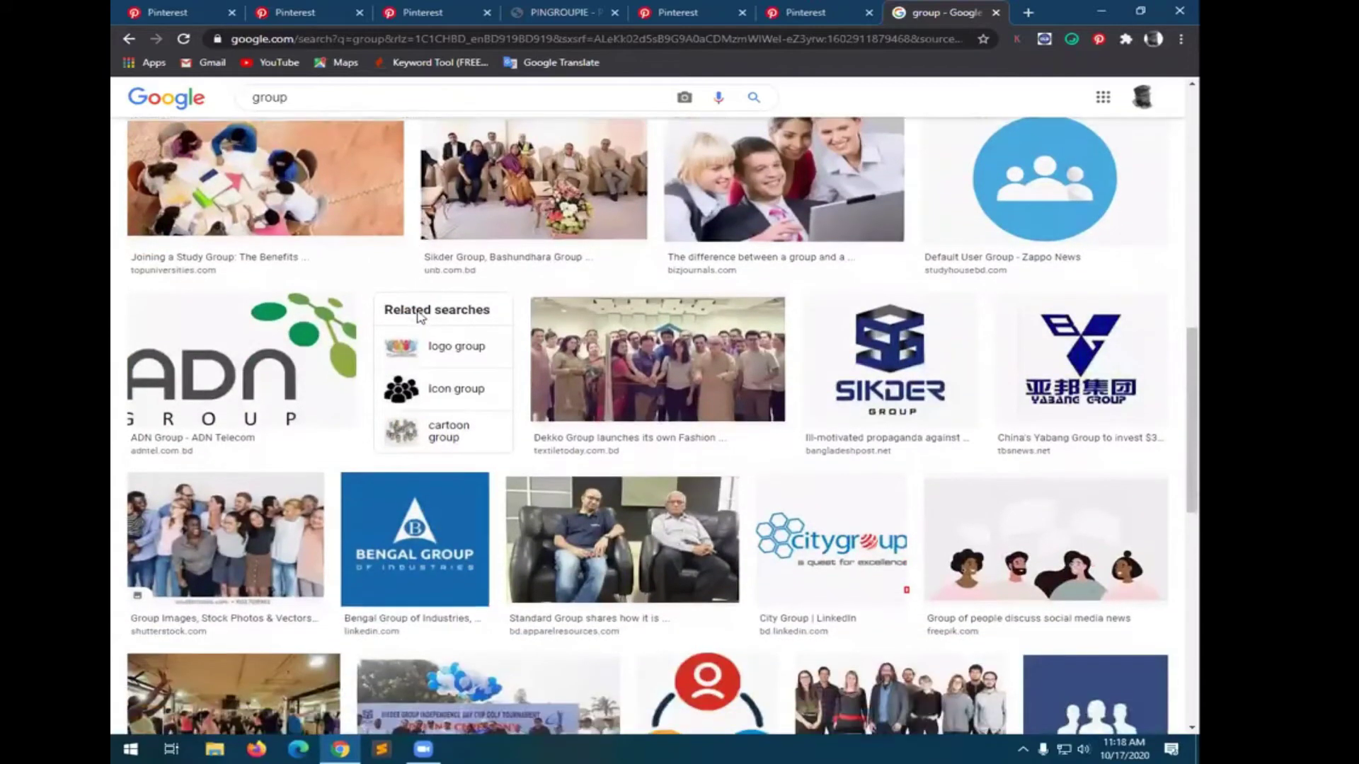
{"action": "scroll", "coordinate": [420, 319], "scroll_direction": "down", "scroll_amount": 4}
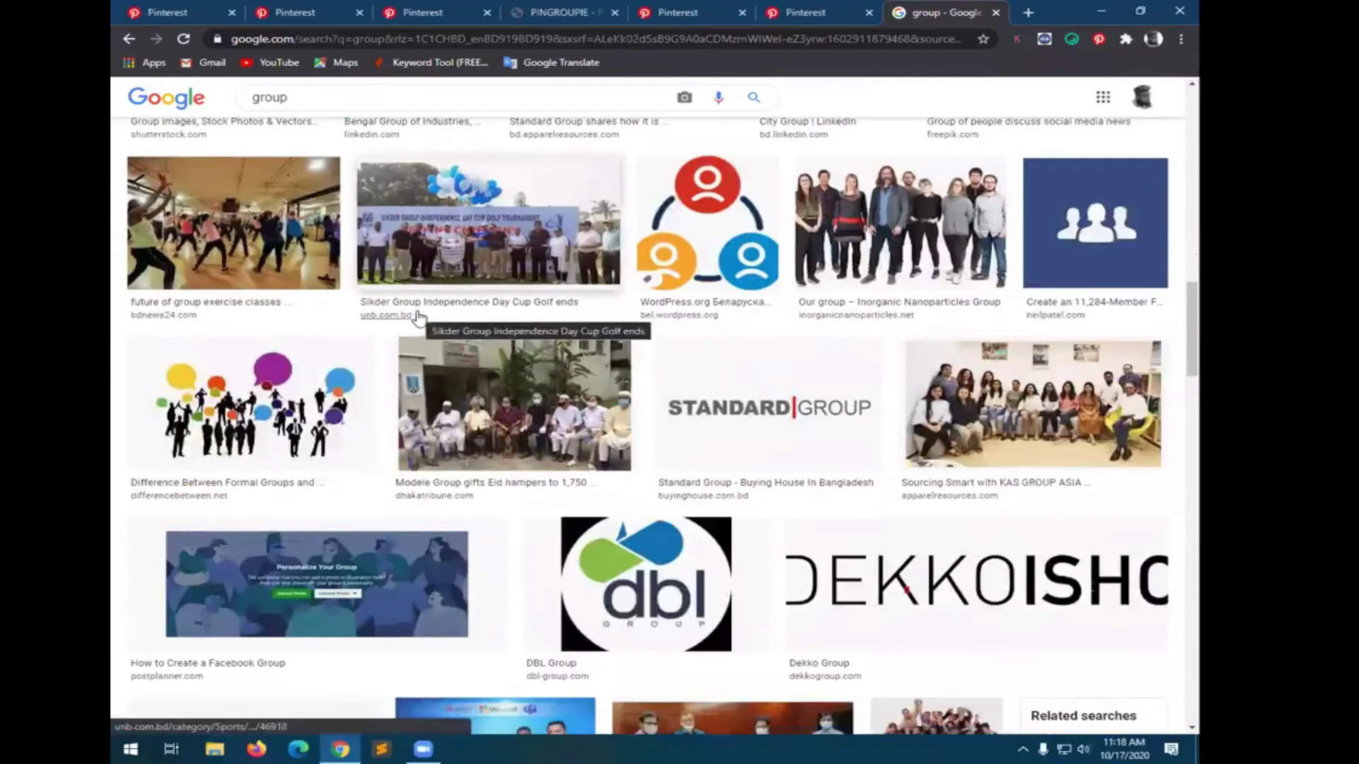
{"action": "scroll", "coordinate": [419, 319], "scroll_direction": "down", "scroll_amount": 5}
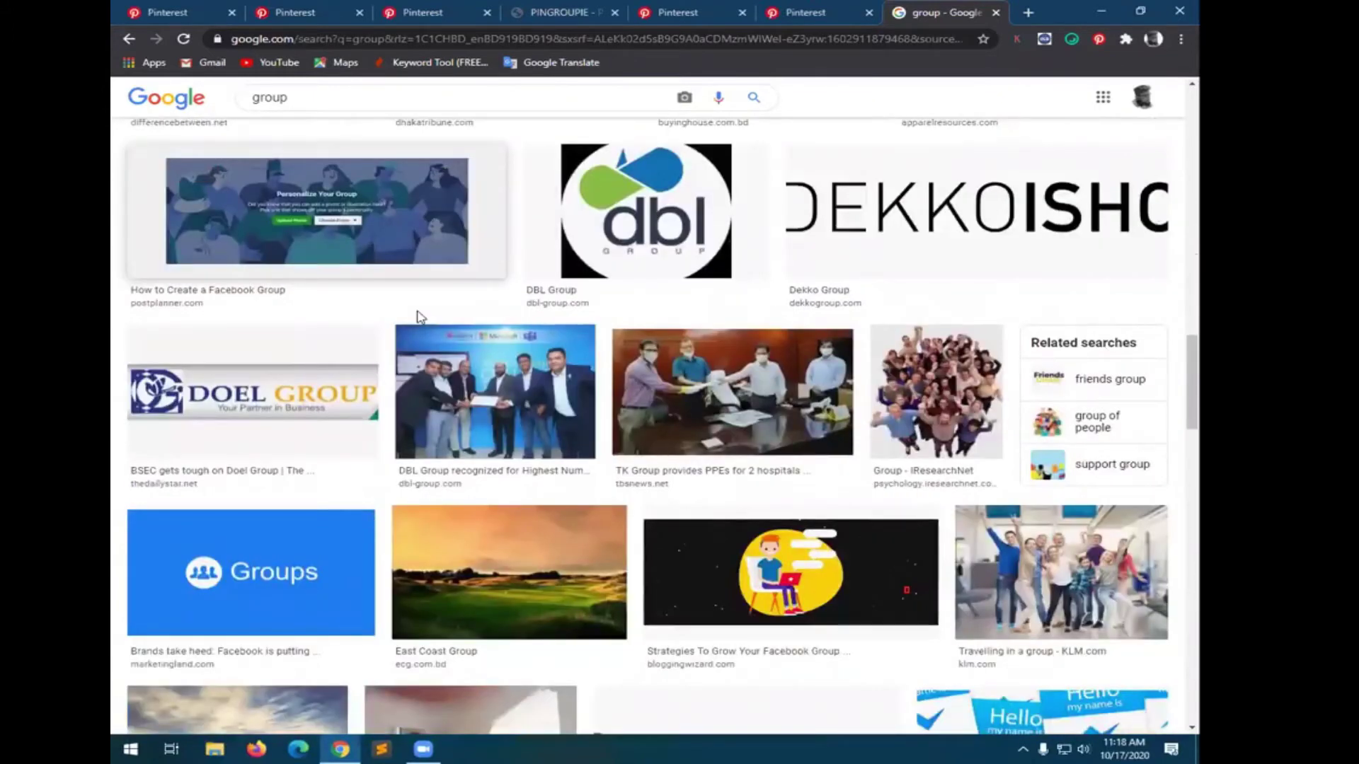
{"action": "scroll", "coordinate": [506, 382], "scroll_direction": "down", "scroll_amount": 2}
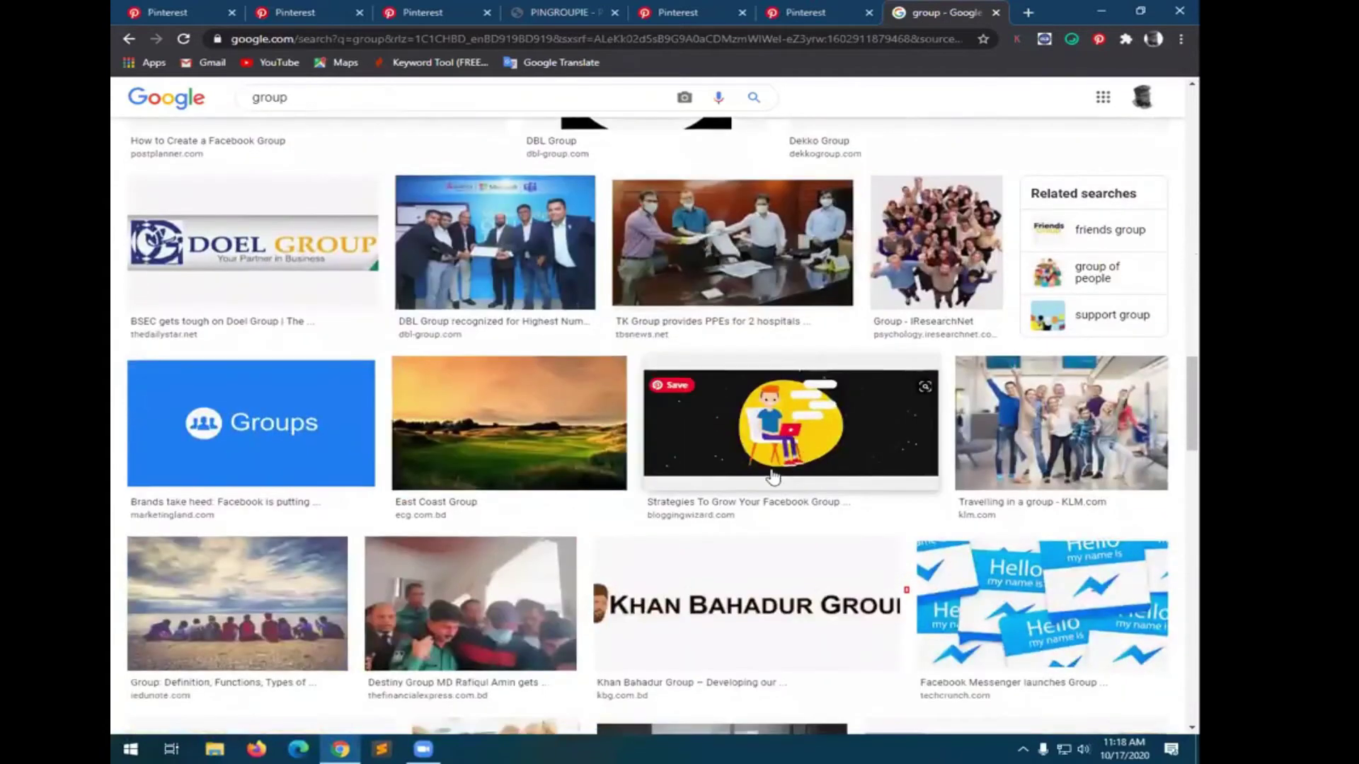
{"action": "scroll", "coordinate": [708, 488], "scroll_direction": "down", "scroll_amount": 1}
{"action": "scroll", "coordinate": [380, 432], "scroll_direction": "down", "scroll_amount": 1}
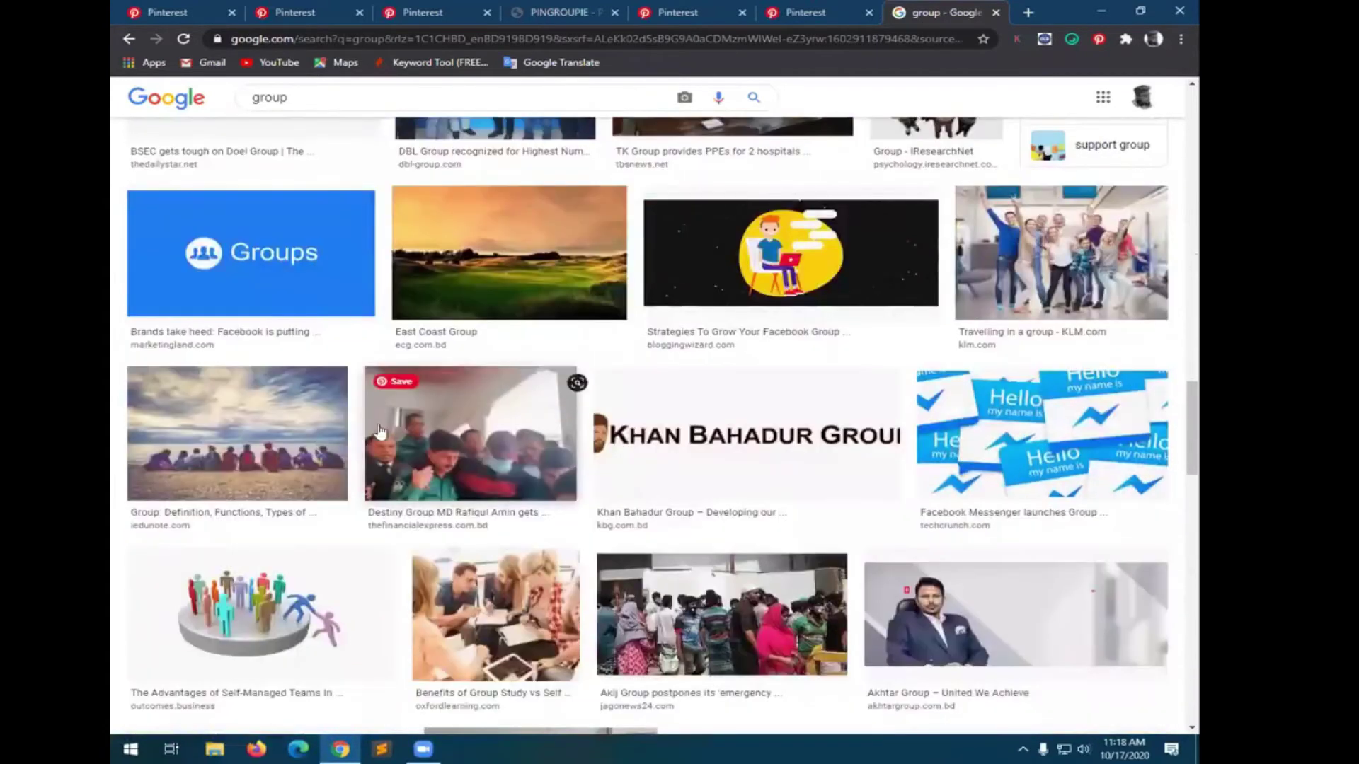
{"action": "scroll", "coordinate": [380, 431], "scroll_direction": "down", "scroll_amount": 1}
- Refine the image search to "group boards share"
{"action": "double_click", "coordinate": [325, 97]}
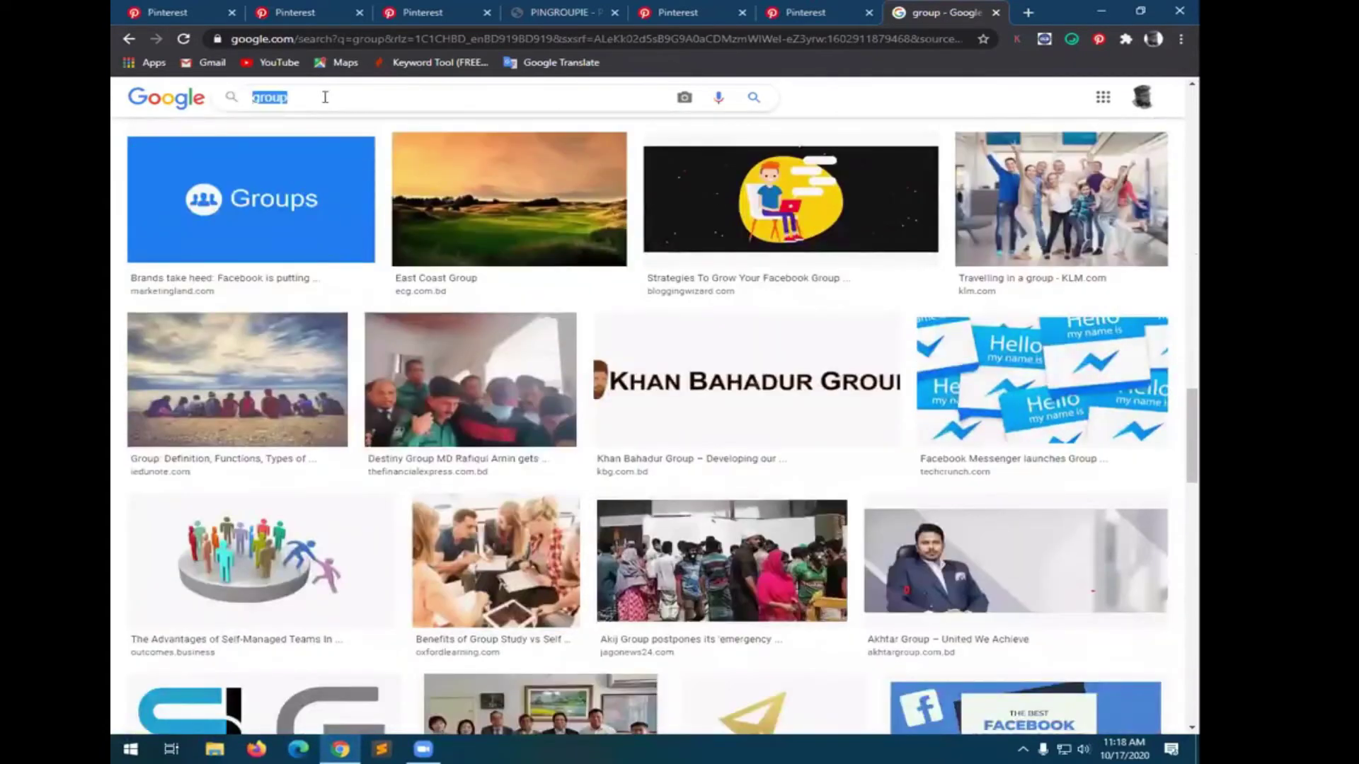
{"action": "left_click", "coordinate": [320, 97]}
{"action": "type", "text": "boards"}
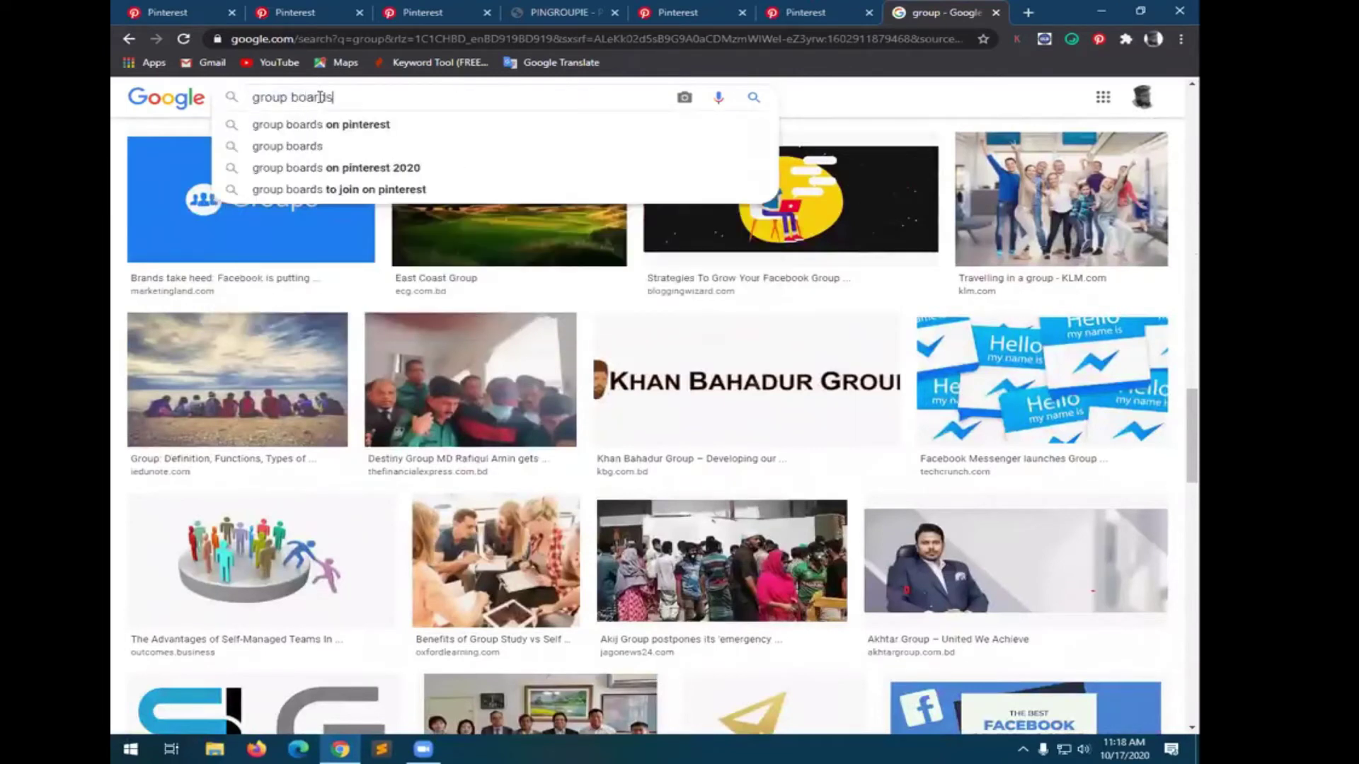
{"action": "type", "text": " s"}
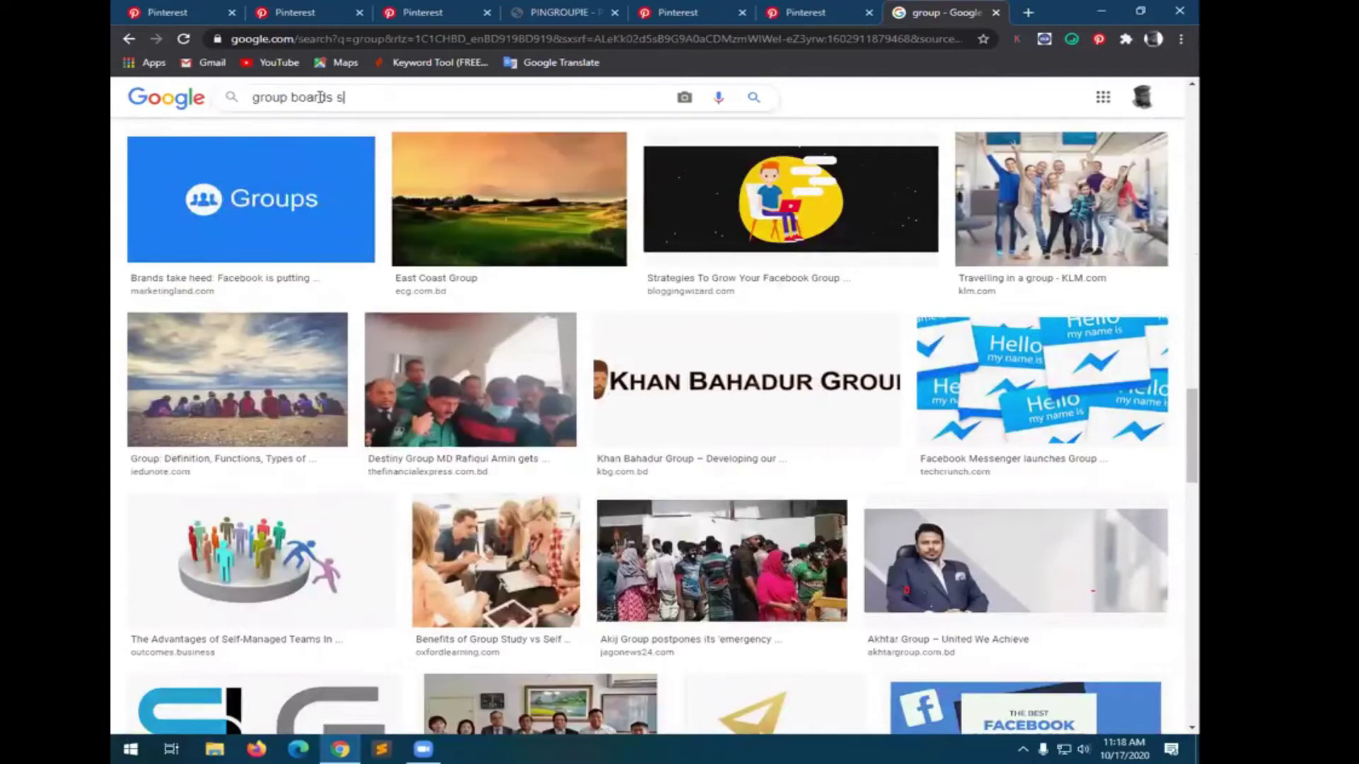
{"action": "type", "text": "hae"}
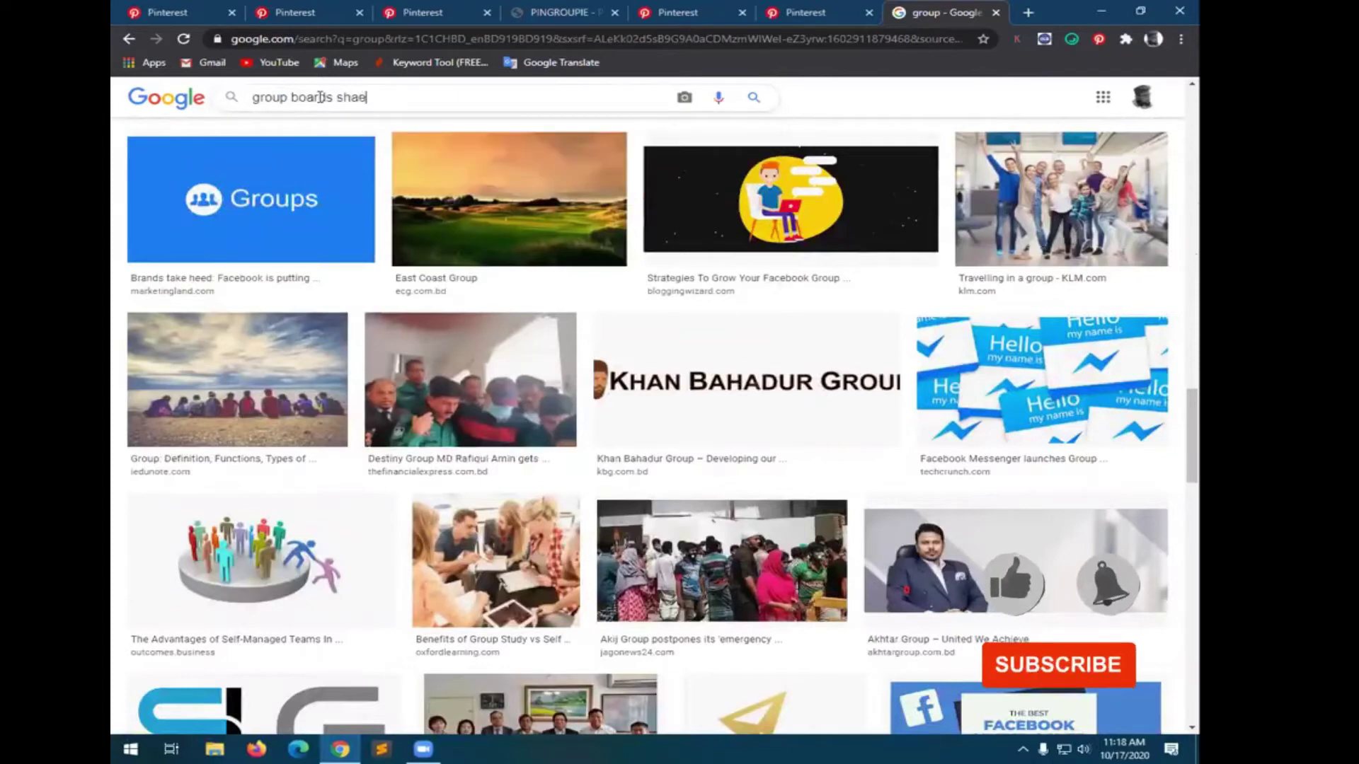
{"action": "key", "text": "Return"}
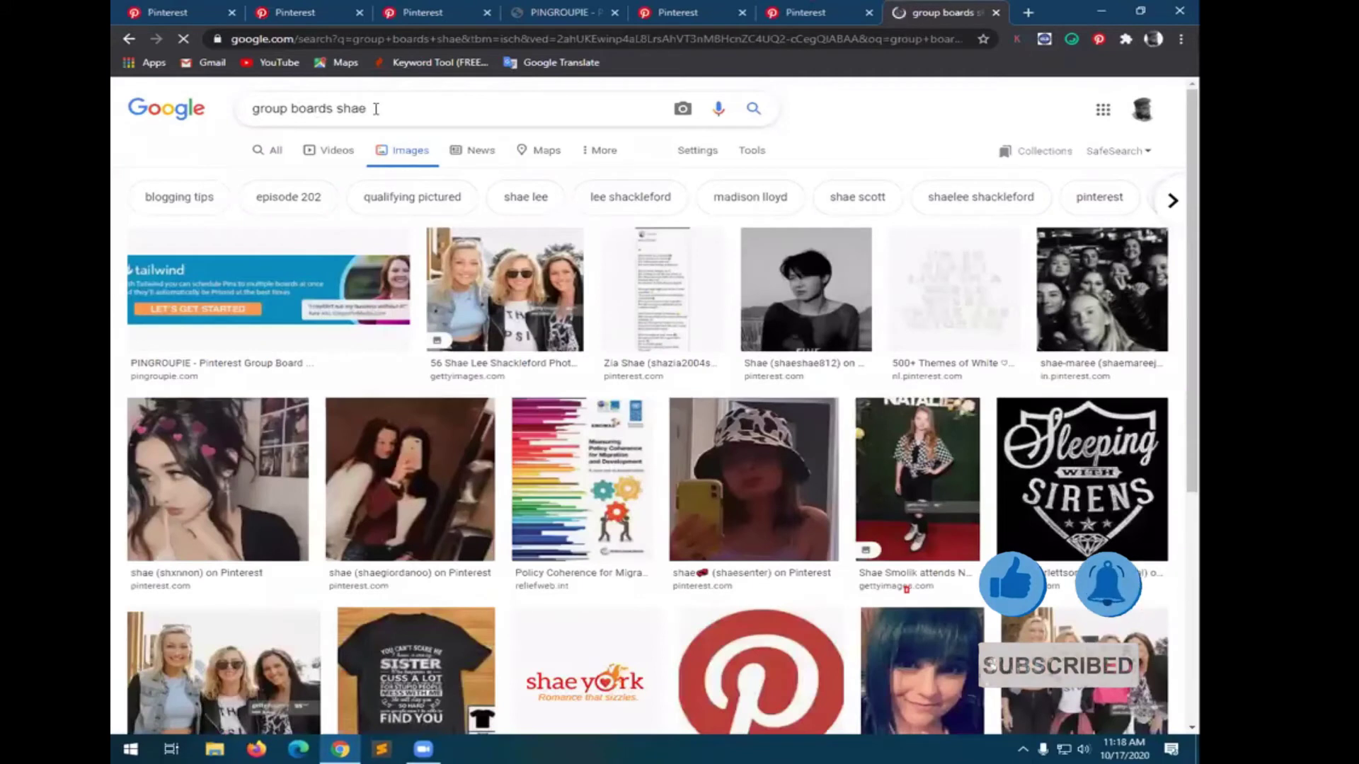
{"action": "key", "text": "BackSpace"}
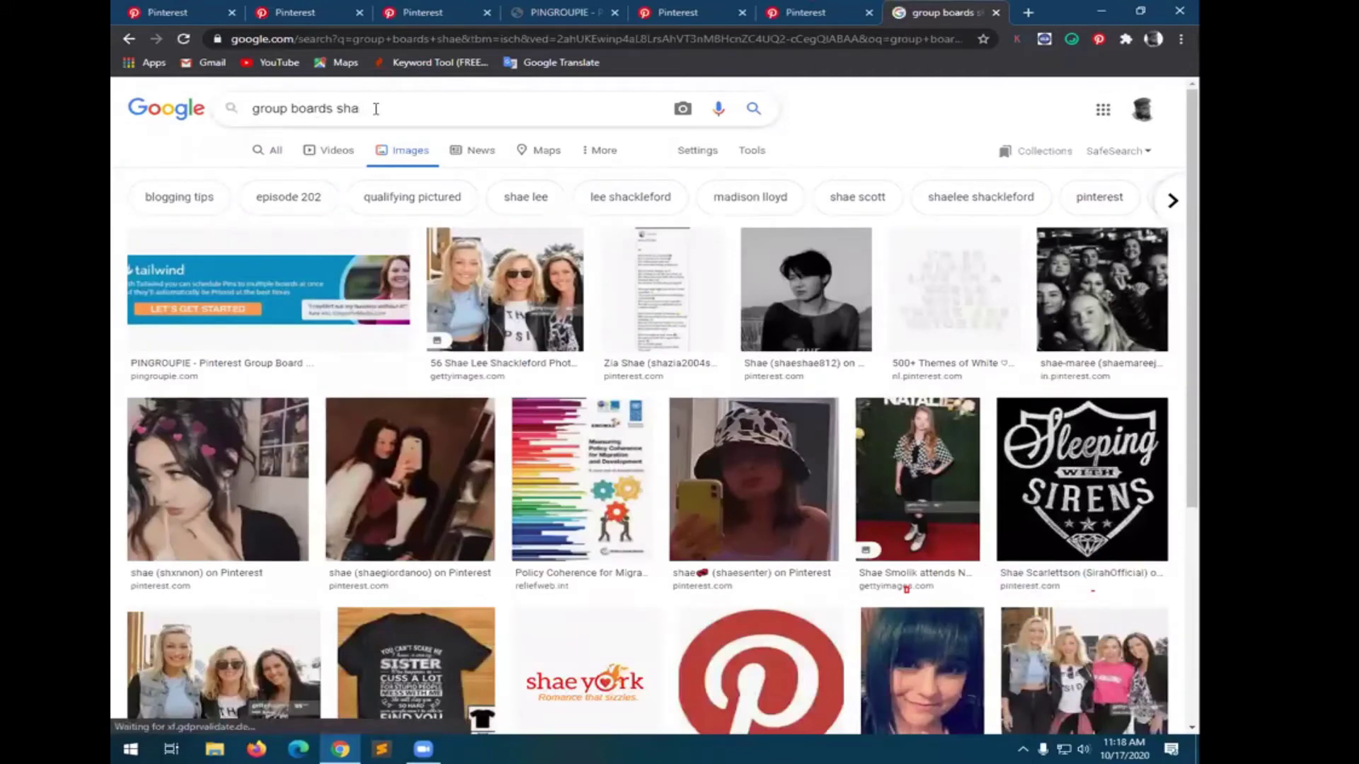
{"action": "type", "text": "re"}
{"action": "key", "text": "Return"}
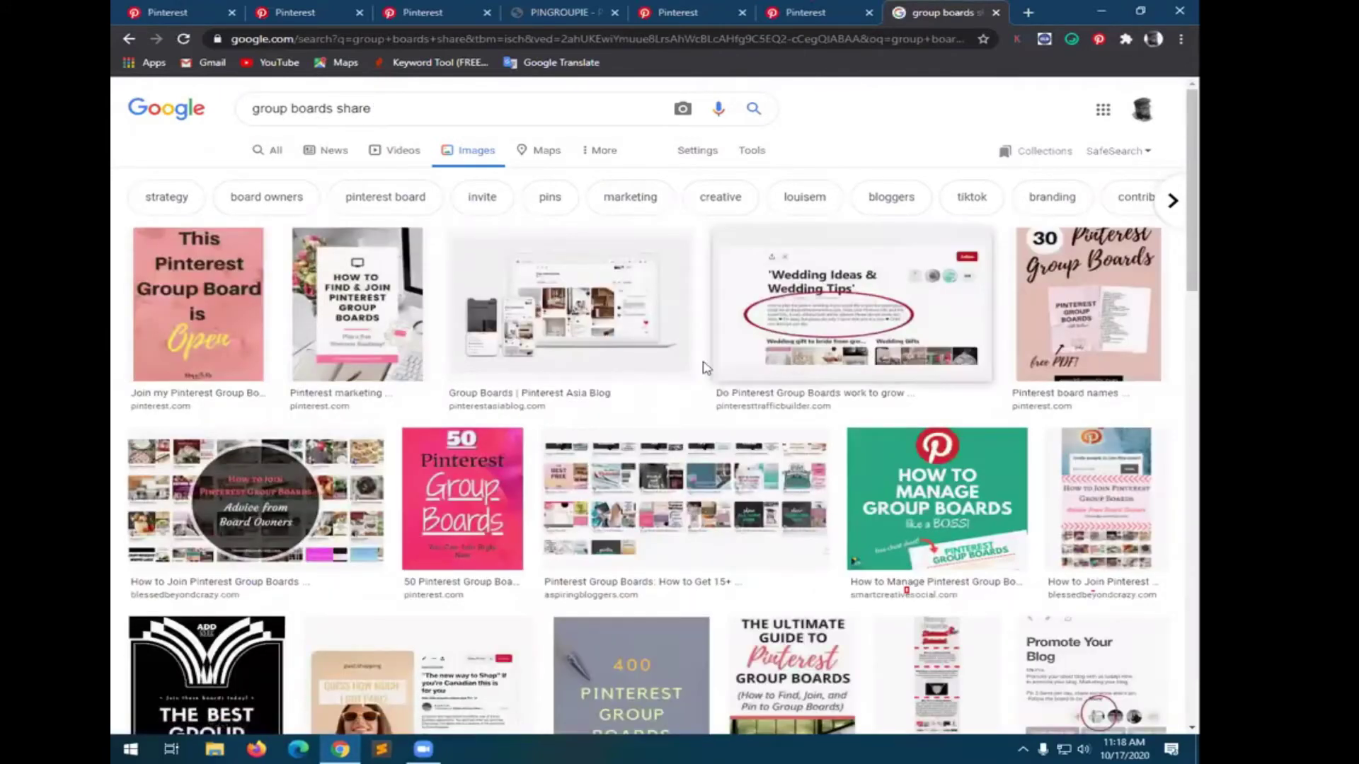
- Preview the Pinterest Asia Blog "Group Boards" image and look through the results further down for group board examples
{"action": "left_click", "coordinate": [585, 316]}
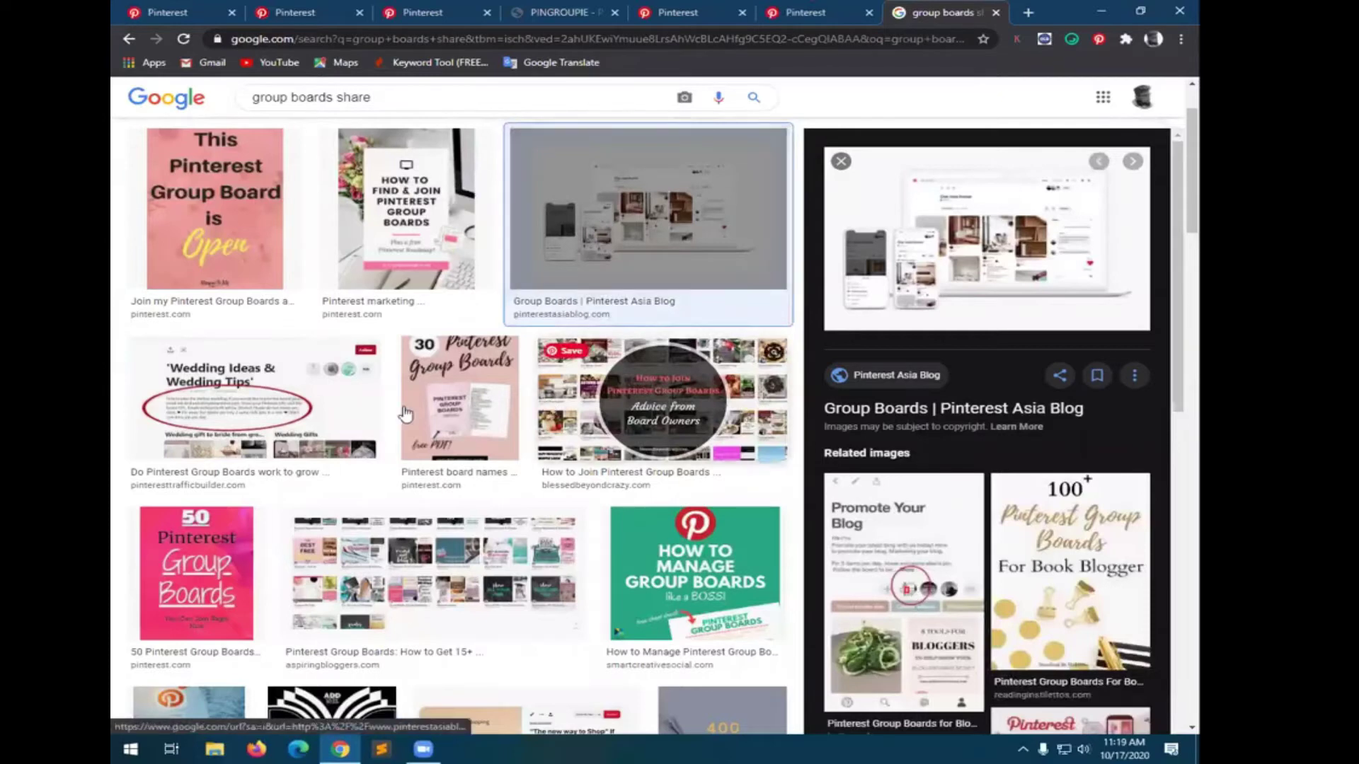
{"action": "scroll", "coordinate": [404, 415], "scroll_direction": "down", "scroll_amount": 1}
{"action": "scroll", "coordinate": [405, 415], "scroll_direction": "down", "scroll_amount": 4}
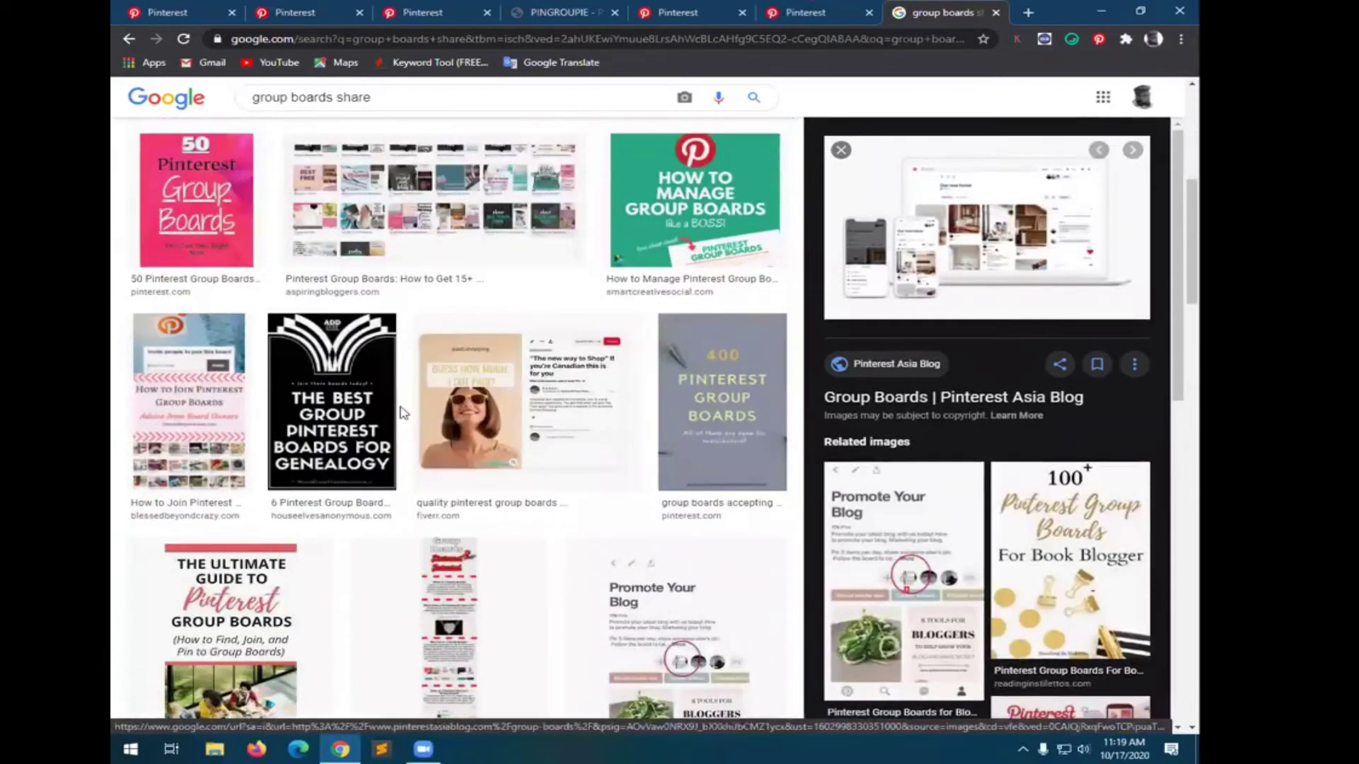
{"action": "scroll", "coordinate": [620, 573], "scroll_direction": "down", "scroll_amount": 2}
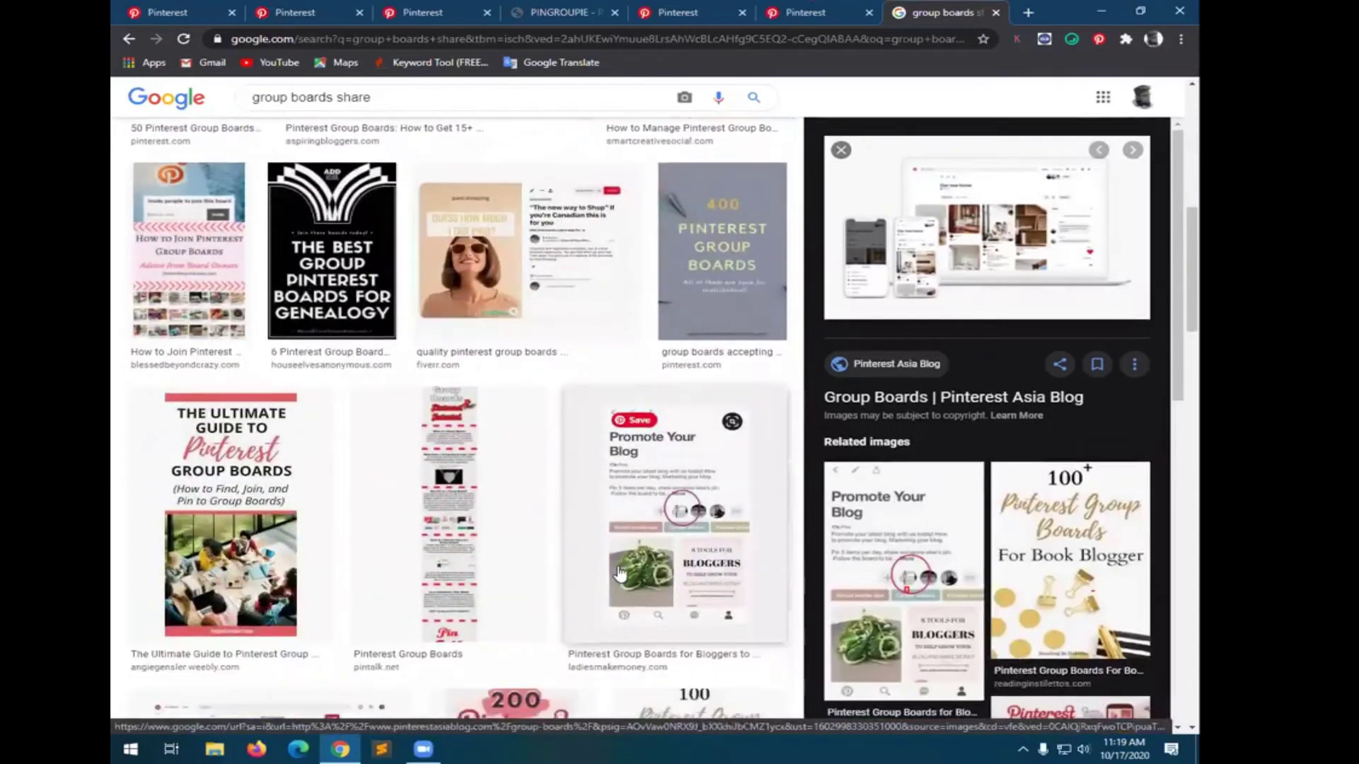
{"action": "scroll", "coordinate": [619, 573], "scroll_direction": "down", "scroll_amount": 4}
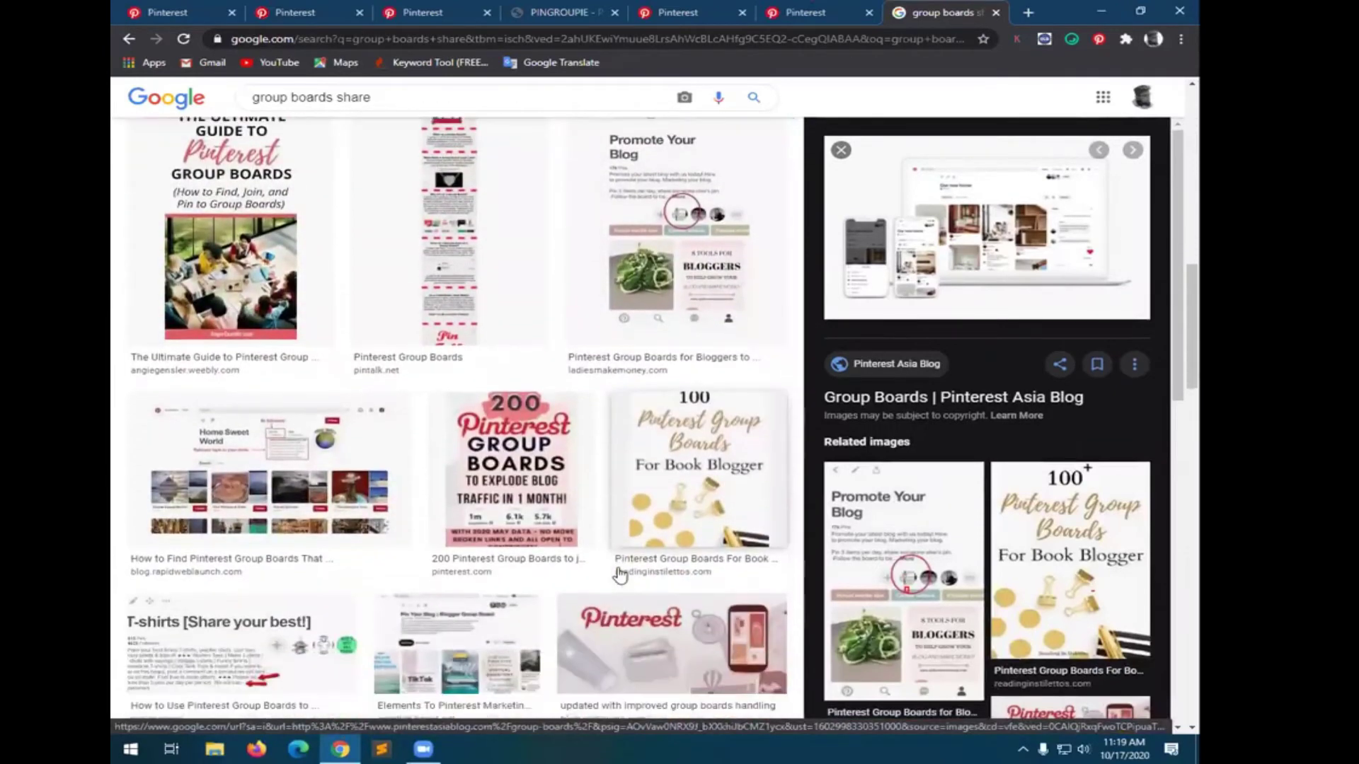
{"action": "scroll", "coordinate": [619, 574], "scroll_direction": "down", "scroll_amount": 2}
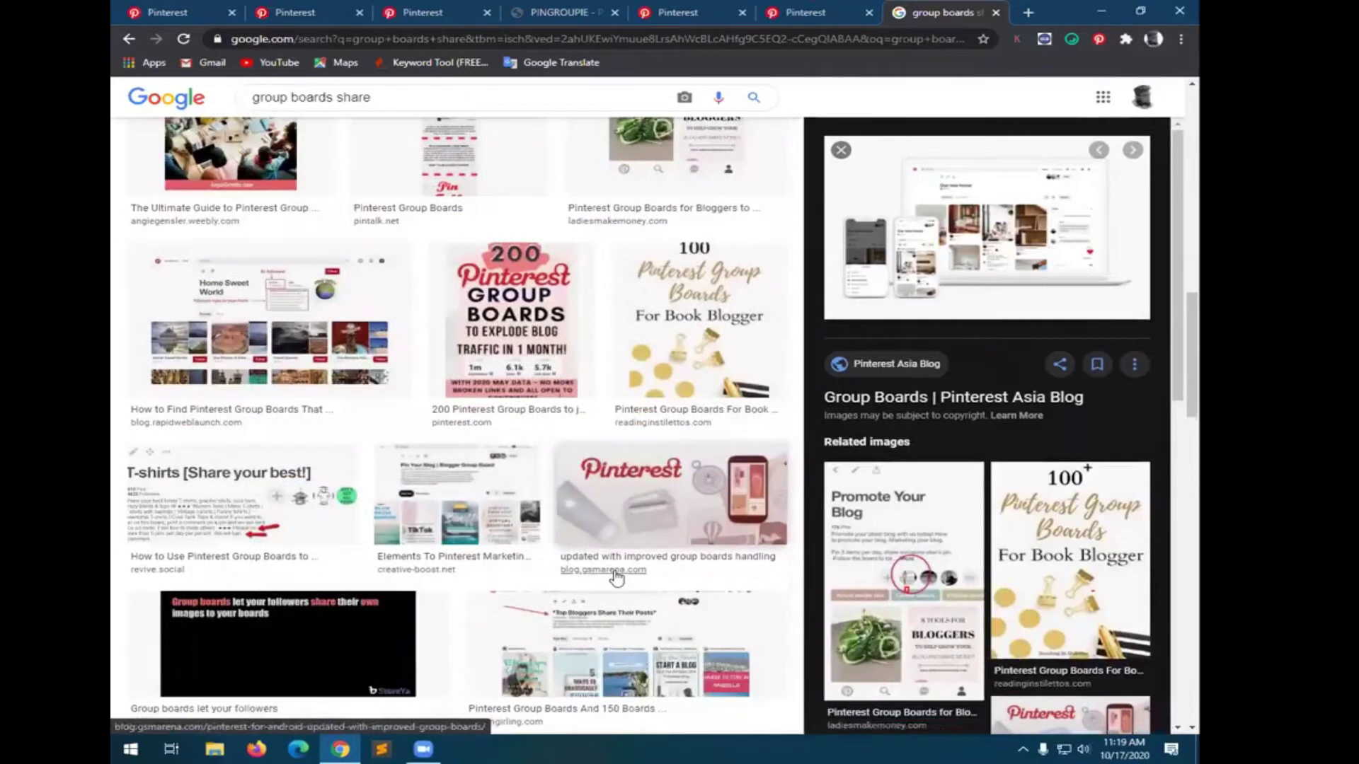
{"action": "scroll", "coordinate": [617, 577], "scroll_direction": "down", "scroll_amount": 2}
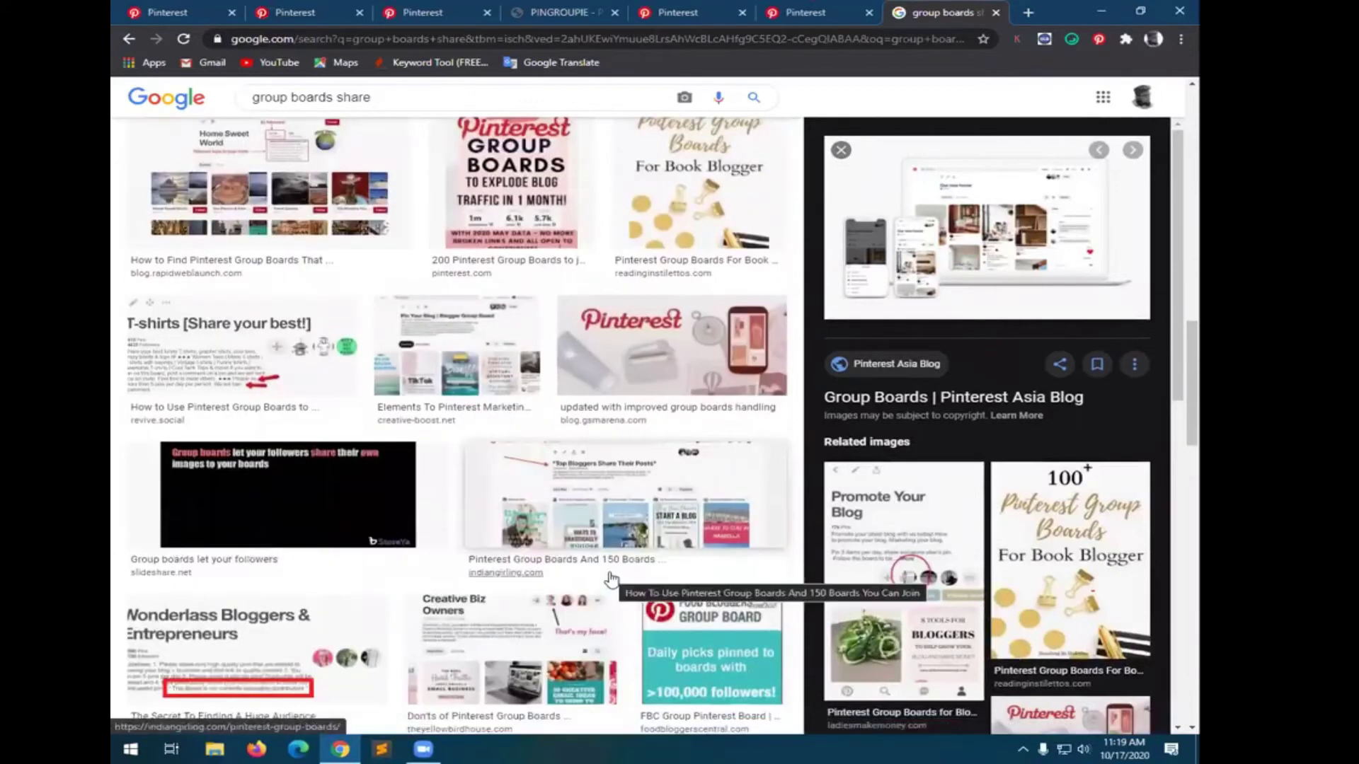
- Preview the Indian Girling image of the "Top Bloggers Share Their Posts" board and examine the group board results below it
{"action": "left_click", "coordinate": [737, 457]}
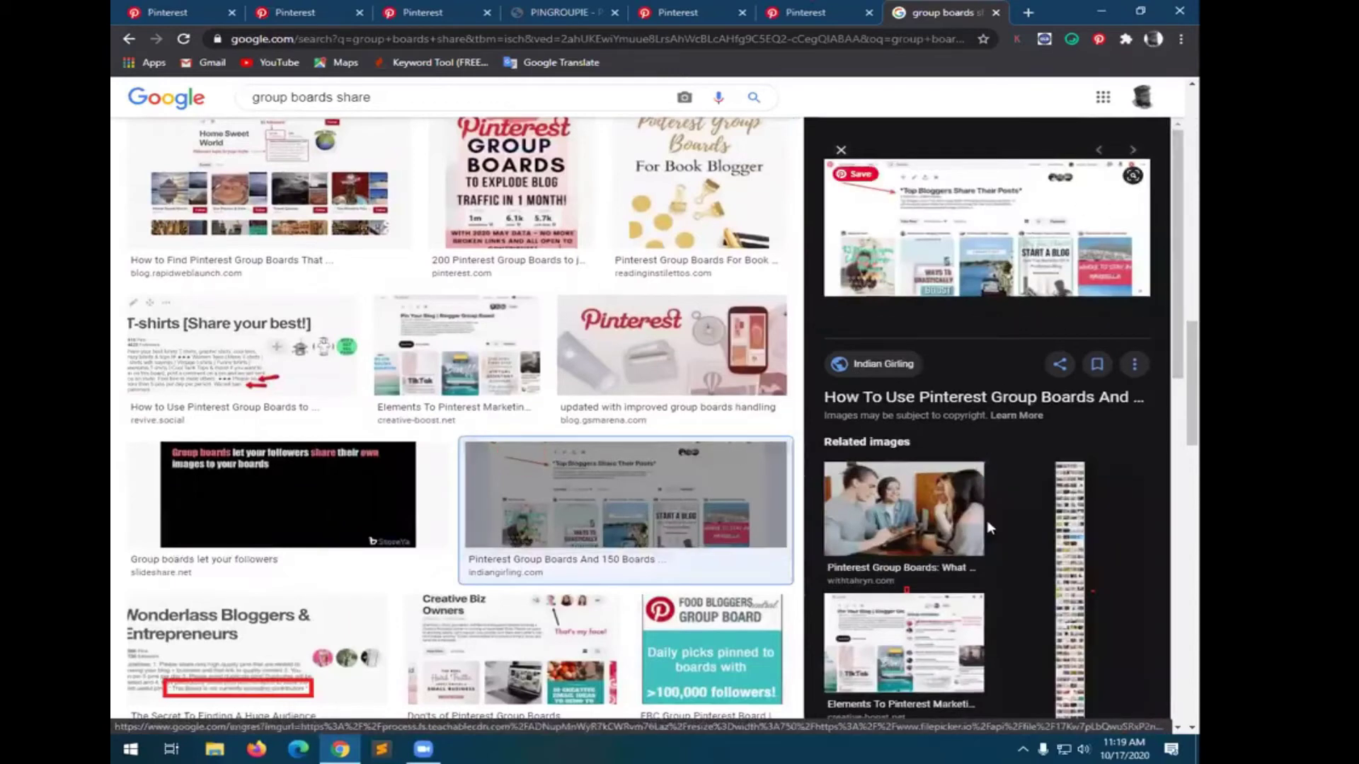
{"action": "scroll", "coordinate": [488, 541], "scroll_direction": "down", "scroll_amount": 2}
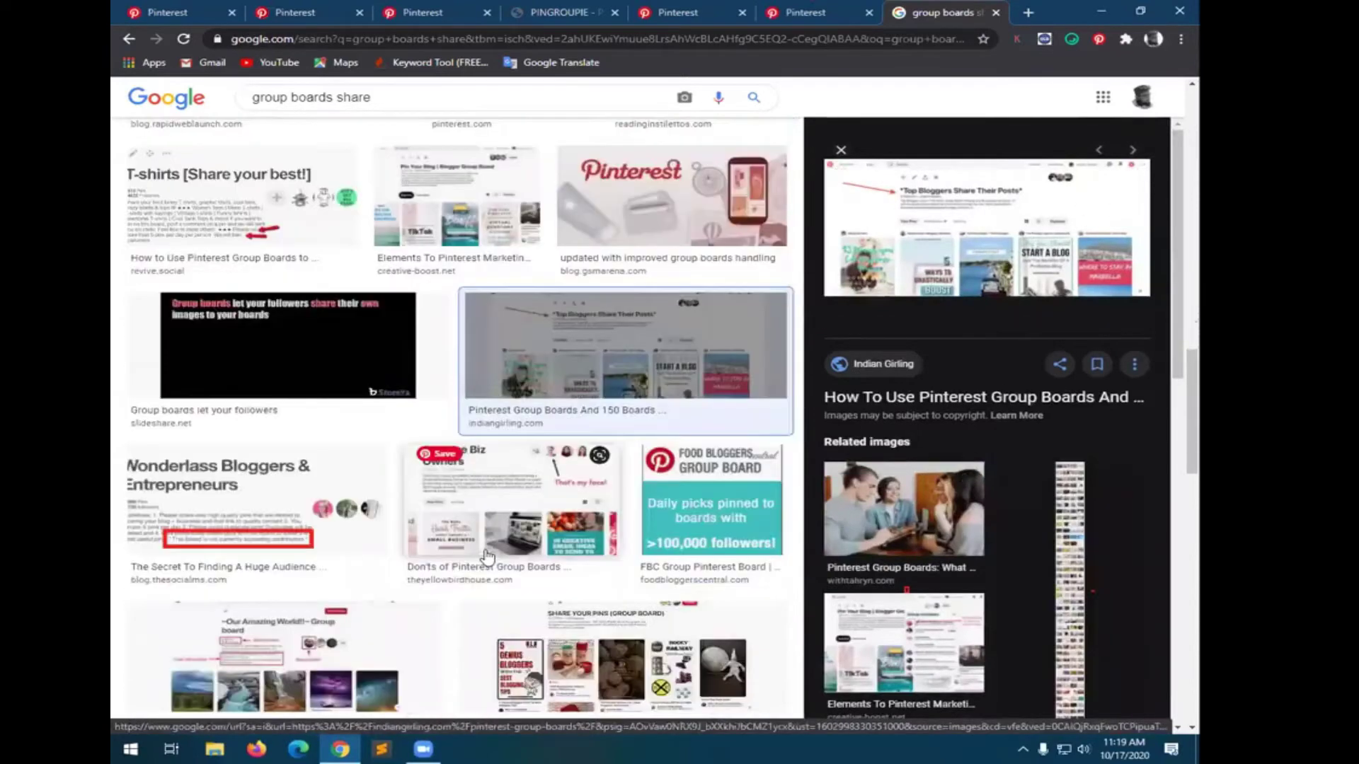
{"action": "scroll", "coordinate": [487, 555], "scroll_direction": "down", "scroll_amount": 1}
{"action": "scroll", "coordinate": [487, 555], "scroll_direction": "down", "scroll_amount": 2}
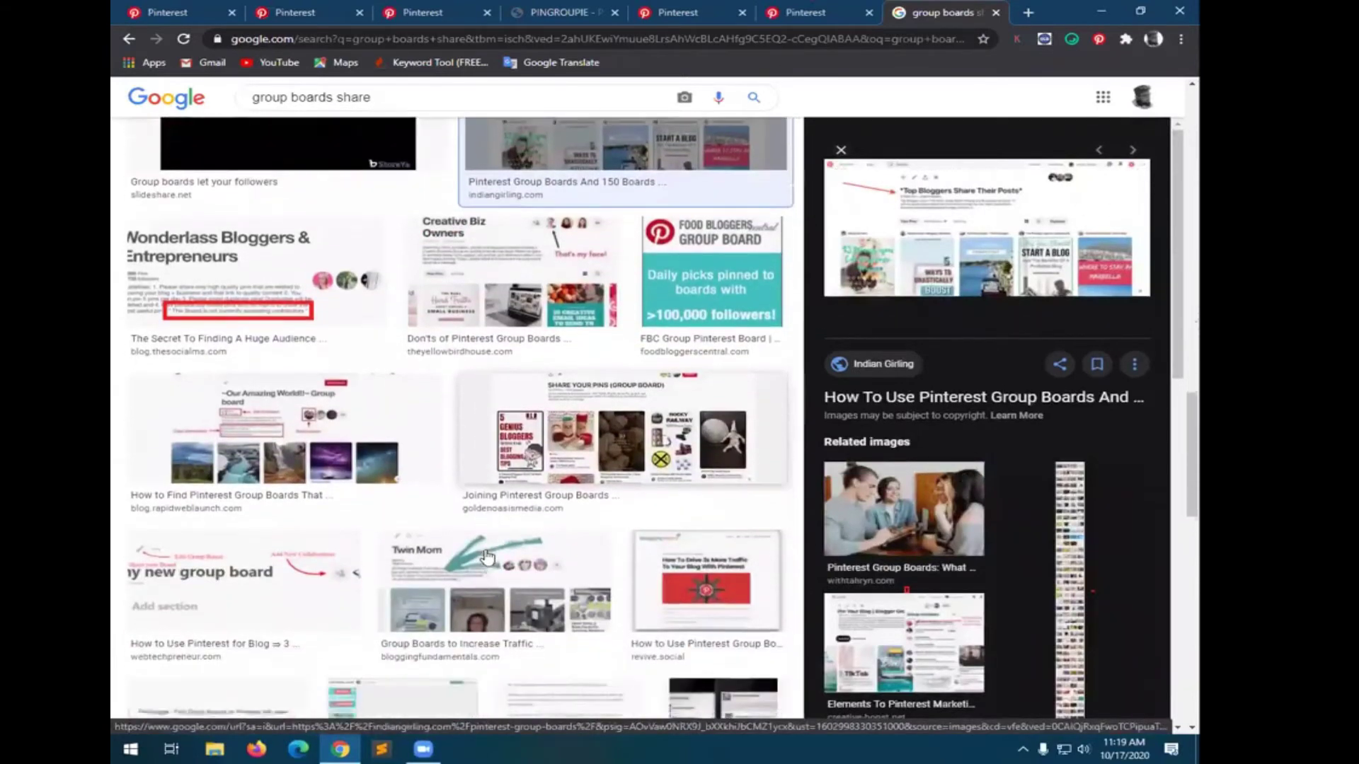
{"action": "scroll", "coordinate": [487, 556], "scroll_direction": "down", "scroll_amount": 2}
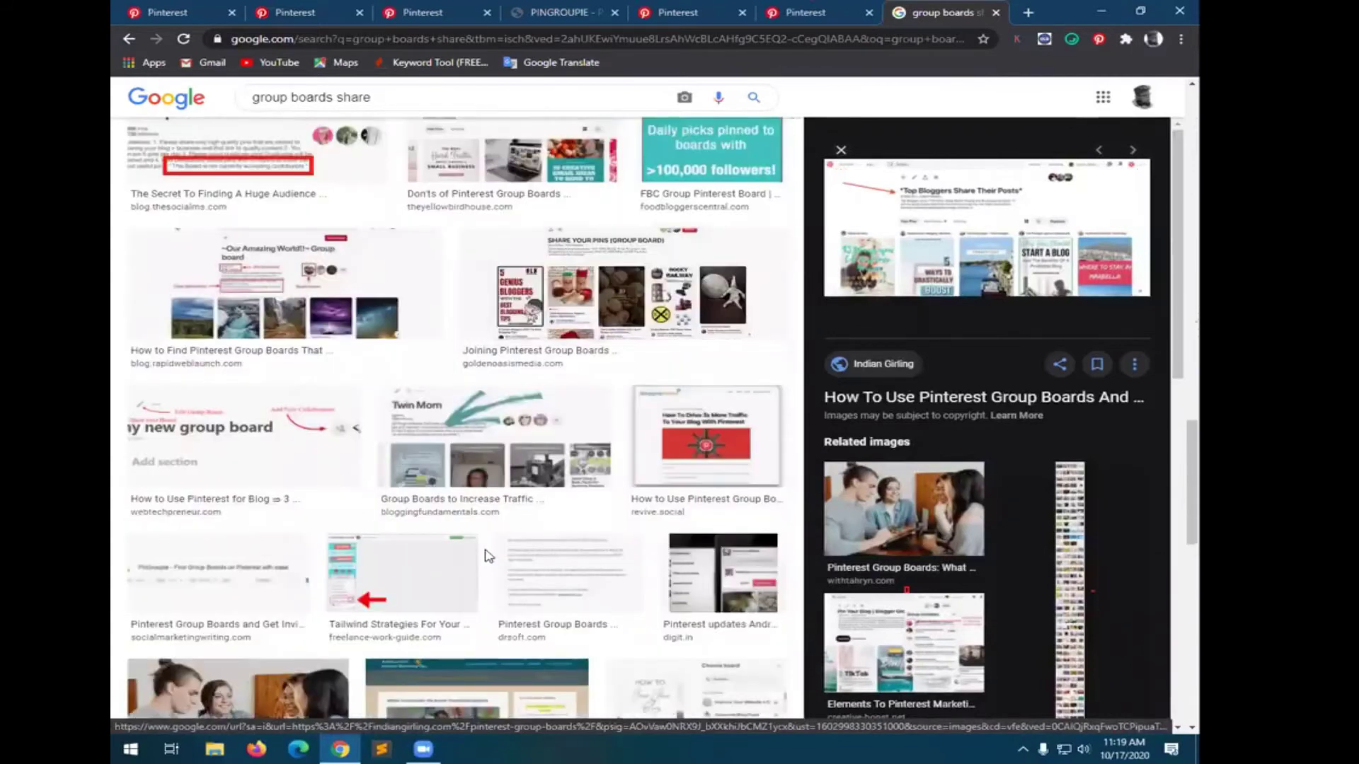
- Preview the Web Tech Preneur "my new group board" image and the related AdMedia picture of a board's collaborators list
{"action": "left_click", "coordinate": [333, 446]}
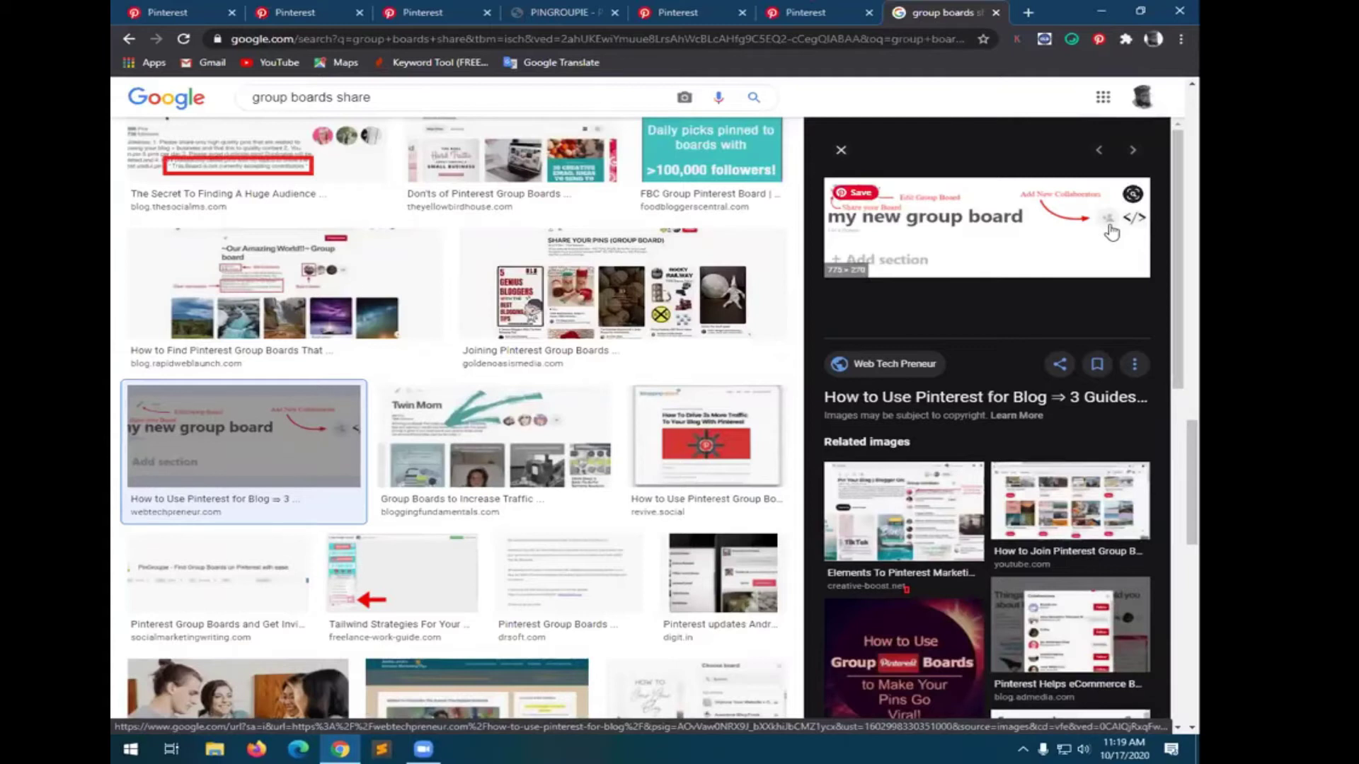
{"action": "double_click", "coordinate": [1052, 612]}
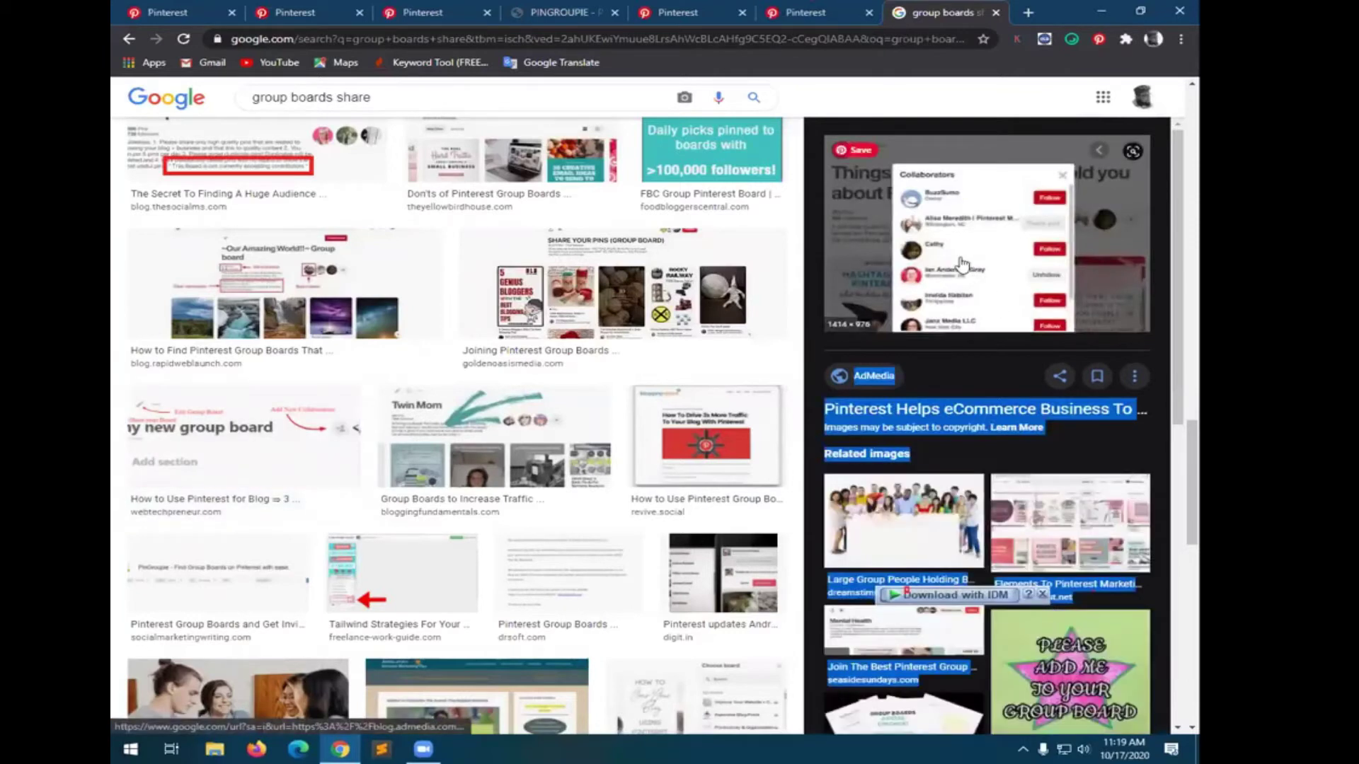
{"action": "scroll", "coordinate": [962, 270], "scroll_direction": "down", "scroll_amount": 1}
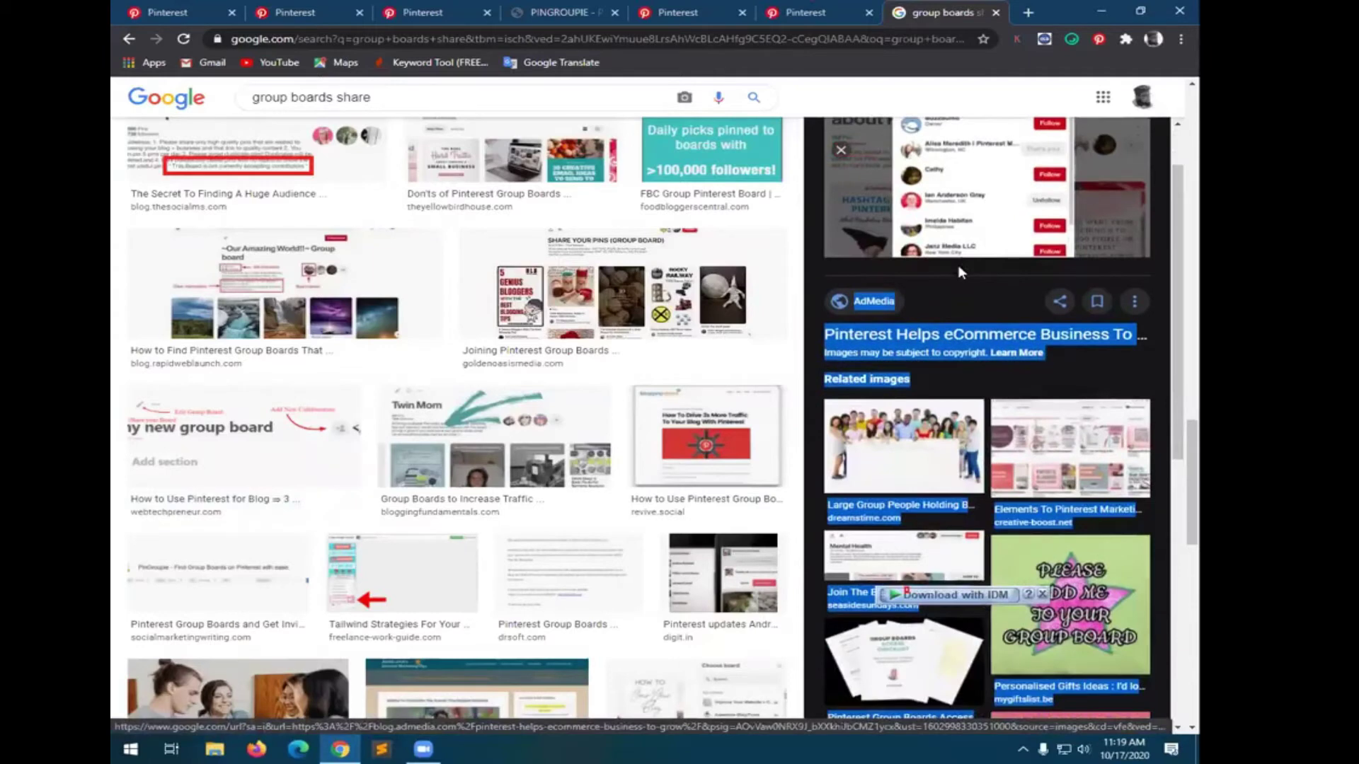
{"action": "scroll", "coordinate": [962, 273], "scroll_direction": "down", "scroll_amount": 2}
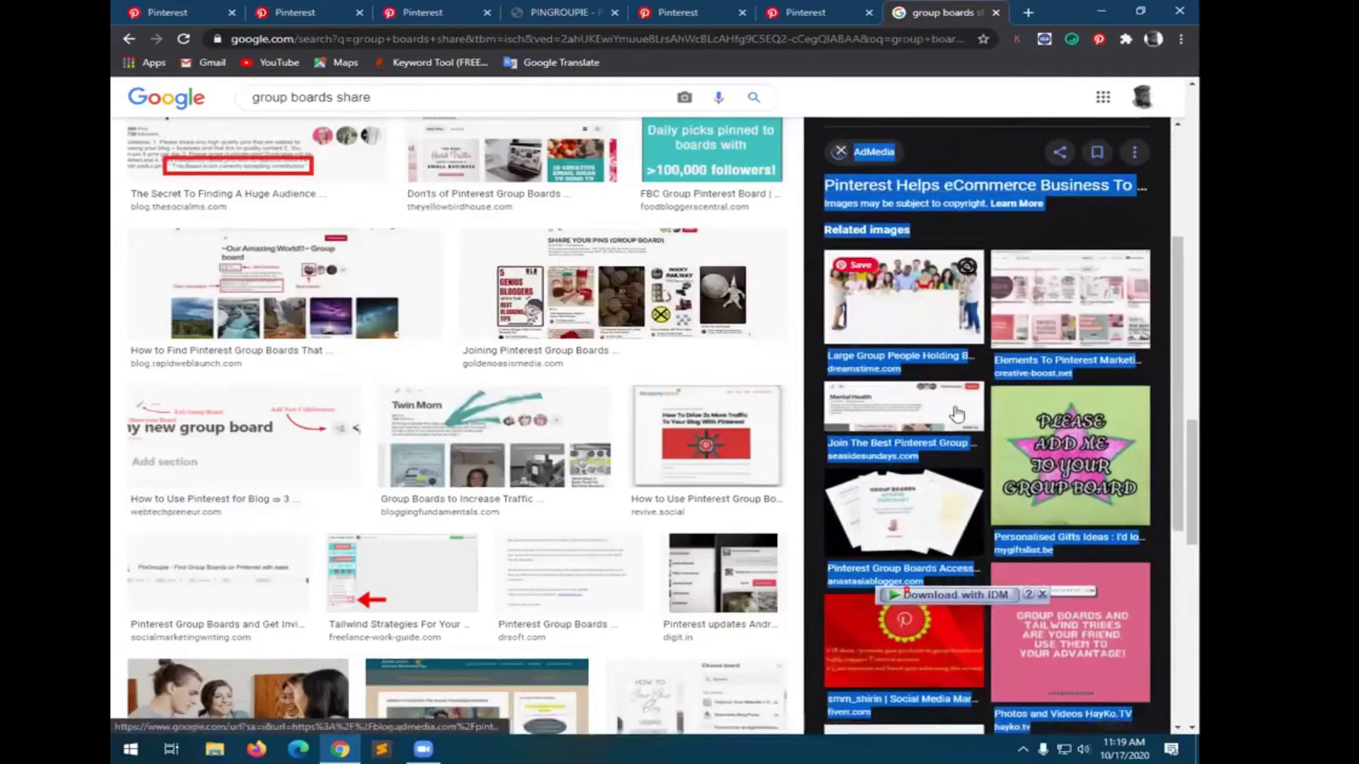
- Preview the related Creative Boost image on Pinterest marketing elements and look through its related images
{"action": "left_click", "coordinate": [1027, 321]}
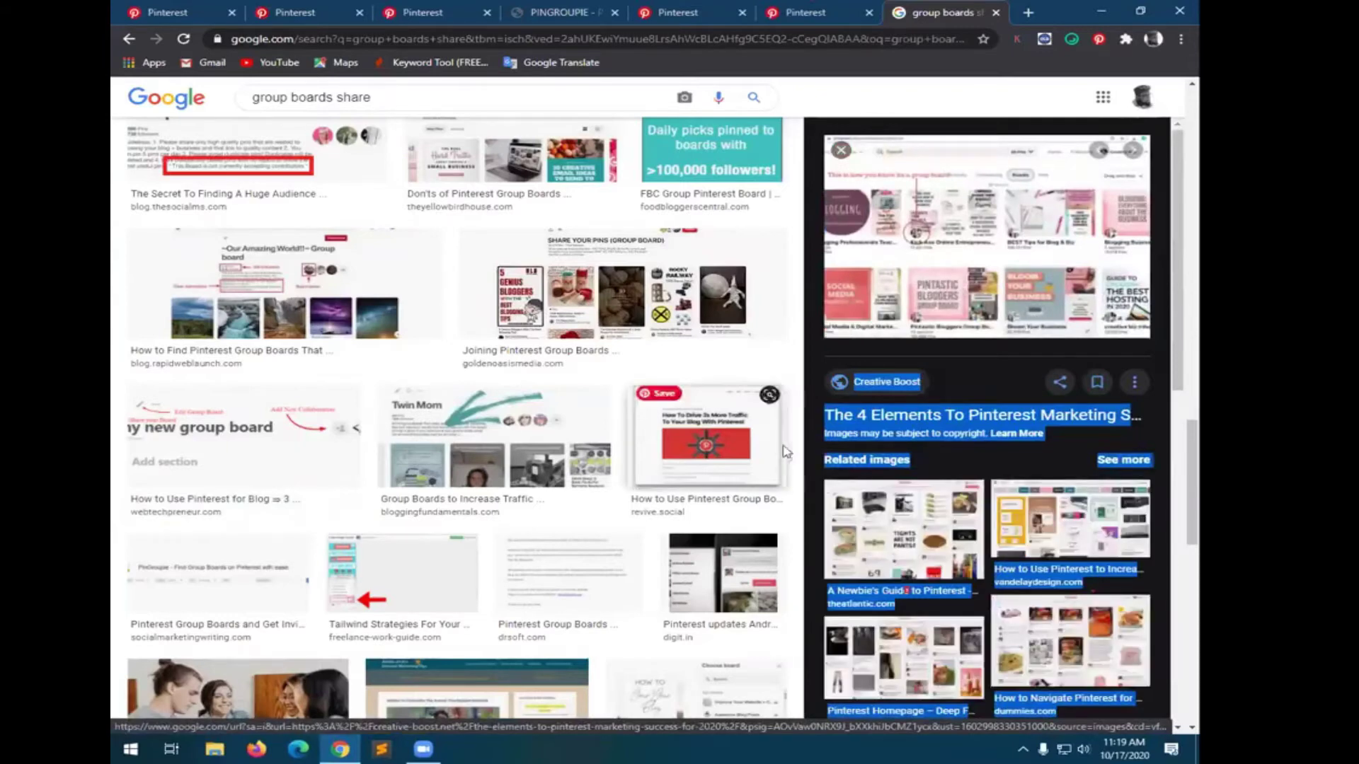
{"action": "scroll", "coordinate": [934, 602], "scroll_direction": "down", "scroll_amount": 2}
{"action": "scroll", "coordinate": [956, 658], "scroll_direction": "down", "scroll_amount": 5}
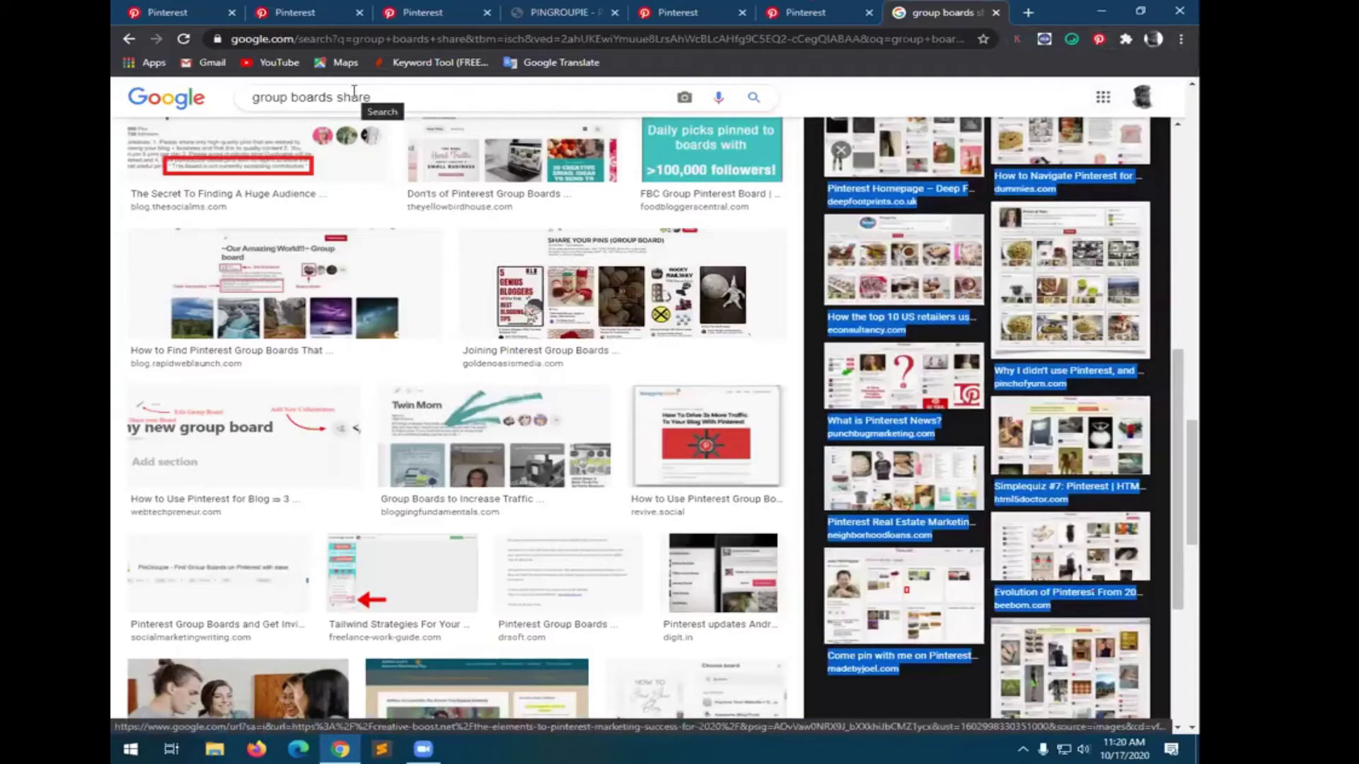
- Switch to the browser tab with the FASHION Magazine Pinterest profile
{"action": "left_click", "coordinate": [263, 14]}
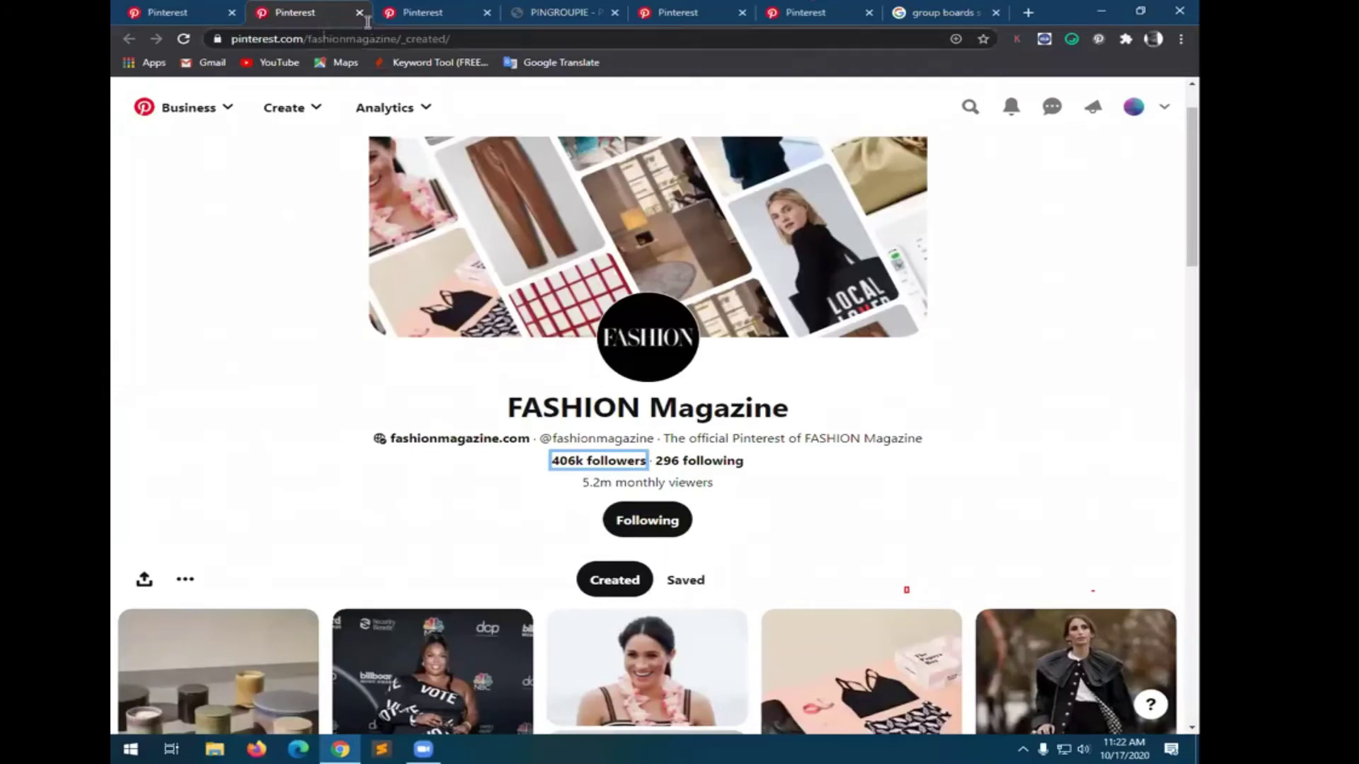
{"action": "left_click", "coordinate": [319, 38]}
{"action": "left_click", "coordinate": [316, 39]}
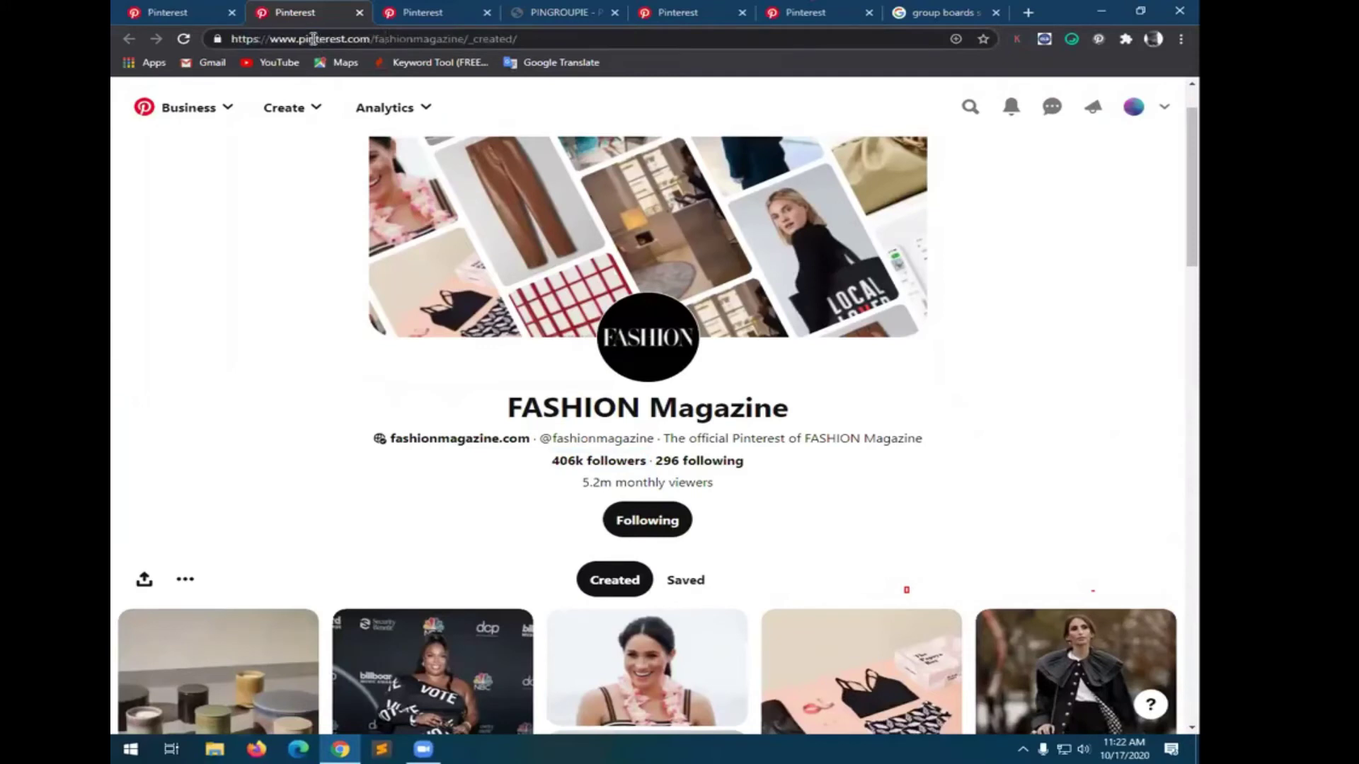
{"action": "left_click_drag", "start_coordinate": [376, 39], "coordinate": [639, 34]}
{"action": "left_click", "coordinate": [650, 34]}
{"action": "key", "text": "BackSpace"}
{"action": "key", "text": "BackSpace"}
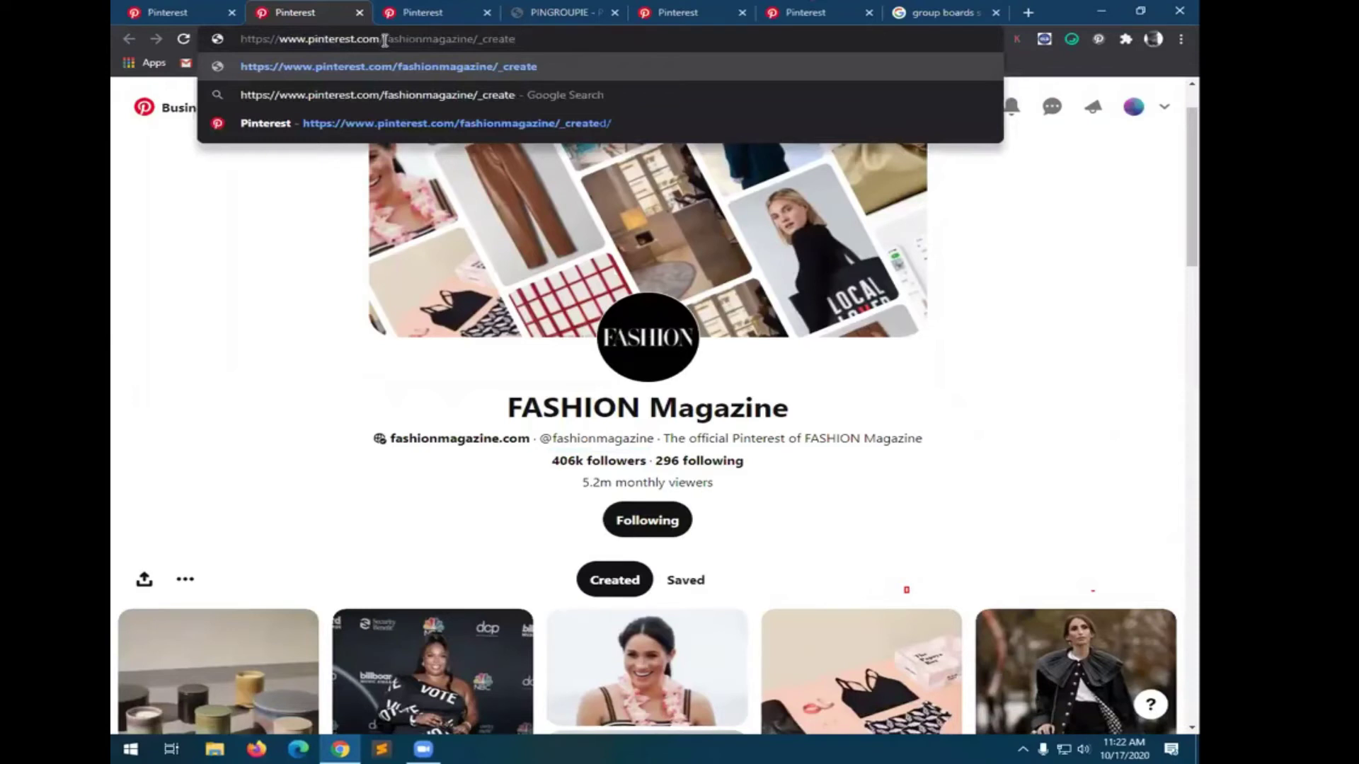
{"action": "left_click_drag", "start_coordinate": [384, 41], "coordinate": [253, 43]}
{"action": "left_click", "coordinate": [534, 44]}
{"action": "key", "text": "BackSpace"}
{"action": "left_click", "coordinate": [251, 43]}
{"action": "key", "text": "ctrl+a"}
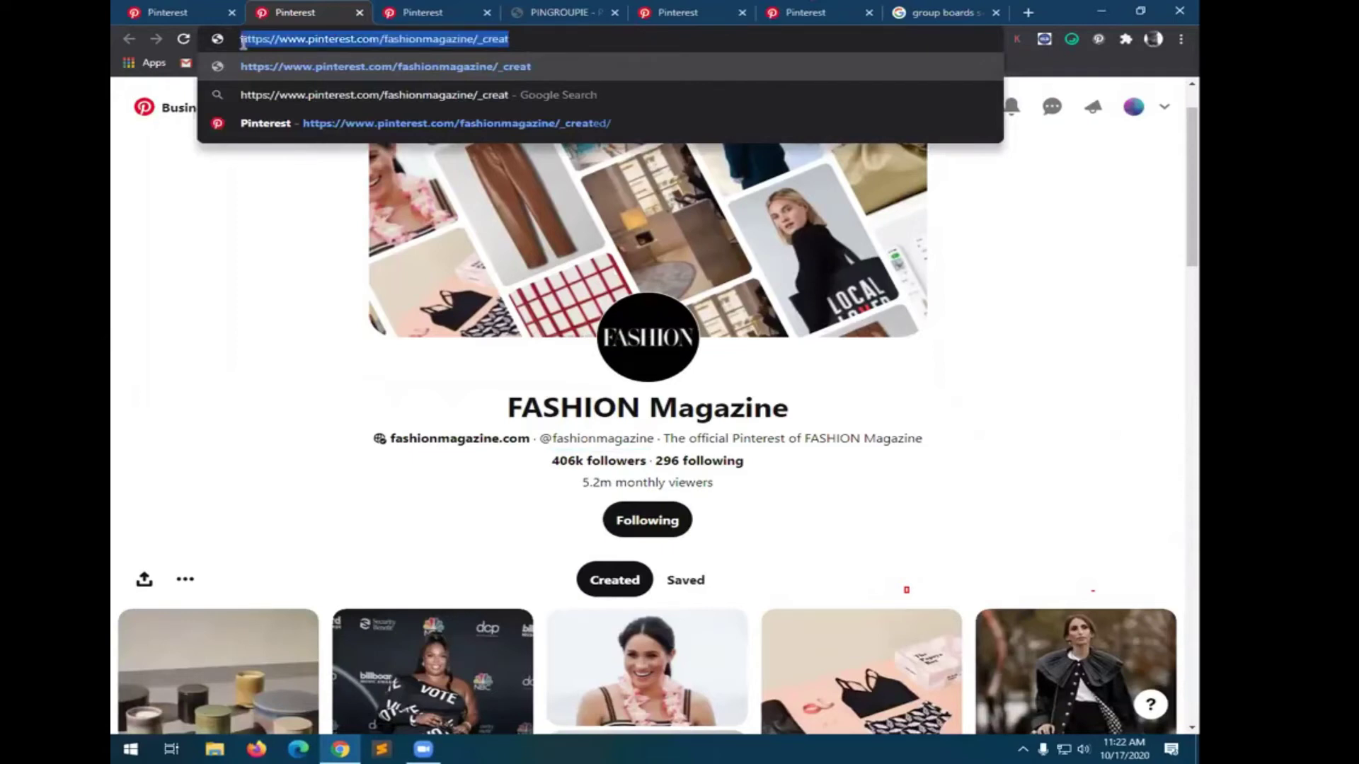
{"action": "type", "text": "Pin"}
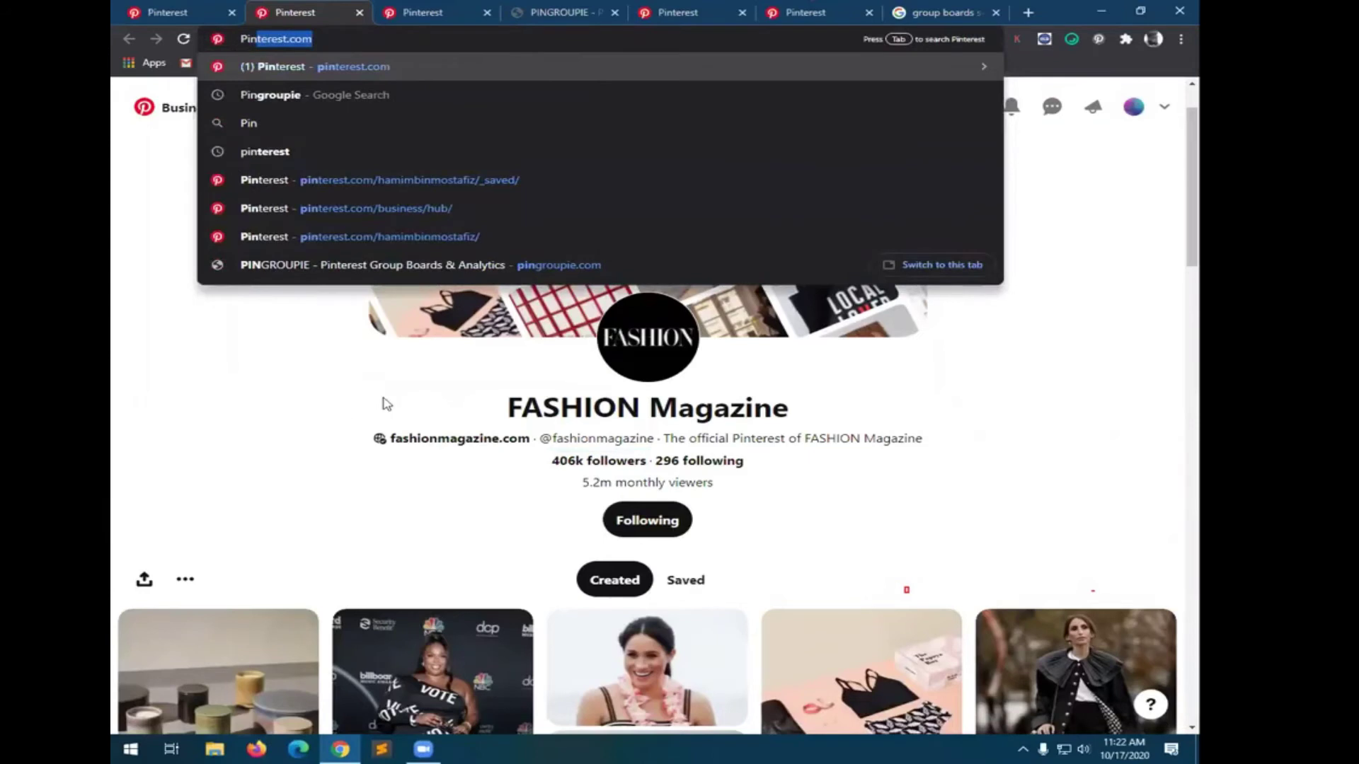
{"action": "left_click", "coordinate": [385, 405]}
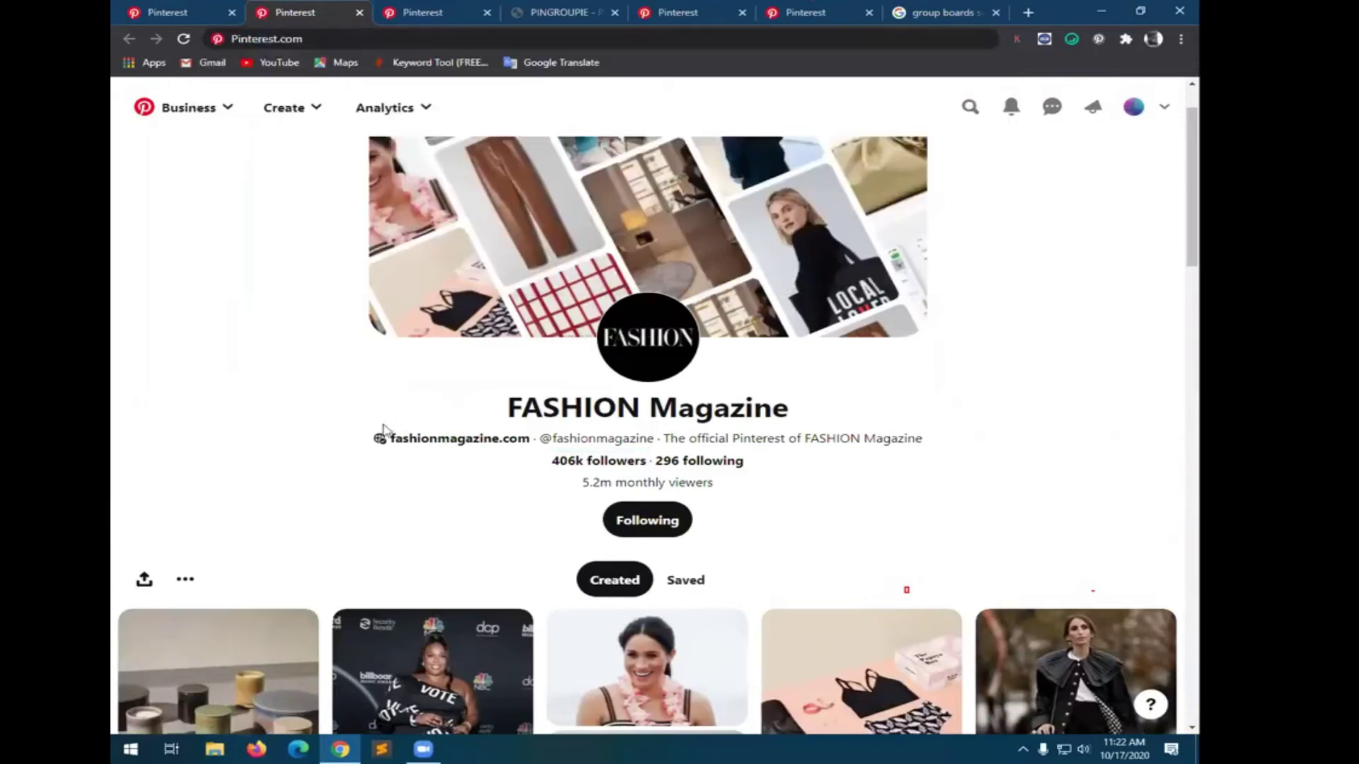
- Open ads.pinterest.com in the current browser tab
{"action": "left_click", "coordinate": [339, 38]}
{"action": "type", "text": "a"}
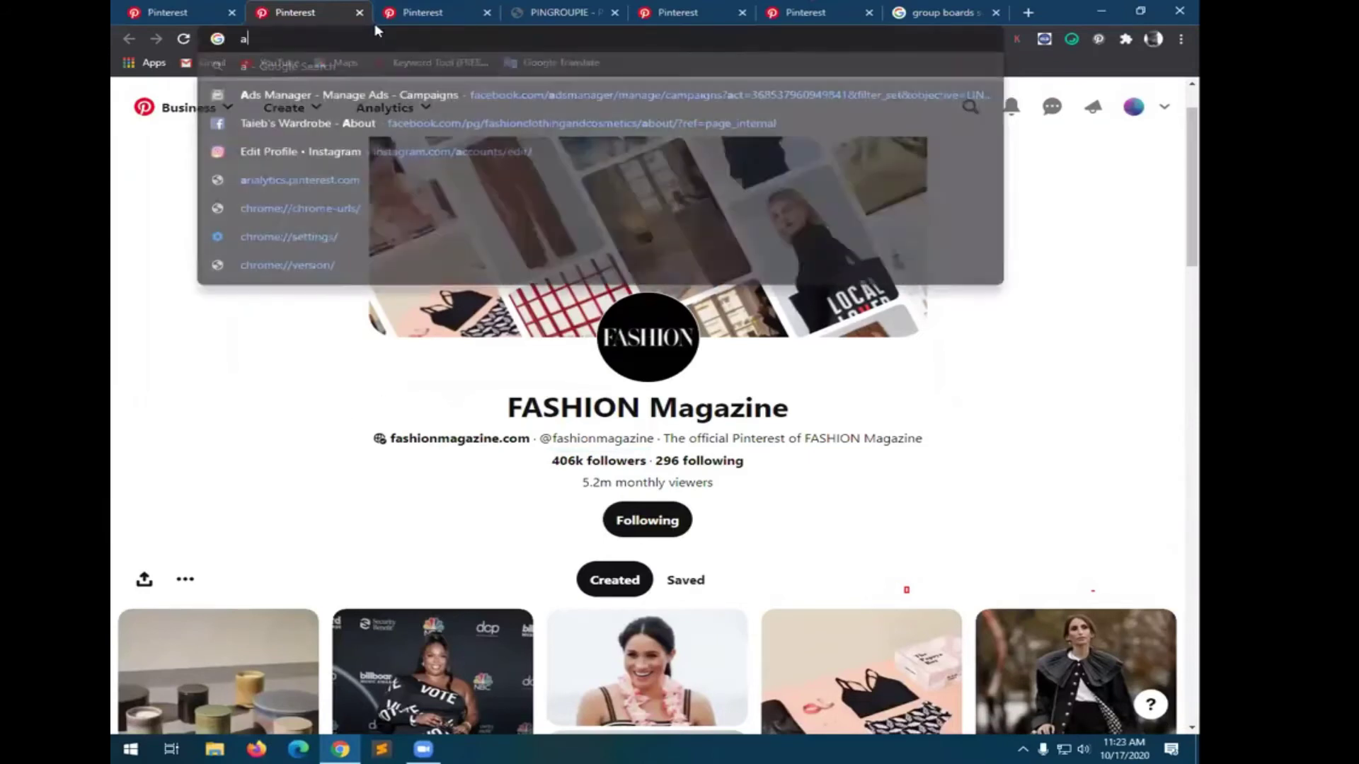
{"action": "type", "text": "da"}
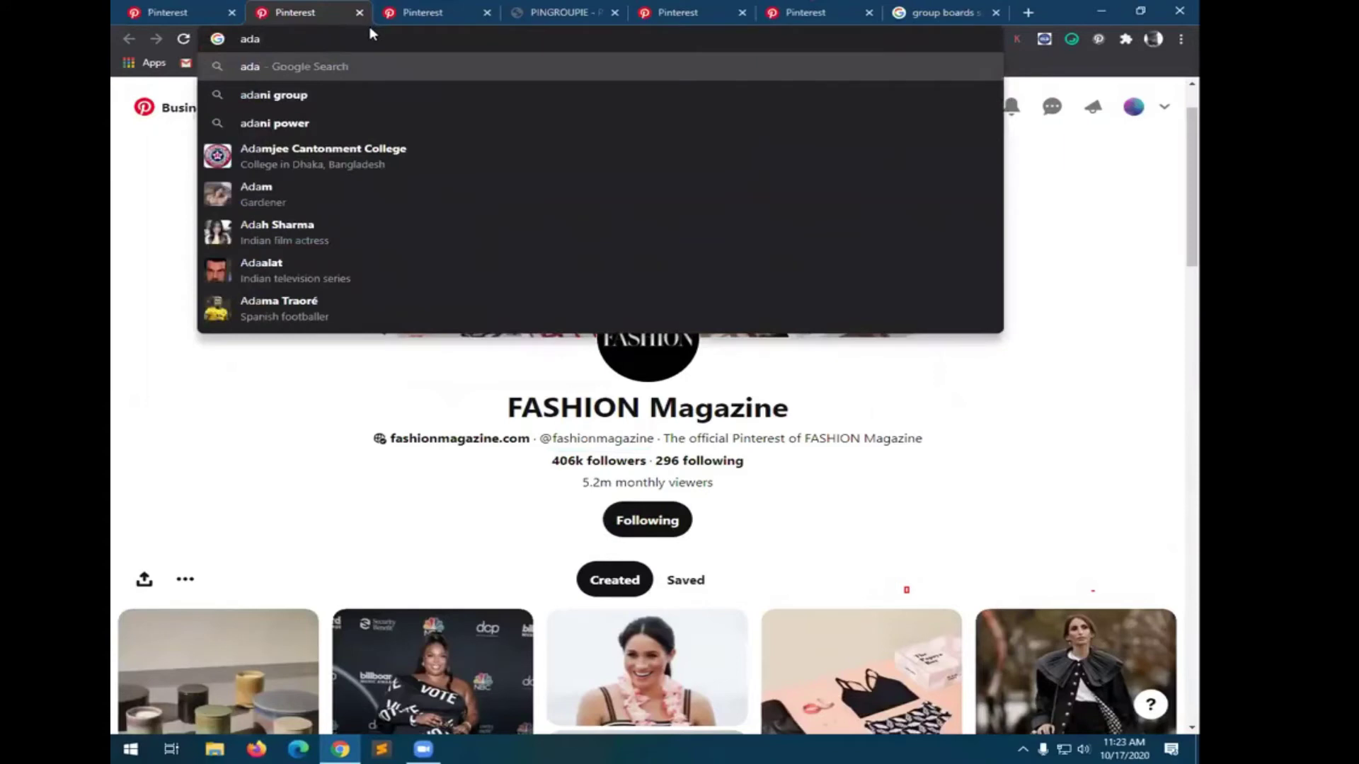
{"action": "key", "text": "BackSpace"}
{"action": "type", "text": "s.pinter"}
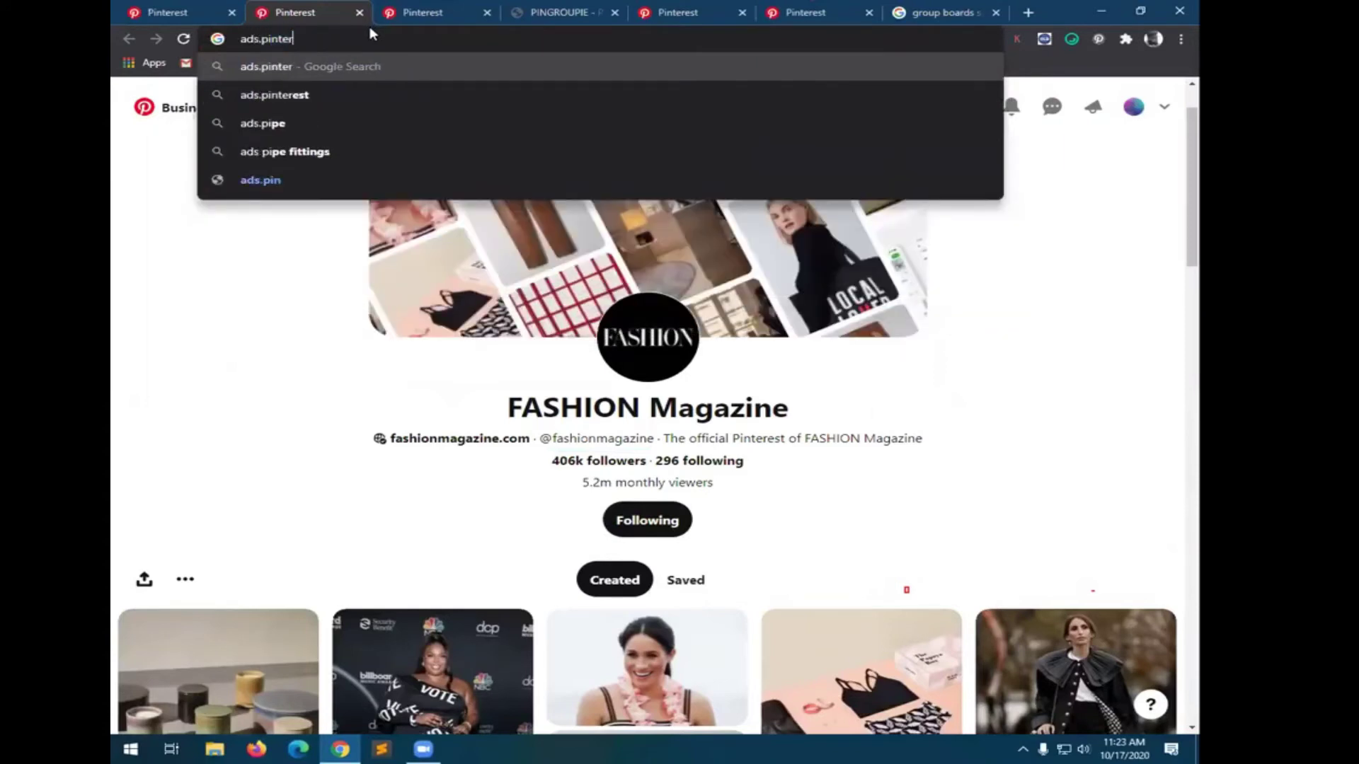
{"action": "type", "text": "est"}
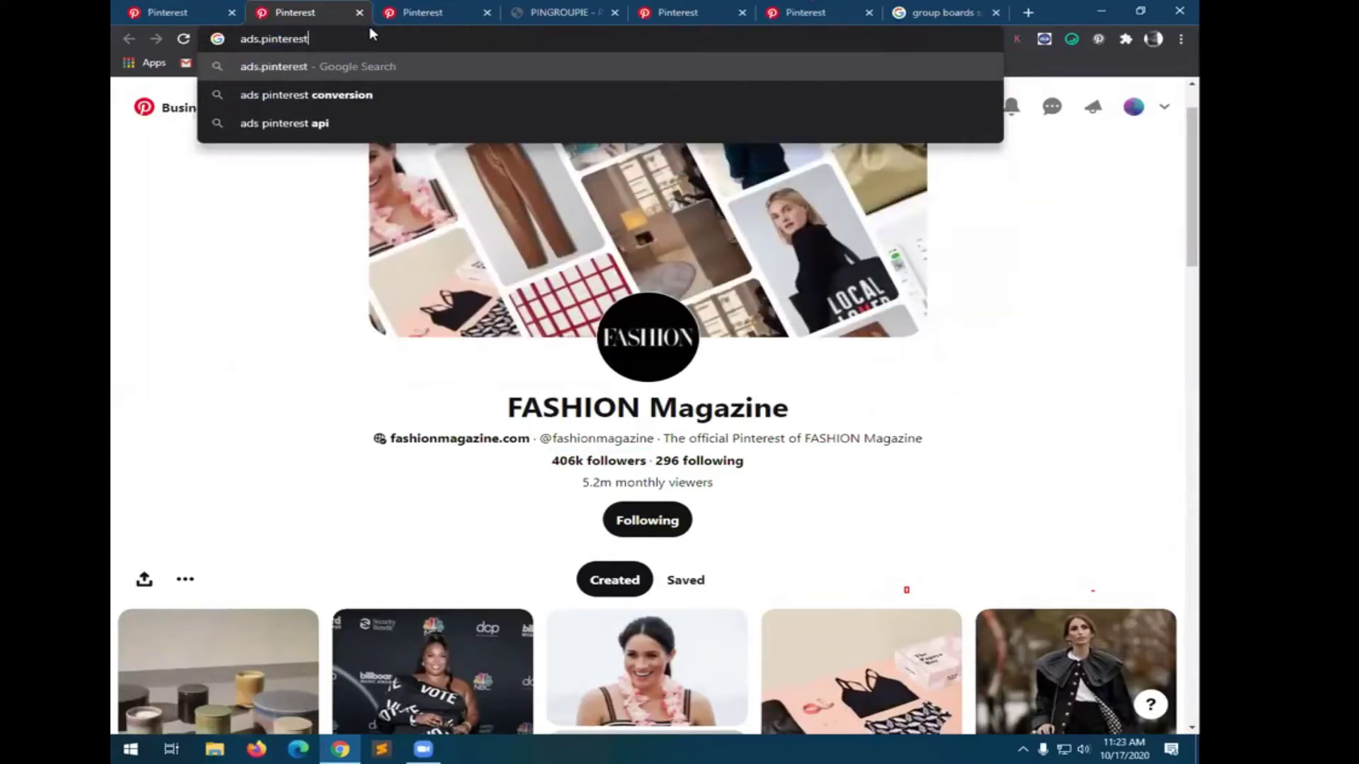
{"action": "type", "text": "."}
{"action": "type", "text": "."}
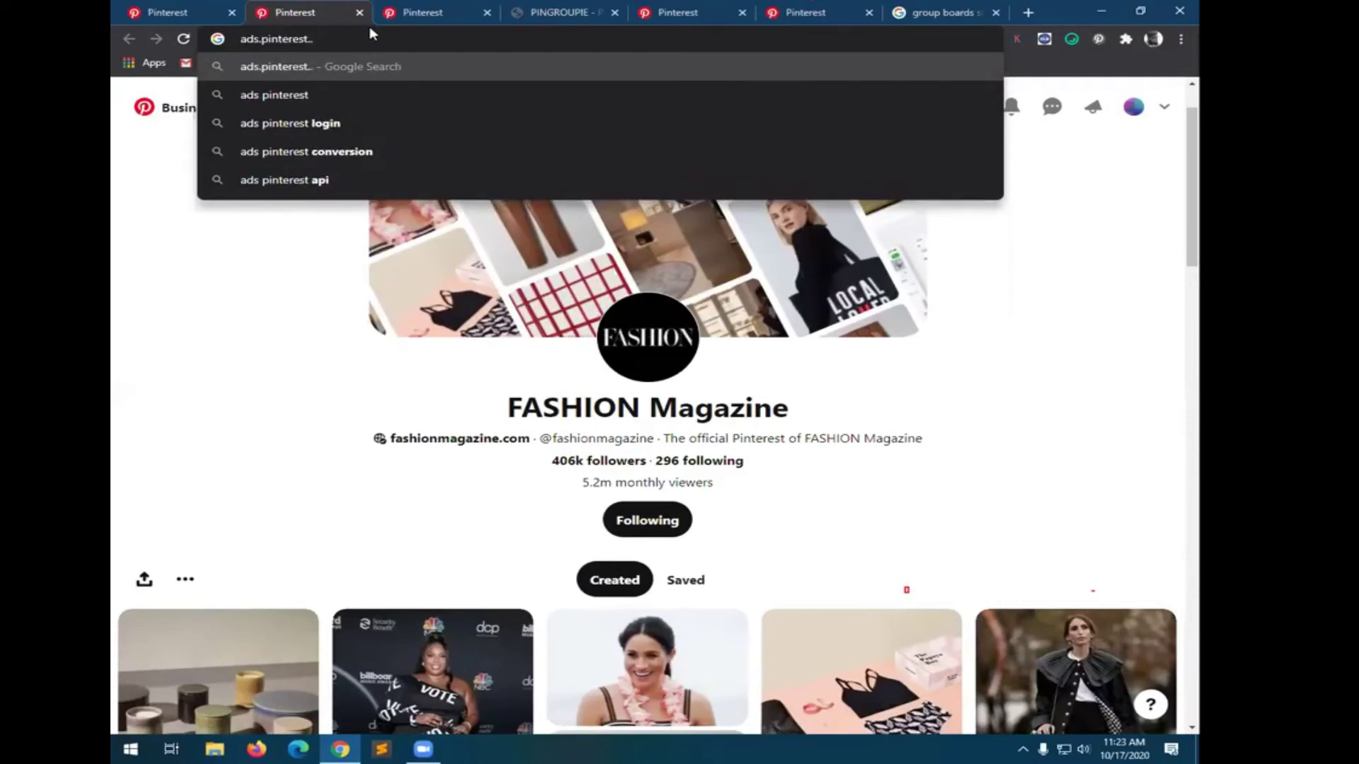
{"action": "key", "text": "BackSpace"}
{"action": "type", "text": "com"}
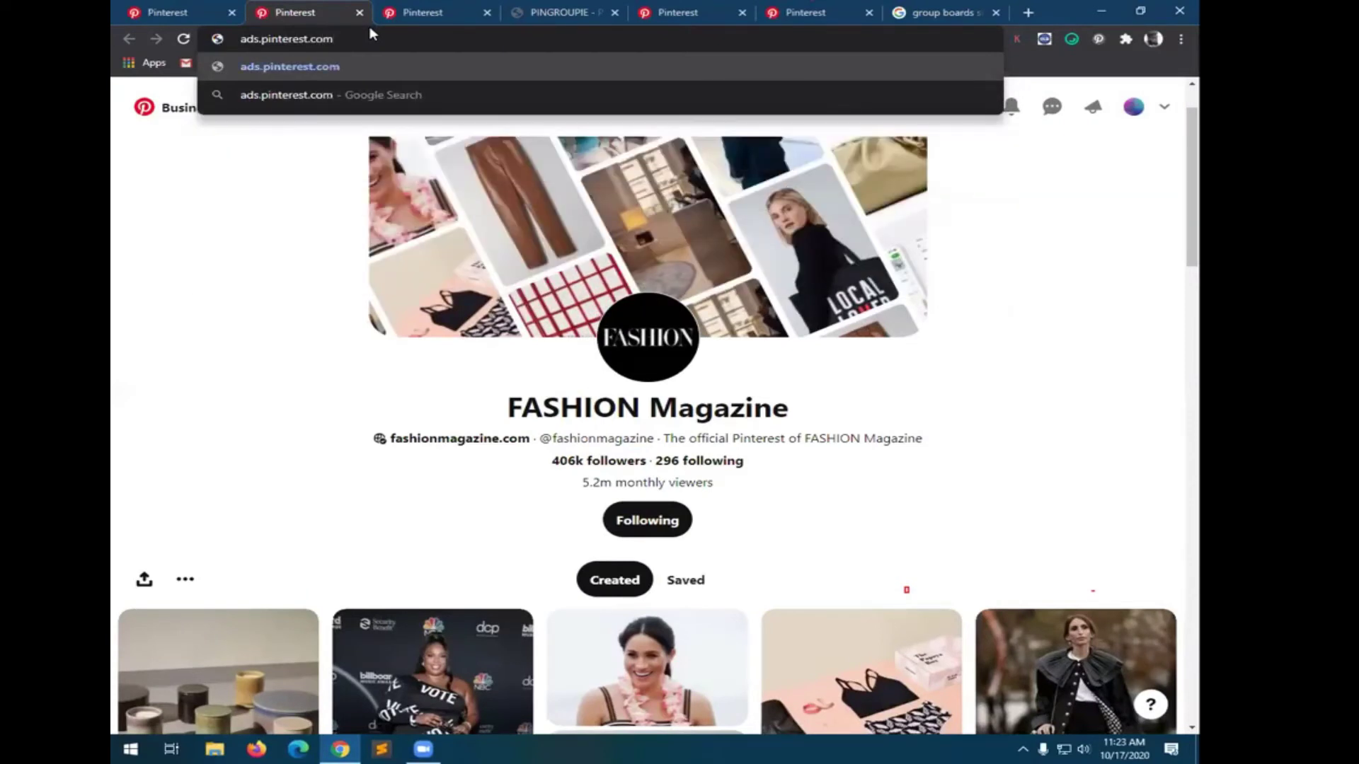
{"action": "key", "text": "Return"}
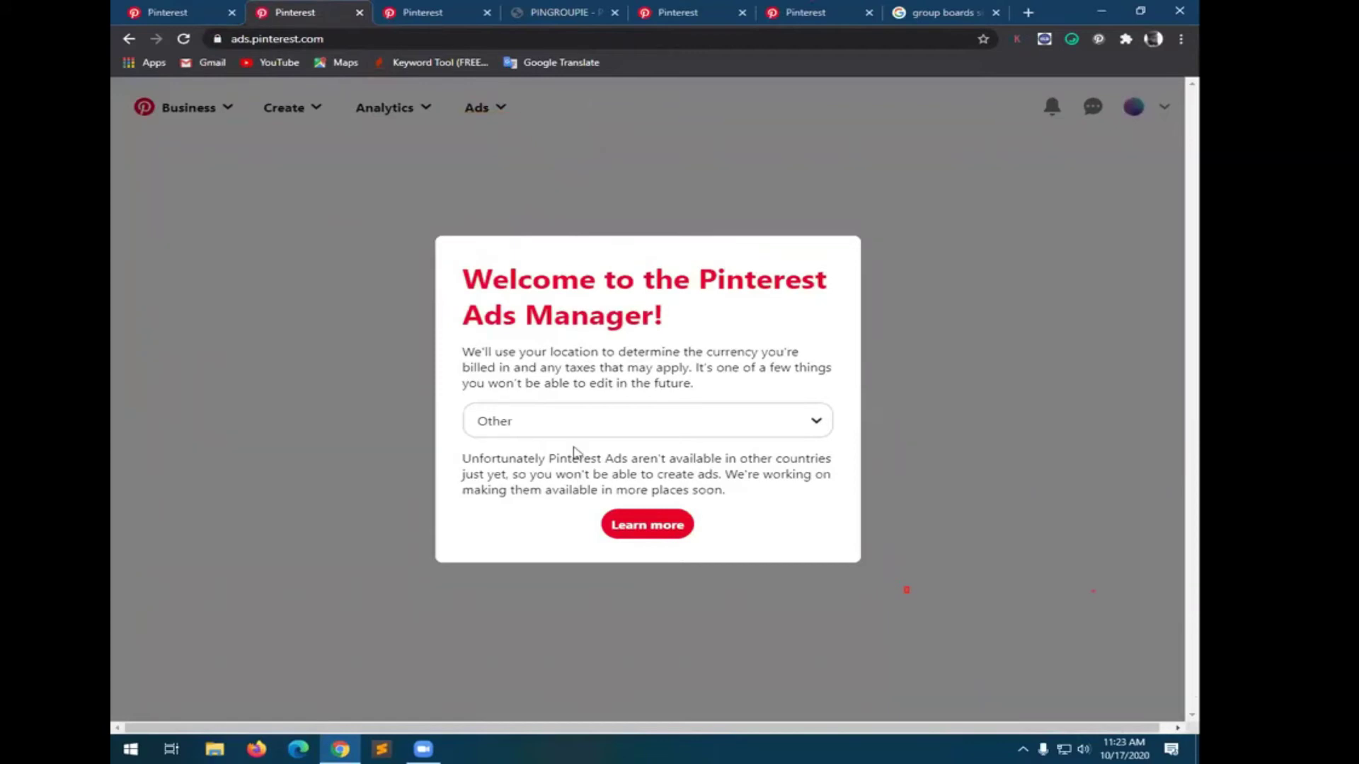
- Set the Ads Manager billing location to United Kingdom (British Pounds) and accept the updated advertising agreement
{"action": "left_click", "coordinate": [591, 423]}
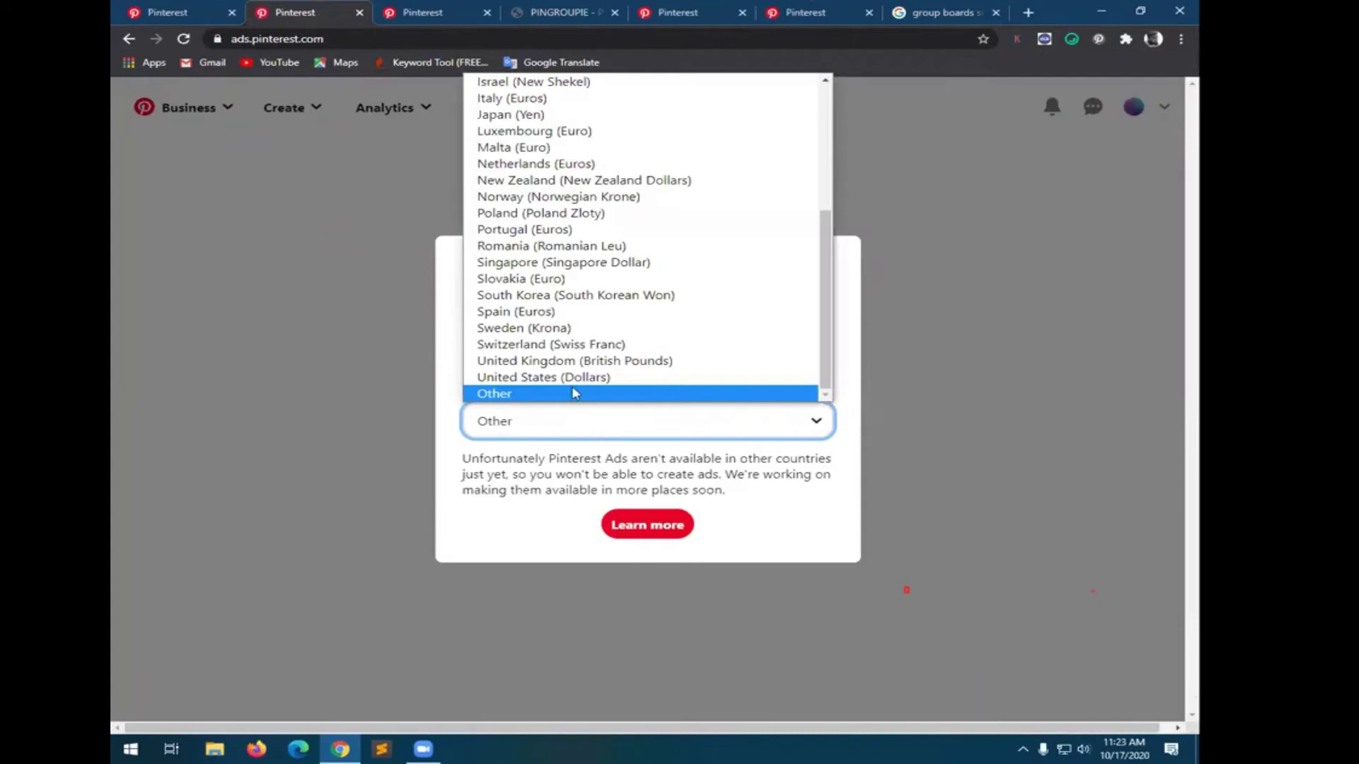
{"action": "left_click", "coordinate": [572, 361]}
{"action": "left_click", "coordinate": [650, 499]}
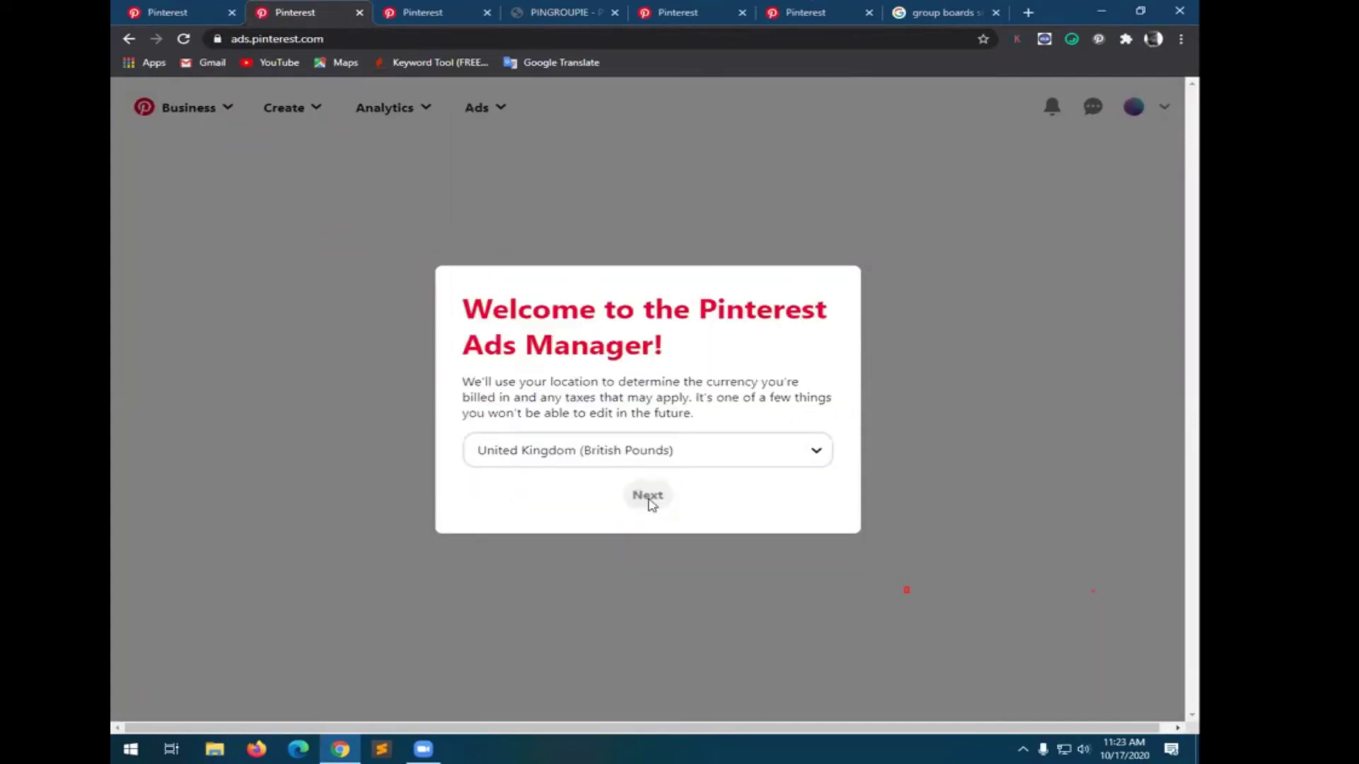
{"action": "left_click", "coordinate": [628, 457]}
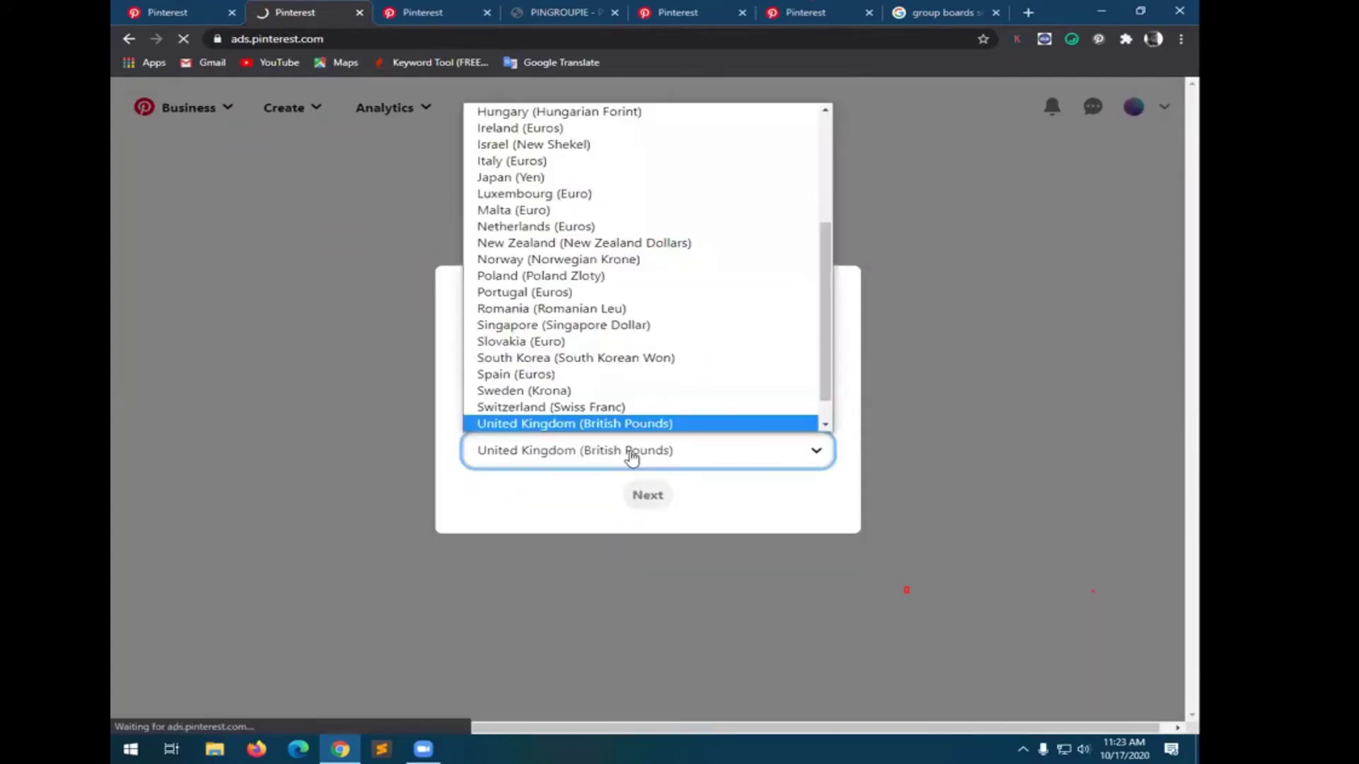
{"action": "left_click", "coordinate": [607, 423]}
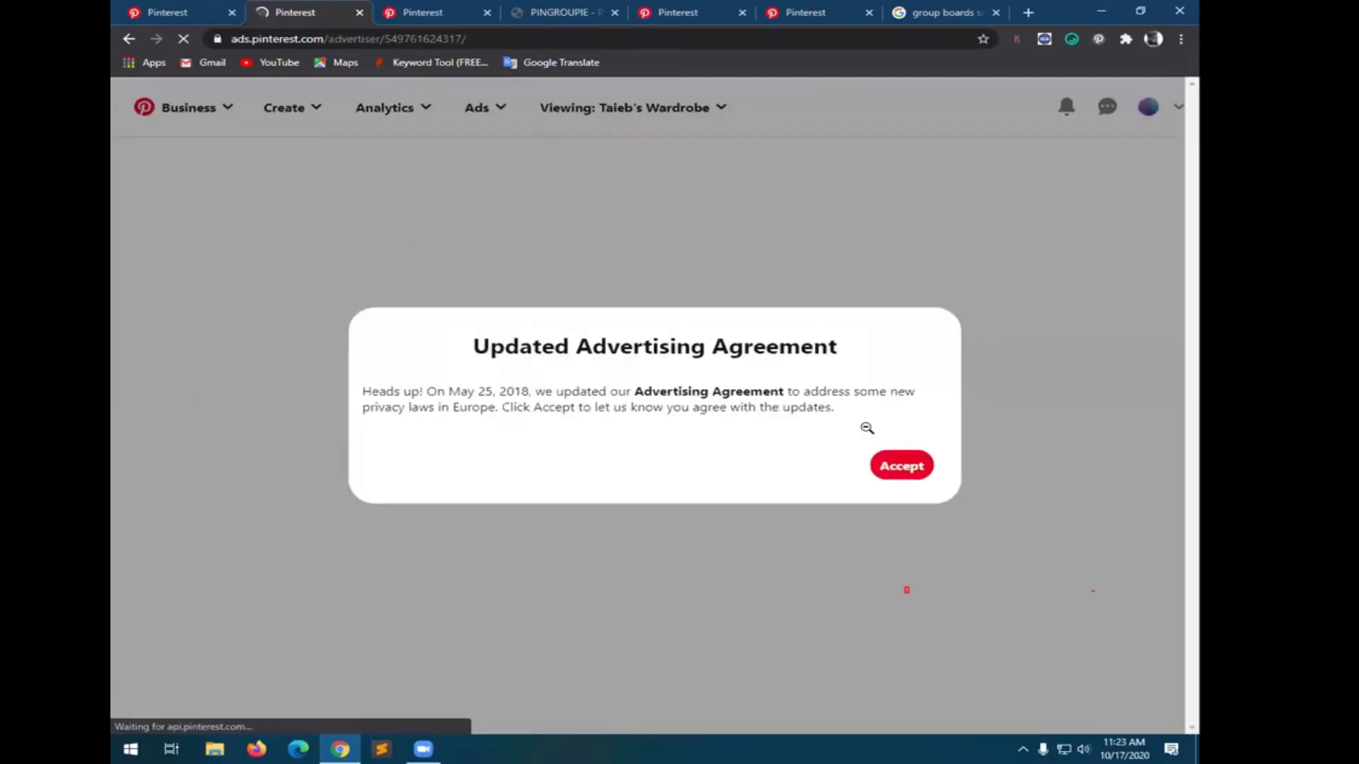
{"action": "left_click", "coordinate": [892, 464]}
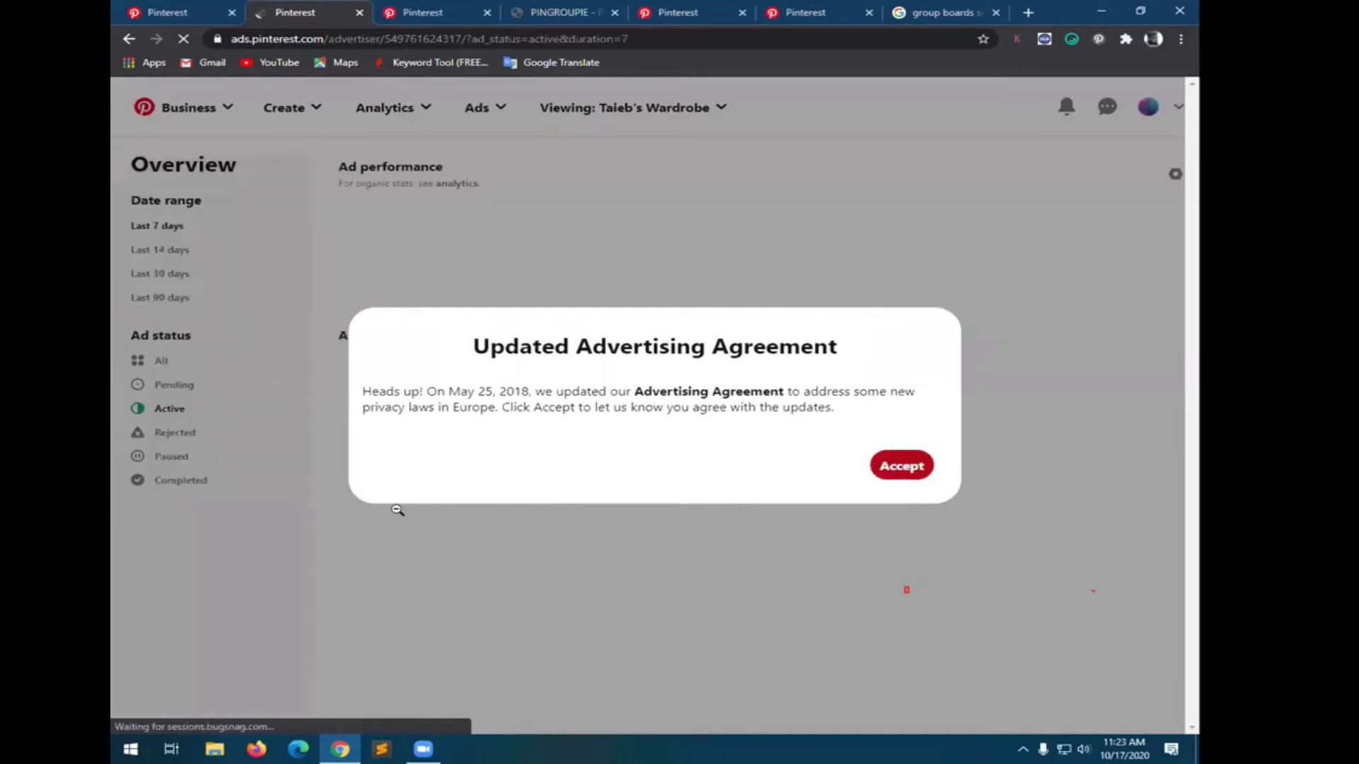
{"action": "left_click", "coordinate": [901, 465]}
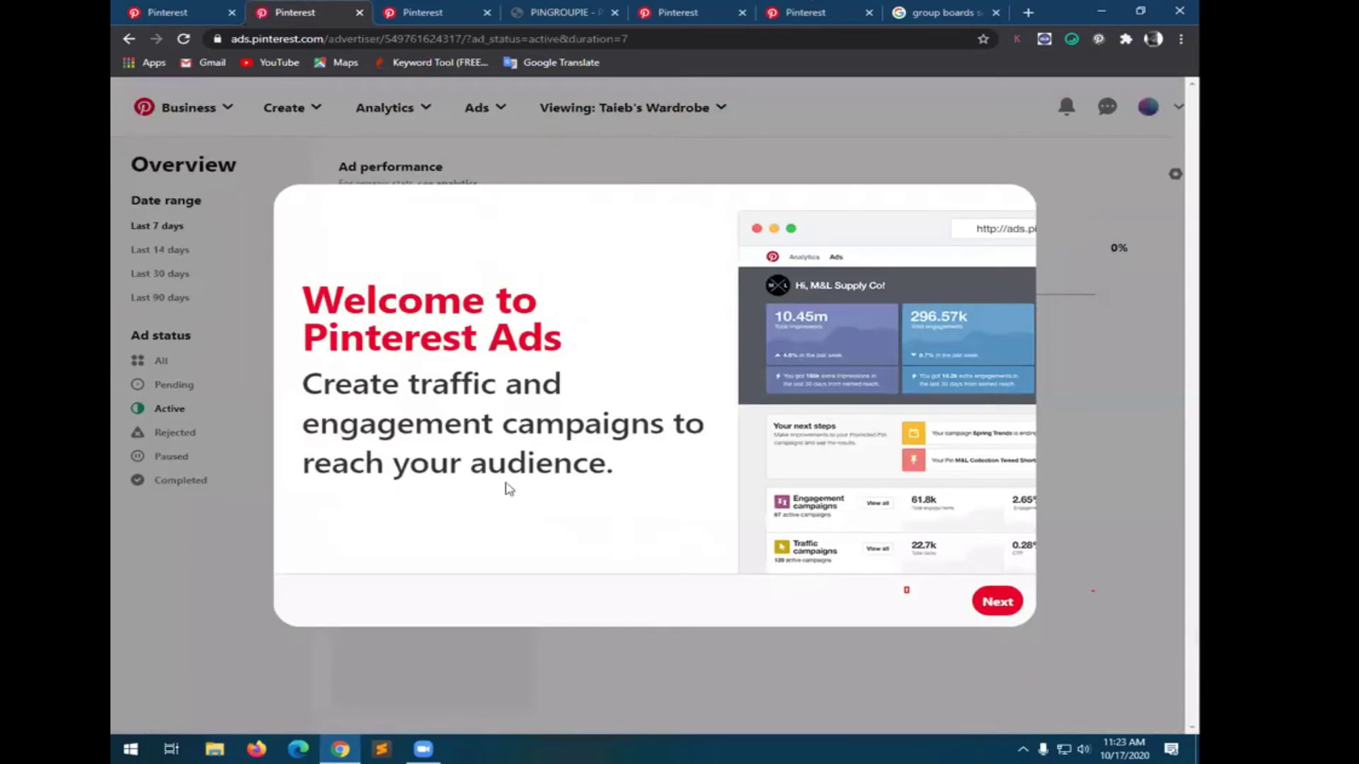
- Go through all pages of the Pinterest Ads welcome tour and finish it to get started
{"action": "left_click", "coordinate": [998, 601]}
{"action": "left_click", "coordinate": [998, 601]}
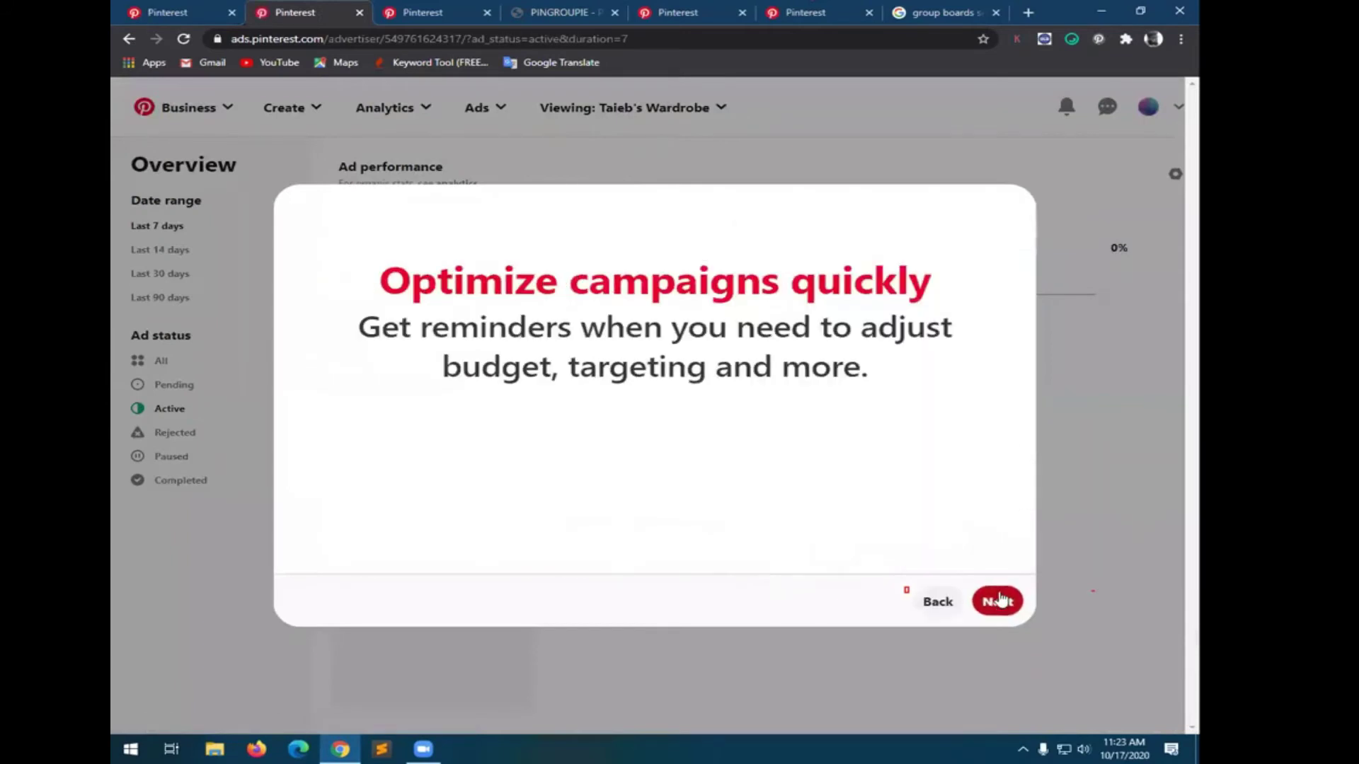
{"action": "left_click", "coordinate": [998, 601]}
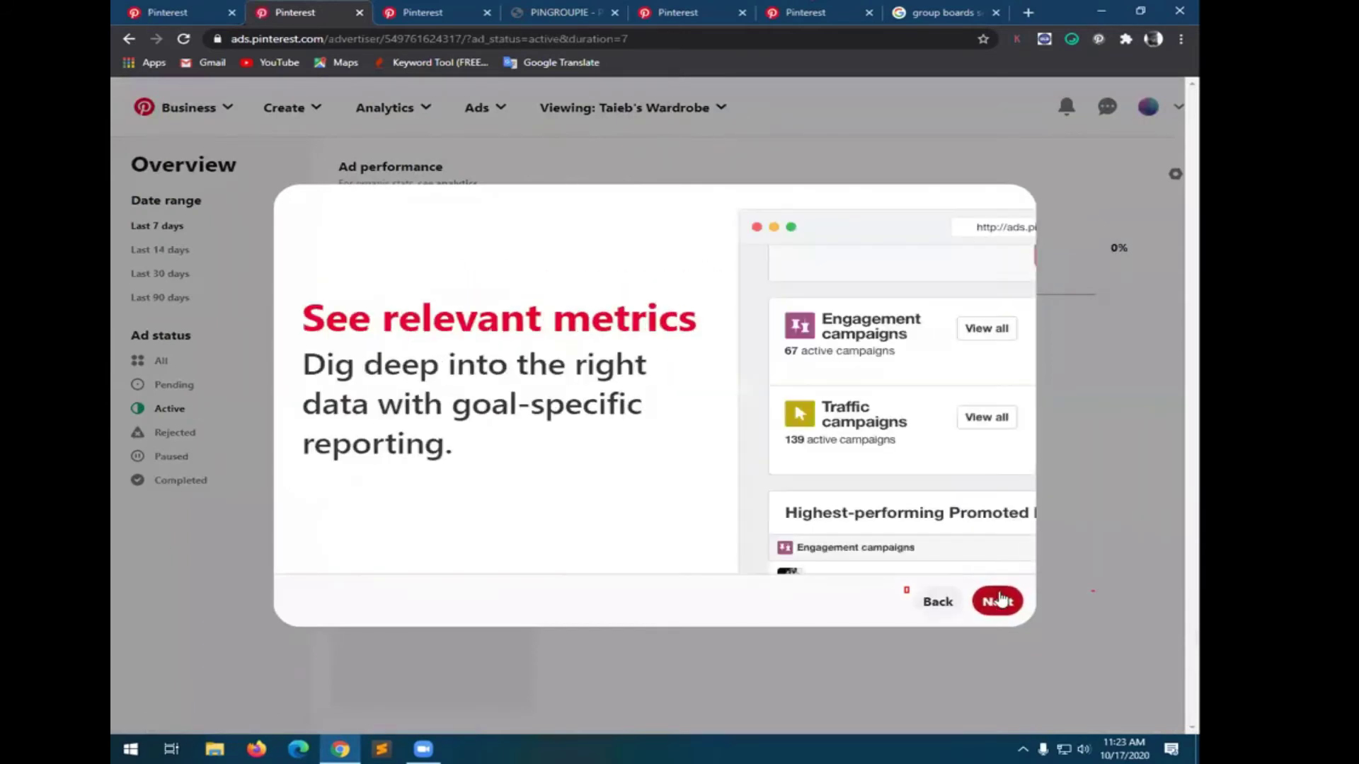
{"action": "left_click", "coordinate": [998, 600]}
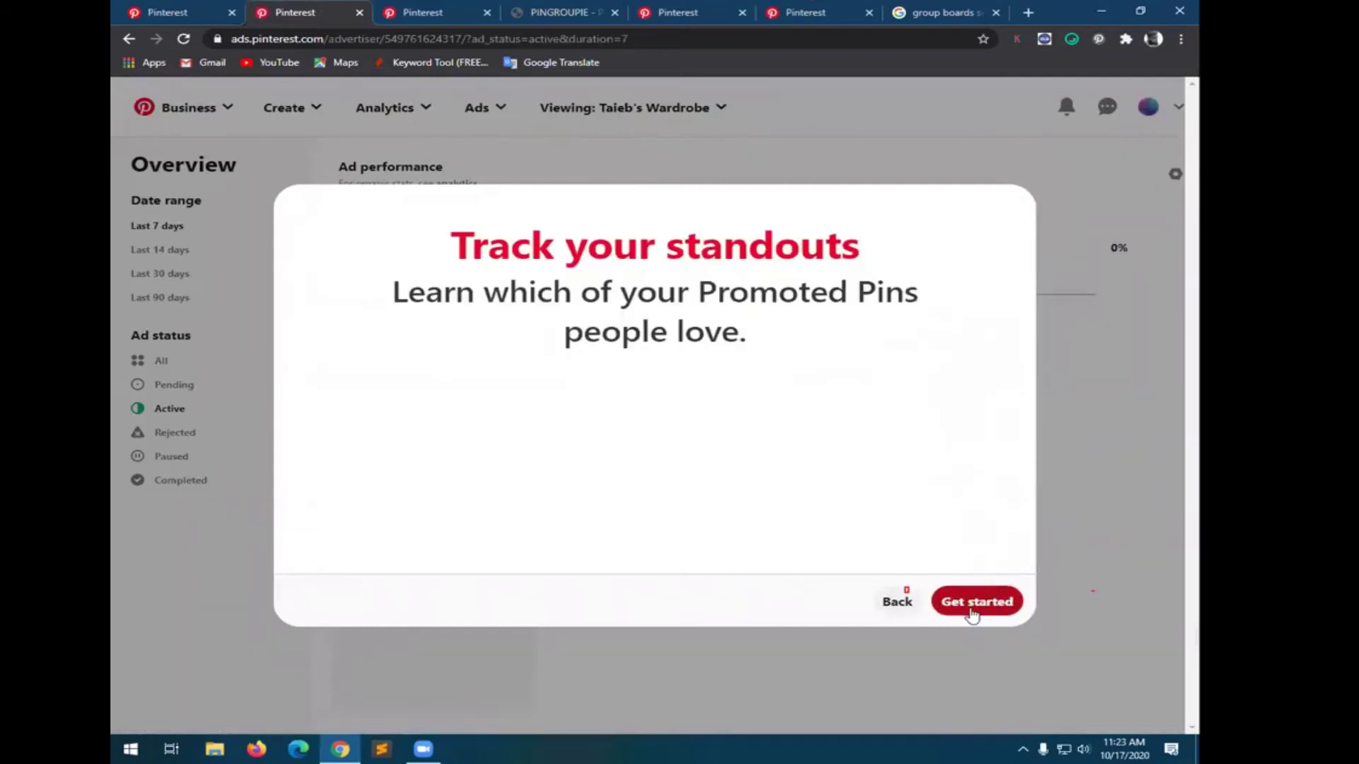
{"action": "left_click", "coordinate": [975, 603]}
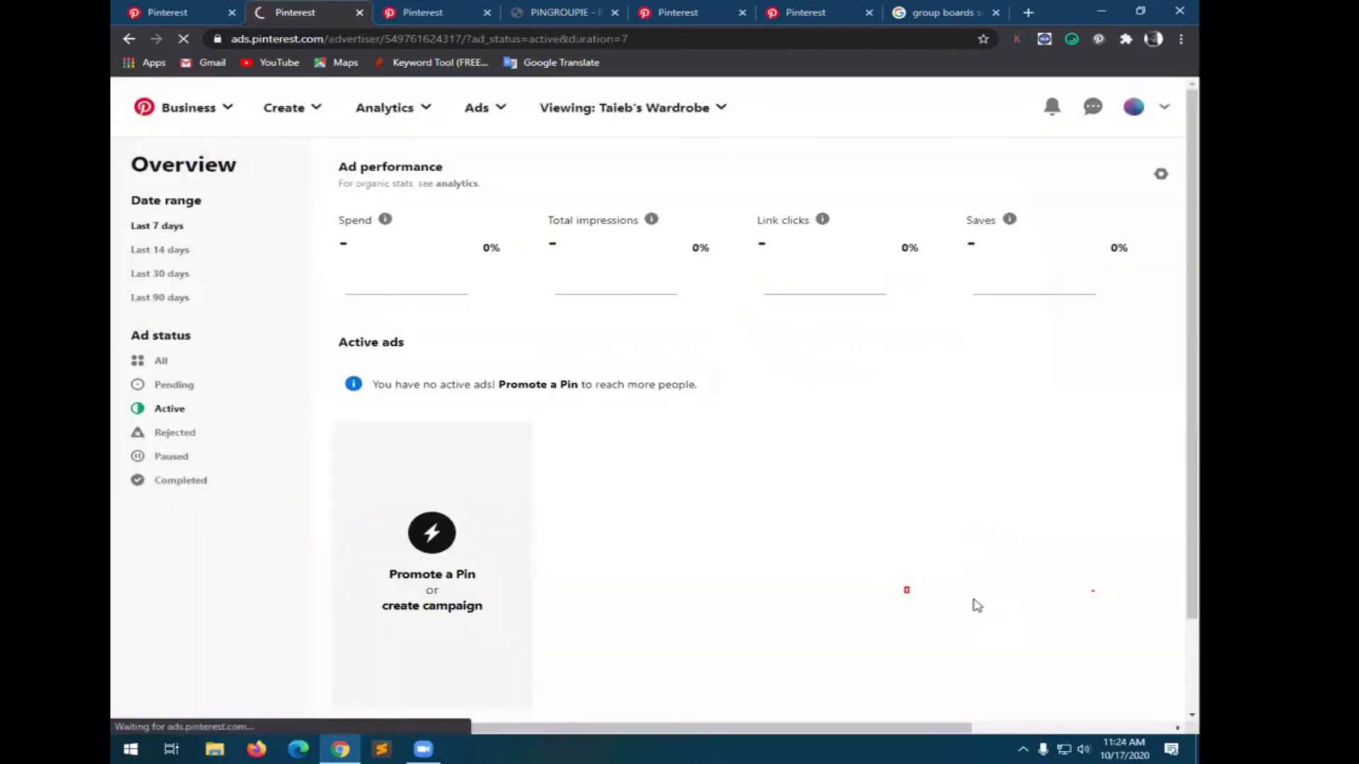
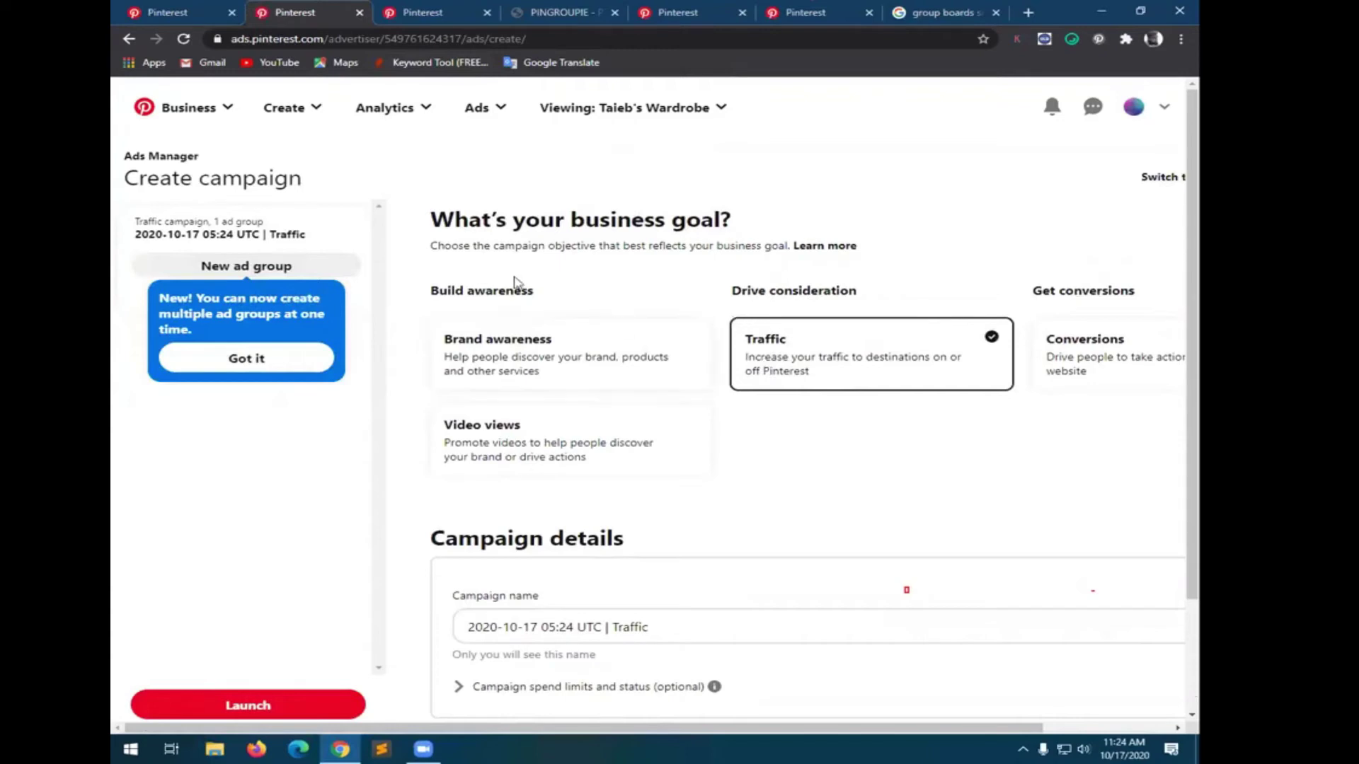
- Try to choose Conversions as the campaign's business goal and dismiss the Pinterest tag installation dialog
{"action": "left_click_drag", "start_coordinate": [860, 295], "coordinate": [844, 467]}
{"action": "left_click", "coordinate": [1067, 310]}
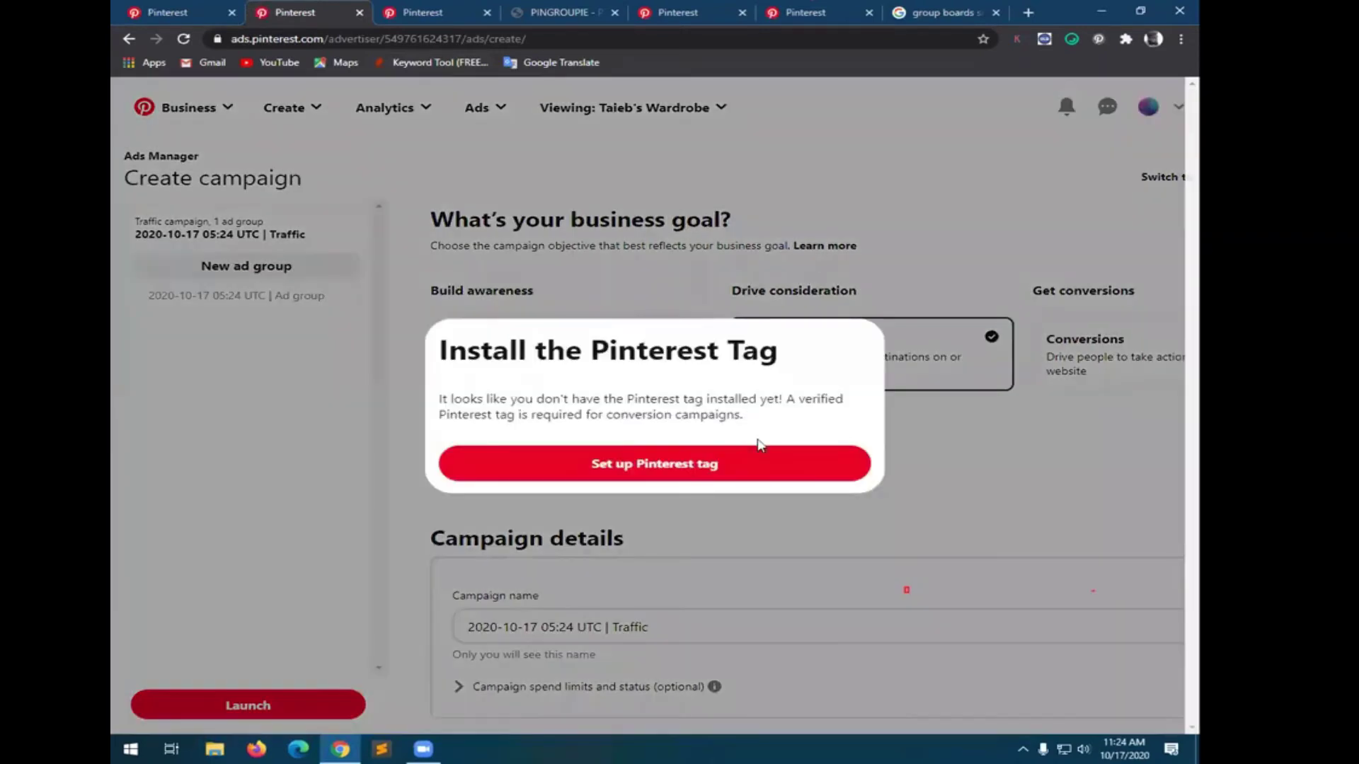
{"action": "left_click", "coordinate": [932, 435]}
- Select the whole default campaign name in the campaign details for editing
{"action": "scroll", "coordinate": [715, 458], "scroll_direction": "down", "scroll_amount": 1}
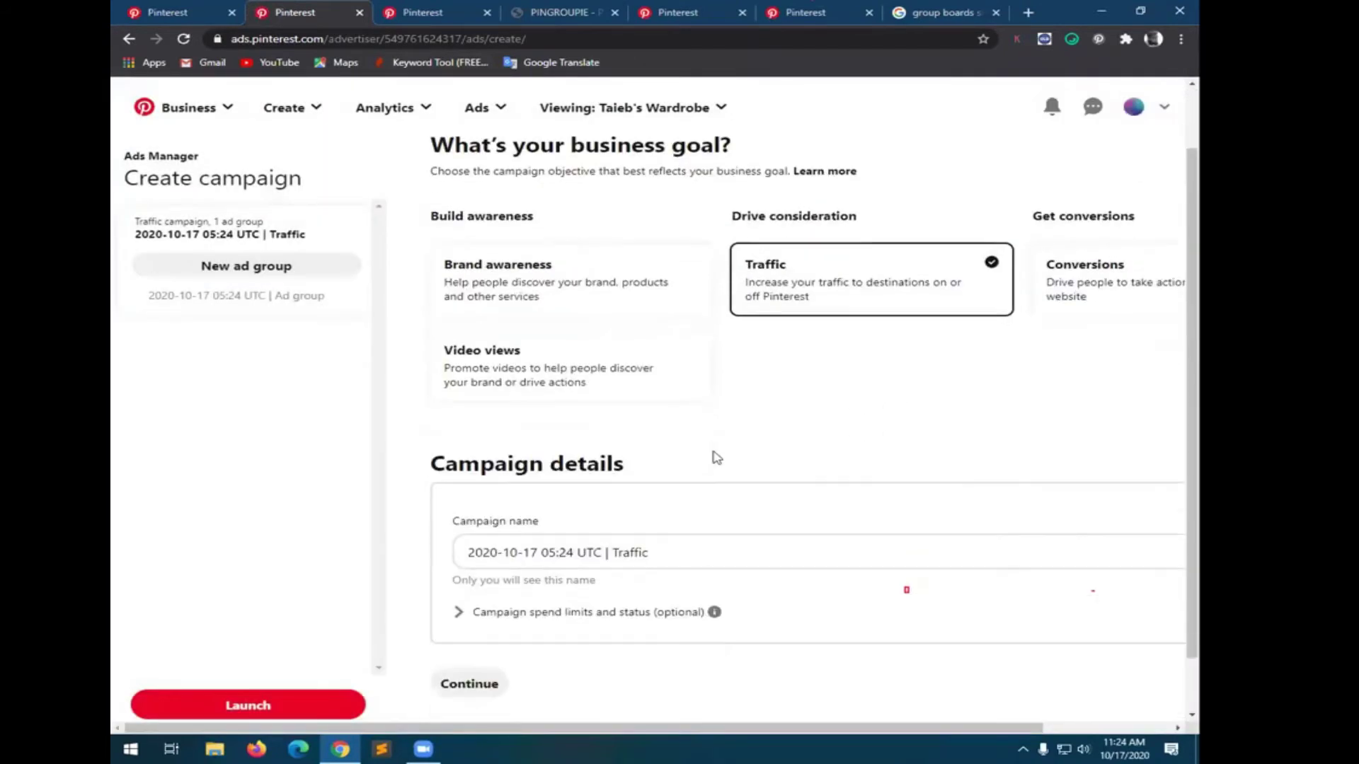
{"action": "triple_click", "coordinate": [598, 552]}
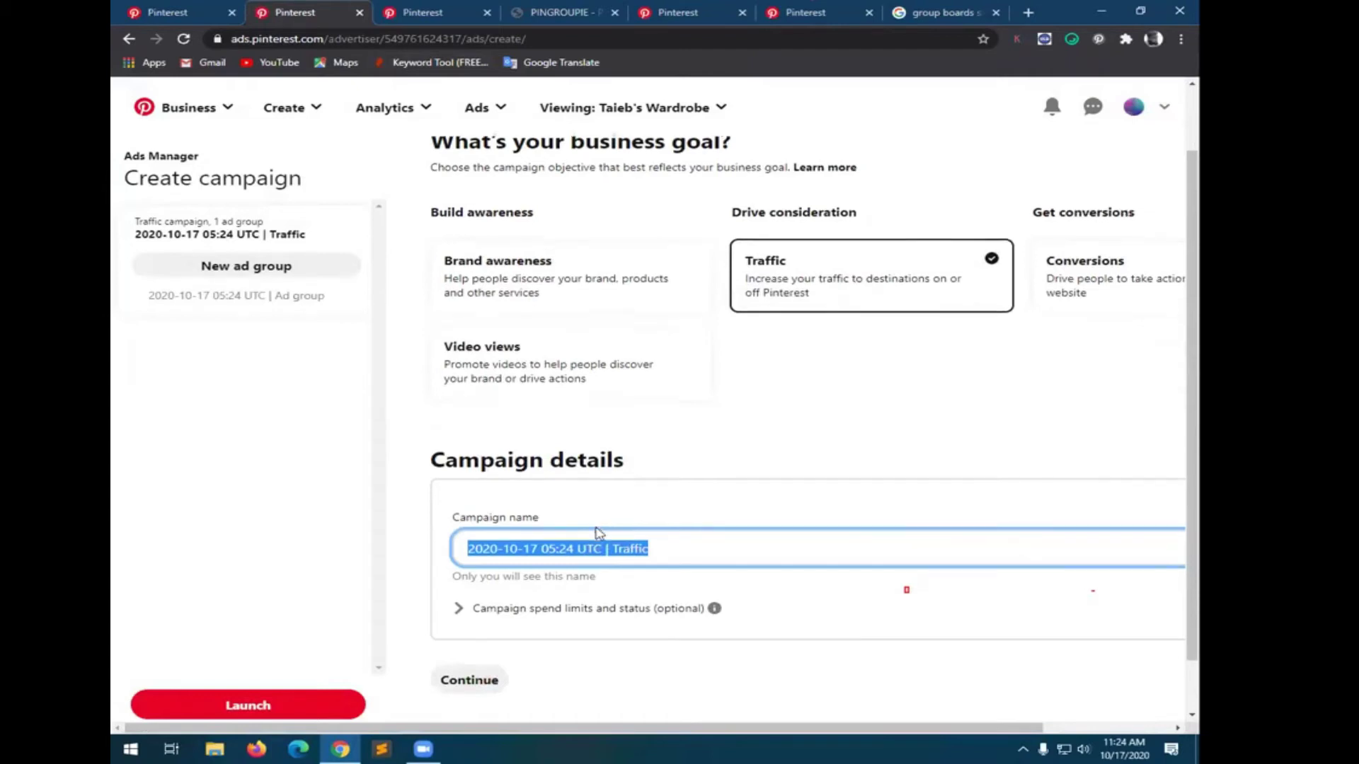
{"action": "scroll", "coordinate": [597, 535], "scroll_direction": "down", "scroll_amount": 1}
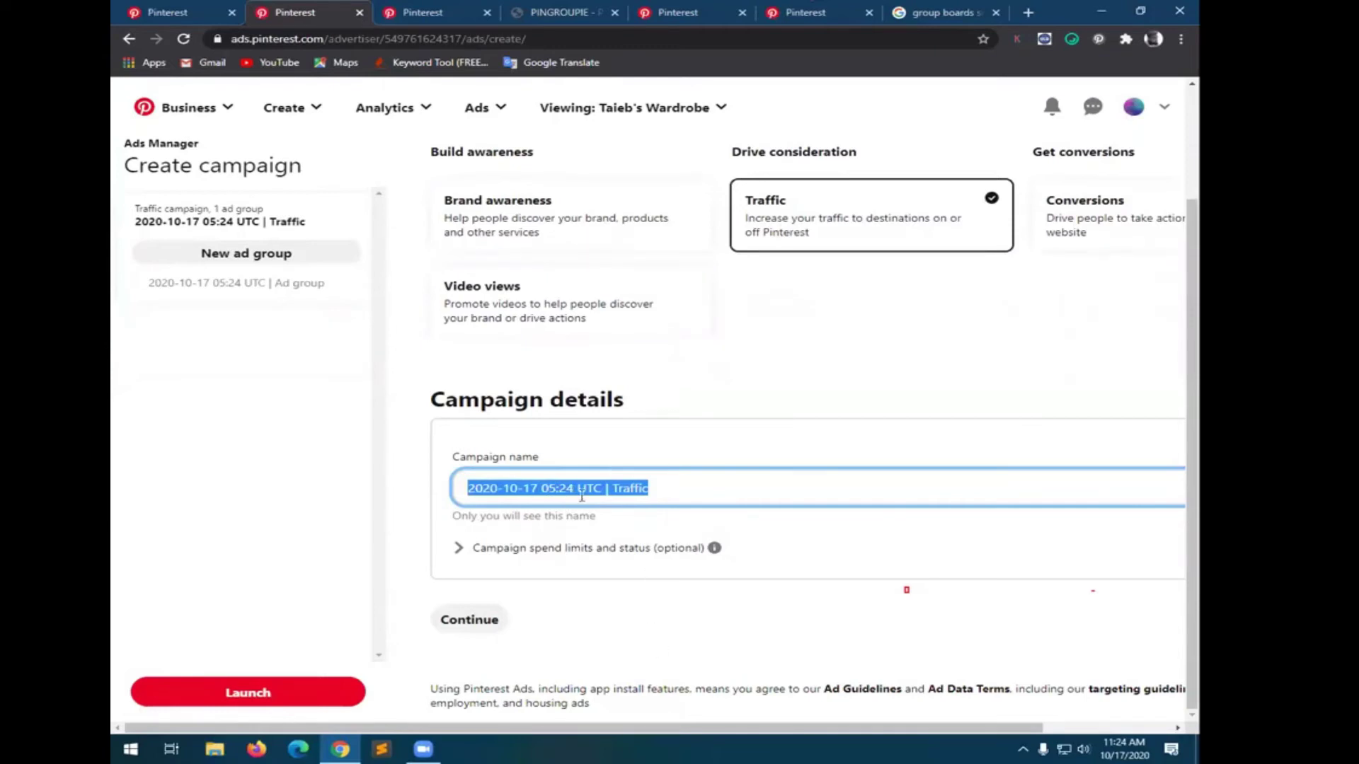
- Expand the optional campaign spend limits and status settings in the campaign details
{"action": "left_click", "coordinate": [513, 546]}
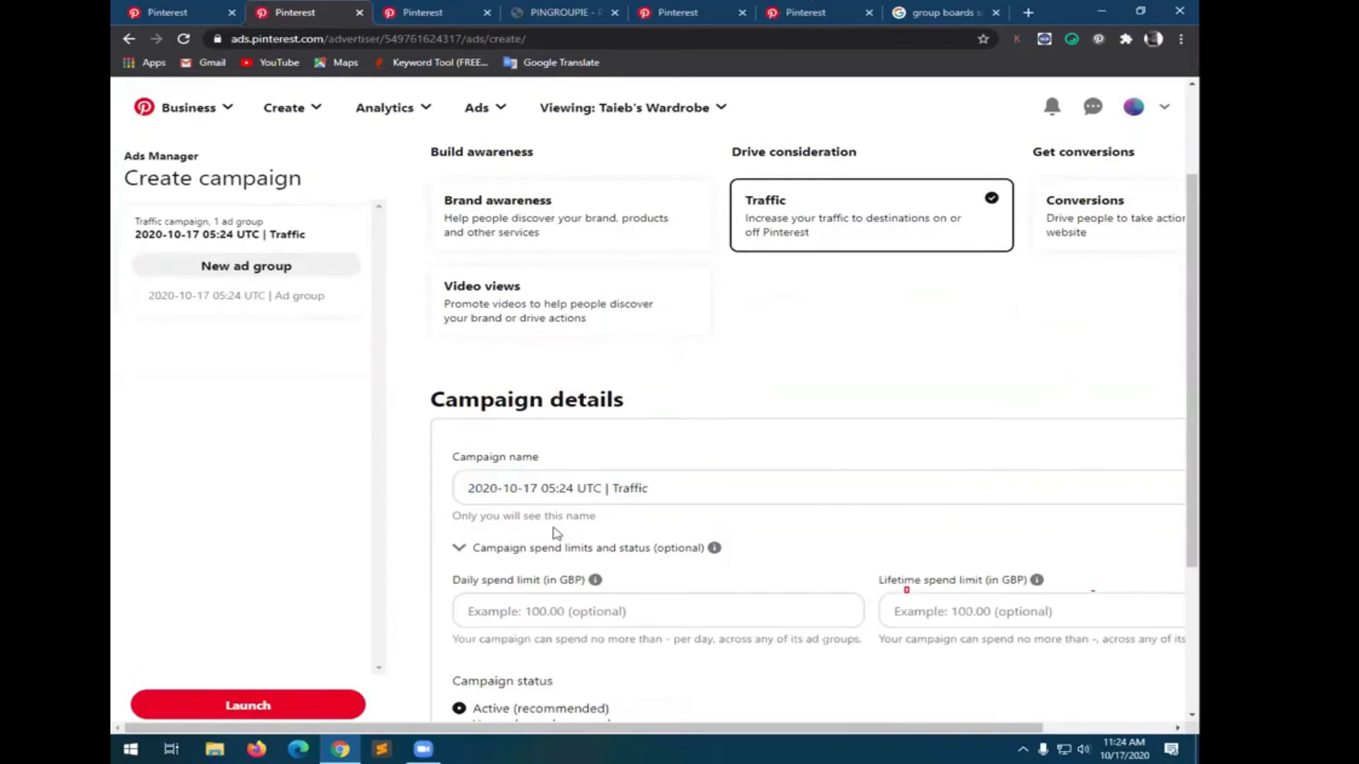
{"action": "scroll", "coordinate": [634, 460], "scroll_direction": "down", "scroll_amount": 2}
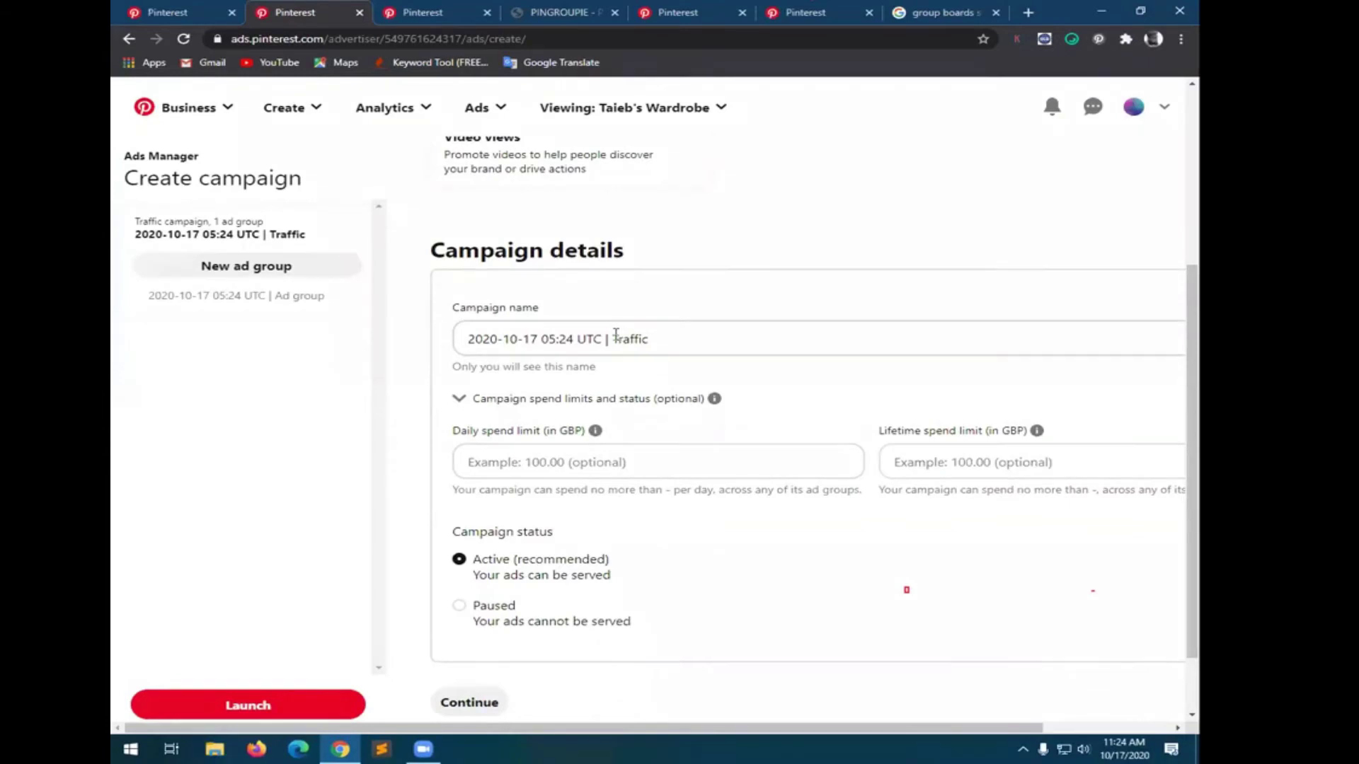
- Rename the campaign "Traffic | California | 20-55" and continue to the ad group settings
{"action": "left_click_drag", "start_coordinate": [609, 339], "coordinate": [366, 353]}
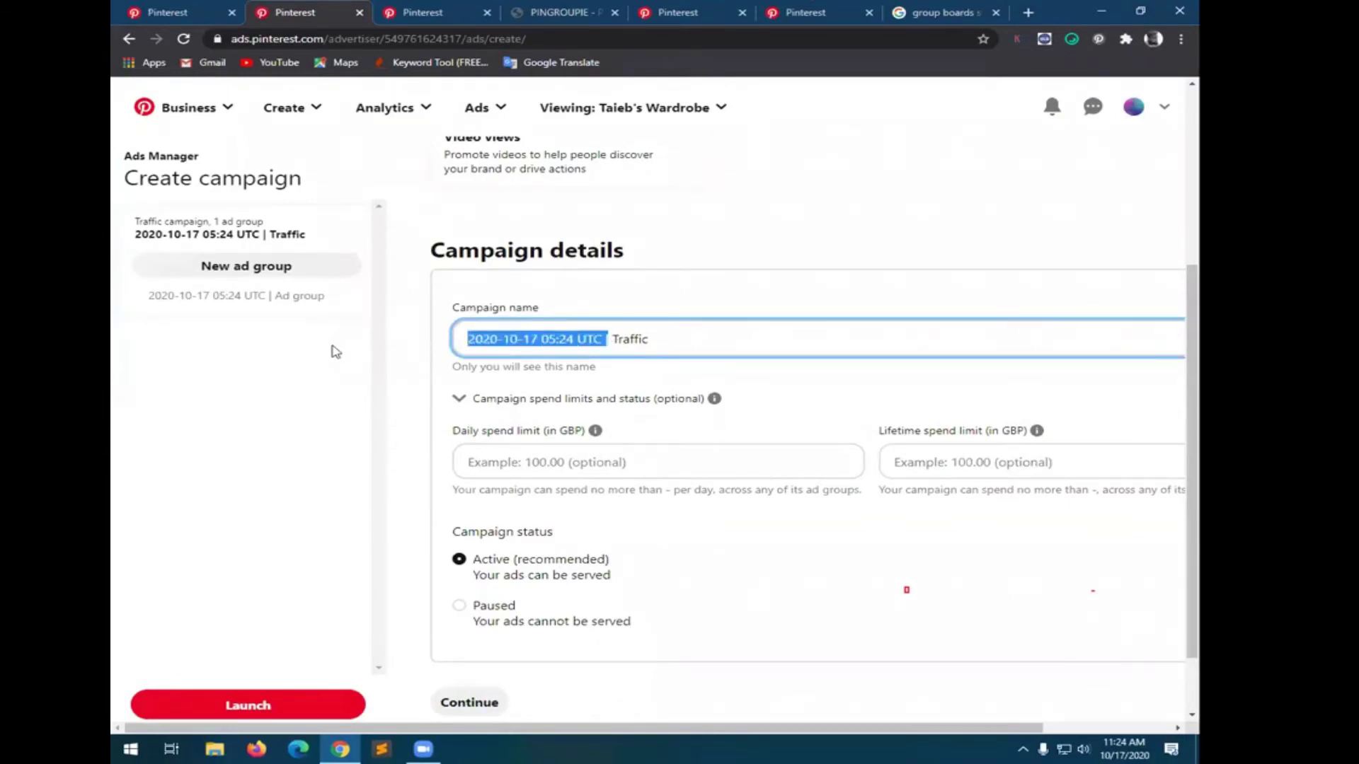
{"action": "left_click", "coordinate": [335, 352]}
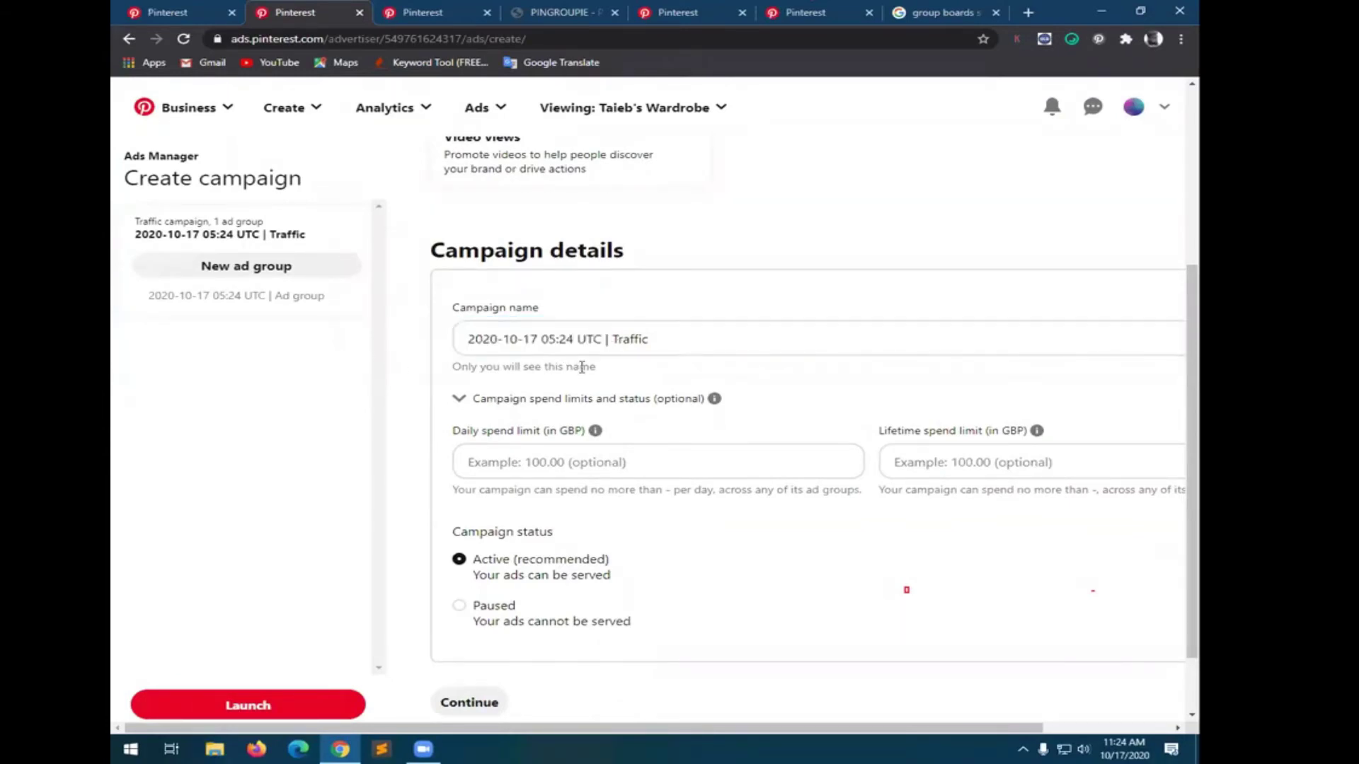
{"action": "left_click_drag", "start_coordinate": [605, 339], "coordinate": [439, 355]}
{"action": "left_click", "coordinate": [322, 359]}
{"action": "left_click", "coordinate": [607, 339]}
{"action": "key", "text": "BackSpace"}
{"action": "key", "text": "BackSpace"}
{"action": "key", "text": "BackSpace"}
{"action": "key", "text": "BackSpace"}
{"action": "key", "text": "BackSpace"}
{"action": "key", "text": "BackSpace"}
{"action": "key", "text": "BackSpace"}
{"action": "key", "text": "BackSpace"}
{"action": "key", "text": "BackSpace"}
{"action": "key", "text": "BackSpace"}
{"action": "key", "text": "BackSpace"}
{"action": "key", "text": "BackSpace"}
{"action": "key", "text": "BackSpace"}
{"action": "key", "text": "BackSpace"}
{"action": "key", "text": "BackSpace"}
{"action": "key", "text": "BackSpace"}
{"action": "key", "text": "BackSpace"}
{"action": "key", "text": "BackSpace"}
{"action": "key", "text": "BackSpace"}
{"action": "key", "text": "BackSpace"}
{"action": "key", "text": "BackSpace"}
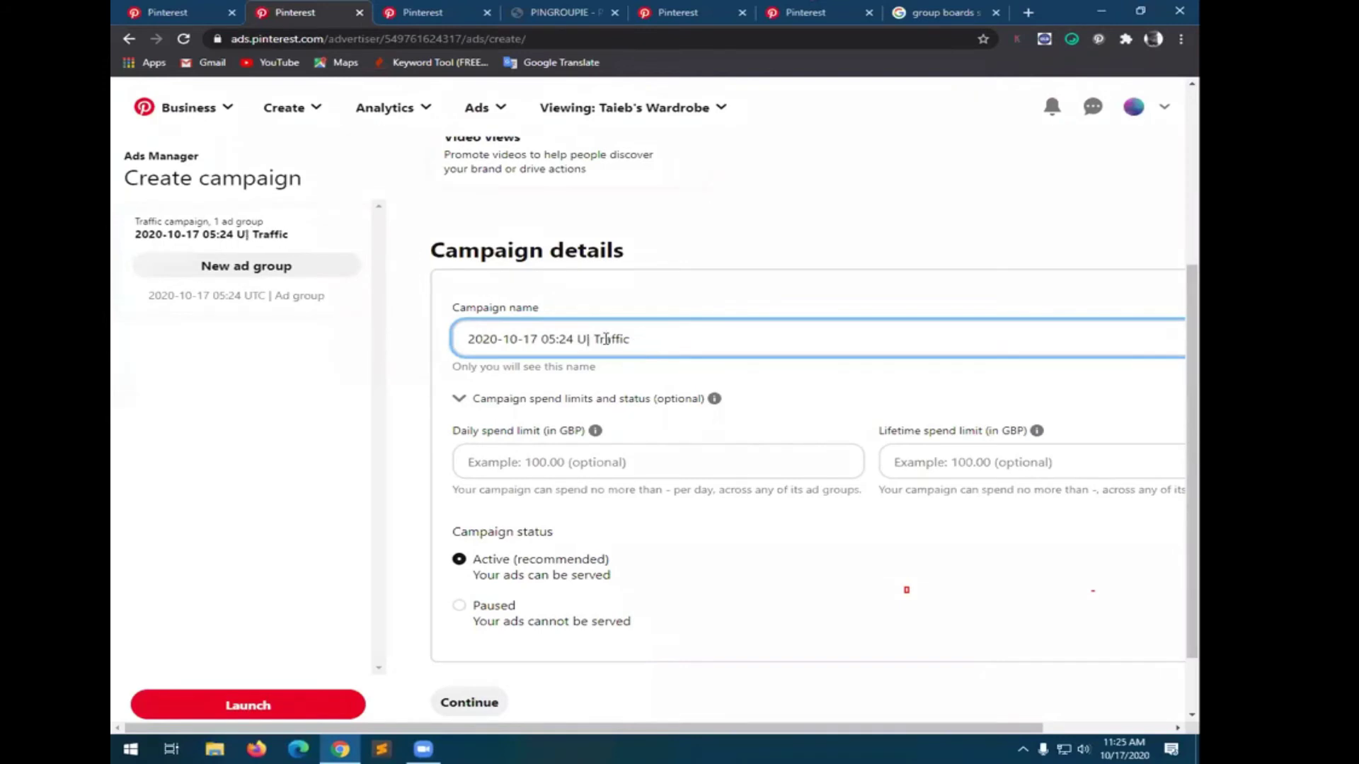
{"action": "key", "text": "Delete"}
{"action": "key", "text": "Delete"}
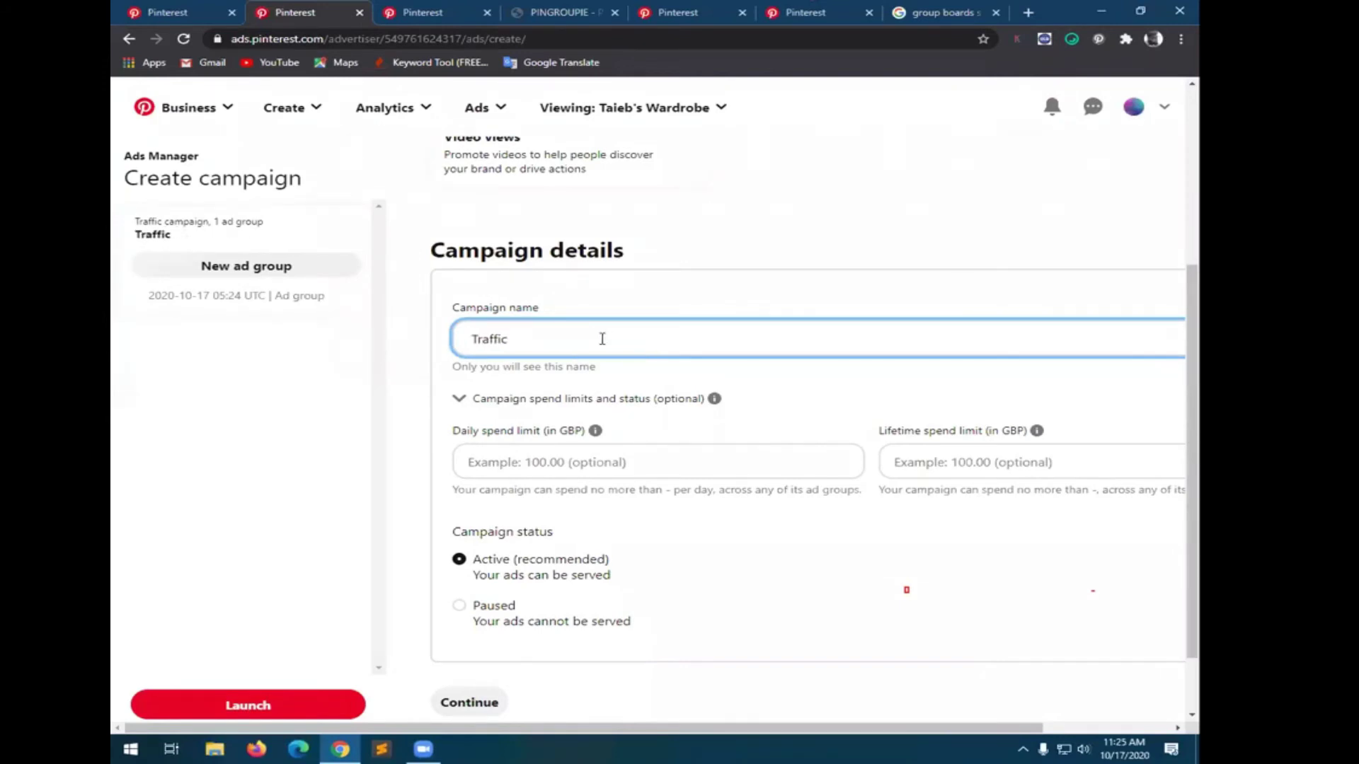
{"action": "key", "text": "Delete"}
{"action": "type", "text": "Califo"}
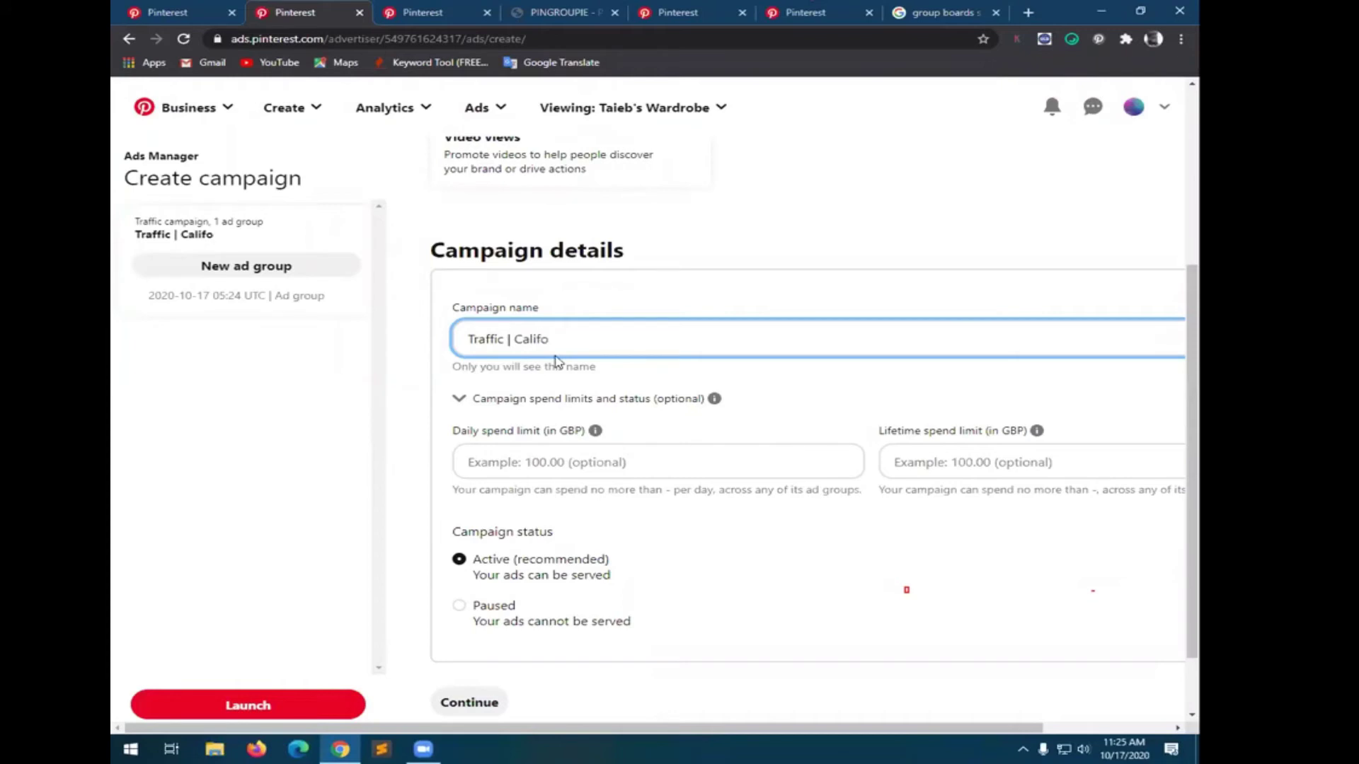
{"action": "key", "text": "BackSpace"}
{"action": "type", "text": "ornia | 20-55"}
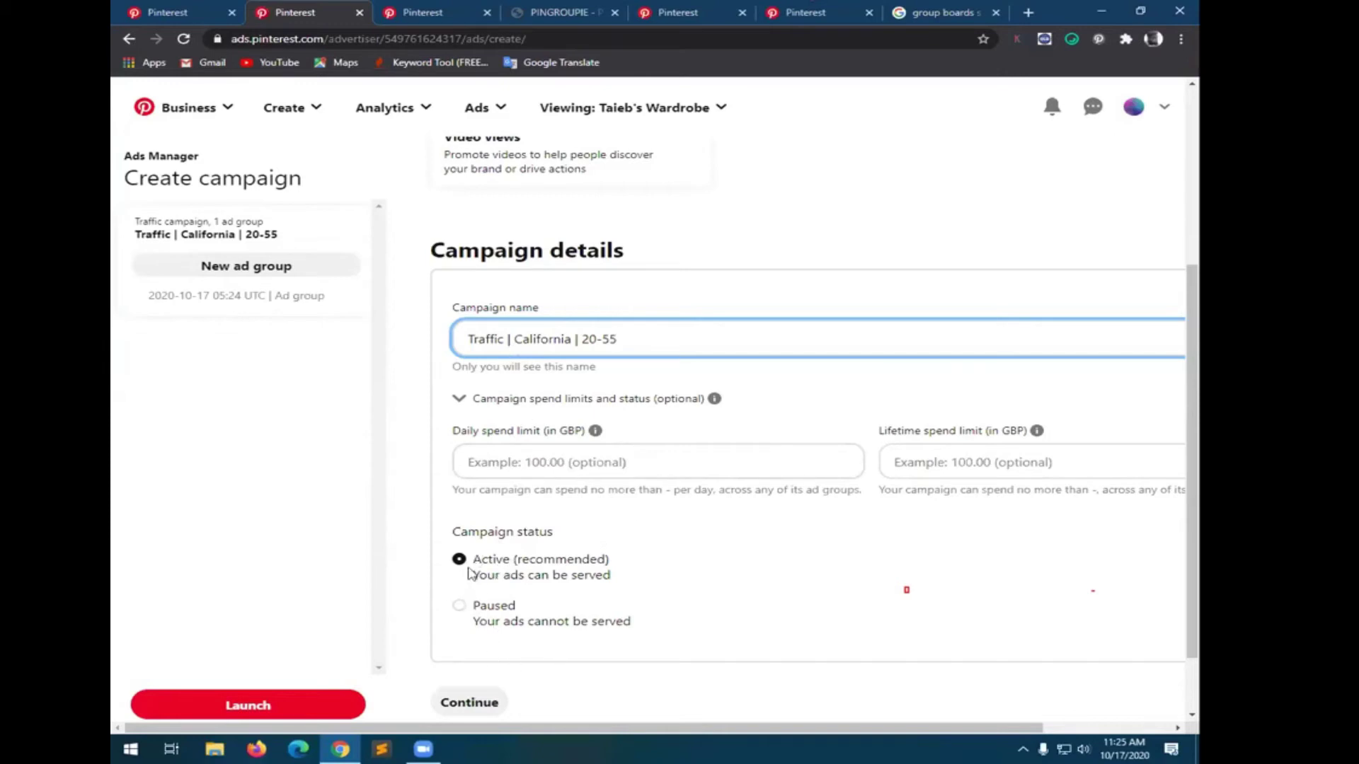
{"action": "scroll", "coordinate": [580, 577], "scroll_direction": "down", "scroll_amount": 1}
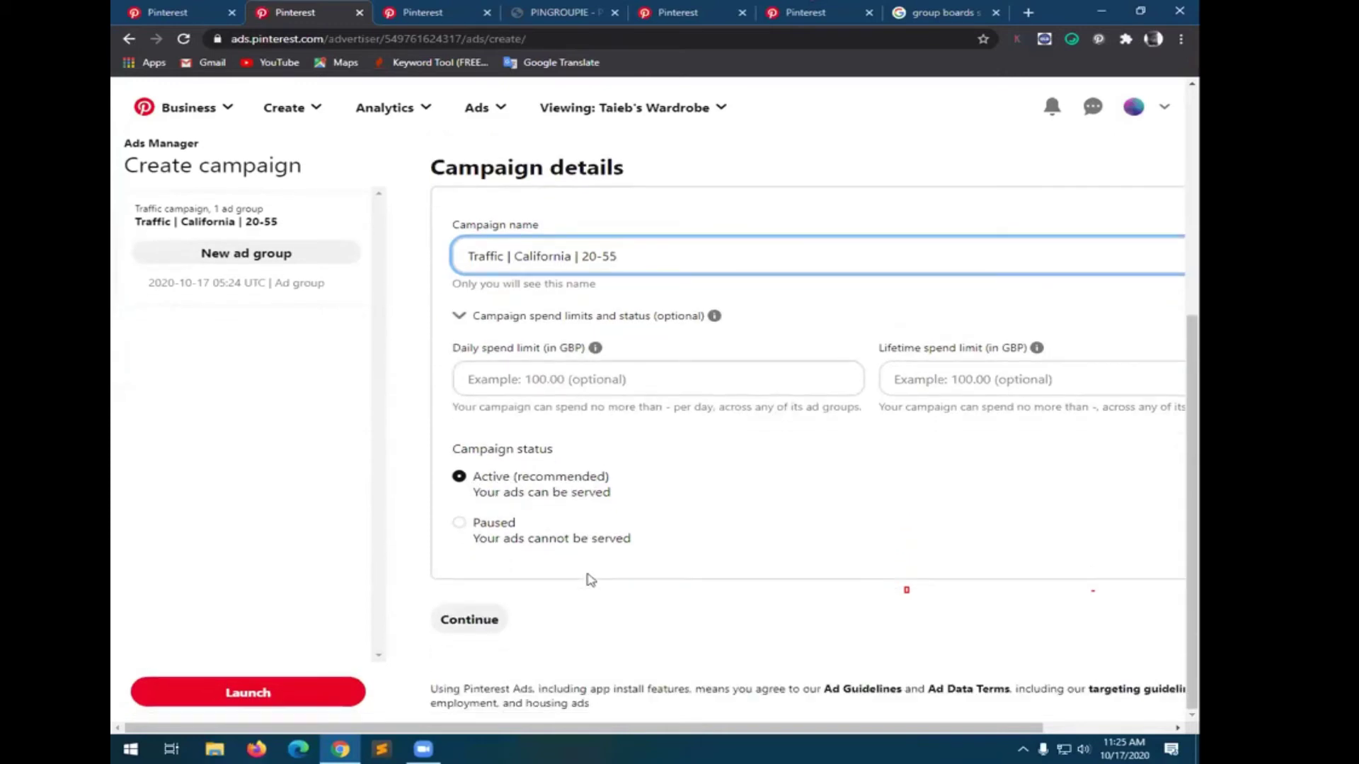
{"action": "left_click", "coordinate": [453, 619]}
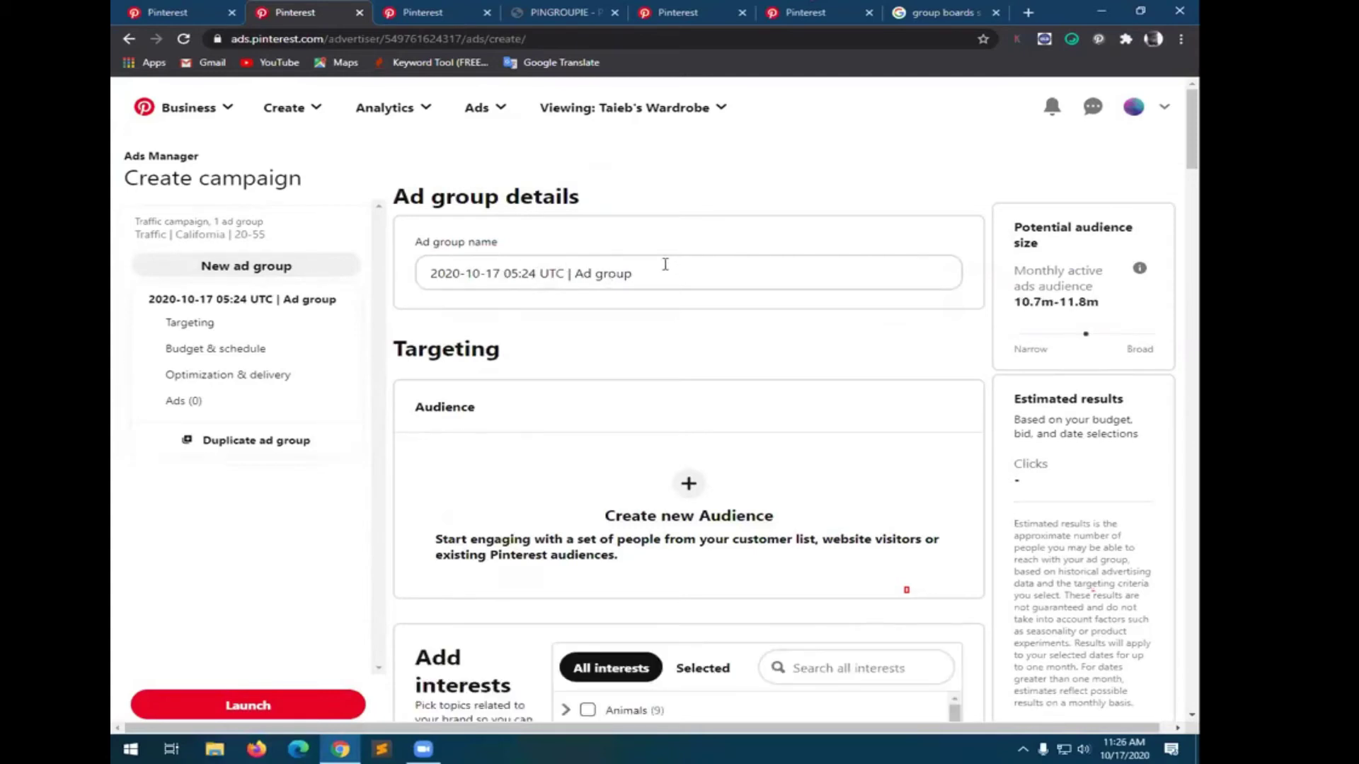
- Search the ad group's targeting interests for "Sofa"
{"action": "left_click", "coordinate": [480, 273]}
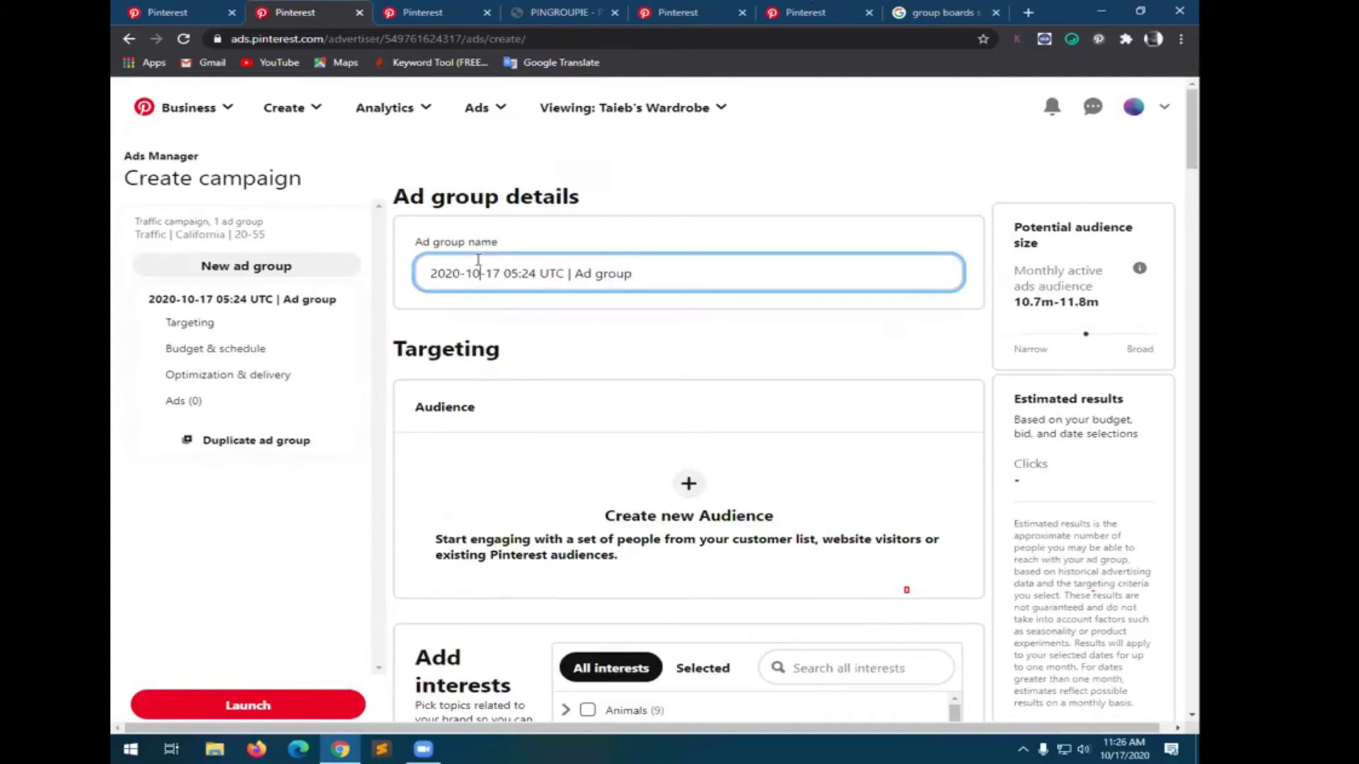
{"action": "scroll", "coordinate": [681, 450], "scroll_direction": "down", "scroll_amount": 1}
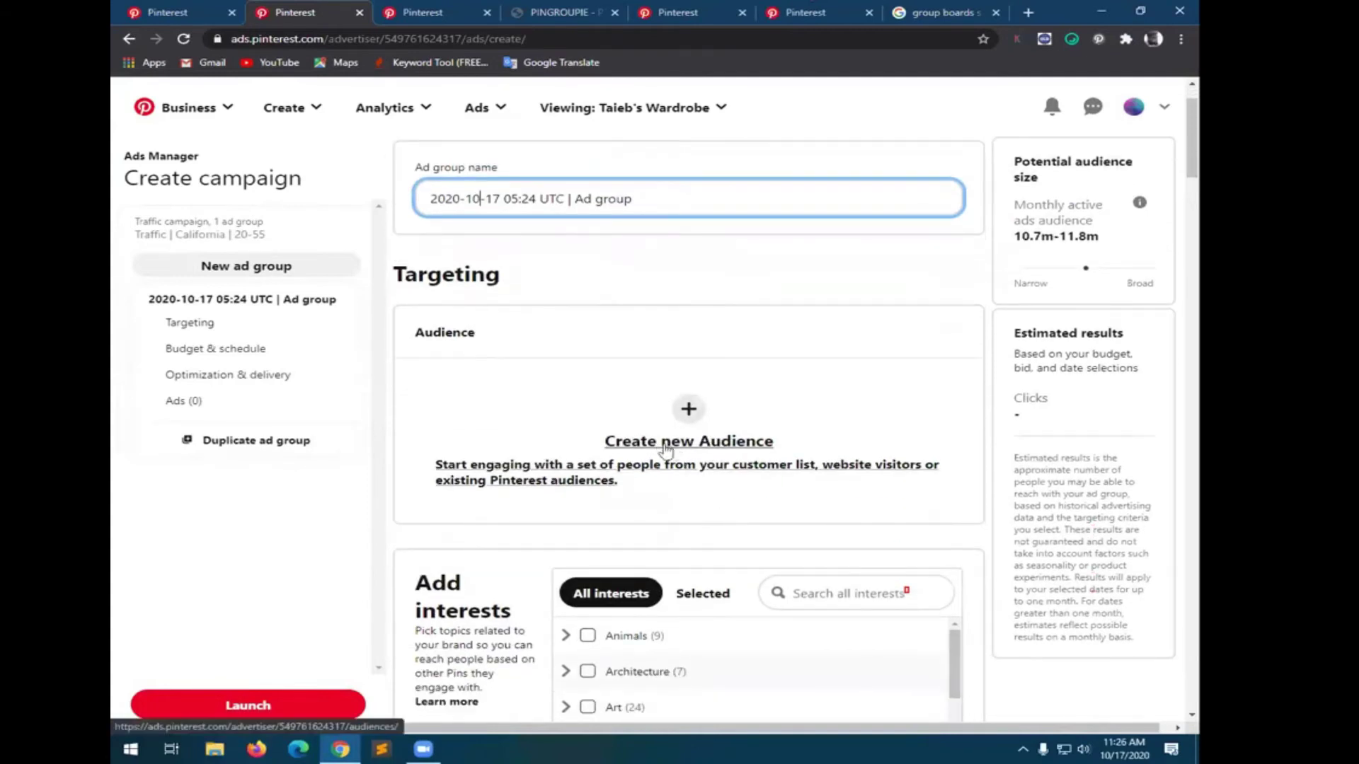
{"action": "scroll", "coordinate": [665, 447], "scroll_direction": "down", "scroll_amount": 2}
{"action": "scroll", "coordinate": [628, 448], "scroll_direction": "down", "scroll_amount": 1}
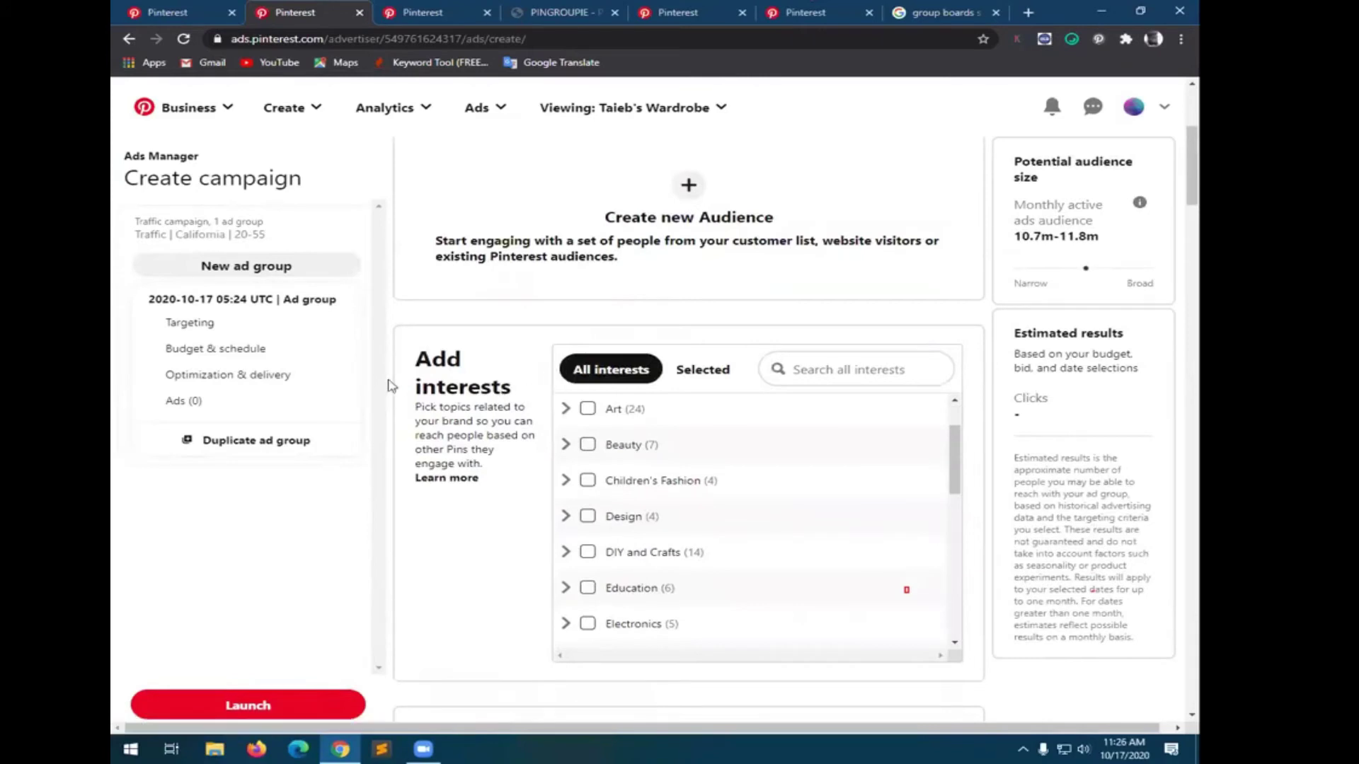
{"action": "scroll", "coordinate": [676, 425], "scroll_direction": "up", "scroll_amount": 1}
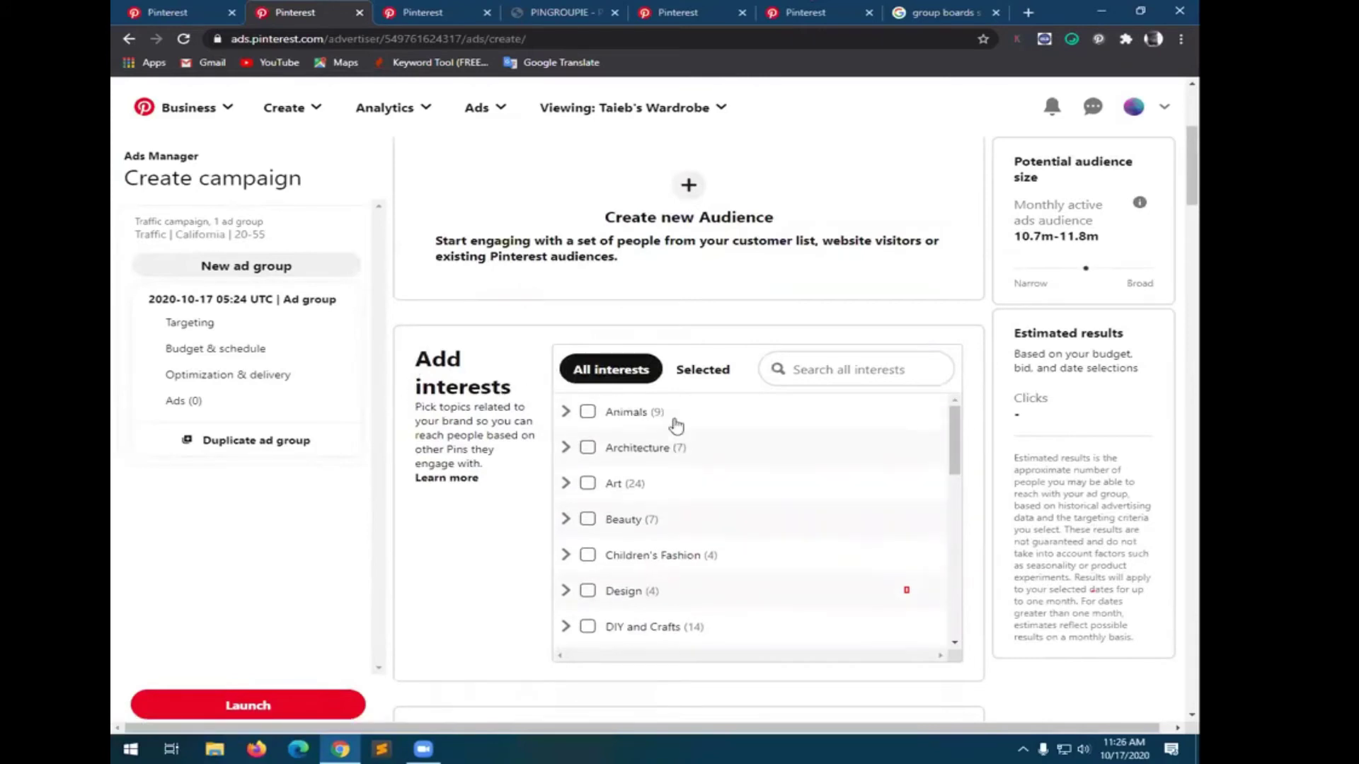
{"action": "scroll", "coordinate": [684, 421], "scroll_direction": "up", "scroll_amount": 1}
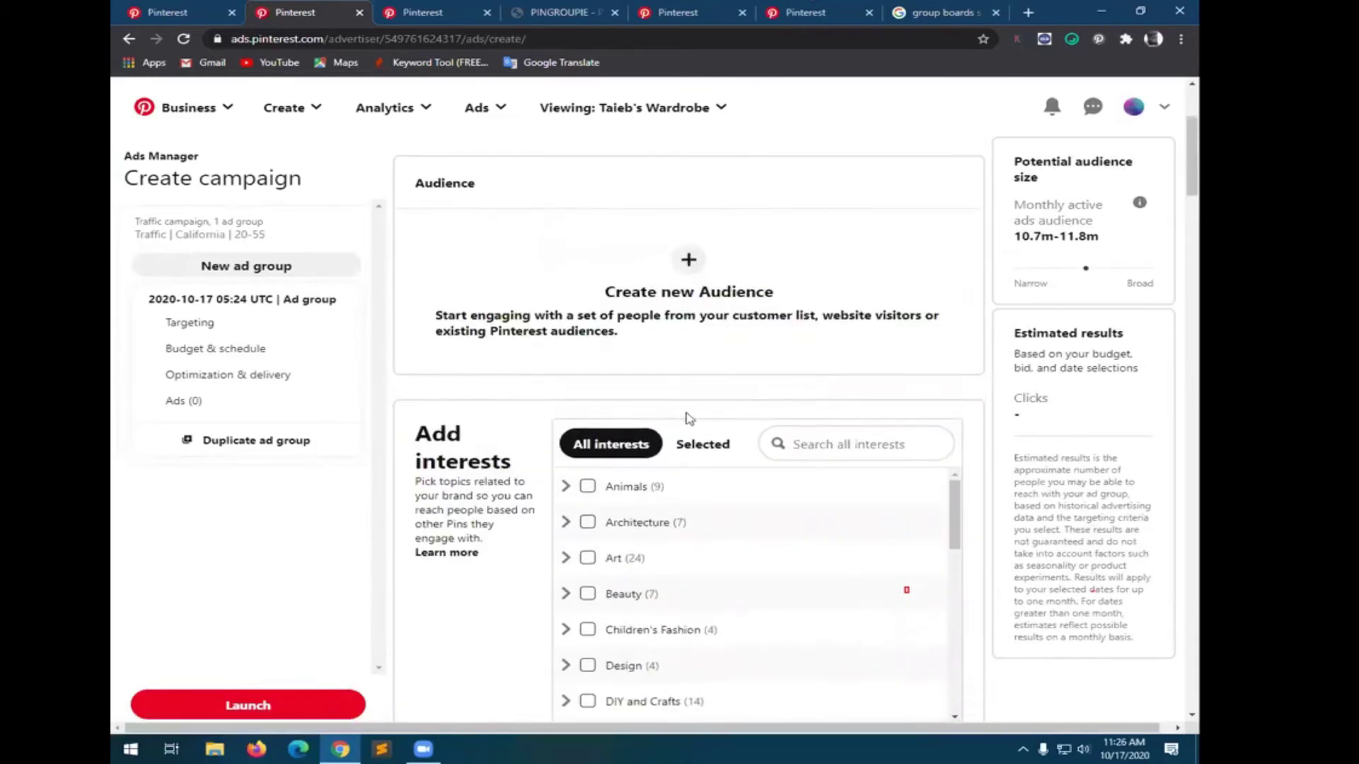
{"action": "left_click", "coordinate": [810, 451]}
{"action": "type", "text": "S"}
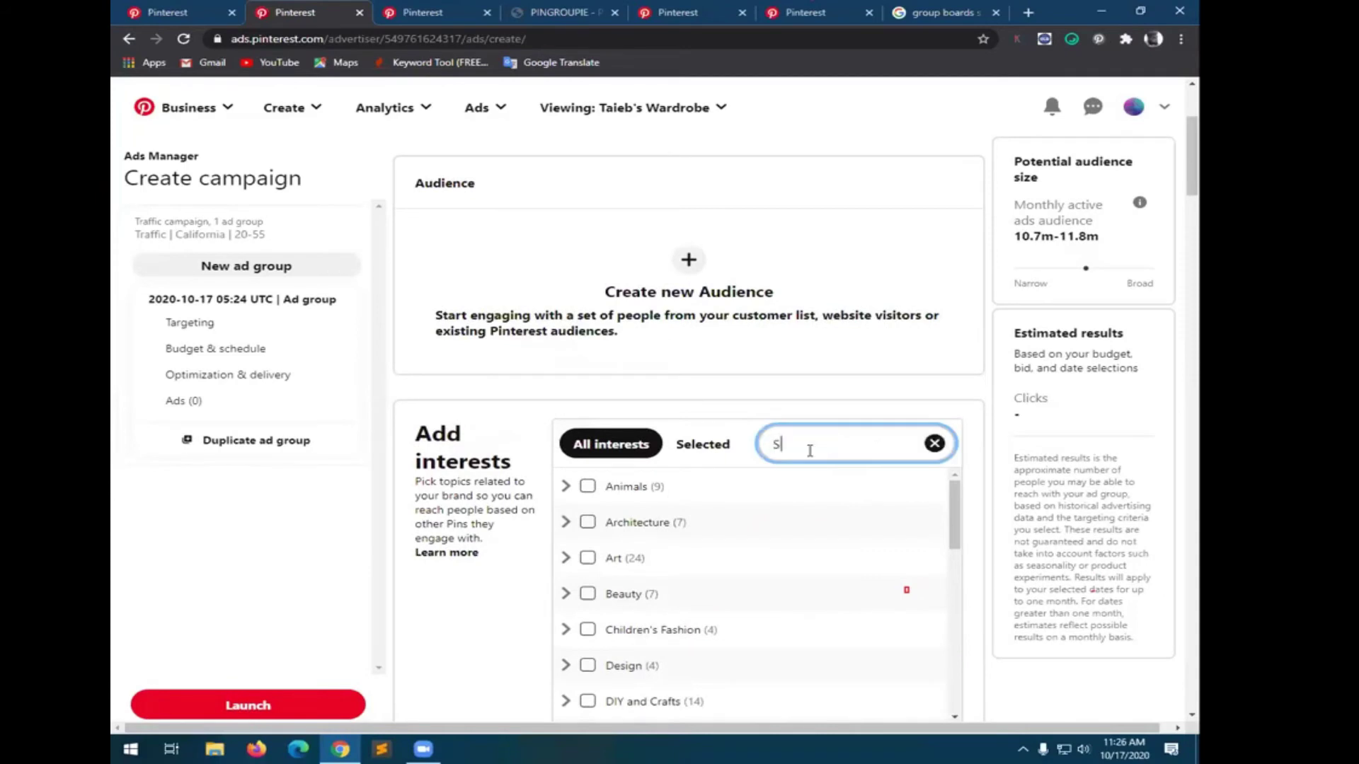
{"action": "type", "text": "ofa"}
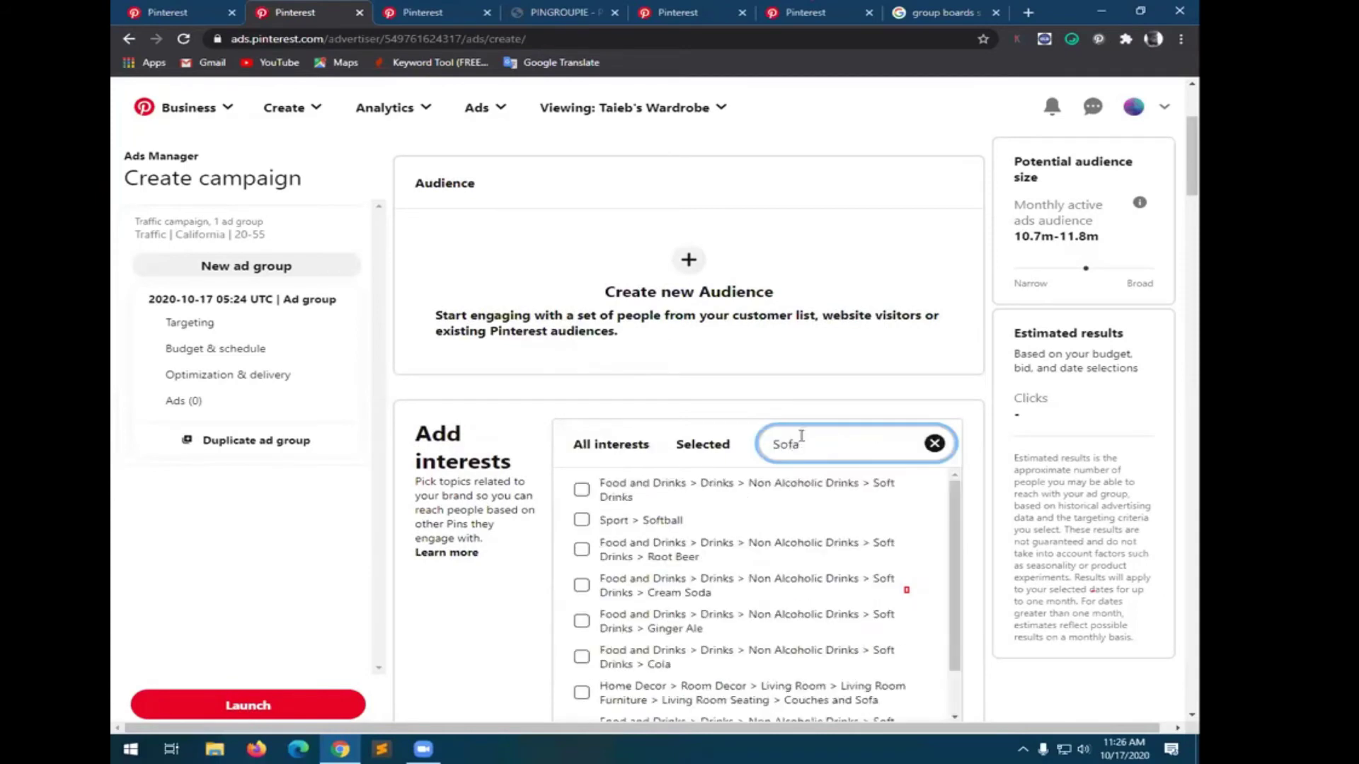
- Add the Home Decor > Furniture and Home Decor > Room Decor interests to the ad group's targeting
{"action": "scroll", "coordinate": [663, 488], "scroll_direction": "down", "scroll_amount": 1}
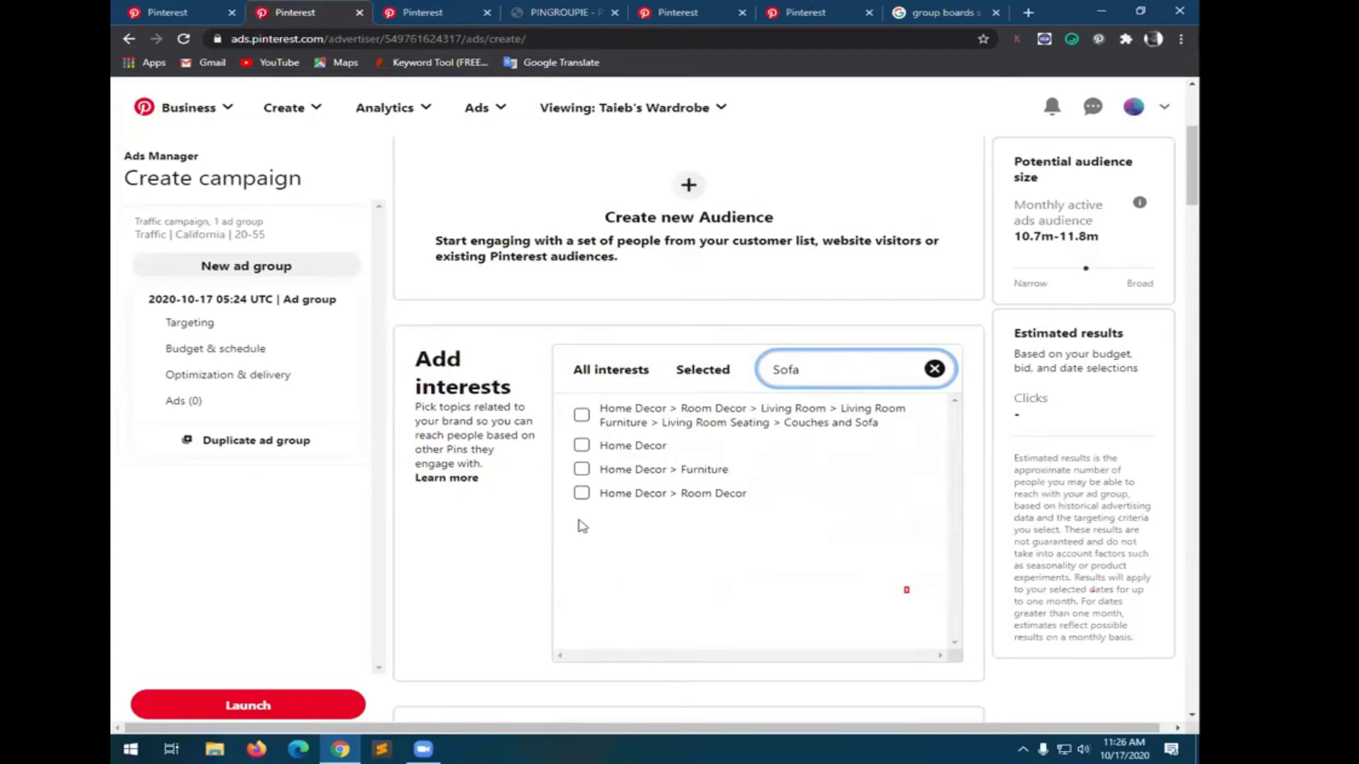
{"action": "left_click", "coordinate": [571, 419]}
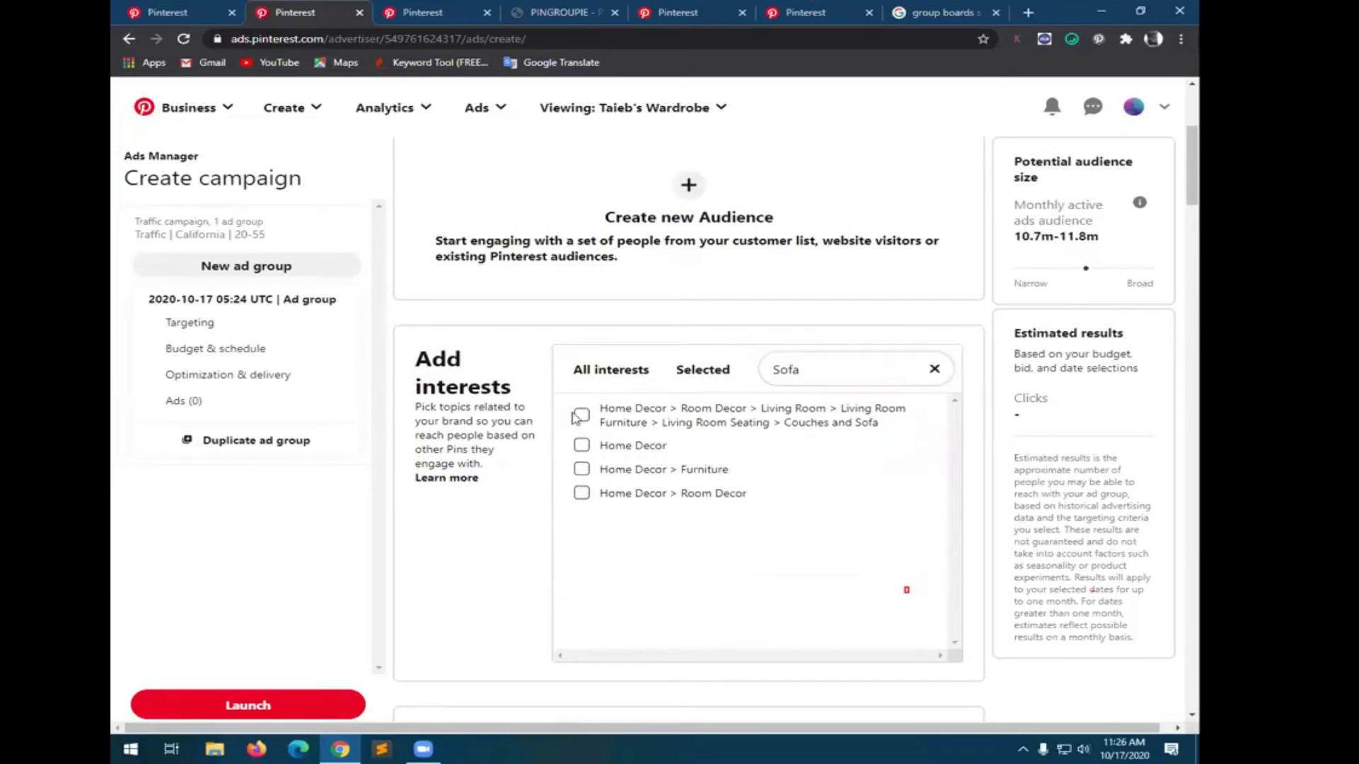
{"action": "left_click", "coordinate": [581, 415]}
{"action": "left_click", "coordinate": [581, 447]}
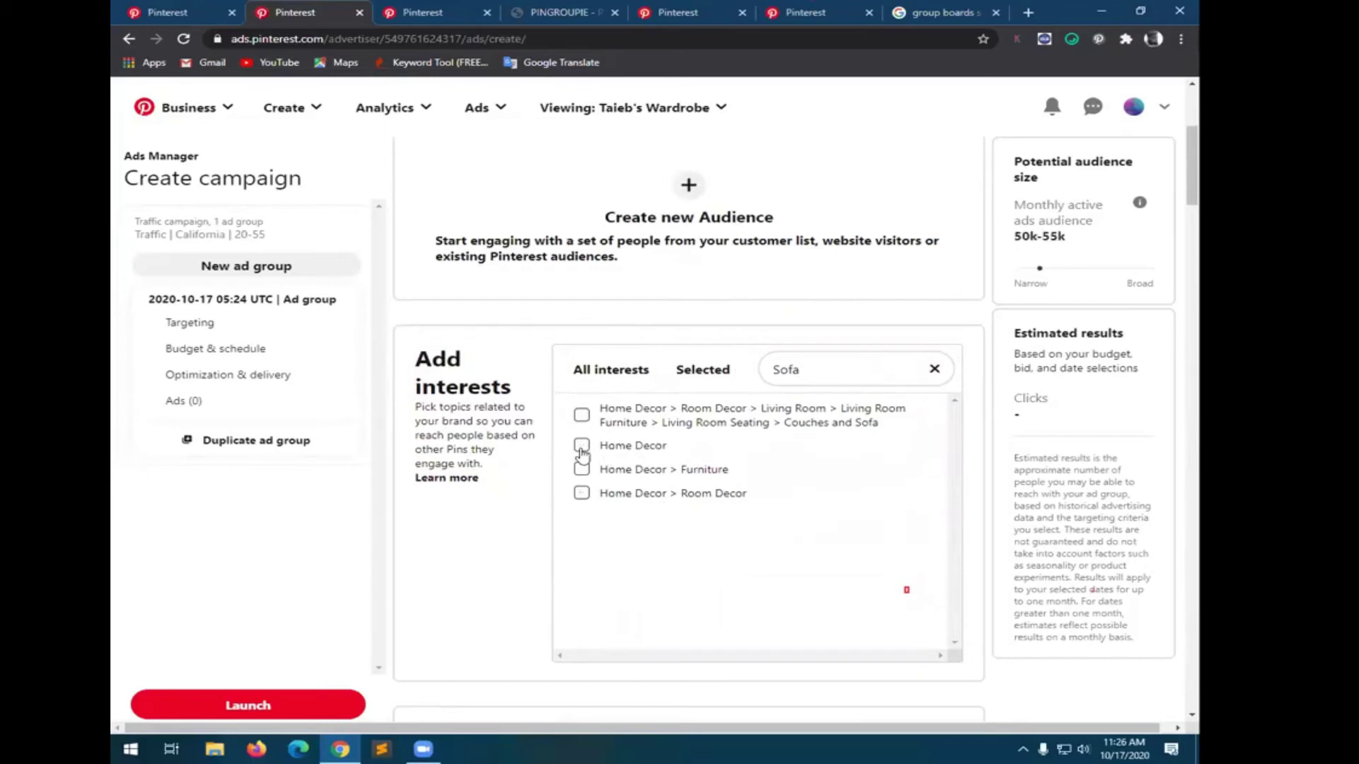
{"action": "left_click", "coordinate": [581, 470]}
{"action": "left_click", "coordinate": [581, 493]}
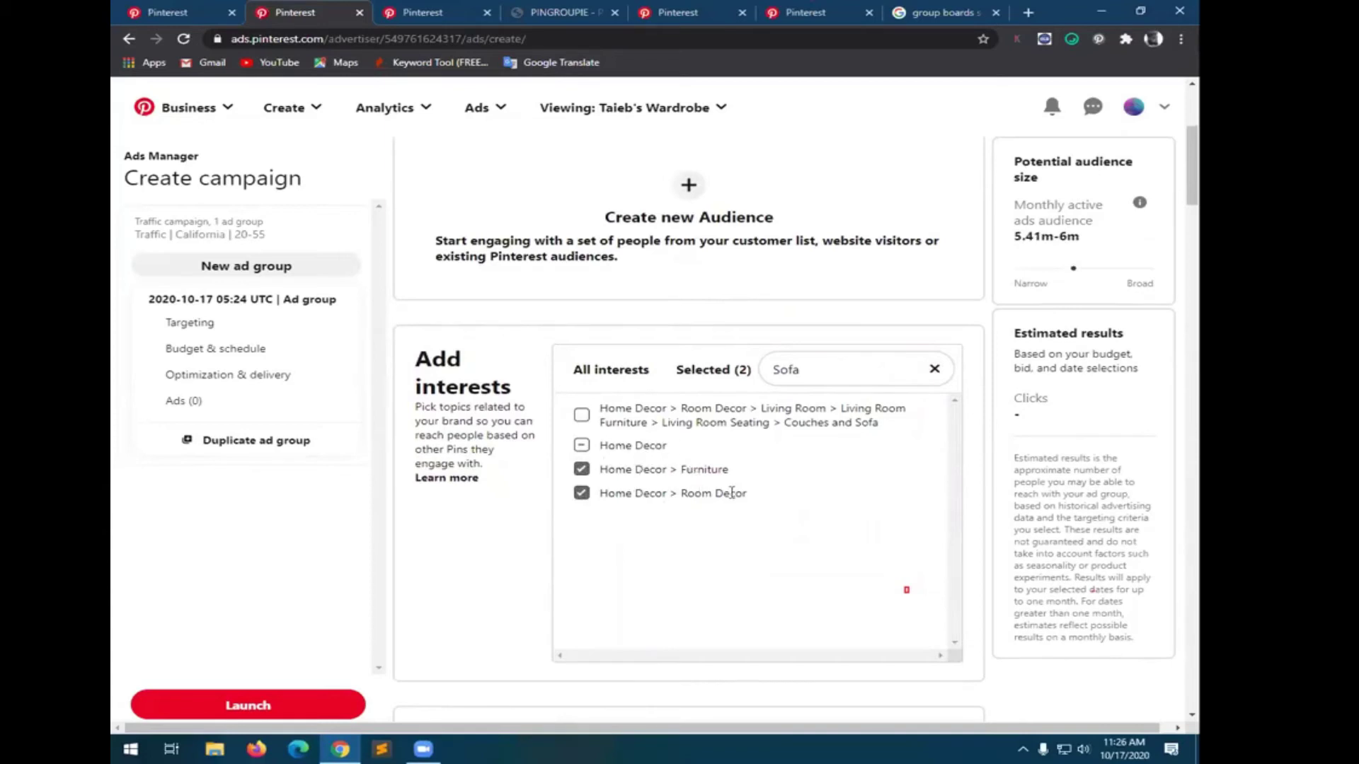
{"action": "left_click_drag", "start_coordinate": [730, 489], "coordinate": [687, 473]}
{"action": "left_click", "coordinate": [687, 473]}
- Clear the interest search and expand the Home Decor category in the full interest list
{"action": "left_click", "coordinate": [935, 369]}
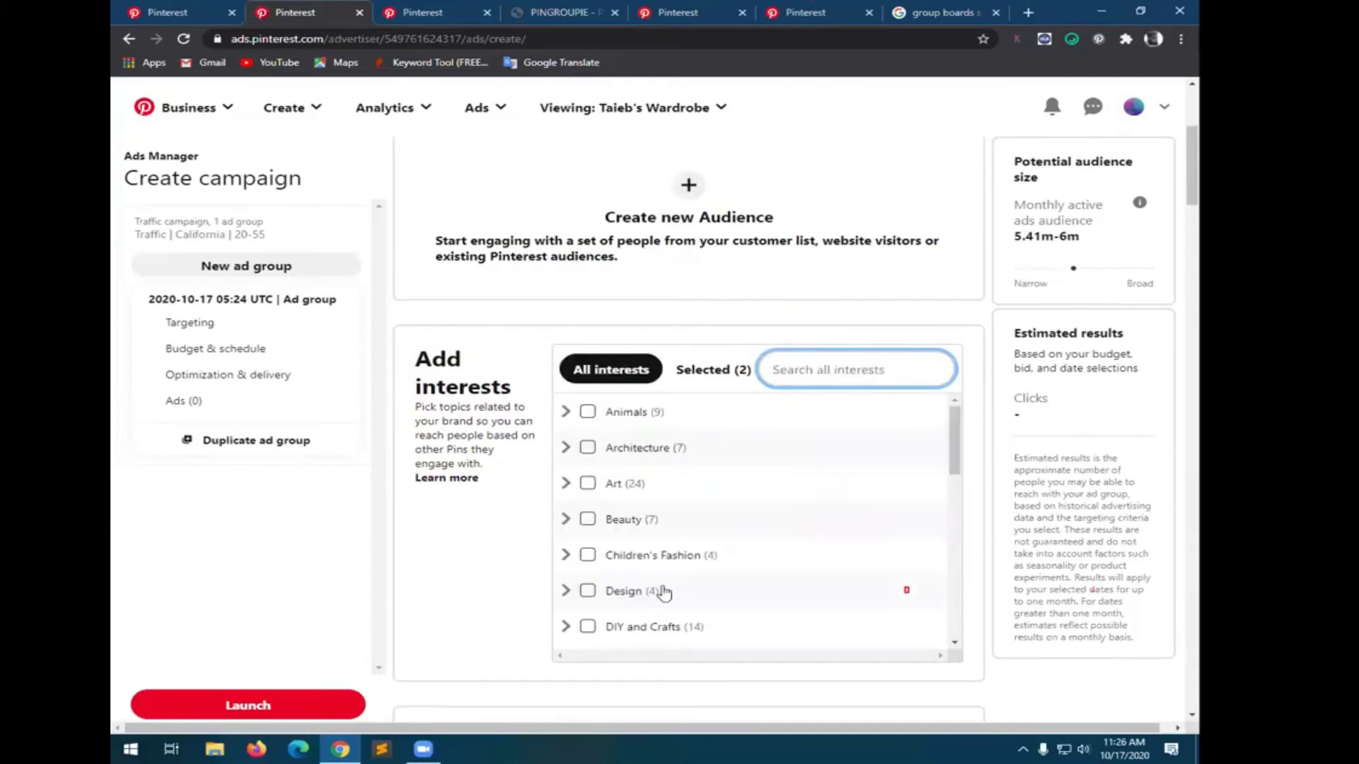
{"action": "scroll", "coordinate": [666, 596], "scroll_direction": "down", "scroll_amount": 3}
{"action": "scroll", "coordinate": [668, 600], "scroll_direction": "down", "scroll_amount": 5}
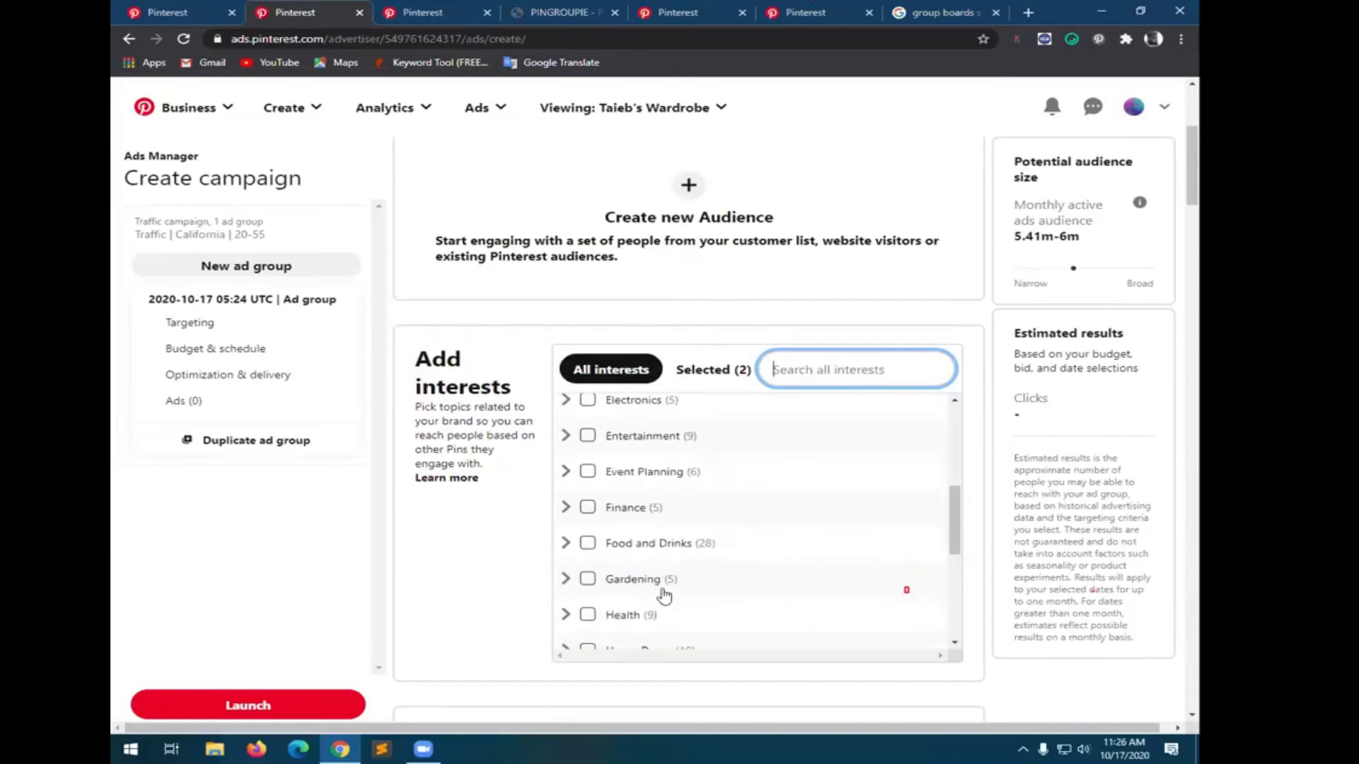
{"action": "scroll", "coordinate": [664, 597], "scroll_direction": "down", "scroll_amount": 6}
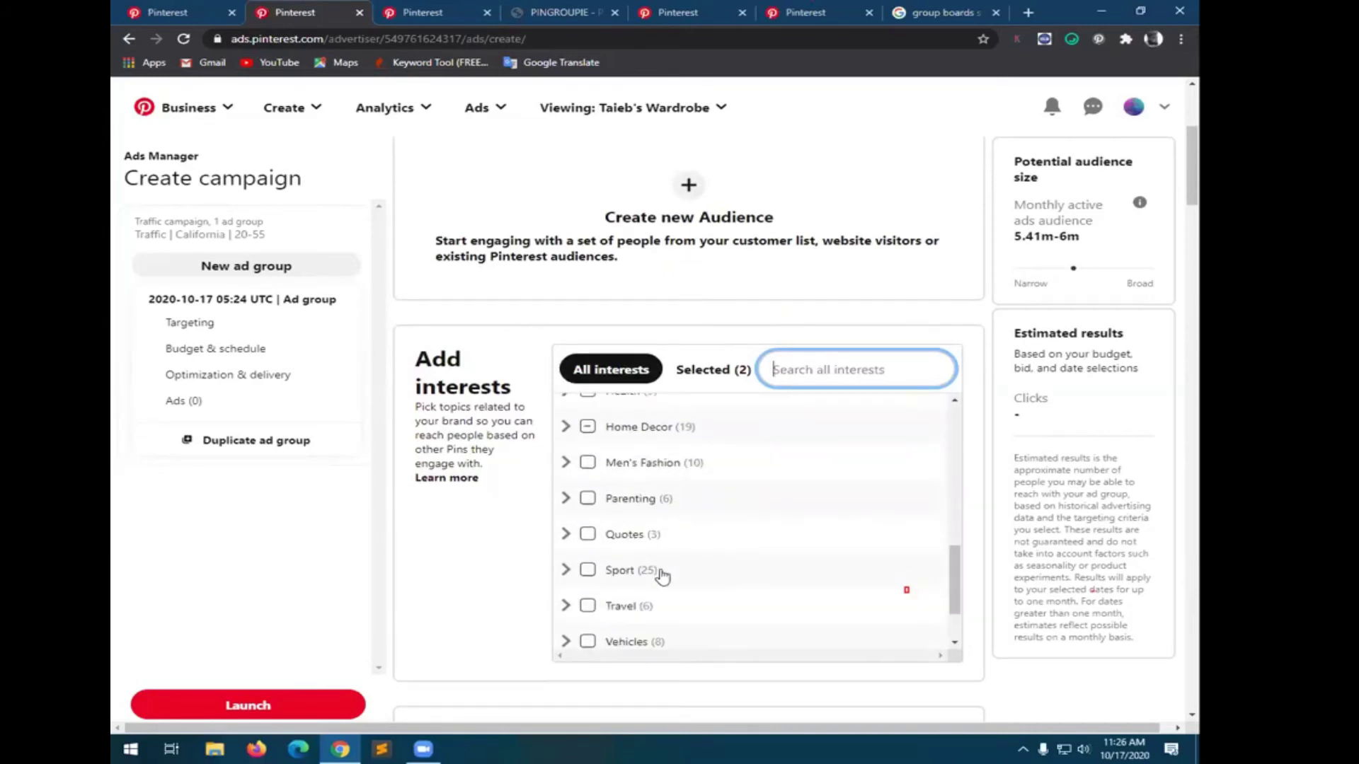
{"action": "left_click", "coordinate": [565, 426]}
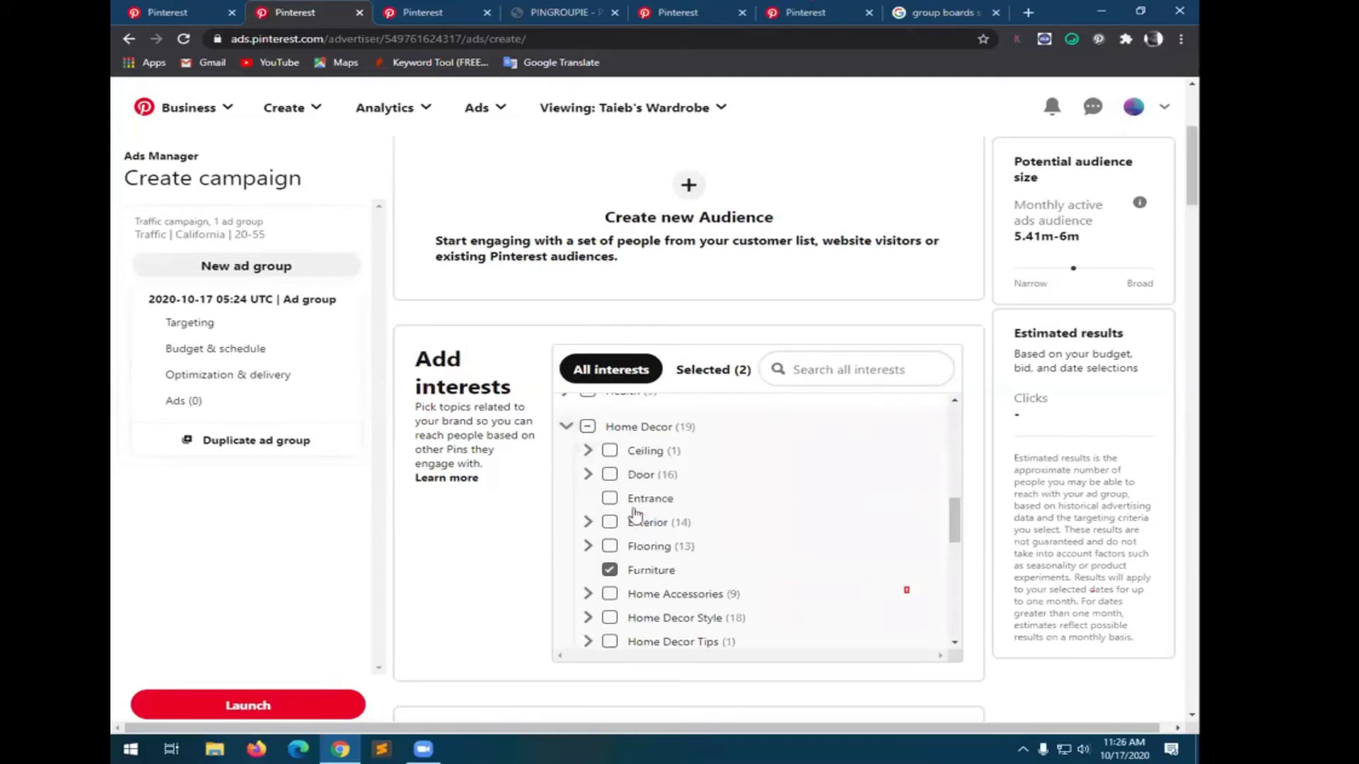
- Expand the Door category under Home Decor and look through its sub-interests
{"action": "left_click", "coordinate": [587, 475]}
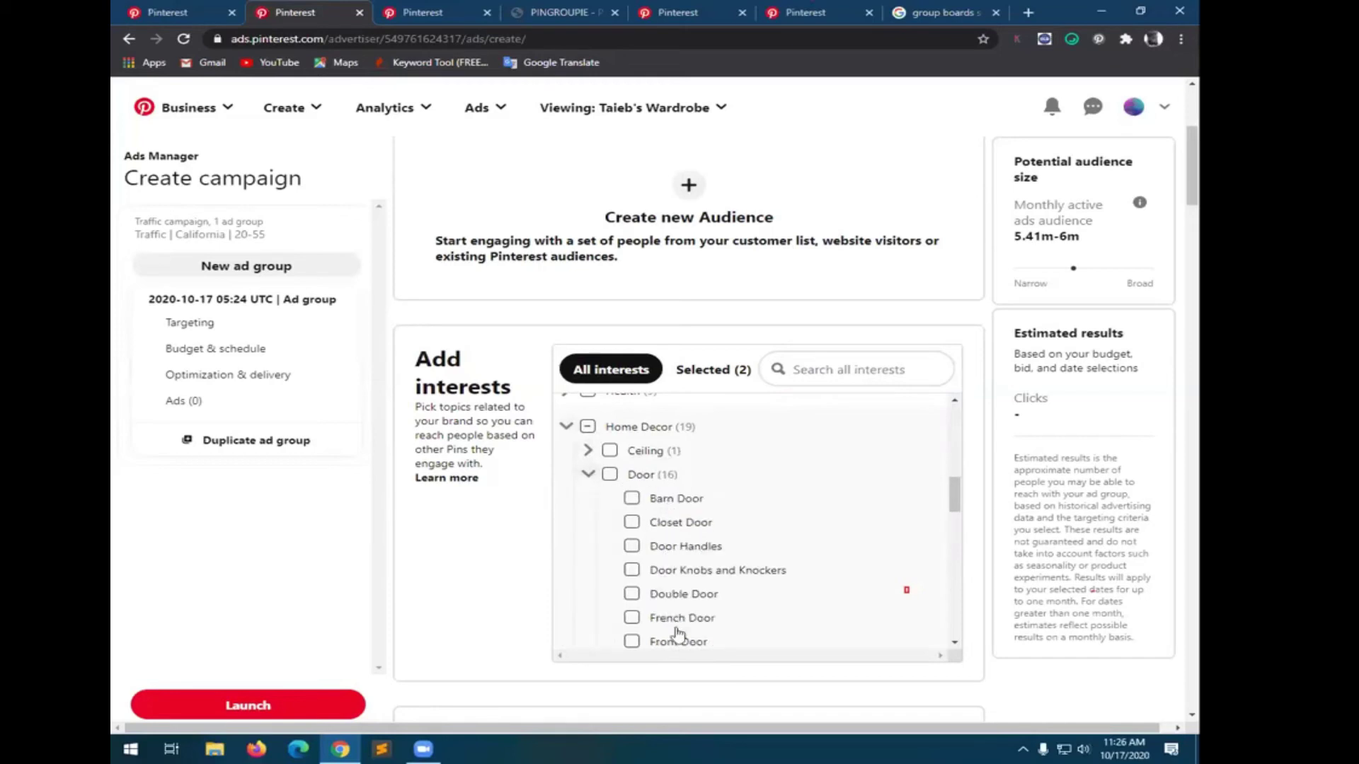
{"action": "scroll", "coordinate": [678, 634], "scroll_direction": "down", "scroll_amount": 1}
{"action": "scroll", "coordinate": [678, 635], "scroll_direction": "down", "scroll_amount": 1}
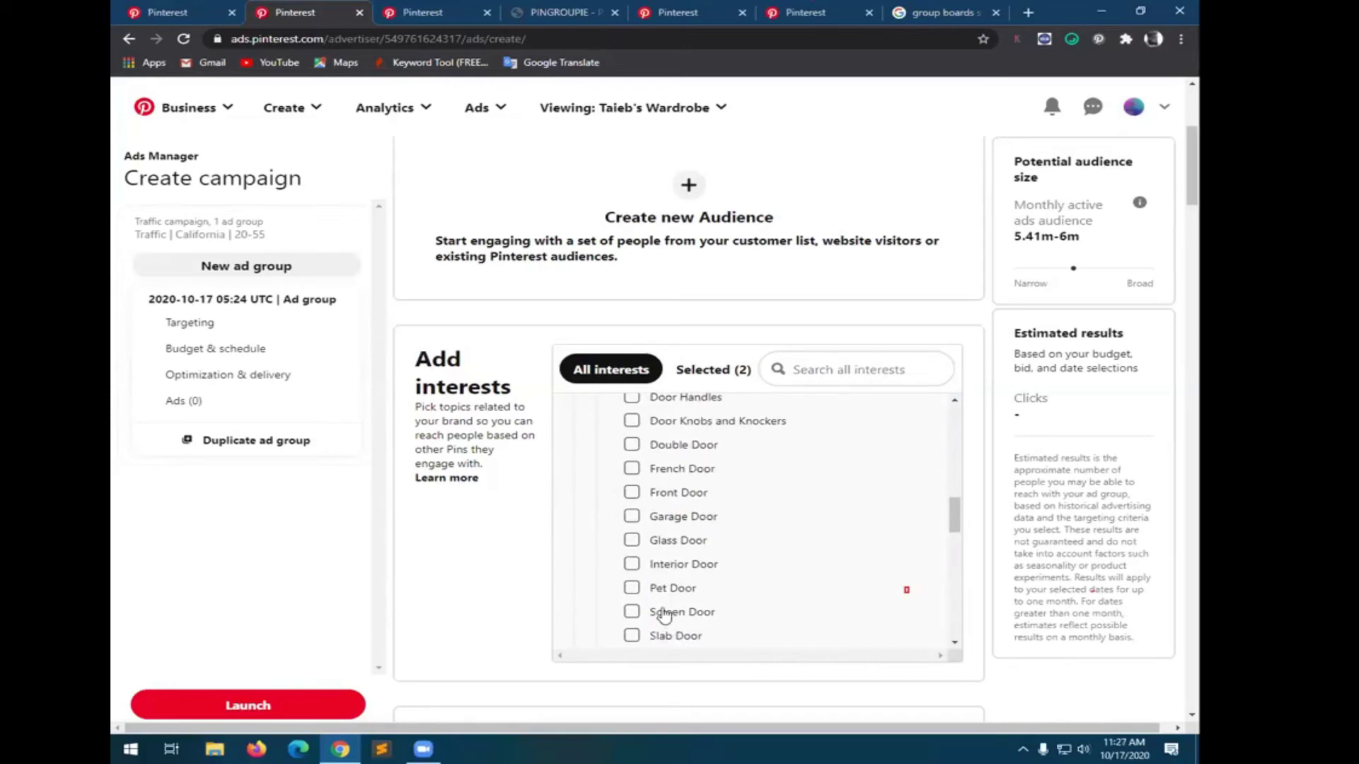
{"action": "scroll", "coordinate": [664, 615], "scroll_direction": "down", "scroll_amount": 1}
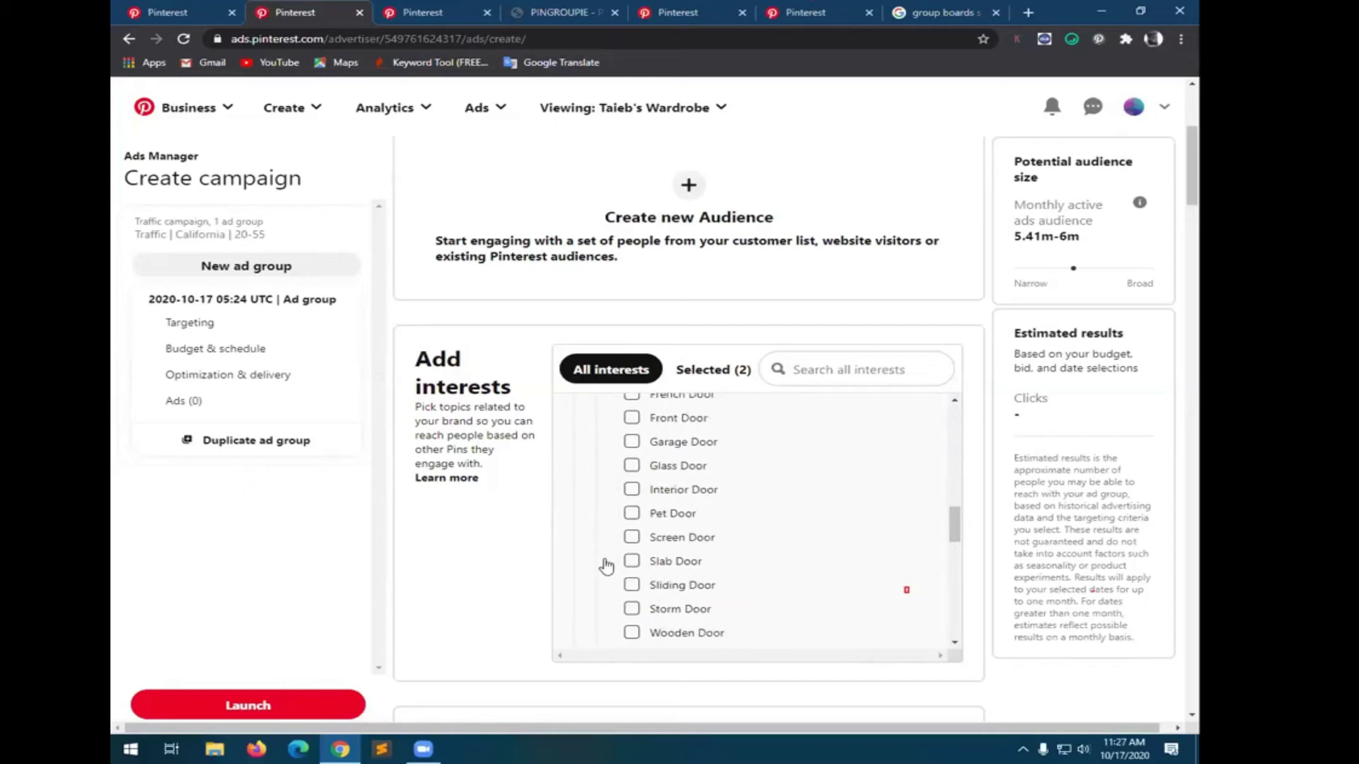
{"action": "scroll", "coordinate": [606, 565], "scroll_direction": "up", "scroll_amount": 2}
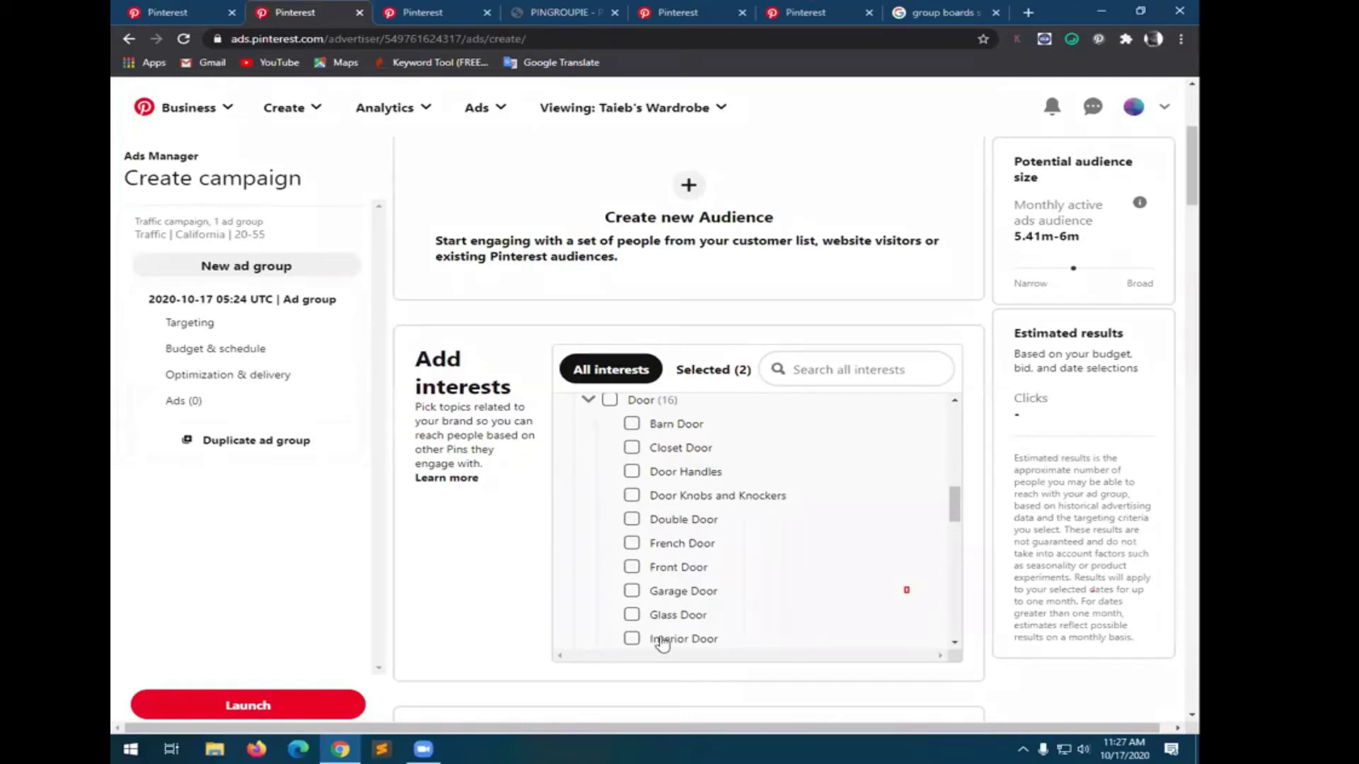
{"action": "scroll", "coordinate": [661, 644], "scroll_direction": "down", "scroll_amount": 1}
{"action": "scroll", "coordinate": [673, 633], "scroll_direction": "down", "scroll_amount": 2}
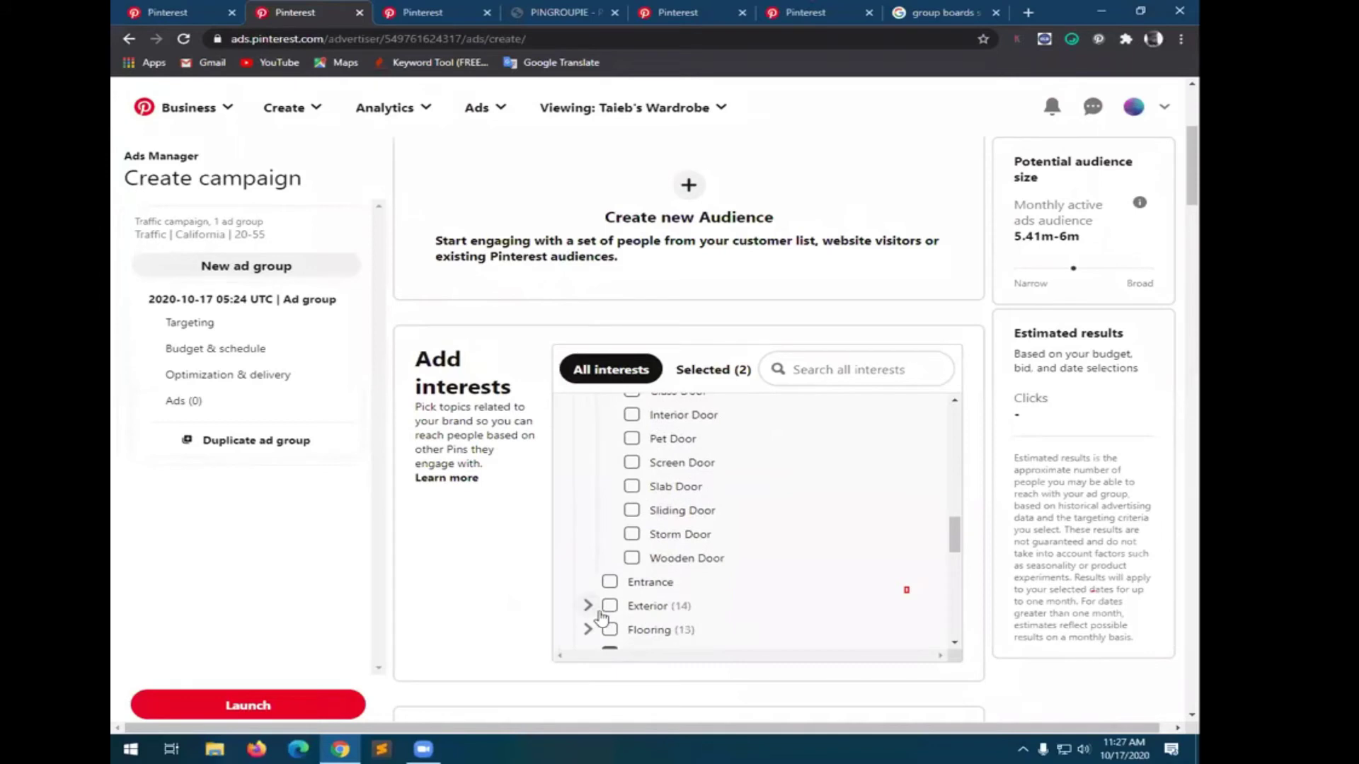
{"action": "scroll", "coordinate": [591, 612], "scroll_direction": "down", "scroll_amount": 1}
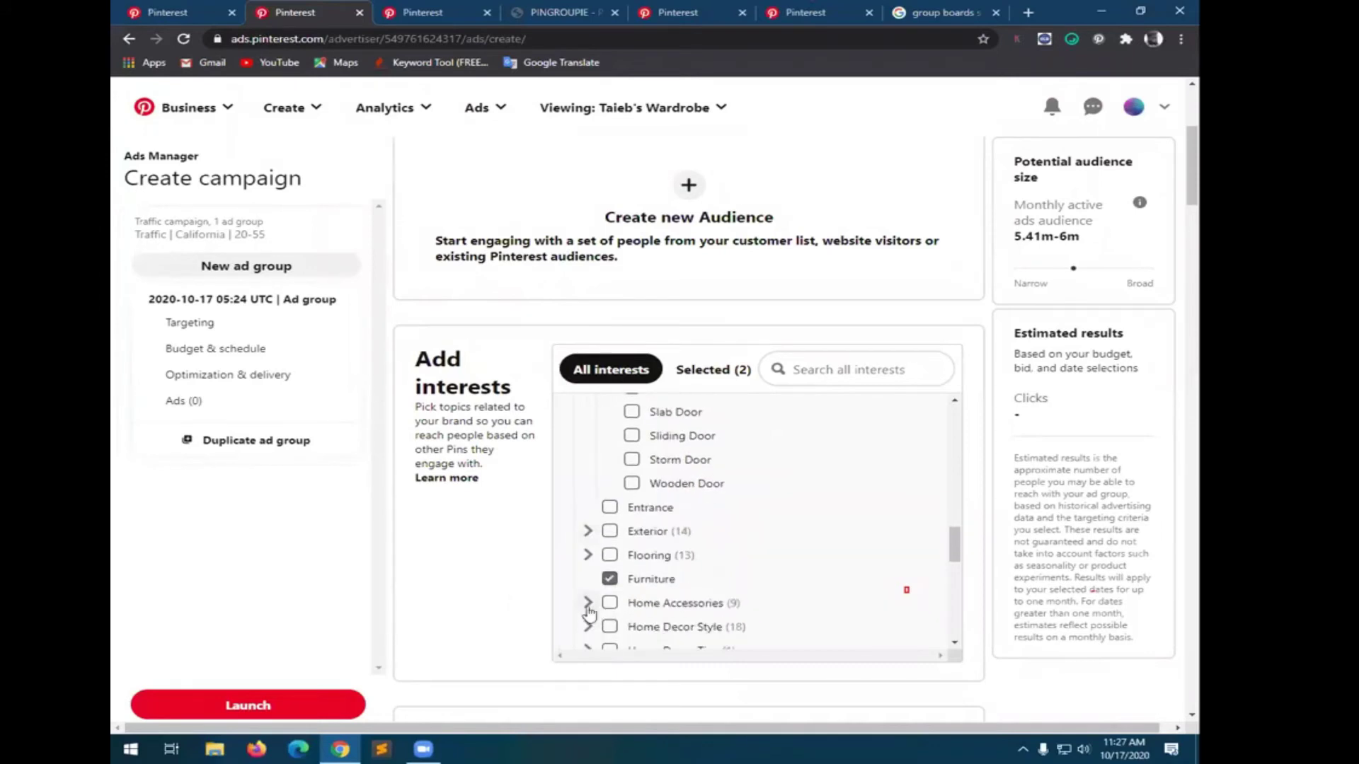
- Expand the Exterior category under Home Decor, look through its sub-interests and expand Pool and Spa
{"action": "left_click", "coordinate": [586, 532]}
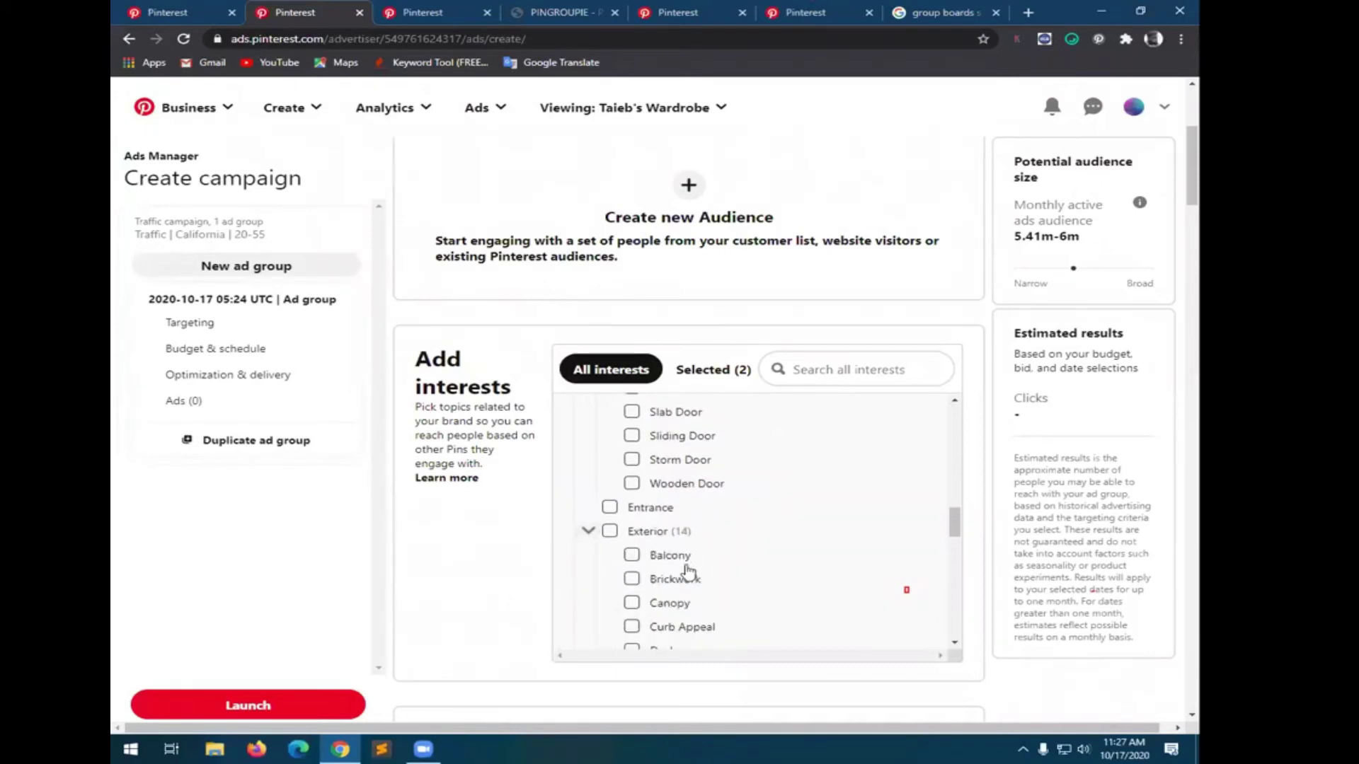
{"action": "scroll", "coordinate": [690, 598], "scroll_direction": "down", "scroll_amount": 1}
{"action": "scroll", "coordinate": [690, 598], "scroll_direction": "down", "scroll_amount": 1}
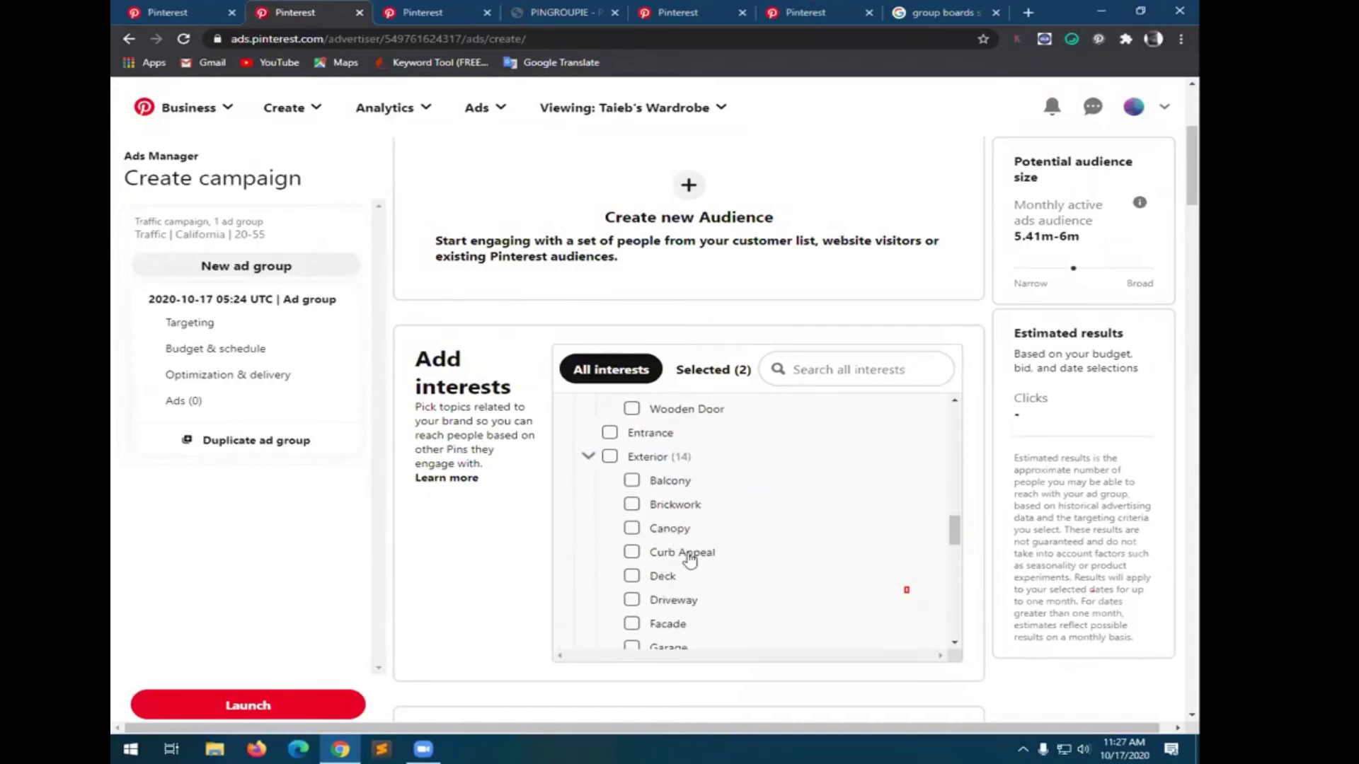
{"action": "scroll", "coordinate": [715, 566], "scroll_direction": "down", "scroll_amount": 2}
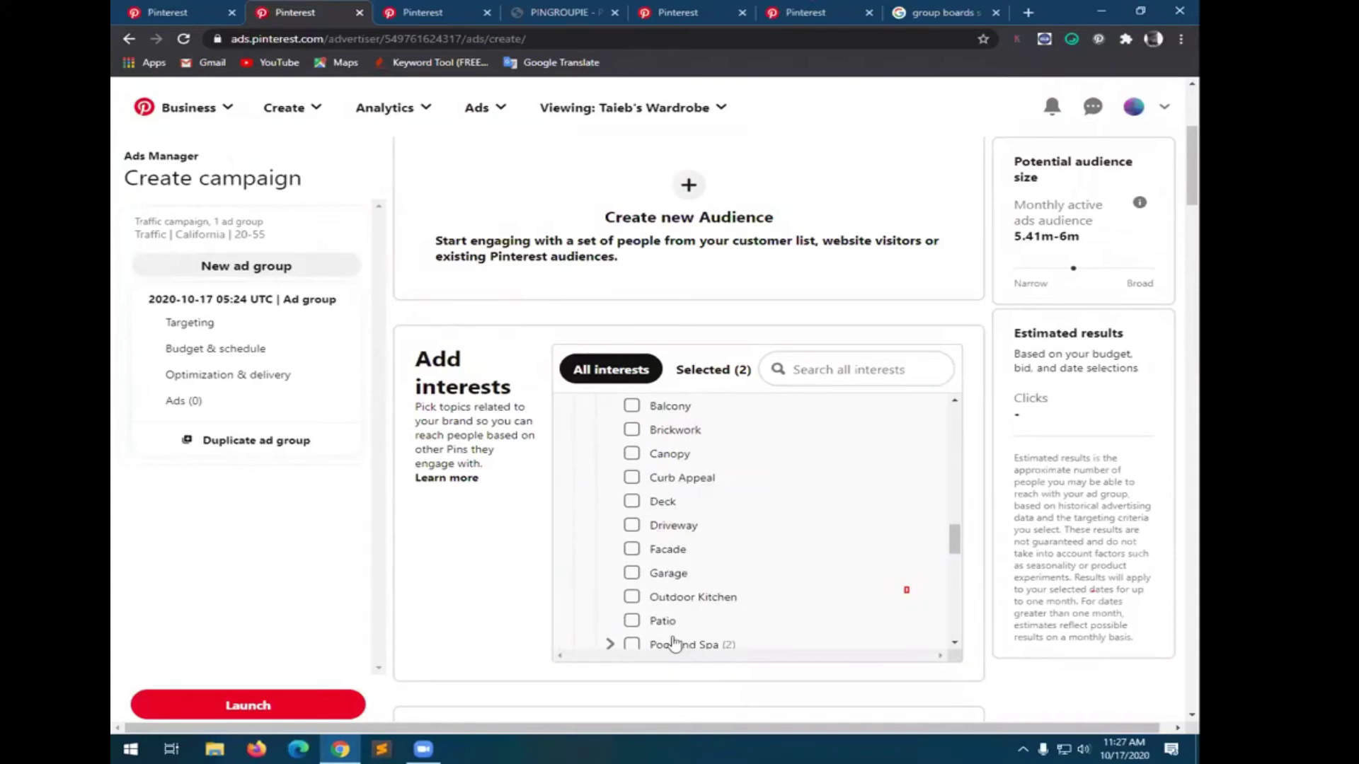
{"action": "scroll", "coordinate": [743, 600], "scroll_direction": "down", "scroll_amount": 2}
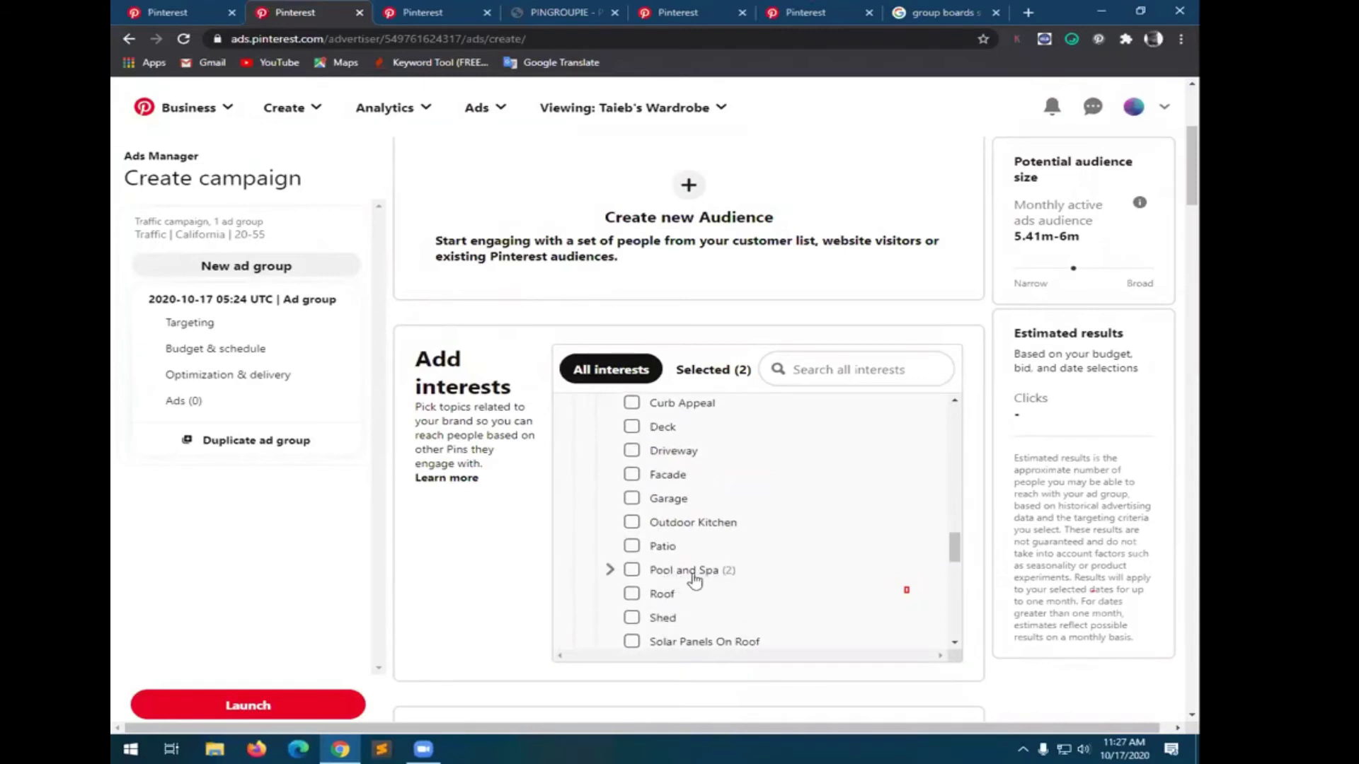
{"action": "left_click", "coordinate": [612, 570]}
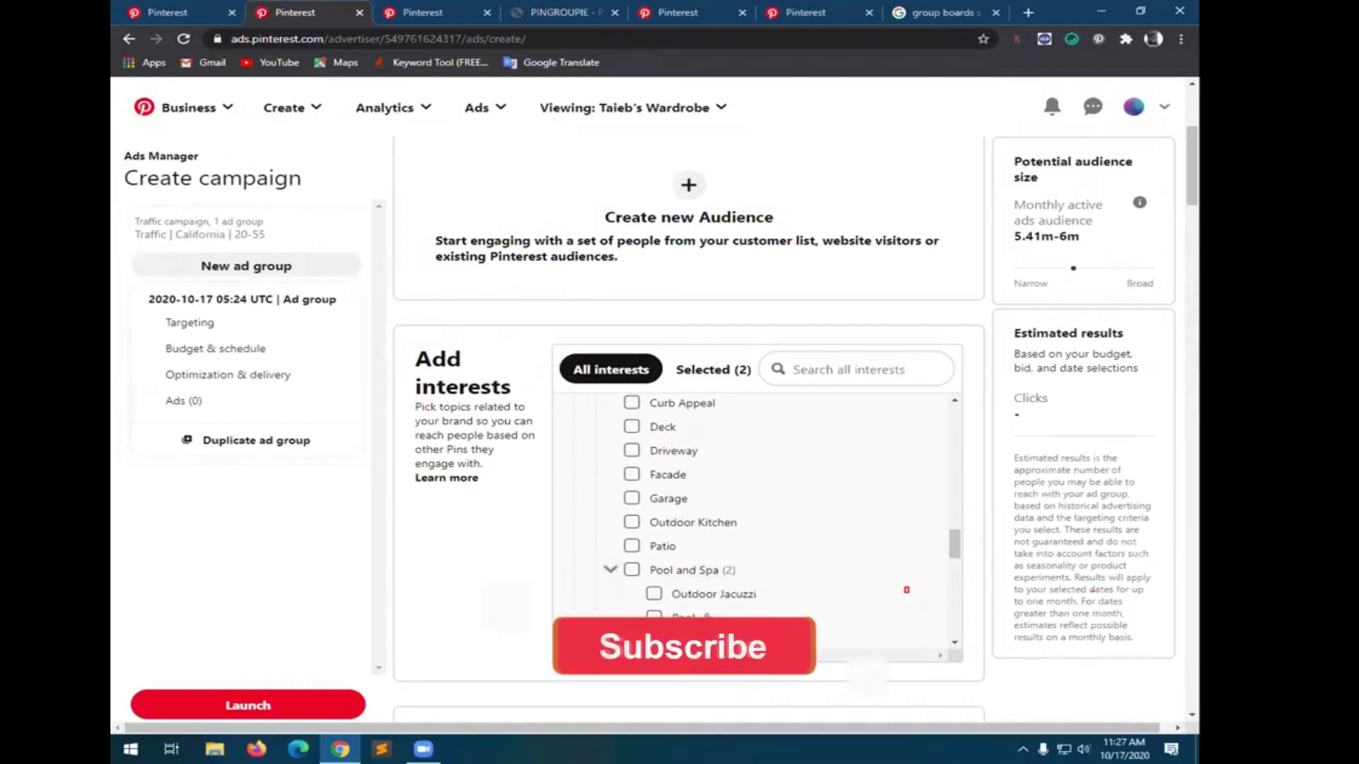
- Expand the Flooring category under Home Decor and look through its sub-interests
{"action": "scroll", "coordinate": [742, 605], "scroll_direction": "down", "scroll_amount": 3}
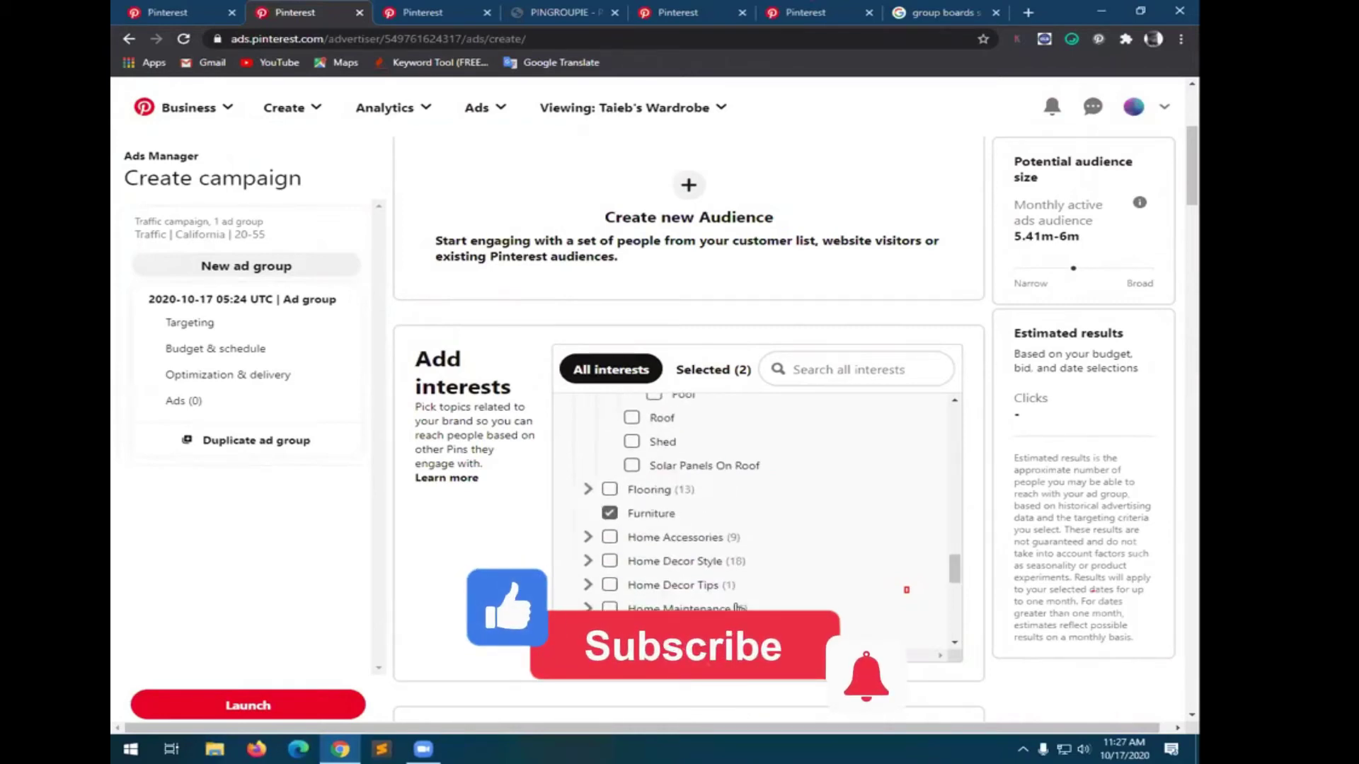
{"action": "left_click", "coordinate": [588, 490]}
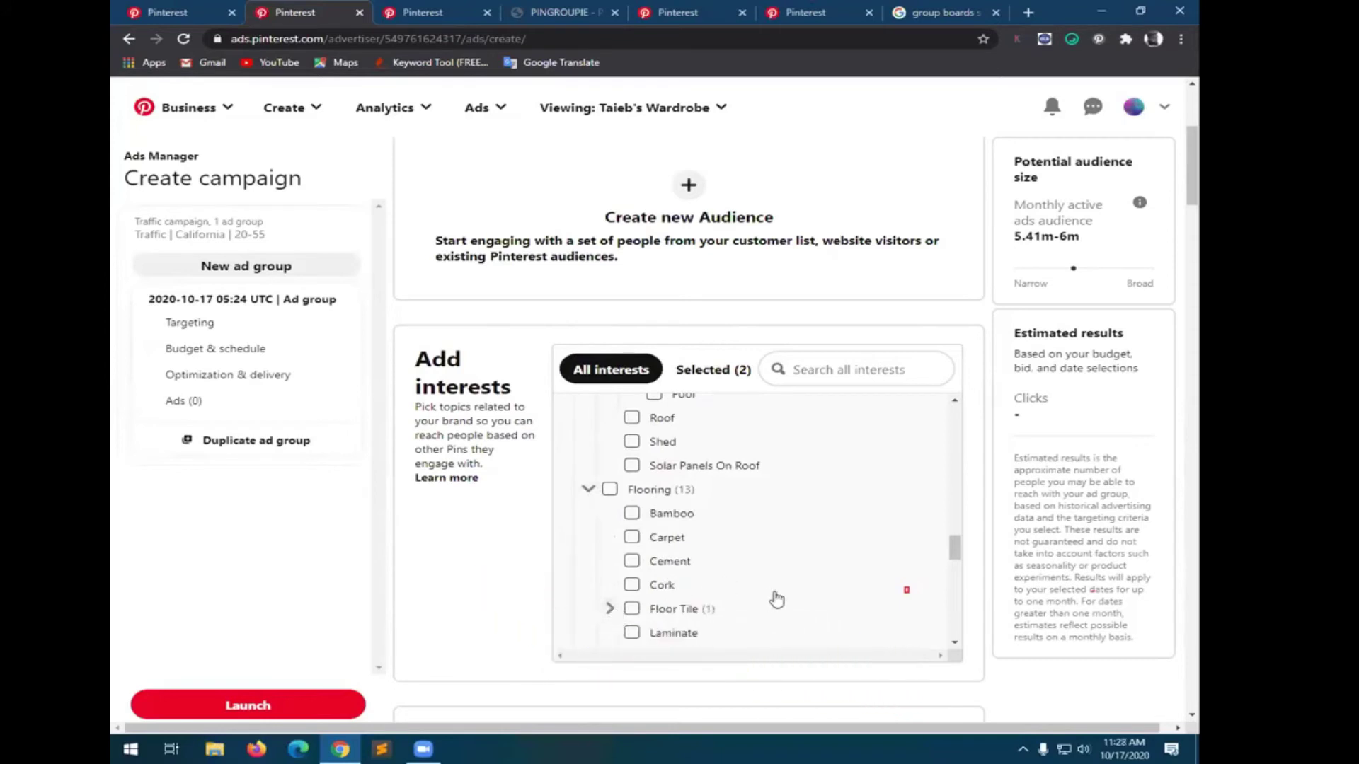
{"action": "scroll", "coordinate": [771, 598], "scroll_direction": "down", "scroll_amount": 1}
{"action": "scroll", "coordinate": [671, 593], "scroll_direction": "down", "scroll_amount": 3}
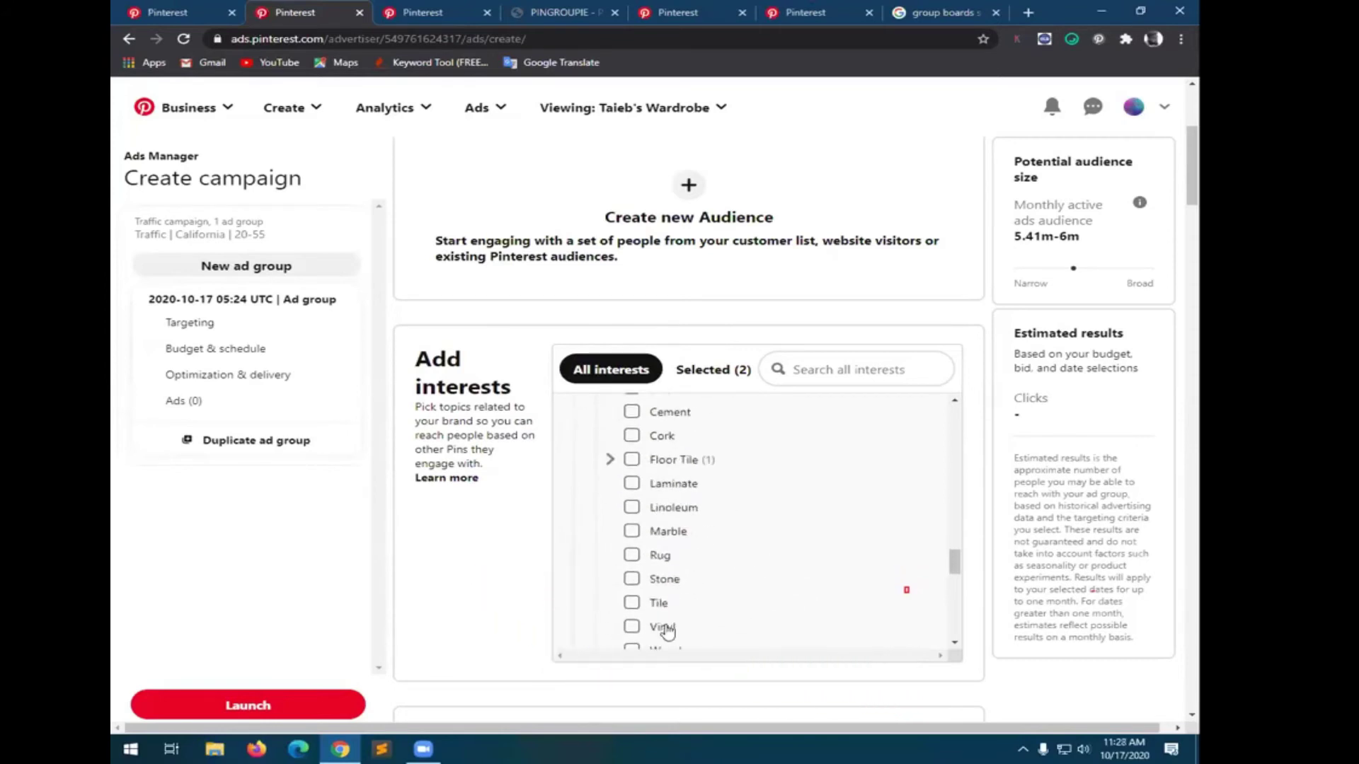
{"action": "scroll", "coordinate": [666, 628], "scroll_direction": "down", "scroll_amount": 1}
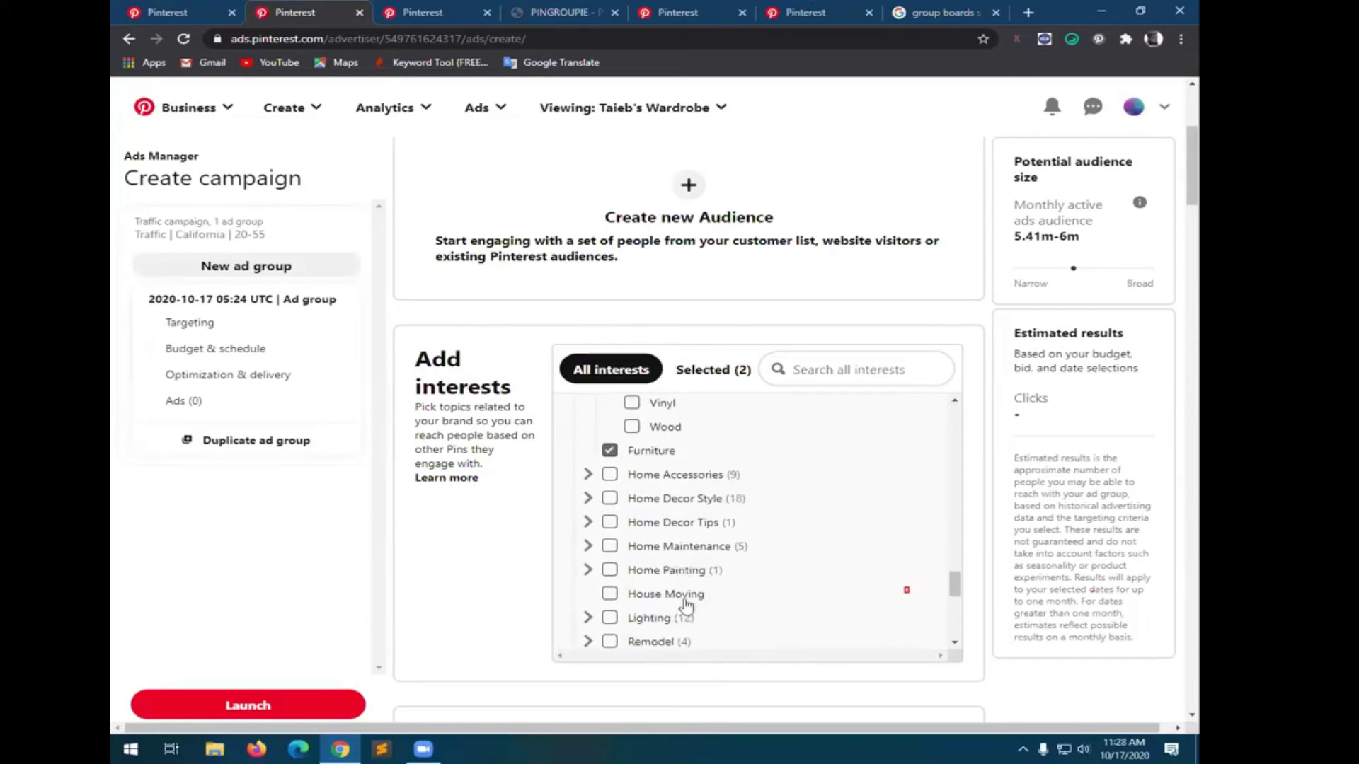
- Look over the remaining Home Decor categories, expand Home Decor Style and review its sub-interests
{"action": "scroll", "coordinate": [719, 585], "scroll_direction": "down", "scroll_amount": 2}
{"action": "scroll", "coordinate": [711, 587], "scroll_direction": "up", "scroll_amount": 8}
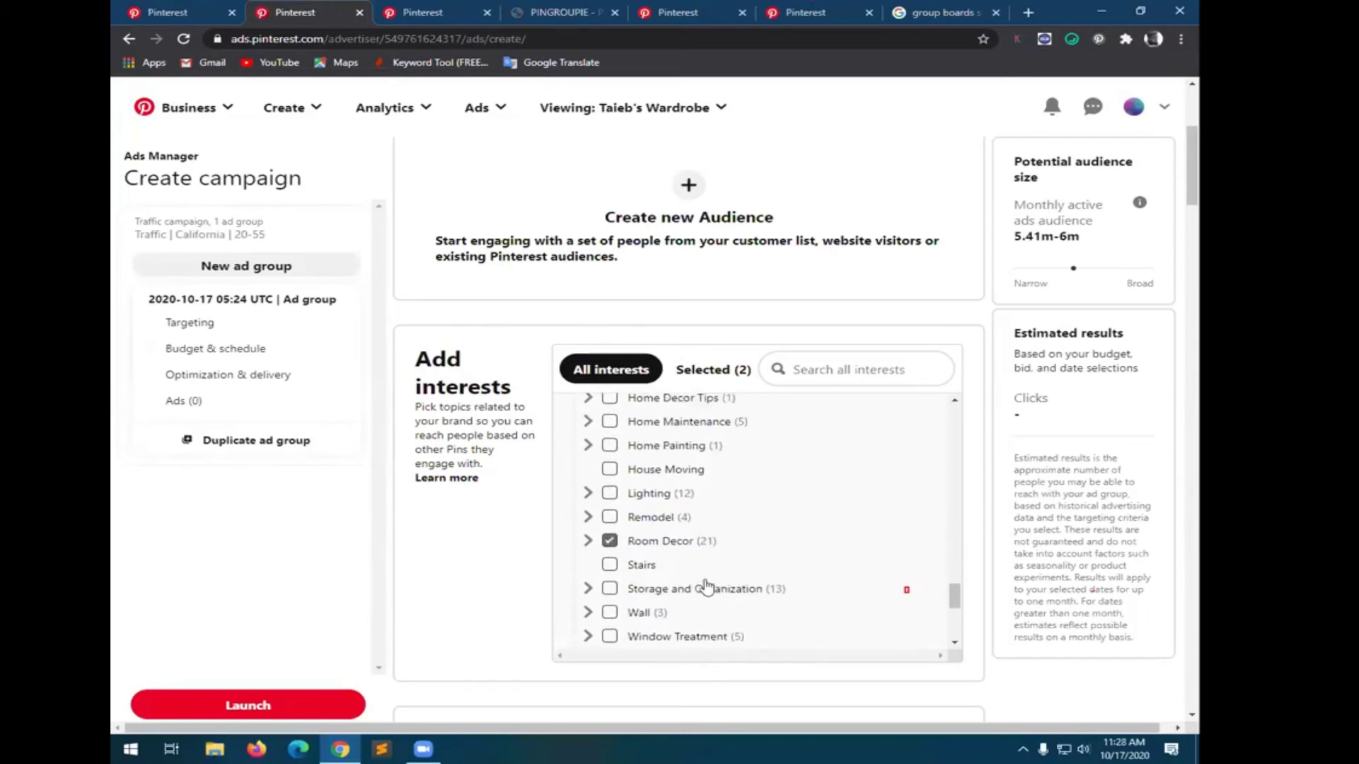
{"action": "scroll", "coordinate": [695, 585], "scroll_direction": "down", "scroll_amount": 1}
{"action": "scroll", "coordinate": [695, 584], "scroll_direction": "down", "scroll_amount": 5}
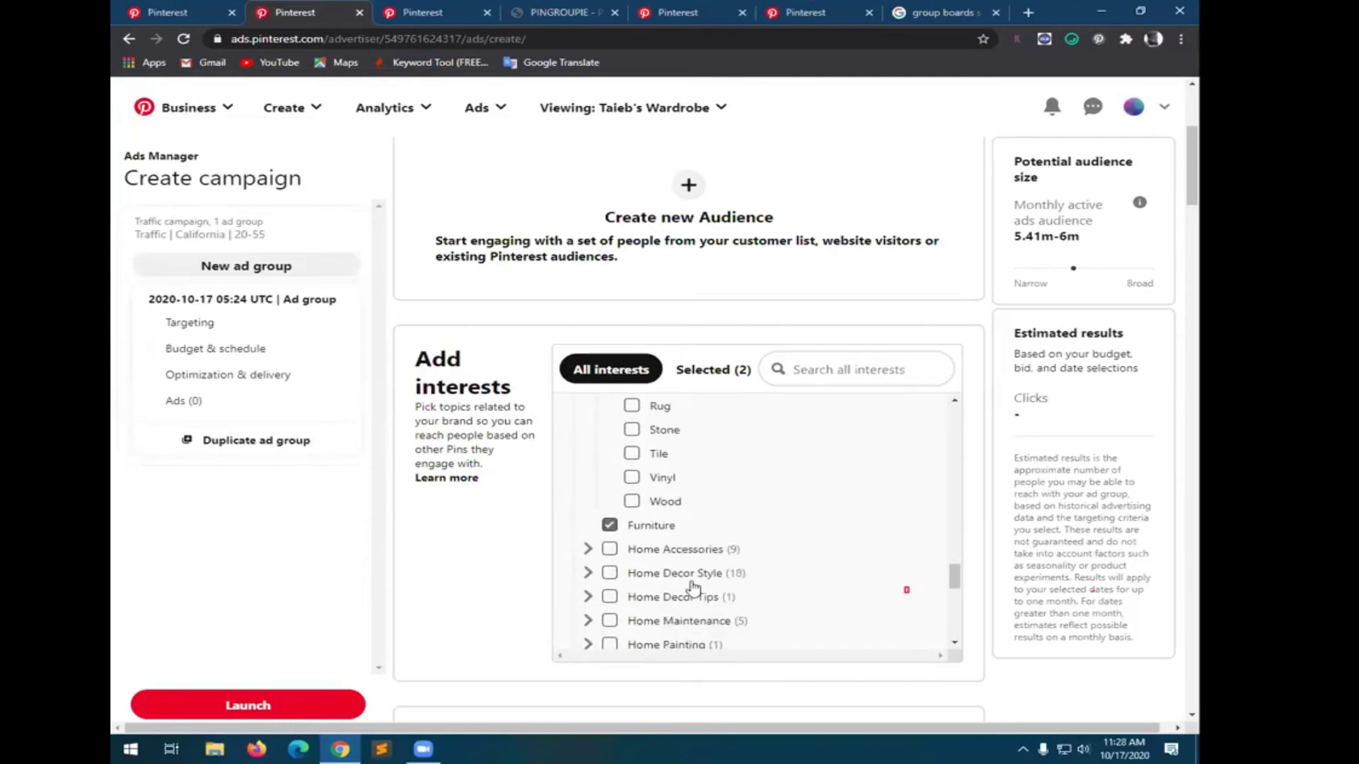
{"action": "left_click", "coordinate": [588, 573]}
{"action": "scroll", "coordinate": [679, 608], "scroll_direction": "down", "scroll_amount": 3}
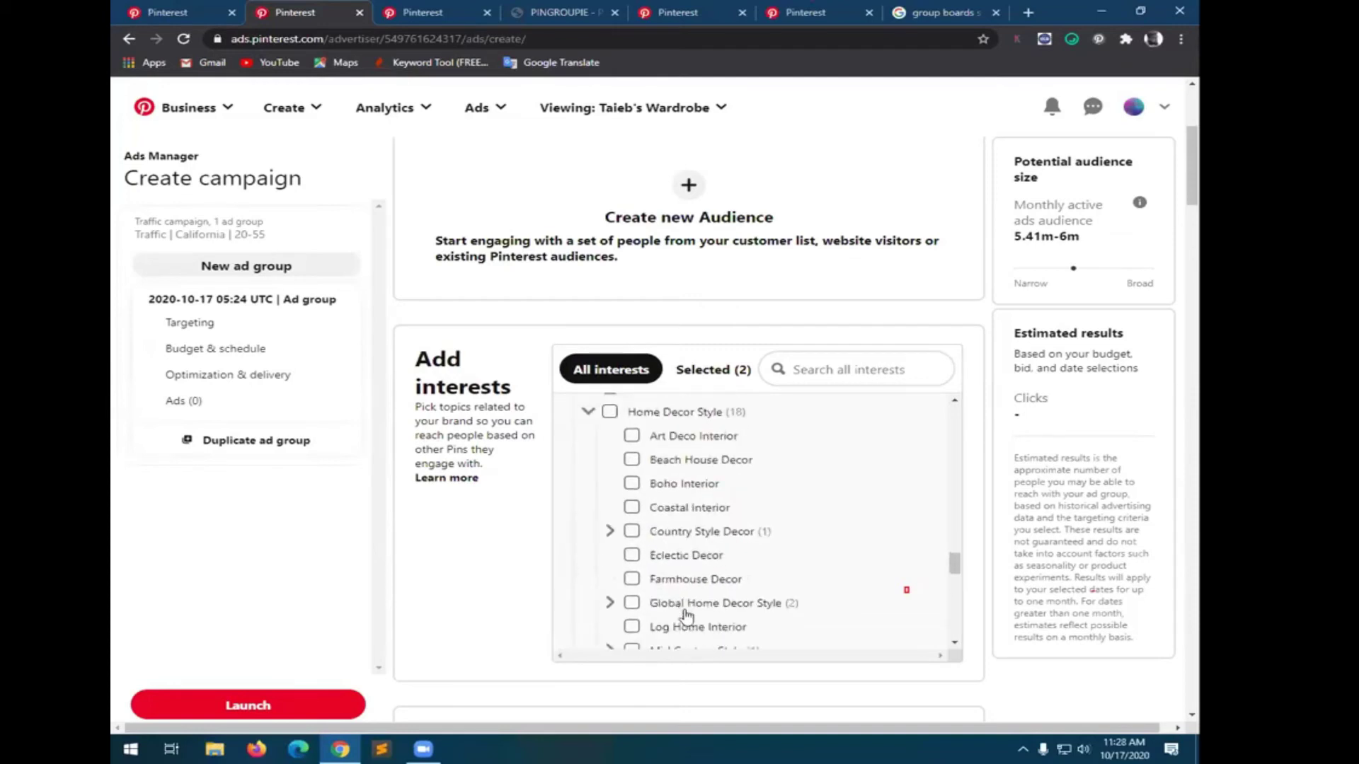
{"action": "scroll", "coordinate": [687, 616], "scroll_direction": "down", "scroll_amount": 1}
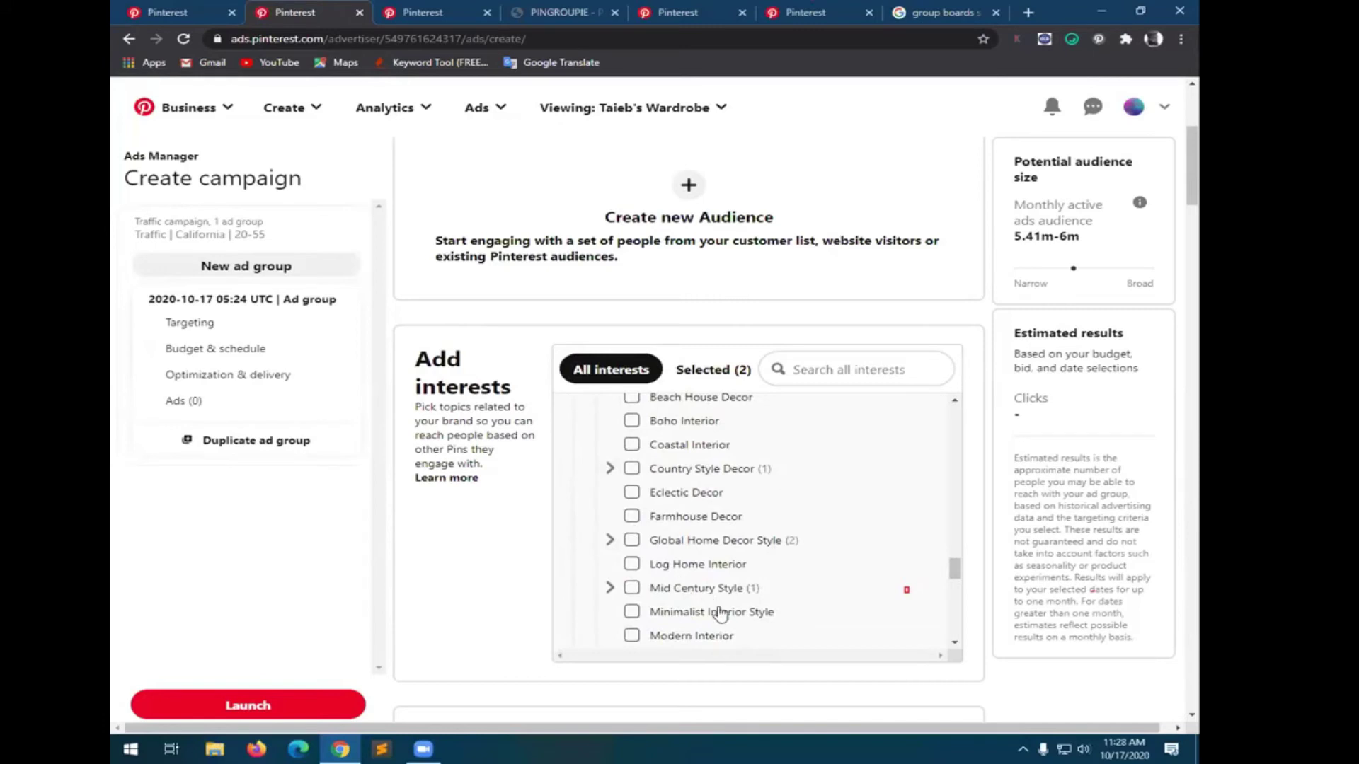
{"action": "scroll", "coordinate": [717, 610], "scroll_direction": "down", "scroll_amount": 1}
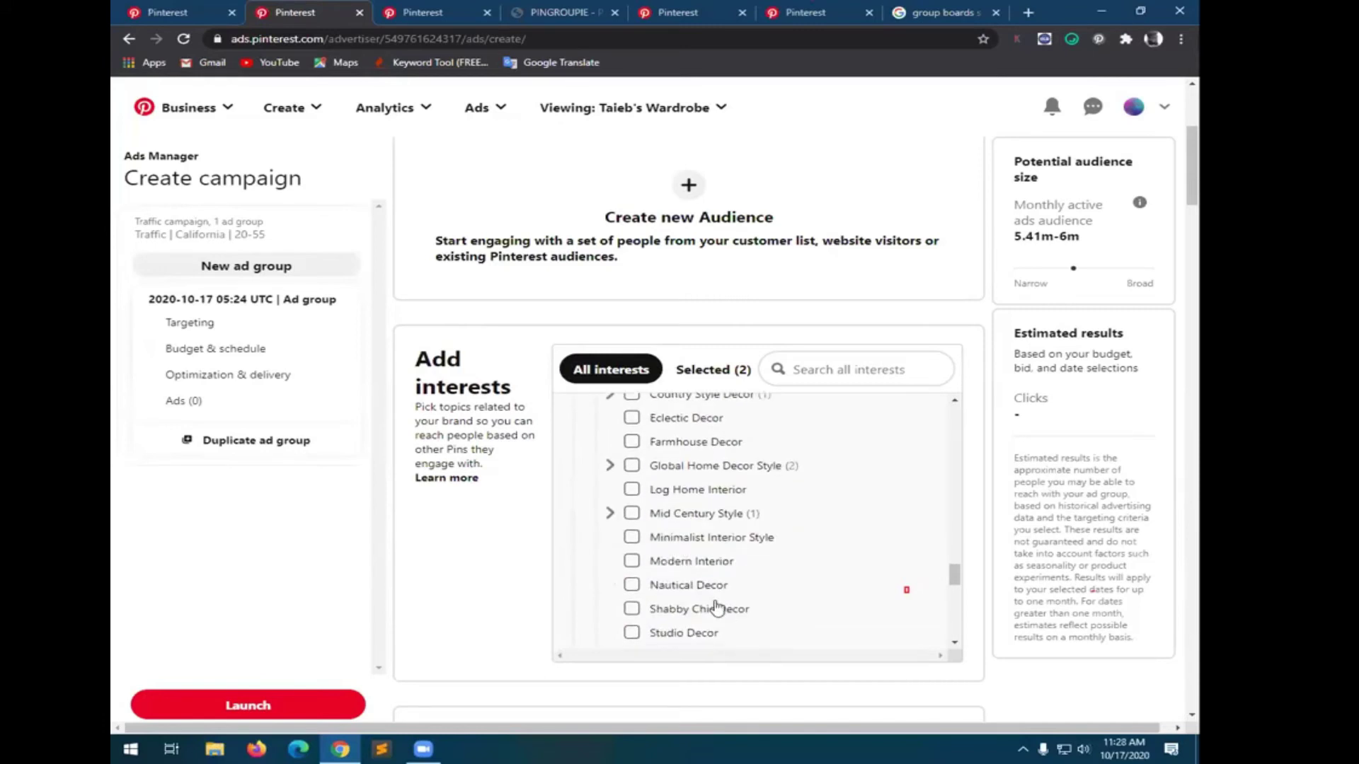
- Search for keywords related to "Sofa" in the ad group's Keywords section
{"action": "scroll", "coordinate": [975, 425], "scroll_direction": "down", "scroll_amount": 1}
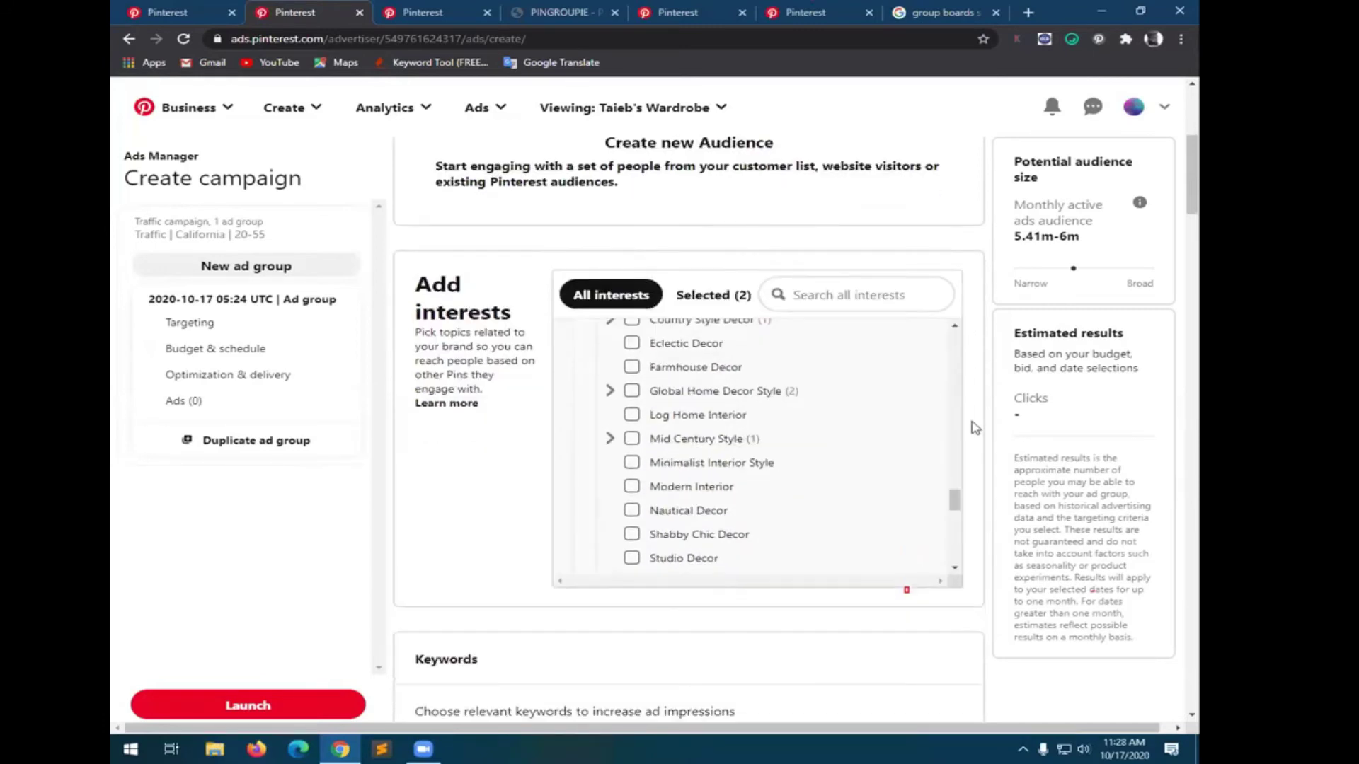
{"action": "scroll", "coordinate": [516, 523], "scroll_direction": "down", "scroll_amount": 1}
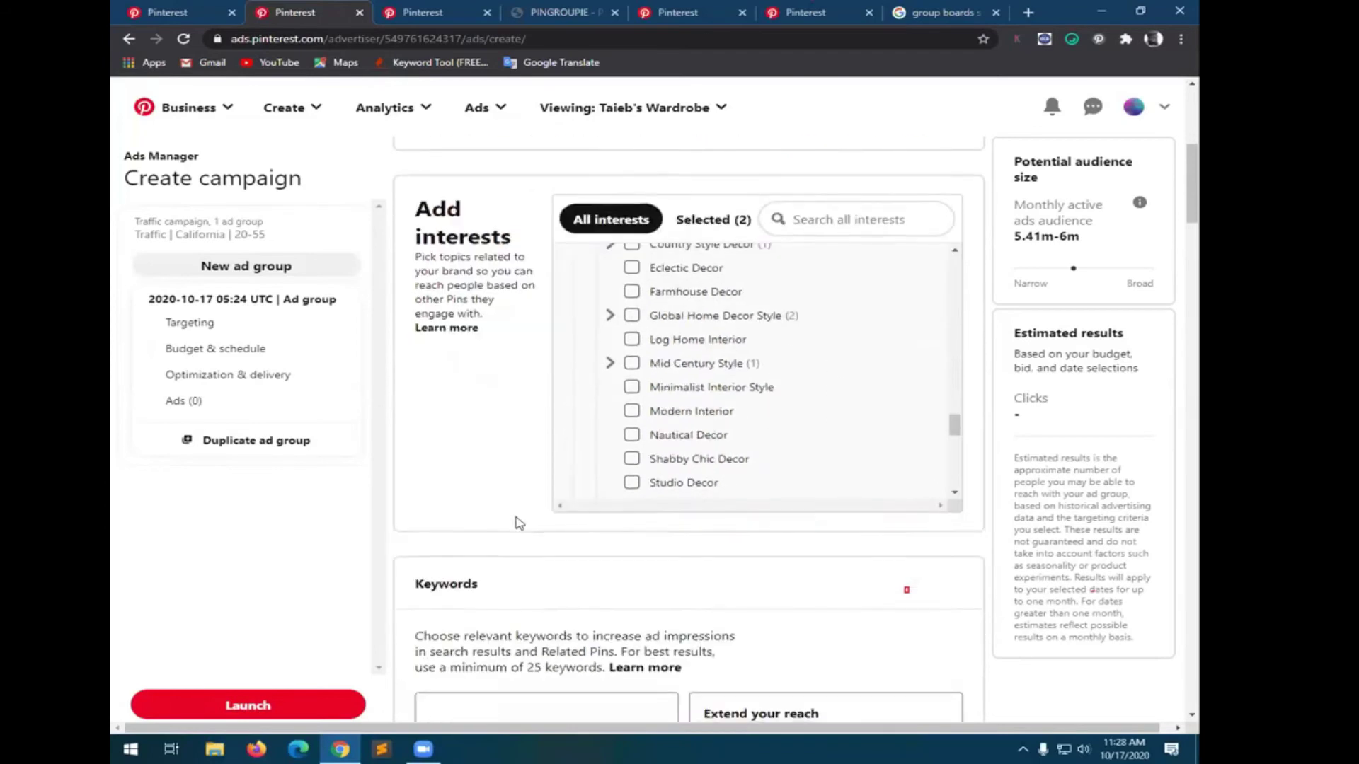
{"action": "scroll", "coordinate": [519, 523], "scroll_direction": "down", "scroll_amount": 1}
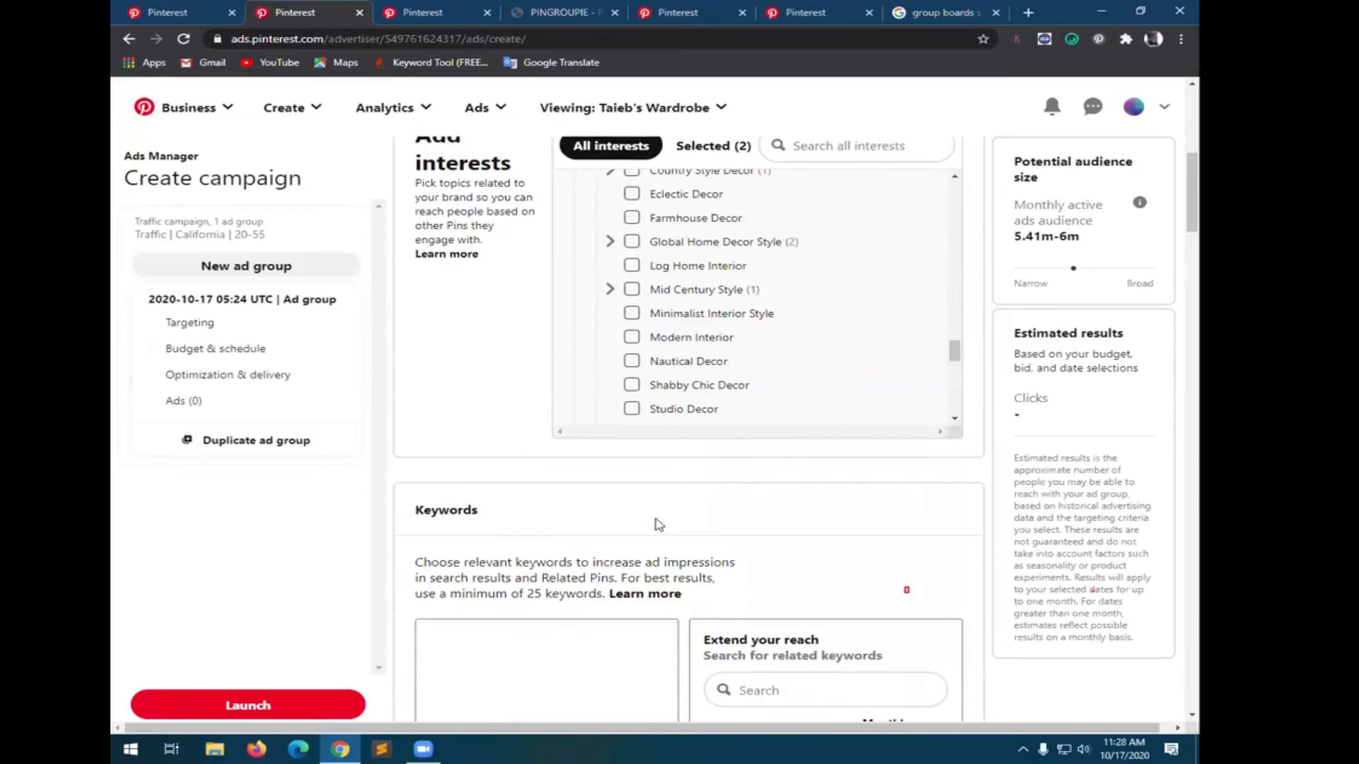
{"action": "scroll", "coordinate": [638, 521], "scroll_direction": "down", "scroll_amount": 1}
{"action": "left_click", "coordinate": [809, 612]}
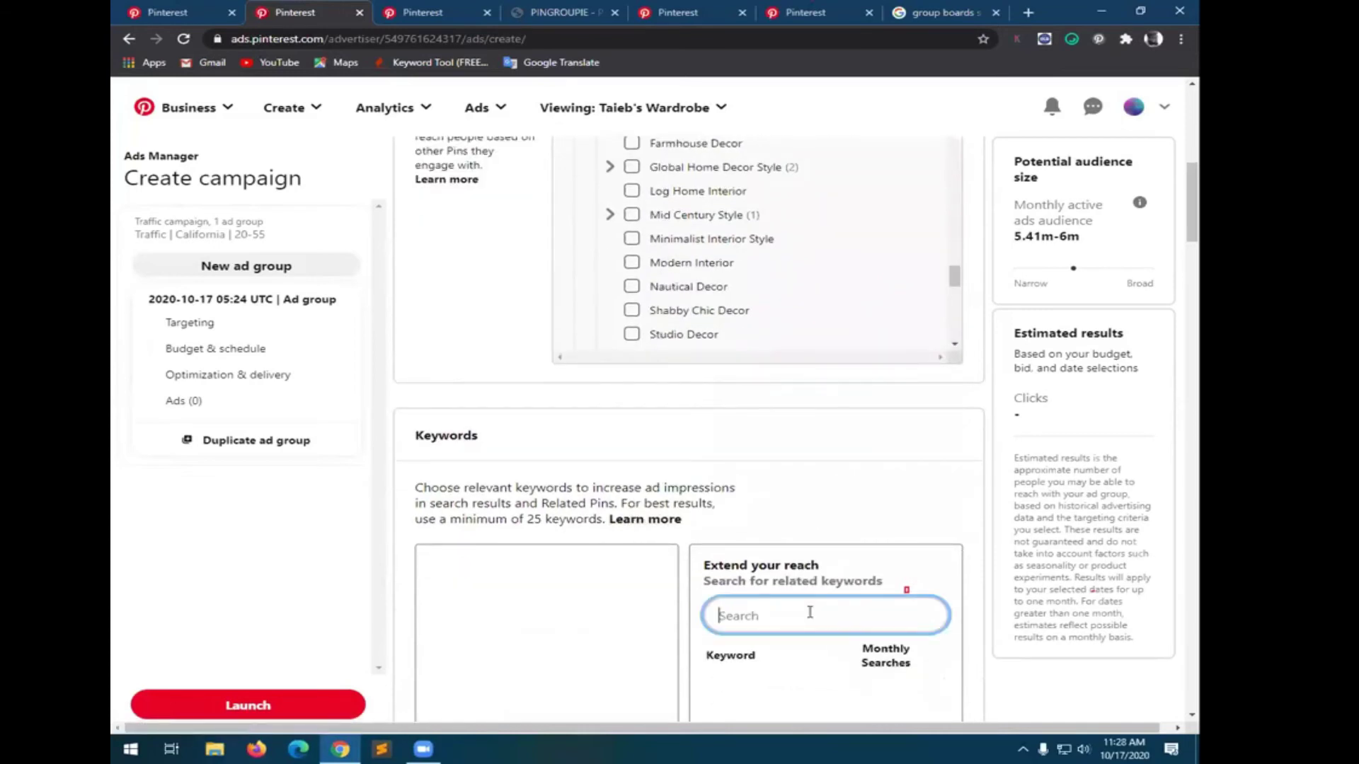
{"action": "type", "text": "s"}
{"action": "scroll", "coordinate": [811, 545], "scroll_direction": "down", "scroll_amount": 2}
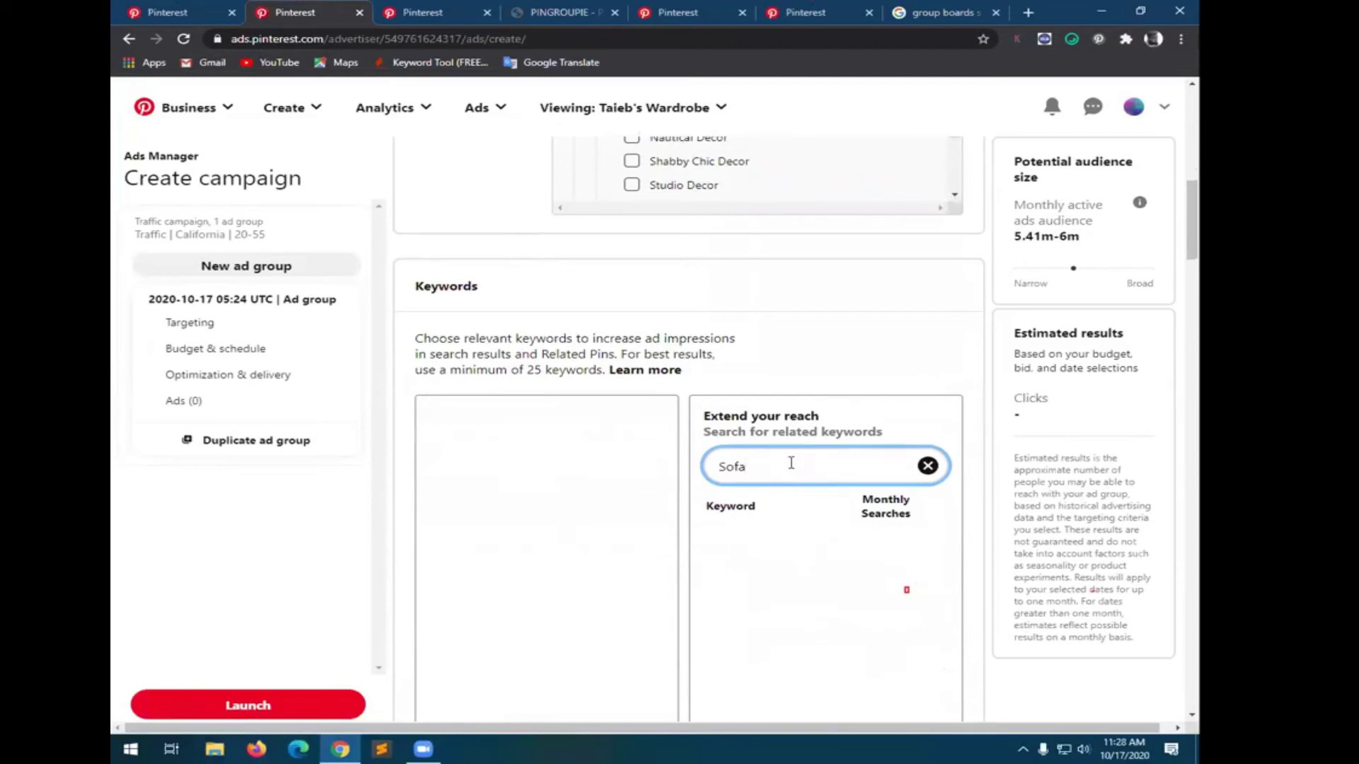
{"action": "scroll", "coordinate": [791, 463], "scroll_direction": "up", "scroll_amount": 1}
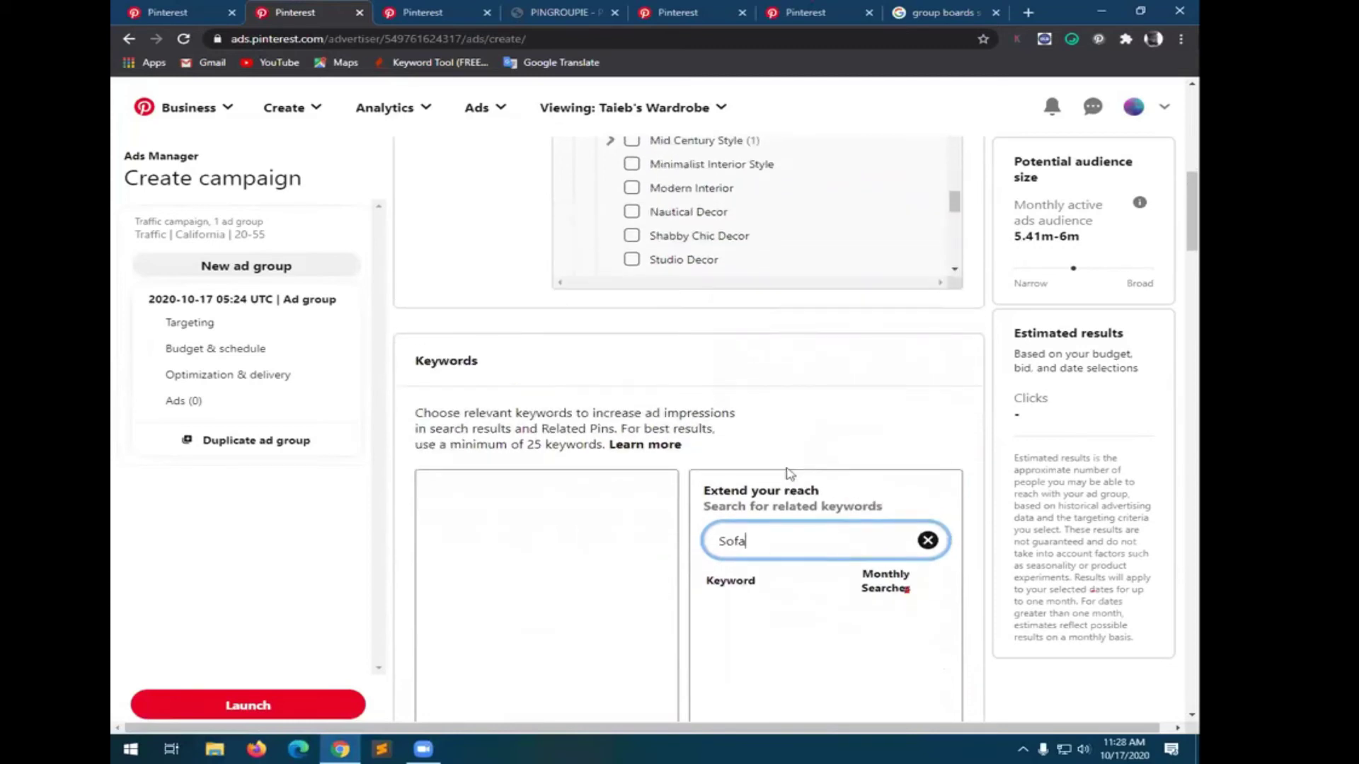
{"action": "scroll", "coordinate": [790, 473], "scroll_direction": "down", "scroll_amount": 2}
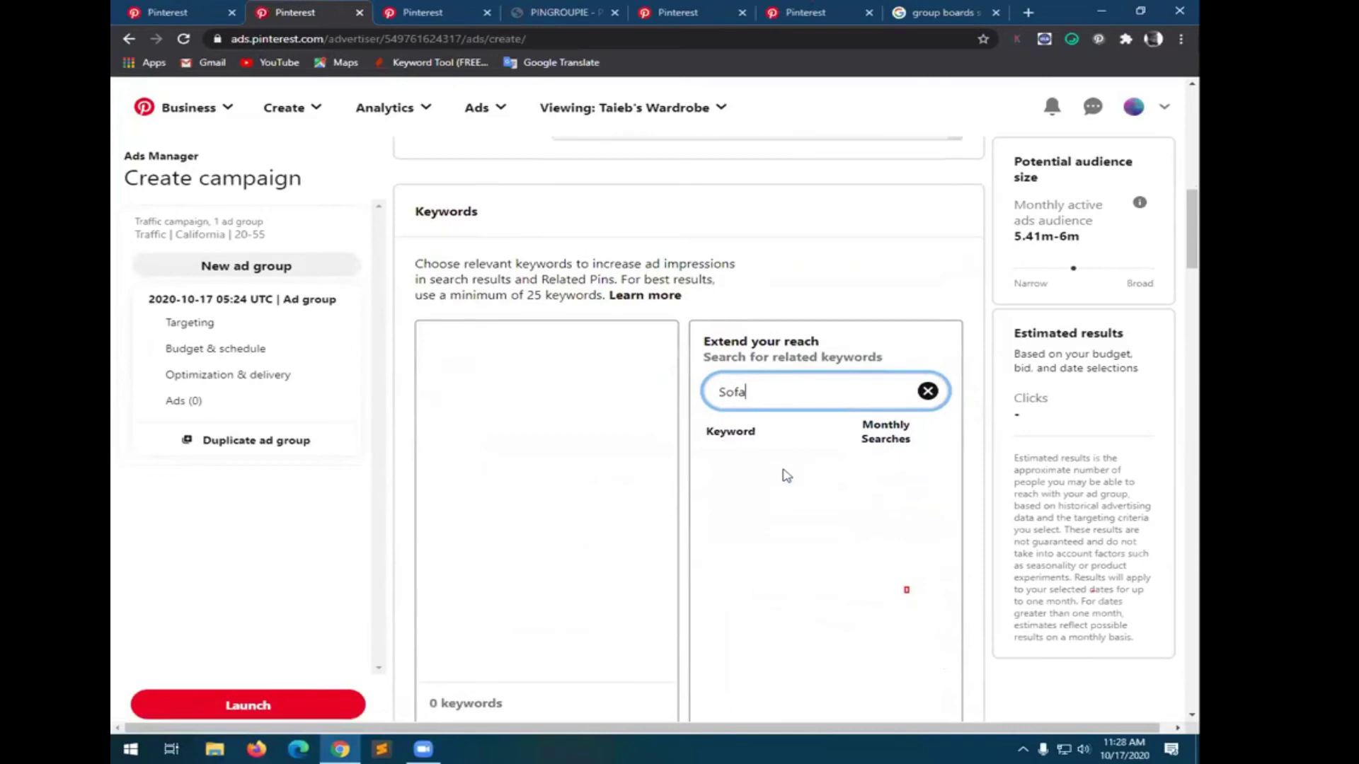
{"action": "double_click", "coordinate": [876, 438]}
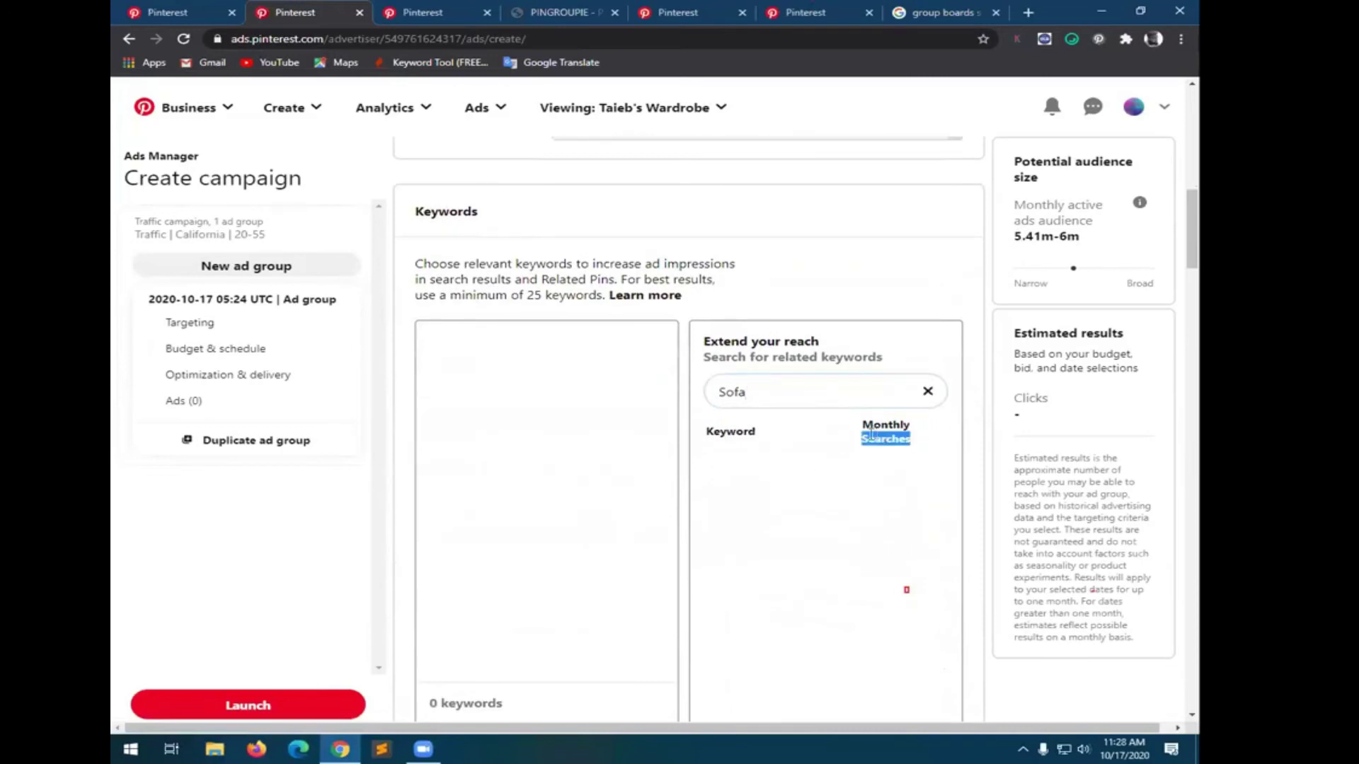
- Clear the related-keyword search and search for "Sofa" again
{"action": "left_click", "coordinate": [927, 391]}
{"action": "left_click", "coordinate": [775, 393]}
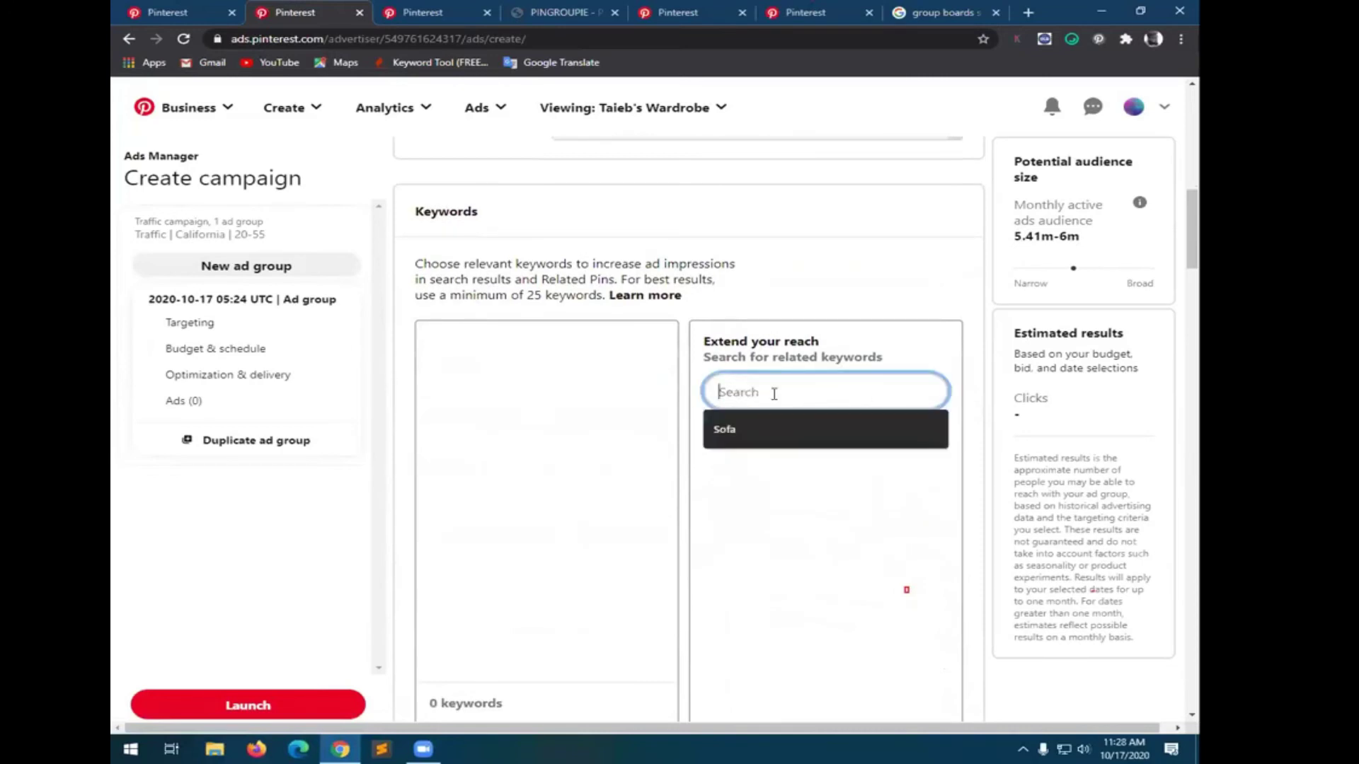
{"action": "type", "text": "So"}
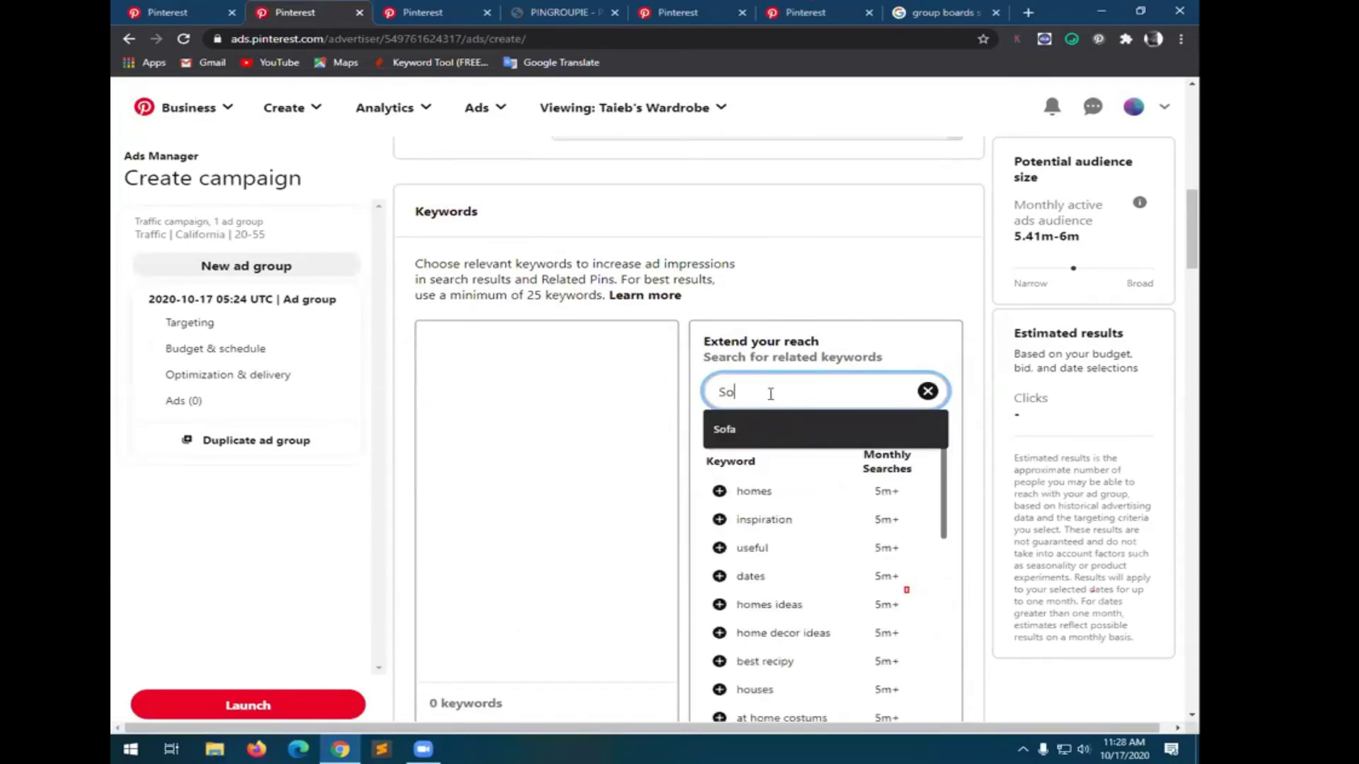
{"action": "type", "text": "fa"}
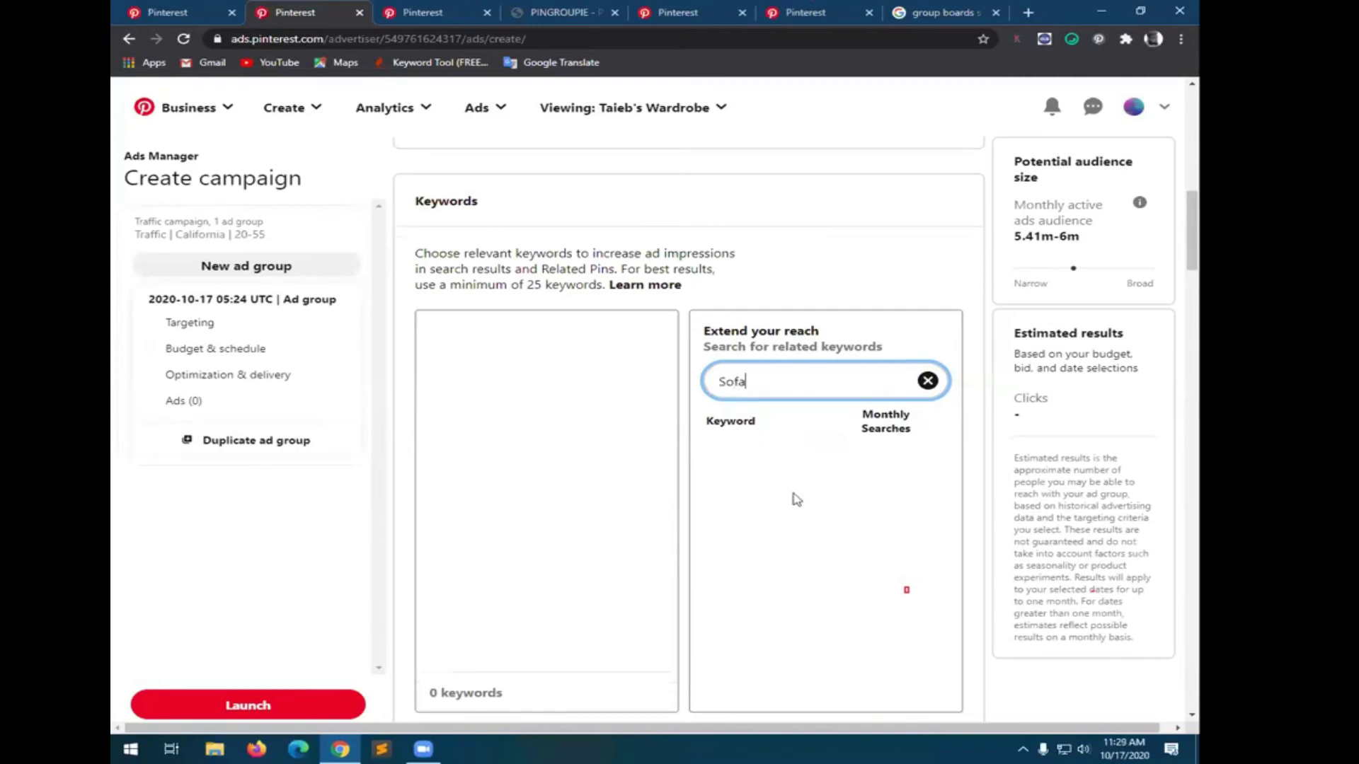
{"action": "scroll", "coordinate": [796, 499], "scroll_direction": "down", "scroll_amount": 3}
{"action": "scroll", "coordinate": [796, 499], "scroll_direction": "up", "scroll_amount": 2}
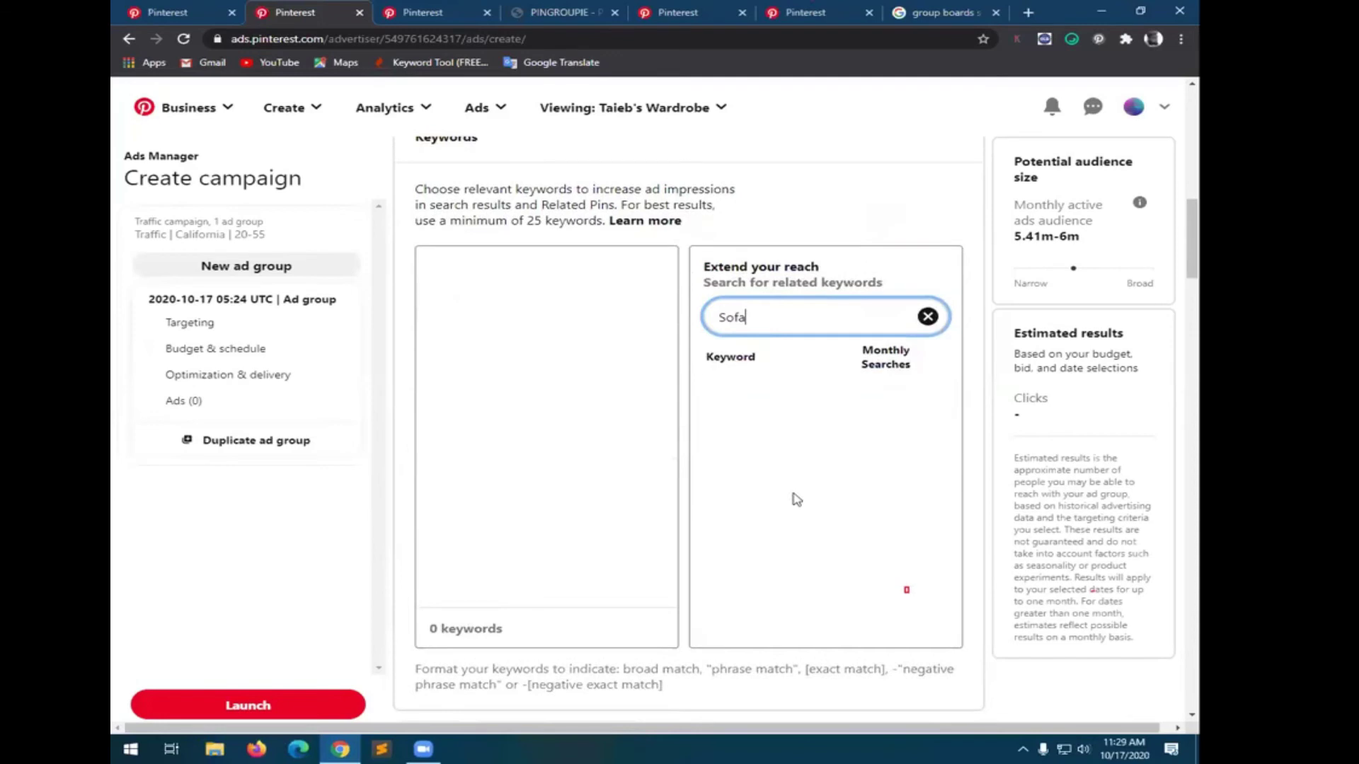
- Shorten the related-keyword search to "So", clear it completely, and enter "D" instead
{"action": "key", "text": "BackSpace"}
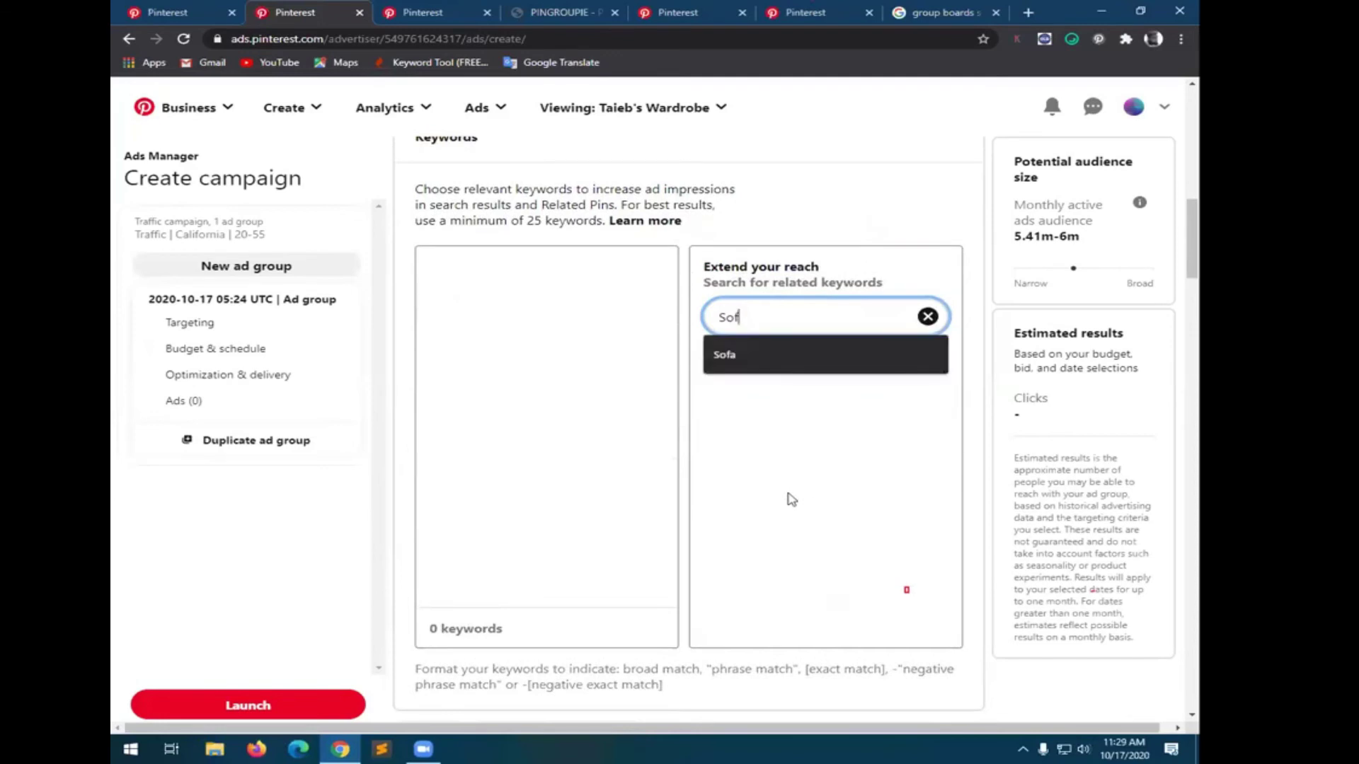
{"action": "key", "text": "BackSpace"}
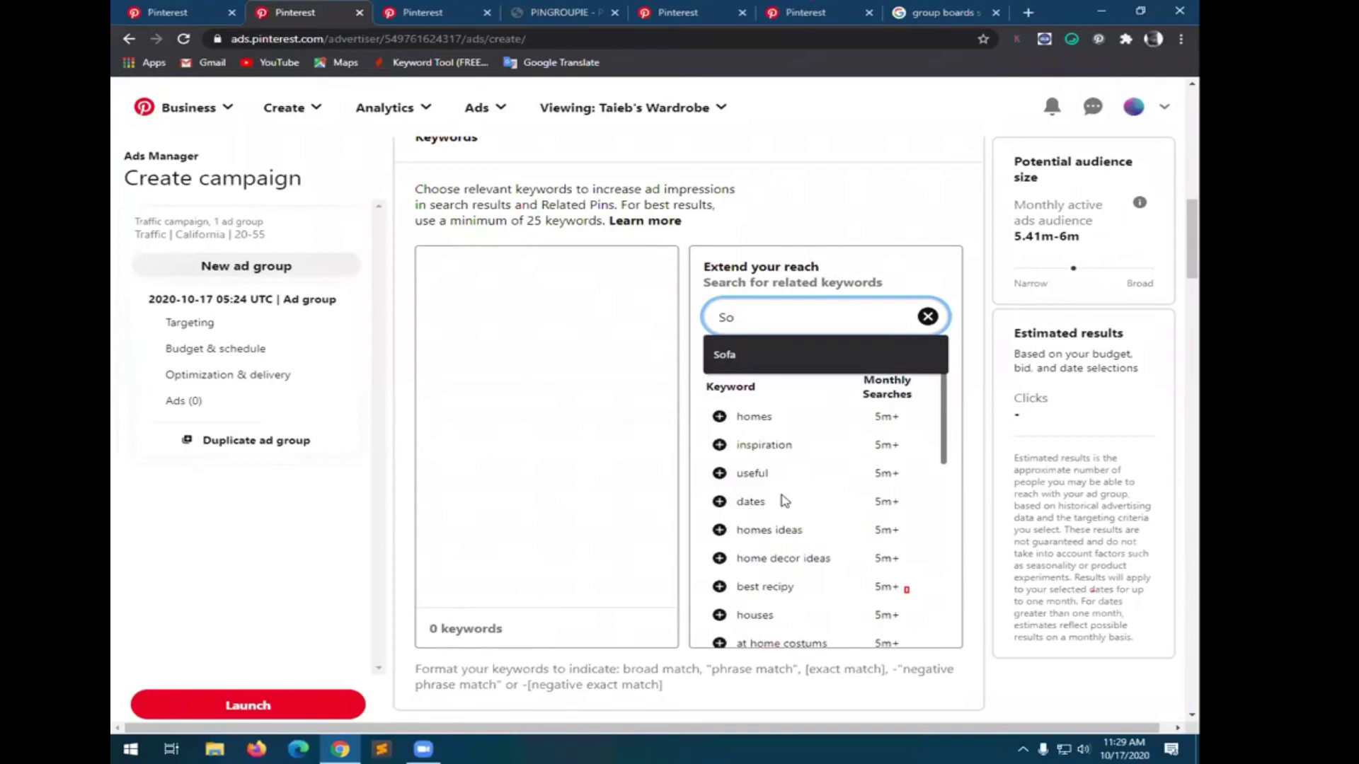
{"action": "key", "text": "BackSpace"}
{"action": "key", "text": "BackSpace"}
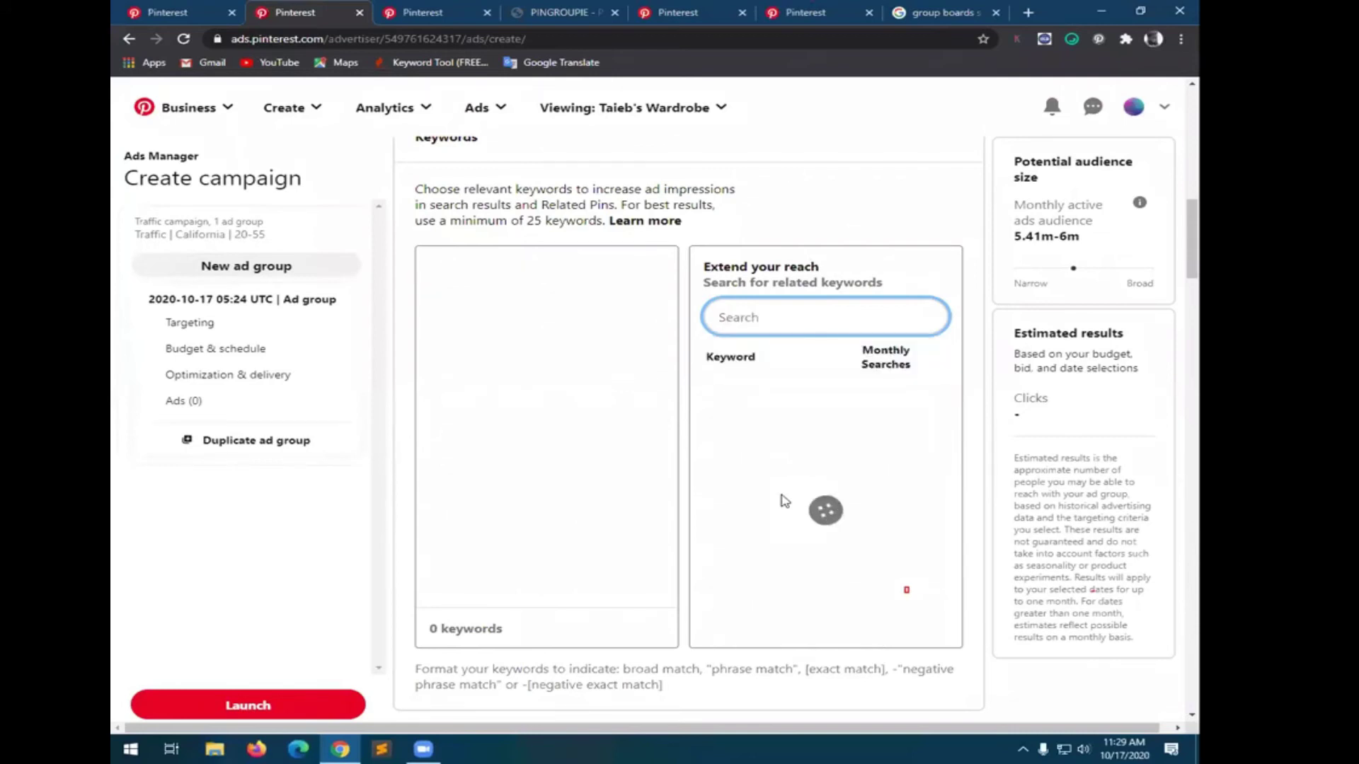
{"action": "type", "text": "D"}
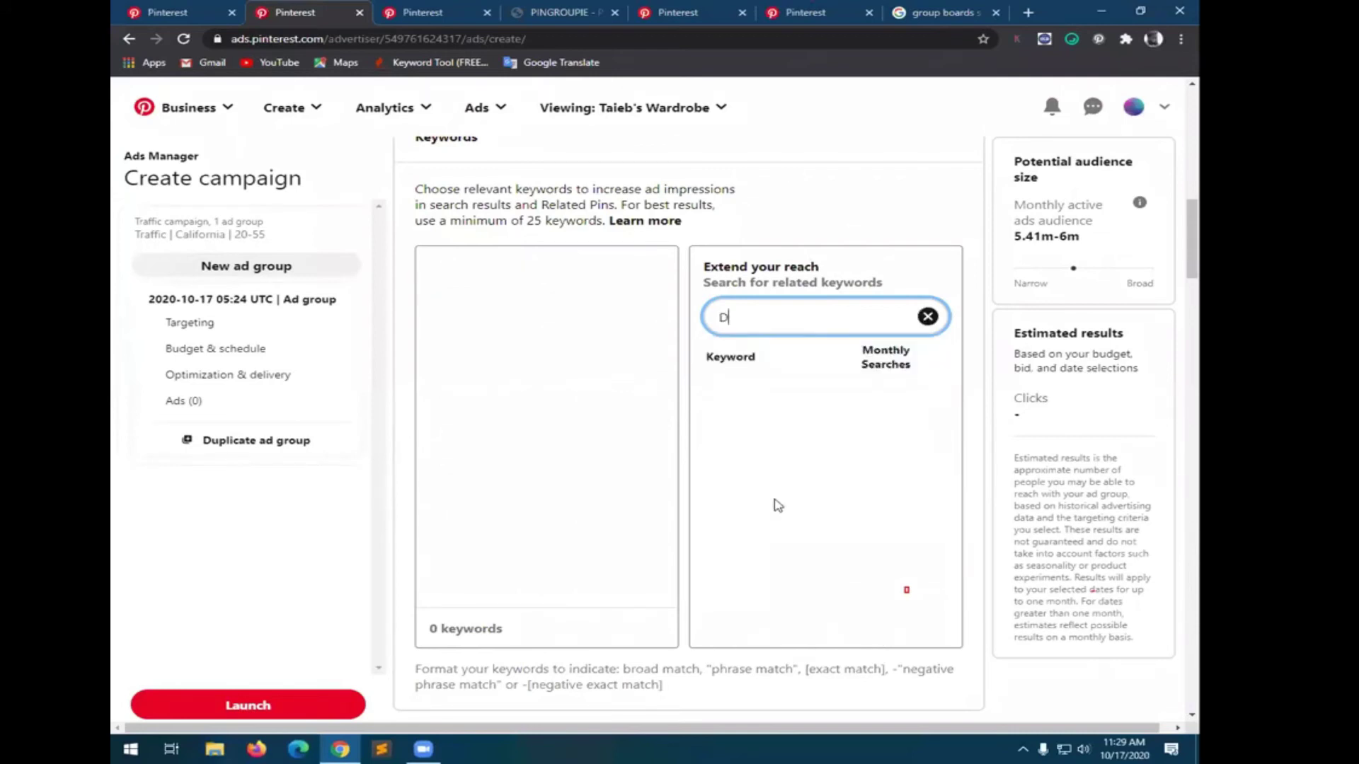
- Show only the ad group's selected interests and expand Room Decor among them
{"action": "scroll", "coordinate": [799, 478], "scroll_direction": "up", "scroll_amount": 4}
{"action": "scroll", "coordinate": [754, 427], "scroll_direction": "up", "scroll_amount": 10}
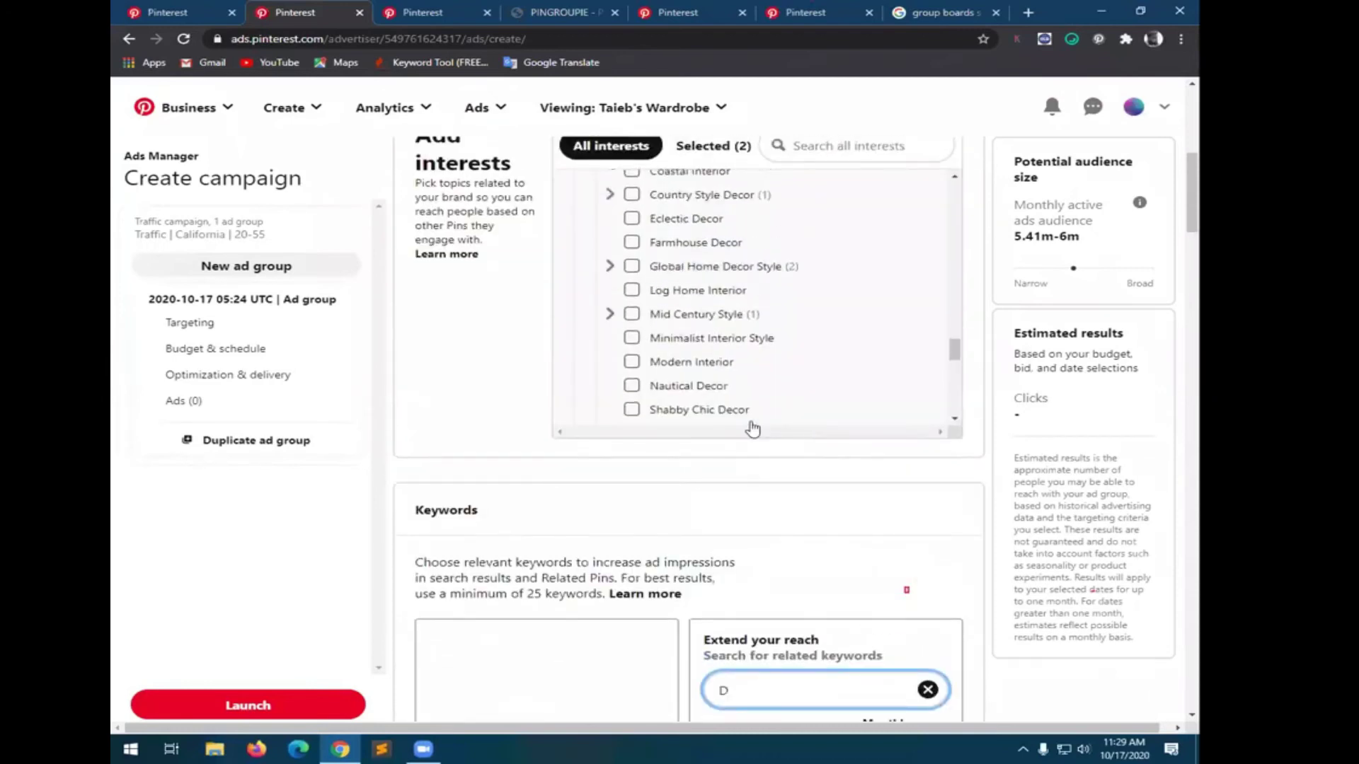
{"action": "scroll", "coordinate": [972, 451], "scroll_direction": "up", "scroll_amount": 8}
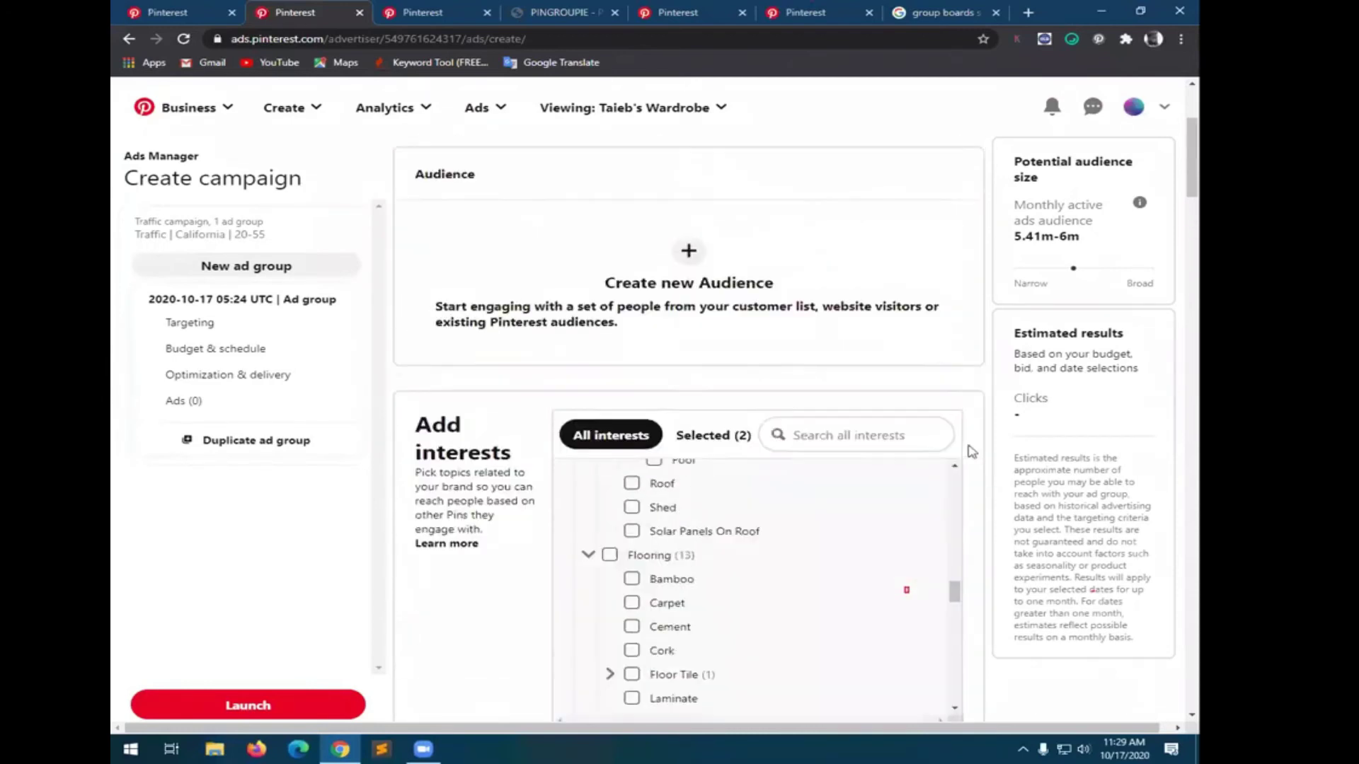
{"action": "scroll", "coordinate": [987, 458], "scroll_direction": "down", "scroll_amount": 3}
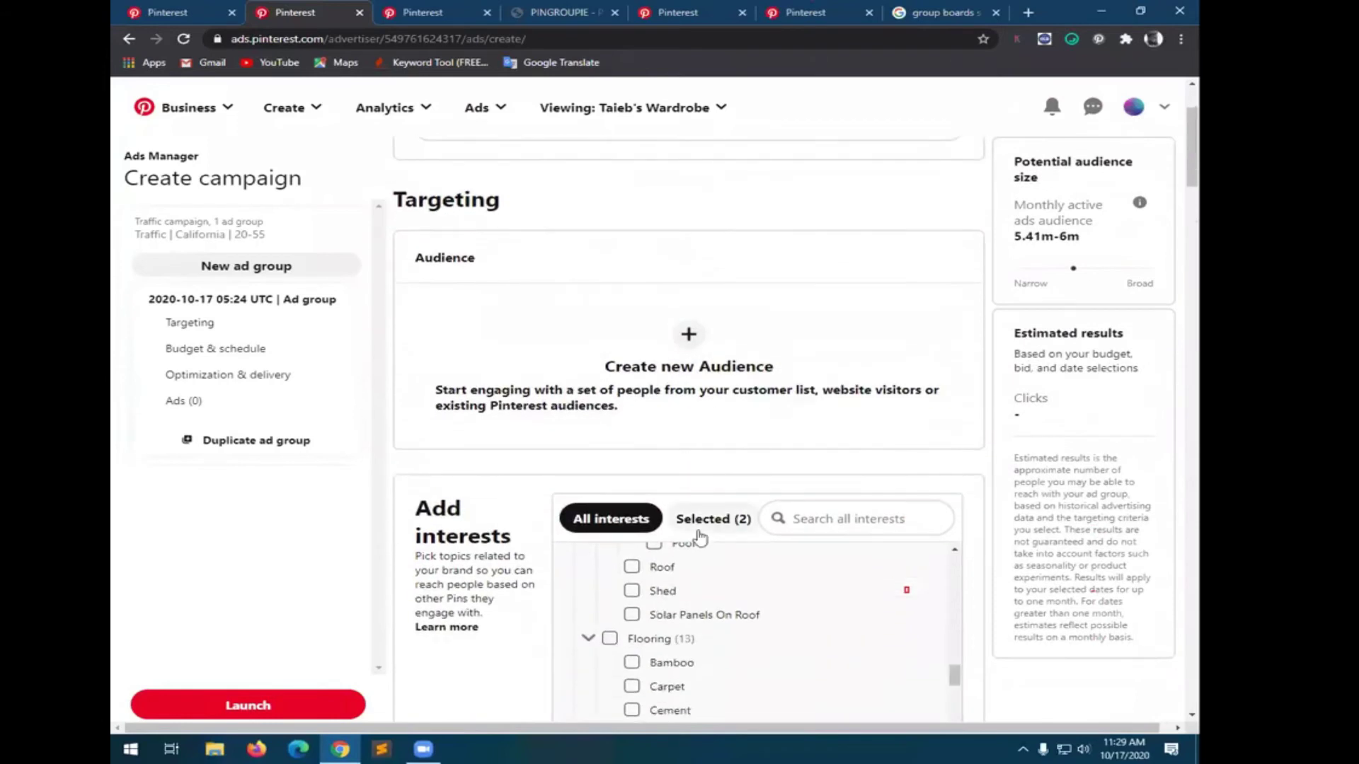
{"action": "left_click", "coordinate": [717, 518]}
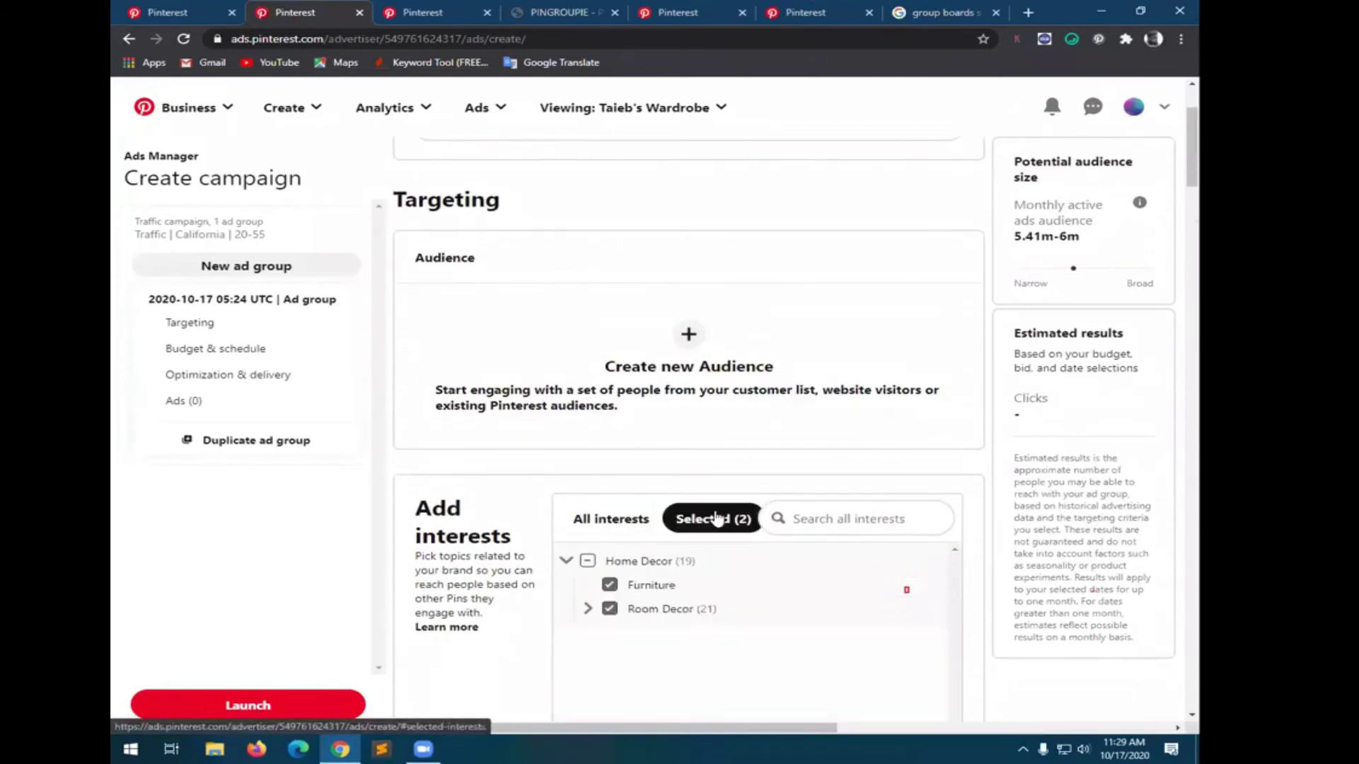
{"action": "left_click", "coordinate": [588, 610]}
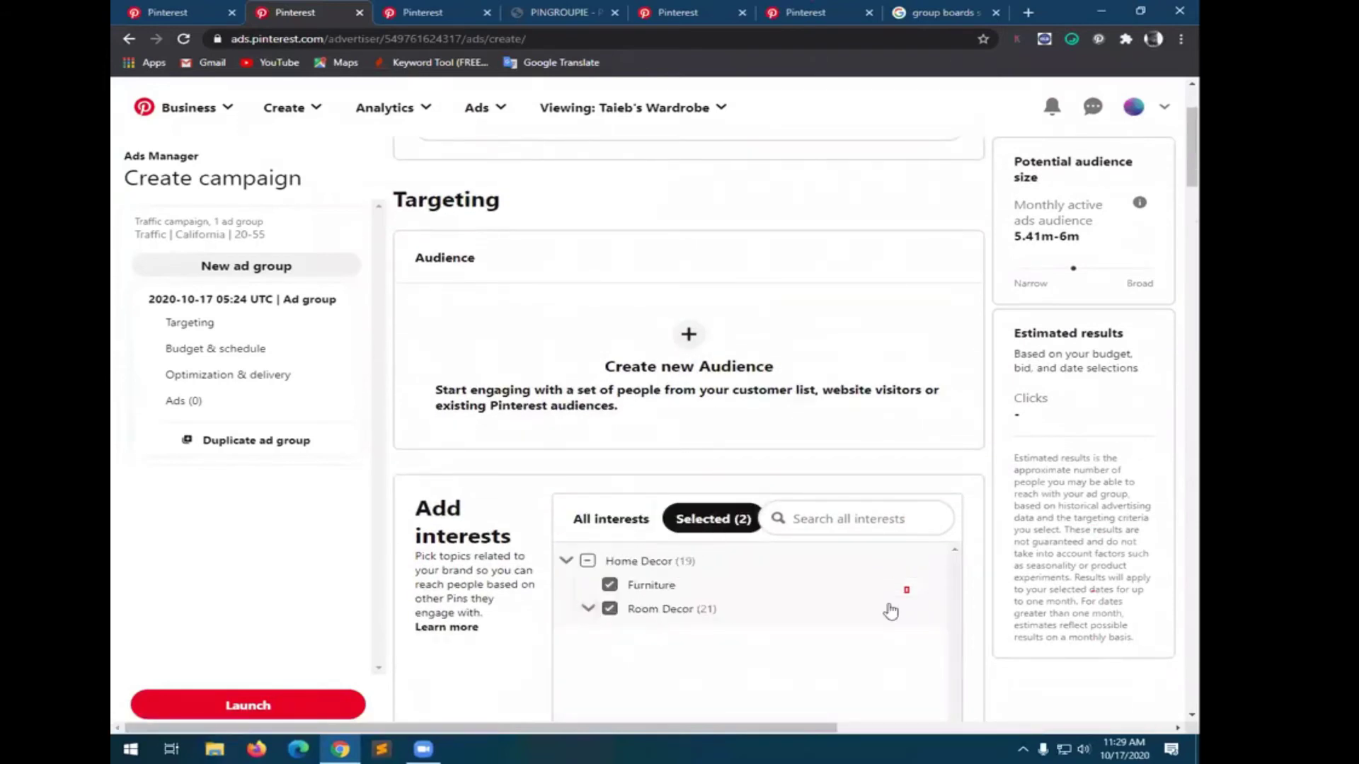
- Search for keywords related to "Decor" in the ad group's Keywords section
{"action": "scroll", "coordinate": [899, 602], "scroll_direction": "down", "scroll_amount": 2}
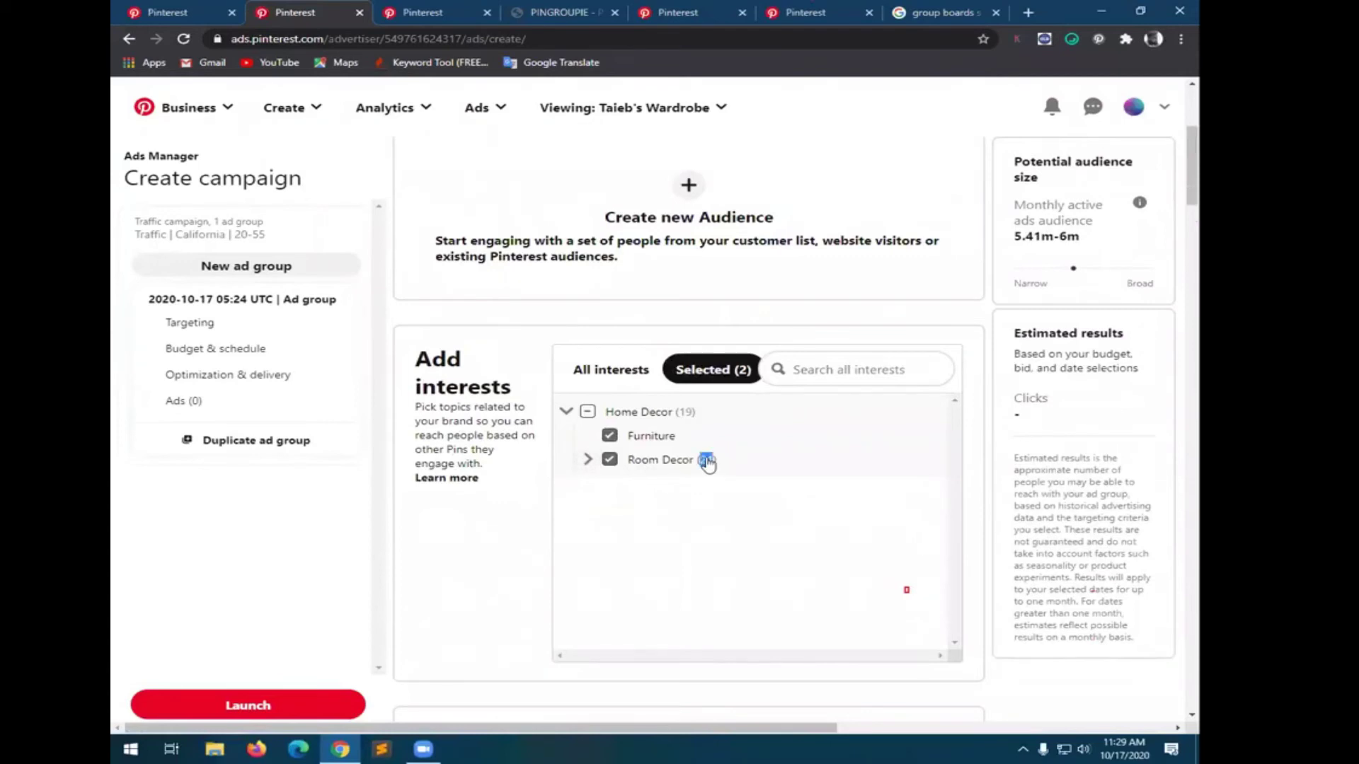
{"action": "scroll", "coordinate": [833, 546], "scroll_direction": "down", "scroll_amount": 5}
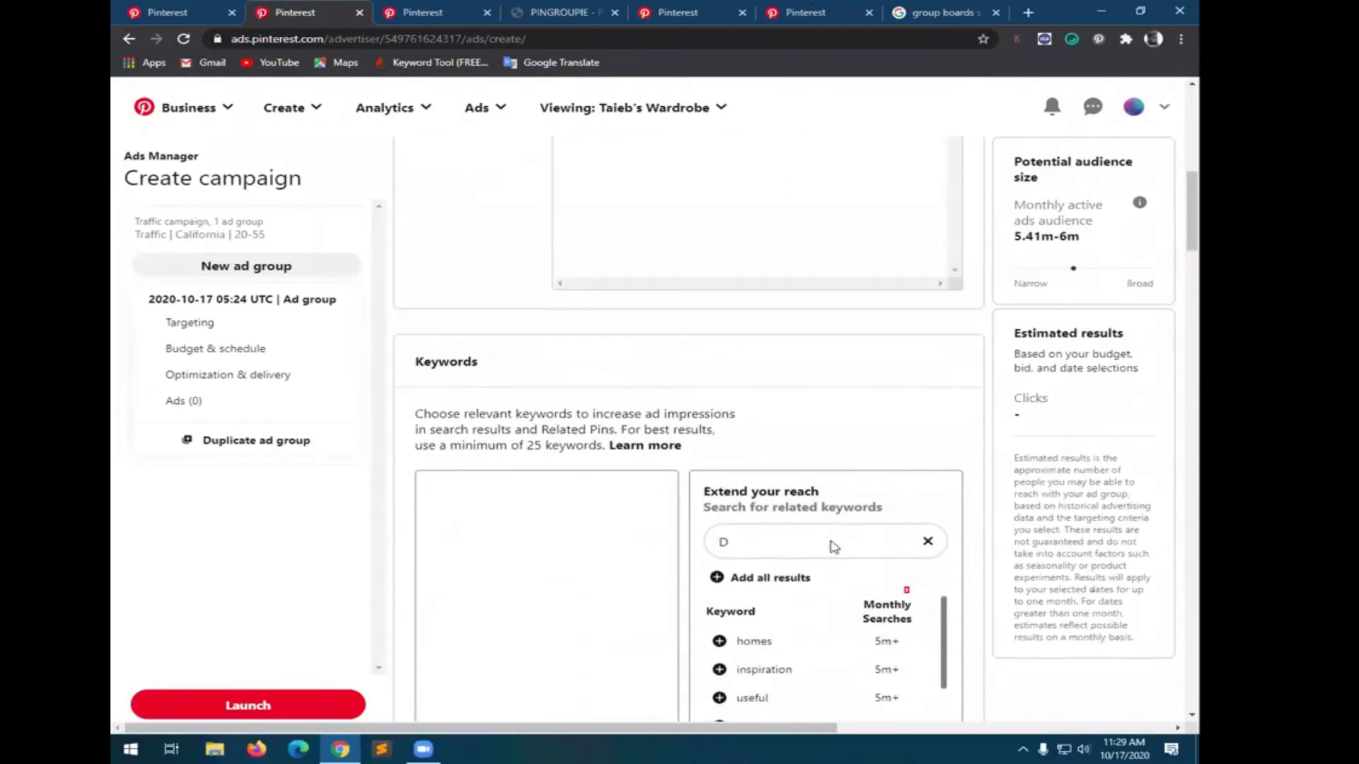
{"action": "left_click", "coordinate": [756, 547]}
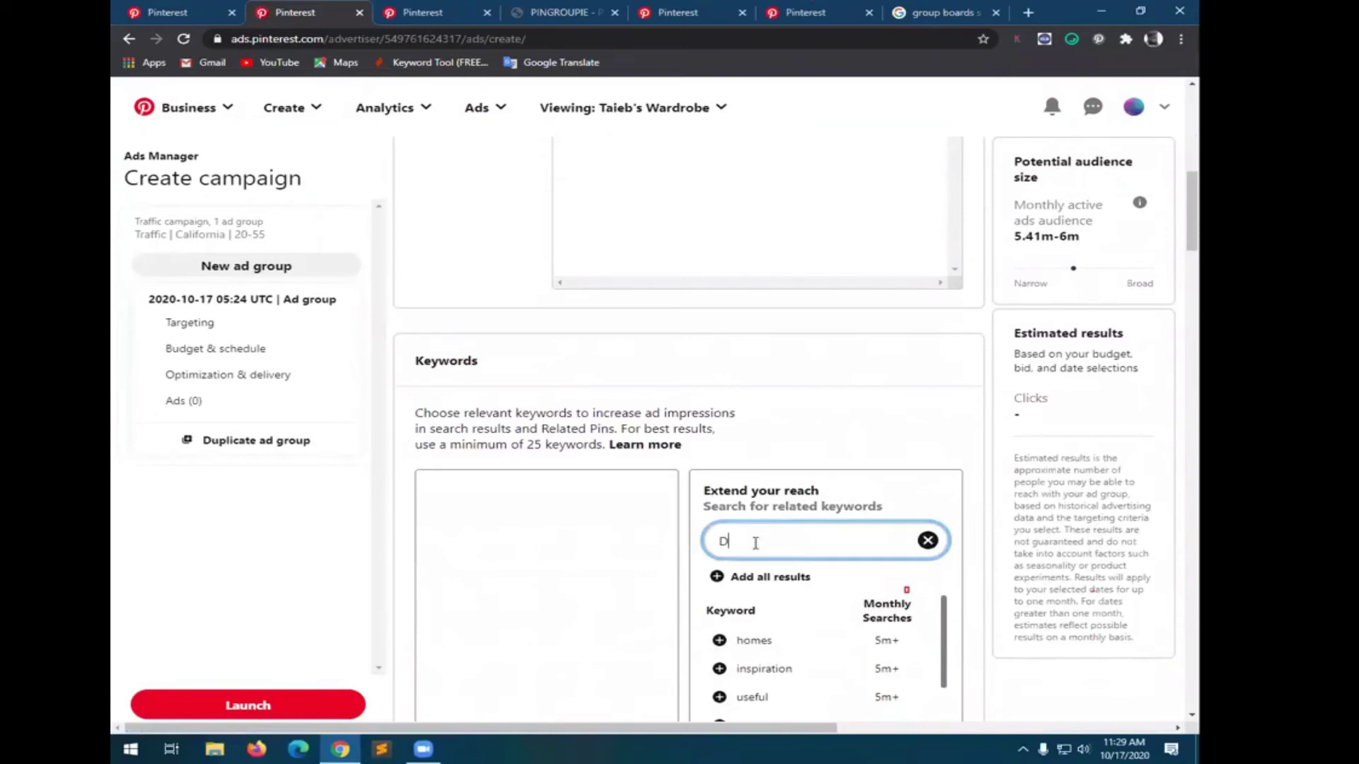
{"action": "type", "text": "Dec"}
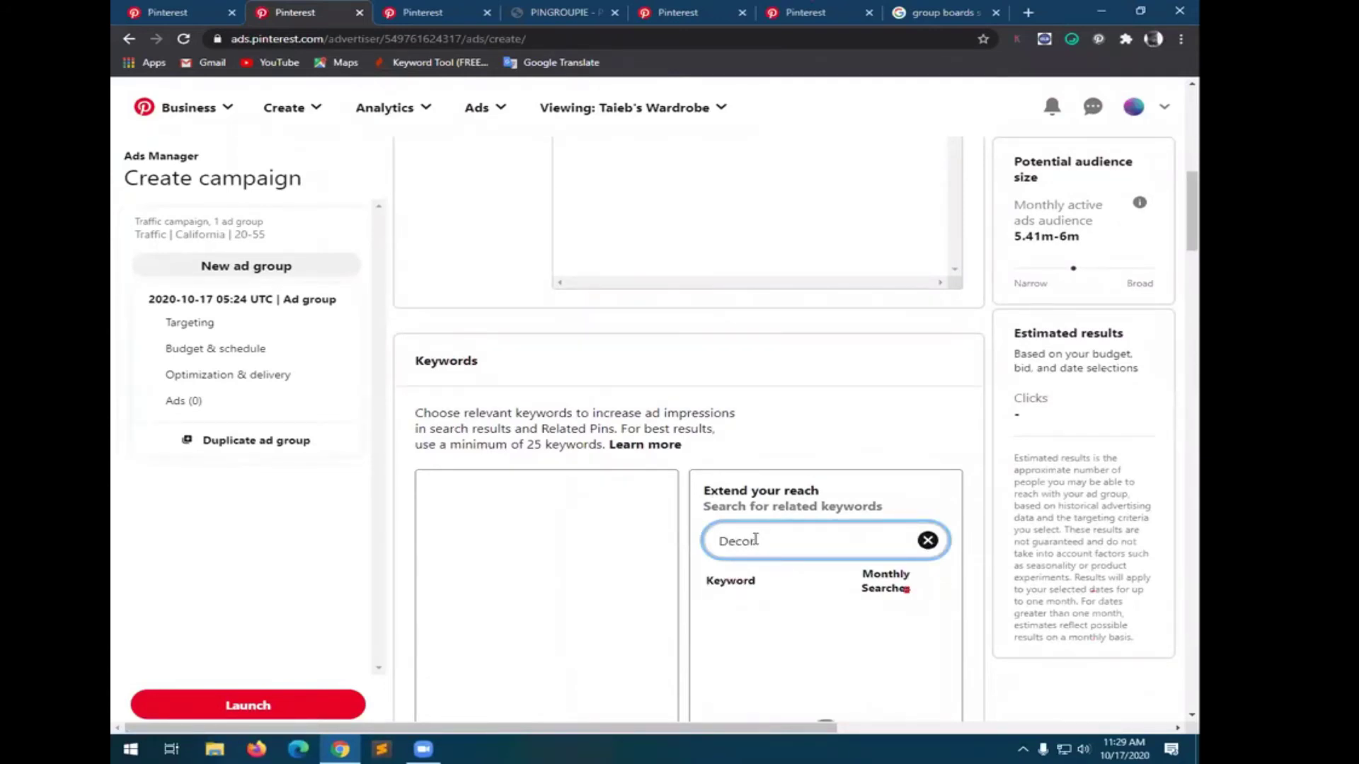
{"action": "type", "text": "or"}
{"action": "scroll", "coordinate": [823, 524], "scroll_direction": "down", "scroll_amount": 1}
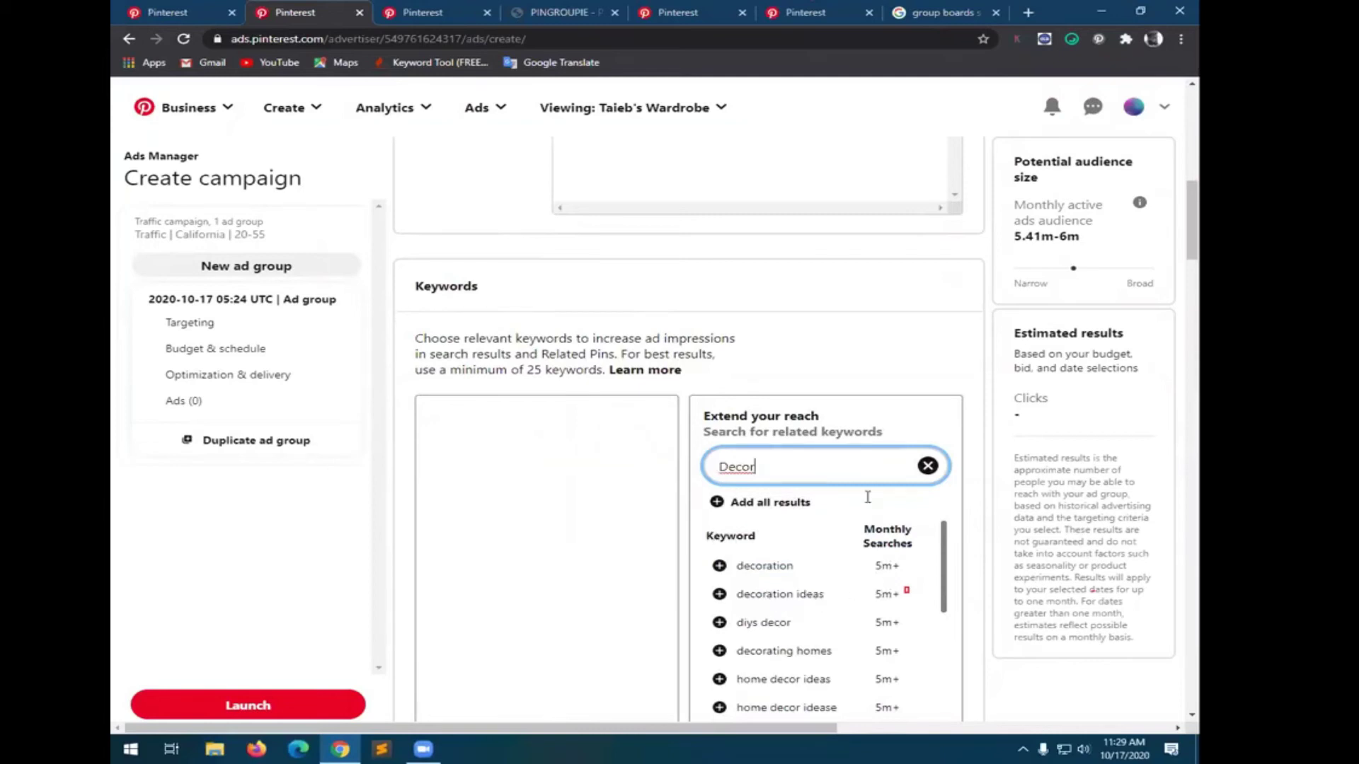
{"action": "scroll", "coordinate": [868, 499], "scroll_direction": "down", "scroll_amount": 1}
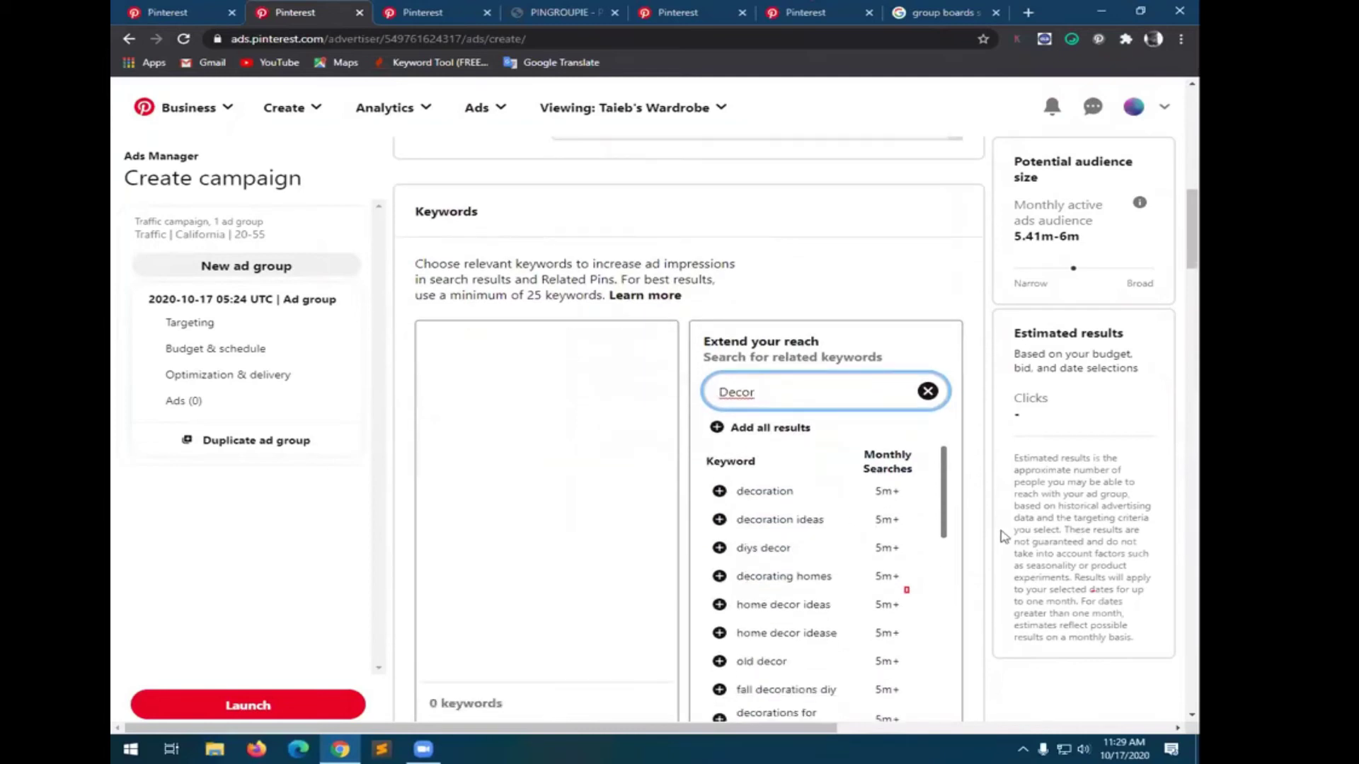
- Add the suggestions decoration ideas, diys decor, decorating homes, home decor ideas, old decor and home decor idease to the ad group's keywords
{"action": "double_click", "coordinate": [718, 520]}
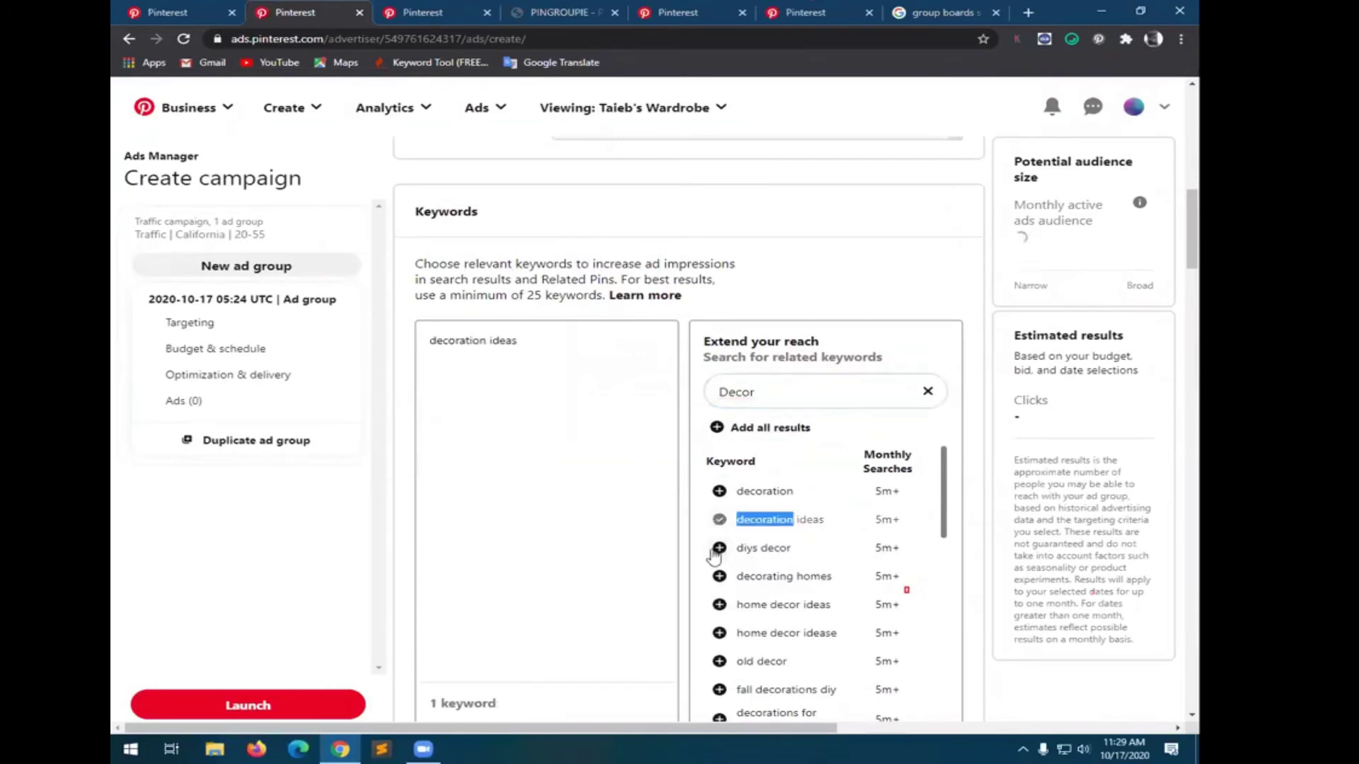
{"action": "left_click", "coordinate": [719, 548]}
{"action": "left_click", "coordinate": [719, 576]}
{"action": "scroll", "coordinate": [750, 545], "scroll_direction": "down", "scroll_amount": 1}
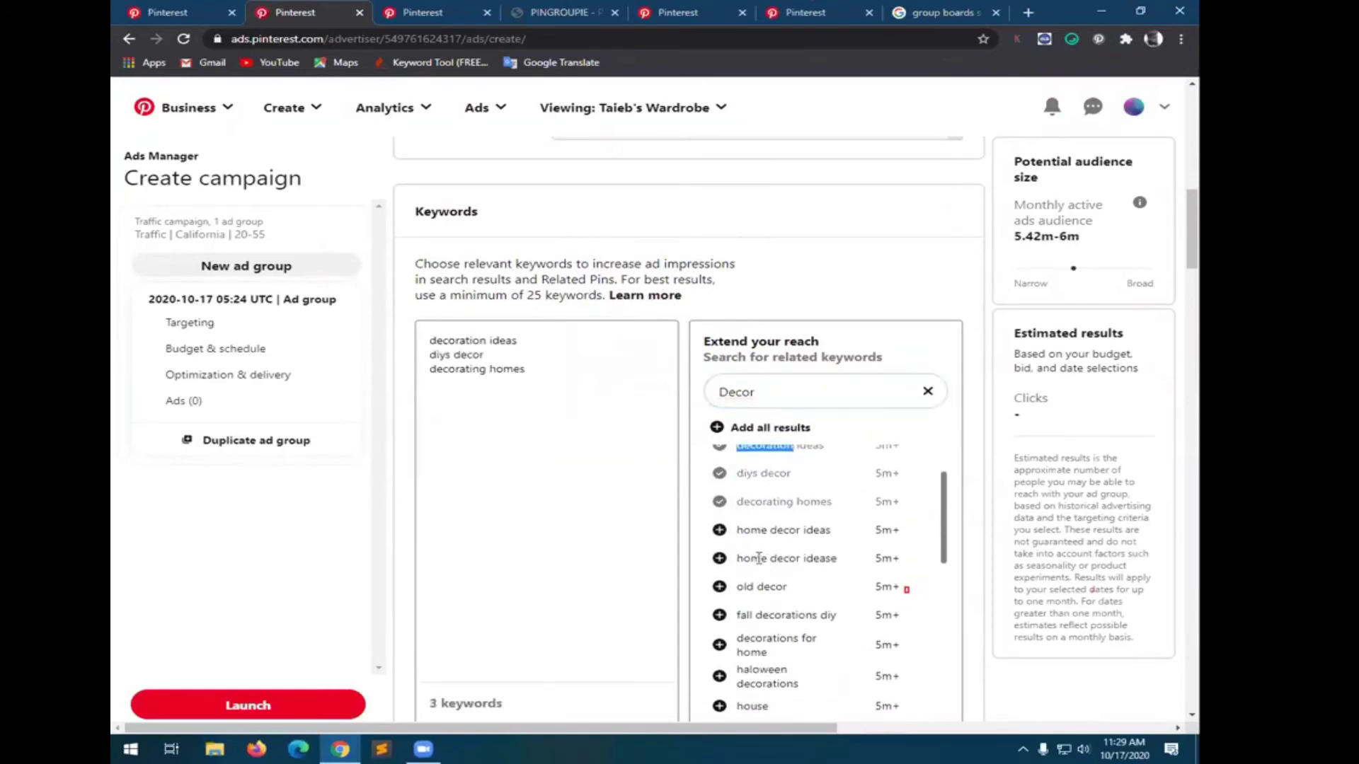
{"action": "left_click", "coordinate": [719, 531]}
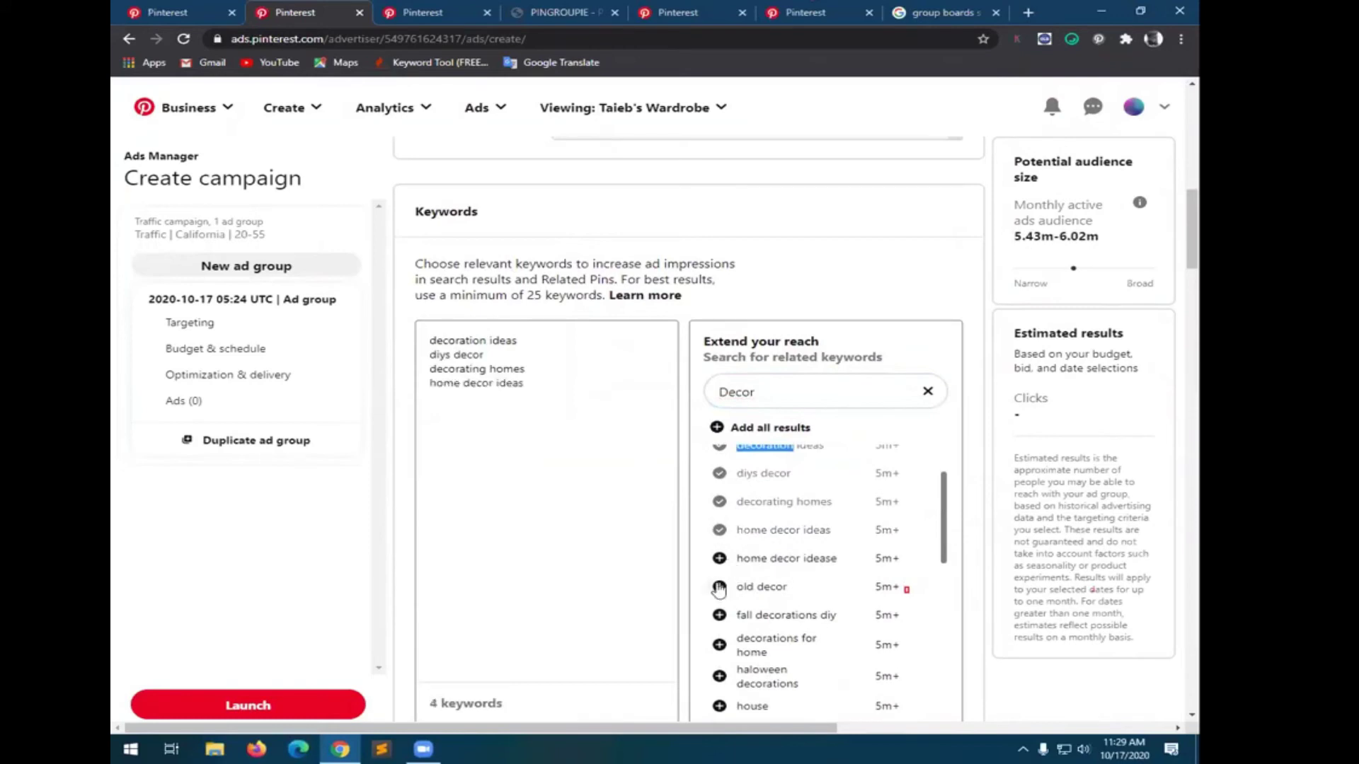
{"action": "left_click", "coordinate": [719, 587]}
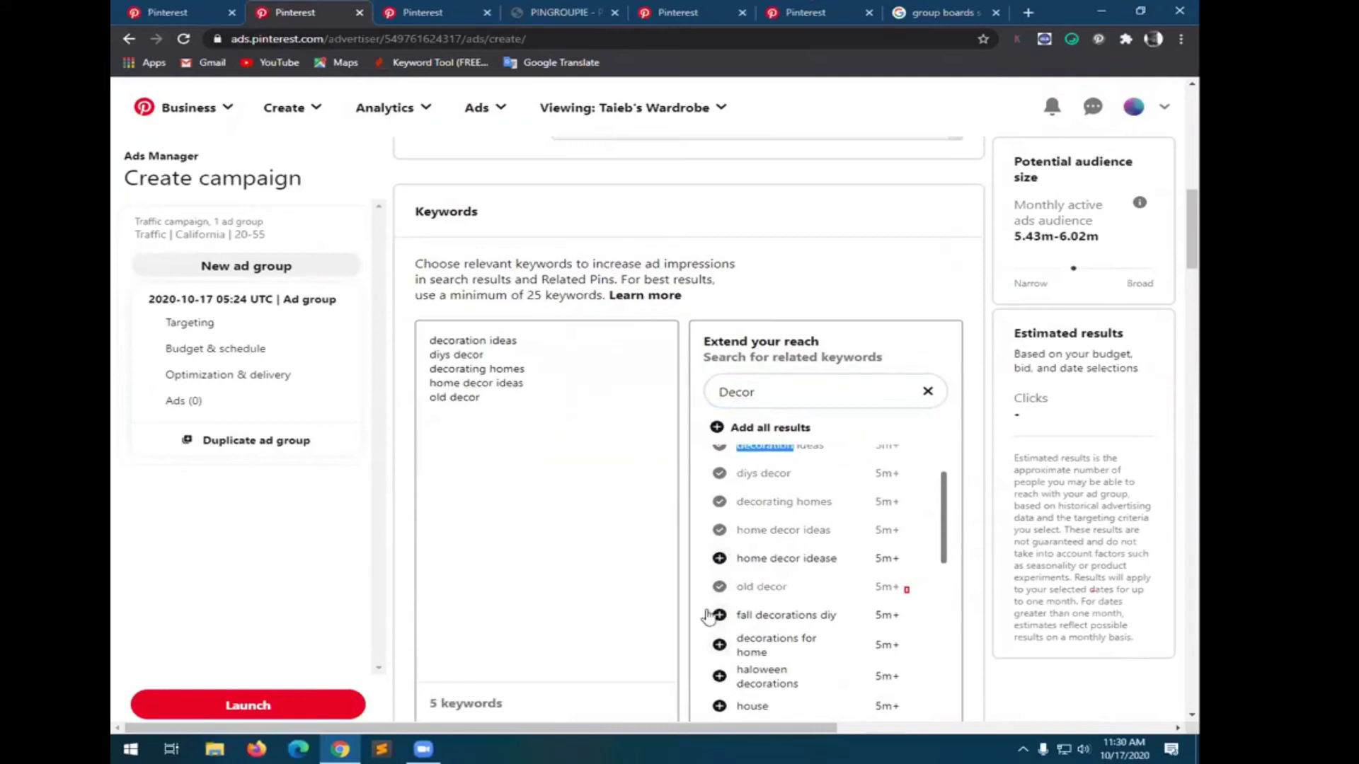
{"action": "left_click", "coordinate": [719, 559]}
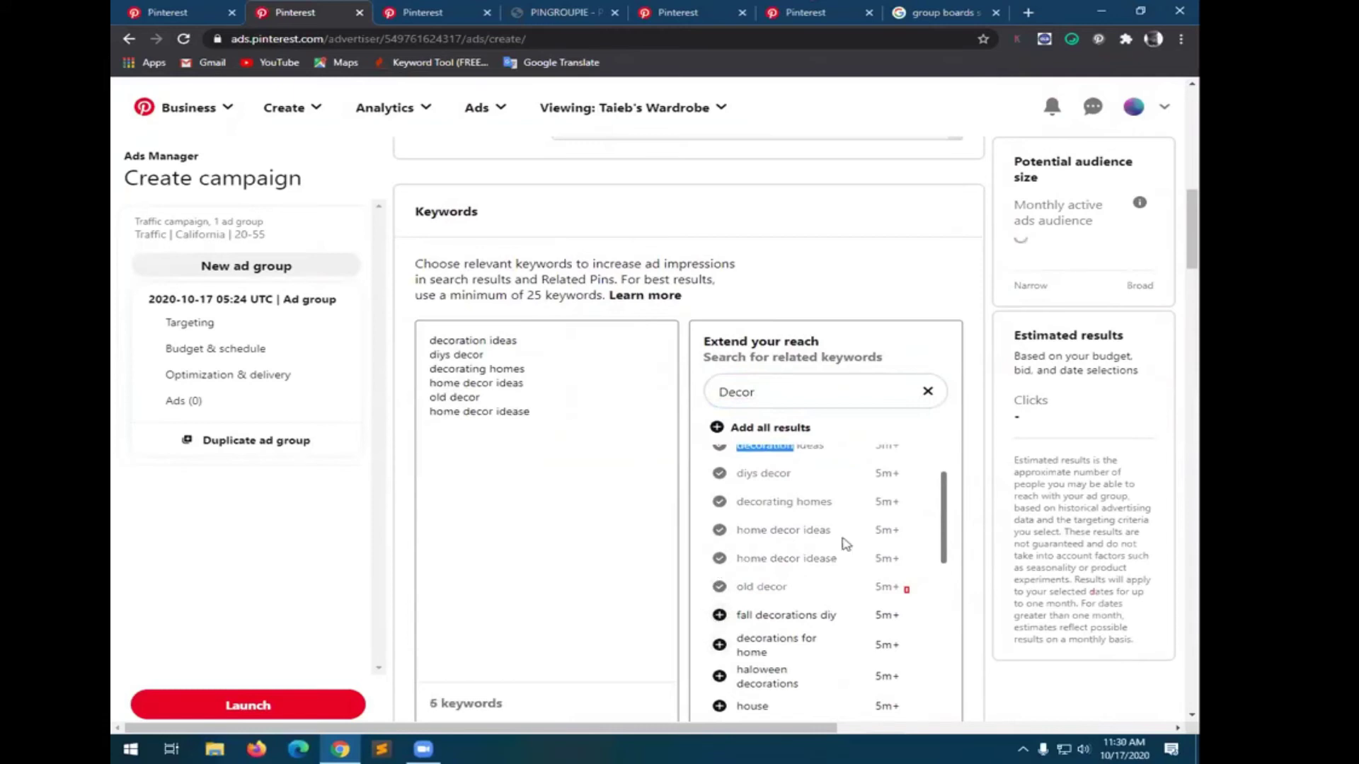
- Add the suggested keywords fall decorations diy, decorations for home and haloween decorations to the keyword list
{"action": "scroll", "coordinate": [846, 543], "scroll_direction": "down", "scroll_amount": 1}
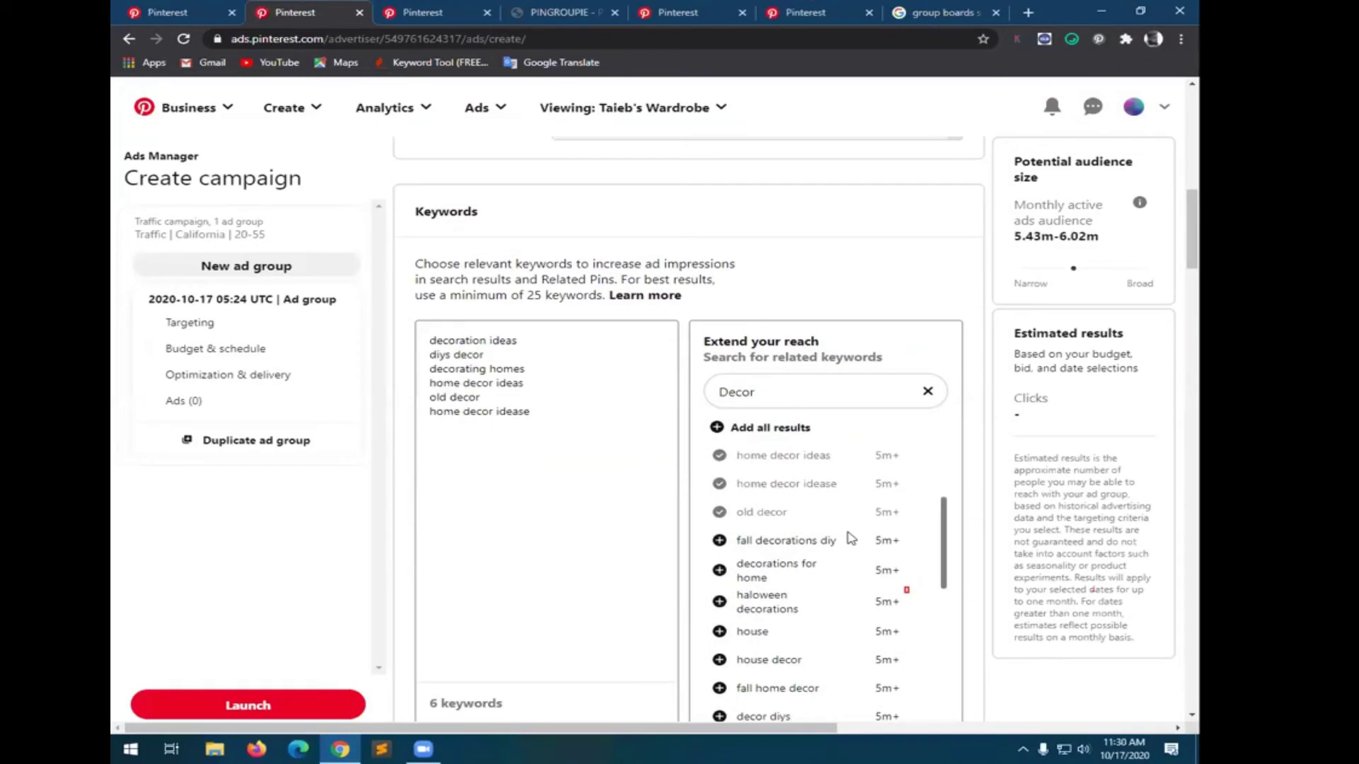
{"action": "left_click", "coordinate": [719, 540]}
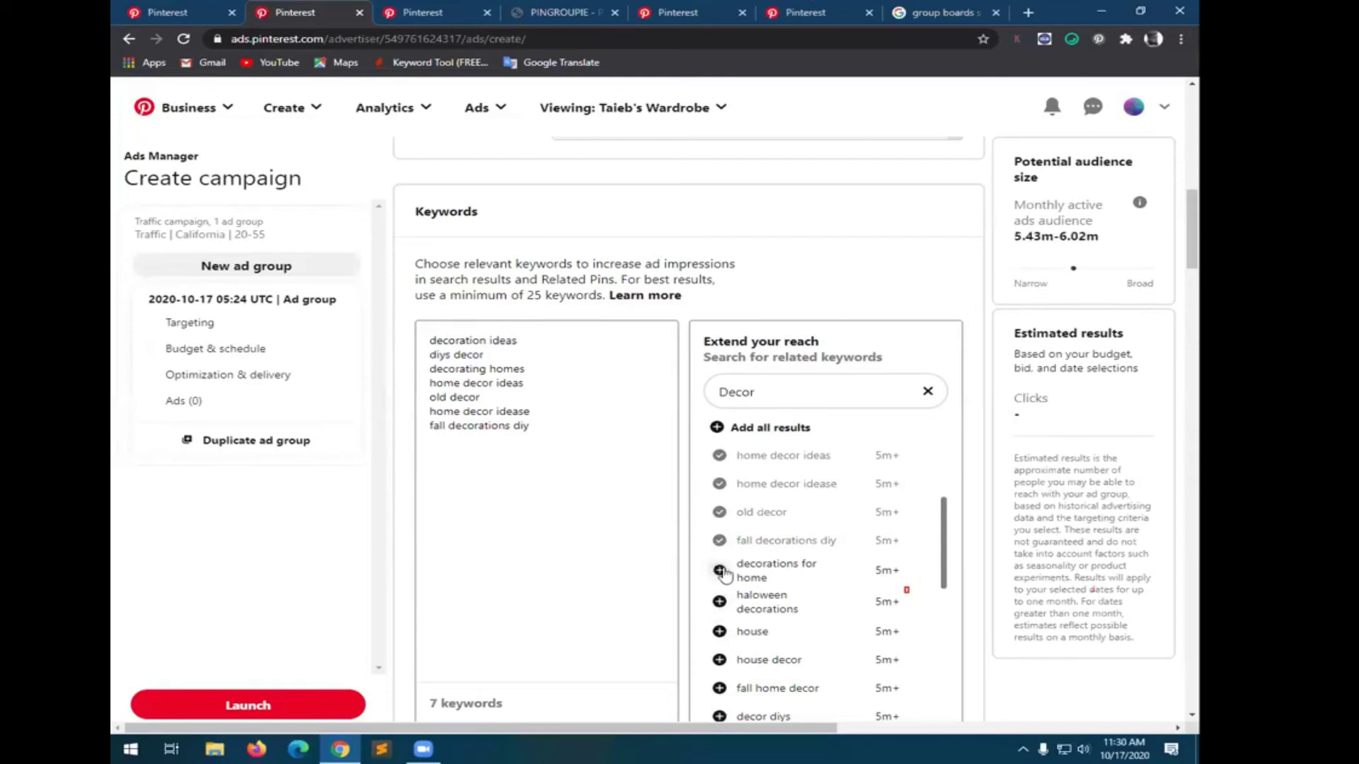
{"action": "left_click", "coordinate": [720, 570]}
{"action": "left_click", "coordinate": [719, 602]}
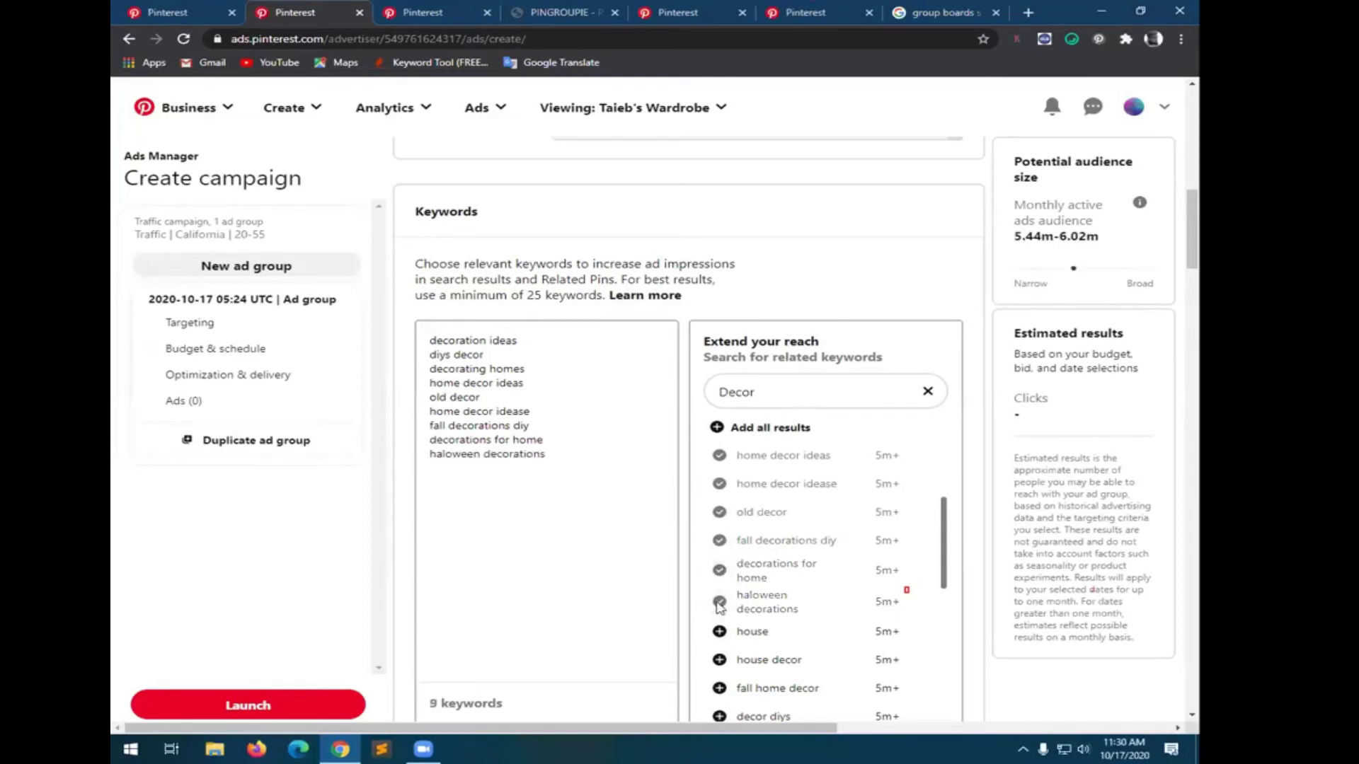
- Add the suggested keywords house, house decor, fall home decor, decor diys and decorate pumkins to the keyword list
{"action": "scroll", "coordinate": [727, 555], "scroll_direction": "down", "scroll_amount": 1}
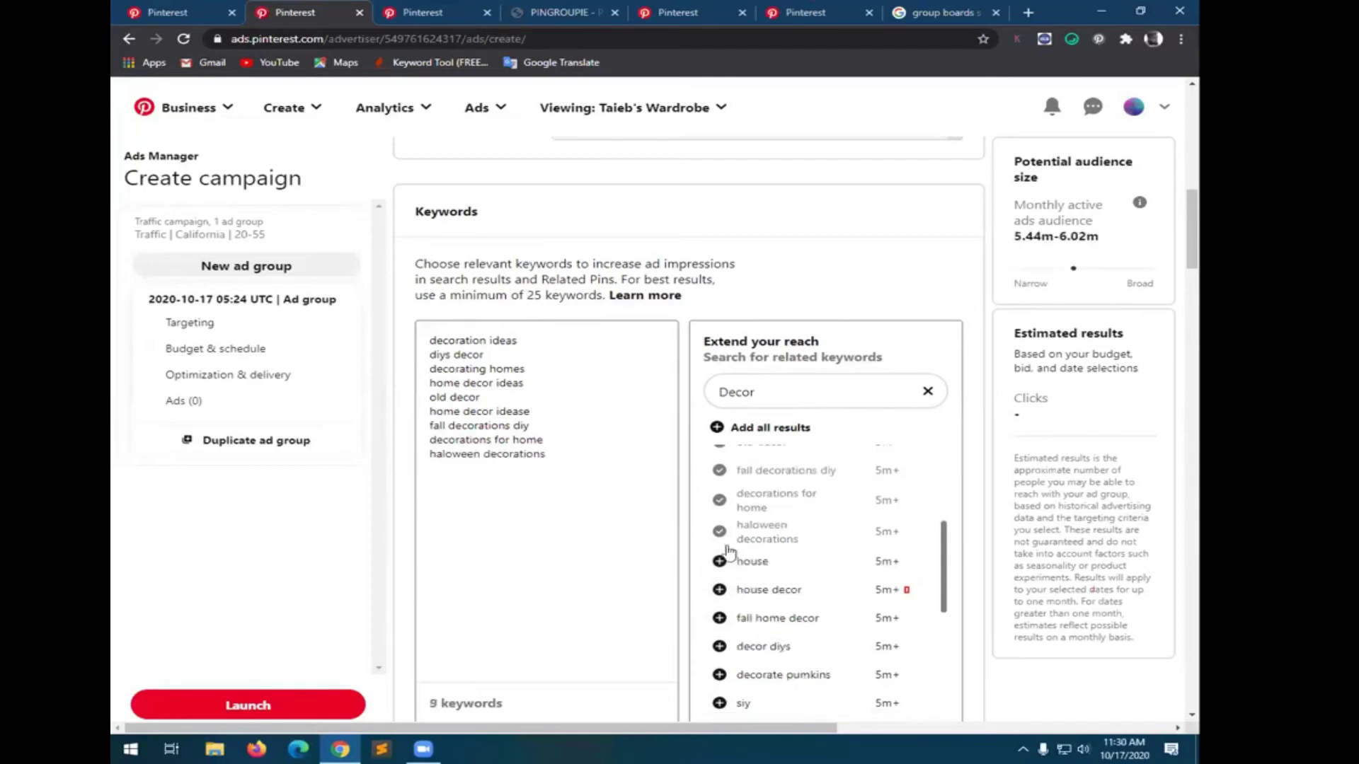
{"action": "scroll", "coordinate": [729, 550], "scroll_direction": "down", "scroll_amount": 1}
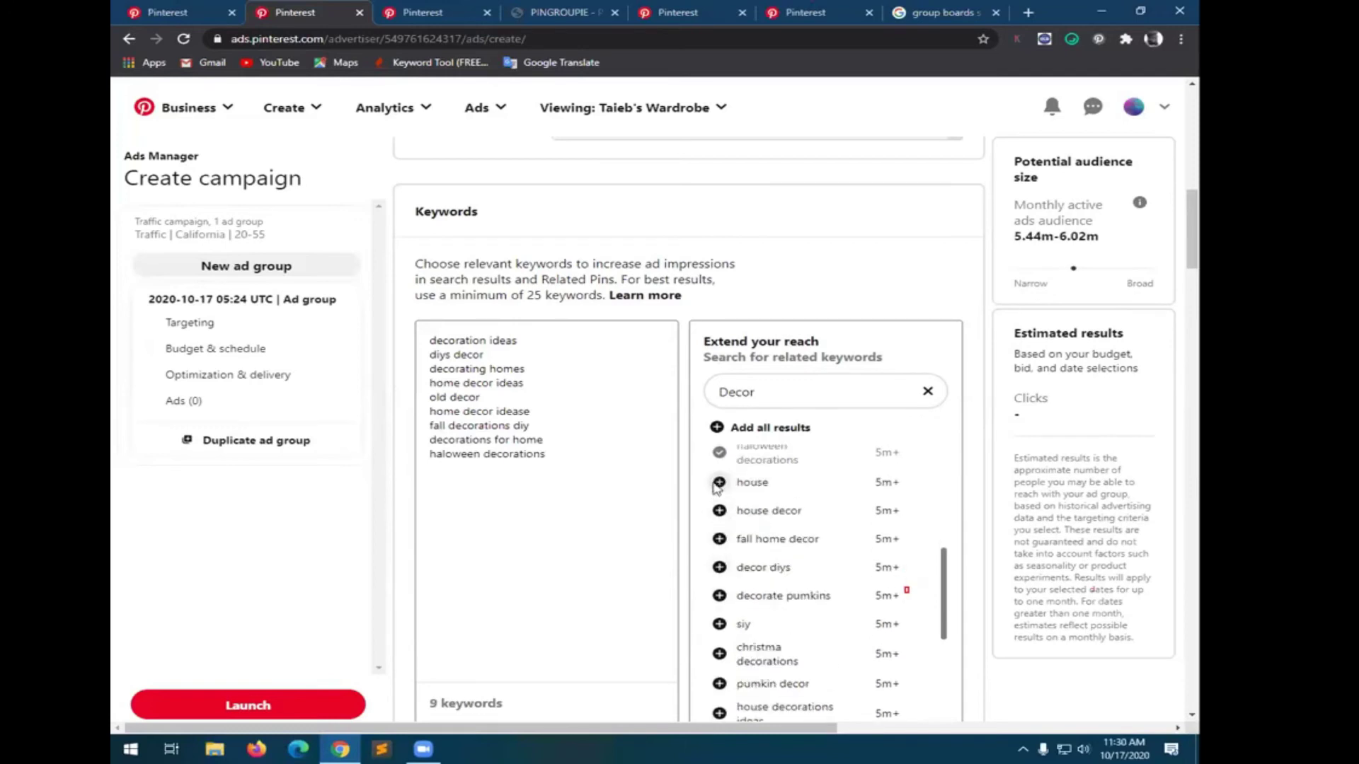
{"action": "left_click", "coordinate": [718, 483]}
{"action": "left_click", "coordinate": [719, 512]}
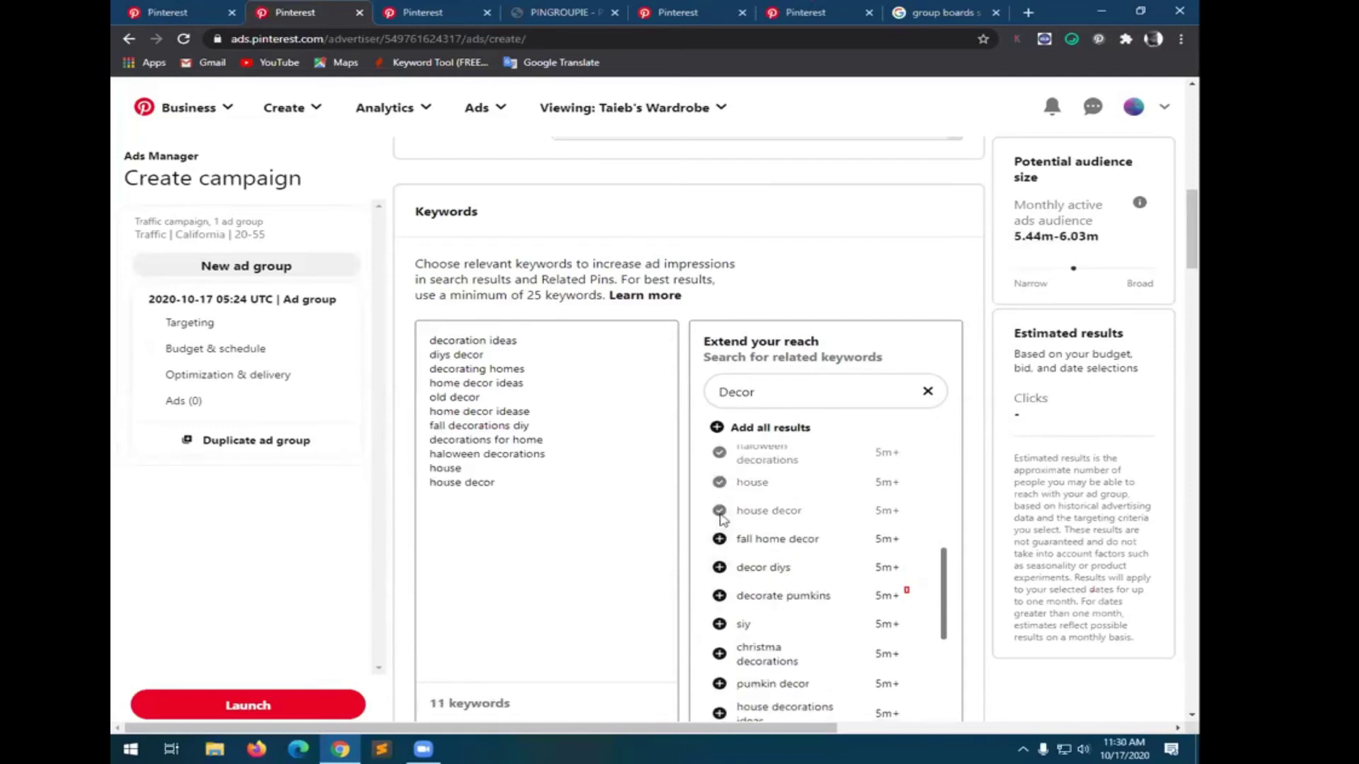
{"action": "left_click", "coordinate": [719, 539]}
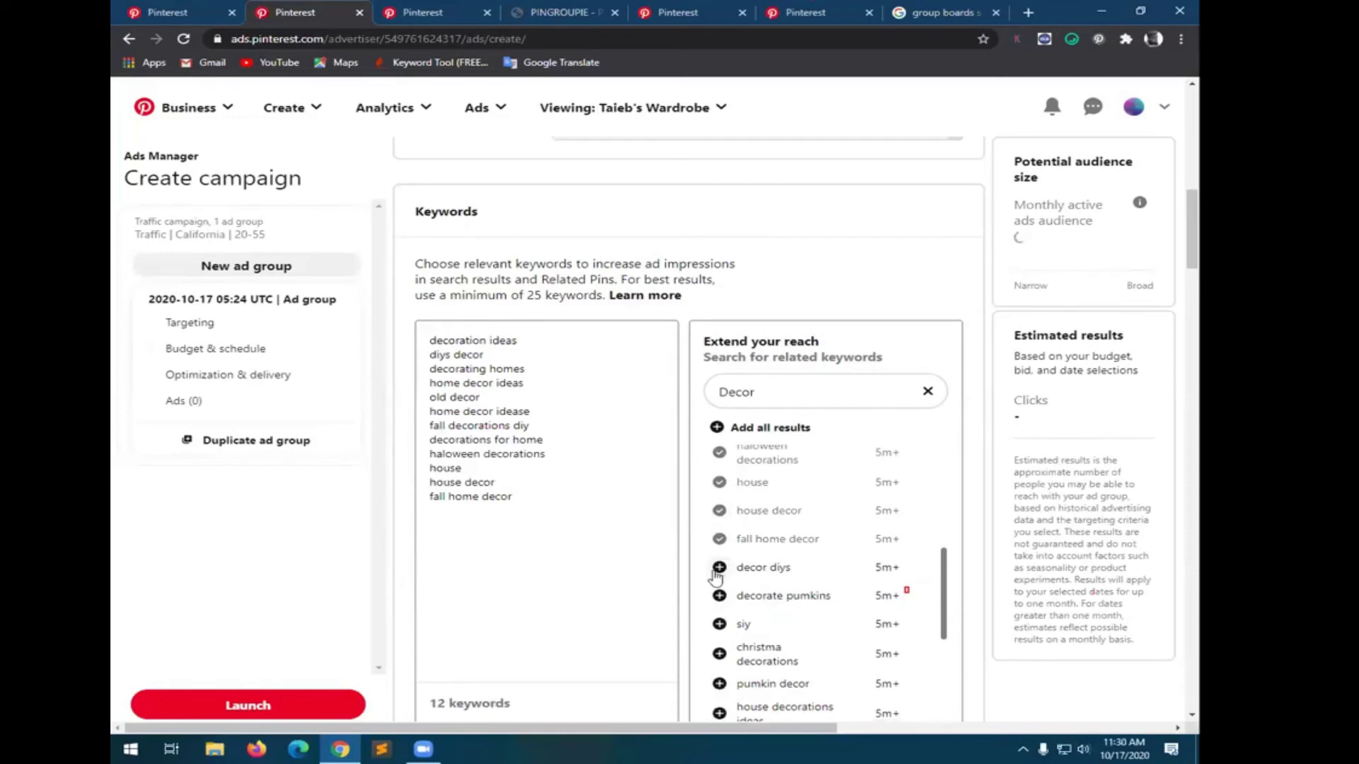
{"action": "left_click", "coordinate": [718, 569]}
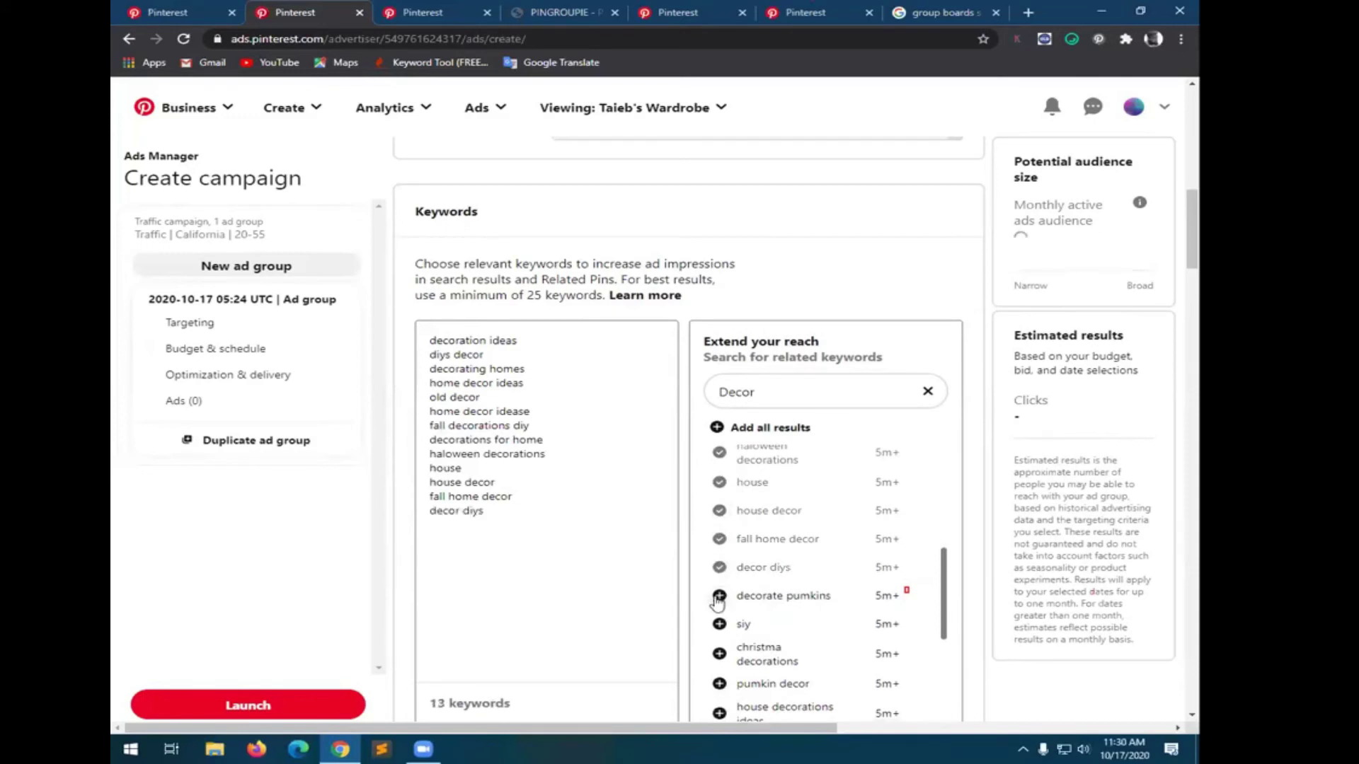
{"action": "left_click", "coordinate": [719, 595]}
- Add all remaining "Decor" search results to the keyword list at once
{"action": "left_click", "coordinate": [715, 427]}
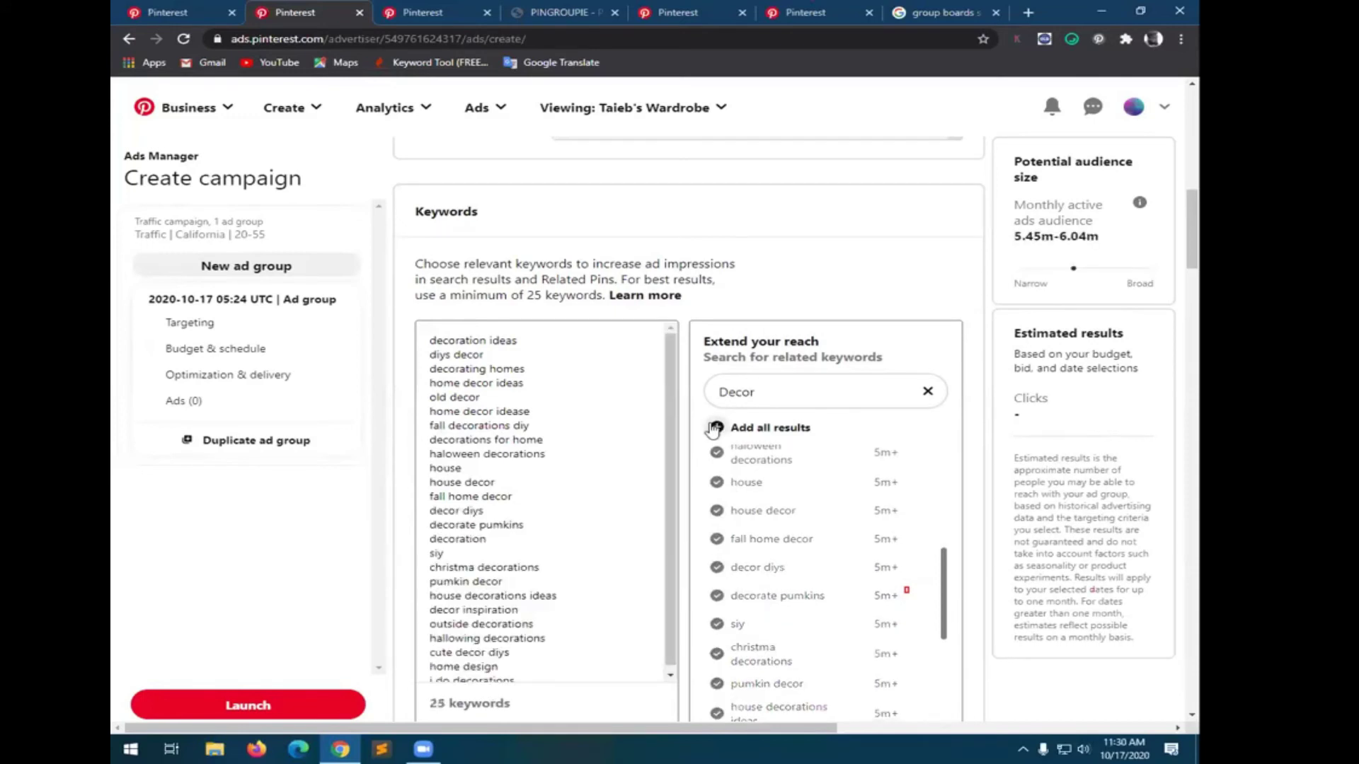
{"action": "scroll", "coordinate": [620, 495], "scroll_direction": "down", "scroll_amount": 2}
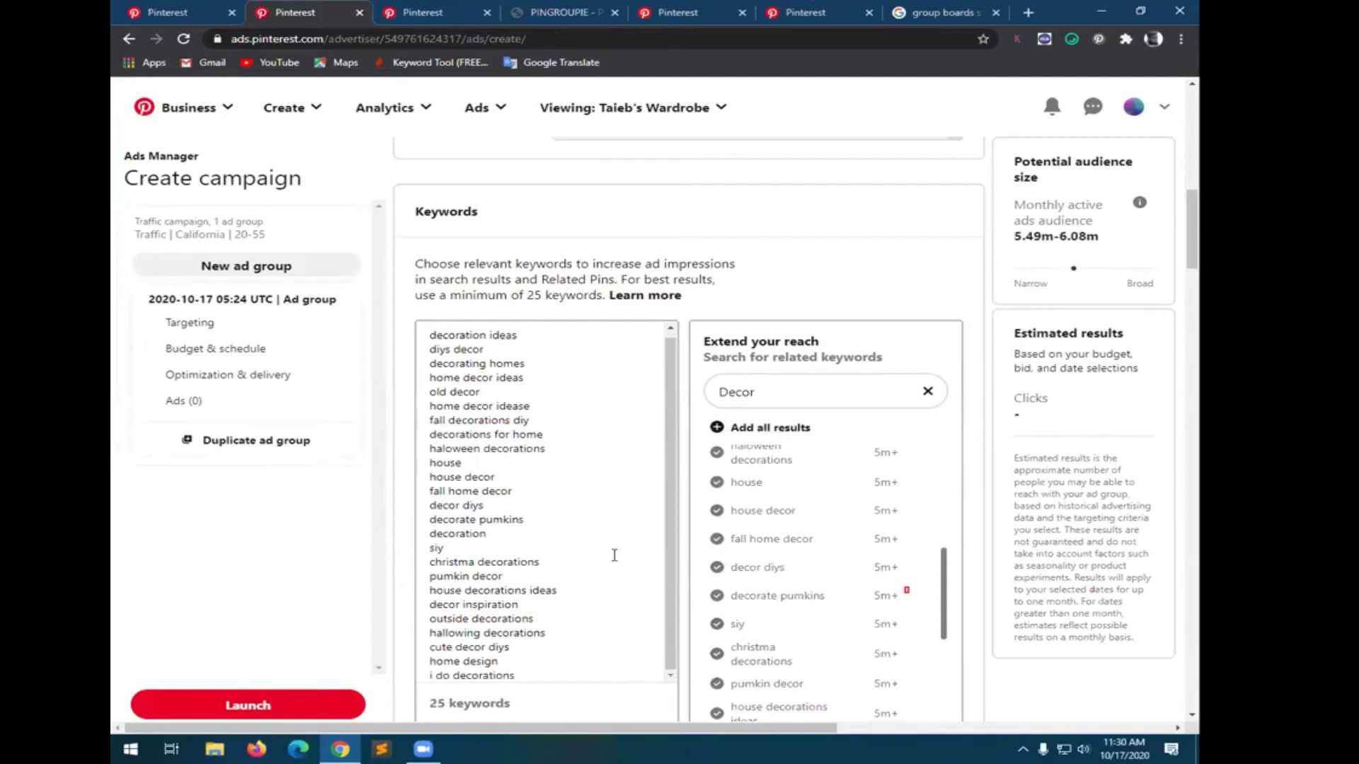
{"action": "scroll", "coordinate": [953, 485], "scroll_direction": "down", "scroll_amount": 2}
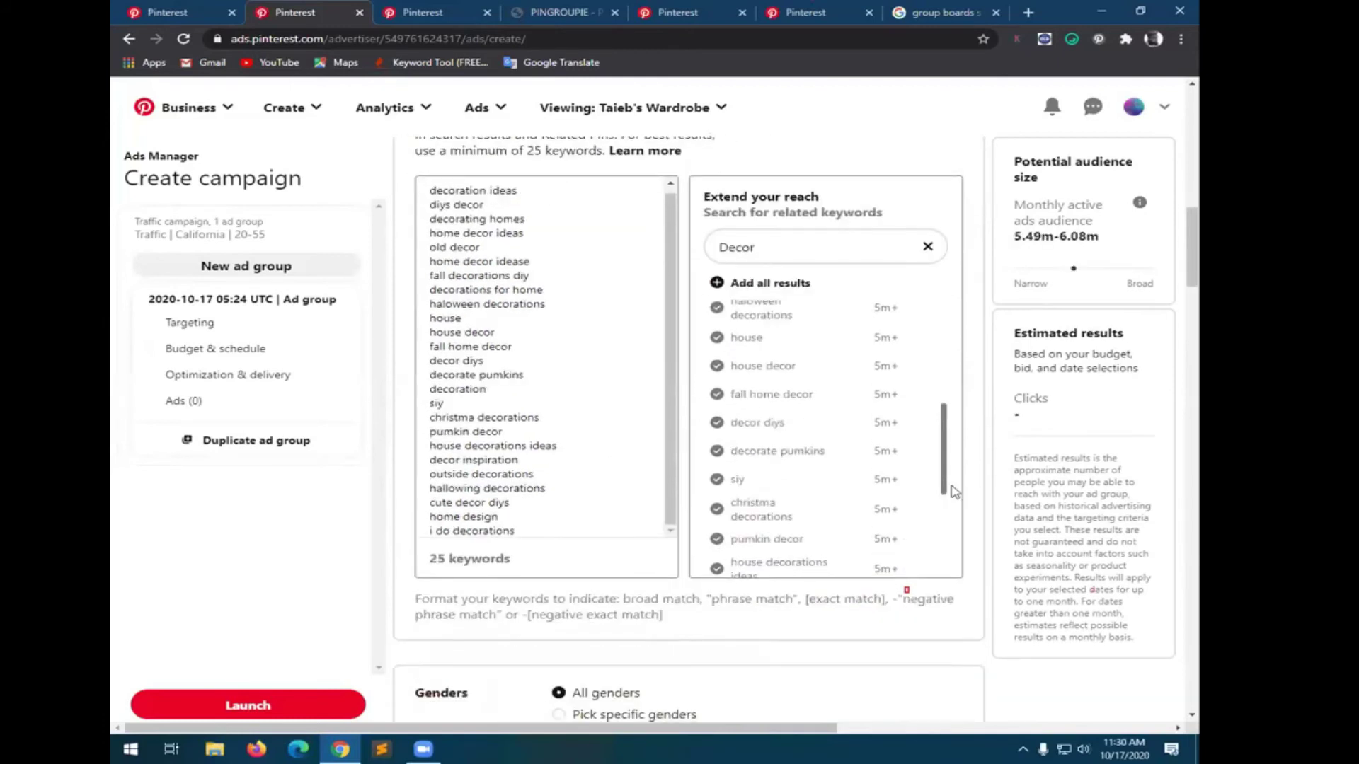
- Switch gender targeting to specific genders, and restrict ages to specific groups by excluding 55-64 and 65+
{"action": "scroll", "coordinate": [503, 491], "scroll_direction": "down", "scroll_amount": 5}
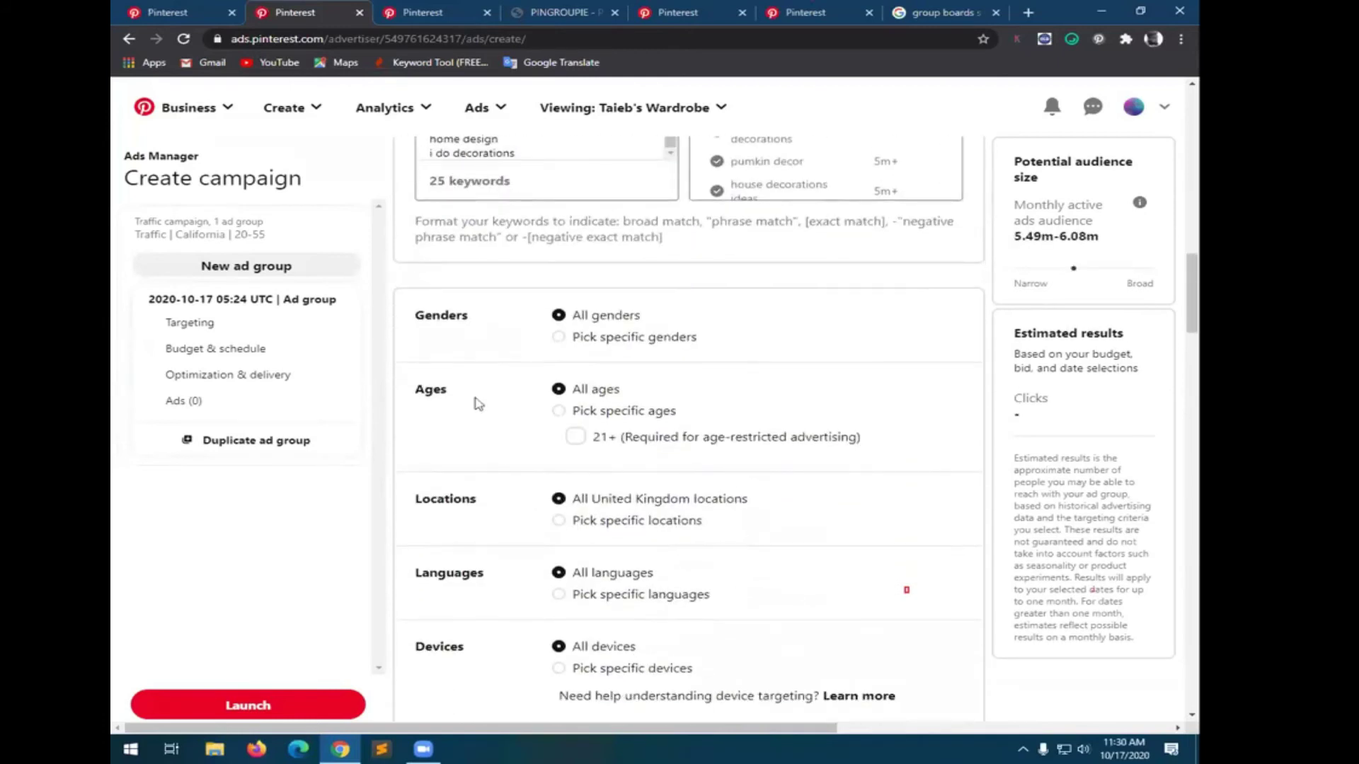
{"action": "left_click", "coordinate": [557, 338]}
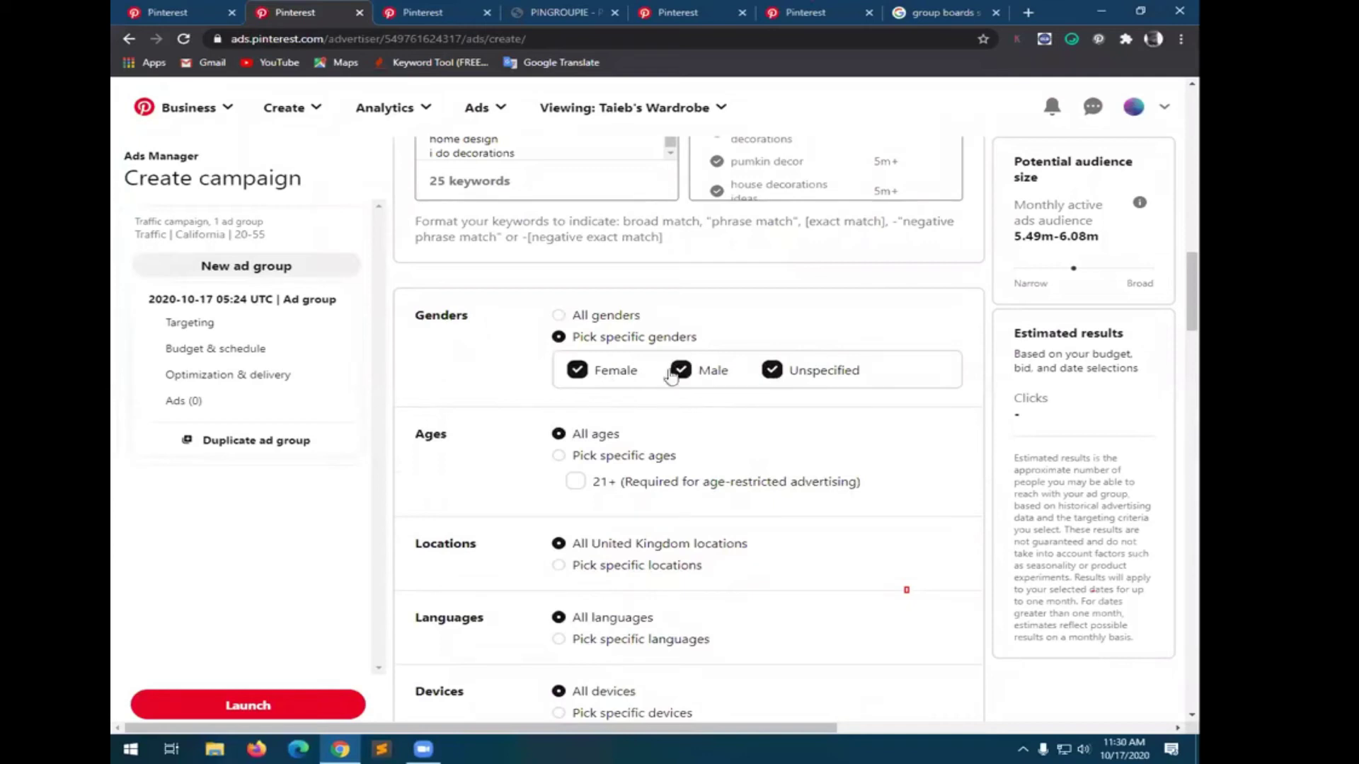
{"action": "left_click", "coordinate": [565, 459]}
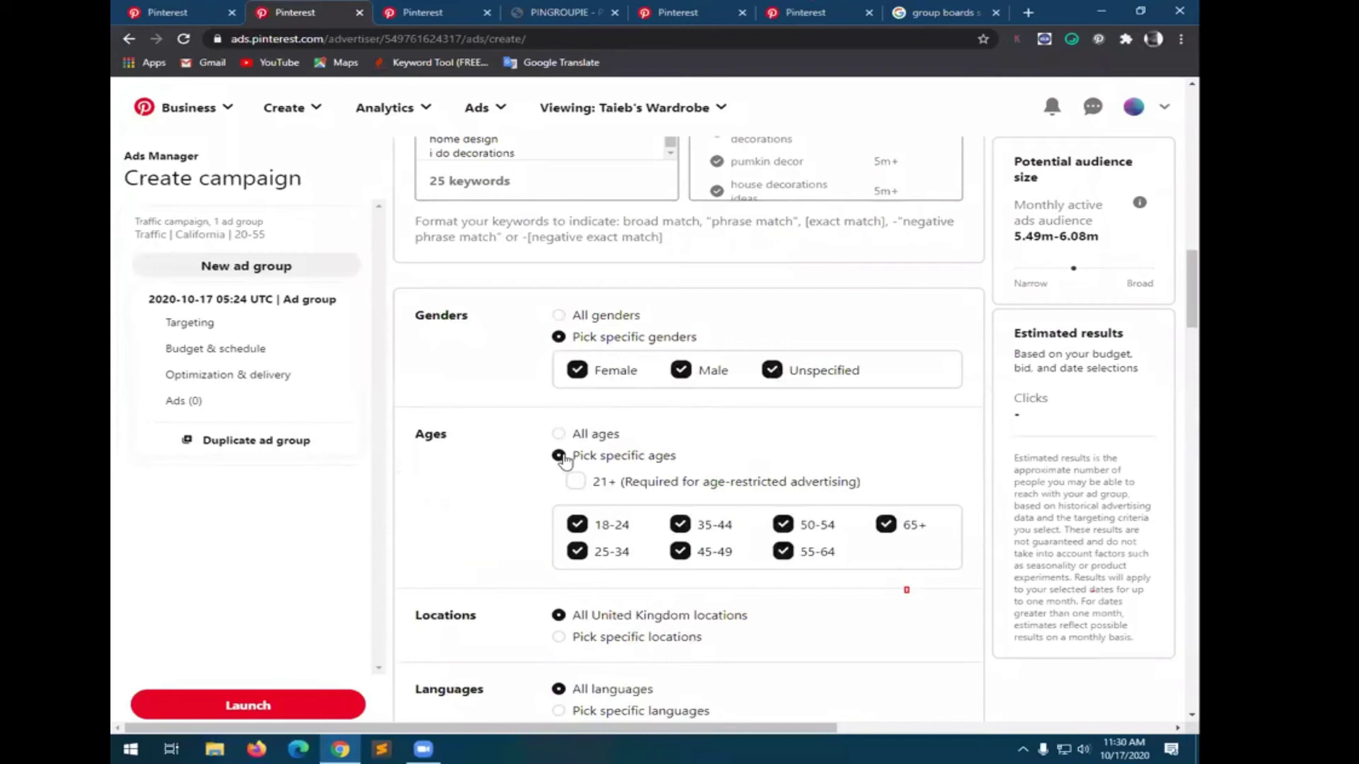
{"action": "left_click", "coordinate": [784, 553]}
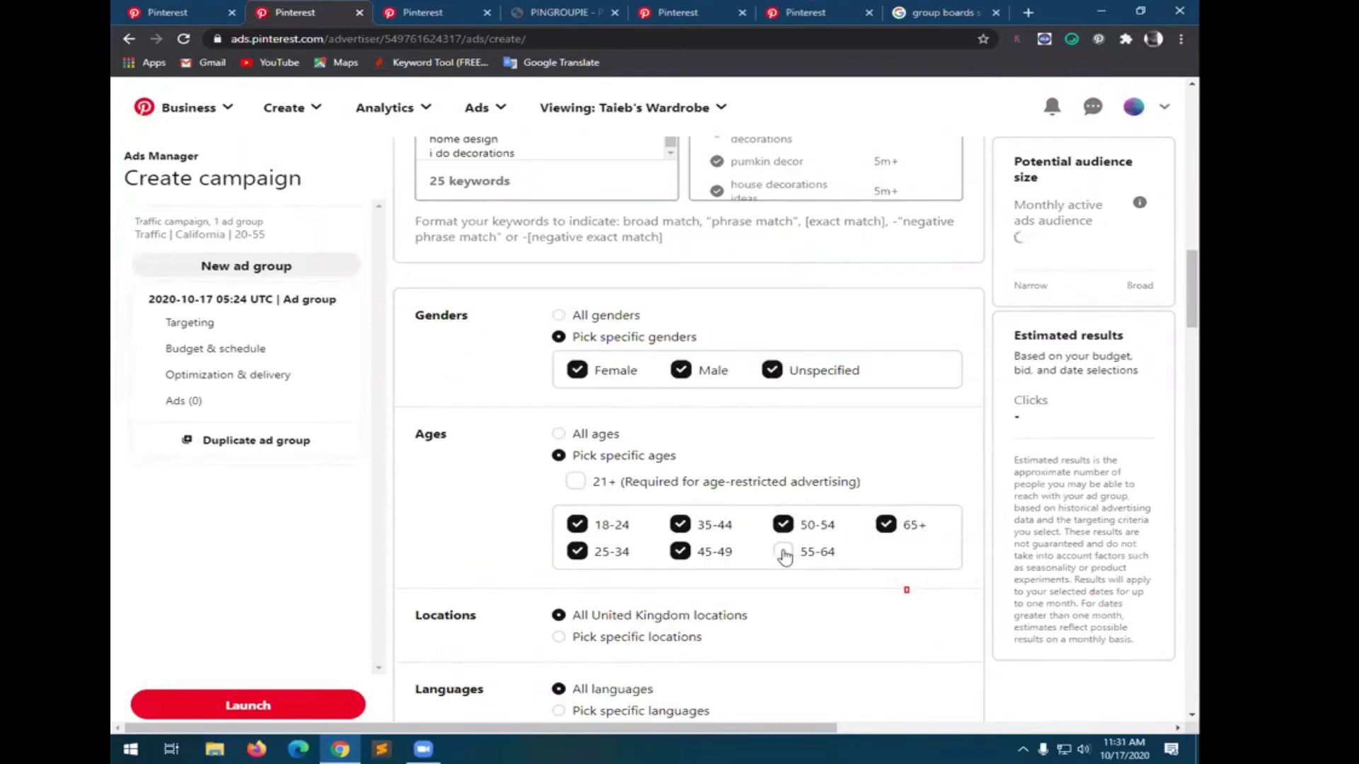
{"action": "left_click", "coordinate": [783, 553]}
{"action": "left_click", "coordinate": [885, 525]}
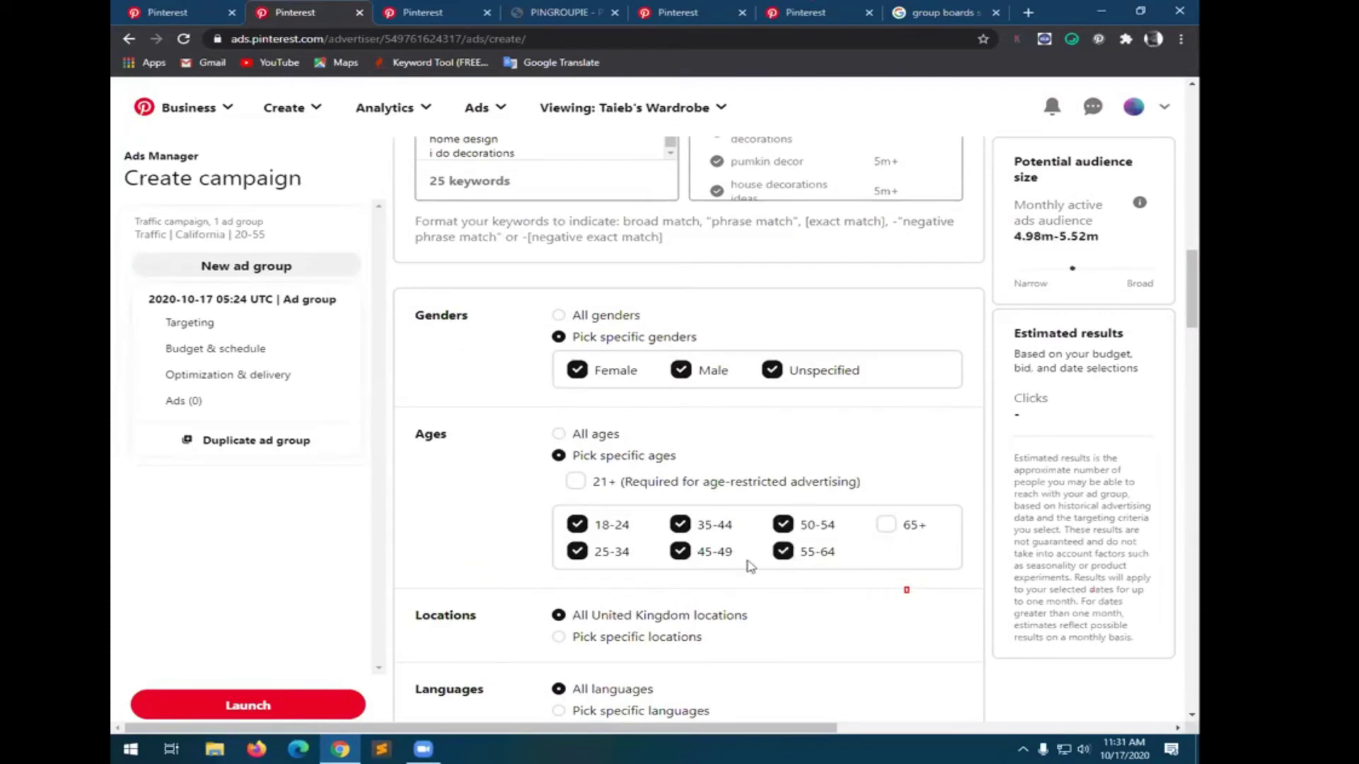
{"action": "left_click", "coordinate": [784, 552]}
- Target specific locations, search for "Californi", and select the California region under U.S
{"action": "left_click", "coordinate": [562, 641]}
{"action": "scroll", "coordinate": [907, 556], "scroll_direction": "down", "scroll_amount": 2}
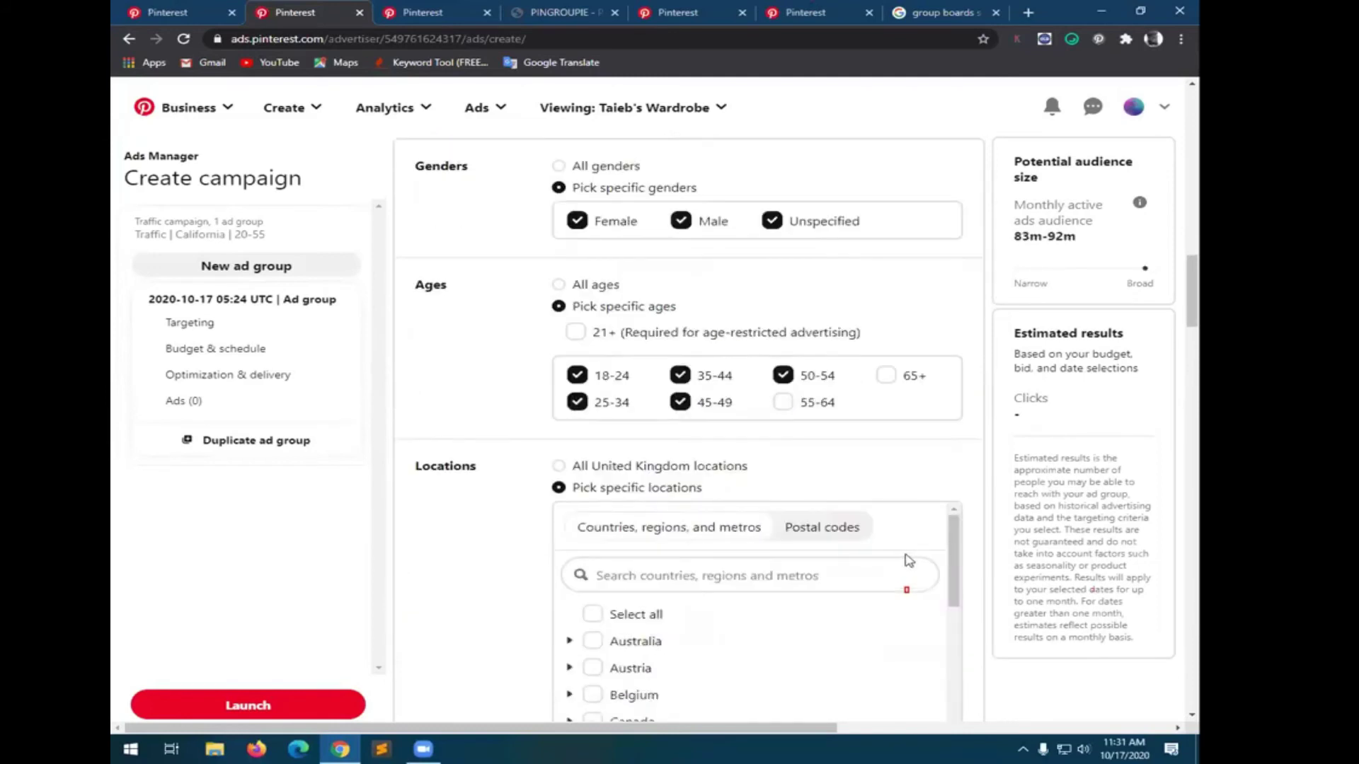
{"action": "left_click", "coordinate": [609, 572]}
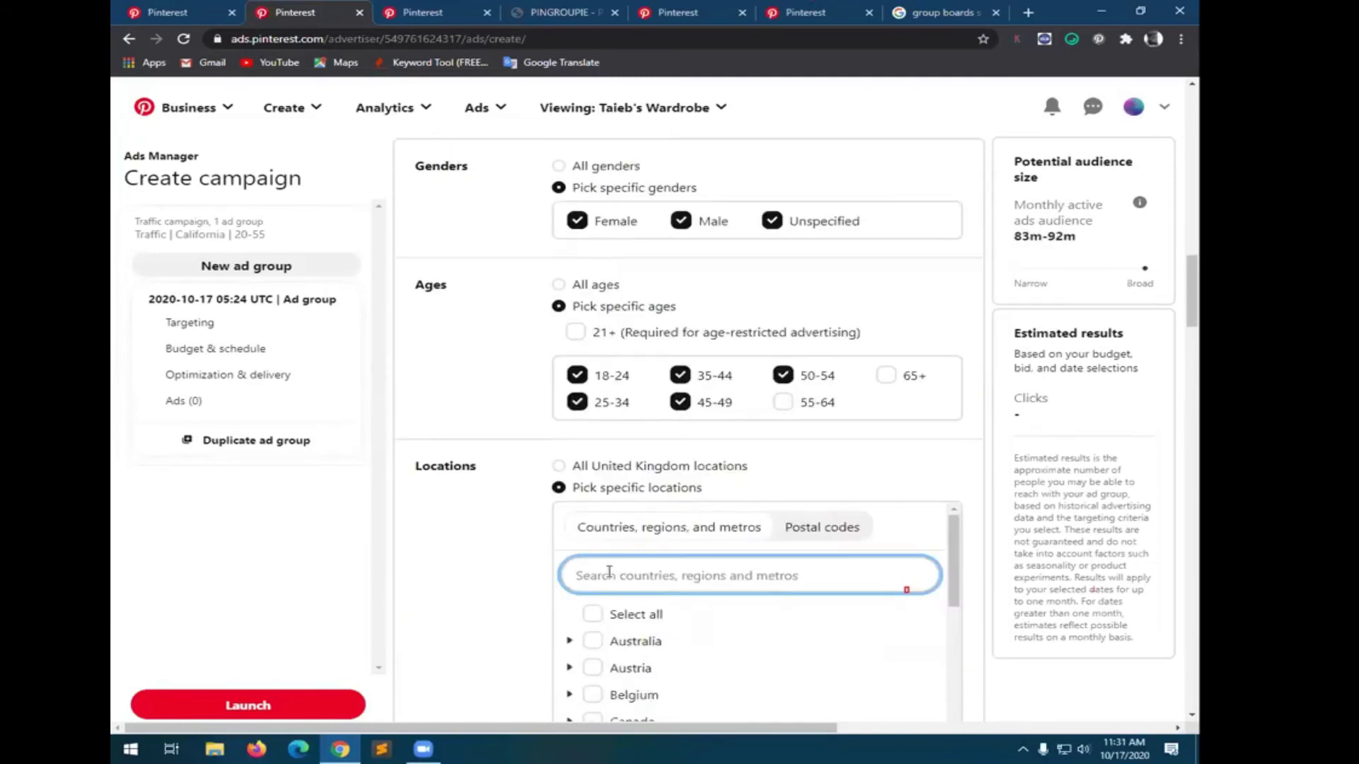
{"action": "type", "text": "Cali"}
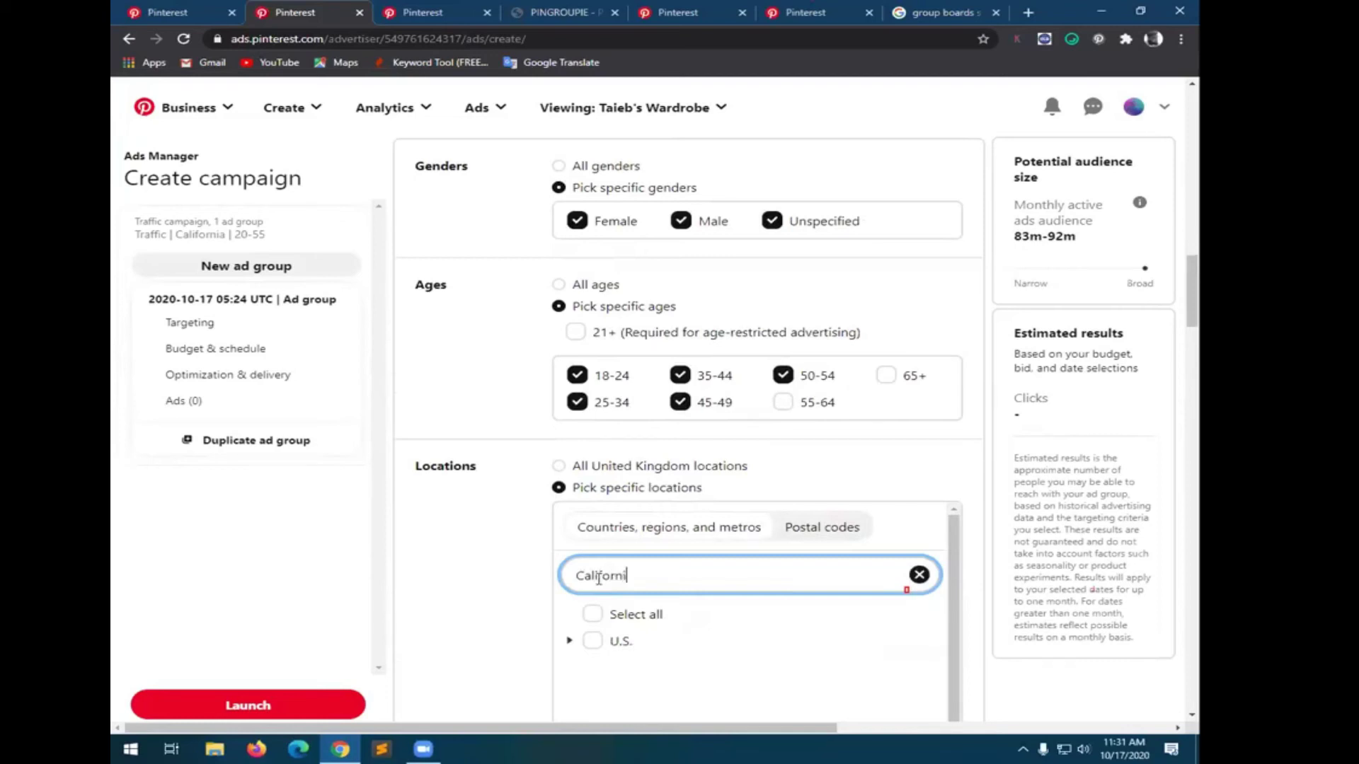
{"action": "type", "text": "forni"}
{"action": "left_click", "coordinate": [570, 641]}
{"action": "left_click", "coordinate": [640, 669]}
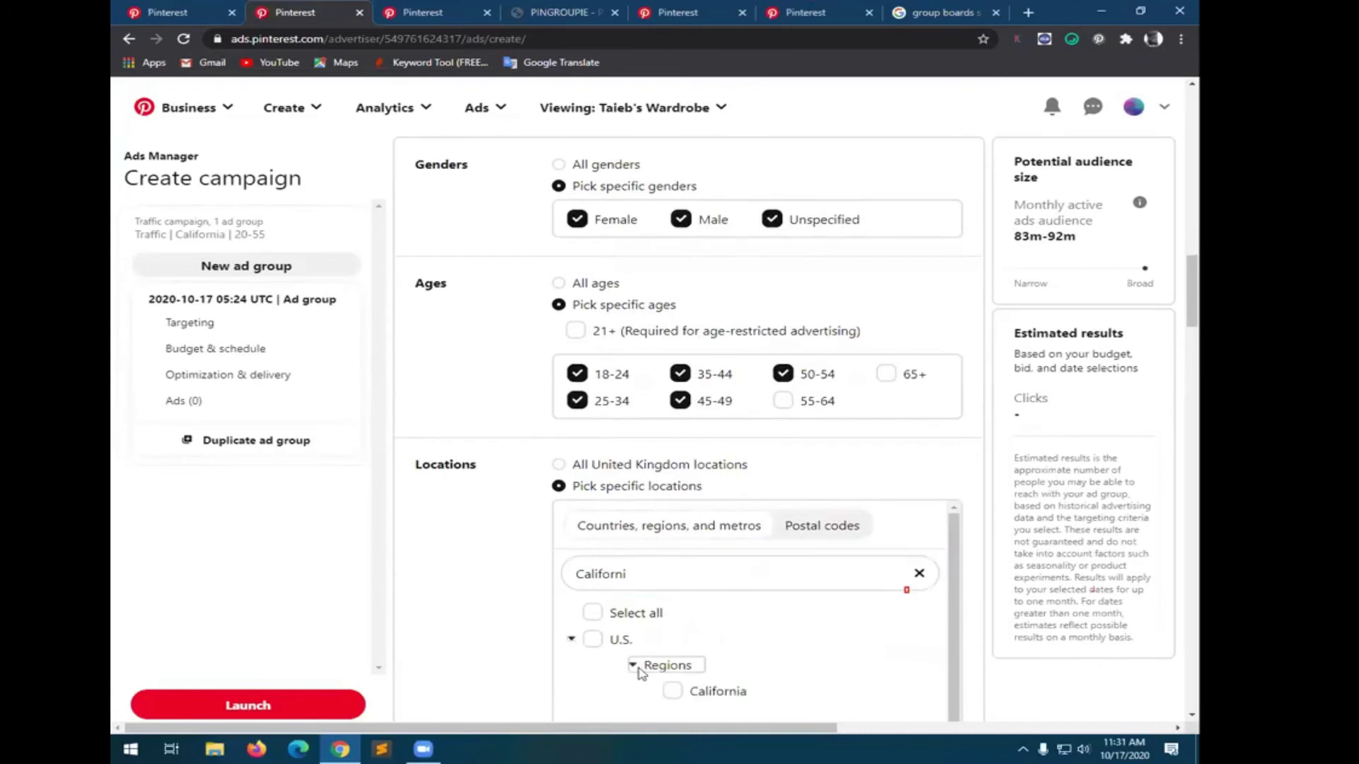
{"action": "left_click", "coordinate": [674, 691]}
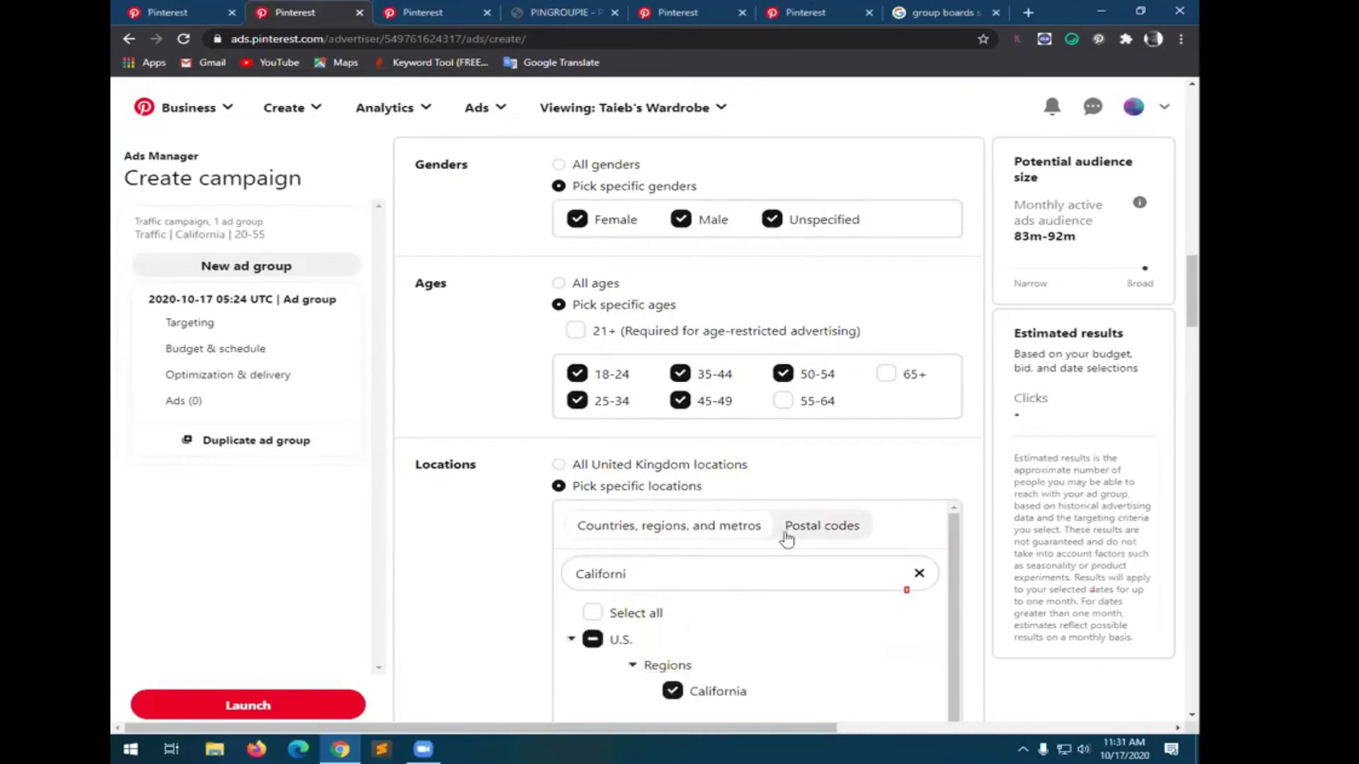
- Switch language targeting to specific languages and deselect all the preselected languages
{"action": "scroll", "coordinate": [781, 541], "scroll_direction": "down", "scroll_amount": 1}
{"action": "scroll", "coordinate": [781, 552], "scroll_direction": "down", "scroll_amount": 4}
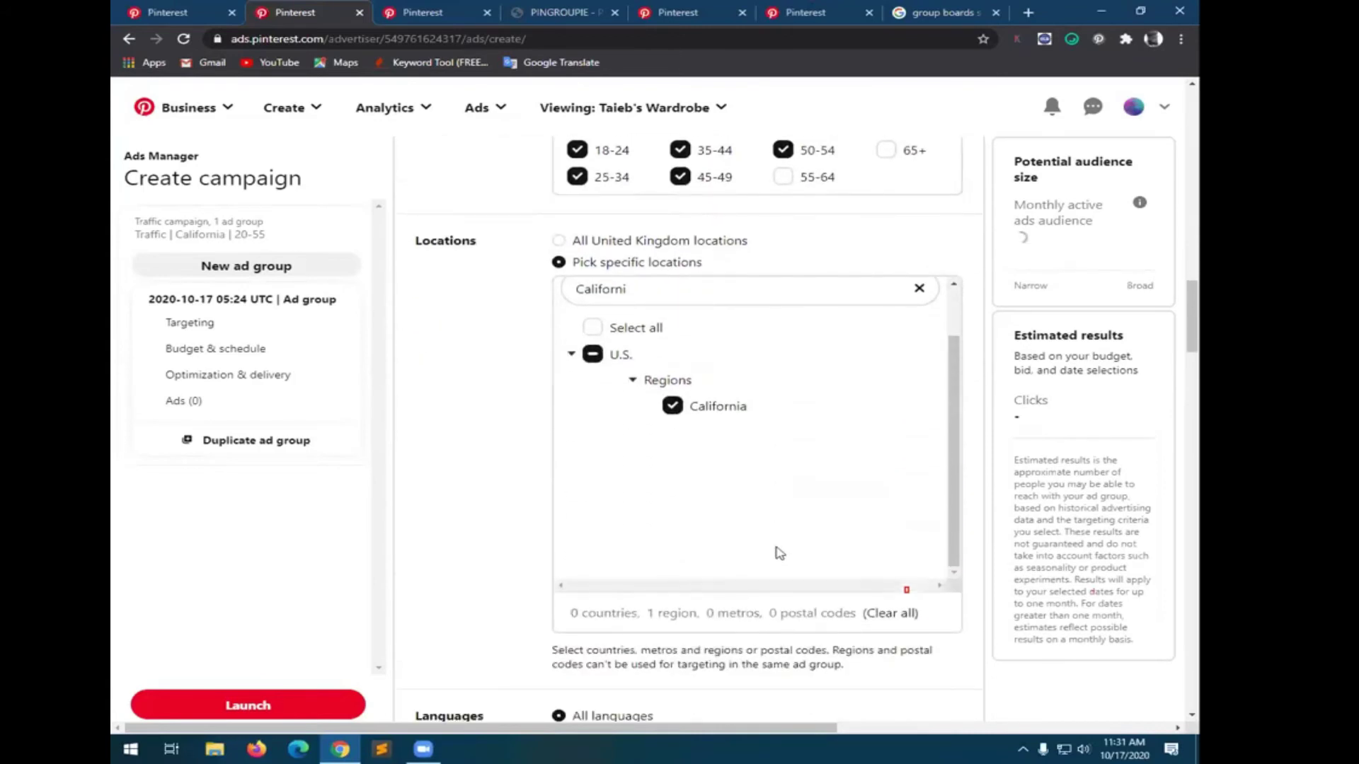
{"action": "scroll", "coordinate": [757, 559], "scroll_direction": "down", "scroll_amount": 1}
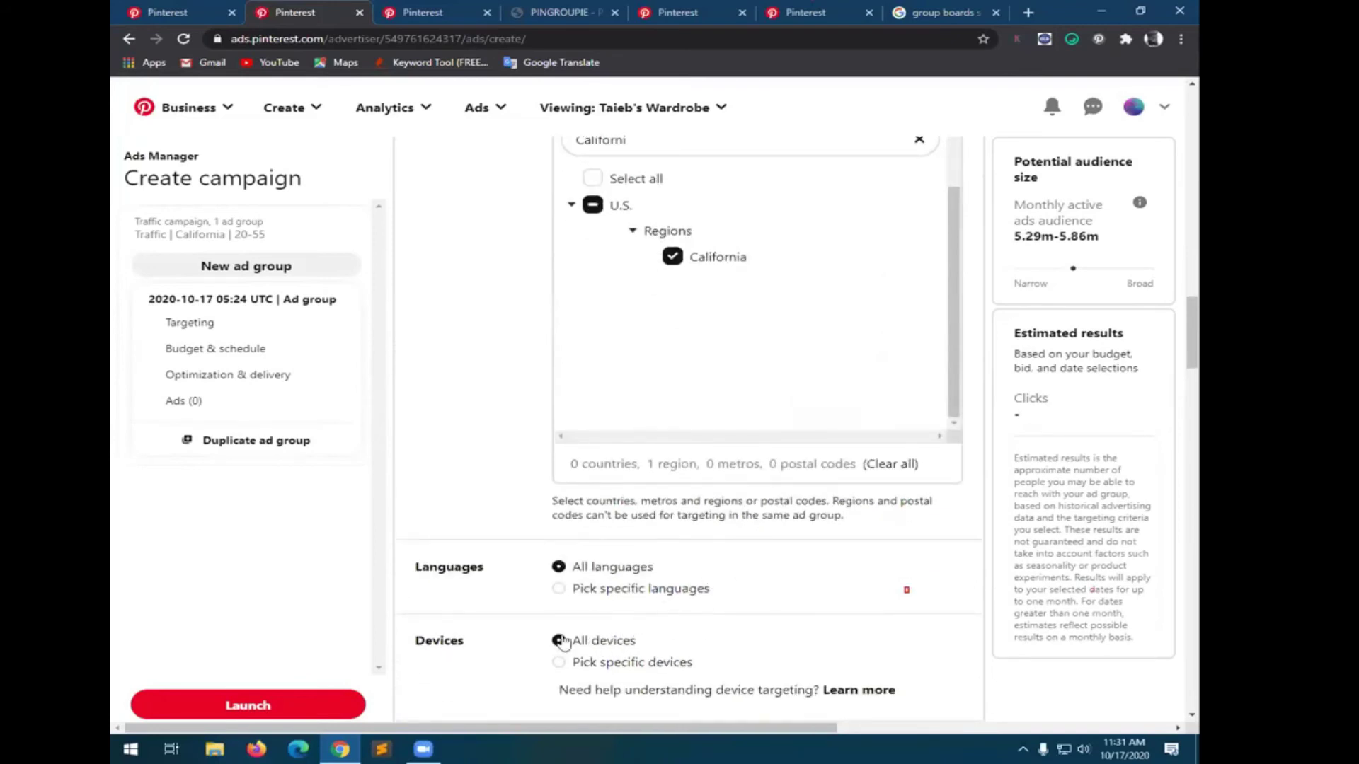
{"action": "left_click", "coordinate": [559, 590]}
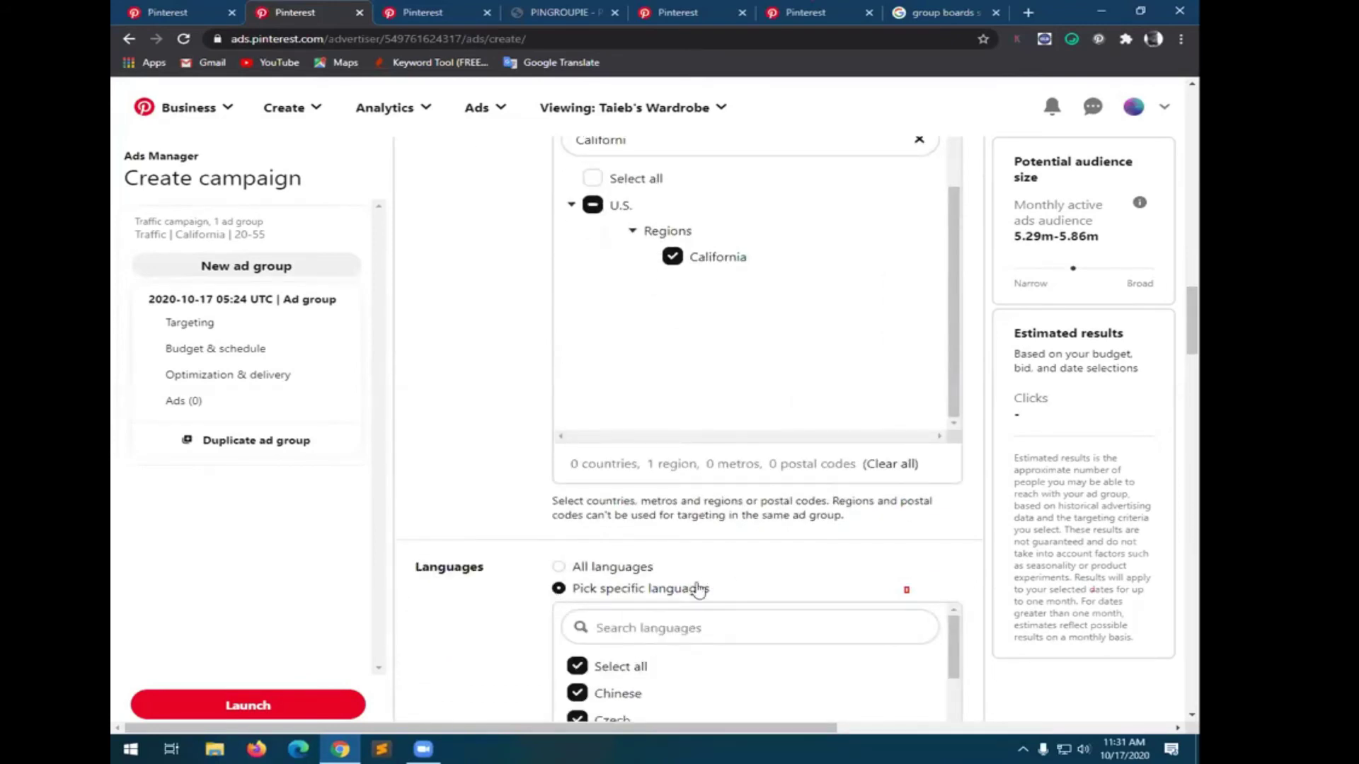
{"action": "scroll", "coordinate": [724, 588], "scroll_direction": "down", "scroll_amount": 1}
{"action": "scroll", "coordinate": [715, 593], "scroll_direction": "down", "scroll_amount": 1}
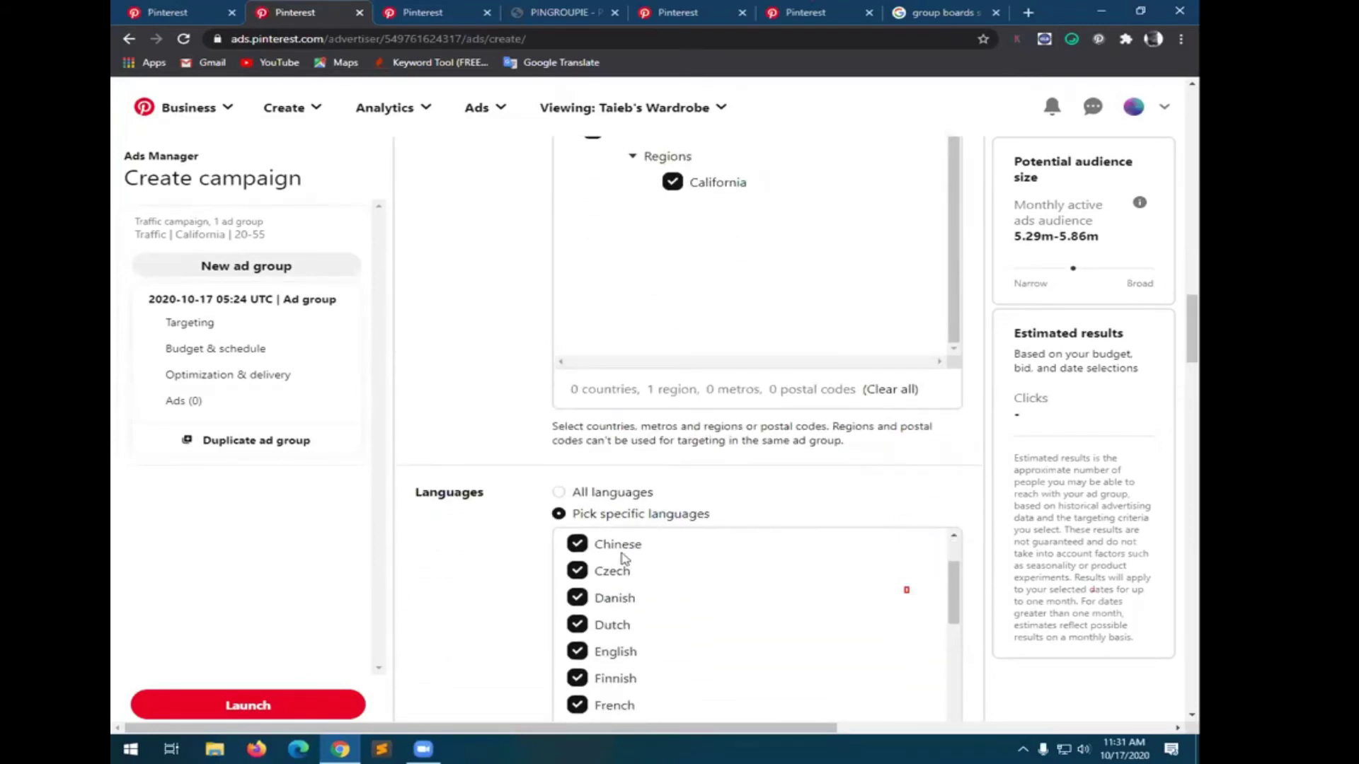
{"action": "scroll", "coordinate": [622, 563], "scroll_direction": "up", "scroll_amount": 1}
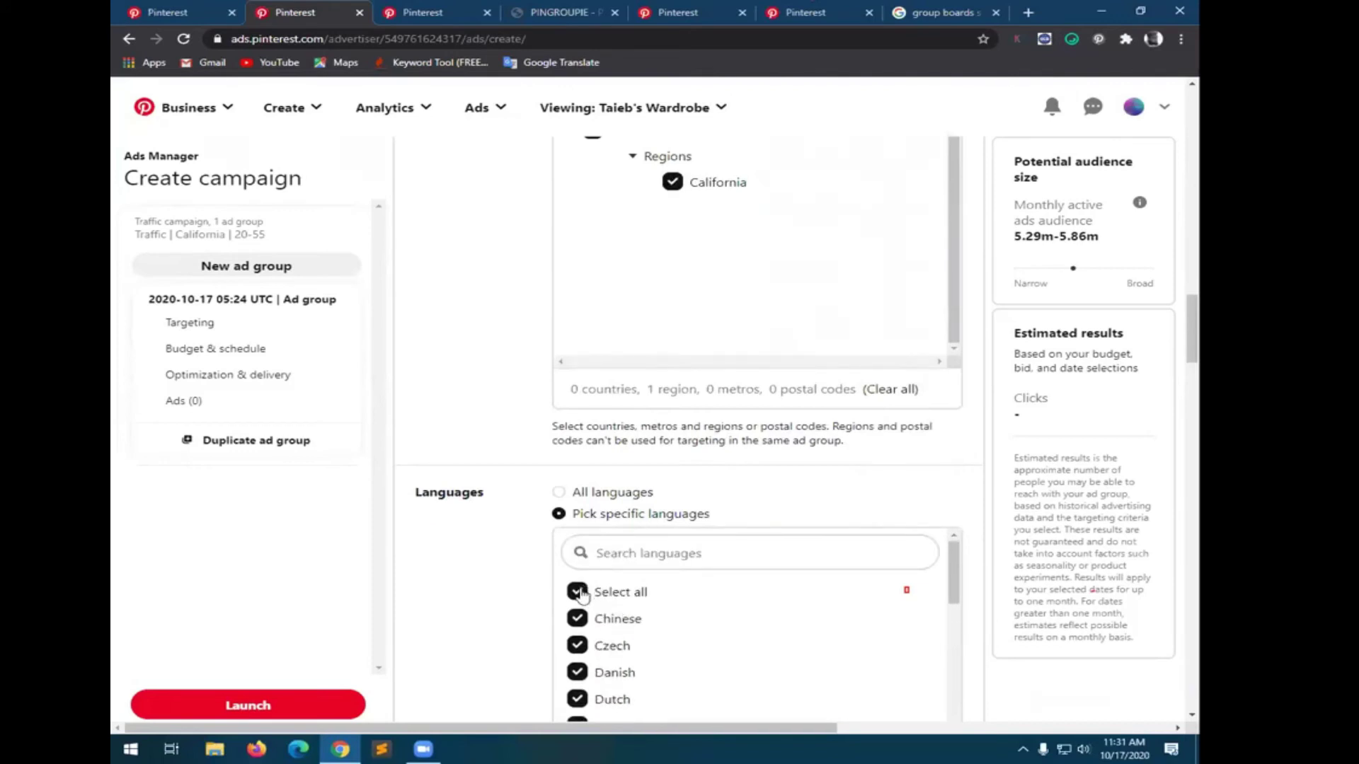
{"action": "left_click", "coordinate": [577, 591]}
- Search the language list for "English" and select English as the targeted language
{"action": "left_click", "coordinate": [609, 553]}
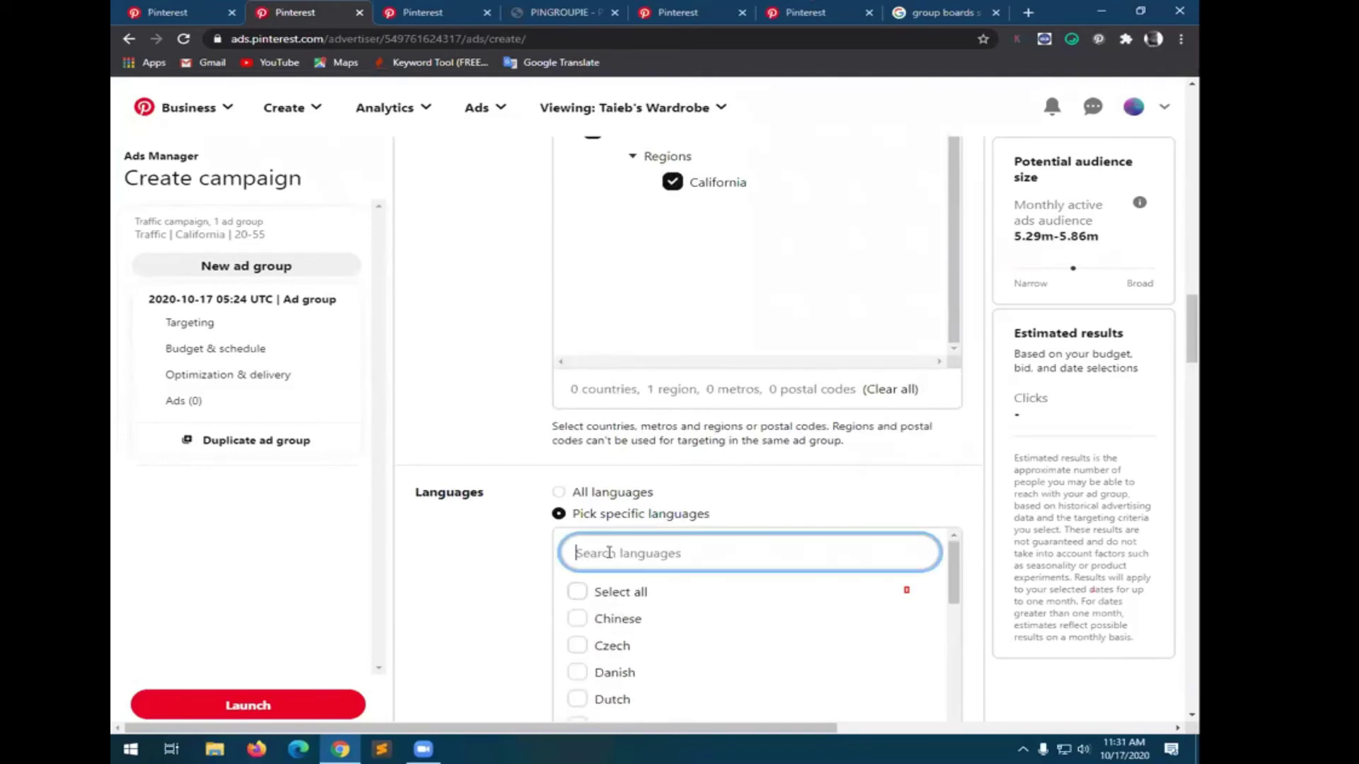
{"action": "type", "text": "Enf"}
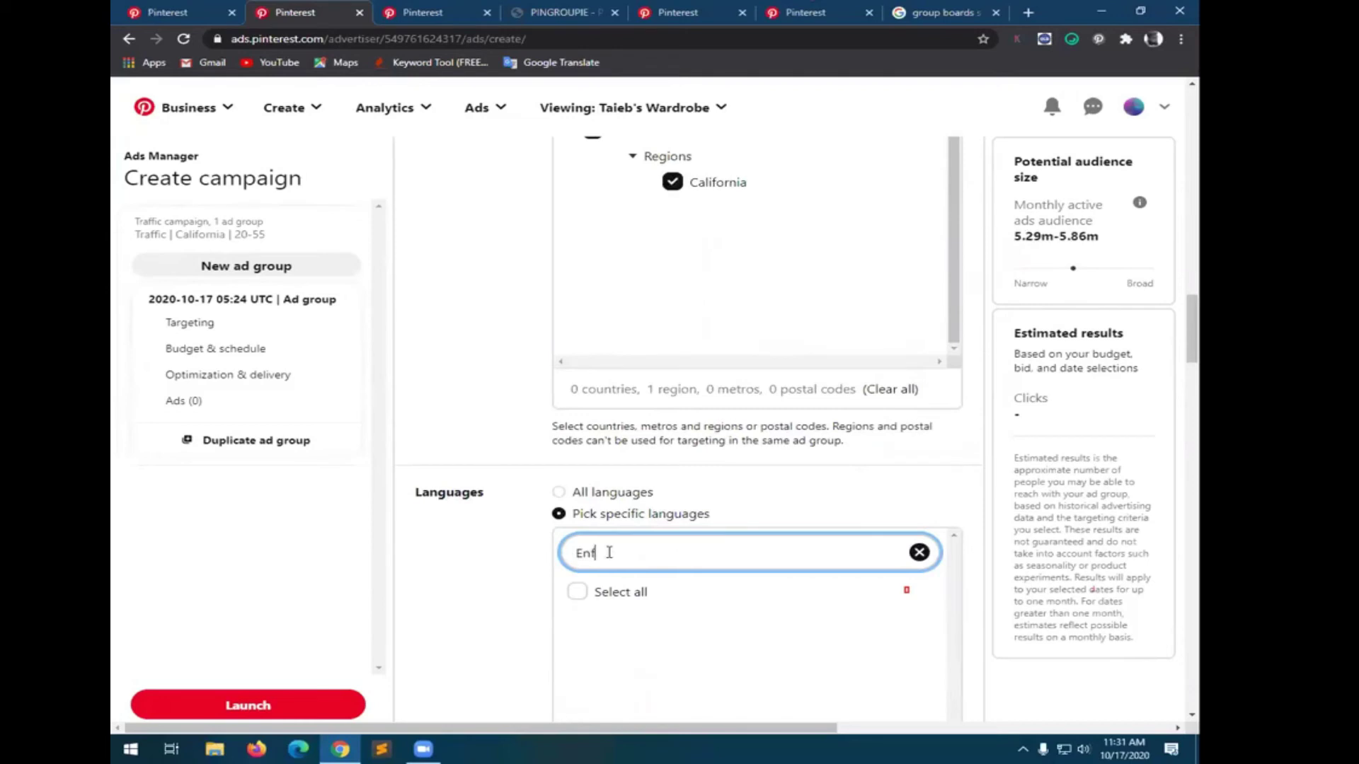
{"action": "key", "text": "BackSpace"}
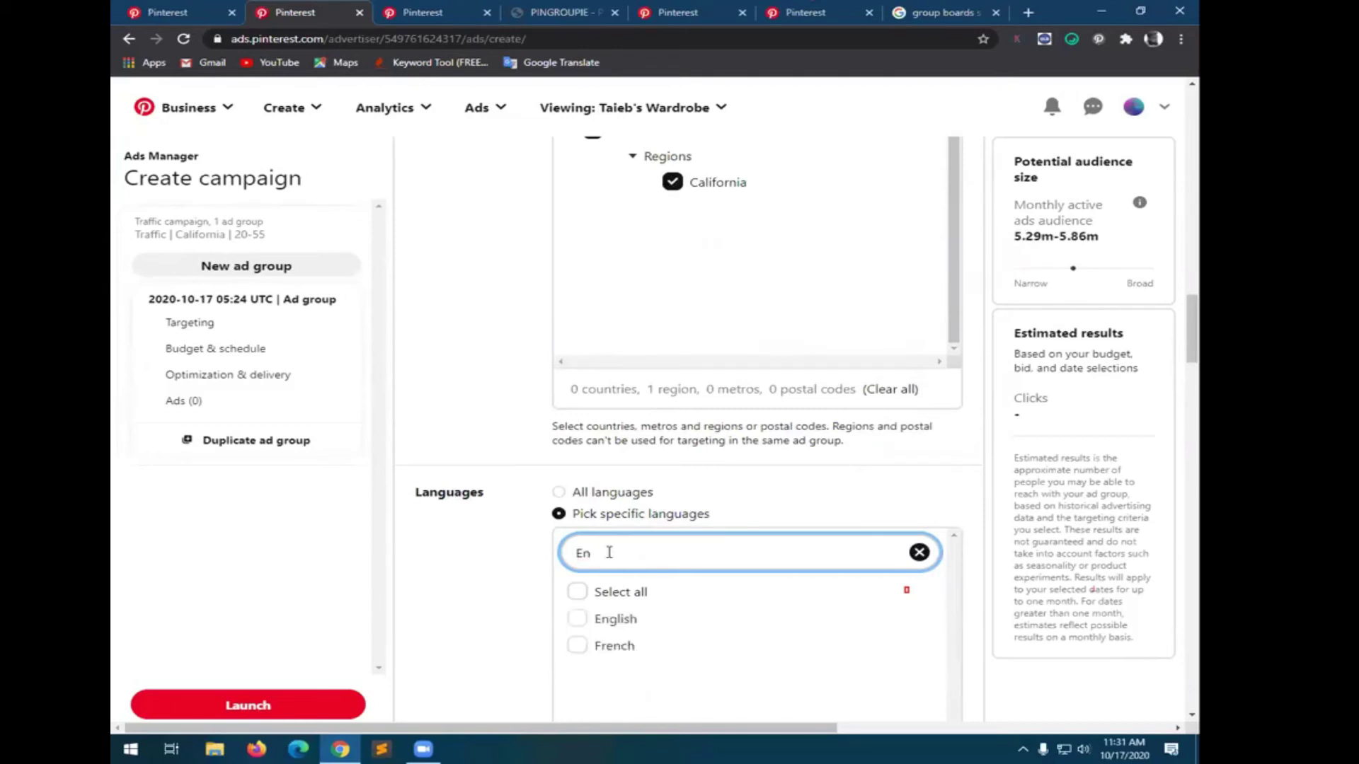
{"action": "type", "text": "glish"}
{"action": "left_click", "coordinate": [578, 618]}
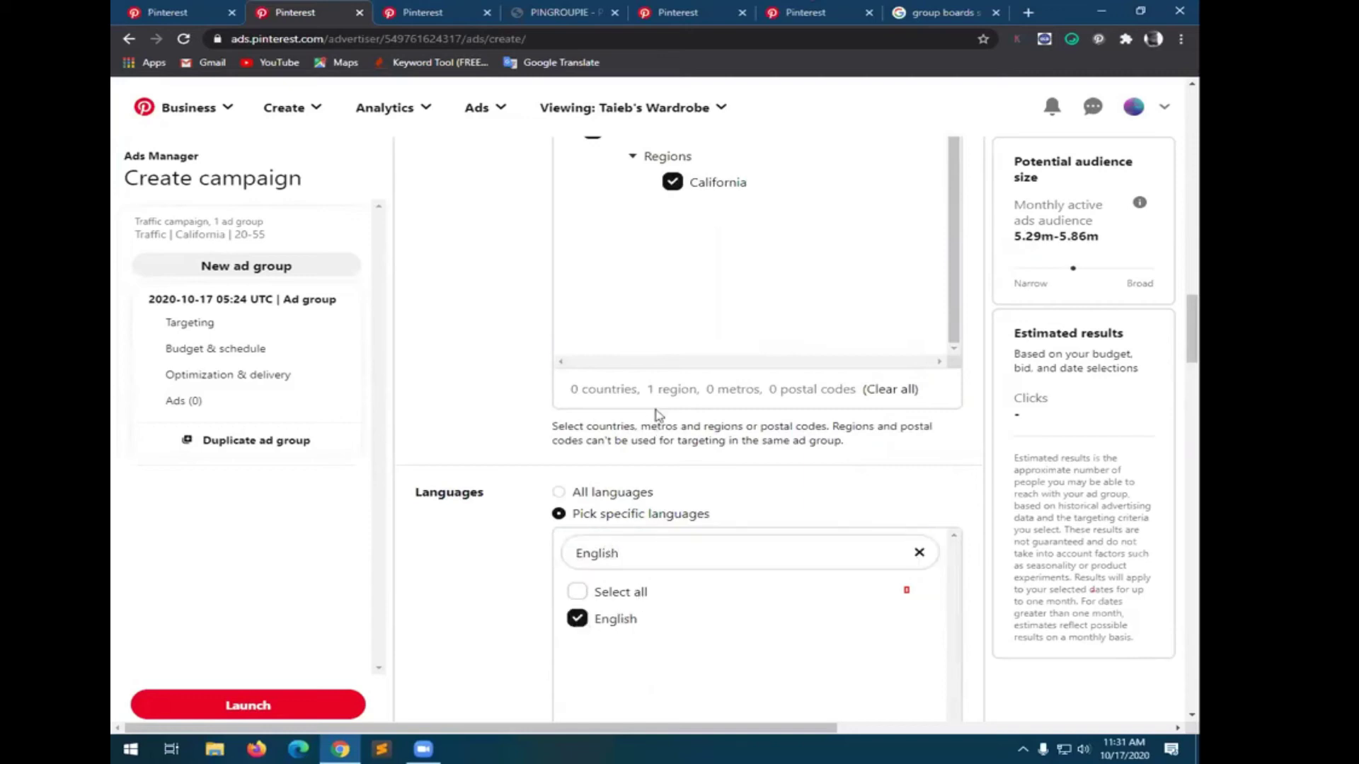
- Switch device targeting from all devices to specific devices
{"action": "scroll", "coordinate": [657, 415], "scroll_direction": "up", "scroll_amount": 2}
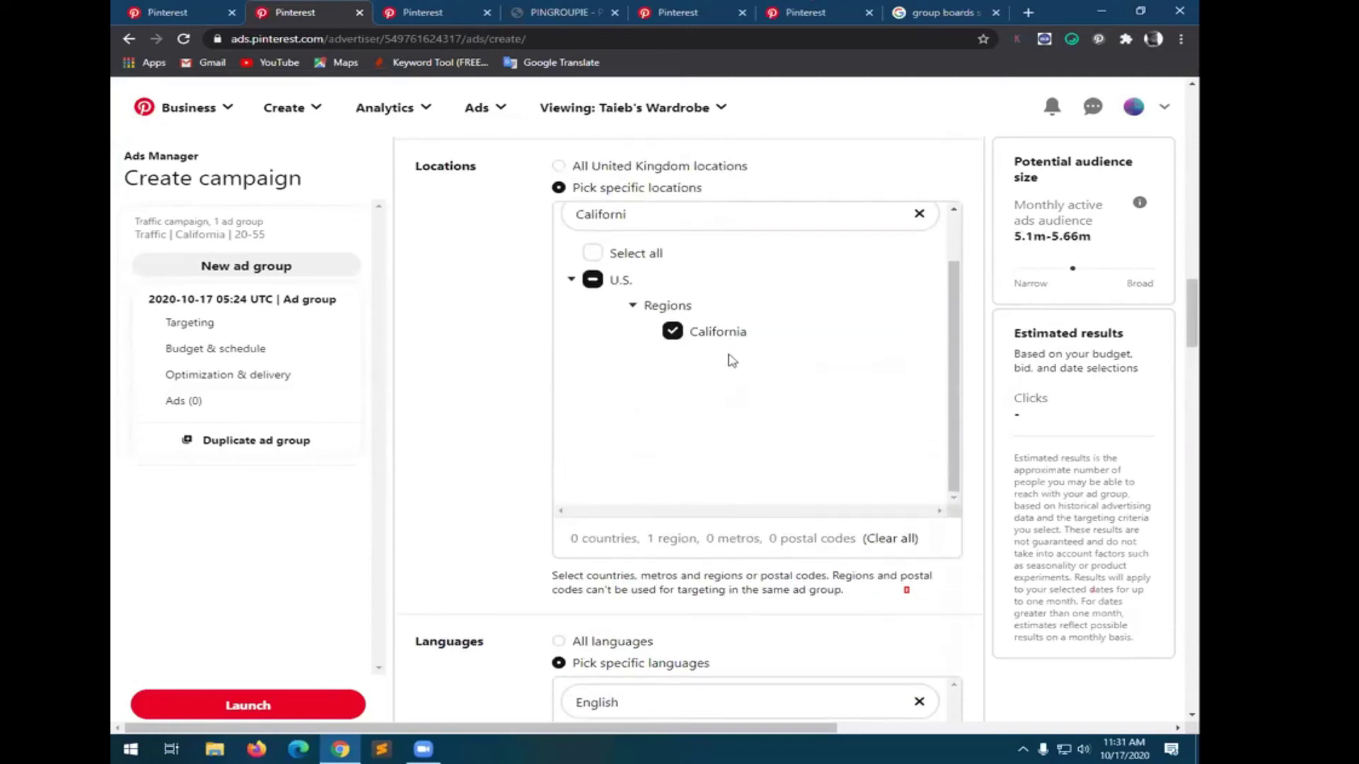
{"action": "scroll", "coordinate": [729, 468], "scroll_direction": "down", "scroll_amount": 4}
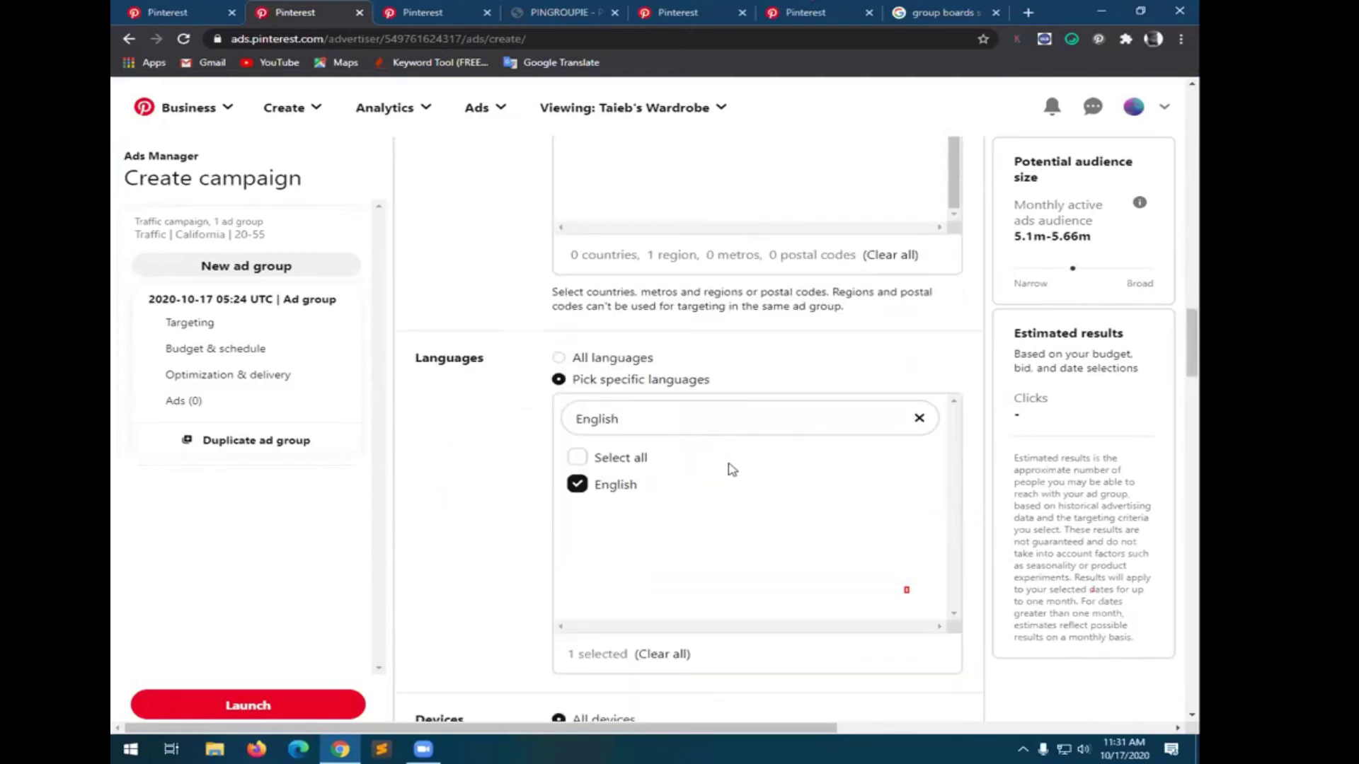
{"action": "scroll", "coordinate": [732, 470], "scroll_direction": "down", "scroll_amount": 4}
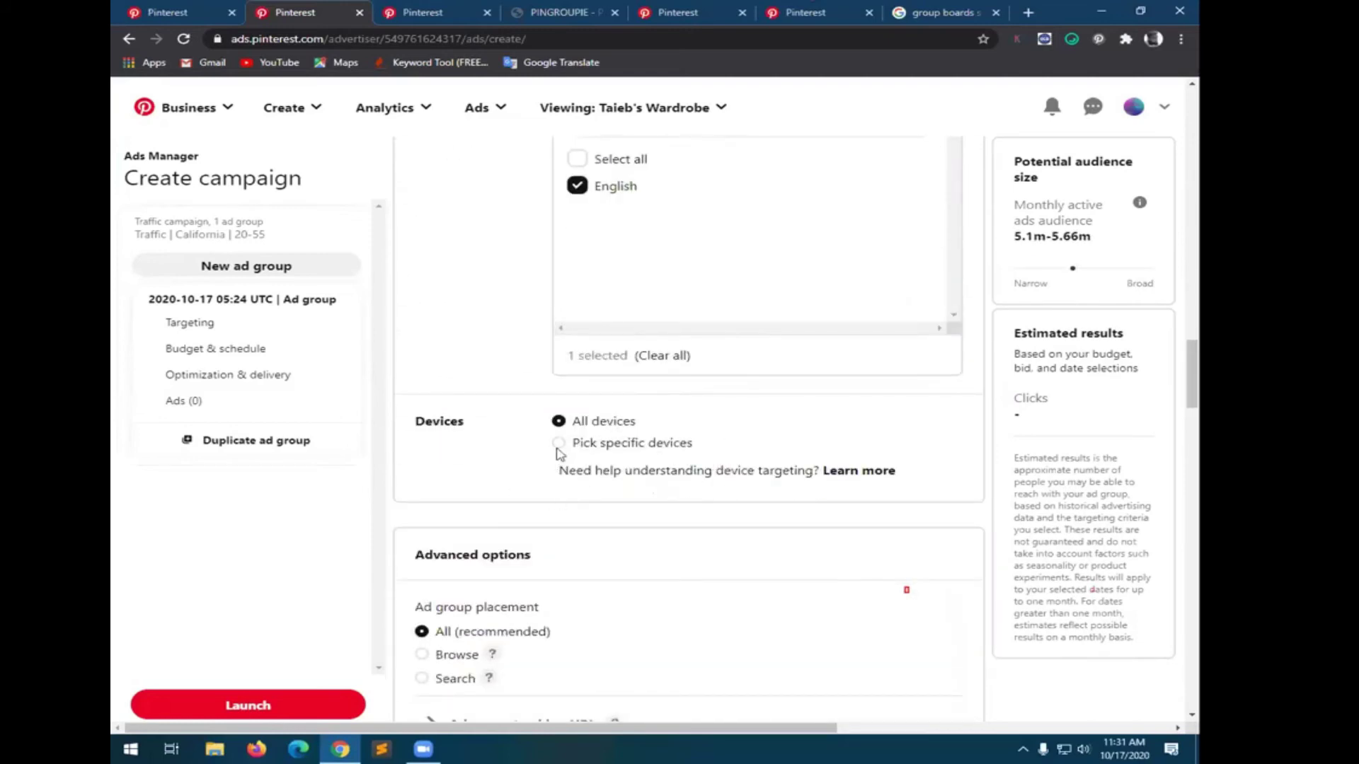
{"action": "left_click", "coordinate": [558, 443]}
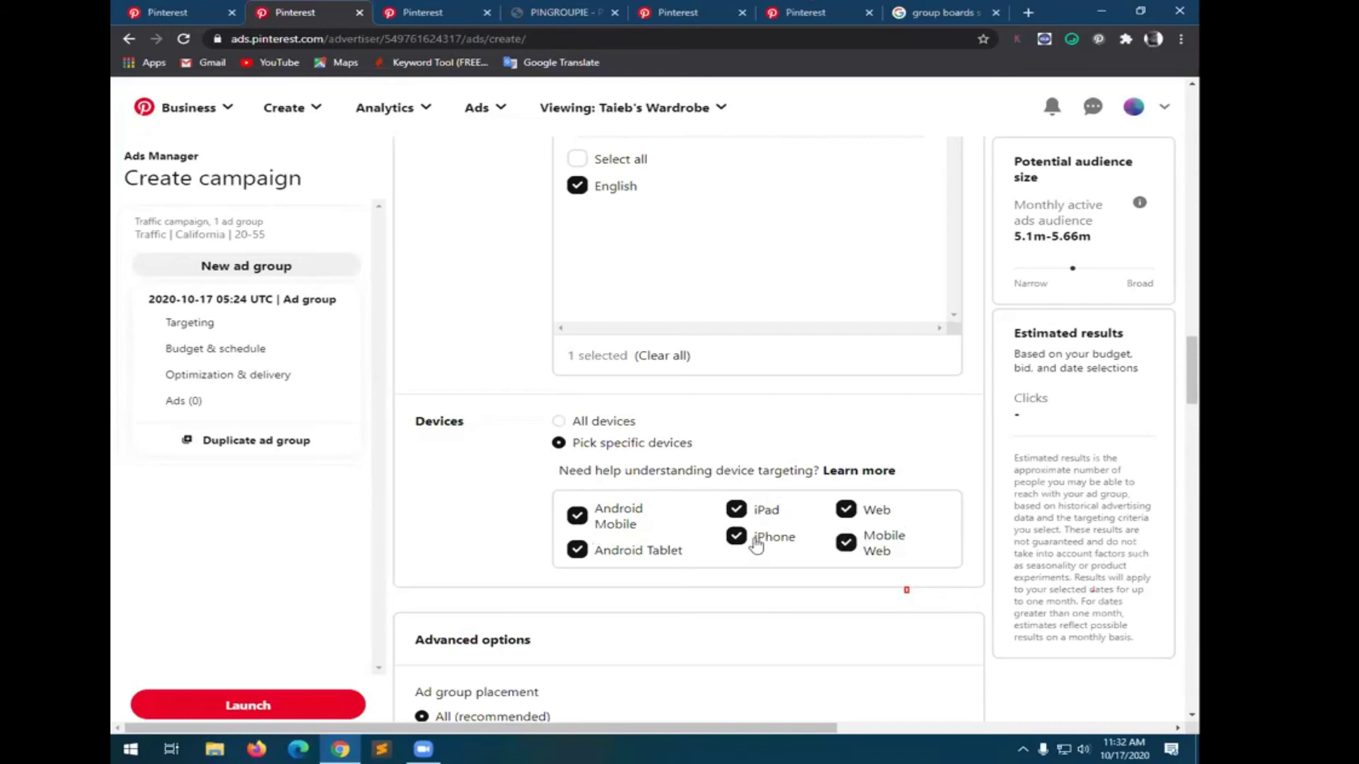
- Set the ad group placement to Search in the advanced options
{"action": "scroll", "coordinate": [493, 559], "scroll_direction": "down", "scroll_amount": 1}
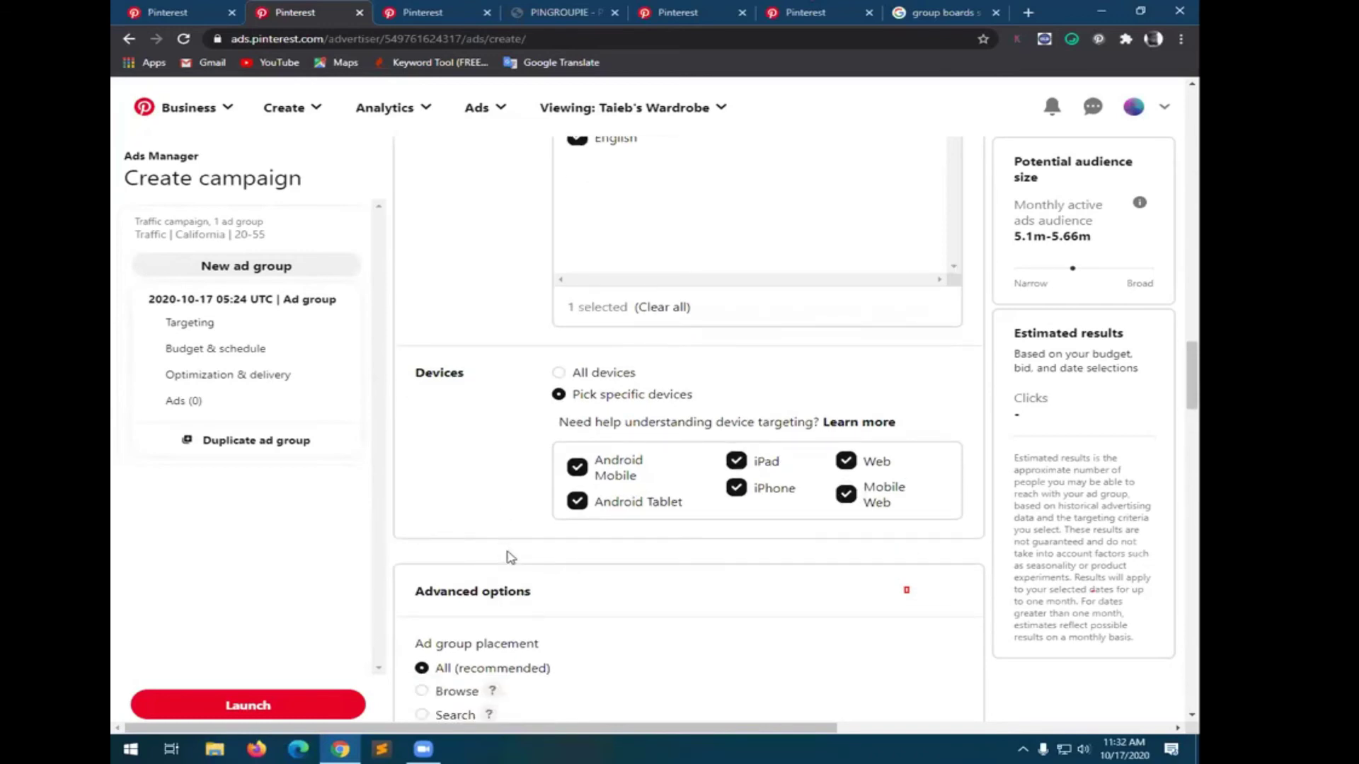
{"action": "scroll", "coordinate": [507, 556], "scroll_direction": "down", "scroll_amount": 5}
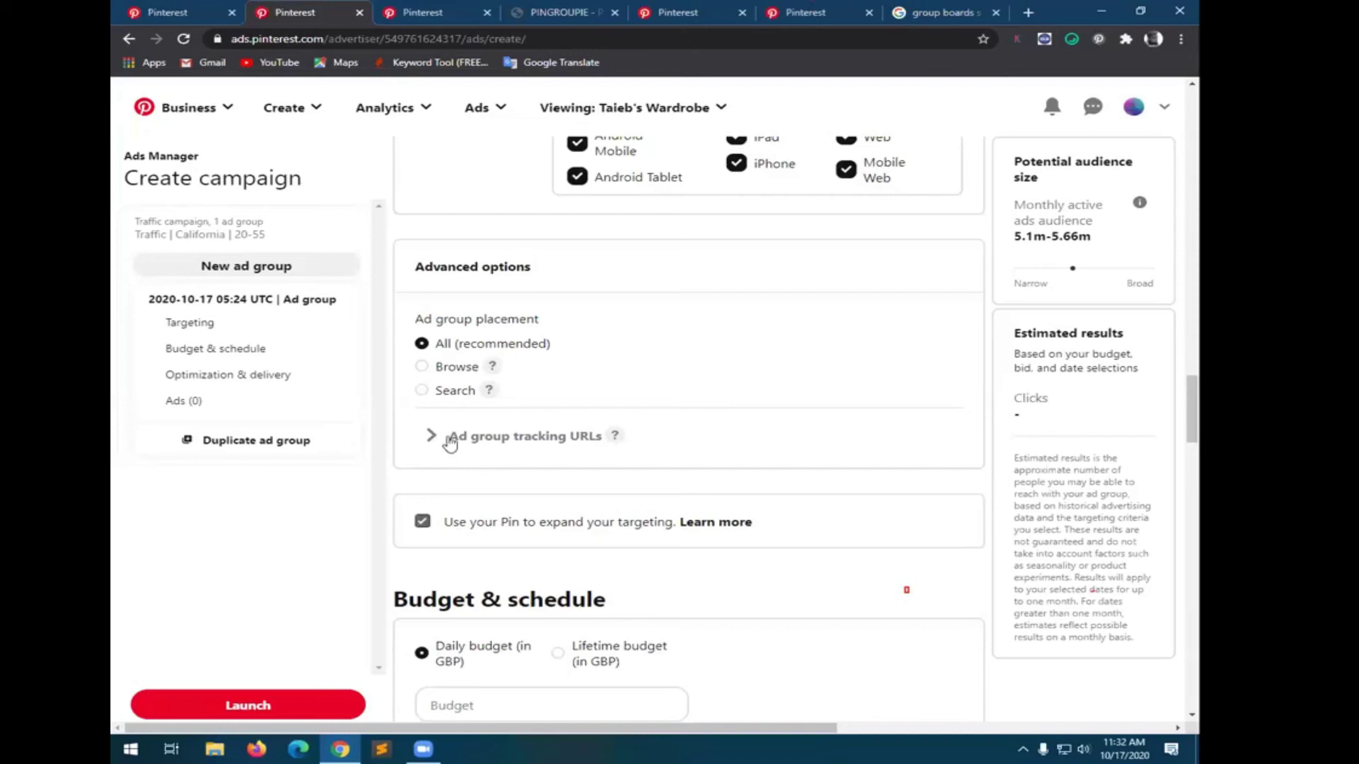
{"action": "left_click", "coordinate": [417, 393]}
{"action": "left_click", "coordinate": [423, 368]}
{"action": "left_click", "coordinate": [421, 392]}
- Choose a lifetime budget for the ad group and set it to 10 GBP
{"action": "scroll", "coordinate": [749, 501], "scroll_direction": "down", "scroll_amount": 3}
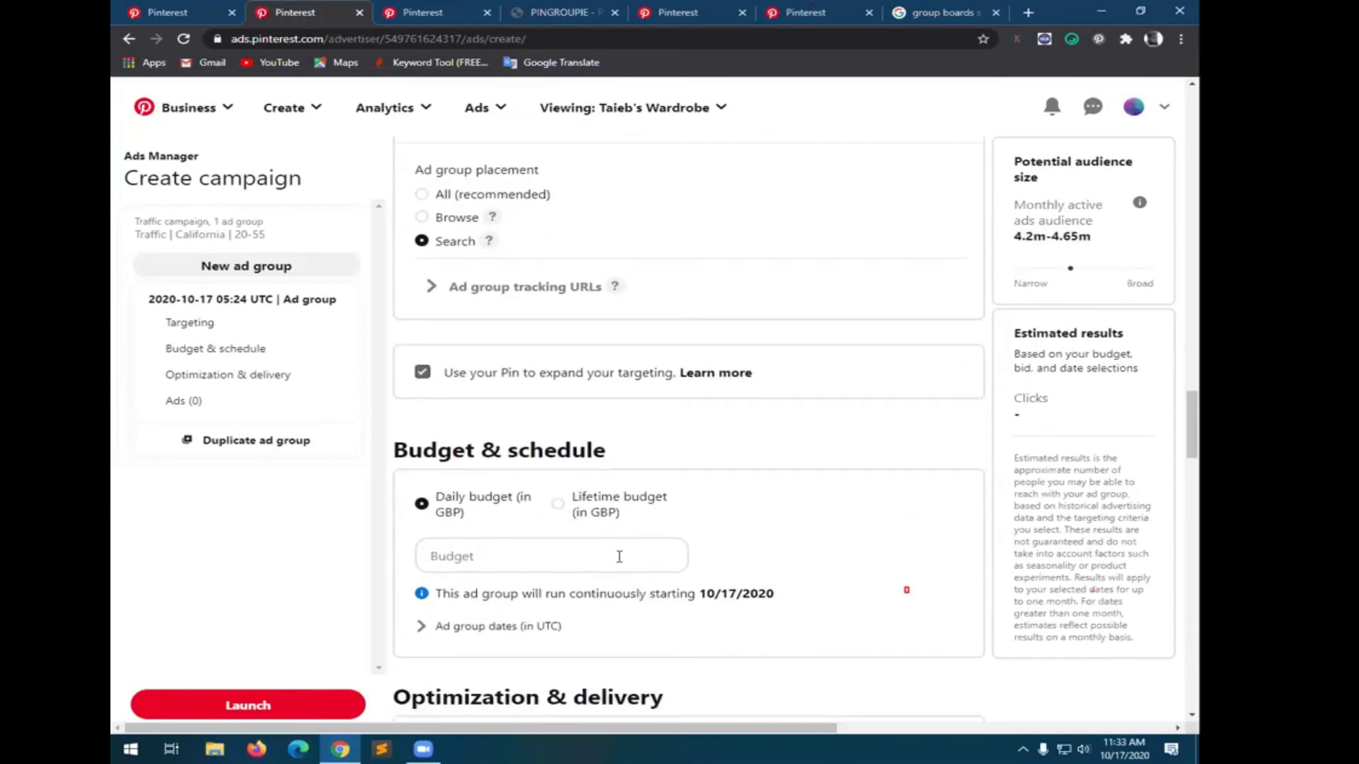
{"action": "scroll", "coordinate": [457, 539], "scroll_direction": "down", "scroll_amount": 1}
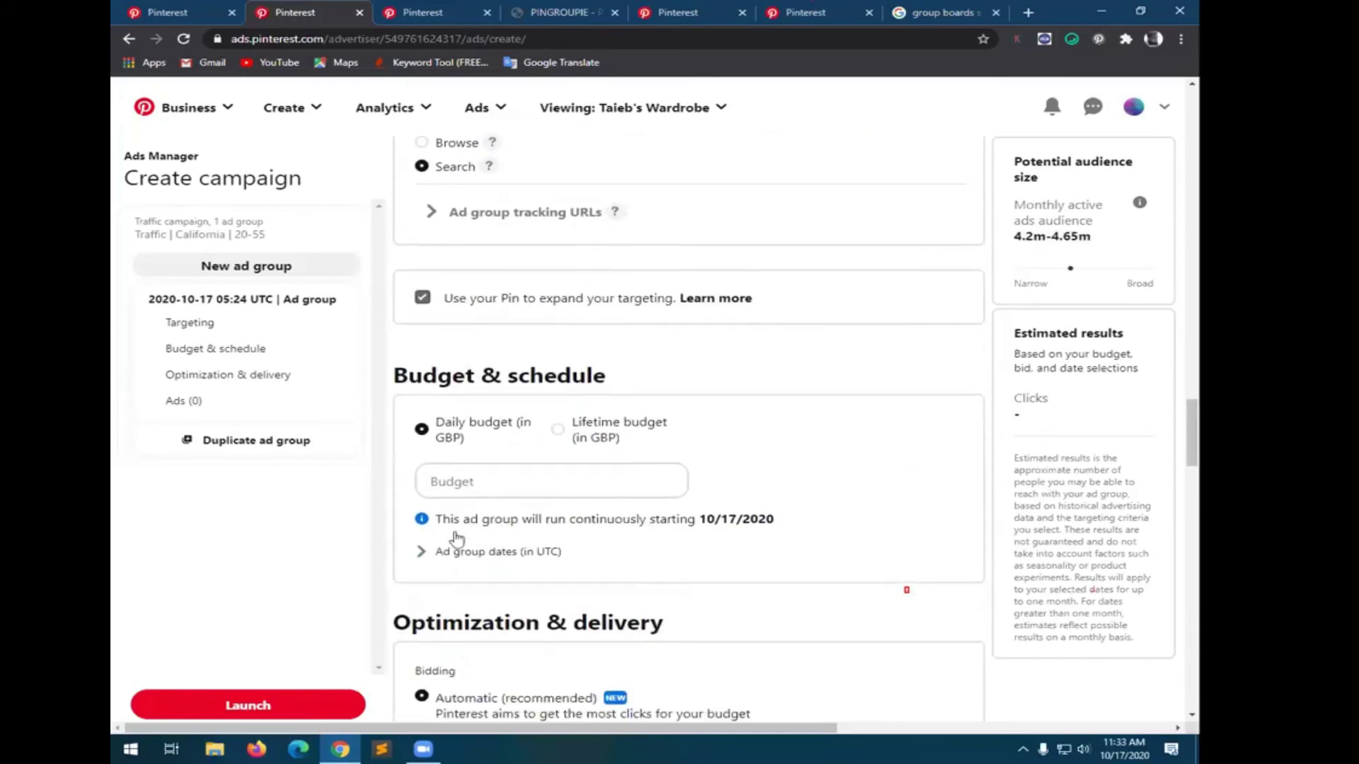
{"action": "left_click", "coordinate": [558, 429]}
{"action": "left_click", "coordinate": [457, 485]}
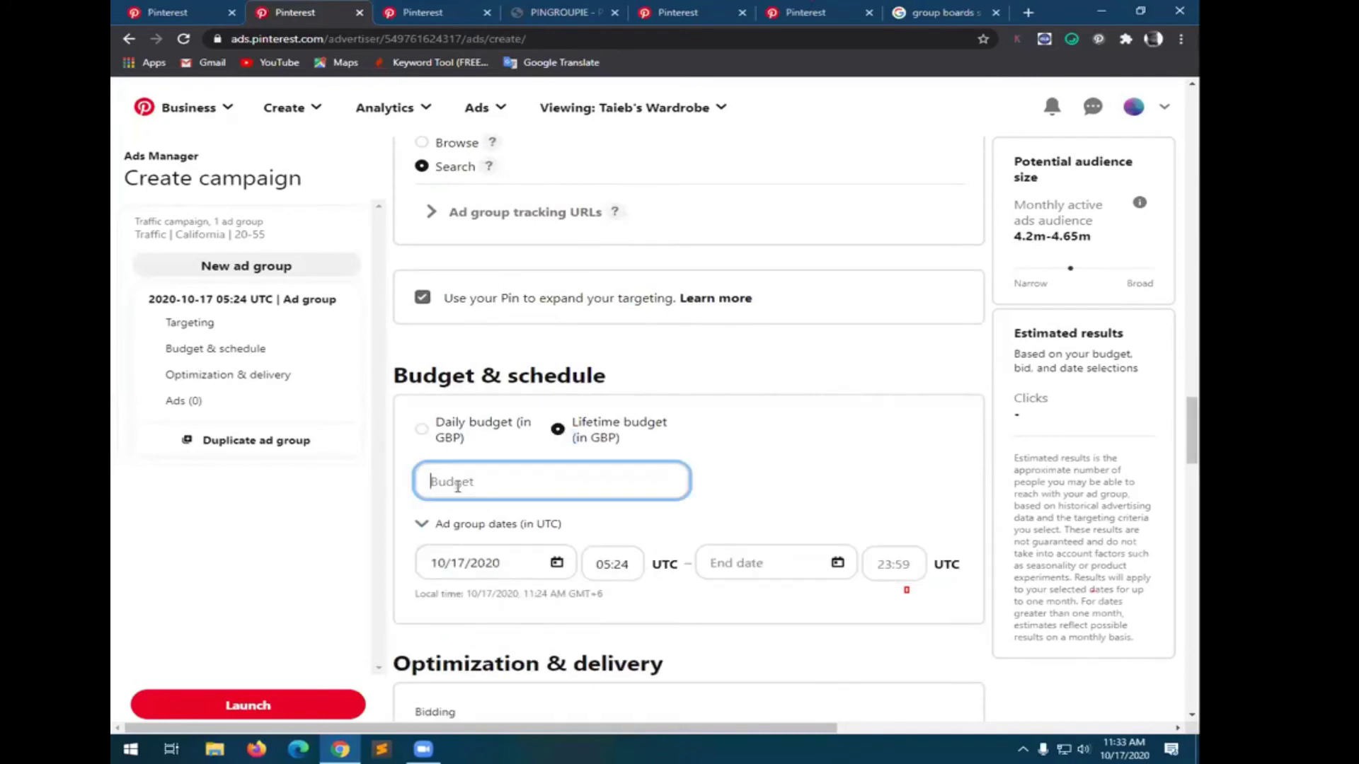
{"action": "type", "text": "10"}
{"action": "double_click", "coordinate": [602, 440]}
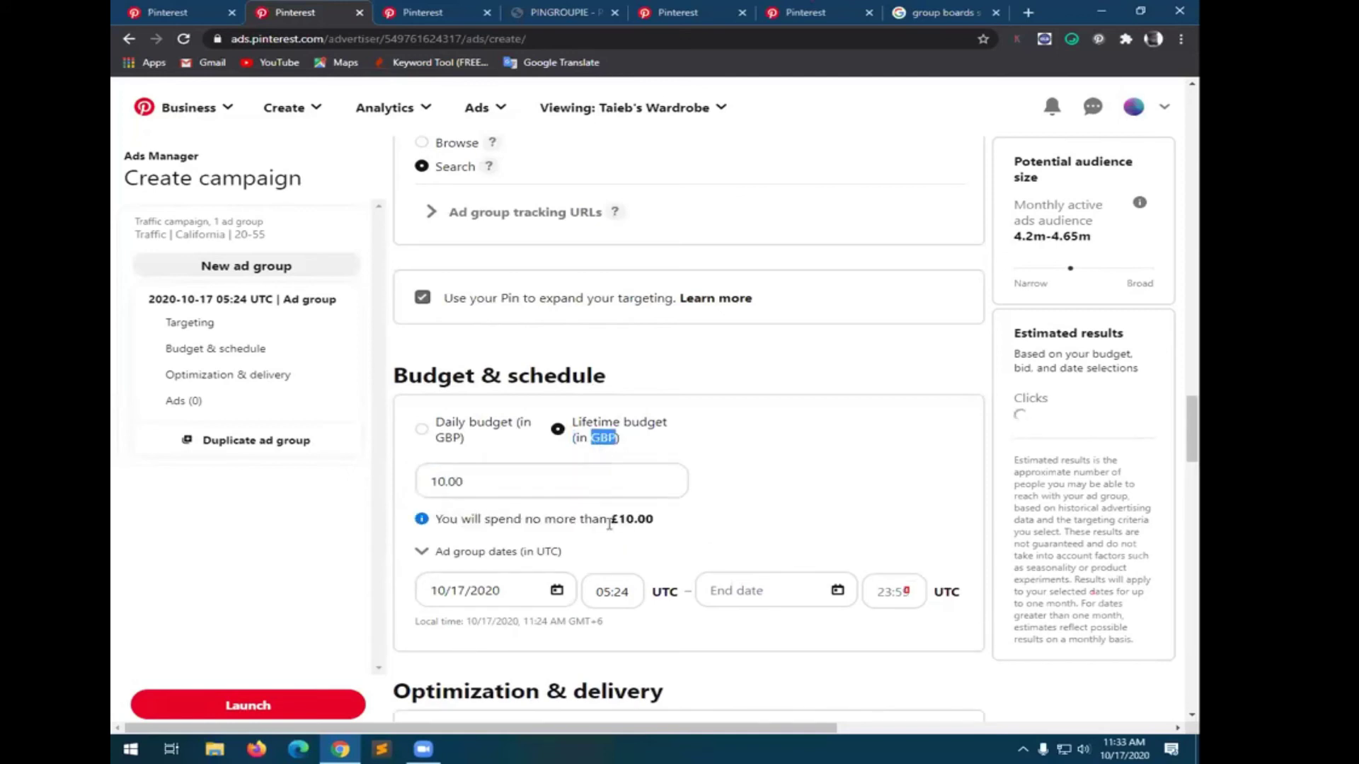
- Set the ad group's end date to 10/19/2020
{"action": "scroll", "coordinate": [428, 506], "scroll_direction": "down", "scroll_amount": 1}
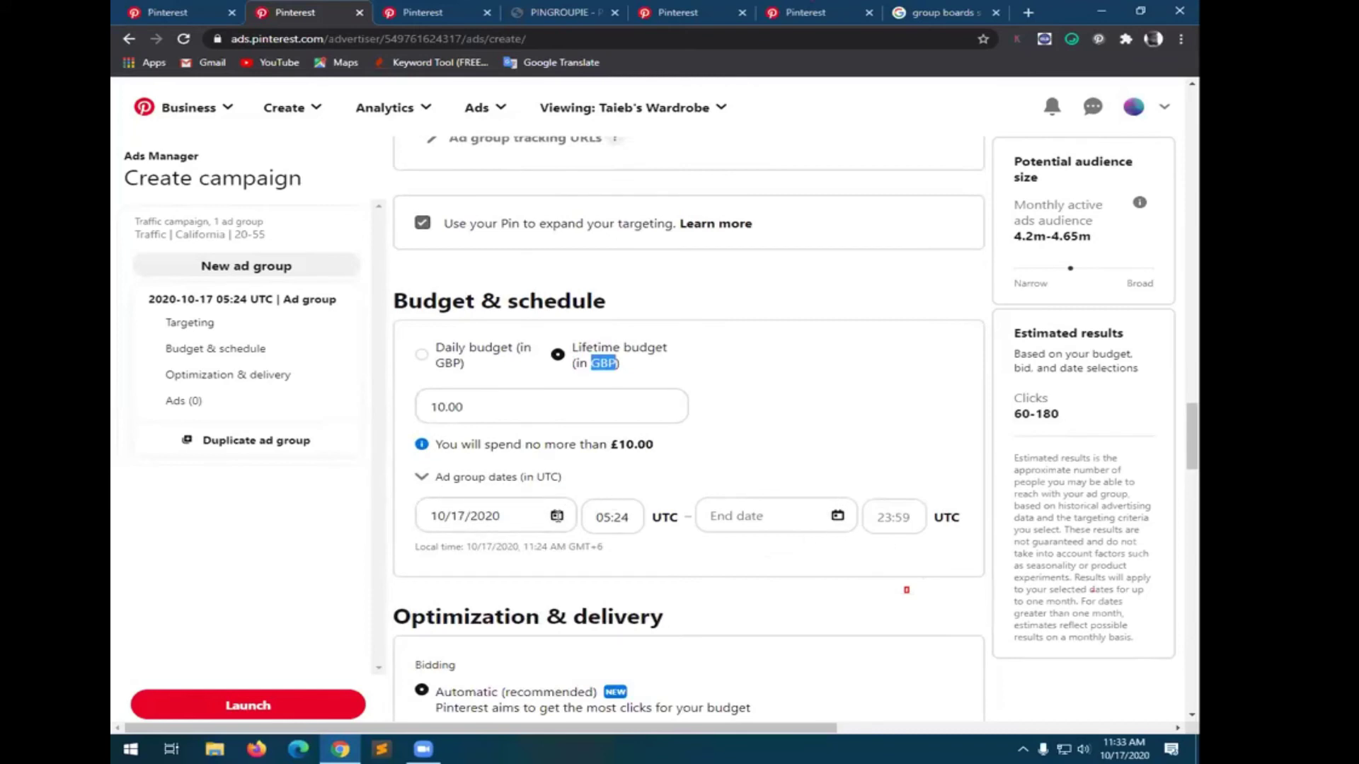
{"action": "left_click", "coordinate": [498, 518]}
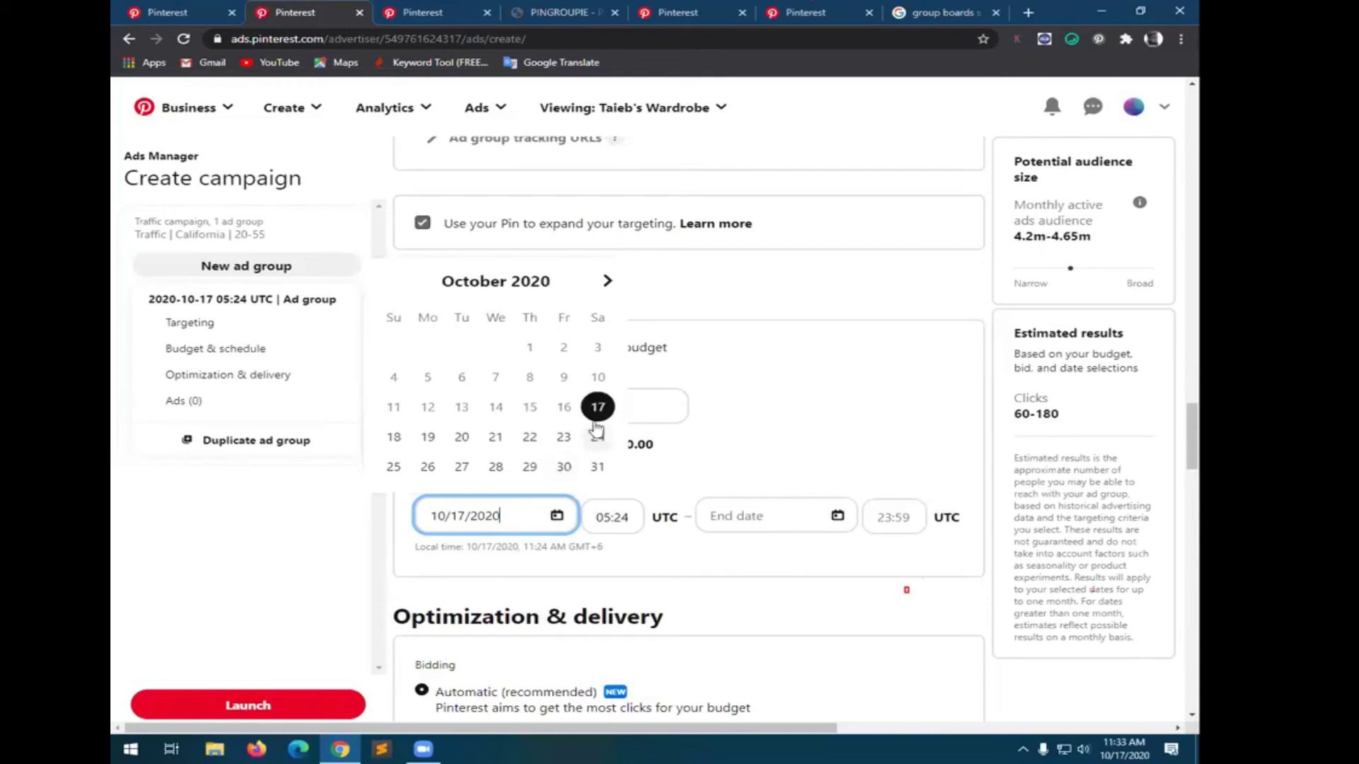
{"action": "left_click", "coordinate": [764, 514]}
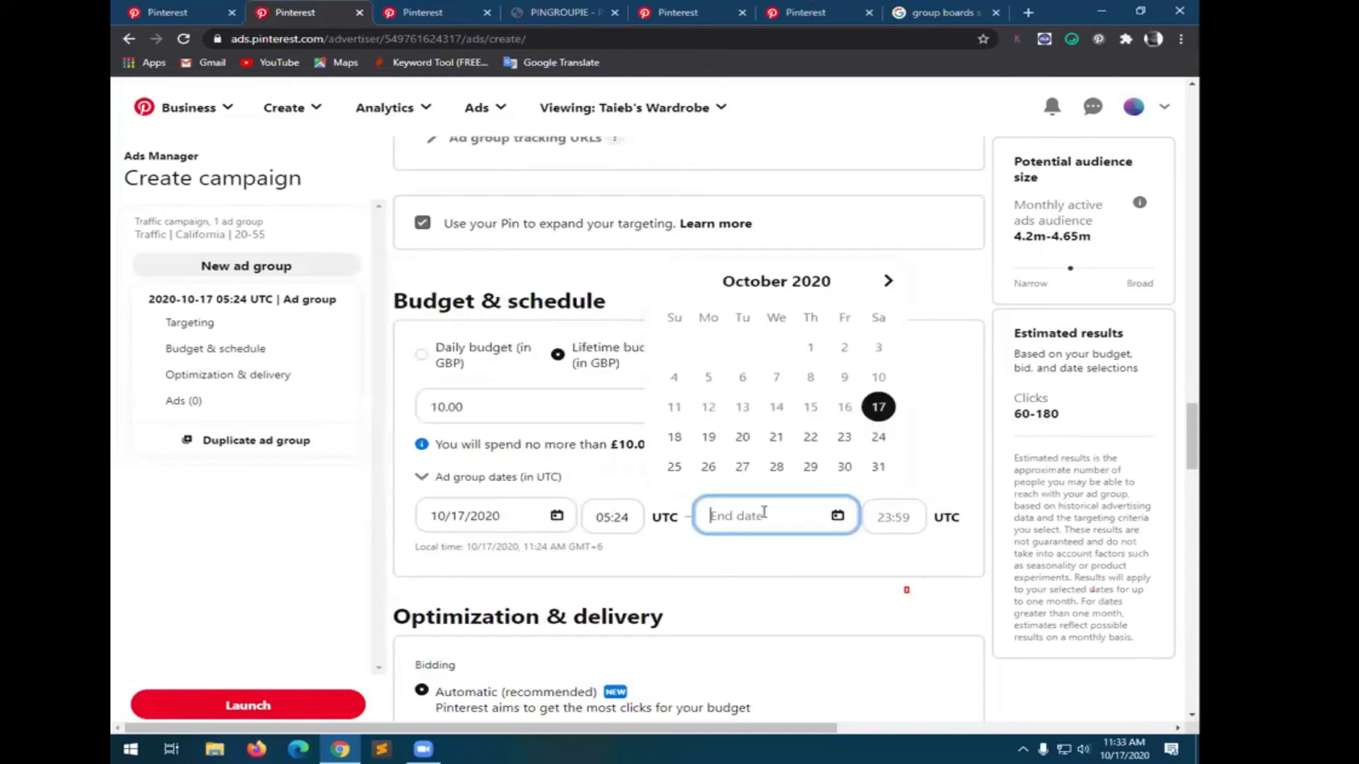
{"action": "left_click", "coordinate": [709, 438]}
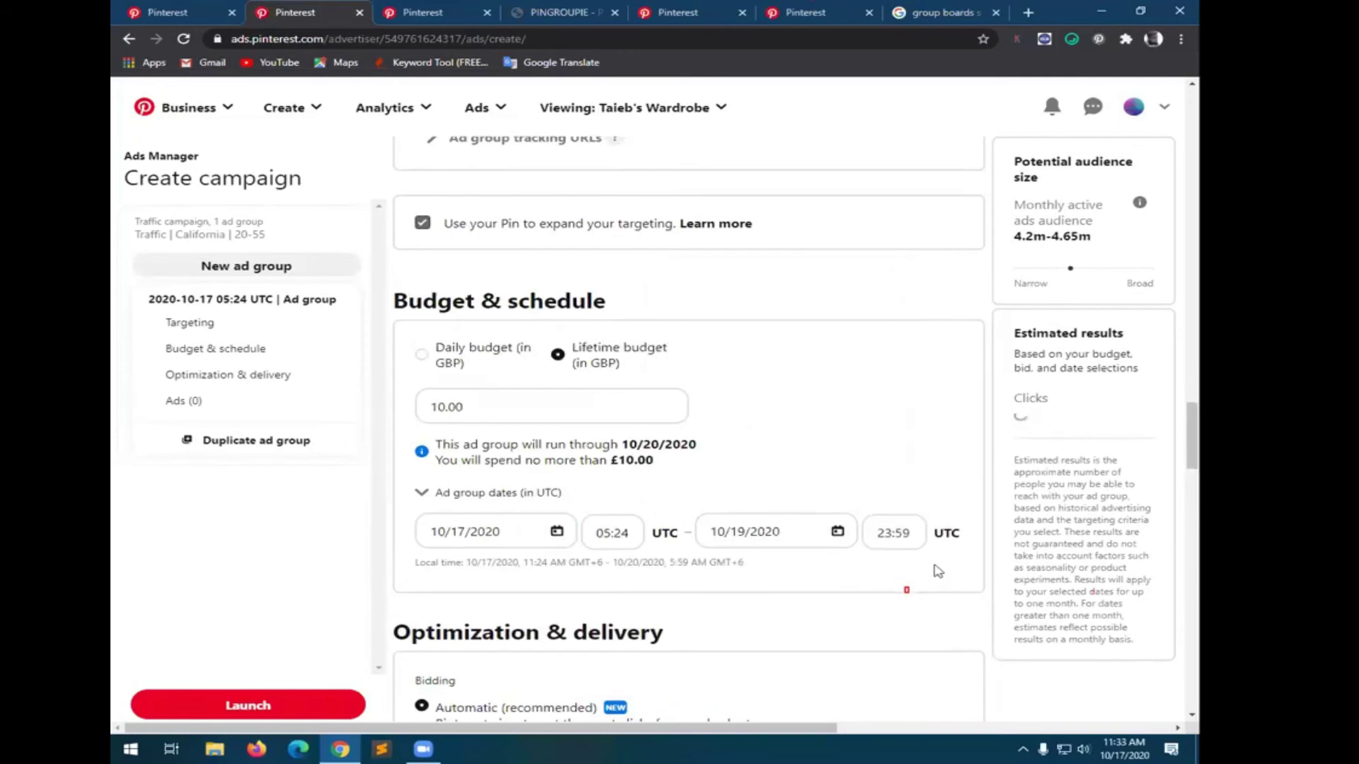
- Select the existing Pin "10 New Makeup Brands You Nee..." as the ad for the ad group
{"action": "scroll", "coordinate": [455, 576], "scroll_direction": "down", "scroll_amount": 2}
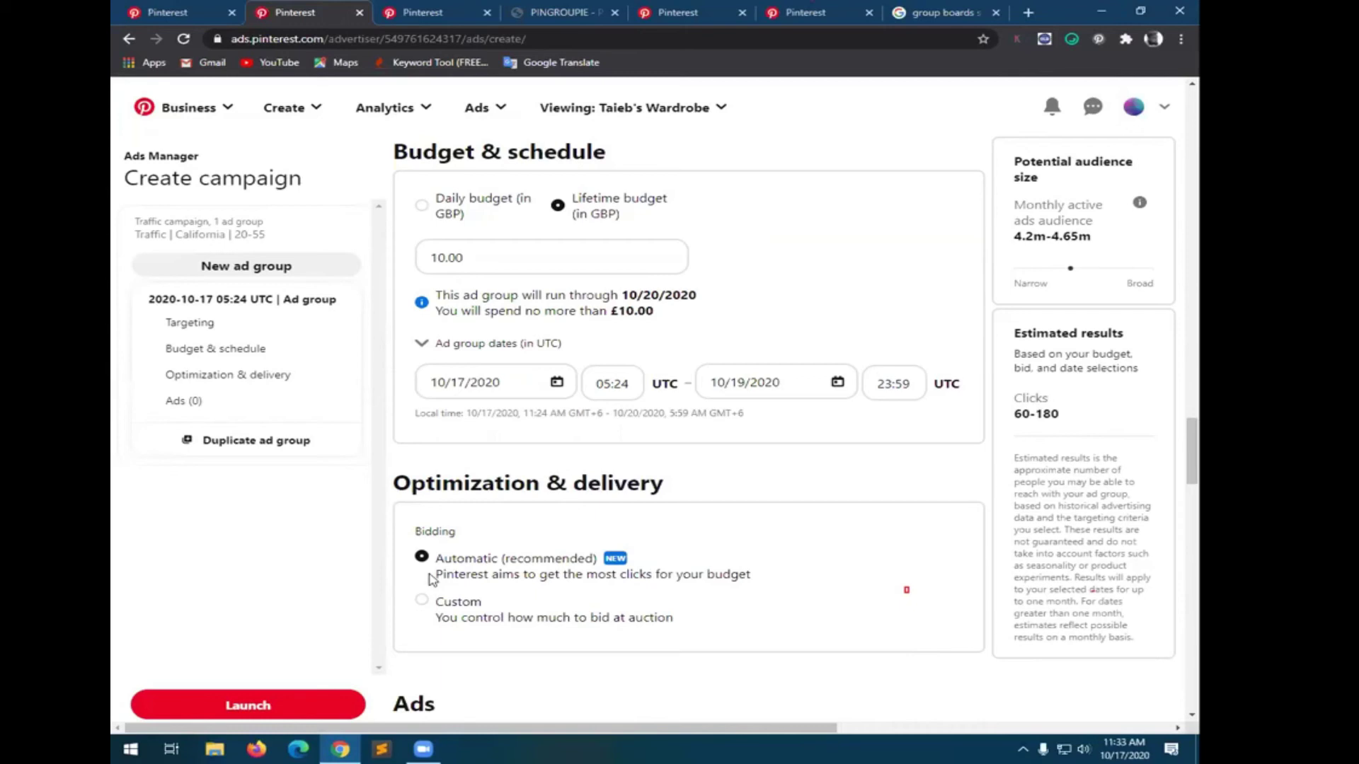
{"action": "scroll", "coordinate": [468, 607], "scroll_direction": "down", "scroll_amount": 1}
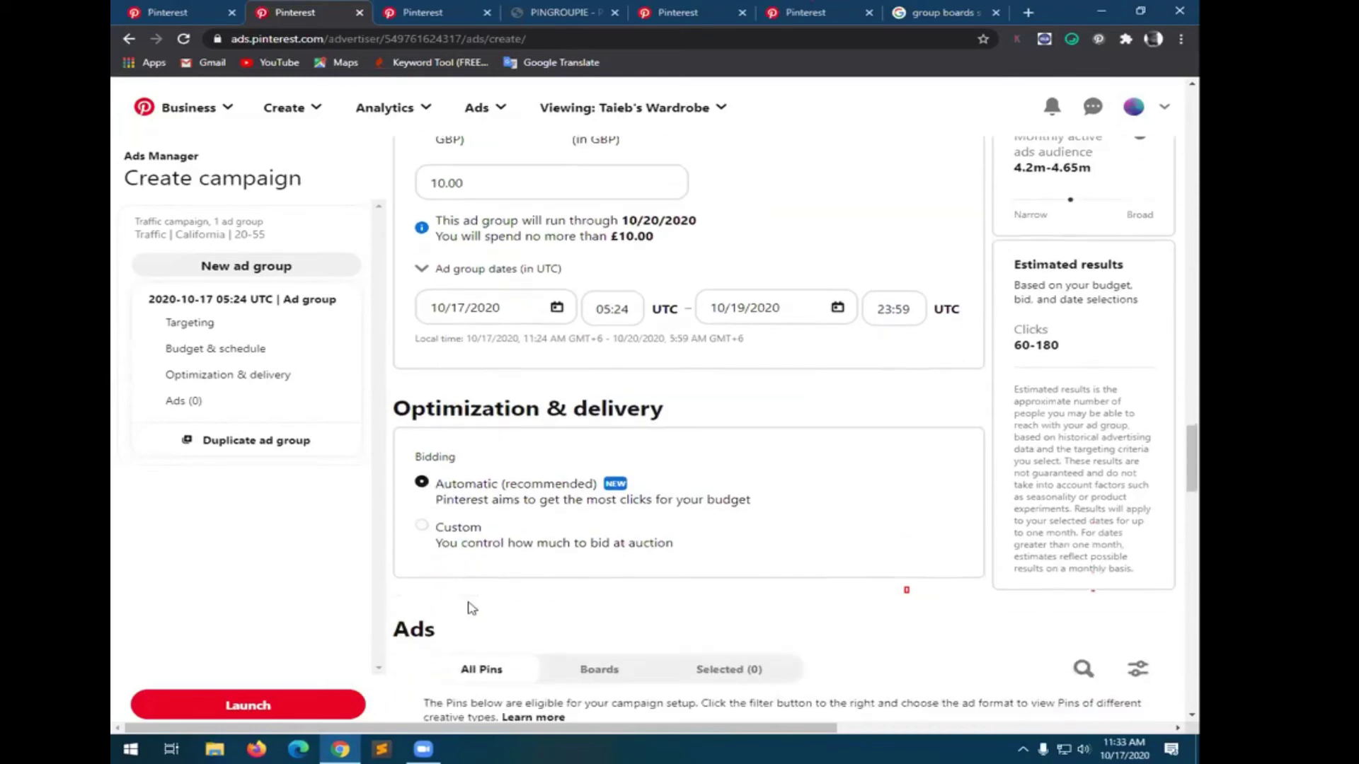
{"action": "scroll", "coordinate": [472, 609], "scroll_direction": "down", "scroll_amount": 5}
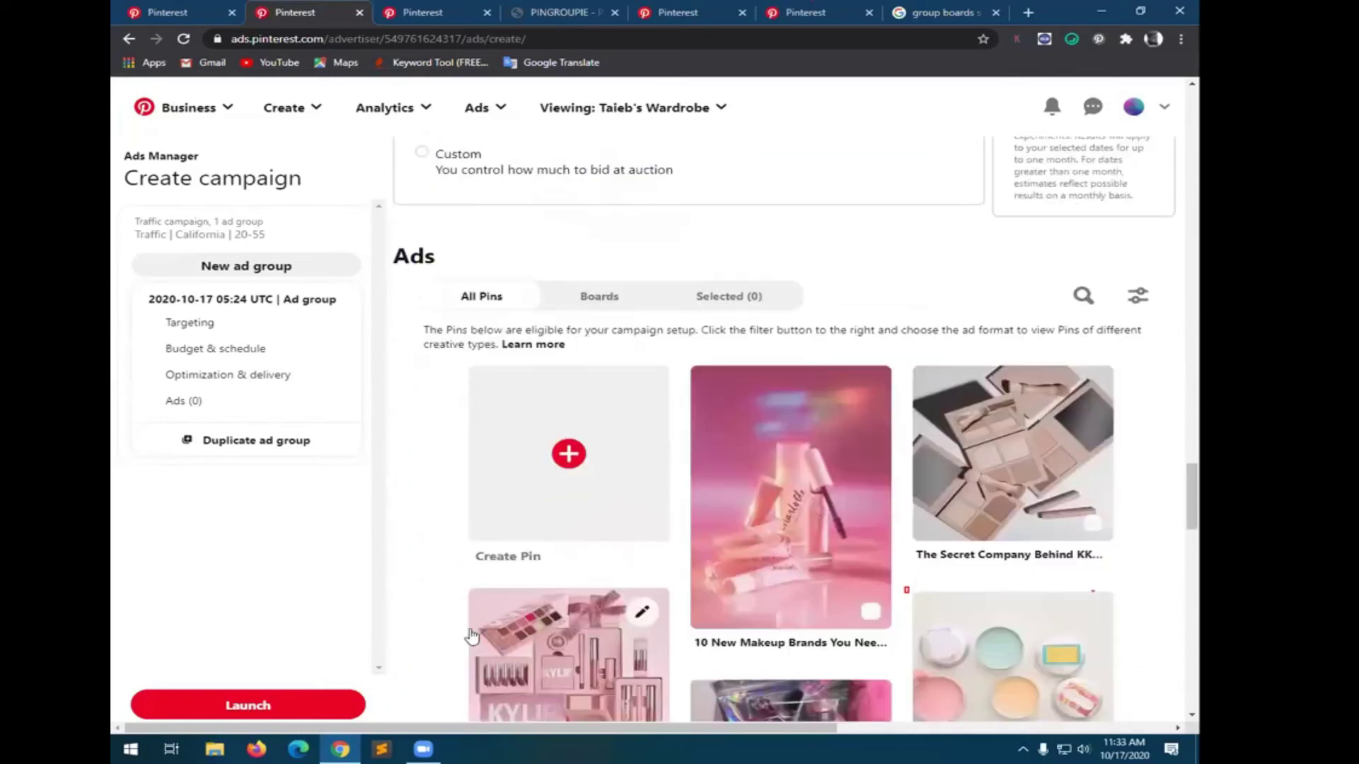
{"action": "scroll", "coordinate": [472, 635], "scroll_direction": "down", "scroll_amount": 1}
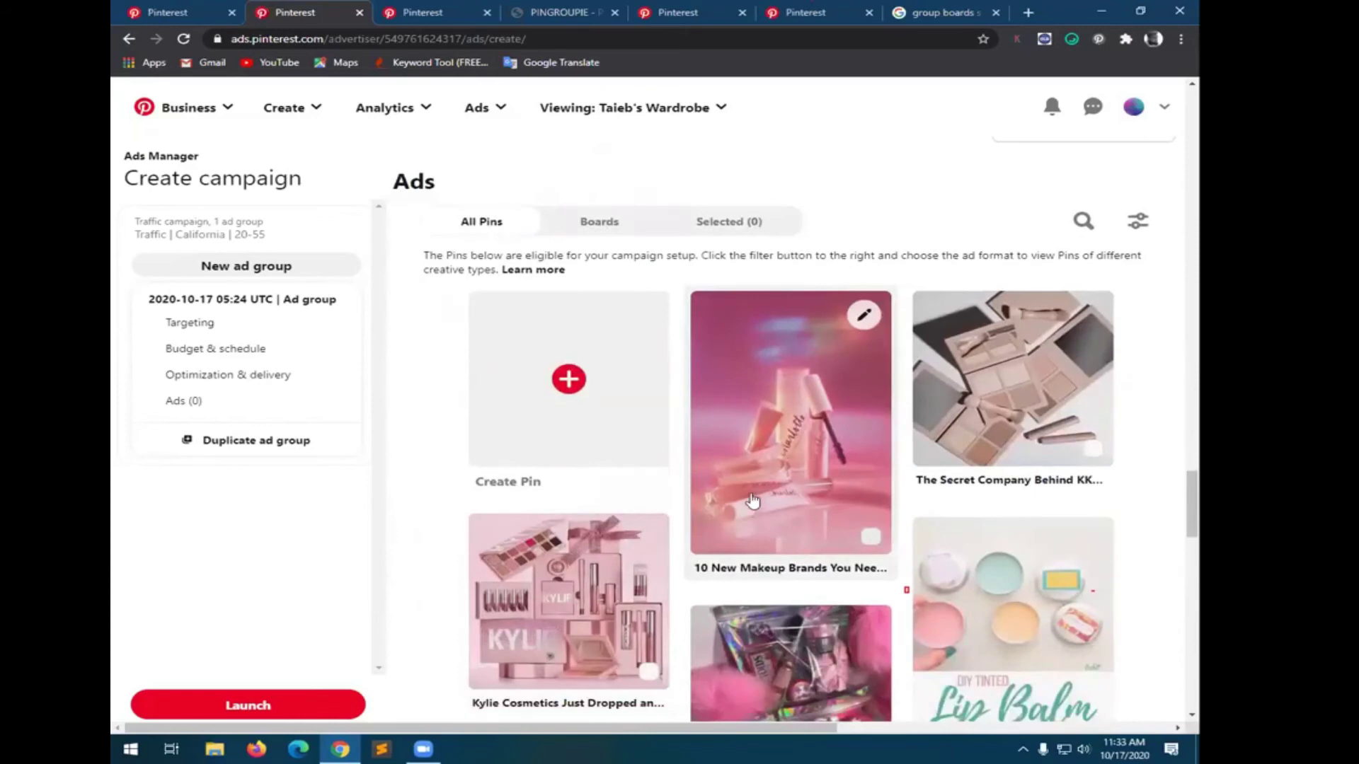
{"action": "scroll", "coordinate": [752, 501], "scroll_direction": "down", "scroll_amount": 1}
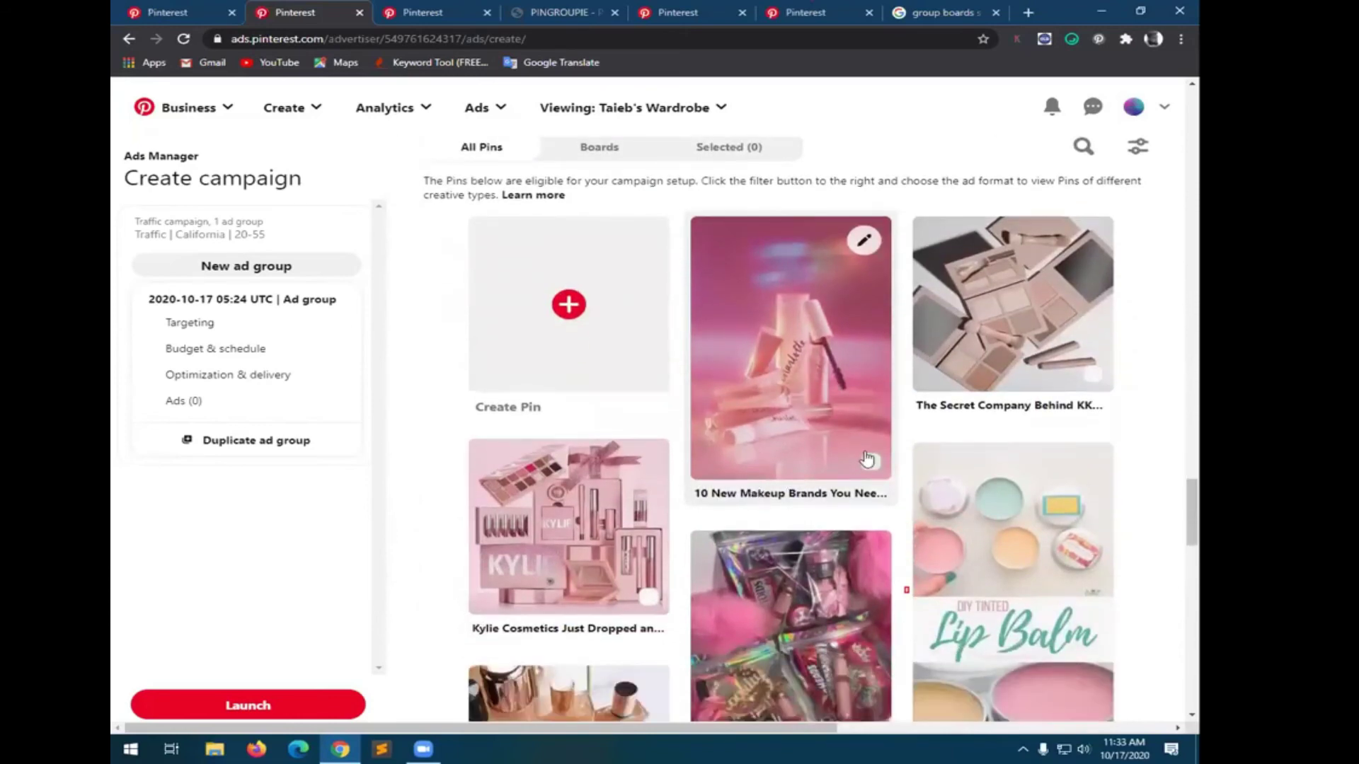
{"action": "left_click", "coordinate": [868, 460]}
{"action": "scroll", "coordinate": [692, 407], "scroll_direction": "up", "scroll_amount": 2}
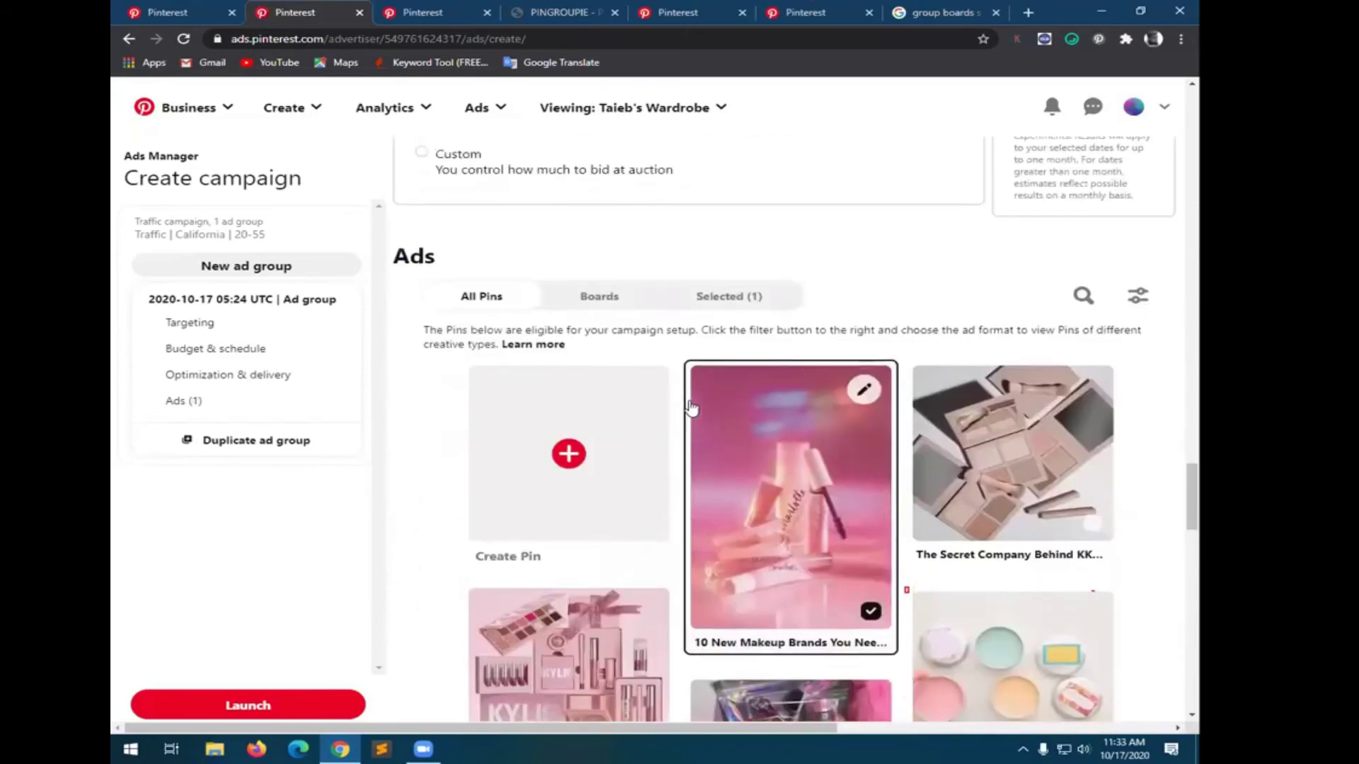
{"action": "scroll", "coordinate": [692, 407], "scroll_direction": "down", "scroll_amount": 2}
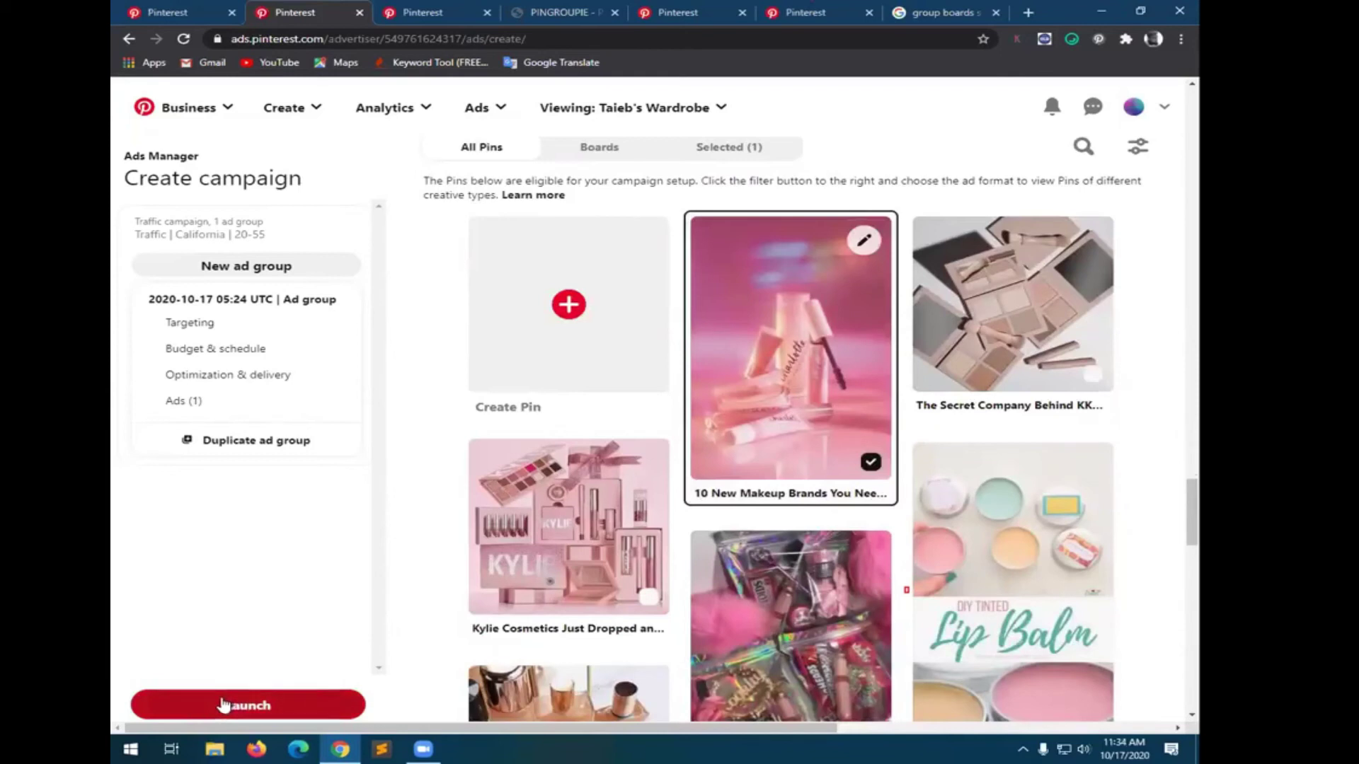
- Launch the campaign, agree to leave the setup page, and look over the business and tax fields of the billing form
{"action": "left_click", "coordinate": [223, 705]}
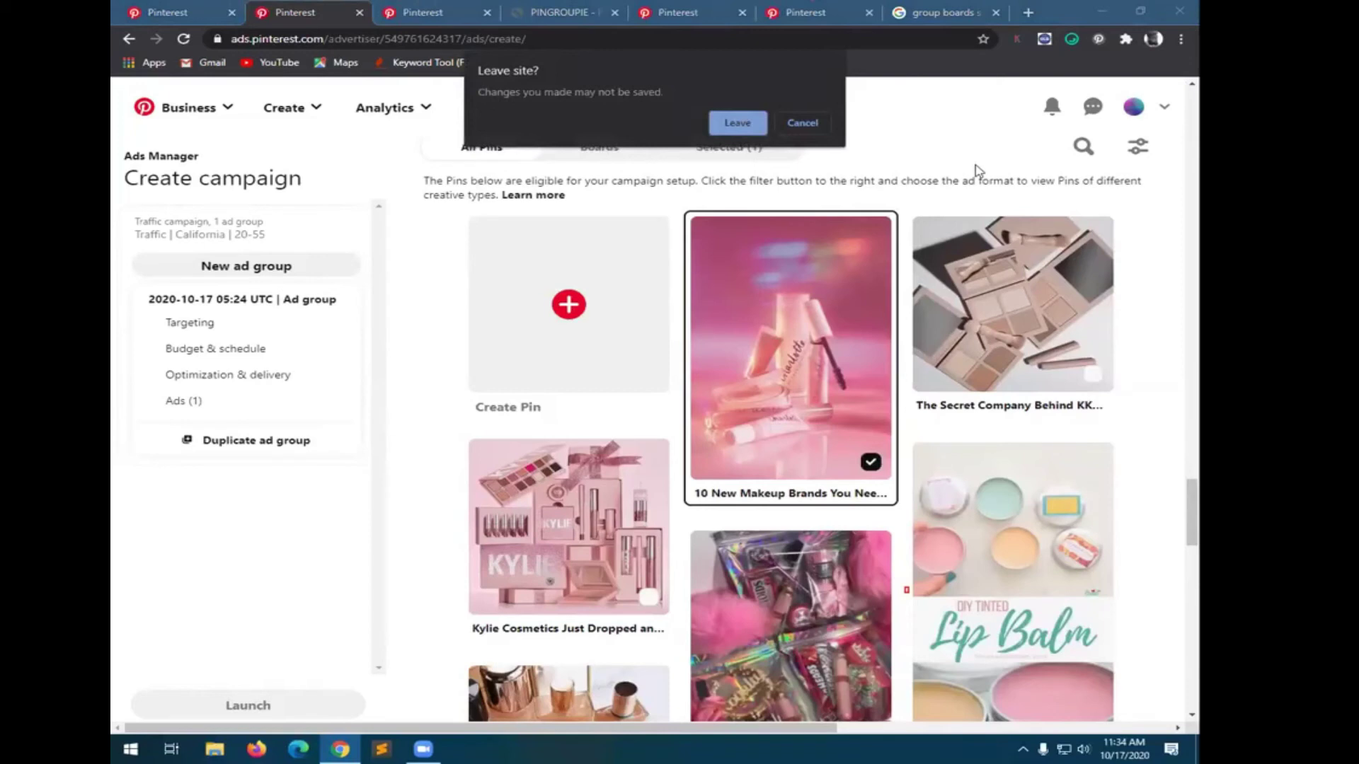
{"action": "left_click", "coordinate": [720, 123]}
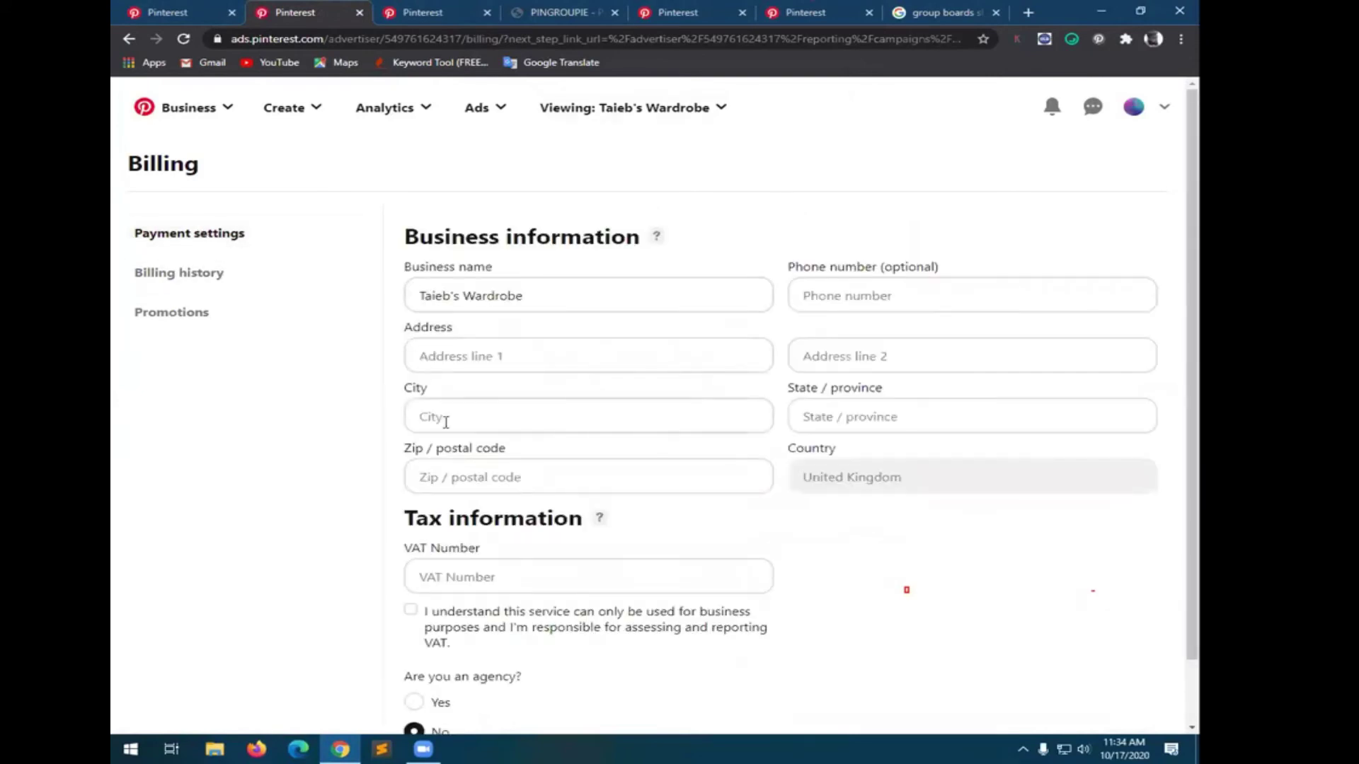
{"action": "scroll", "coordinate": [513, 641], "scroll_direction": "down", "scroll_amount": 1}
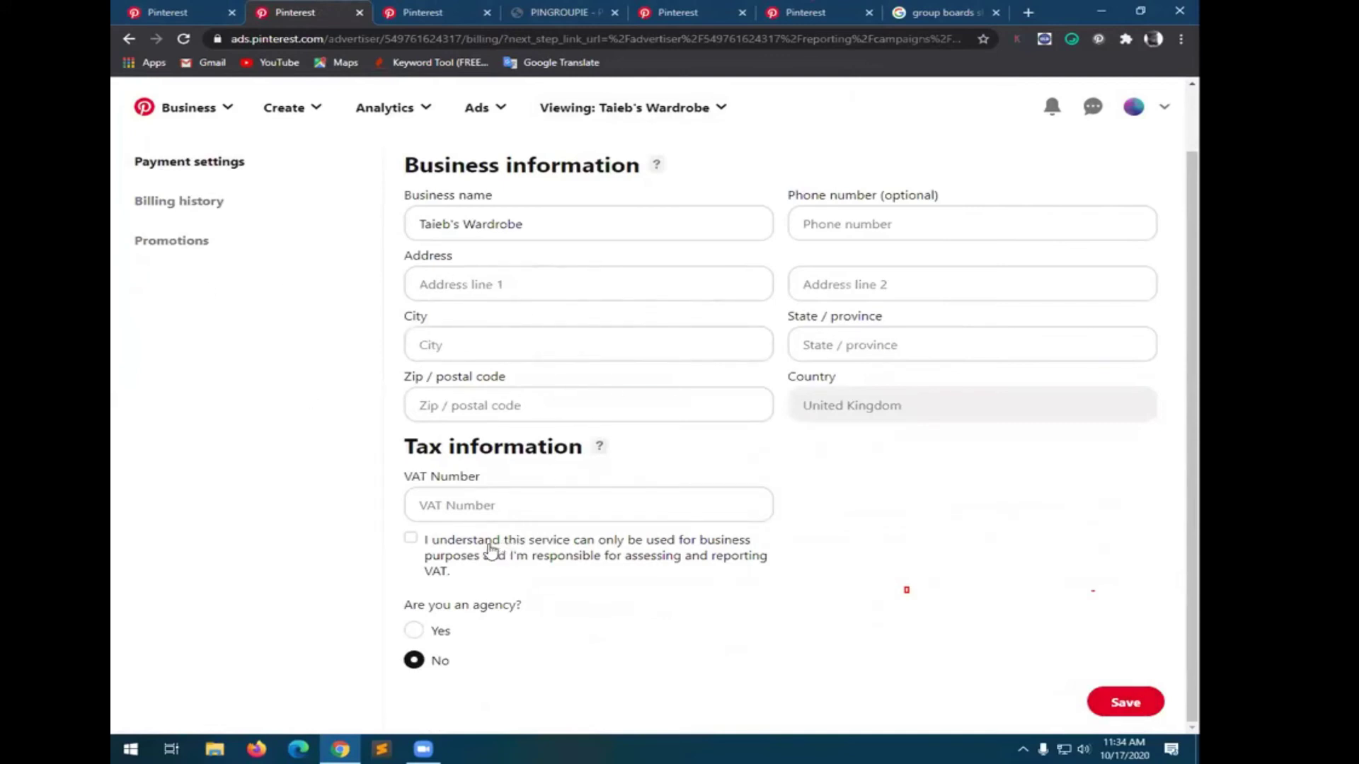
{"action": "scroll", "coordinate": [416, 348], "scroll_direction": "up", "scroll_amount": 1}
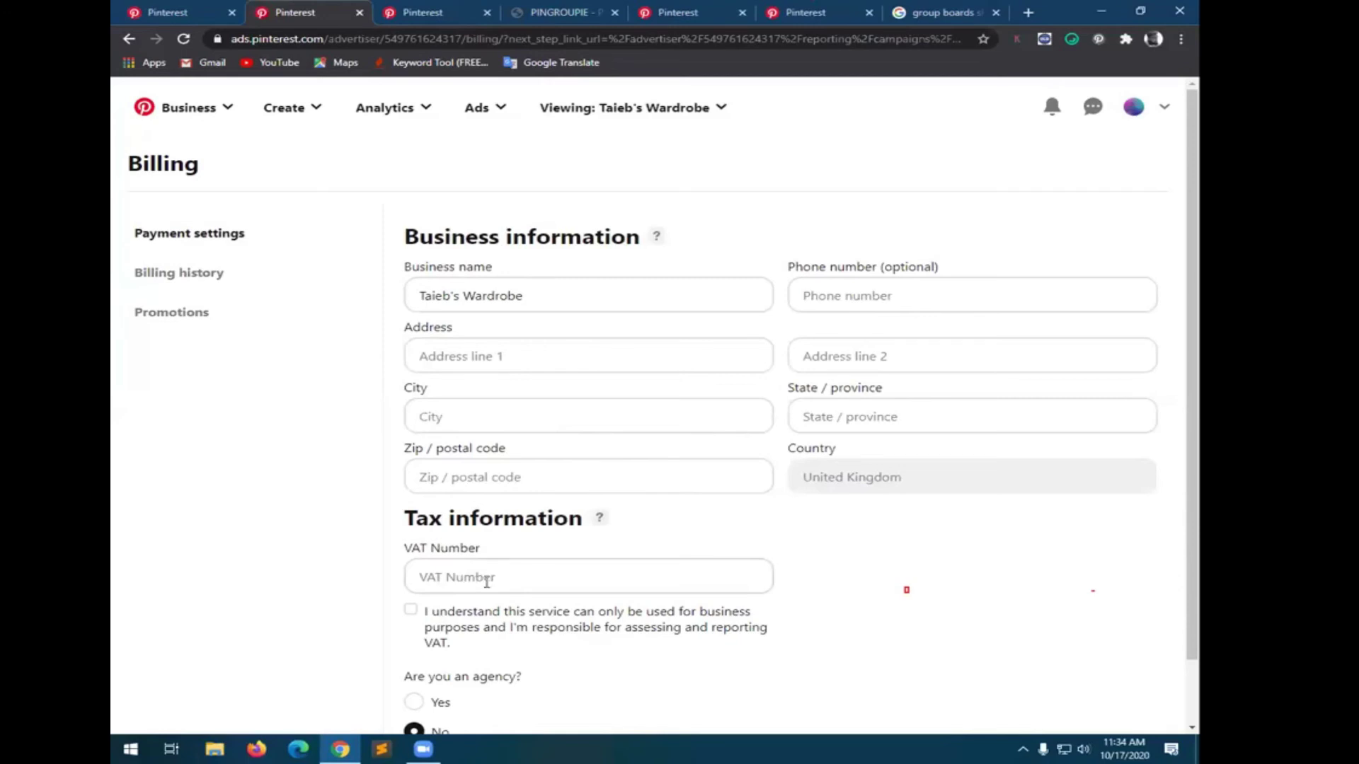
{"action": "scroll", "coordinate": [487, 582], "scroll_direction": "down", "scroll_amount": 1}
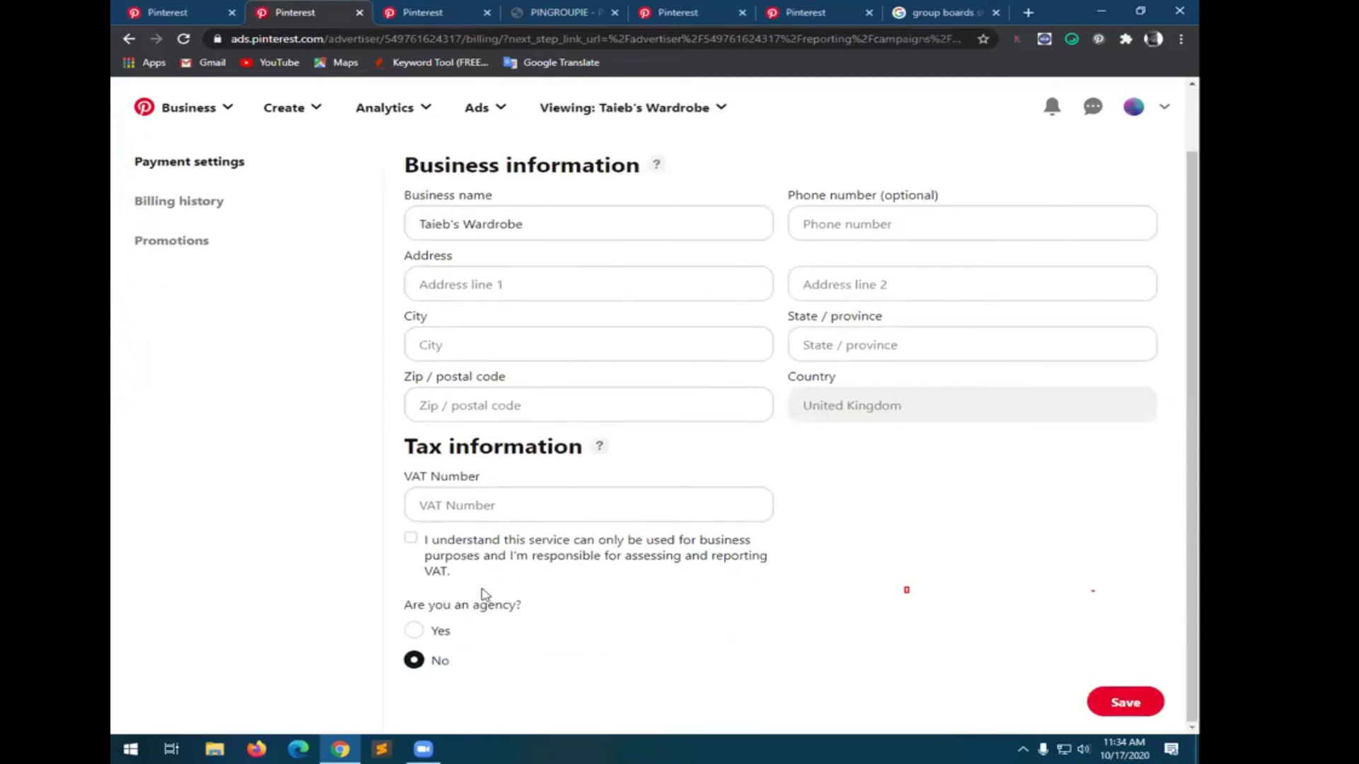
- Highlight the whole billing form and review its Business information and Tax information sections
{"action": "scroll", "coordinate": [483, 595], "scroll_direction": "up", "scroll_amount": 1}
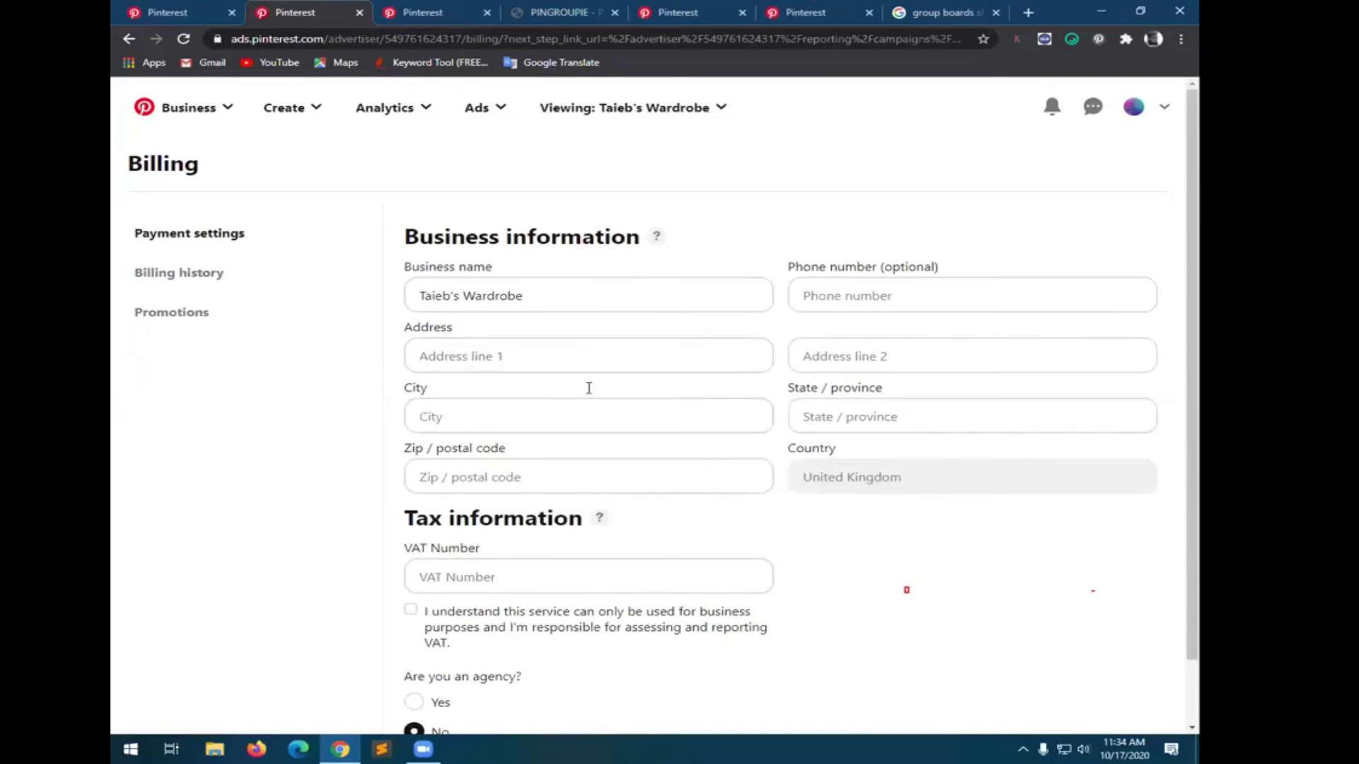
{"action": "left_click_drag", "start_coordinate": [407, 235], "coordinate": [1102, 745]}
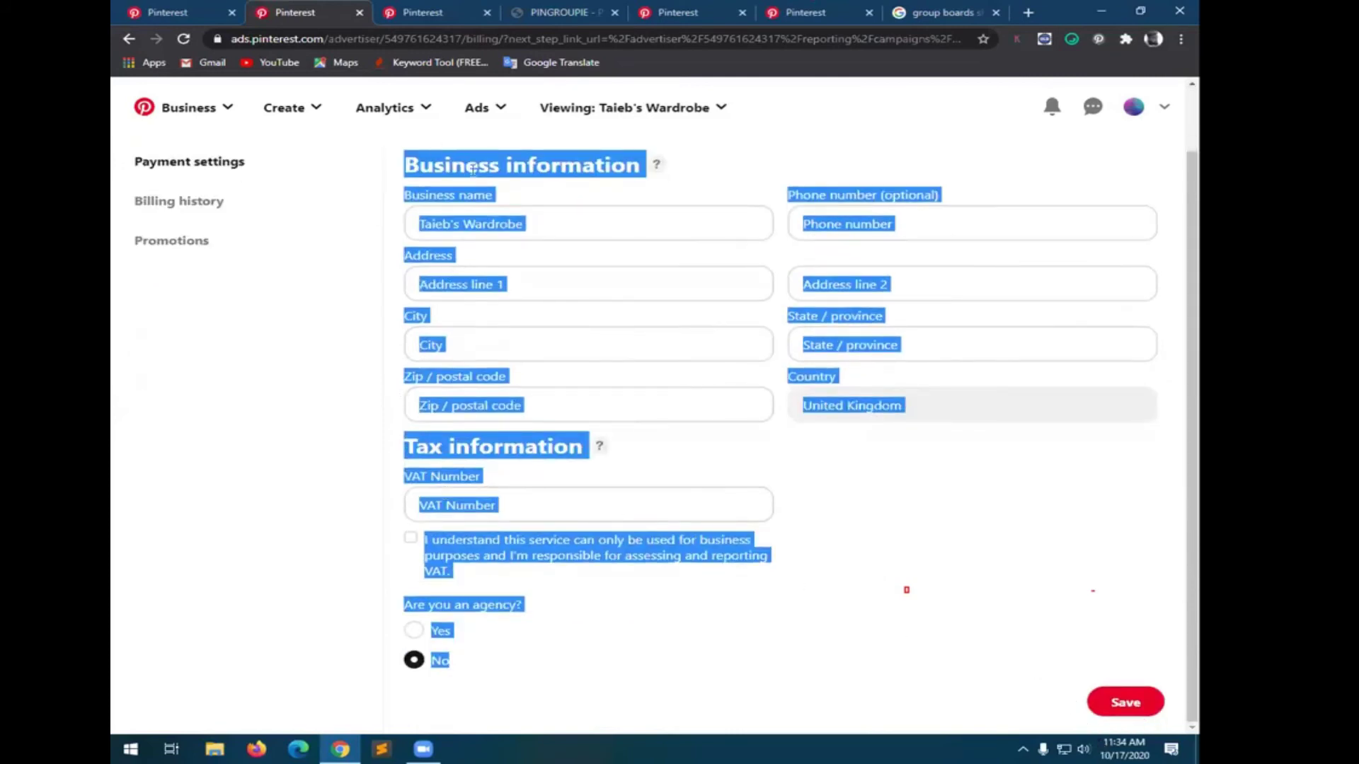
{"action": "scroll", "coordinate": [368, 344], "scroll_direction": "up", "scroll_amount": 1}
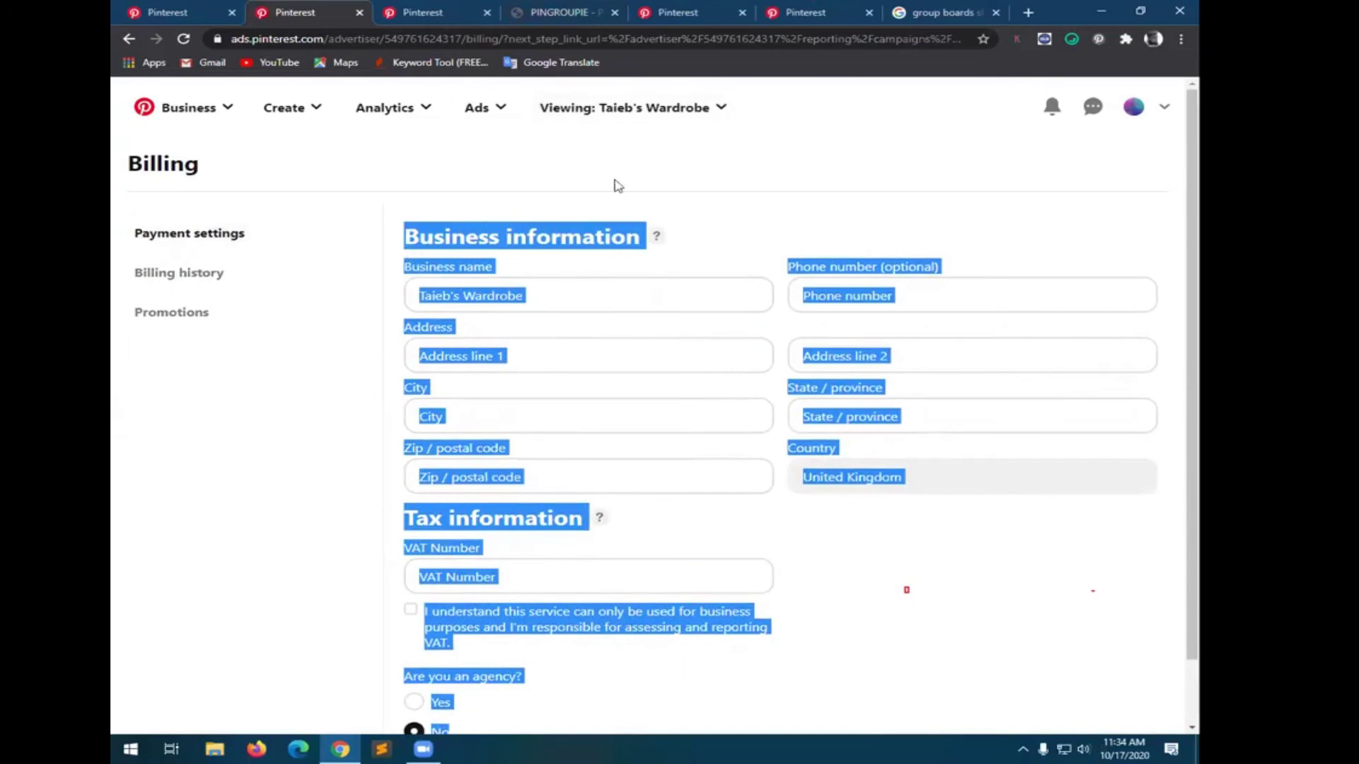
- Switch to the open Fashionable Hostess profile and search Pinterest for "instagram marketing"
{"action": "left_click", "coordinate": [445, 15]}
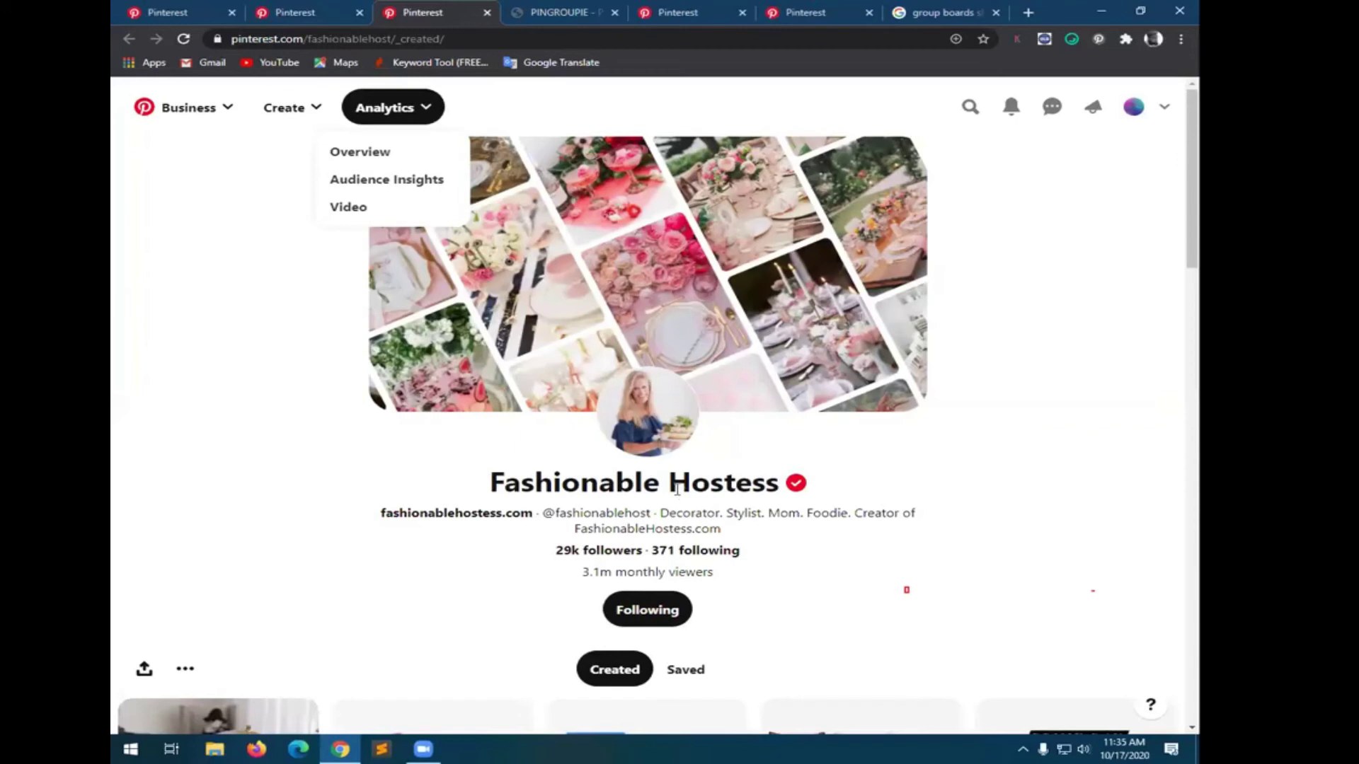
{"action": "left_click", "coordinate": [357, 106]}
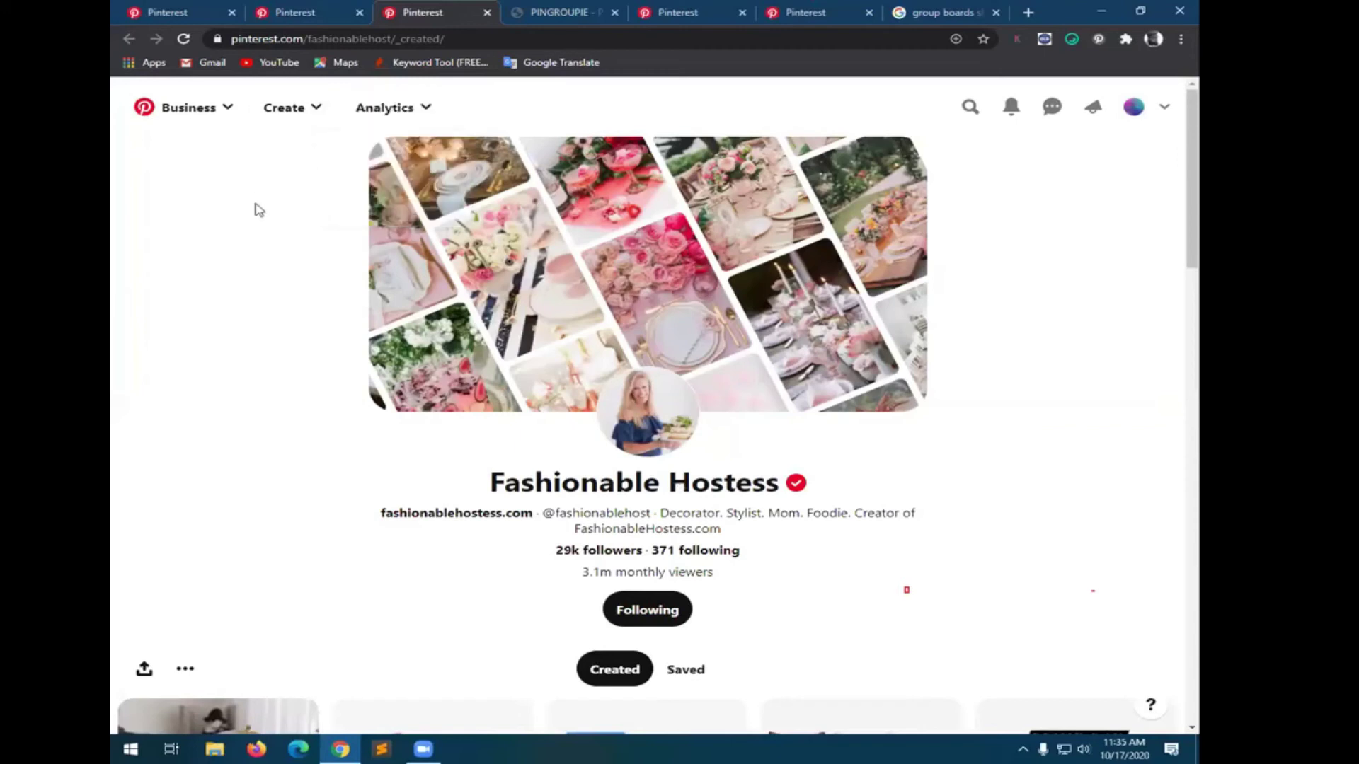
{"action": "left_click", "coordinate": [969, 108]}
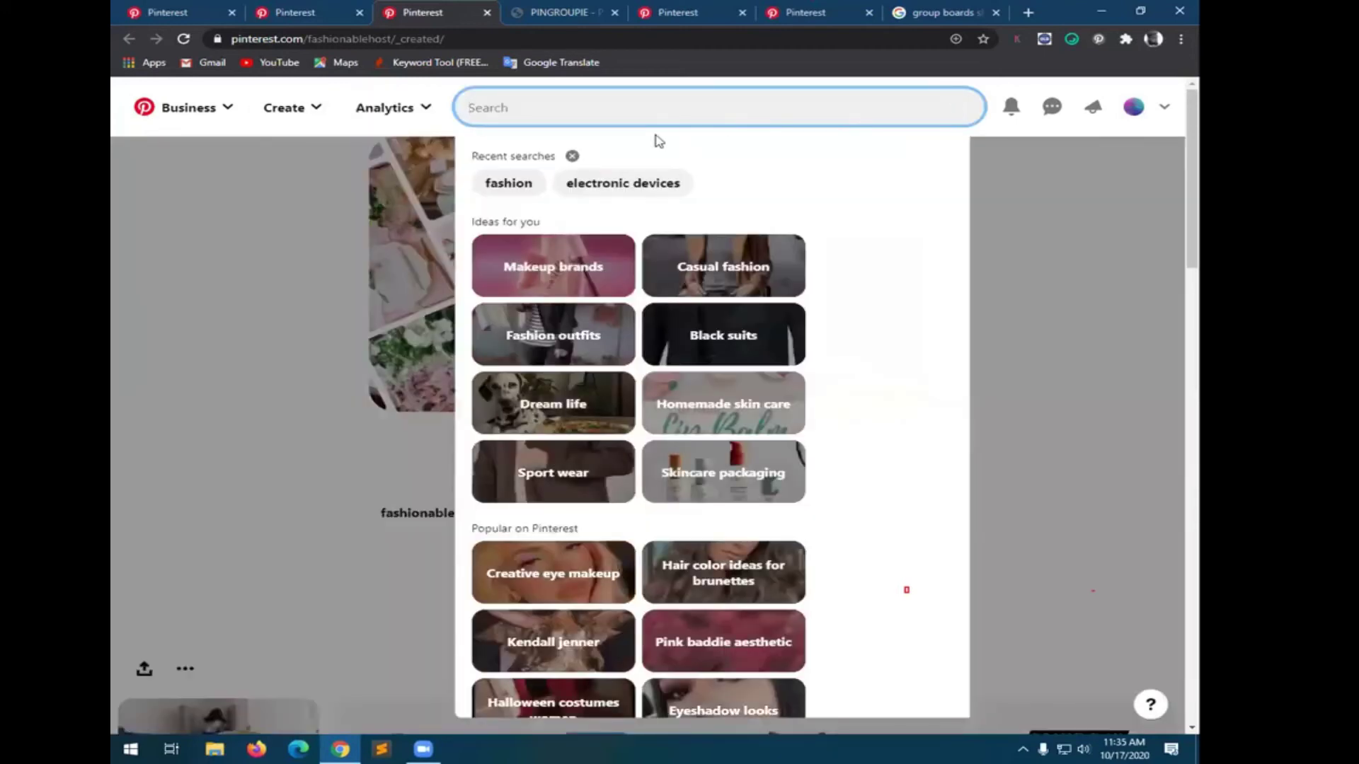
{"action": "type", "text": "Instagra"}
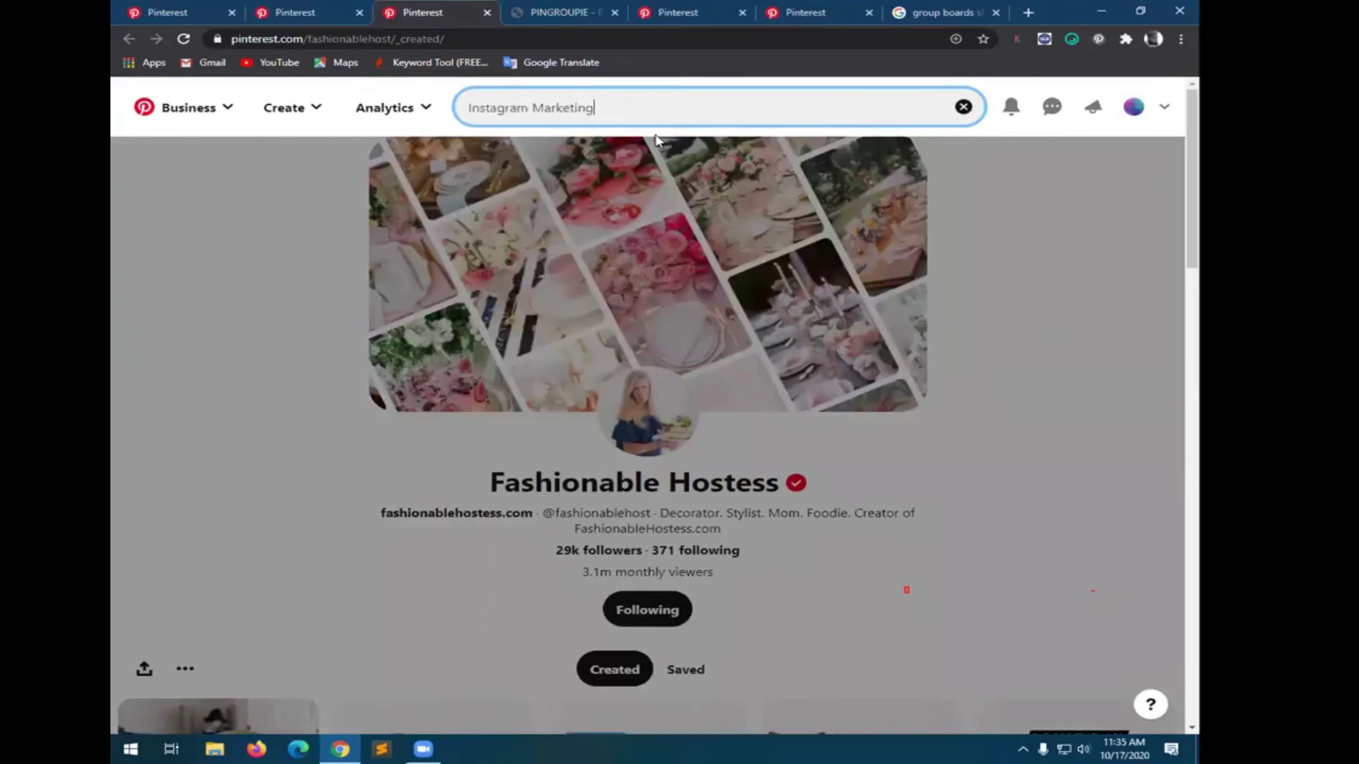
{"action": "type", "text": "m Marketing"}
{"action": "left_click", "coordinate": [648, 176]}
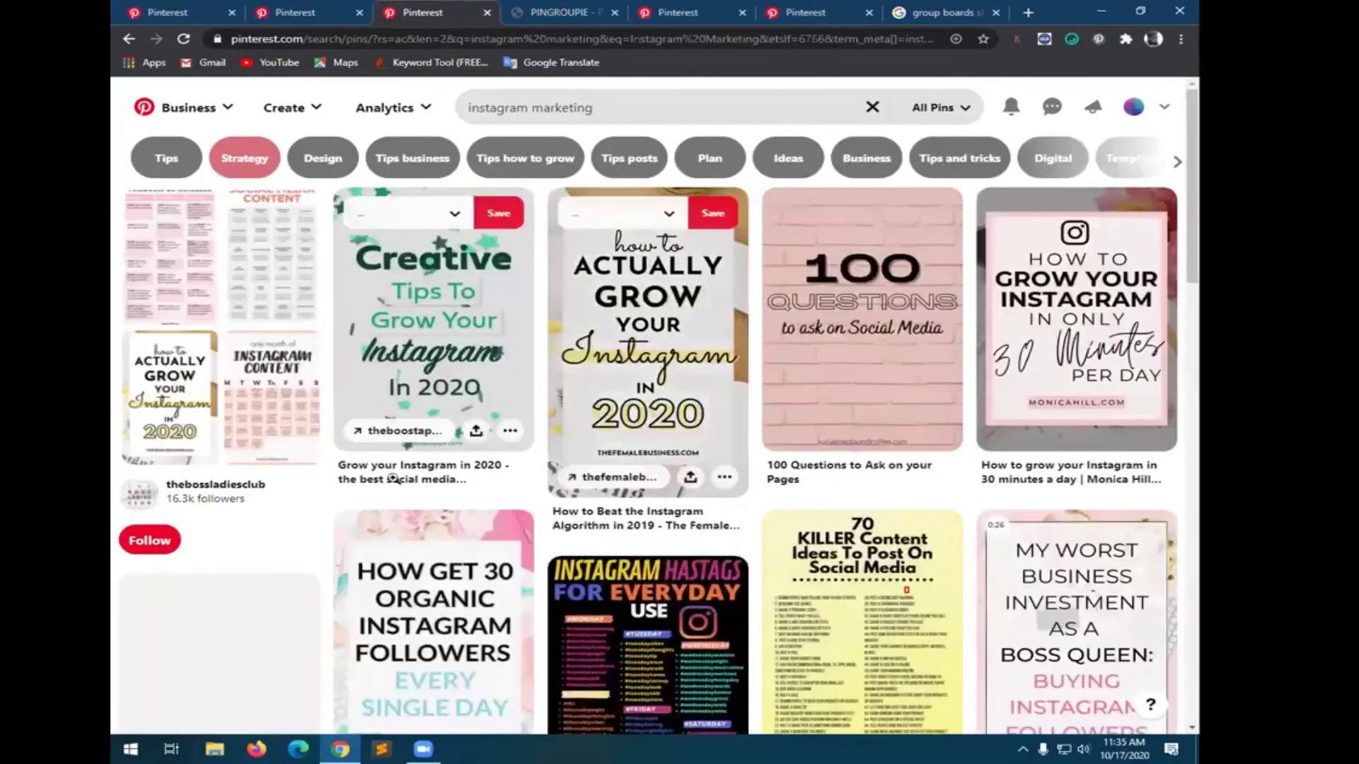
- Open the website linked from the Pin "Creative Tips To Grow Your Instagram In 2020" and skim its article
{"action": "left_click", "coordinate": [401, 431]}
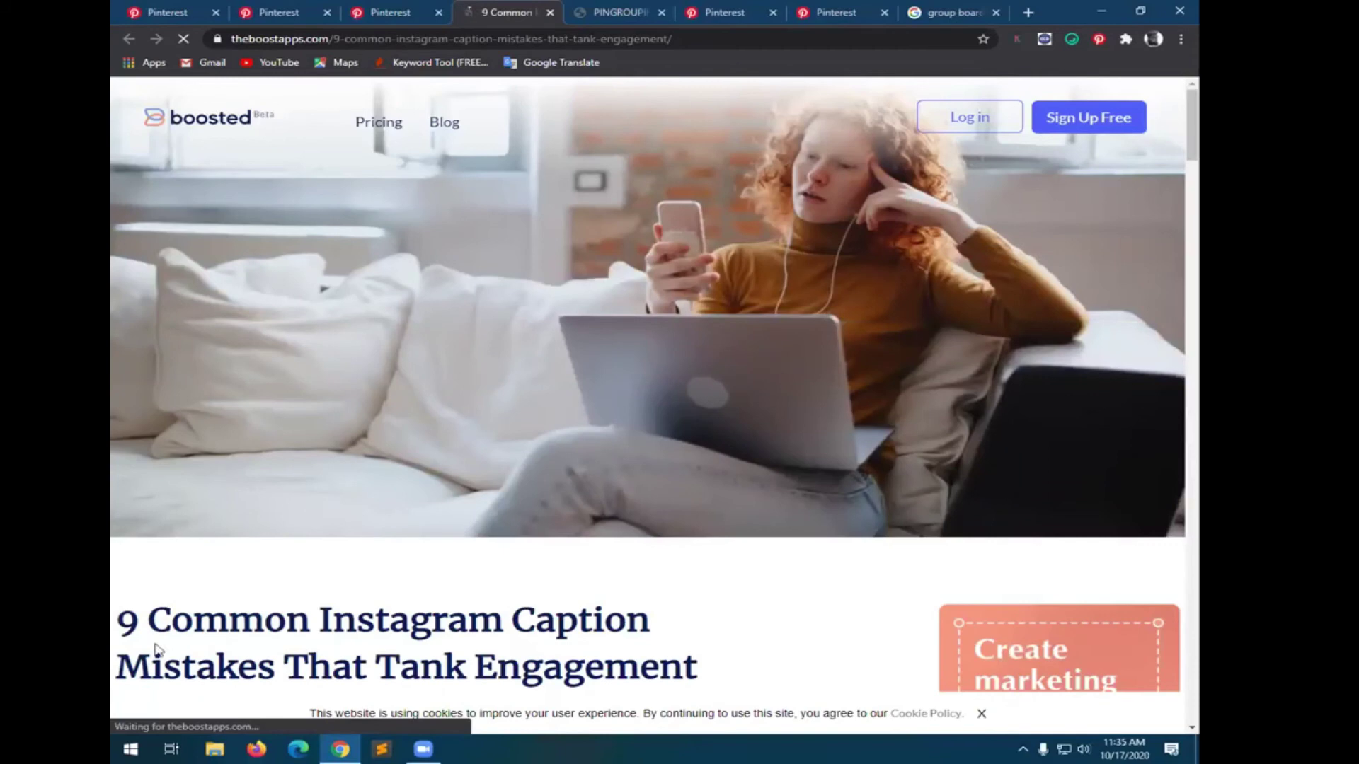
{"action": "scroll", "coordinate": [385, 652], "scroll_direction": "down", "scroll_amount": 3}
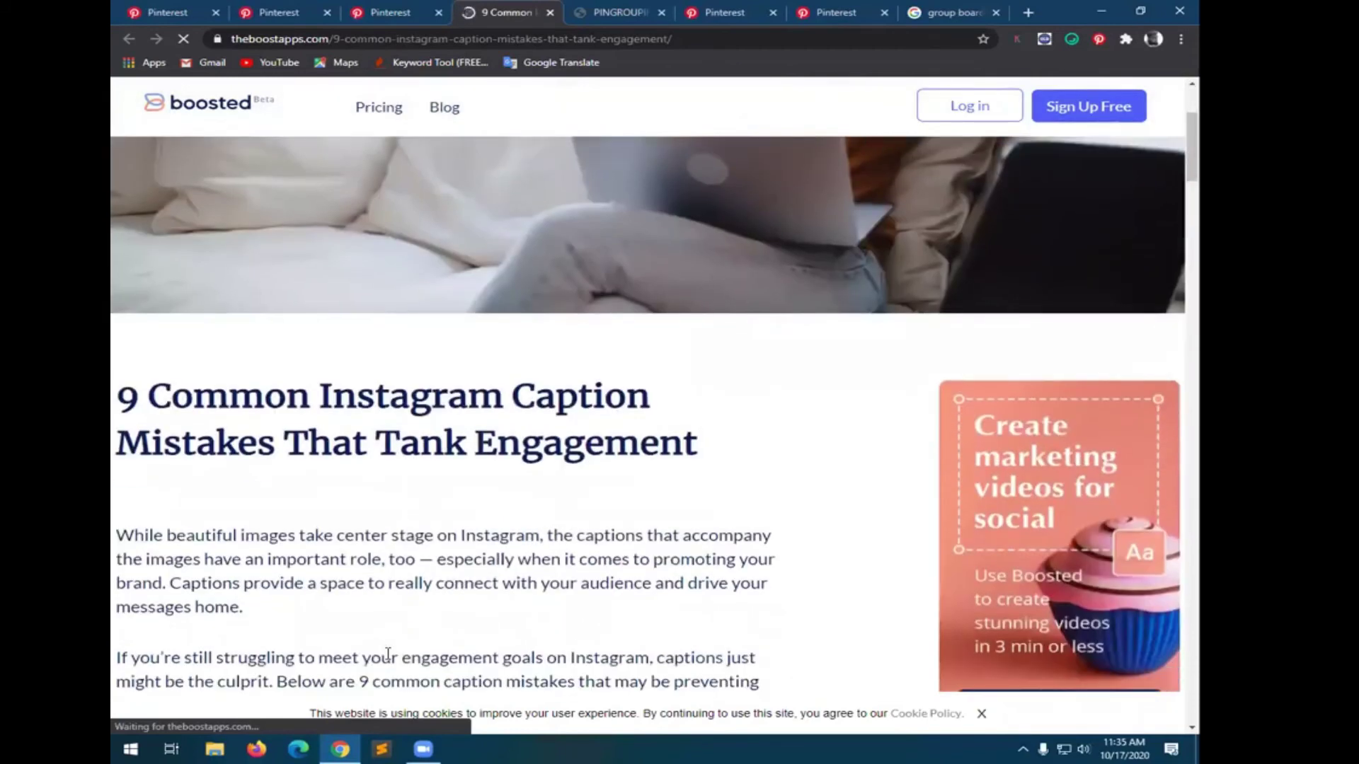
{"action": "scroll", "coordinate": [388, 652], "scroll_direction": "down", "scroll_amount": 3}
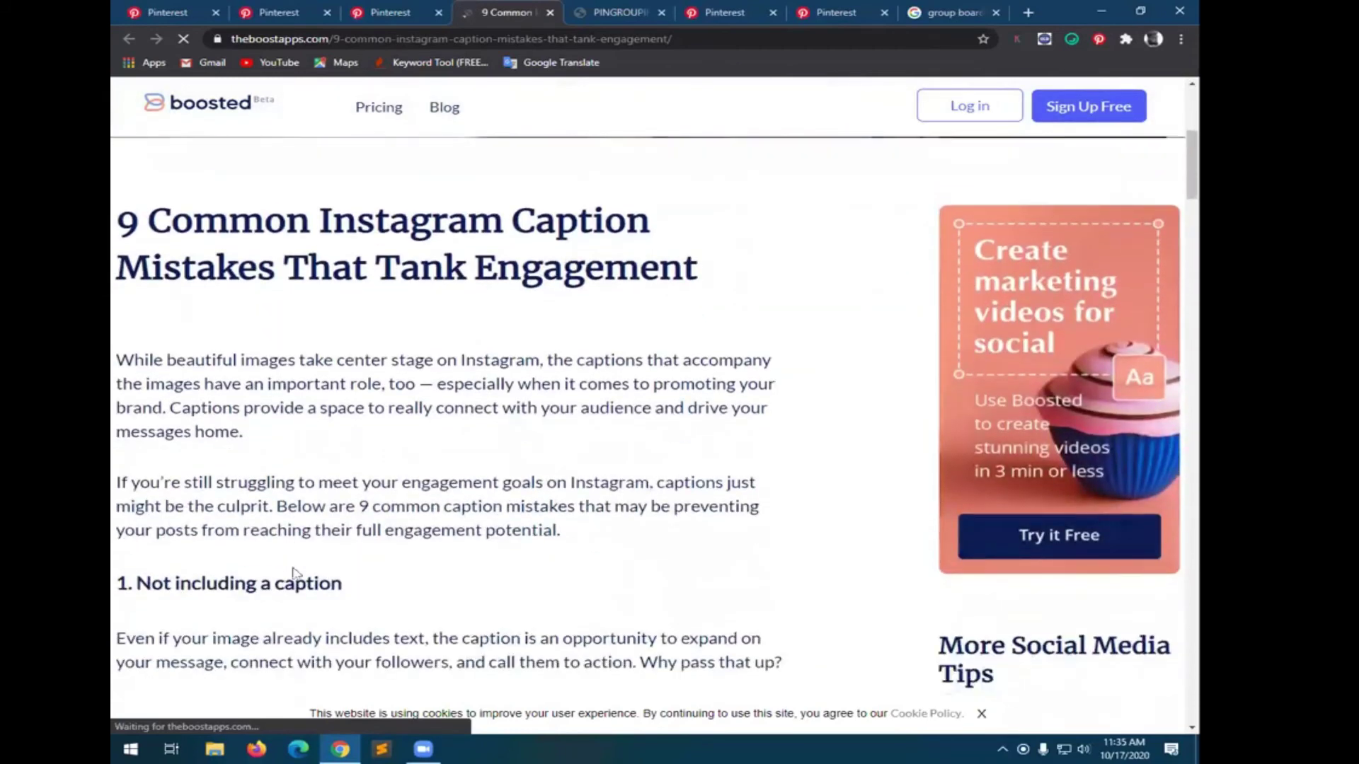
{"action": "scroll", "coordinate": [282, 566], "scroll_direction": "down", "scroll_amount": 10}
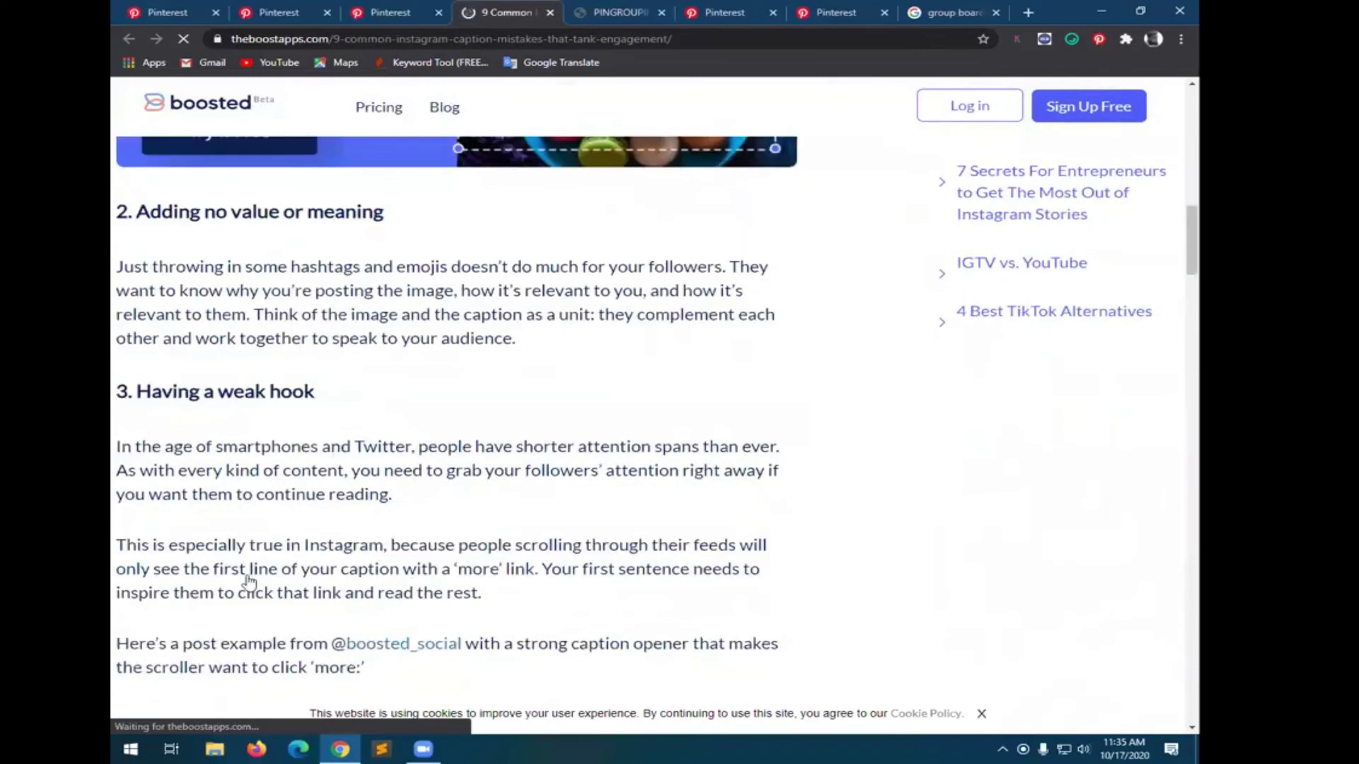
{"action": "scroll", "coordinate": [248, 580], "scroll_direction": "down", "scroll_amount": 15}
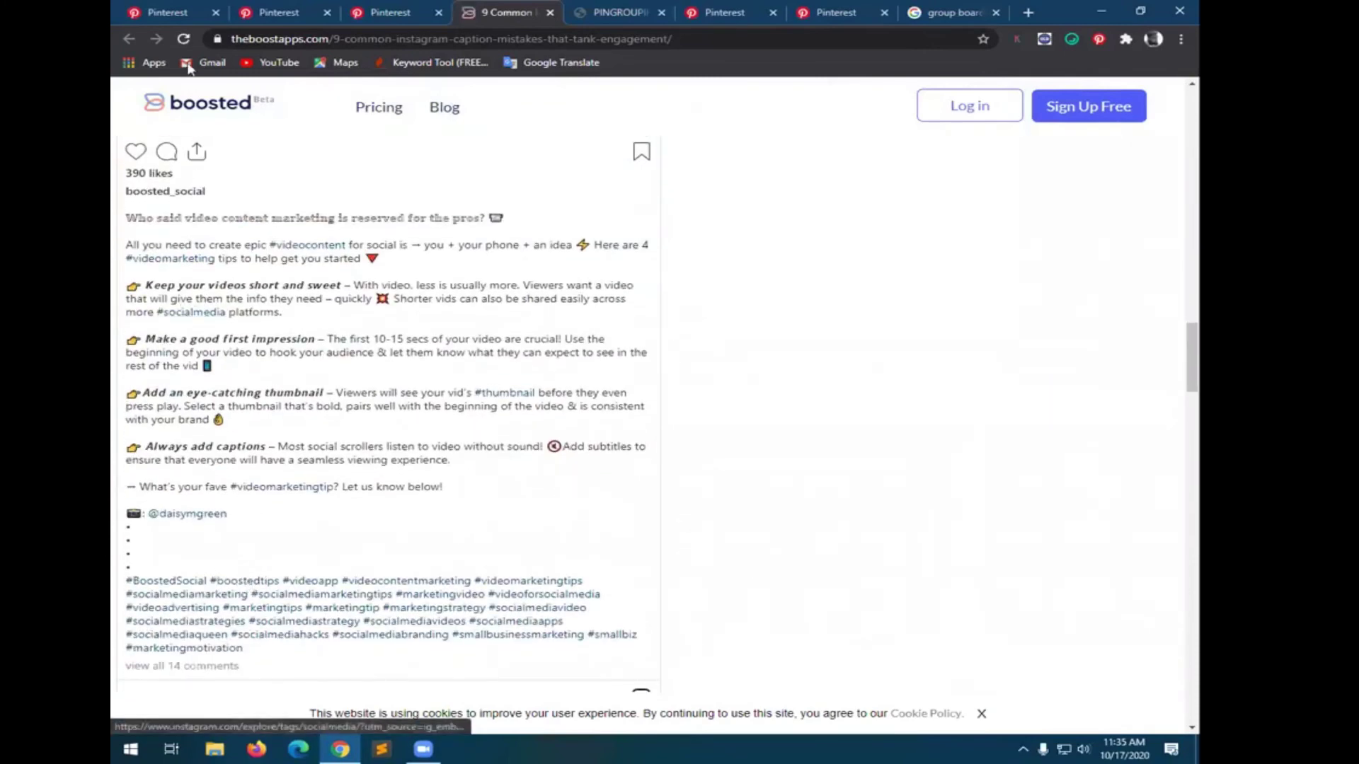
- Close the Pinterest search results page and the Instagram caption mistakes article
{"action": "left_click", "coordinate": [386, 13]}
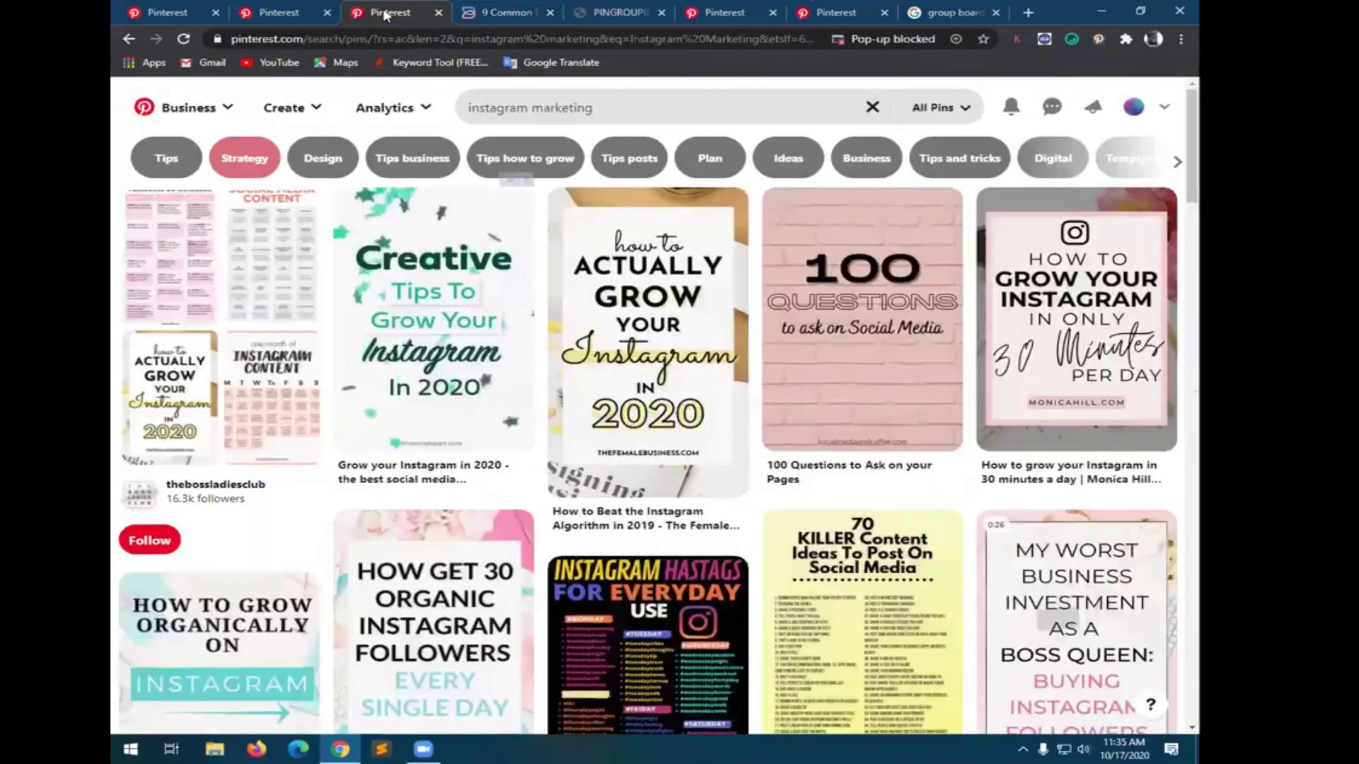
{"action": "key", "text": "ctrl+w"}
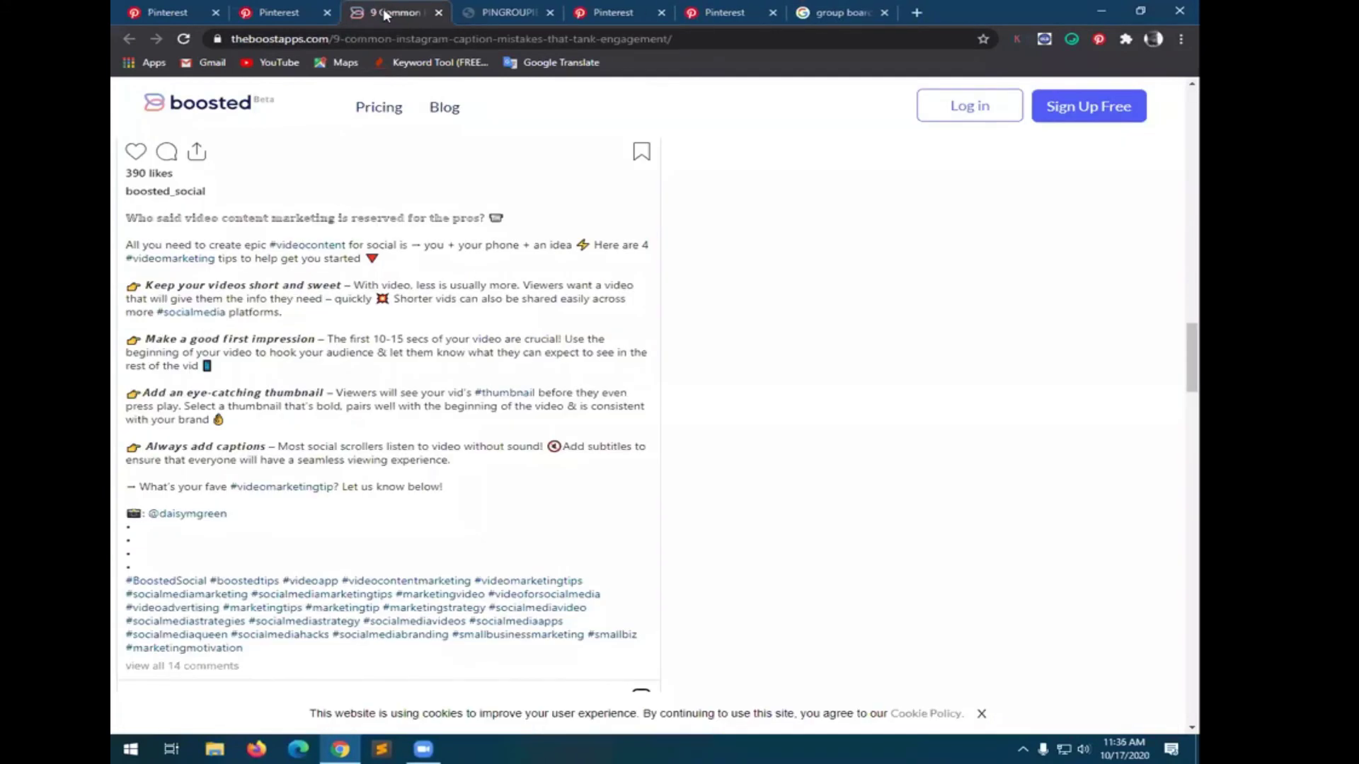
{"action": "key", "text": "ctrl+w"}
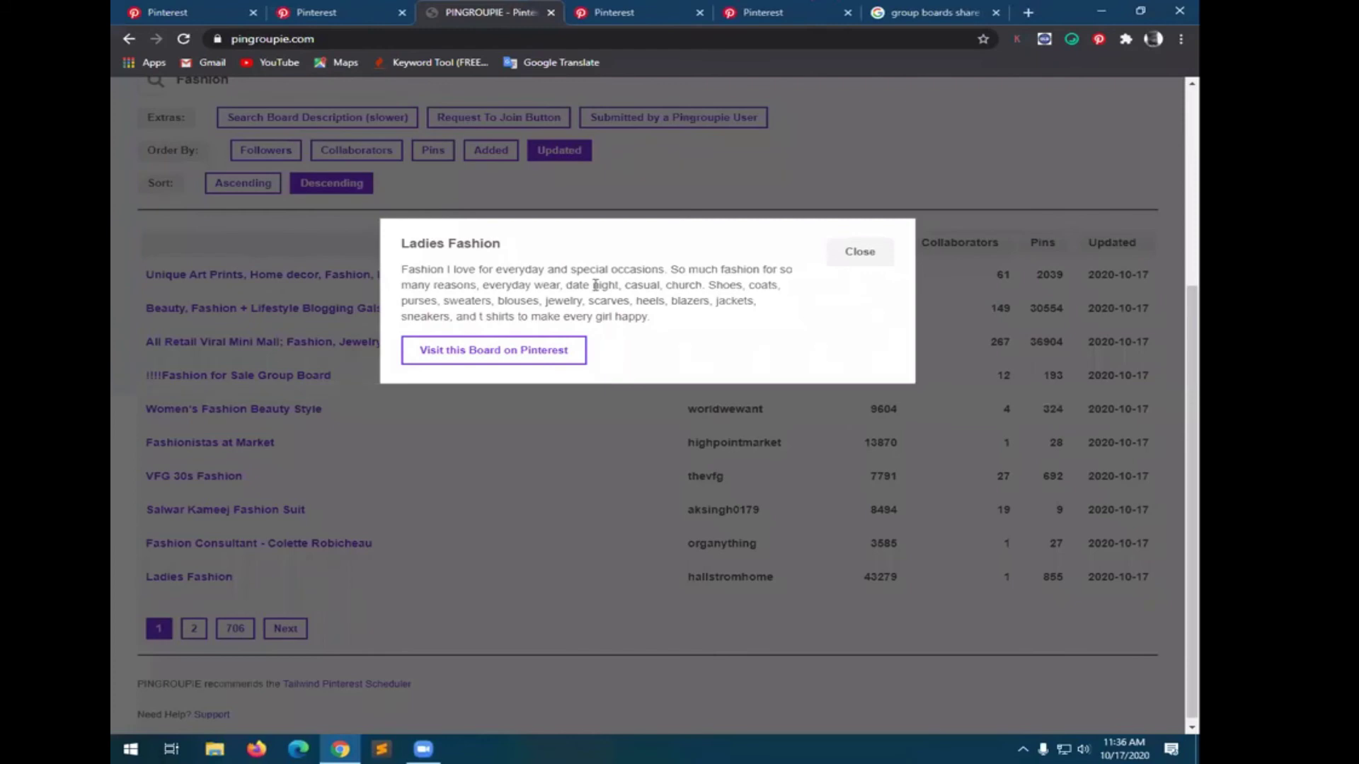
- Search Google for "Pinterest Expert on UpWork" in a new browser tab
{"action": "left_click", "coordinate": [1024, 14]}
{"action": "left_click", "coordinate": [1025, 13]}
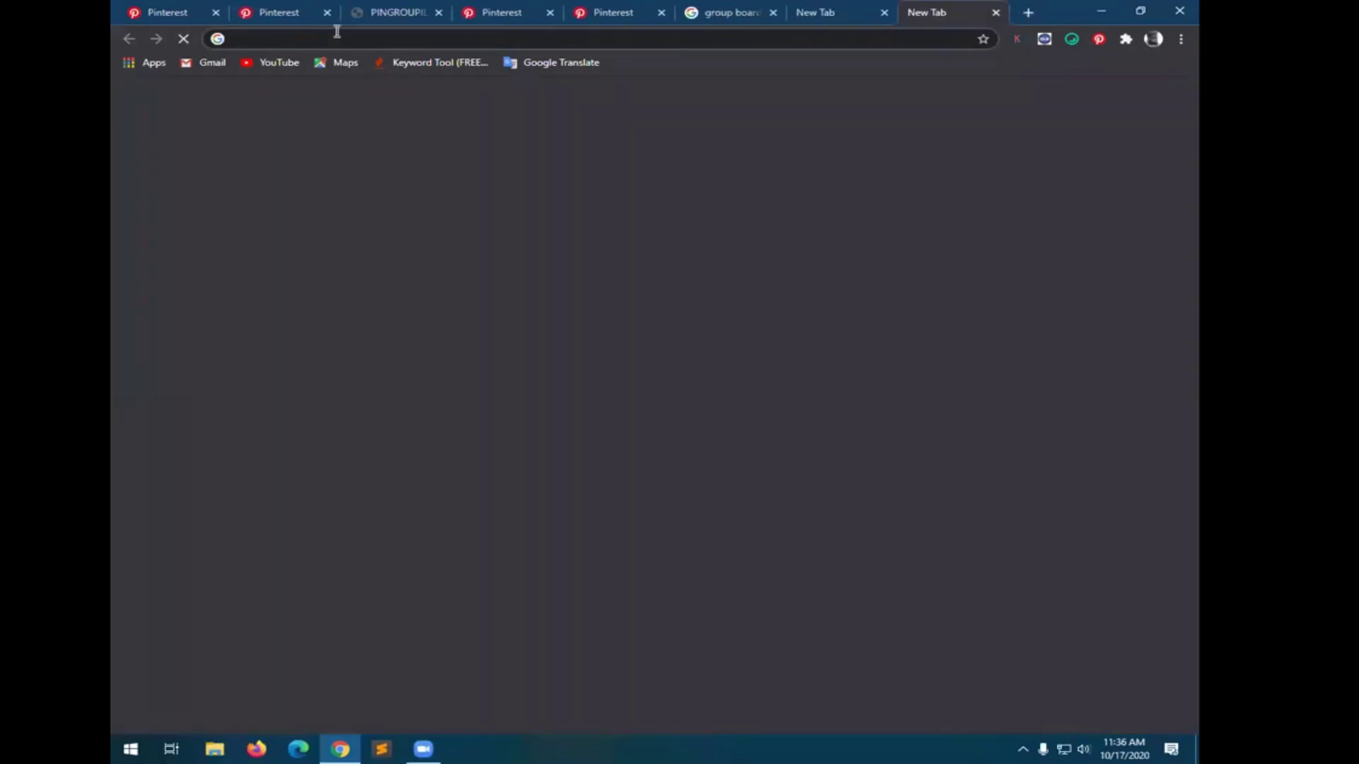
{"action": "type", "text": "Pinteres"}
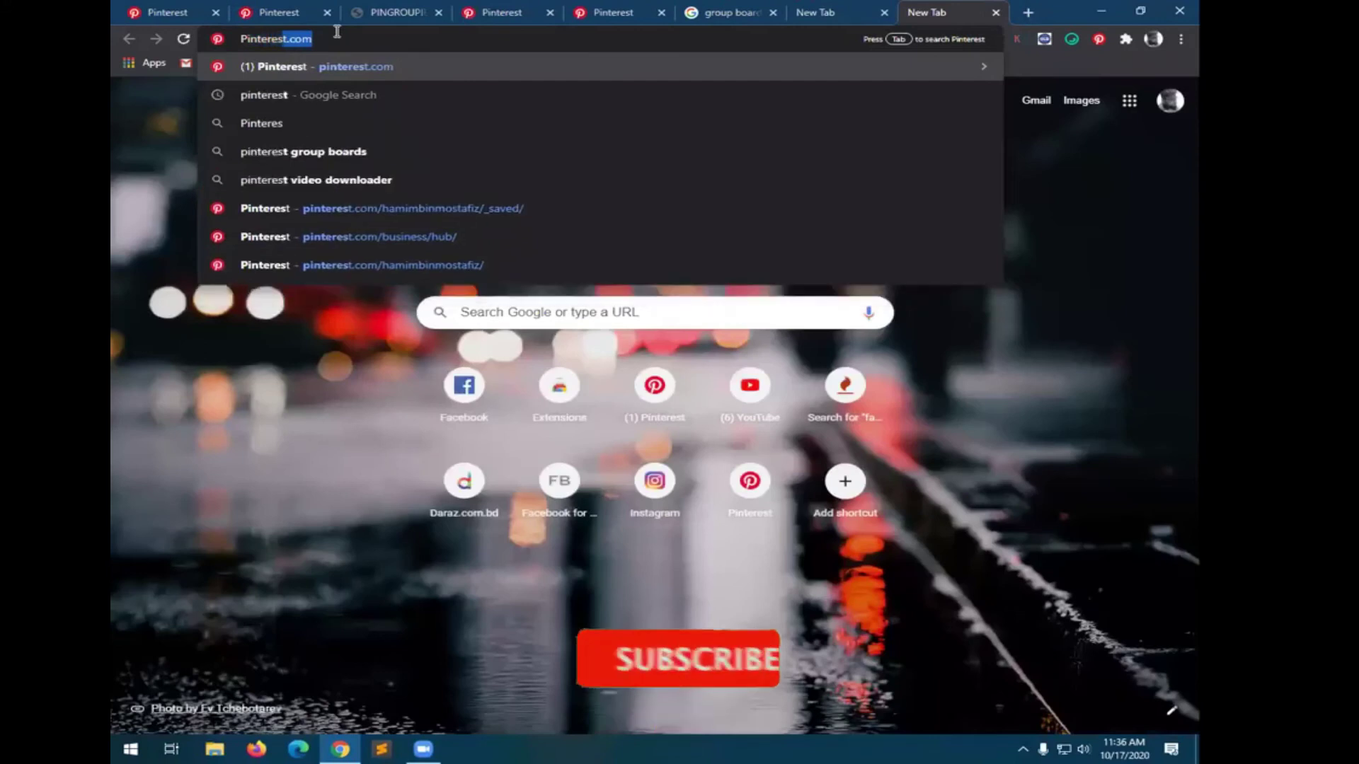
{"action": "type", "text": "t.co"}
{"action": "key", "text": "BackSpace"}
{"action": "key", "text": "BackSpace"}
{"action": "key", "text": "BackSpace"}
{"action": "key", "text": "BackSpace"}
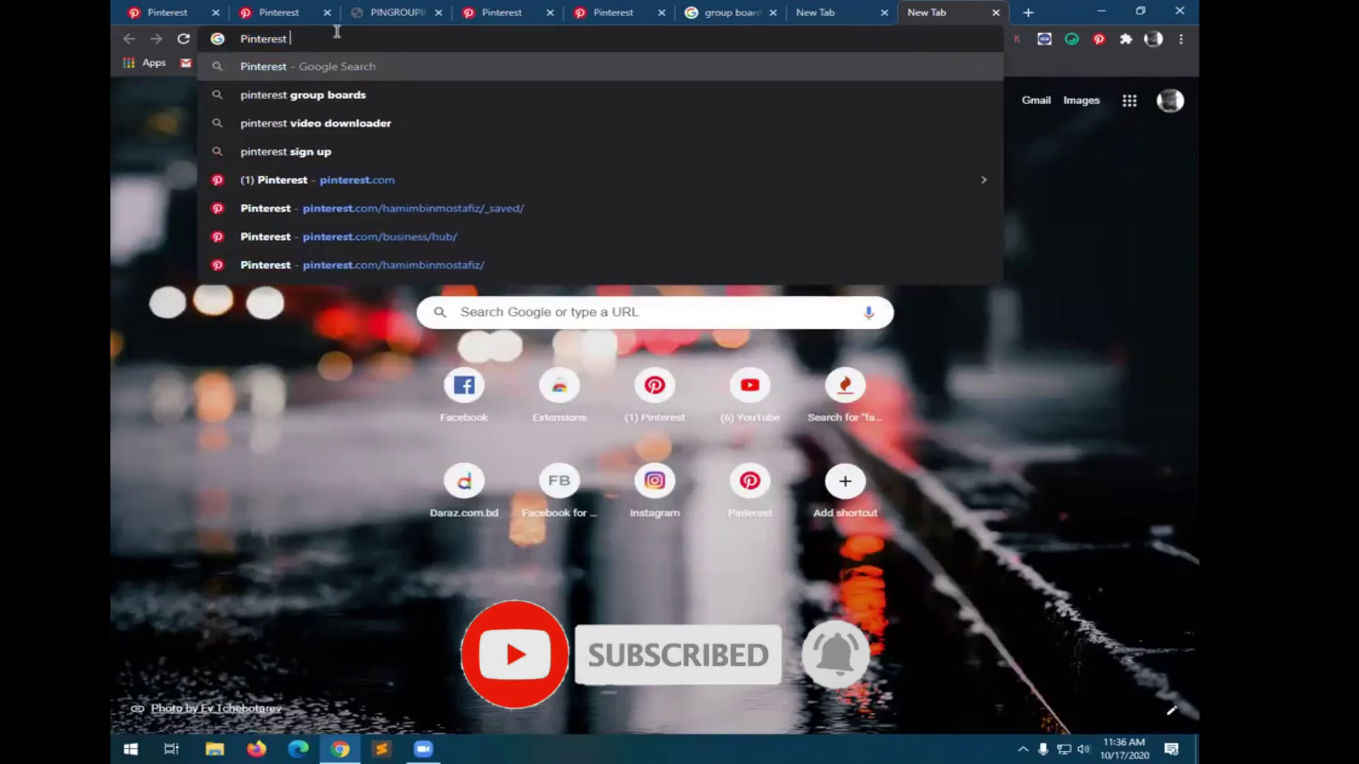
{"action": "type", "text": "Expert "}
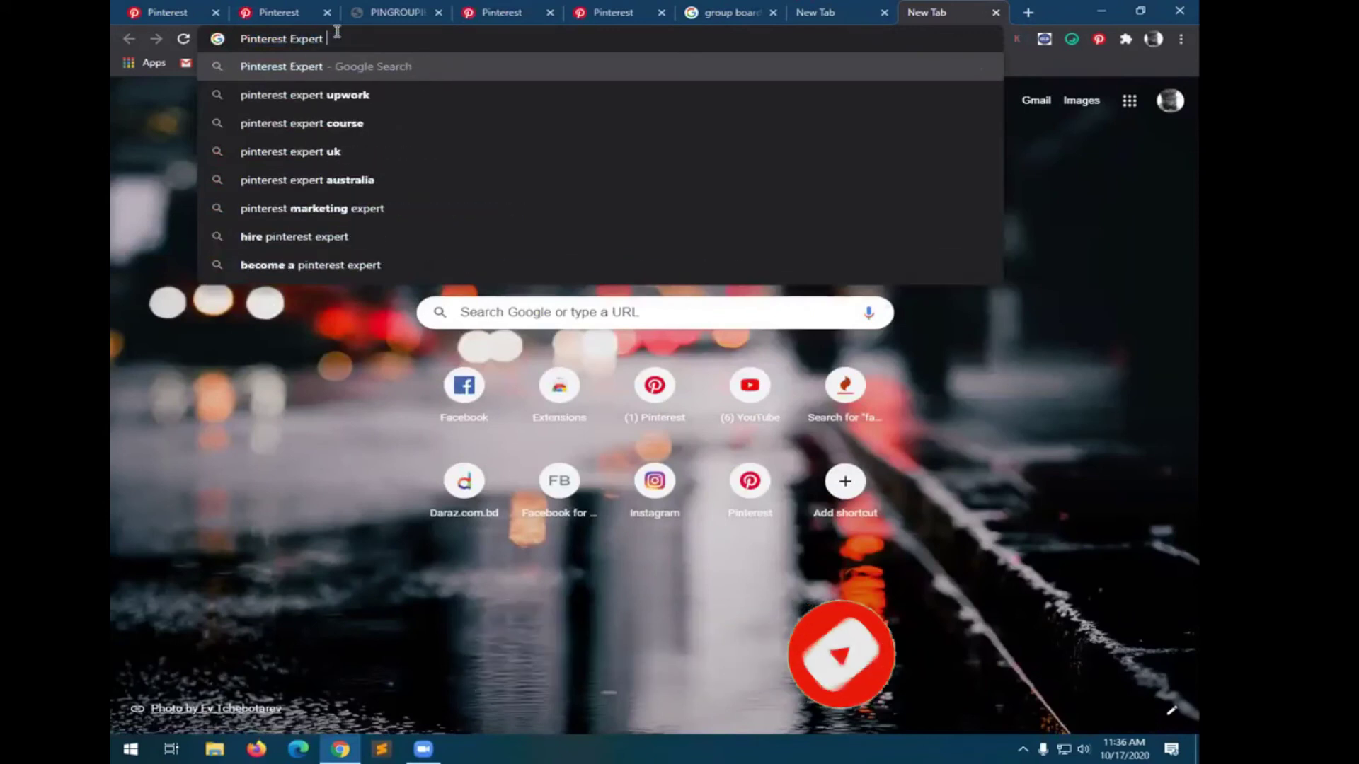
{"action": "type", "text": "on UpWork"}
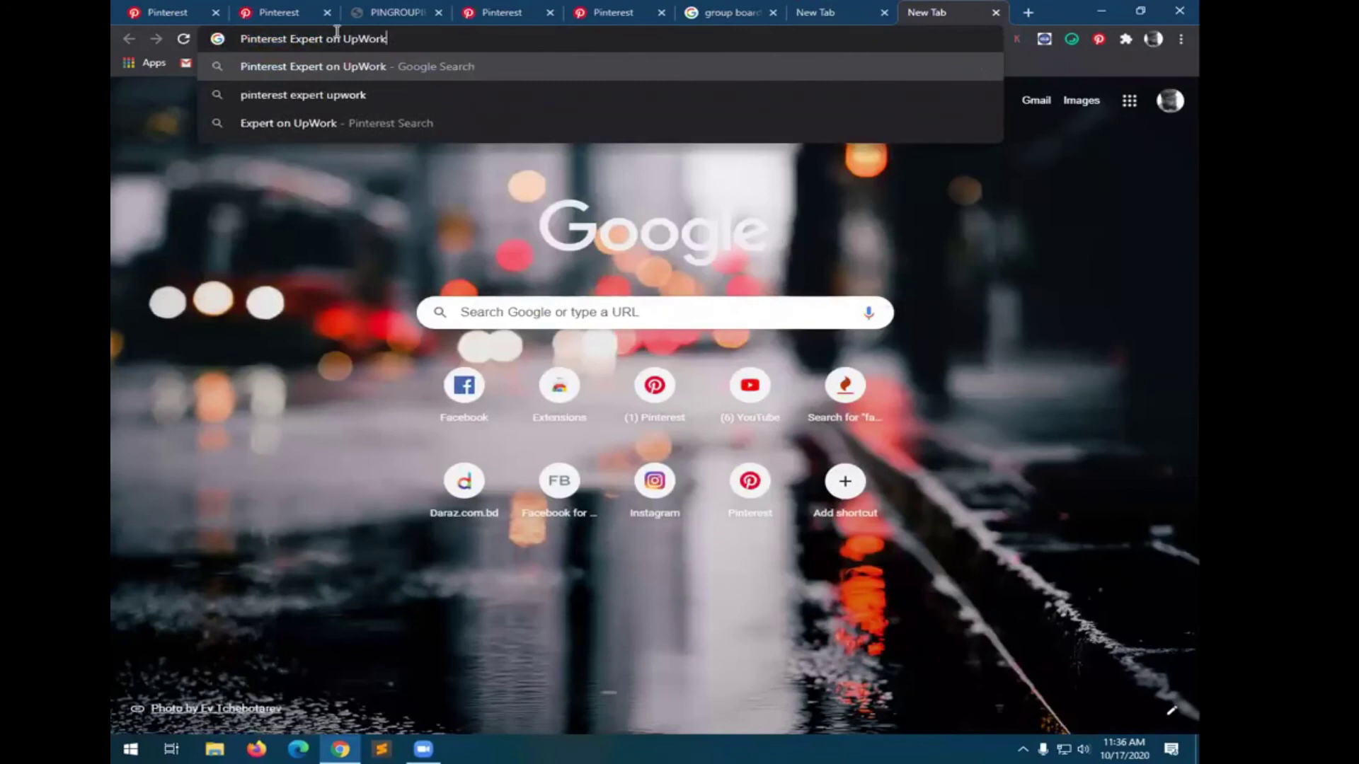
{"action": "key", "text": "Return"}
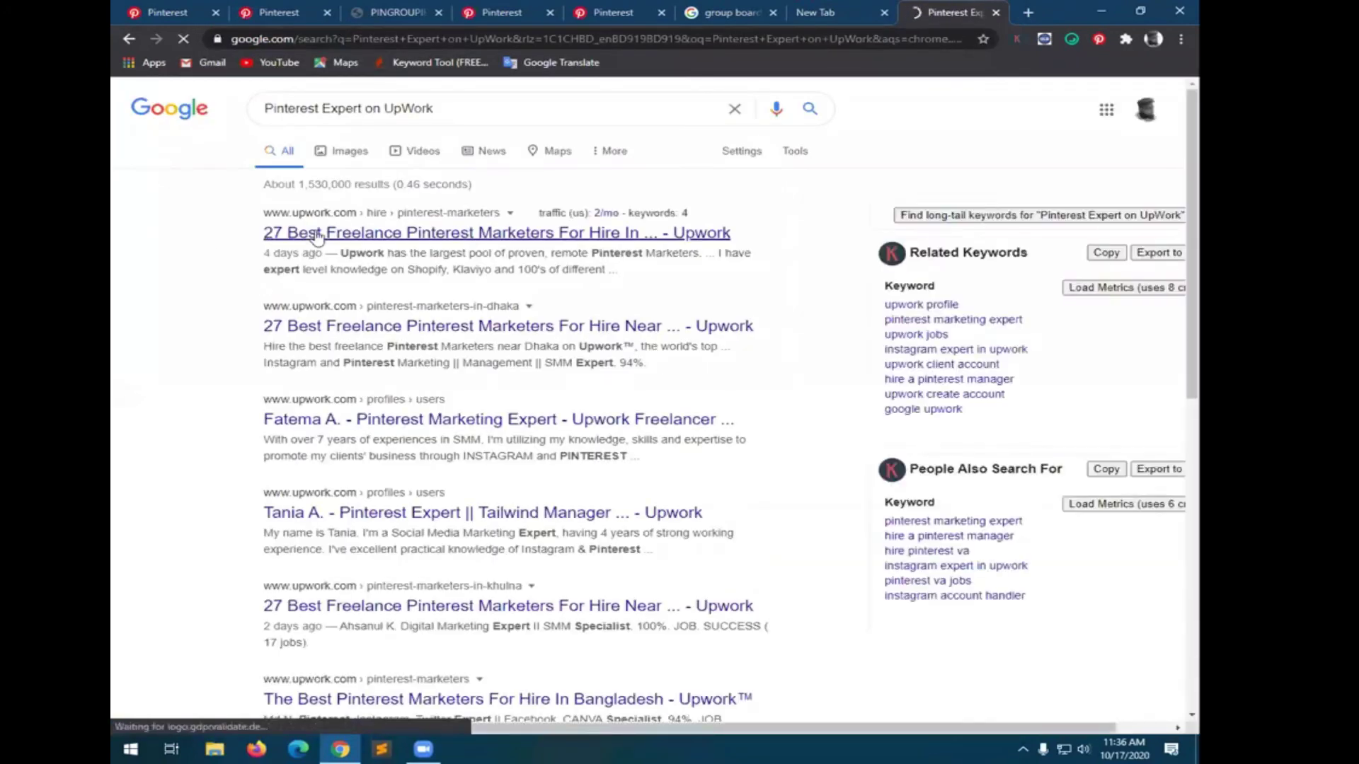
- Open Upwork's "27 Best Freelance Pinterest Marketers For Hire" result and examine the freelancers' hourly rates, ratings, job counts and skills
{"action": "left_click", "coordinate": [317, 234]}
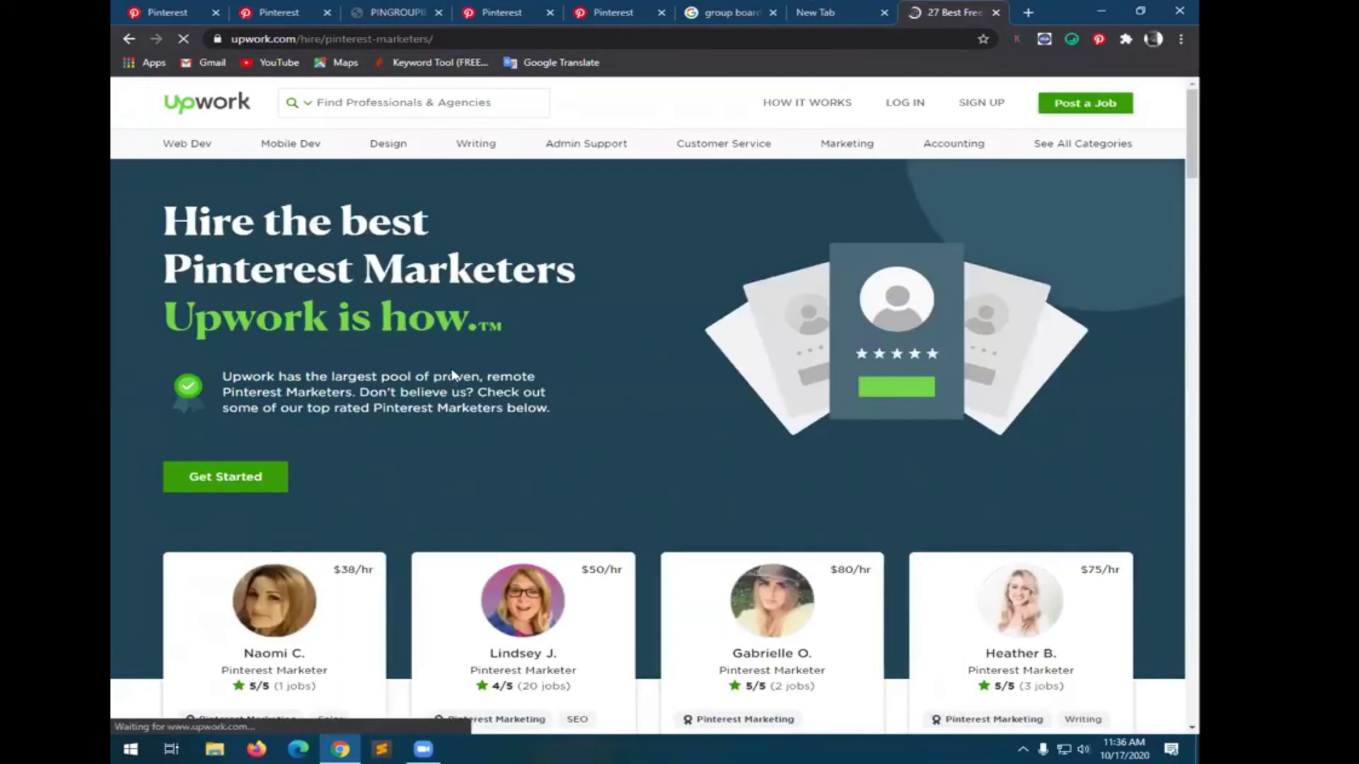
{"action": "scroll", "coordinate": [438, 386], "scroll_direction": "down", "scroll_amount": 1}
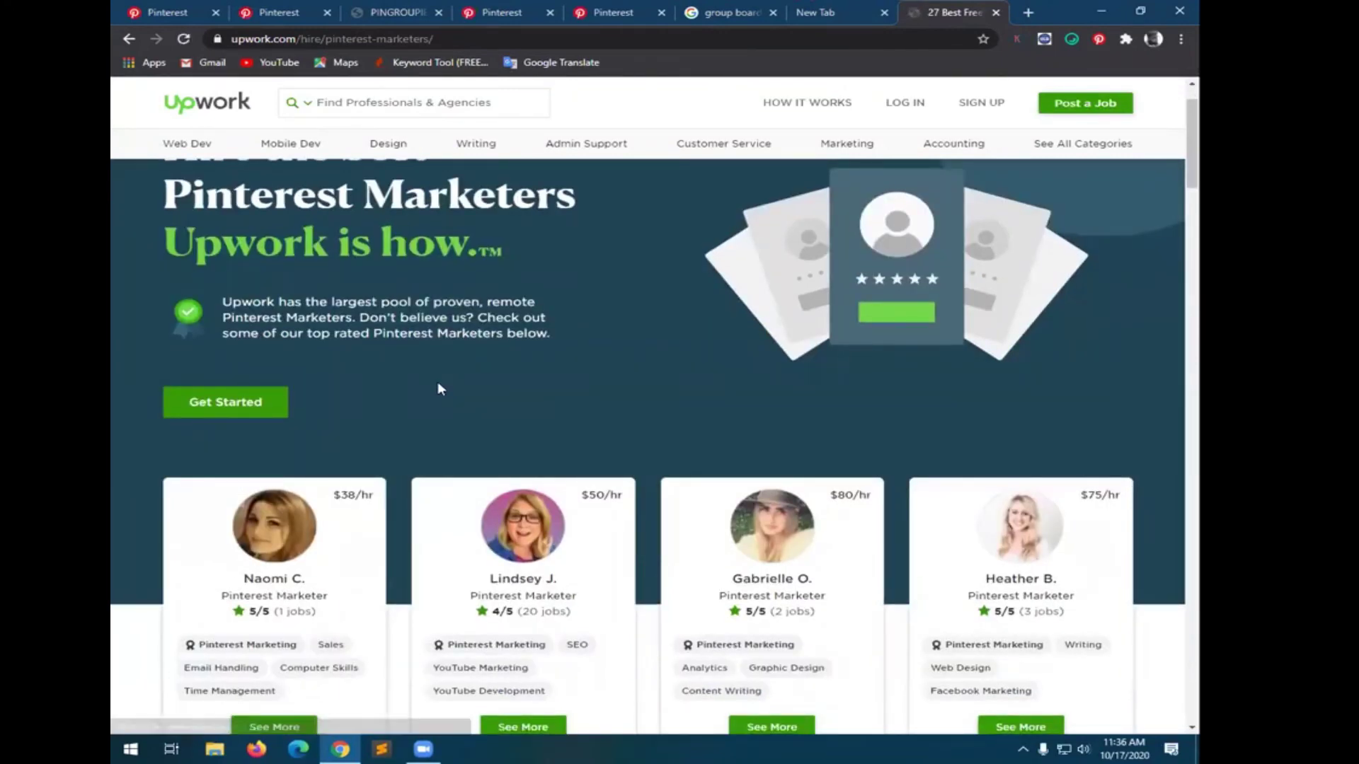
{"action": "scroll", "coordinate": [438, 383], "scroll_direction": "down", "scroll_amount": 1}
{"action": "scroll", "coordinate": [439, 410], "scroll_direction": "down", "scroll_amount": 3}
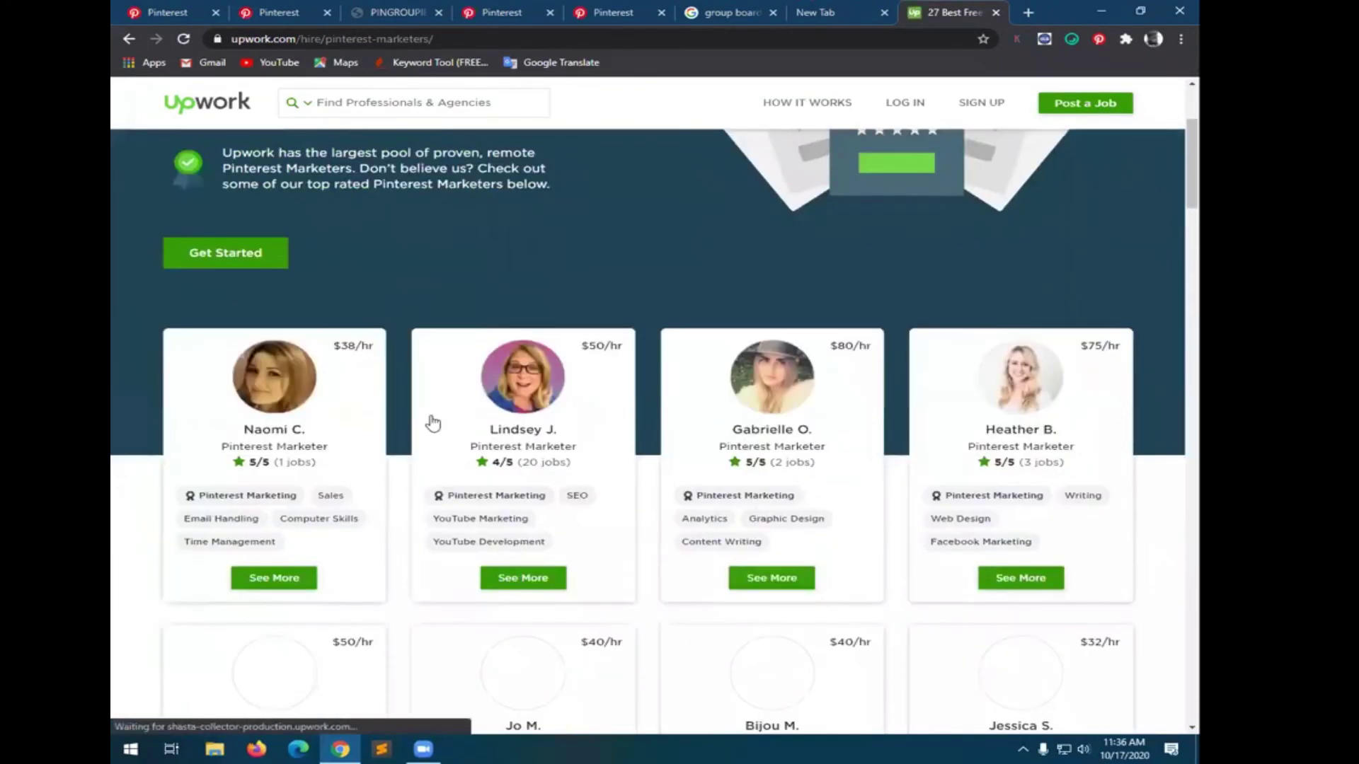
{"action": "scroll", "coordinate": [435, 431], "scroll_direction": "down", "scroll_amount": 1}
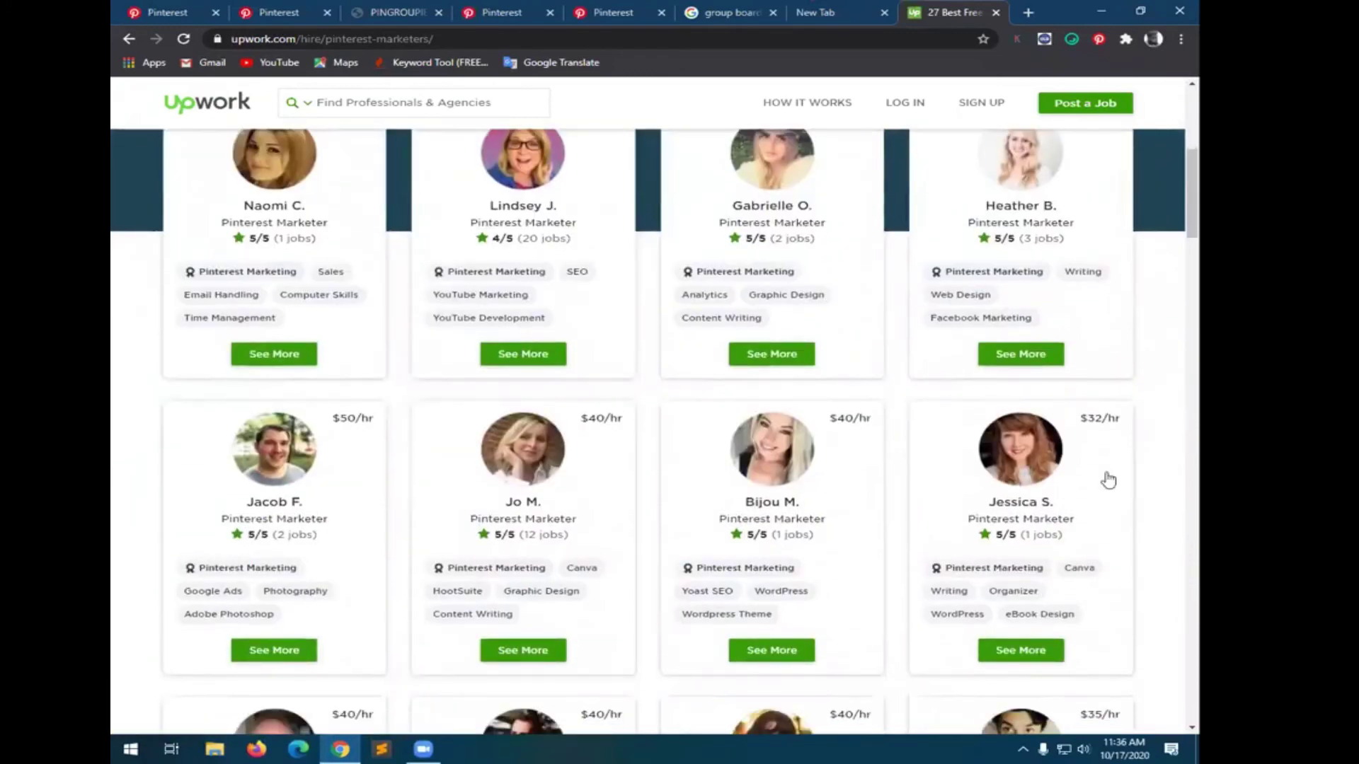
{"action": "scroll", "coordinate": [1058, 540], "scroll_direction": "down", "scroll_amount": 1}
{"action": "scroll", "coordinate": [1033, 562], "scroll_direction": "down", "scroll_amount": 3}
{"action": "scroll", "coordinate": [1034, 563], "scroll_direction": "down", "scroll_amount": 3}
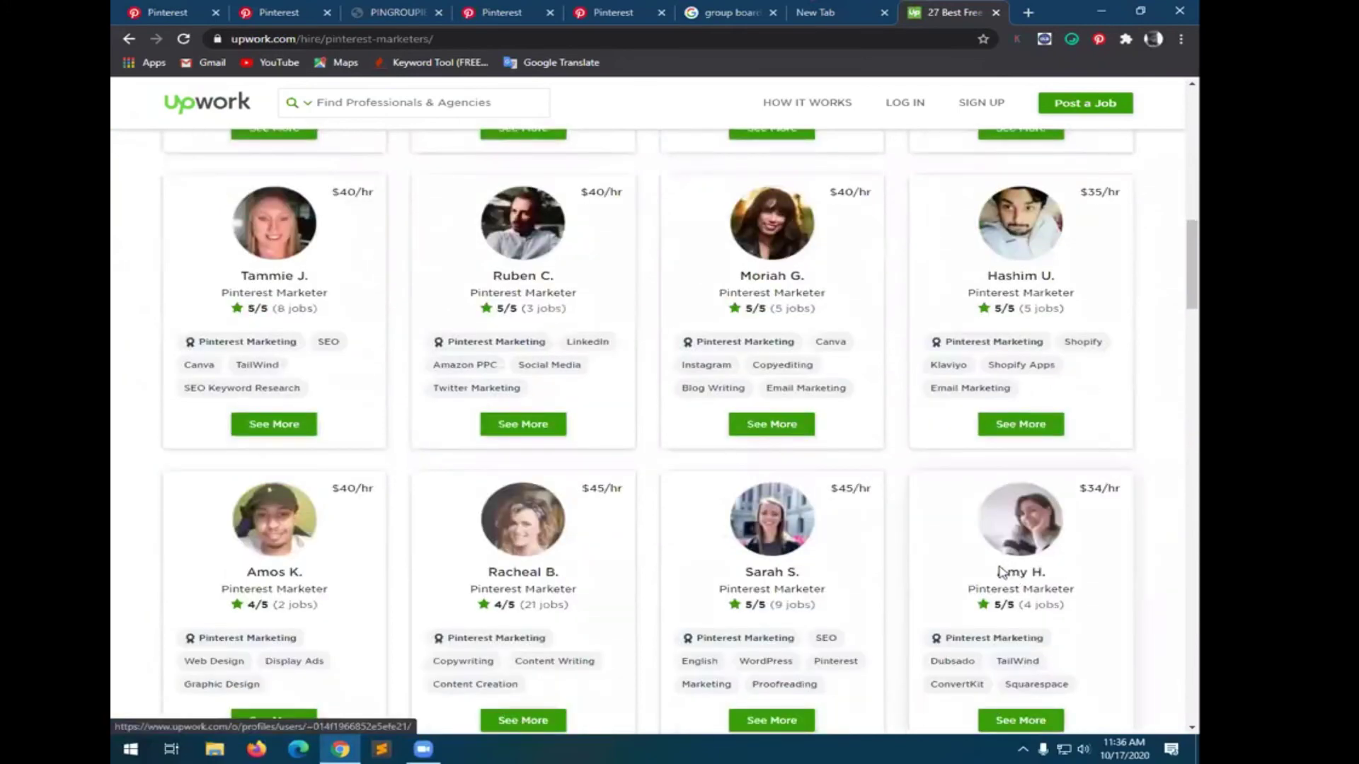
{"action": "scroll", "coordinate": [999, 570], "scroll_direction": "down", "scroll_amount": 1}
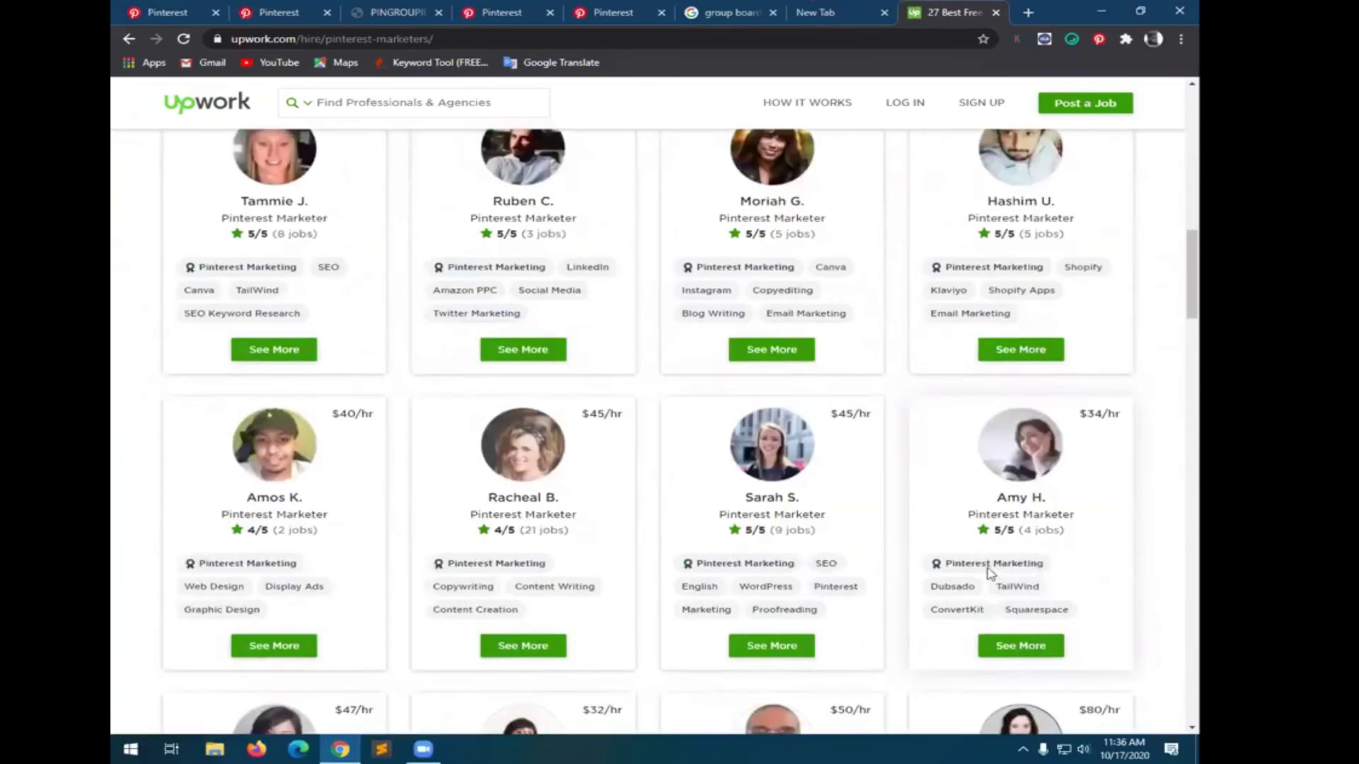
{"action": "scroll", "coordinate": [349, 492], "scroll_direction": "down", "scroll_amount": 5}
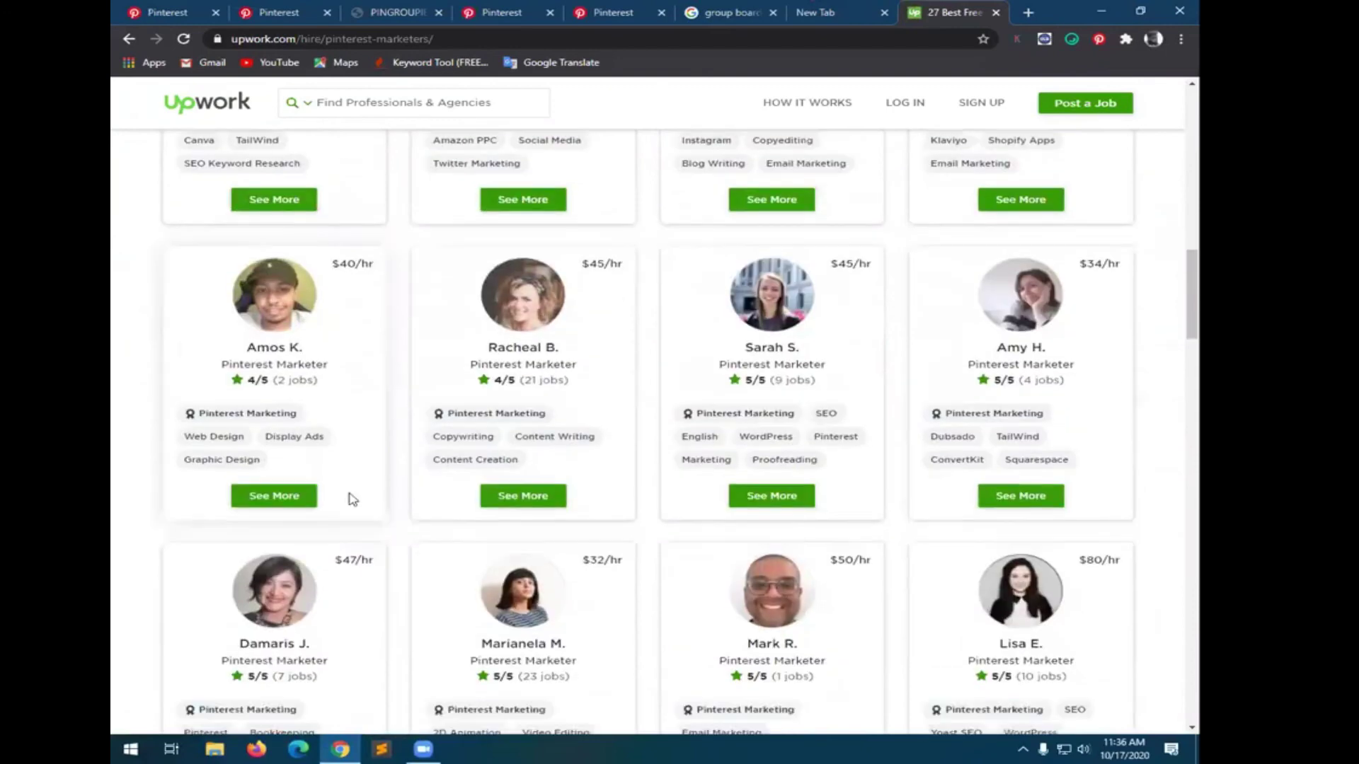
{"action": "scroll", "coordinate": [361, 504], "scroll_direction": "down", "scroll_amount": 3}
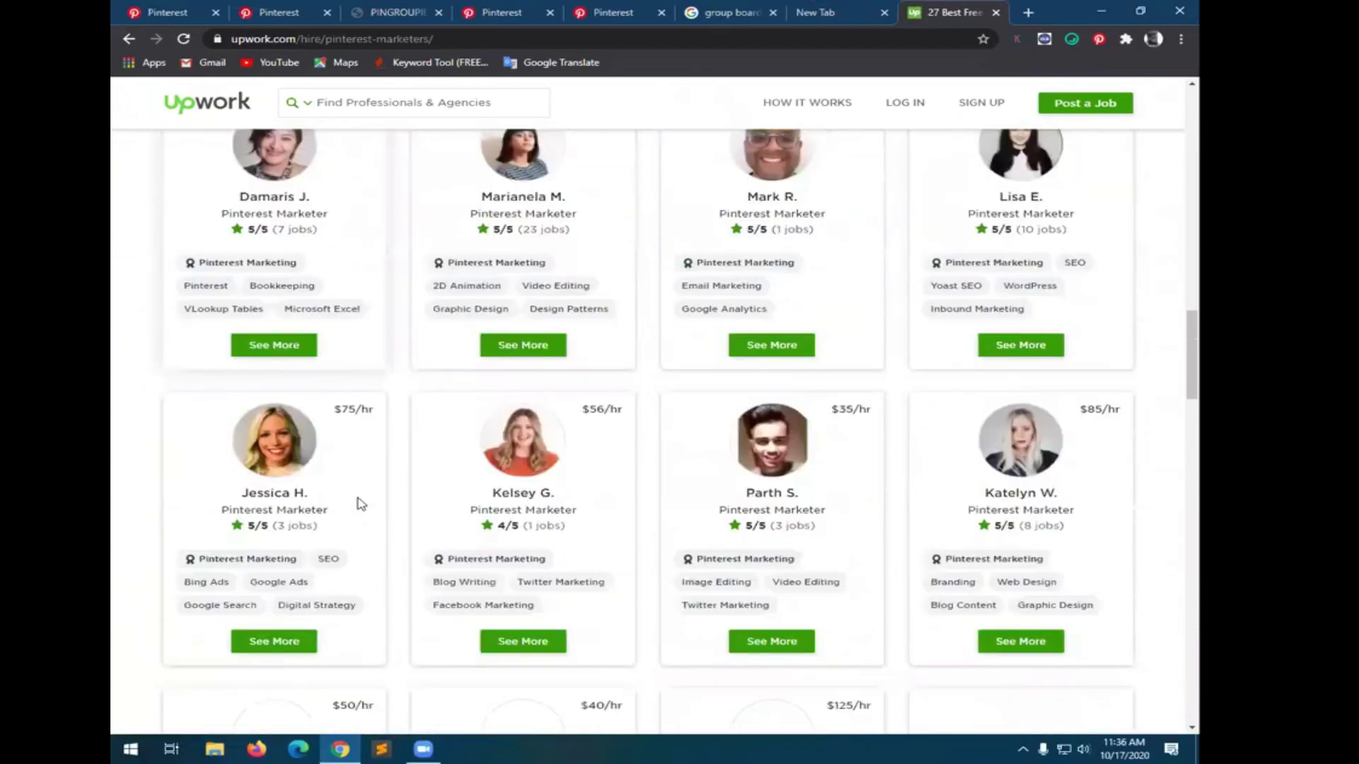
{"action": "scroll", "coordinate": [361, 504], "scroll_direction": "down", "scroll_amount": 2}
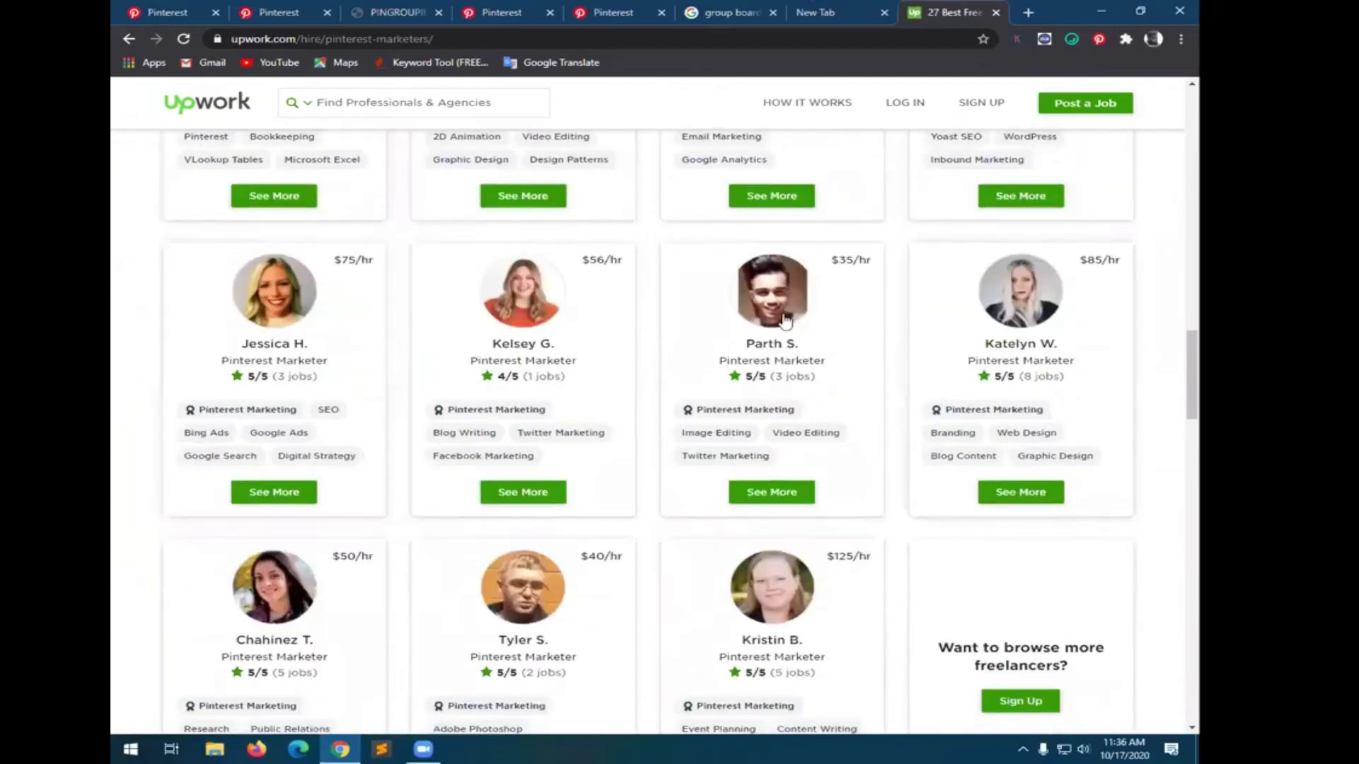
{"action": "scroll", "coordinate": [495, 570], "scroll_direction": "down", "scroll_amount": 2}
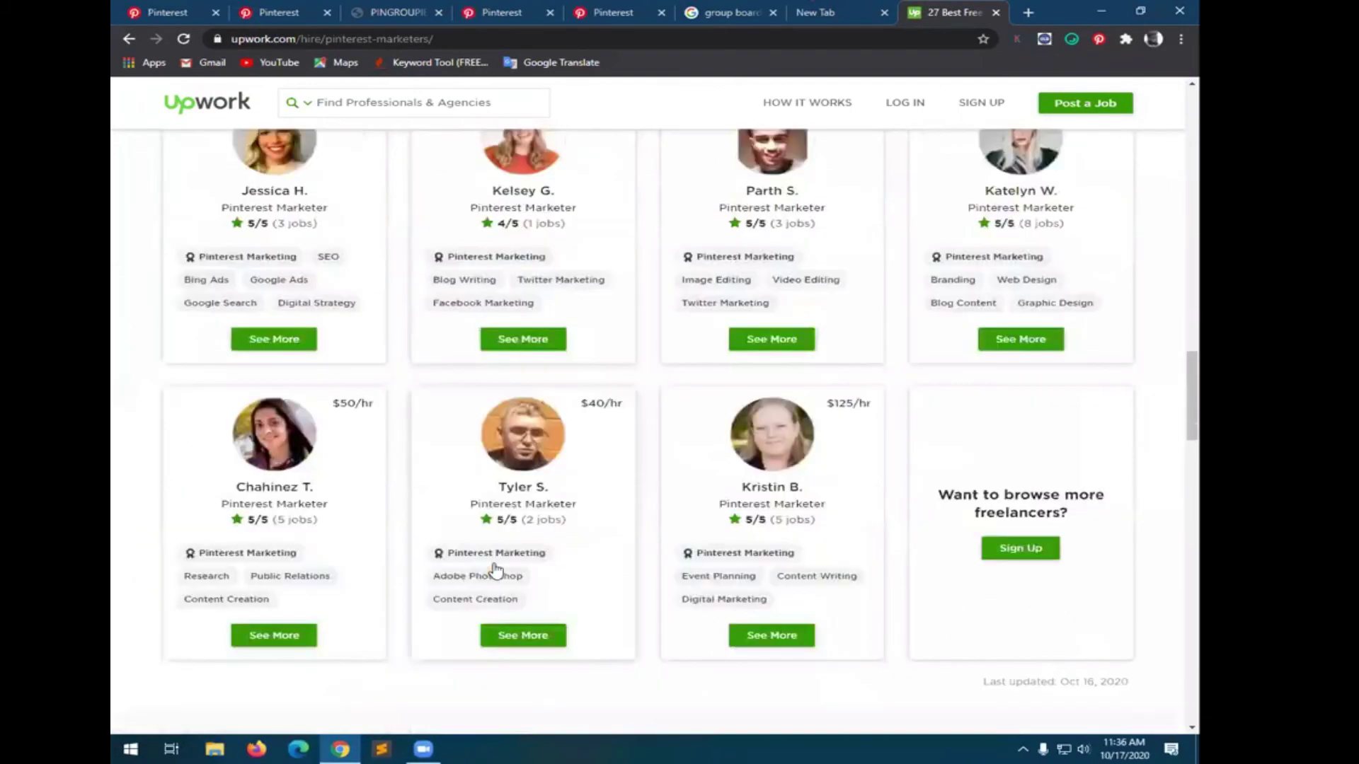
{"action": "scroll", "coordinate": [496, 570], "scroll_direction": "down", "scroll_amount": 1}
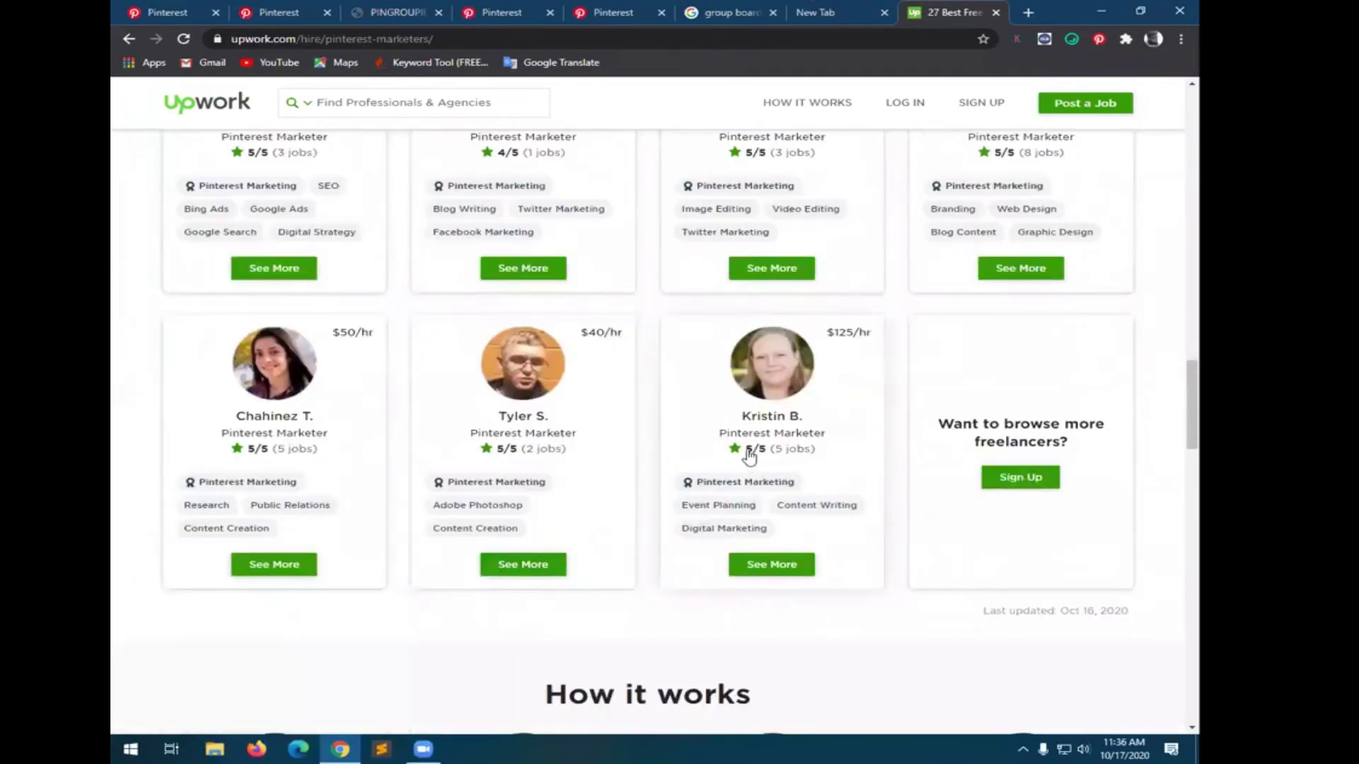
{"action": "scroll", "coordinate": [547, 389], "scroll_direction": "up", "scroll_amount": 1}
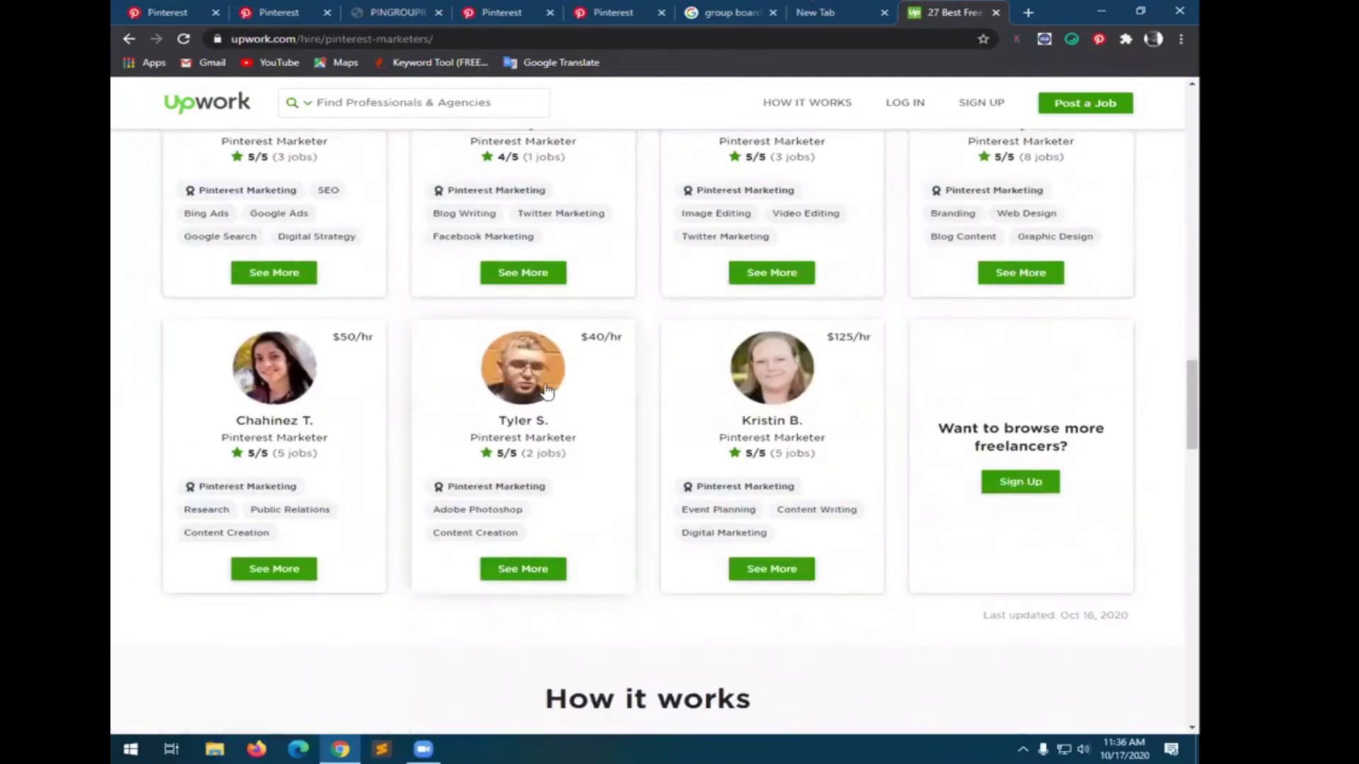
{"action": "scroll", "coordinate": [547, 390], "scroll_direction": "up", "scroll_amount": 1}
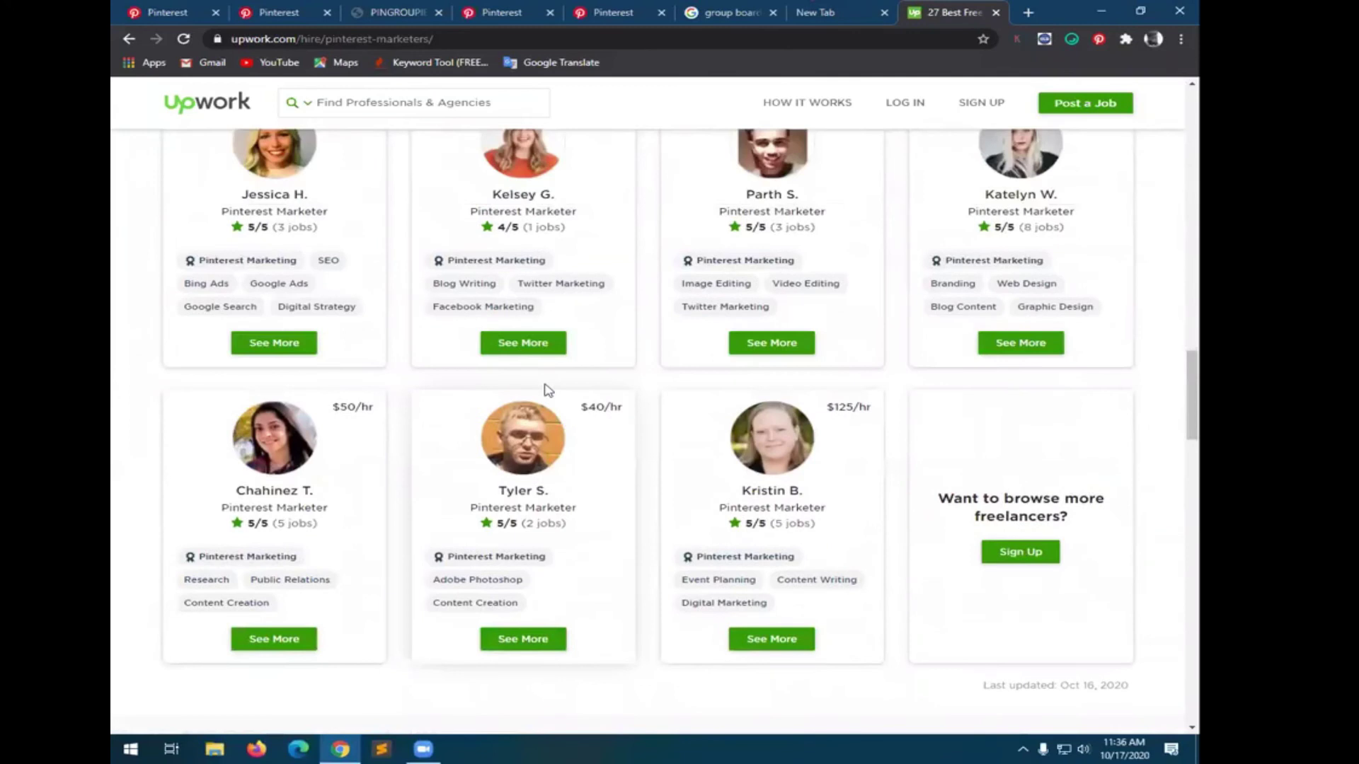
- Open the $40/hr Pinterest marketer's card, dismiss the sign-up prompt and search Upwork for "Pinterest Expert"
{"action": "left_click", "coordinate": [530, 440]}
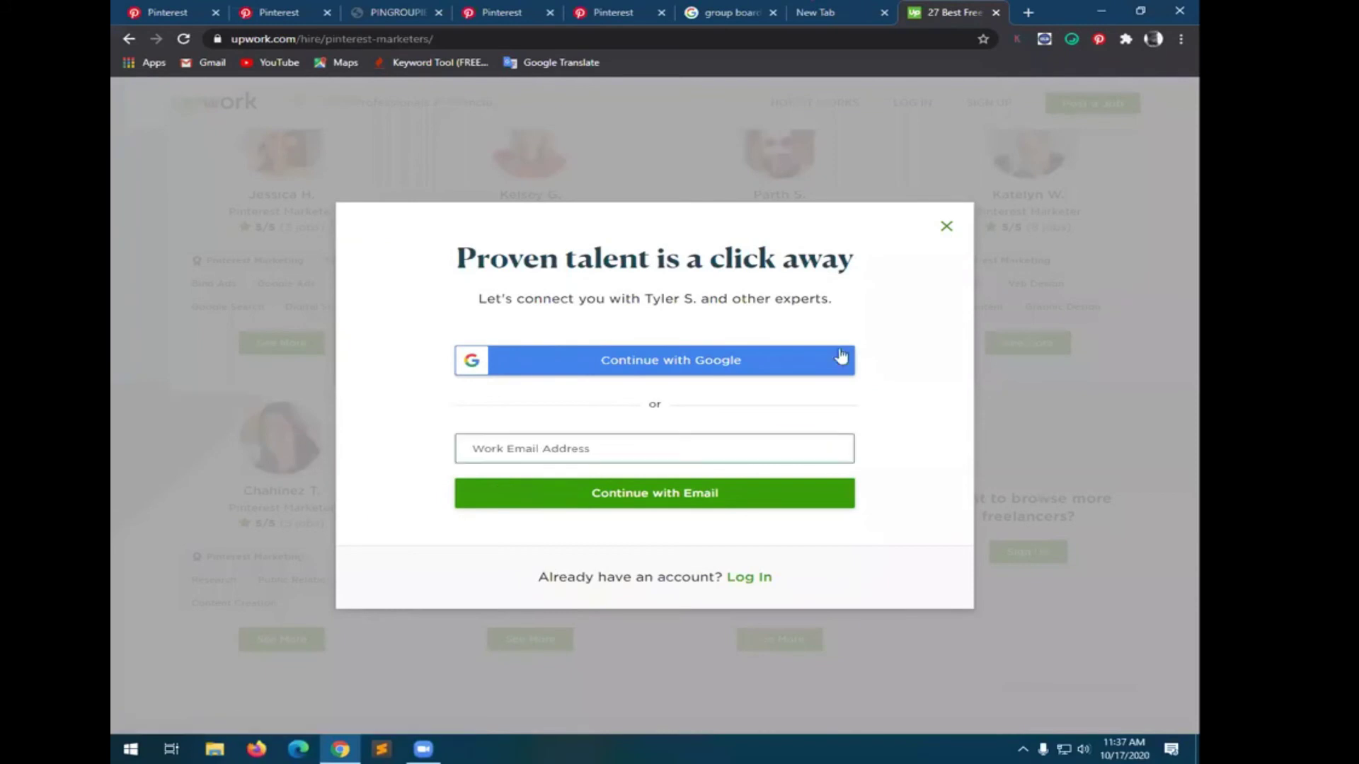
{"action": "left_click", "coordinate": [946, 232]}
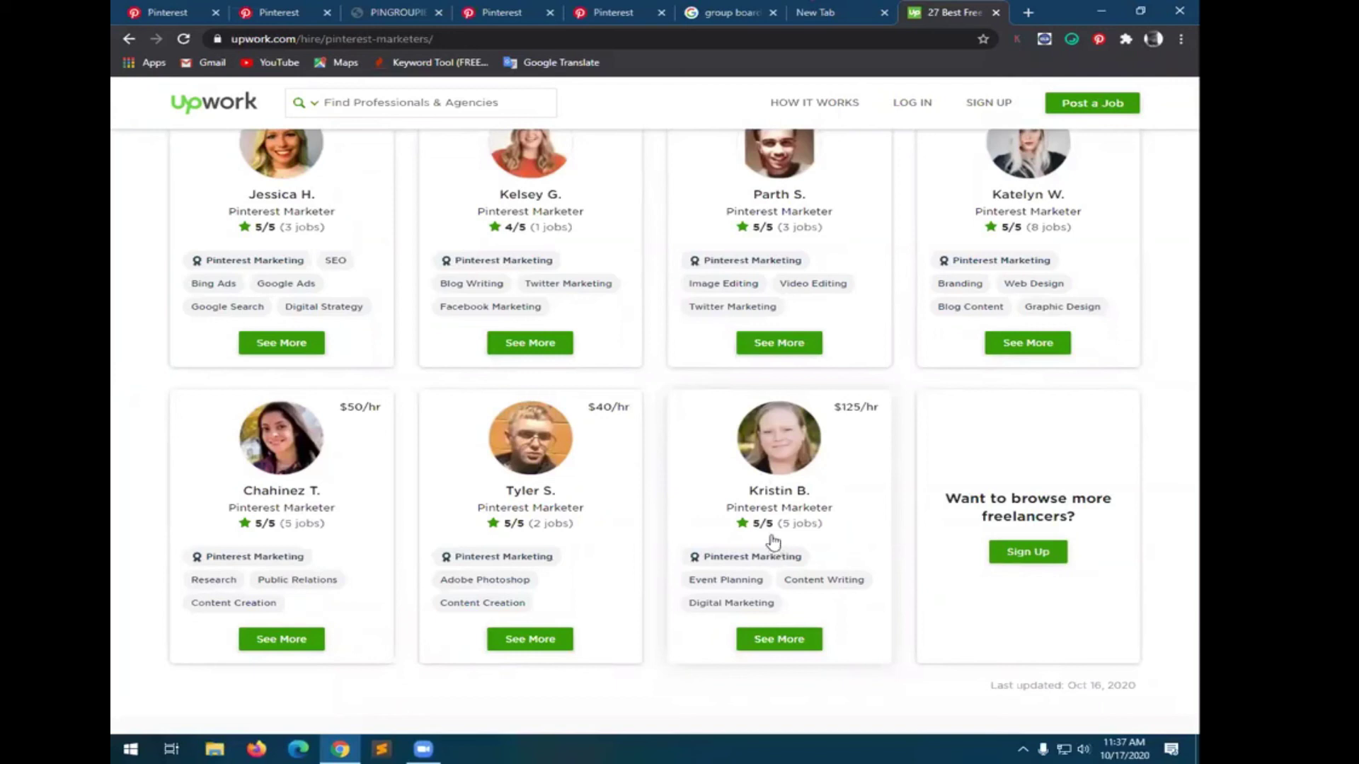
{"action": "left_click", "coordinate": [324, 106]}
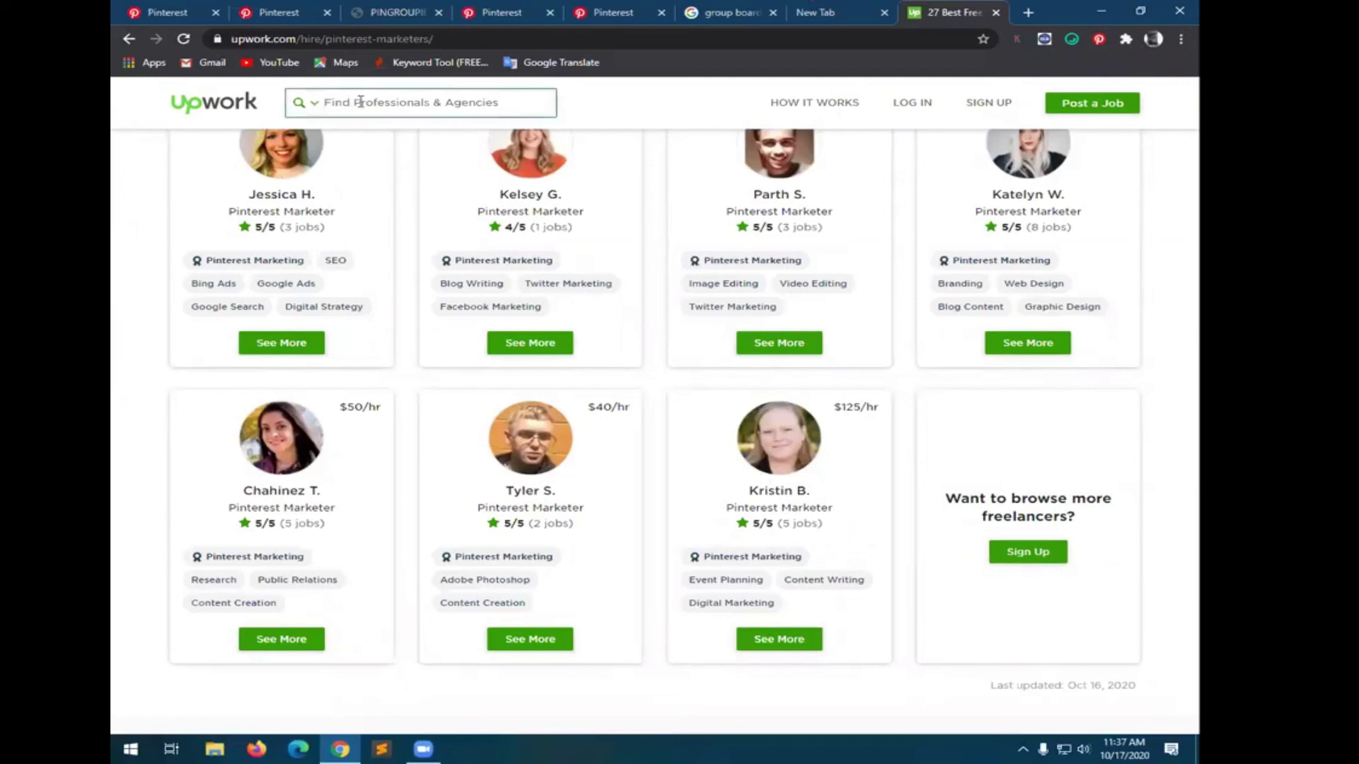
{"action": "type", "text": "Pinterest Expert"}
{"action": "key", "text": "Return"}
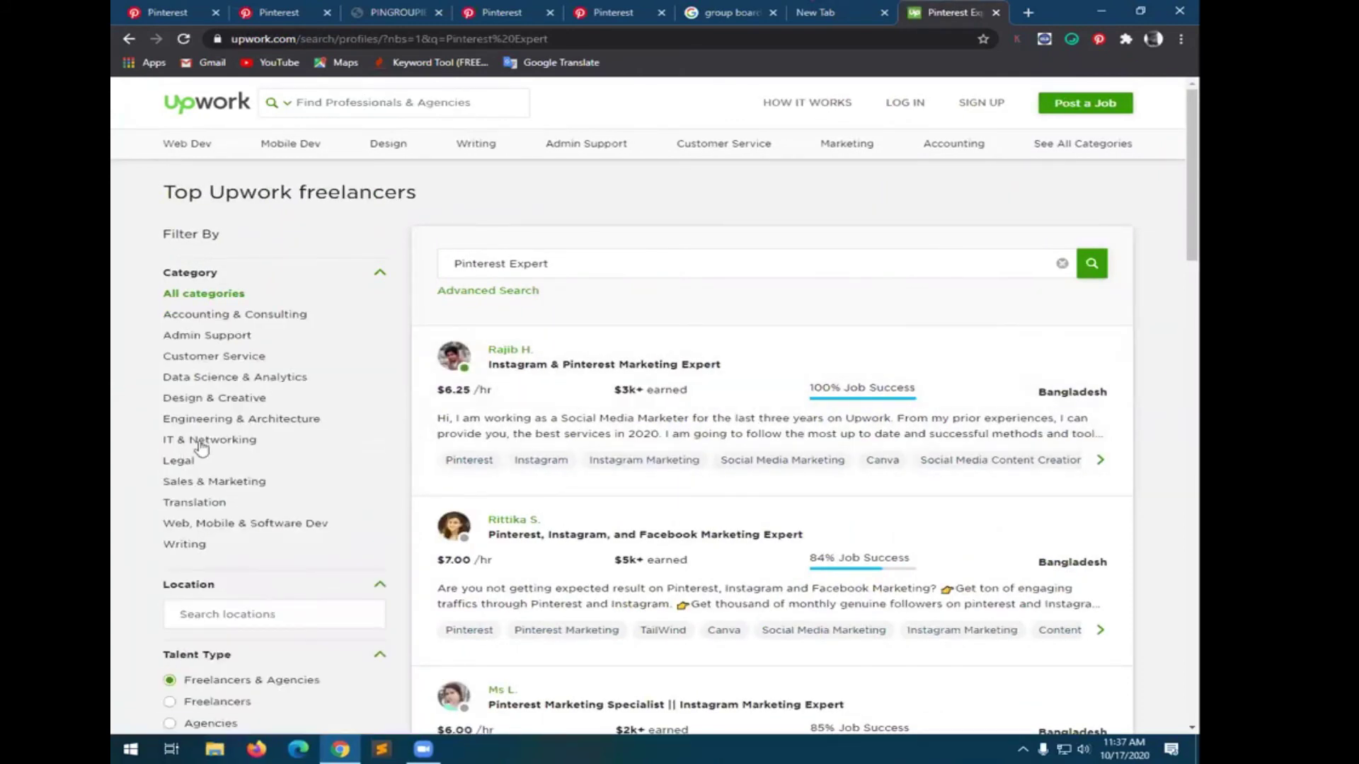
- Filter the "Pinterest Expert" results by the Freelancers talent type and enter "Bangladesh" in the location search
{"action": "scroll", "coordinate": [382, 496], "scroll_direction": "down", "scroll_amount": 4}
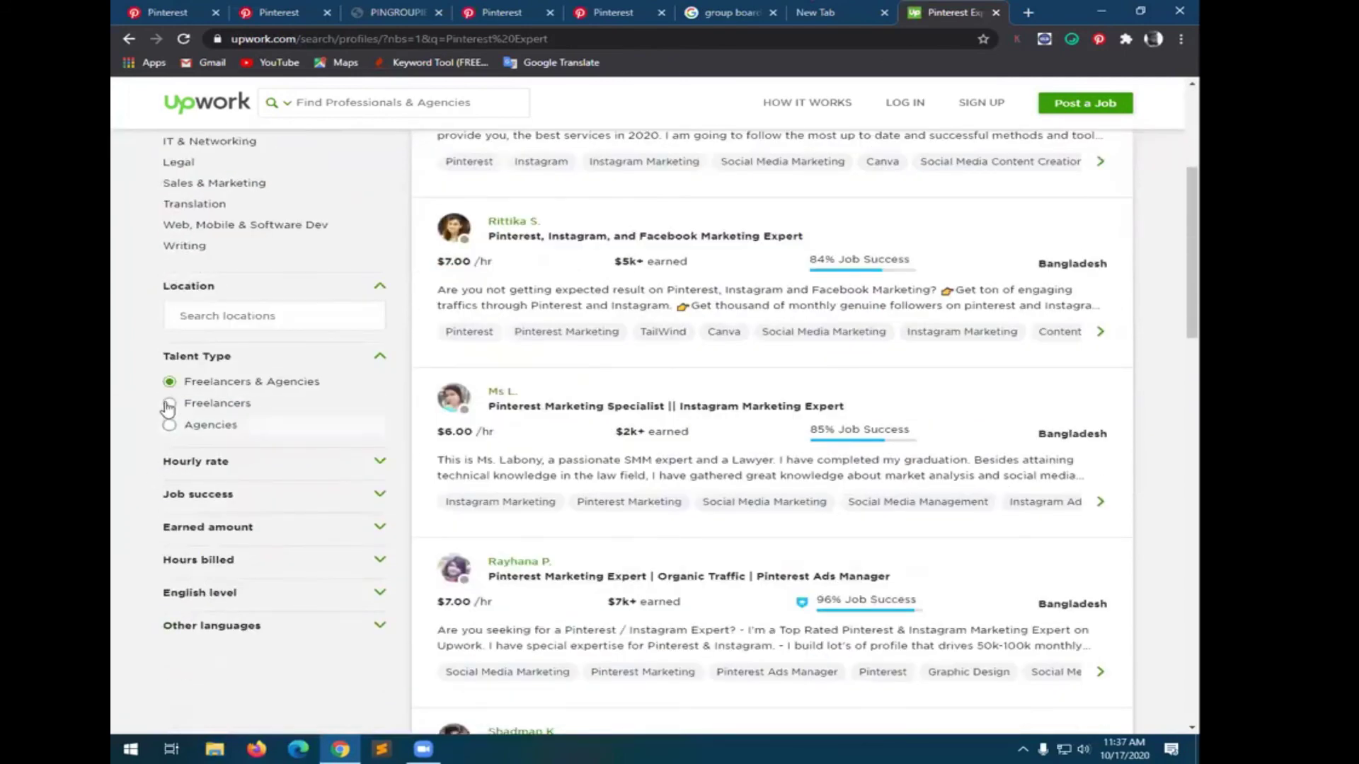
{"action": "left_click", "coordinate": [168, 403]}
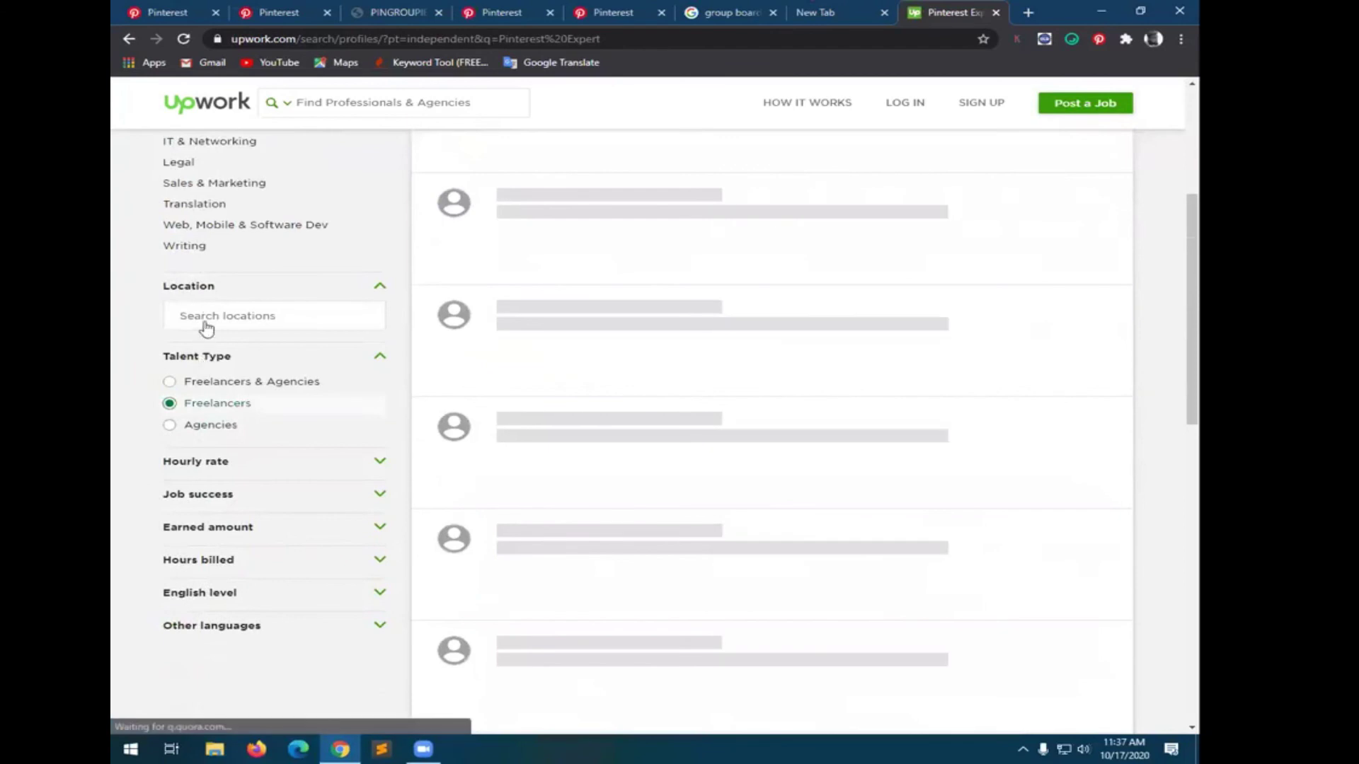
{"action": "left_click", "coordinate": [205, 318]}
{"action": "type", "text": "Bangladesh"}
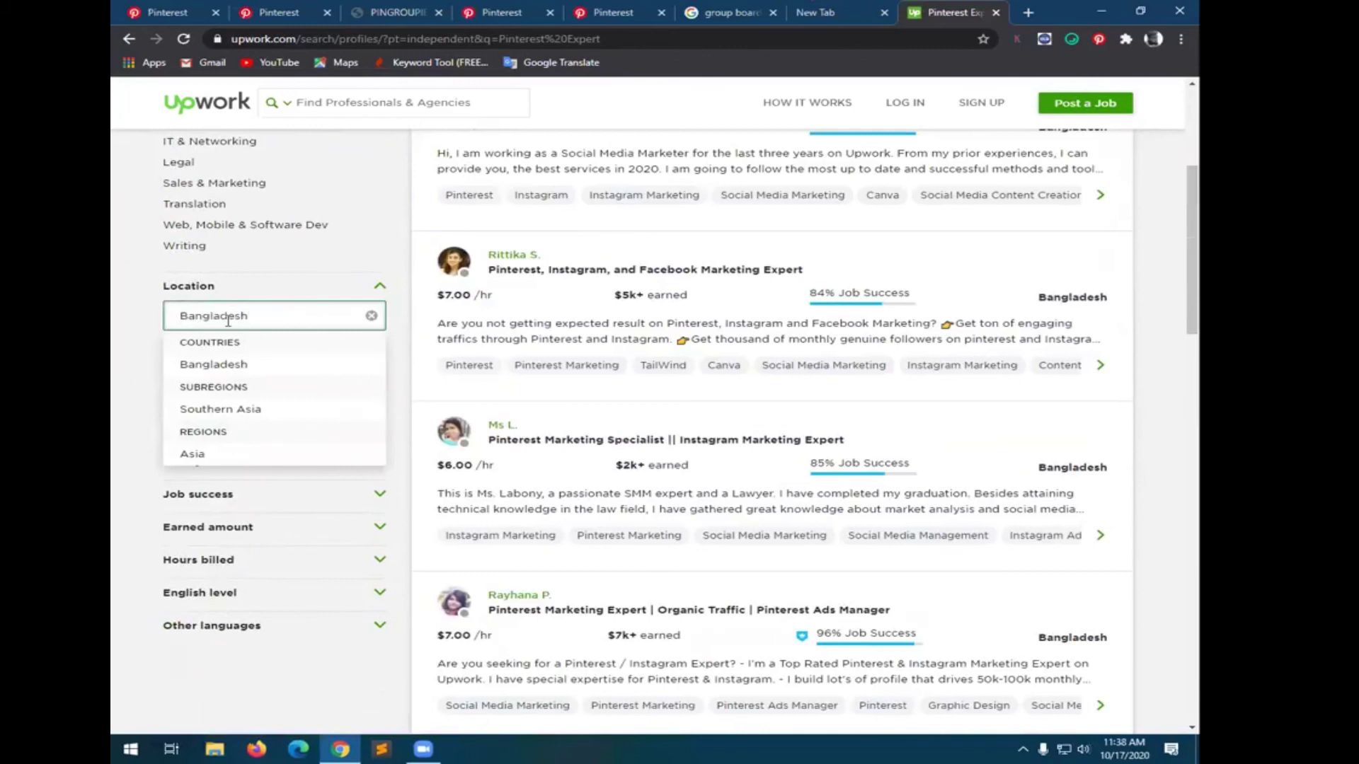
- View the profile of the $15.00/hr "Pinterest Marketing Expert | Ads & Organic | Pinterest SEO | Instagram" freelancer and return to the list
{"action": "scroll", "coordinate": [609, 495], "scroll_direction": "down", "scroll_amount": 1}
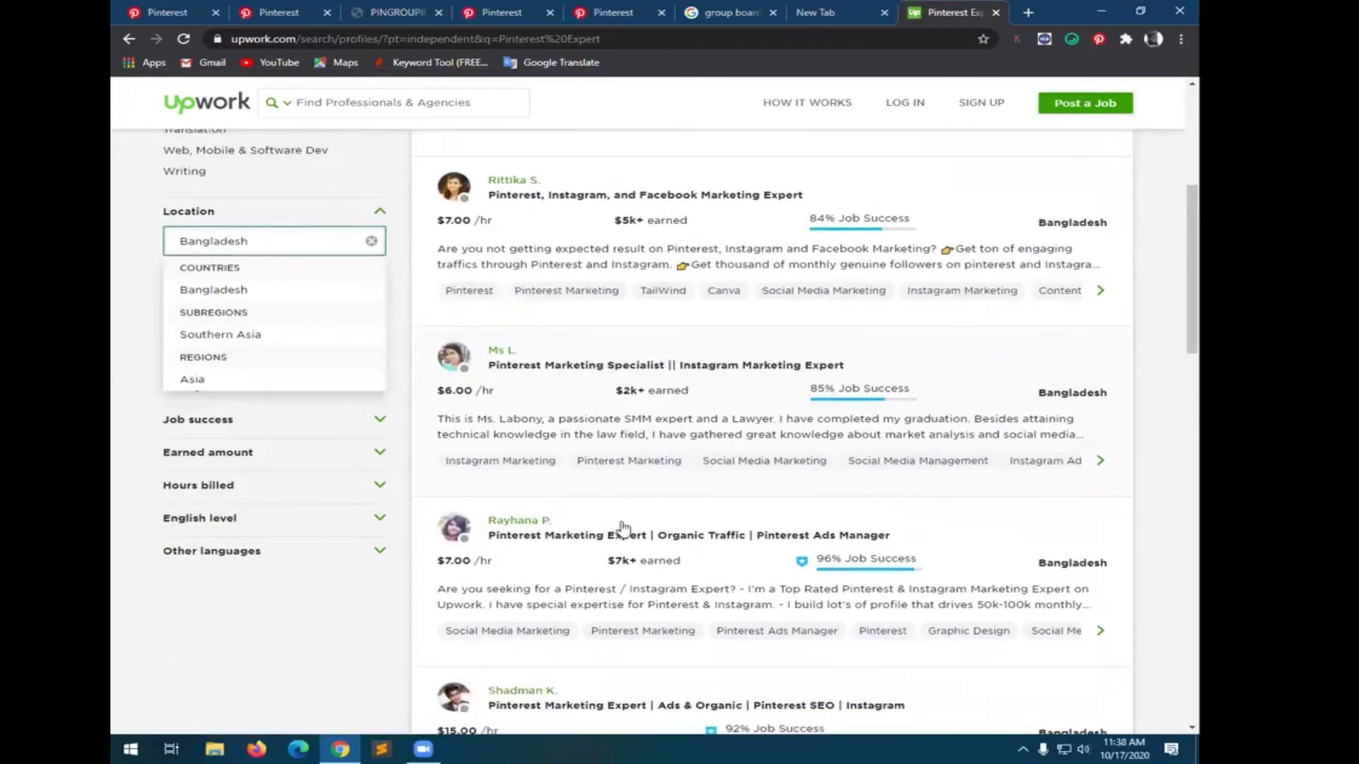
{"action": "scroll", "coordinate": [614, 532], "scroll_direction": "down", "scroll_amount": 2}
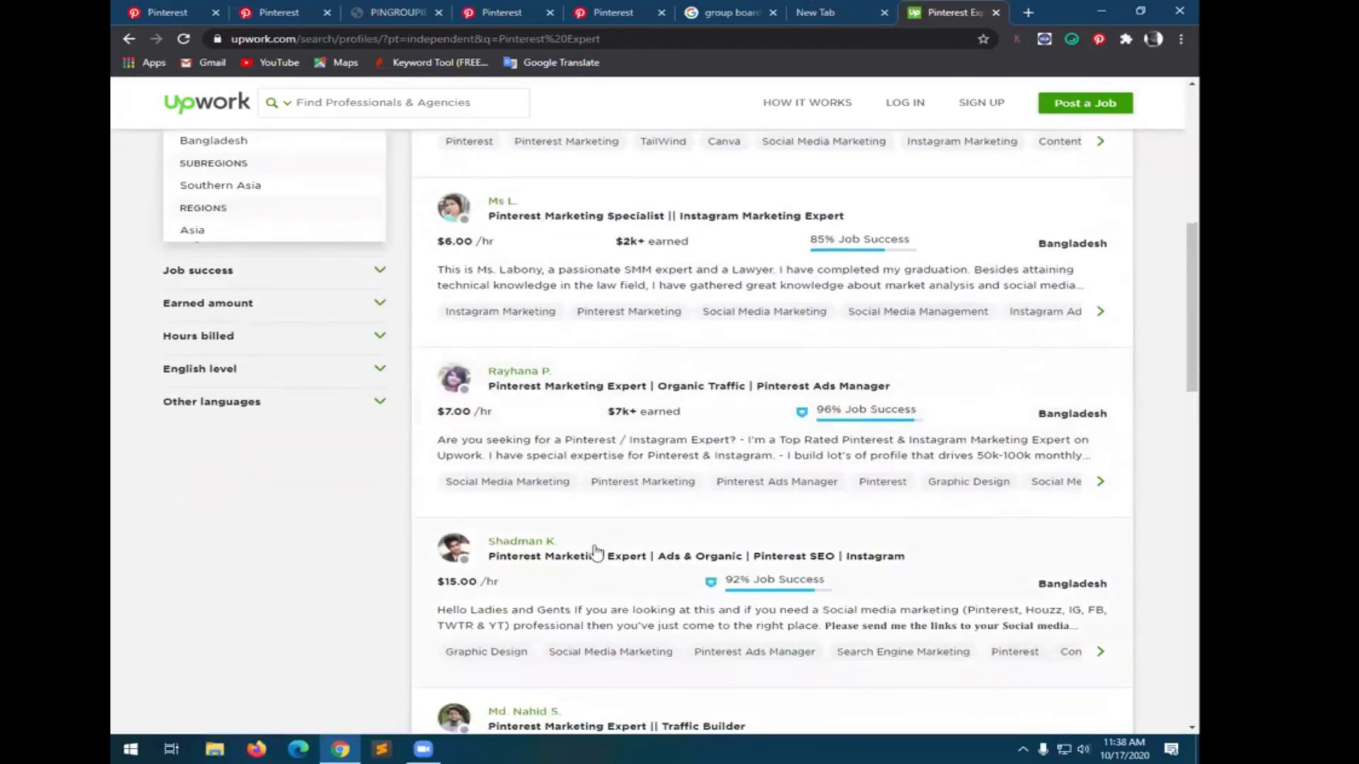
{"action": "left_click", "coordinate": [501, 542]}
{"action": "middle_click", "coordinate": [511, 540]}
{"action": "scroll", "coordinate": [575, 555], "scroll_direction": "down", "scroll_amount": 1}
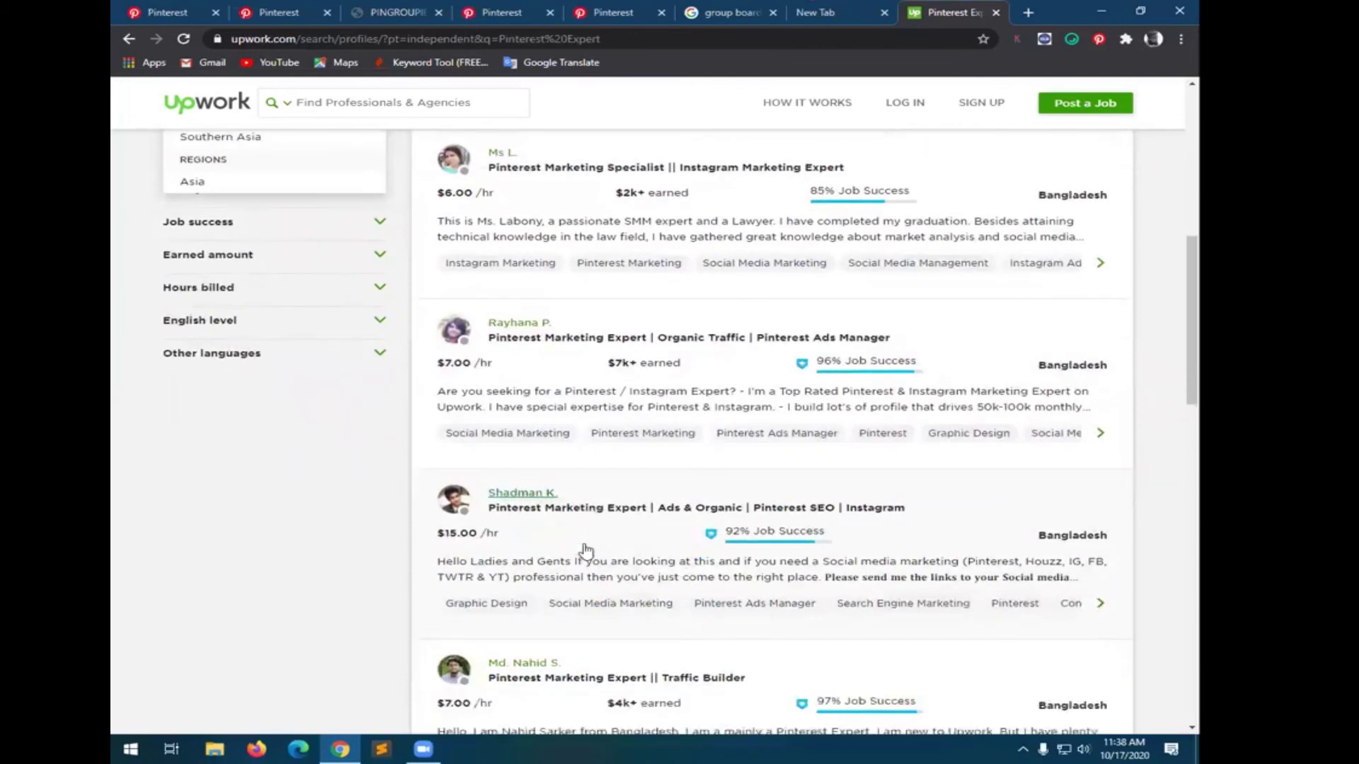
{"action": "scroll", "coordinate": [535, 527], "scroll_direction": "down", "scroll_amount": 1}
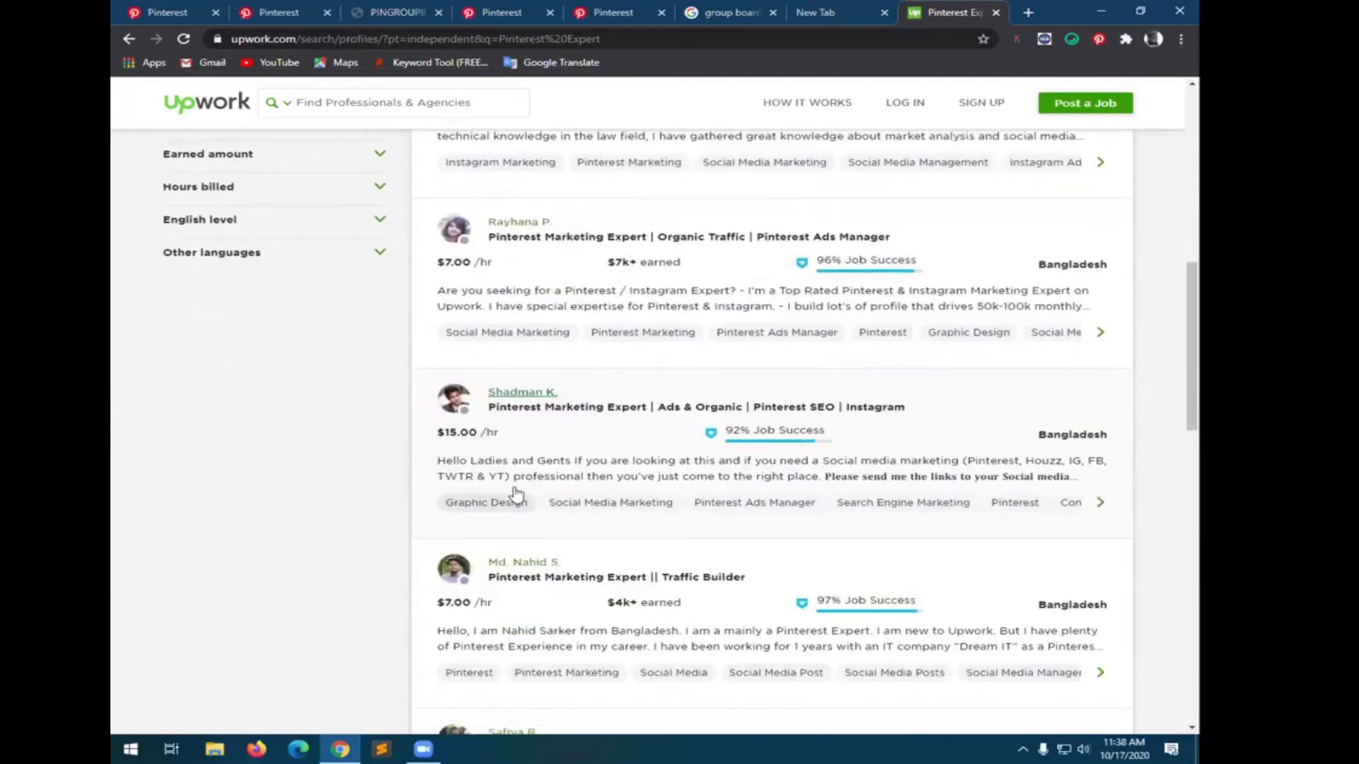
{"action": "middle_click", "coordinate": [504, 390]}
{"action": "right_click", "coordinate": [506, 394]}
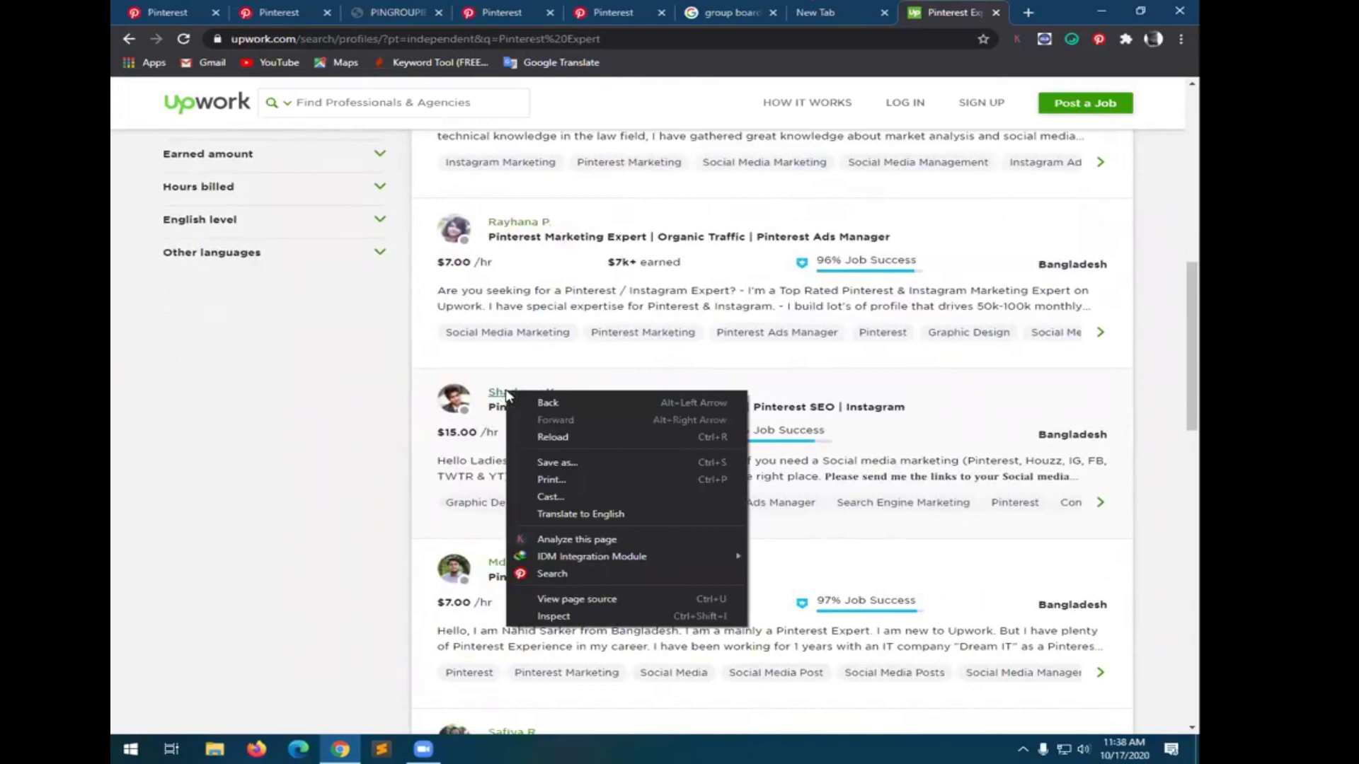
{"action": "left_click", "coordinate": [493, 397]}
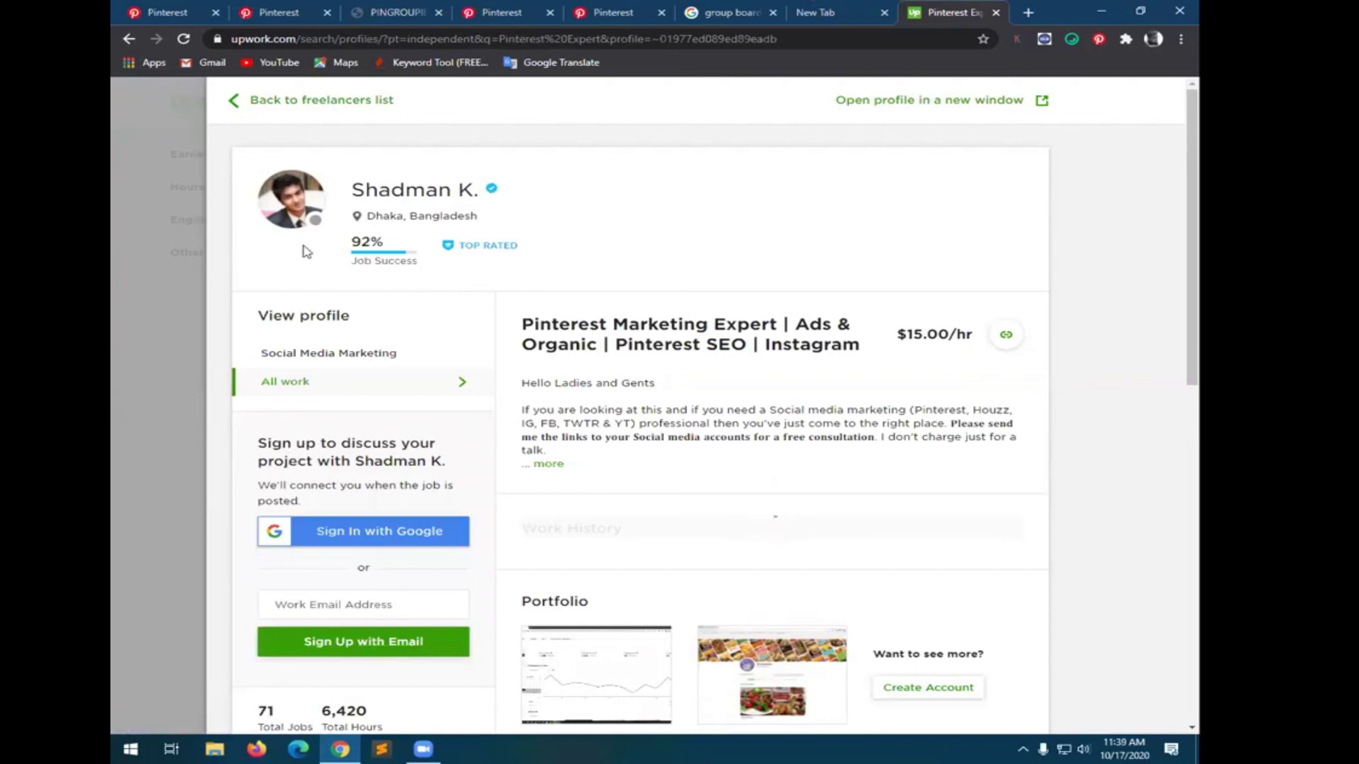
{"action": "left_click", "coordinate": [286, 102]}
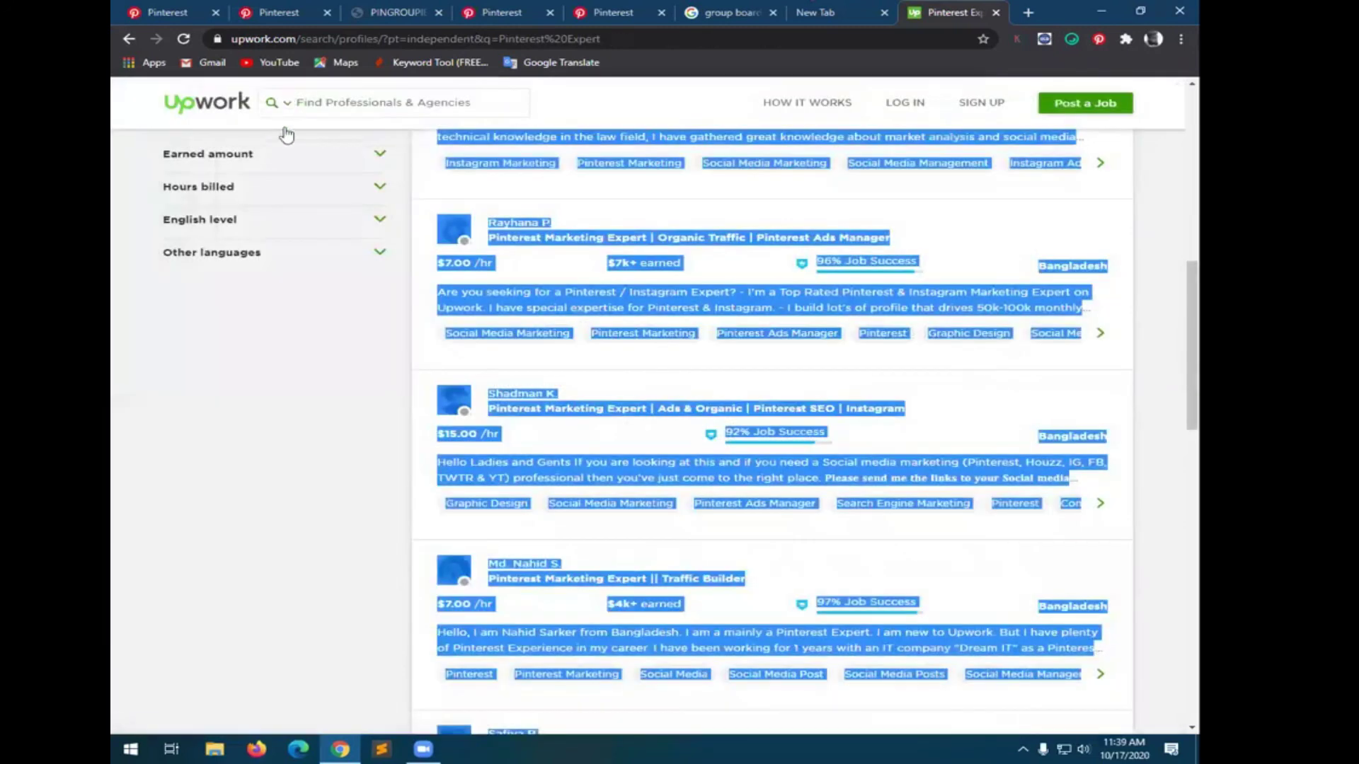
- View the "Pinterest Marketing Expert || Traffic Builder" freelancer's profile, rate and work history, and return to the list
{"action": "scroll", "coordinate": [687, 541], "scroll_direction": "down", "scroll_amount": 1}
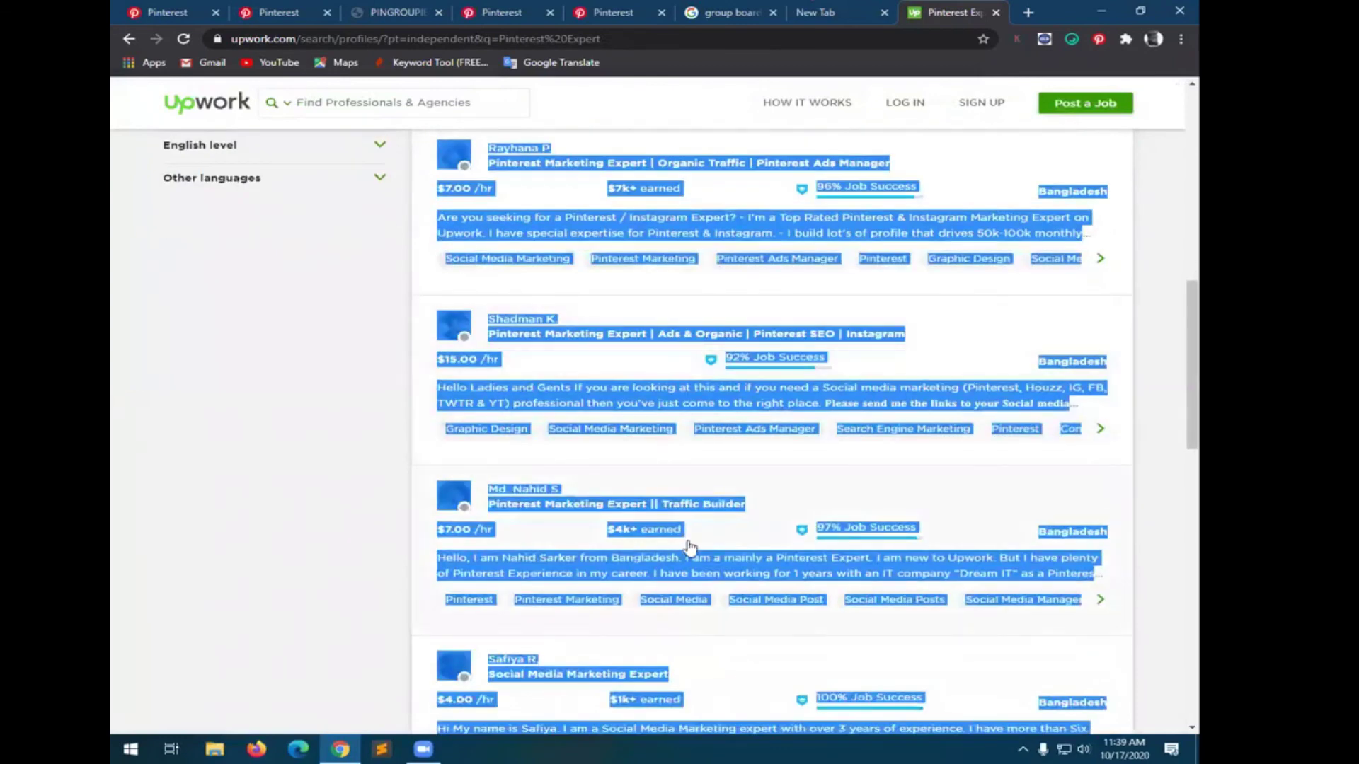
{"action": "left_click", "coordinate": [564, 578]}
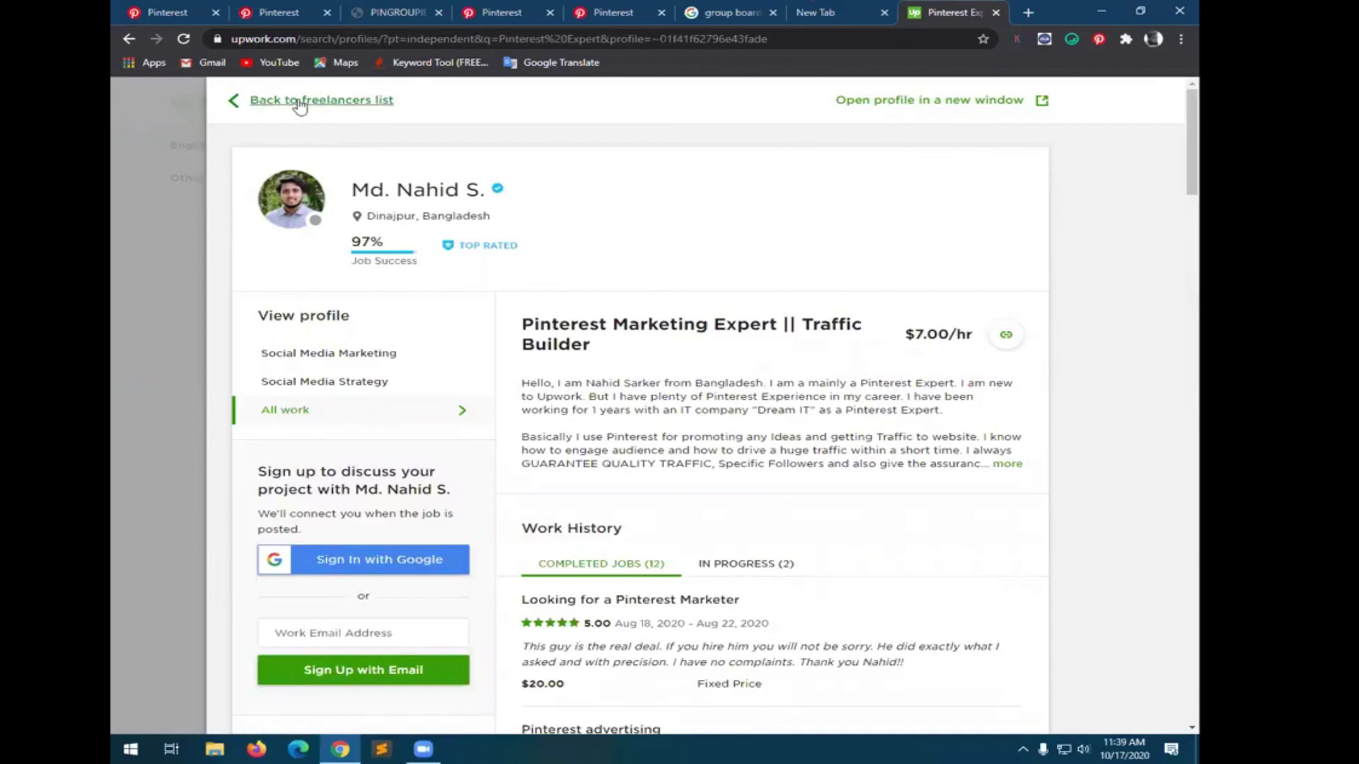
{"action": "left_click", "coordinate": [162, 266]}
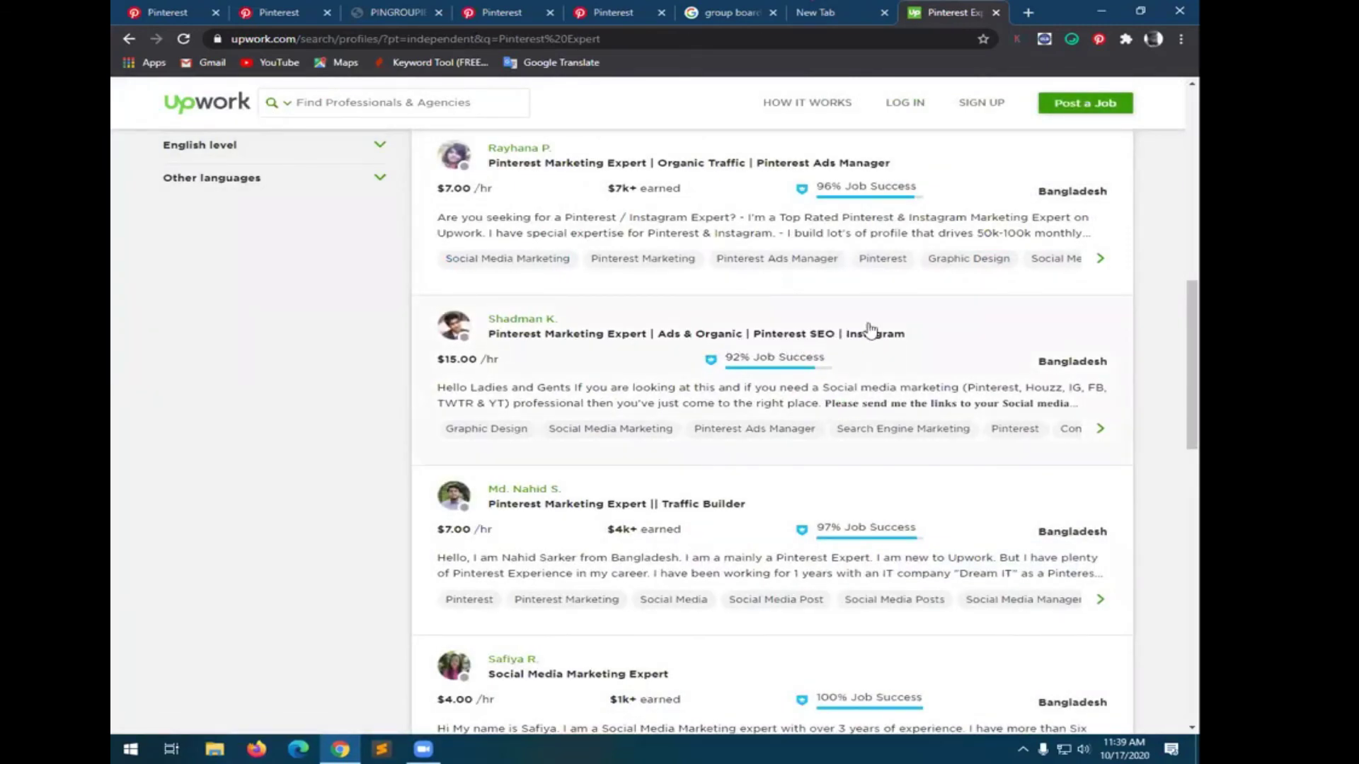
- Compare the hourly rates and job success of the remaining Pinterest freelancers and open page 2 of the results
{"action": "scroll", "coordinate": [806, 483], "scroll_direction": "down", "scroll_amount": 3}
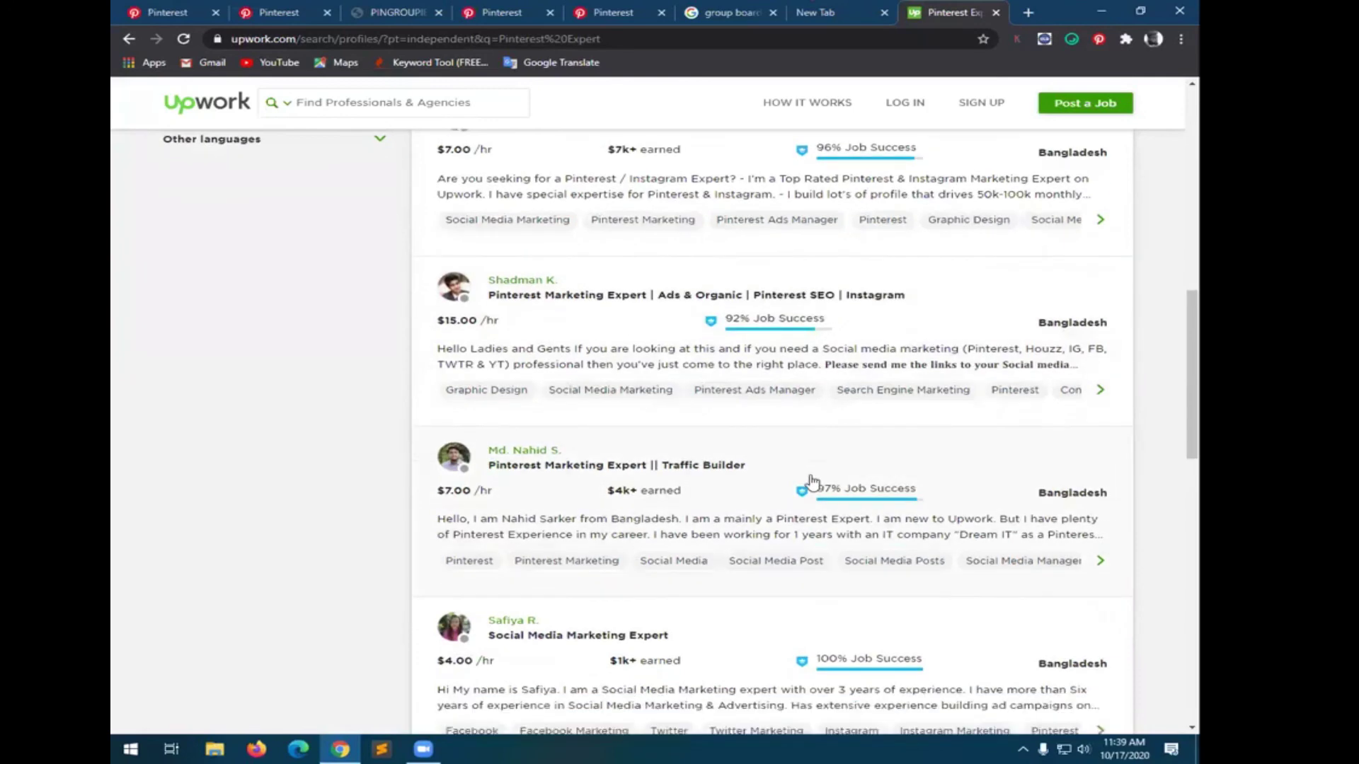
{"action": "scroll", "coordinate": [810, 480], "scroll_direction": "down", "scroll_amount": 1}
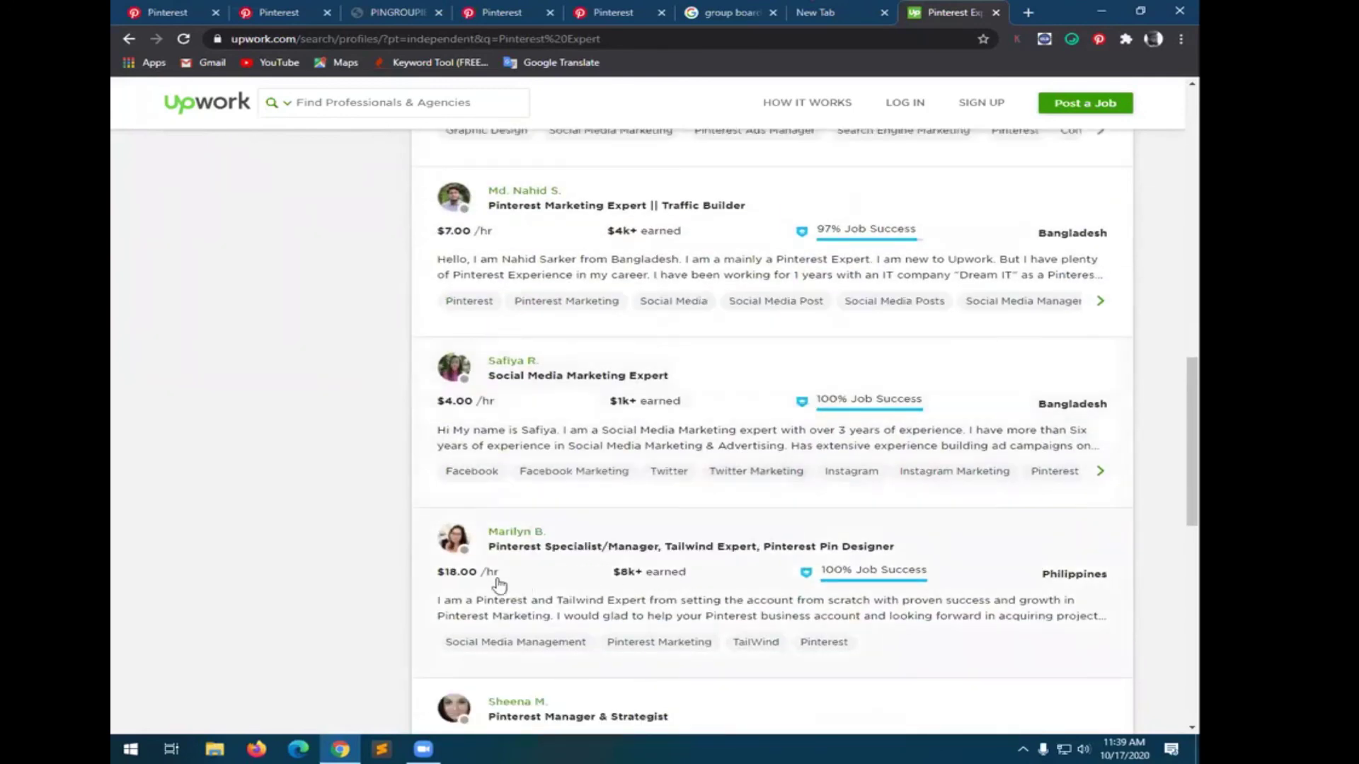
{"action": "scroll", "coordinate": [507, 552], "scroll_direction": "down", "scroll_amount": 1}
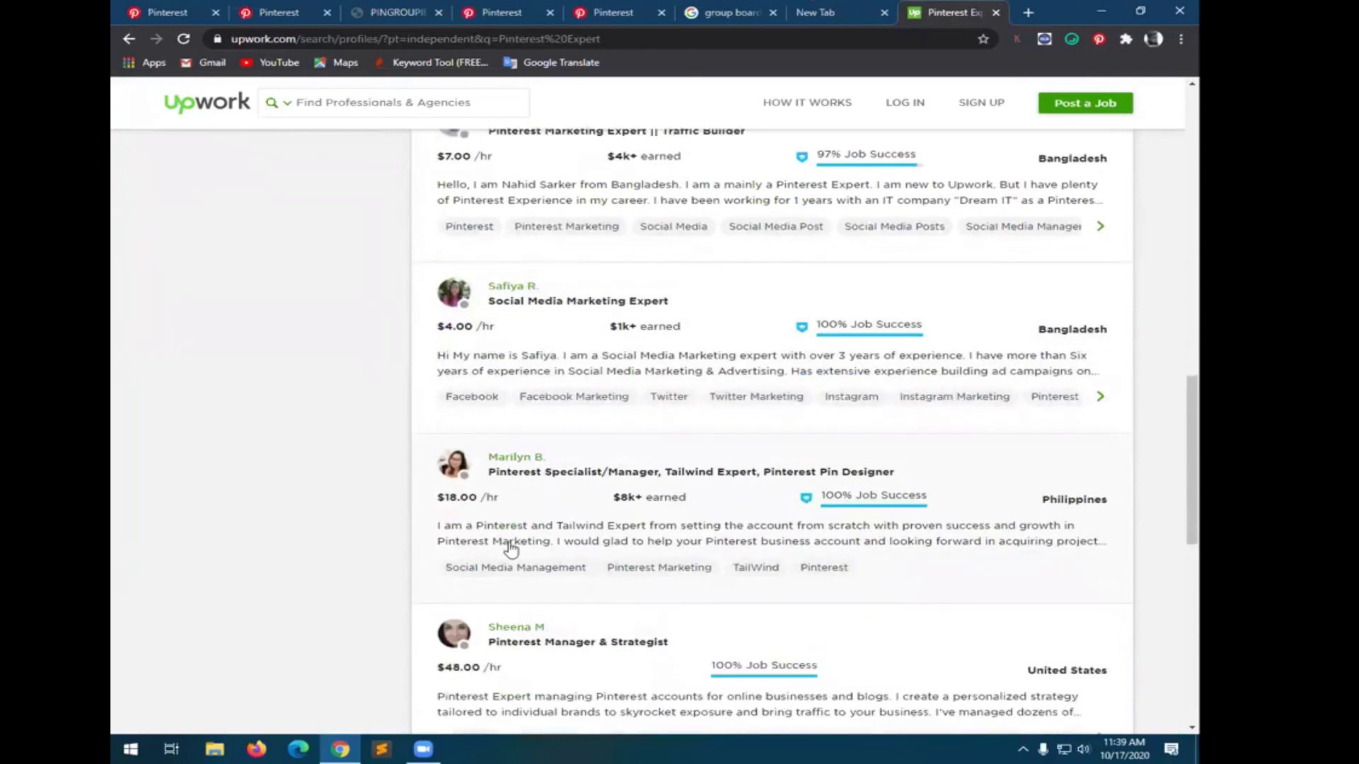
{"action": "scroll", "coordinate": [509, 551], "scroll_direction": "down", "scroll_amount": 4}
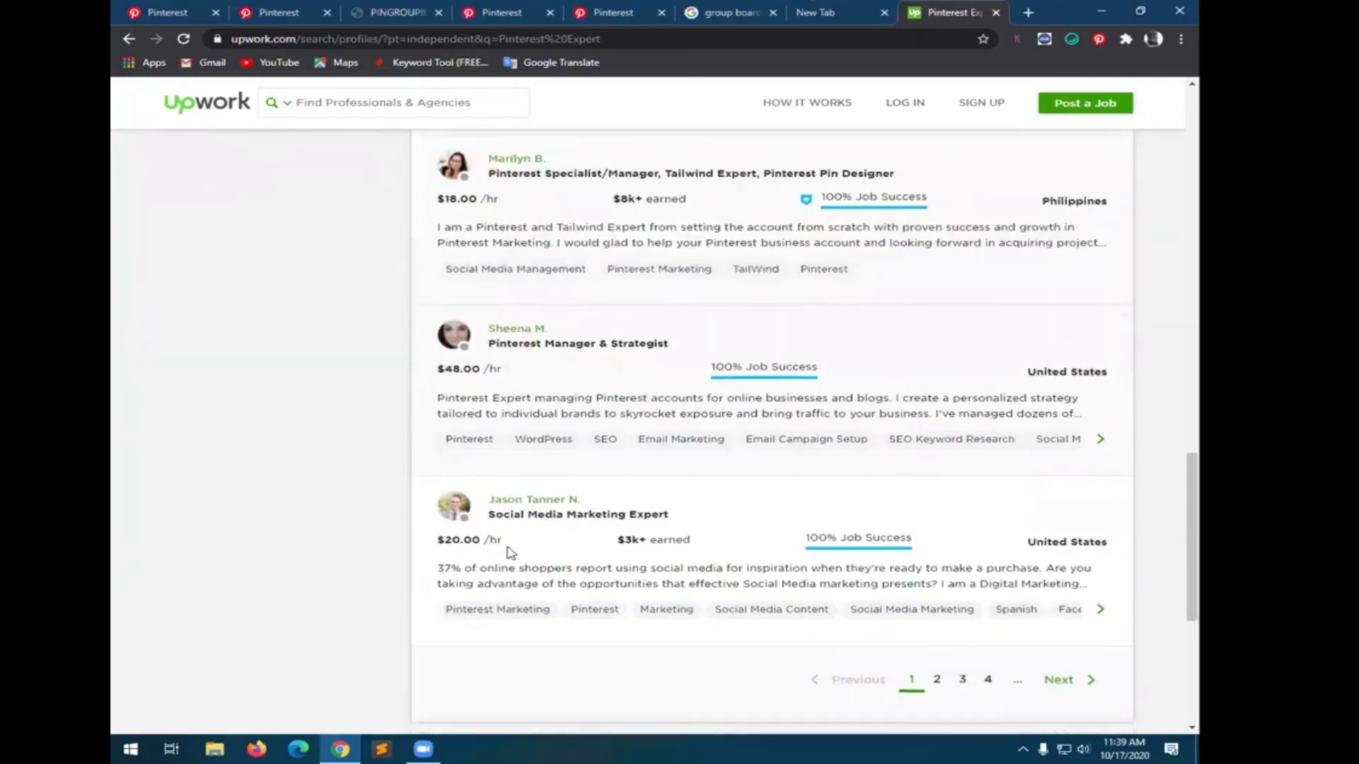
{"action": "scroll", "coordinate": [509, 553], "scroll_direction": "down", "scroll_amount": 4}
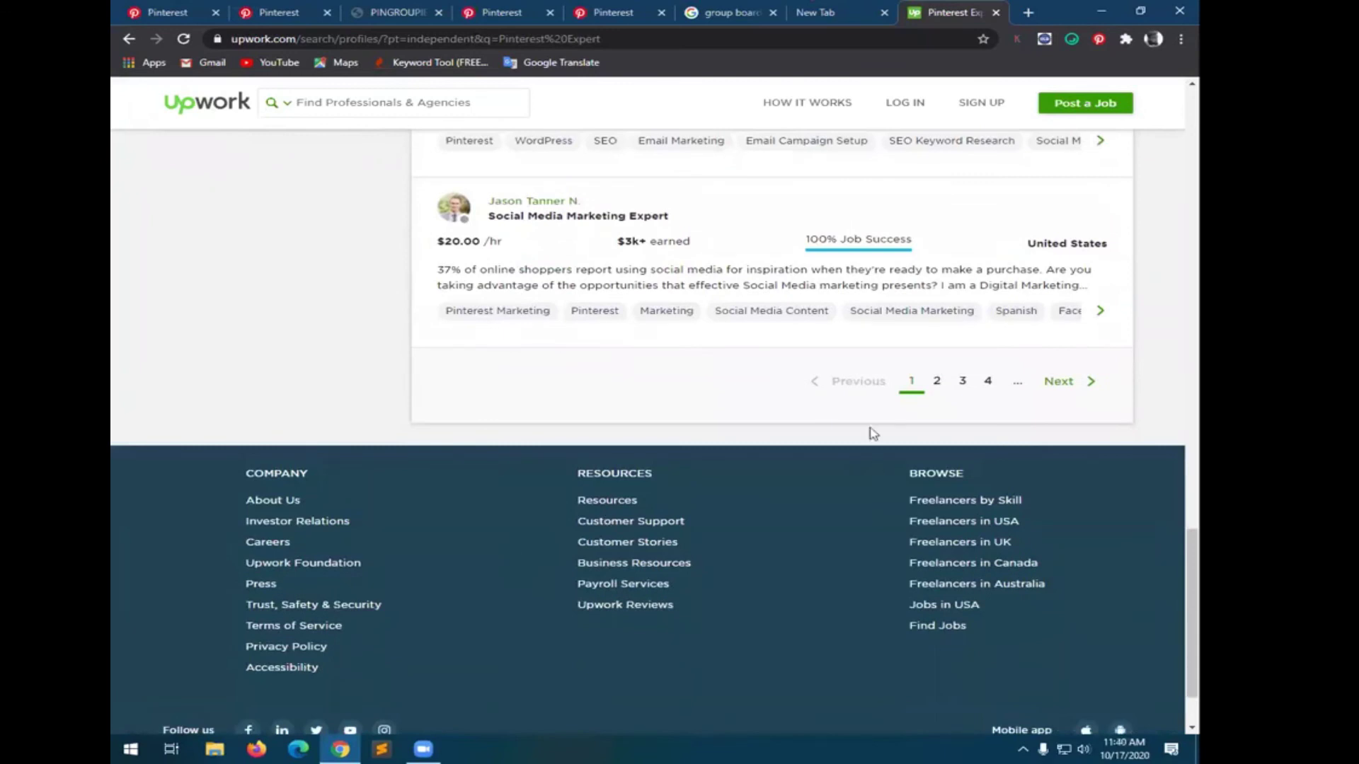
{"action": "left_click", "coordinate": [936, 382]}
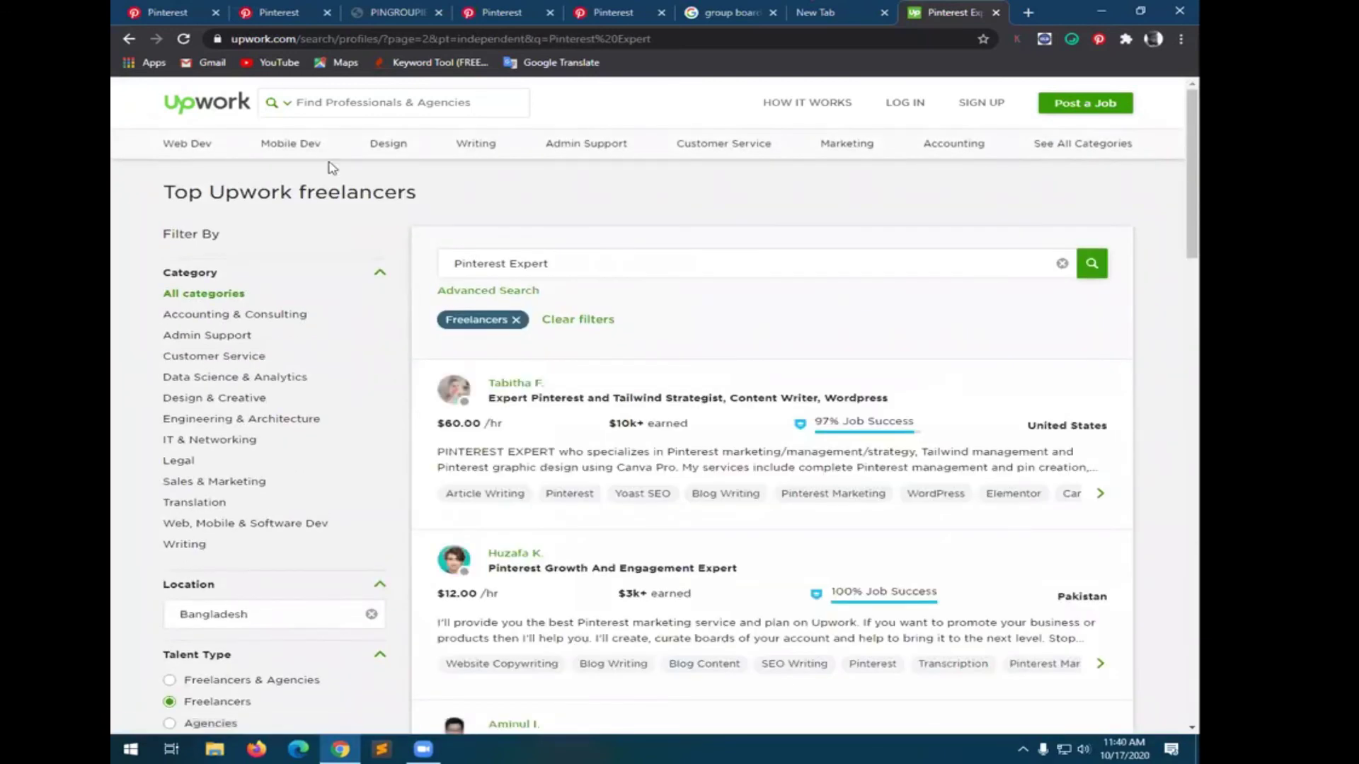
- Check the search type choices and search Upwork's professionals for a specific freelancer by name
{"action": "left_click", "coordinate": [296, 102]}
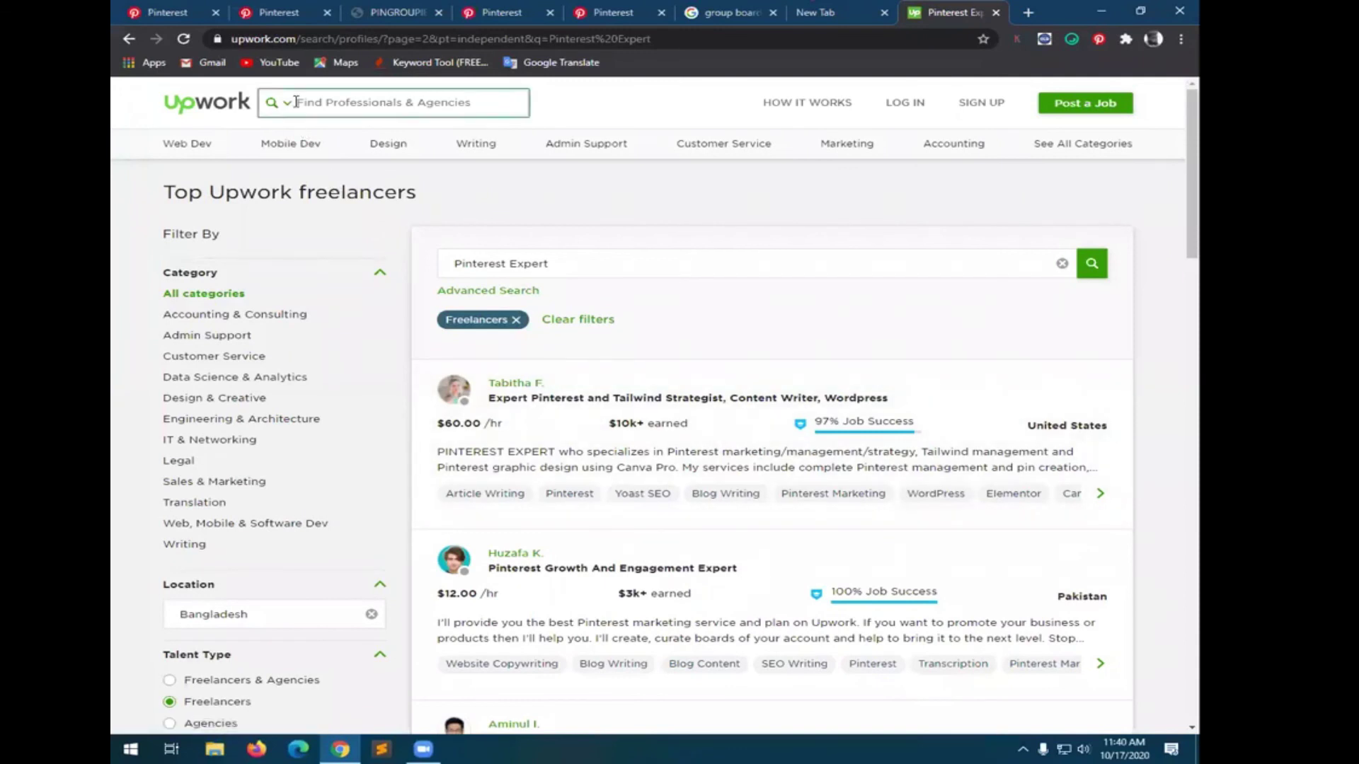
{"action": "left_click", "coordinate": [289, 104]}
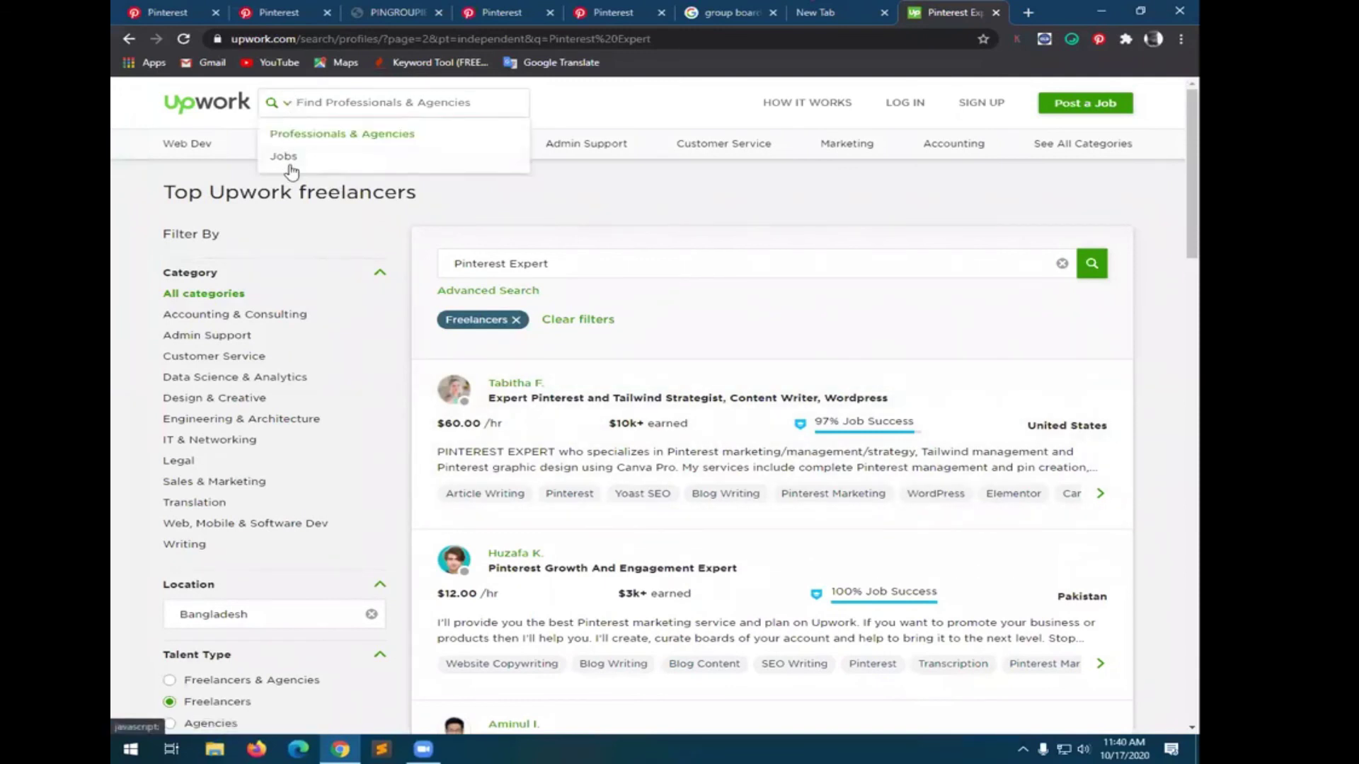
{"action": "left_click", "coordinate": [347, 108]}
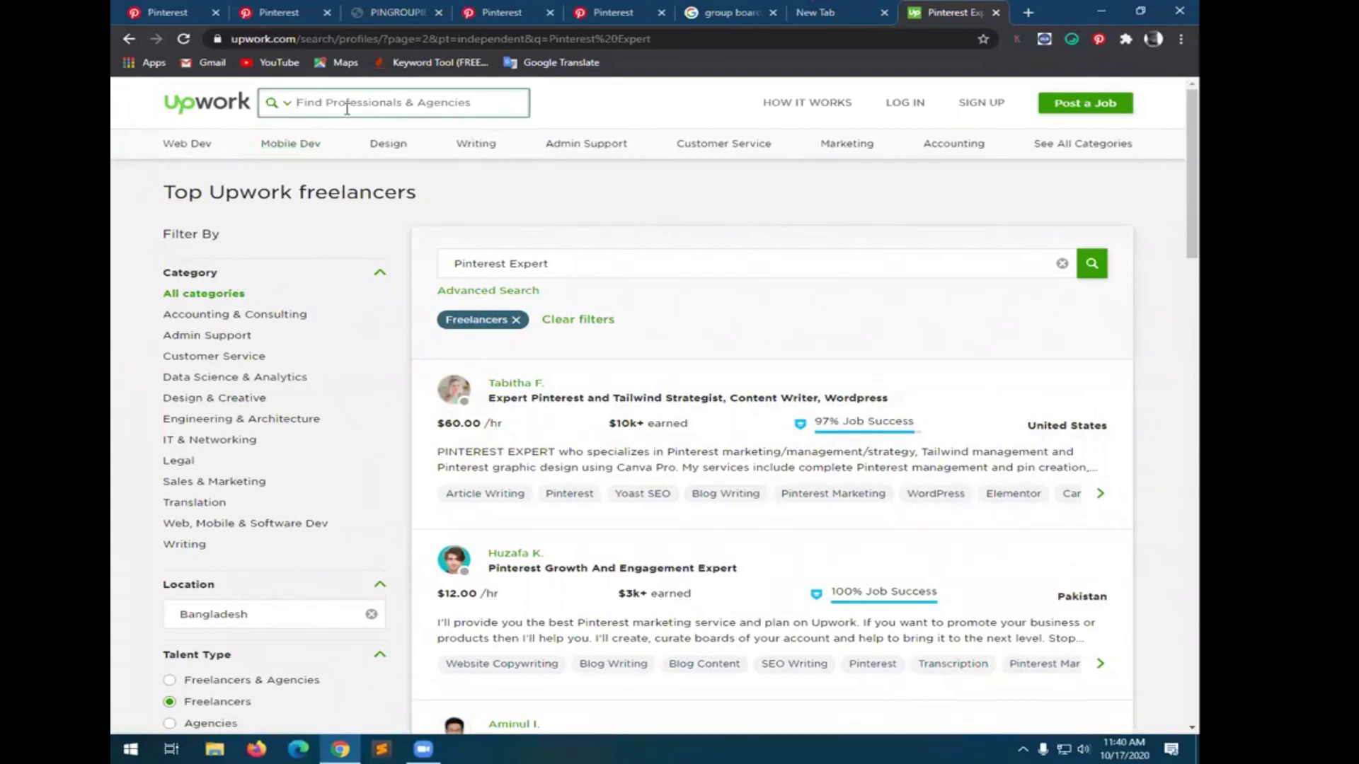
{"action": "type", "text": "oni Na"}
{"action": "key", "text": "Return"}
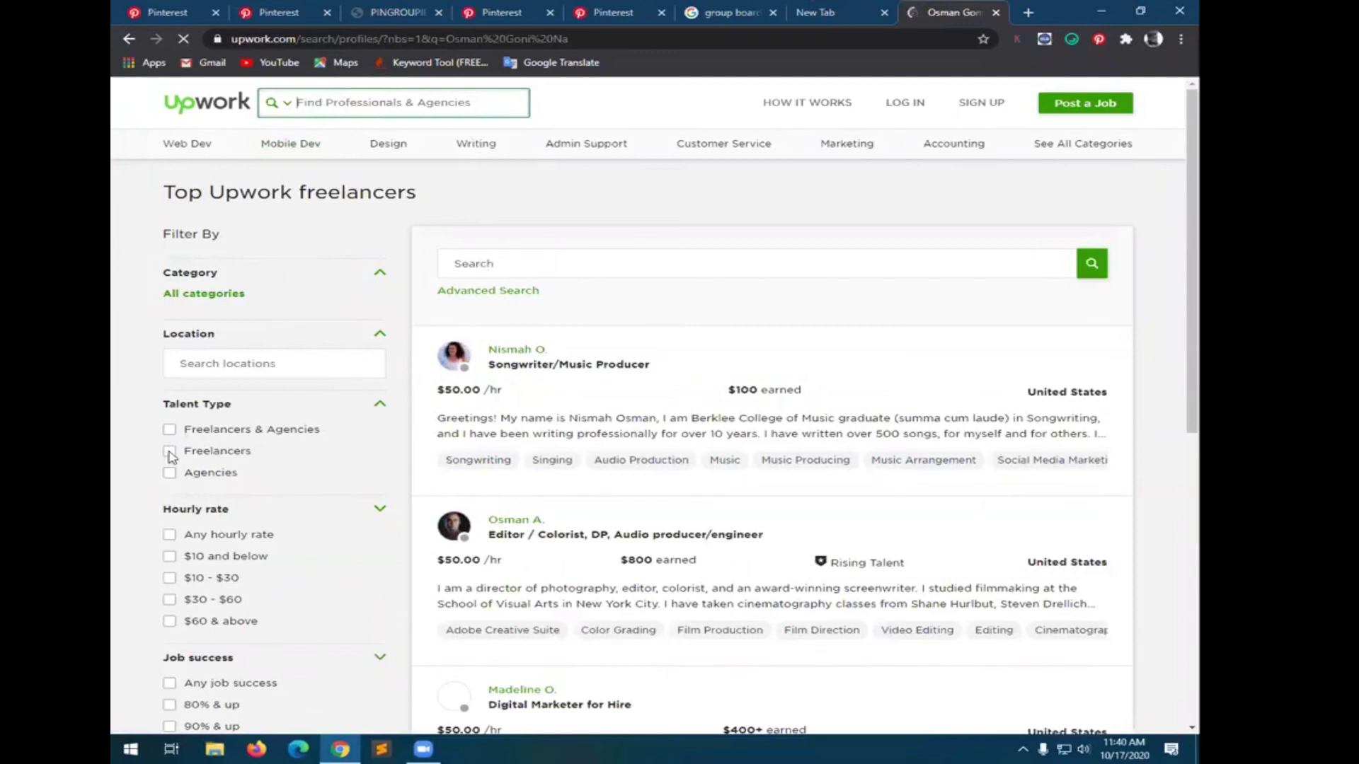
- Filter the name search results by the Freelancers talent type and the location Bangladesh
{"action": "left_click", "coordinate": [170, 452]}
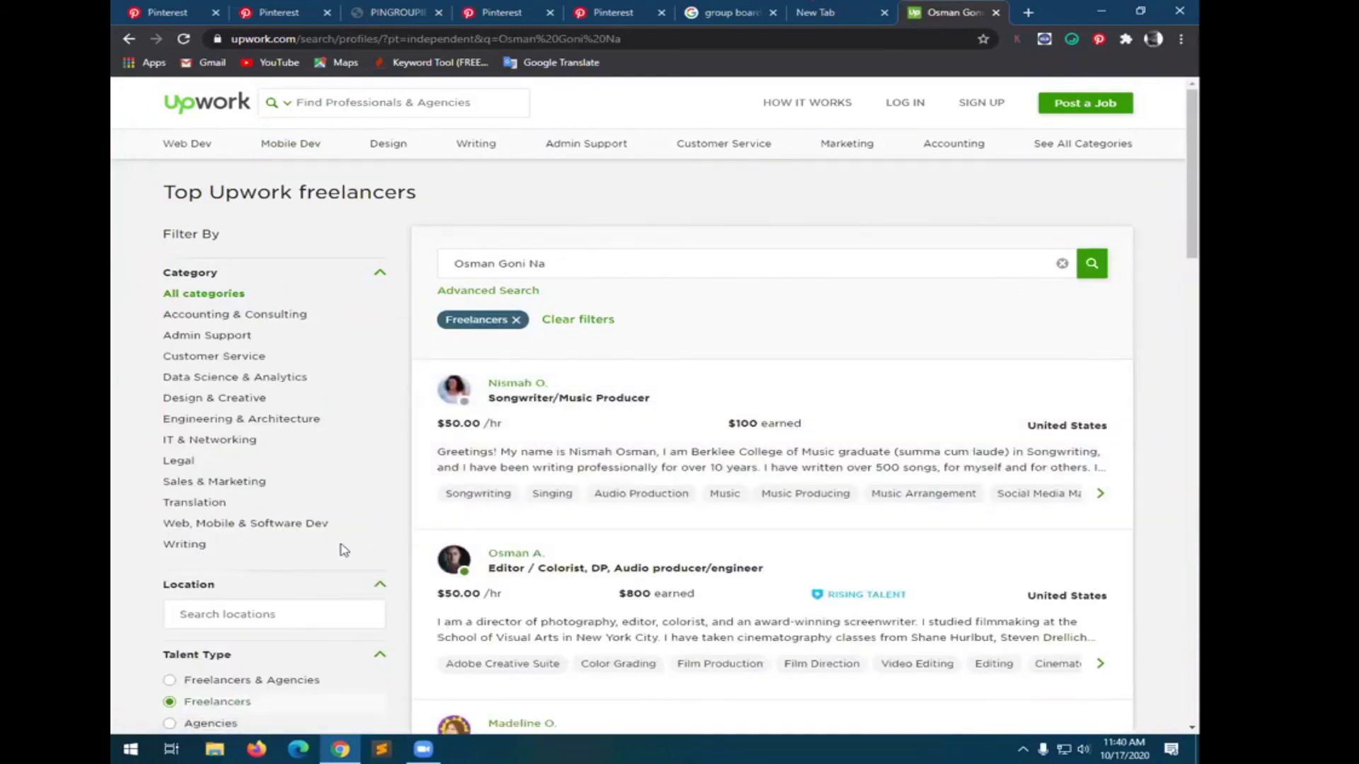
{"action": "left_click", "coordinate": [210, 618]}
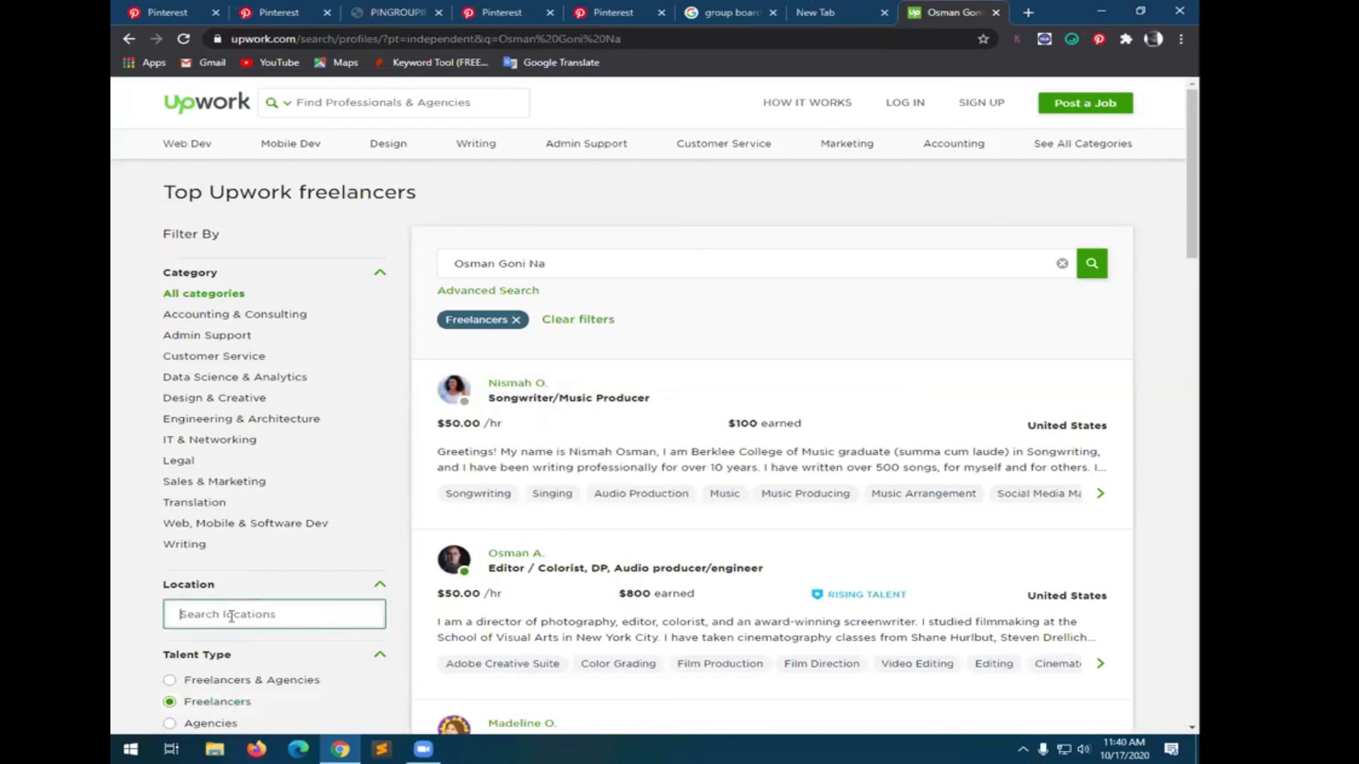
{"action": "type", "text": "Bang"}
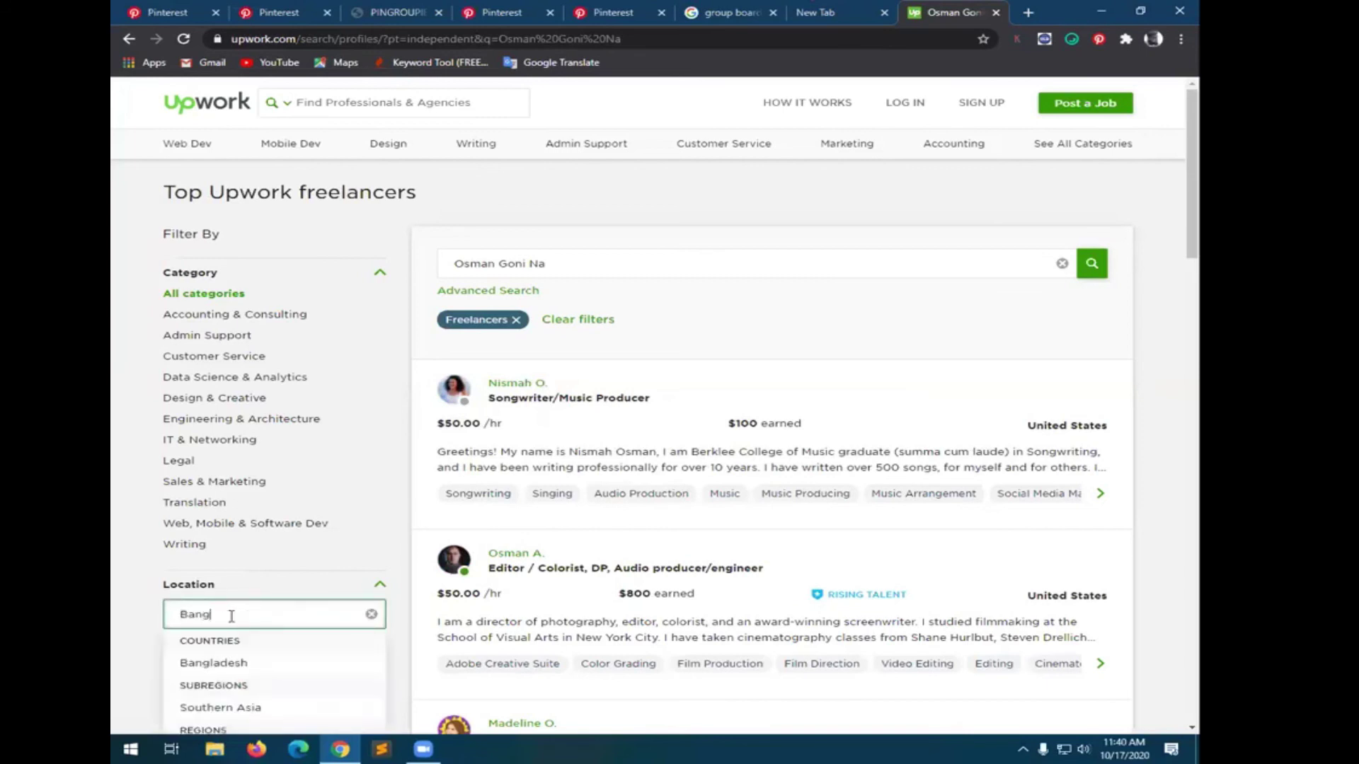
{"action": "left_click", "coordinate": [221, 664]}
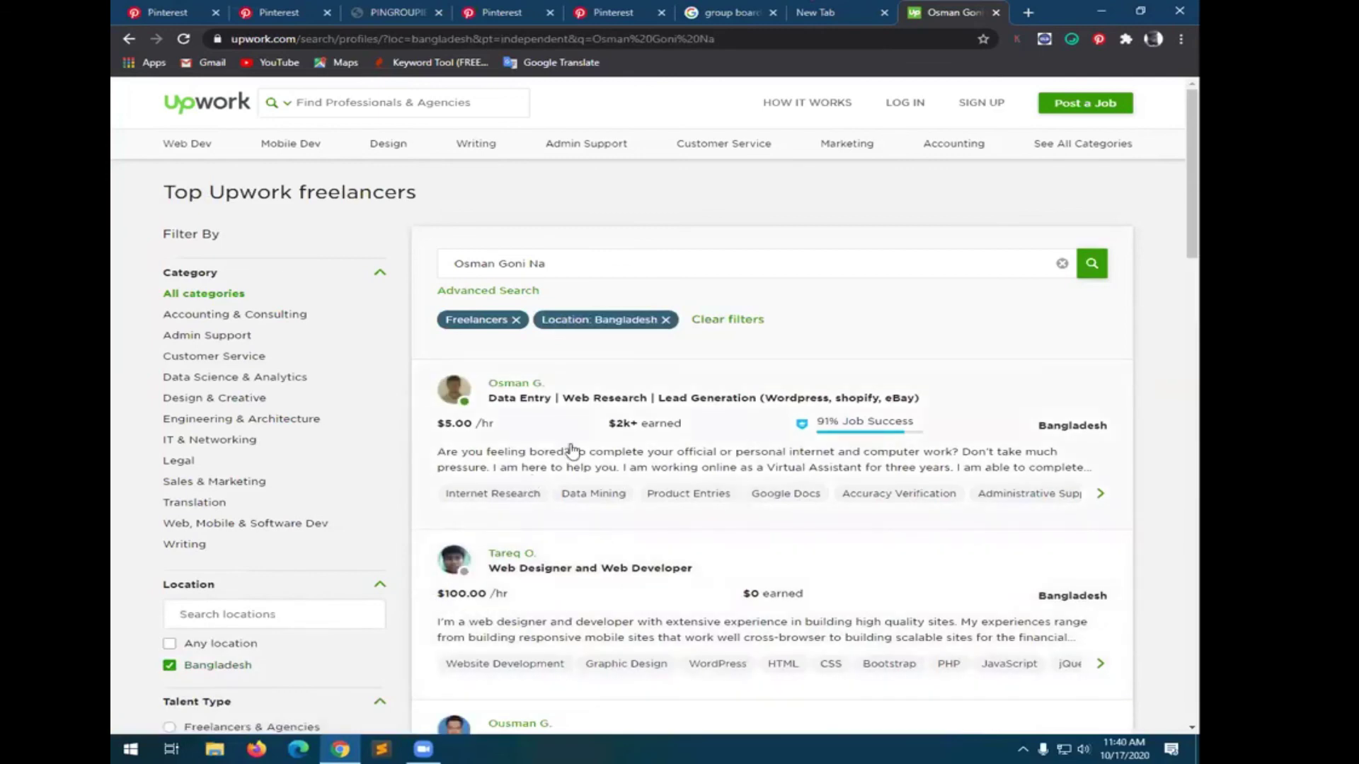
- Review the rates, earnings and job success of the Bangladesh freelancers matching the name search and open page 2 of the results
{"action": "scroll", "coordinate": [576, 488], "scroll_direction": "down", "scroll_amount": 1}
{"action": "scroll", "coordinate": [582, 510], "scroll_direction": "down", "scroll_amount": 3}
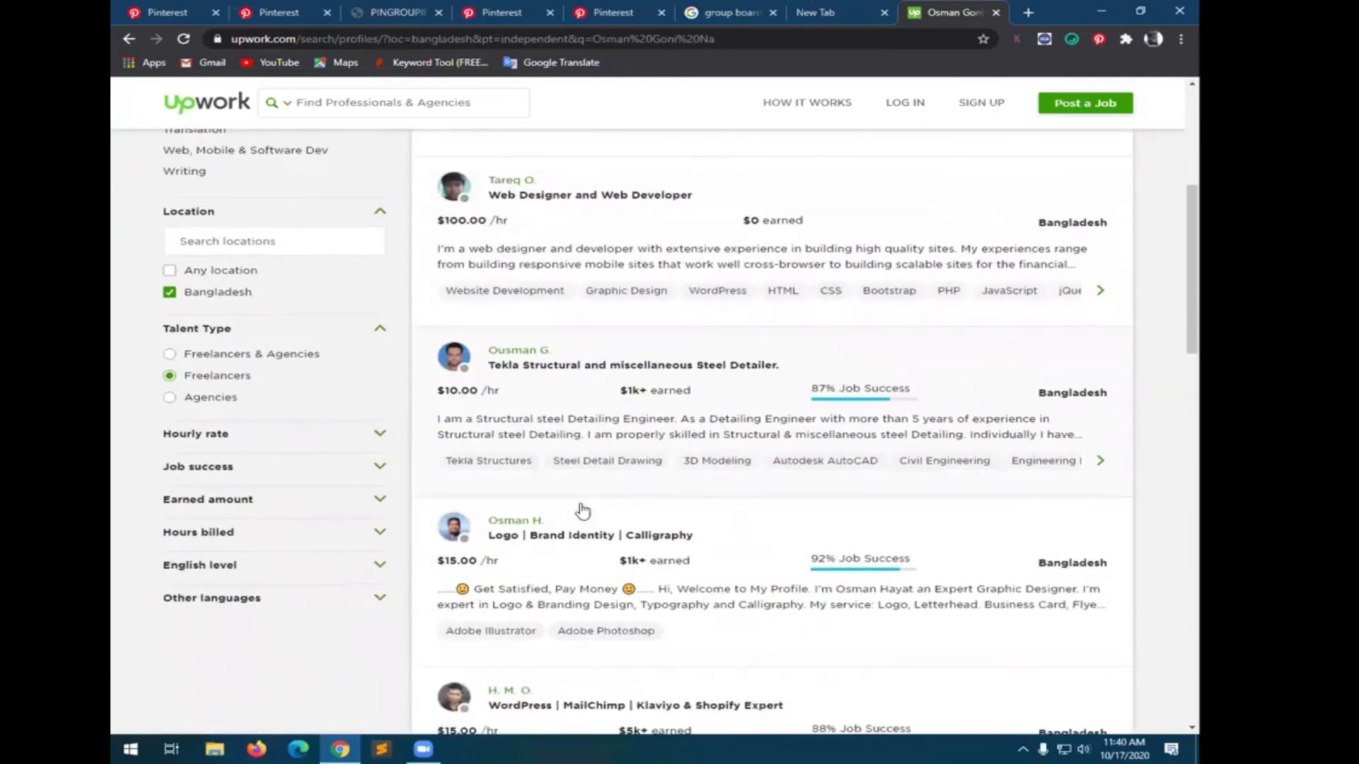
{"action": "scroll", "coordinate": [581, 510], "scroll_direction": "down", "scroll_amount": 6}
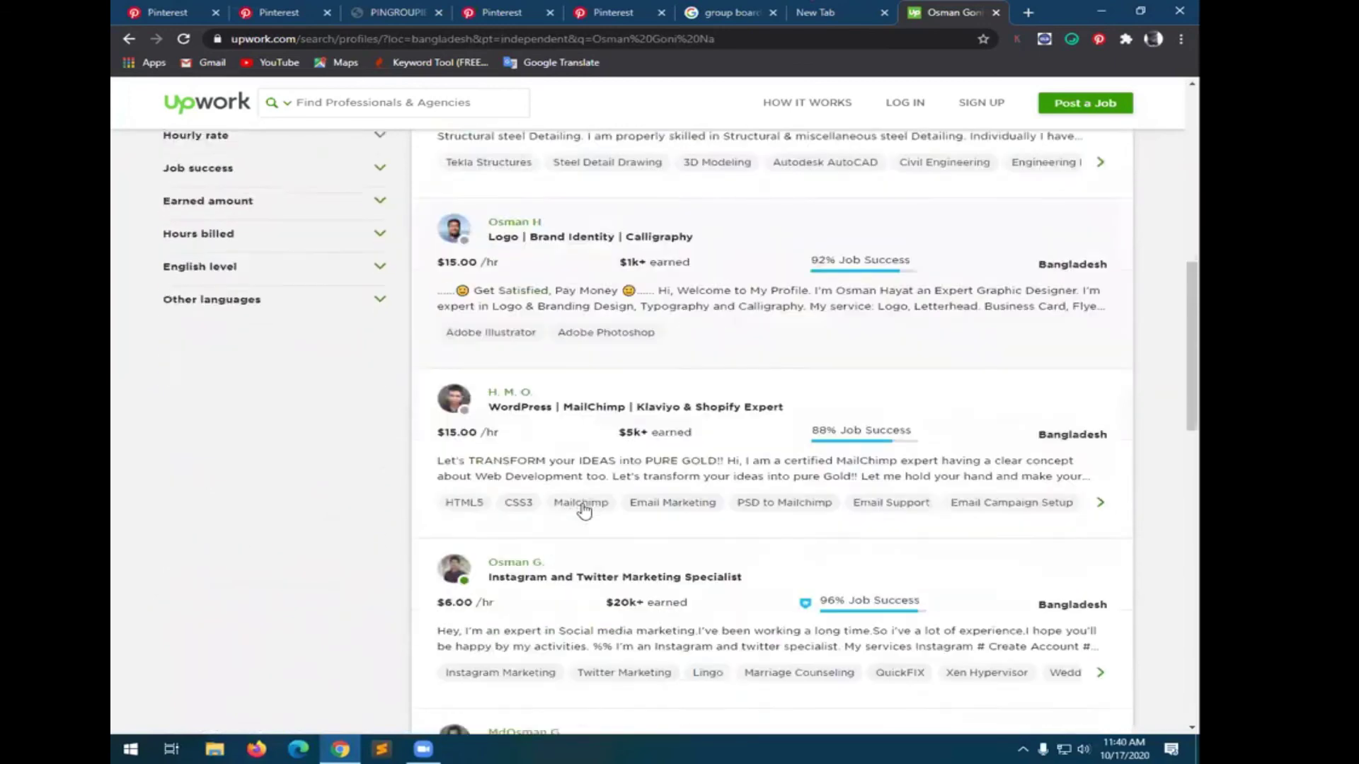
{"action": "scroll", "coordinate": [581, 508], "scroll_direction": "down", "scroll_amount": 2}
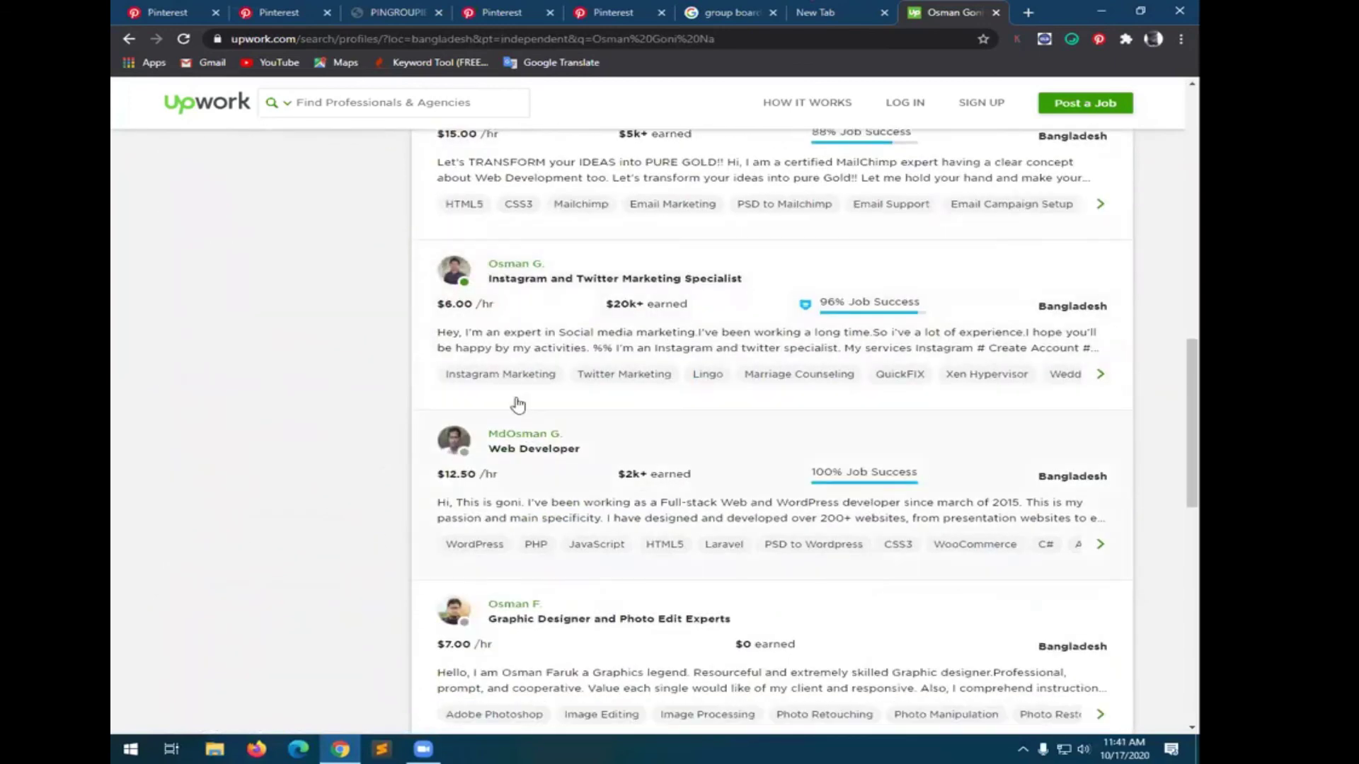
{"action": "scroll", "coordinate": [495, 368], "scroll_direction": "down", "scroll_amount": 1}
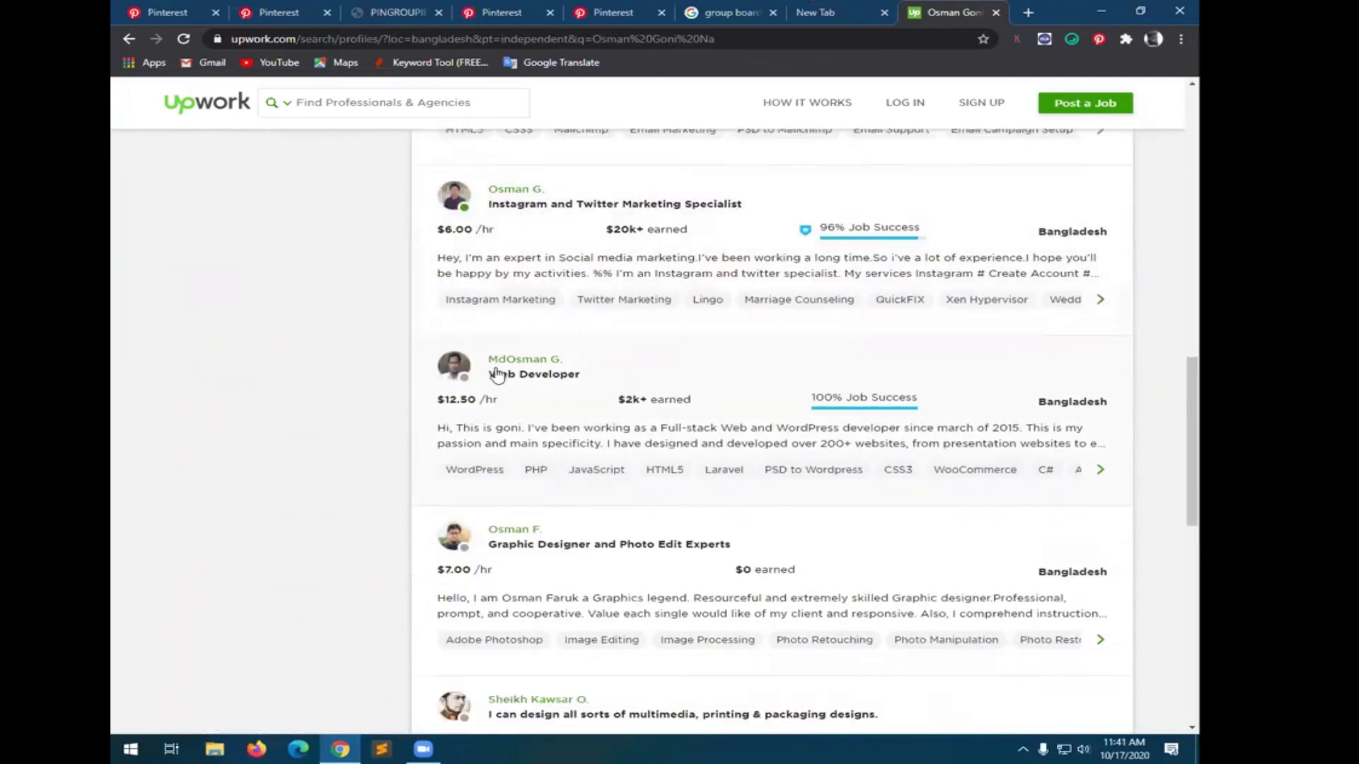
{"action": "scroll", "coordinate": [497, 375], "scroll_direction": "down", "scroll_amount": 5}
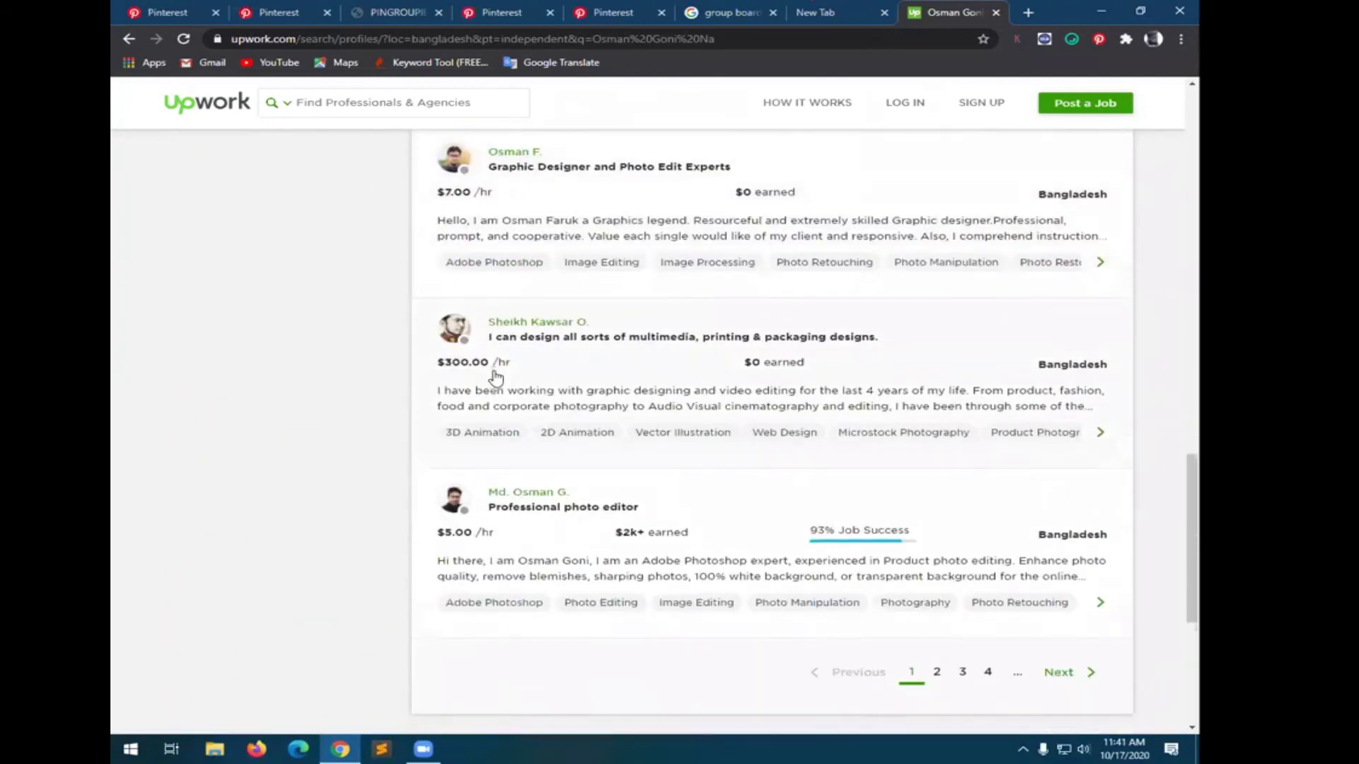
{"action": "scroll", "coordinate": [496, 375], "scroll_direction": "down", "scroll_amount": 3}
{"action": "left_click", "coordinate": [938, 453]}
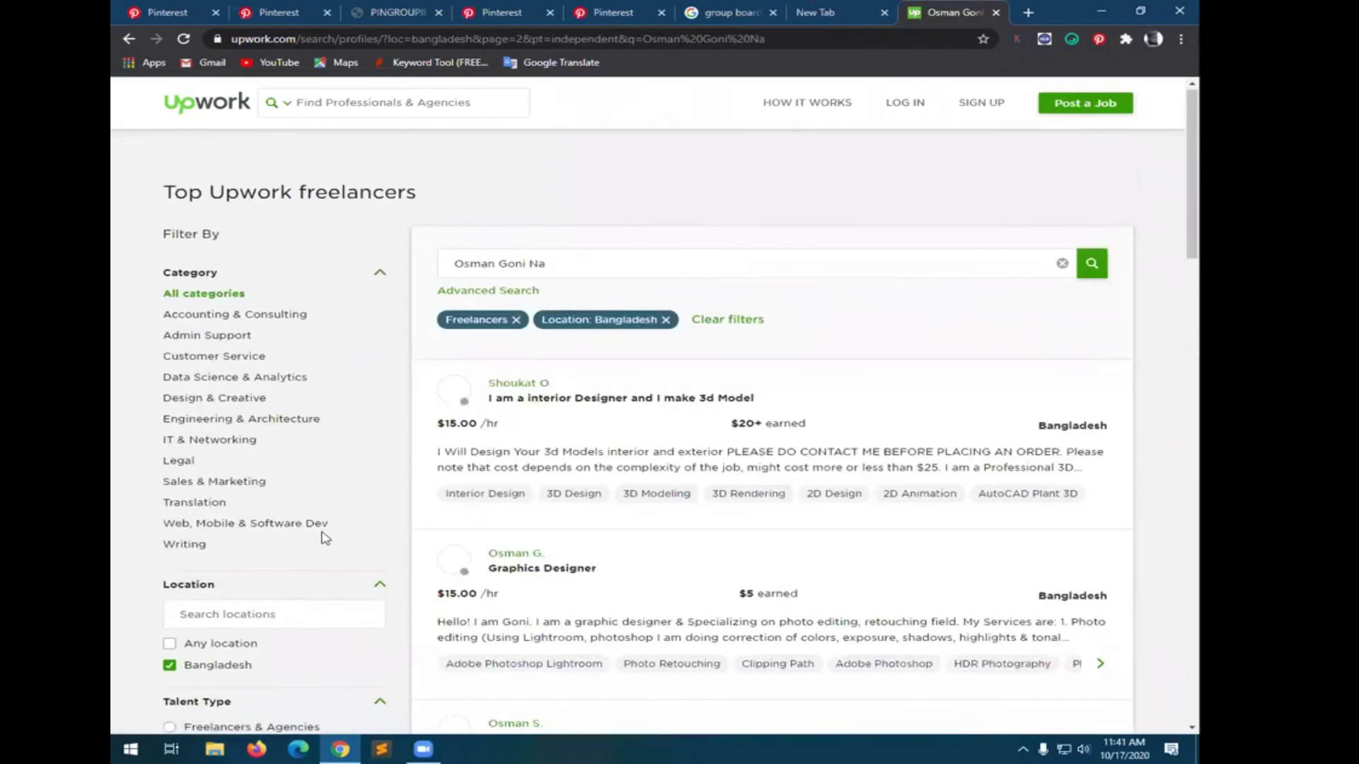
- Restrict the freelancer results to an earned amount of $10k+ and review the matching profiles
{"action": "scroll", "coordinate": [322, 541], "scroll_direction": "down", "scroll_amount": 2}
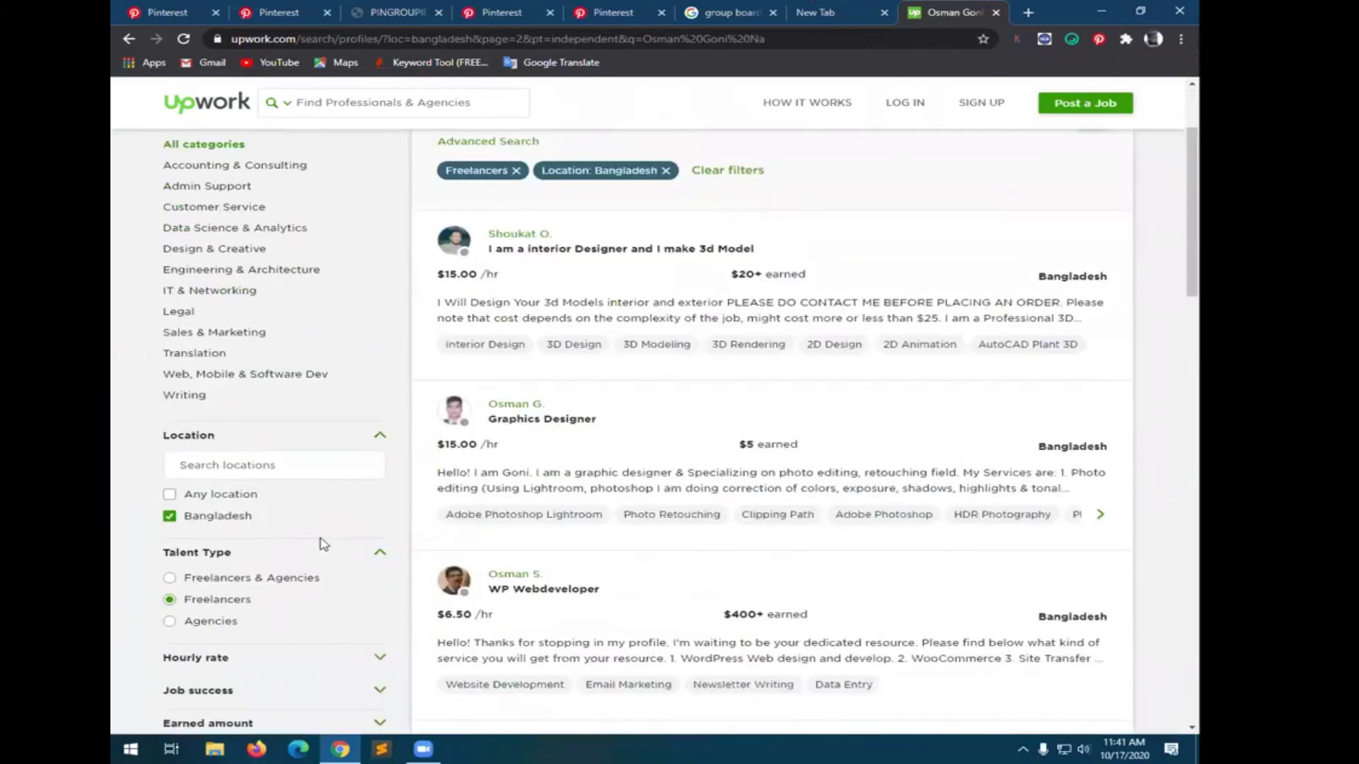
{"action": "scroll", "coordinate": [322, 544], "scroll_direction": "down", "scroll_amount": 2}
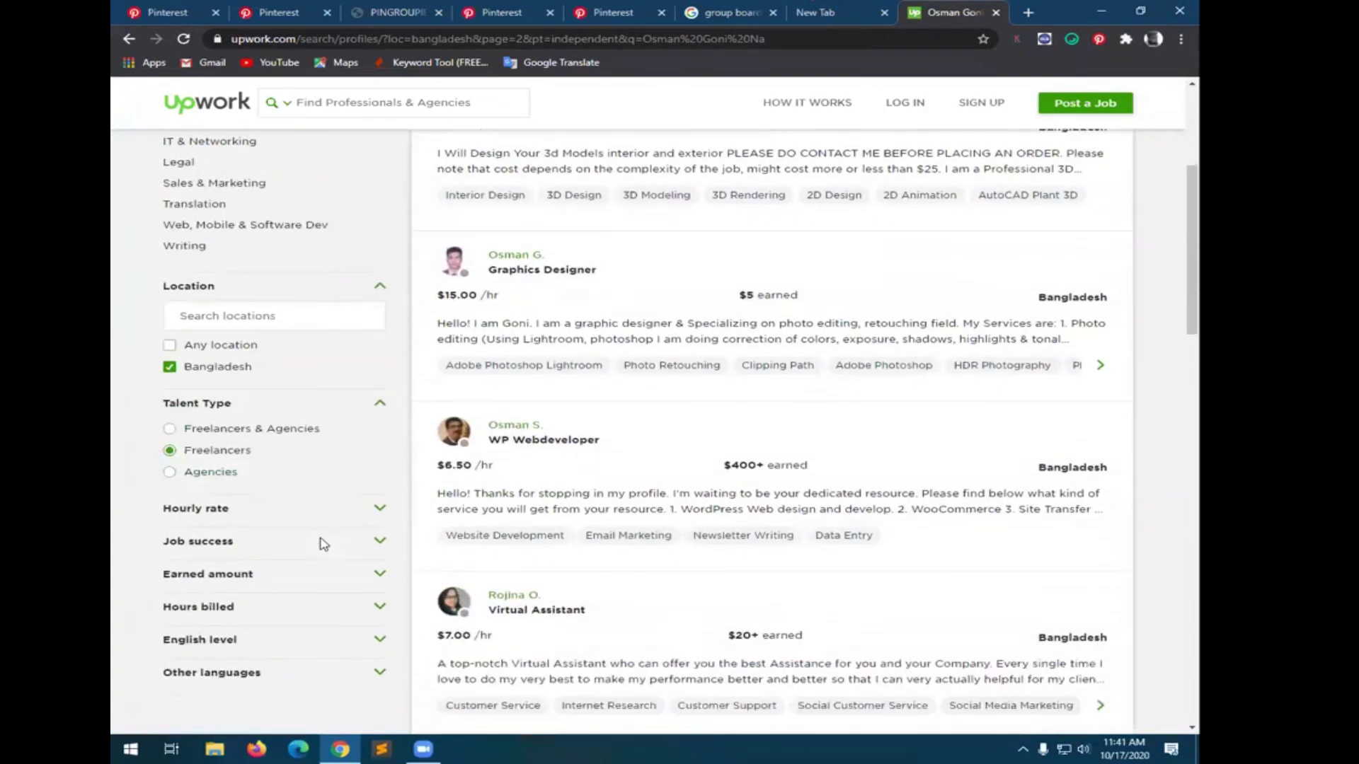
{"action": "scroll", "coordinate": [323, 544], "scroll_direction": "down", "scroll_amount": 1}
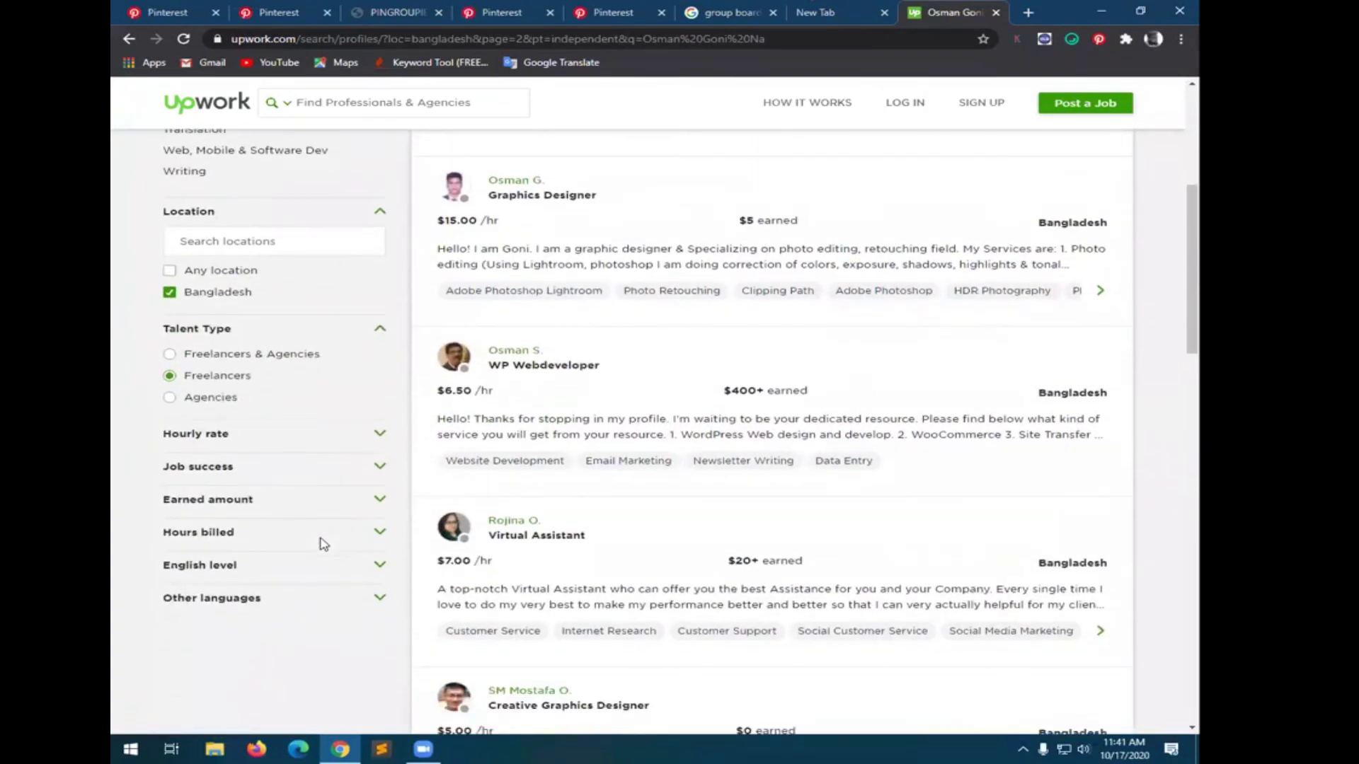
{"action": "left_click", "coordinate": [380, 503]}
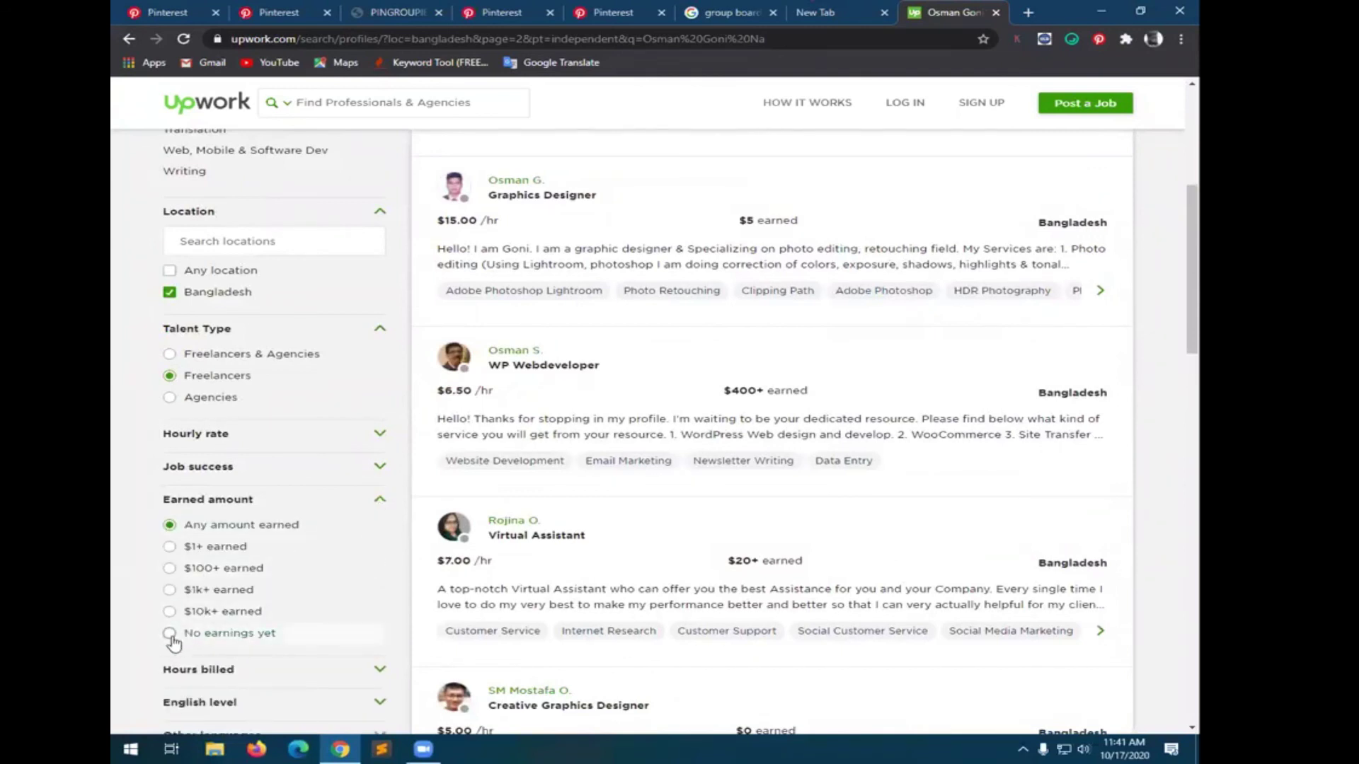
{"action": "scroll", "coordinate": [174, 627], "scroll_direction": "down", "scroll_amount": 1}
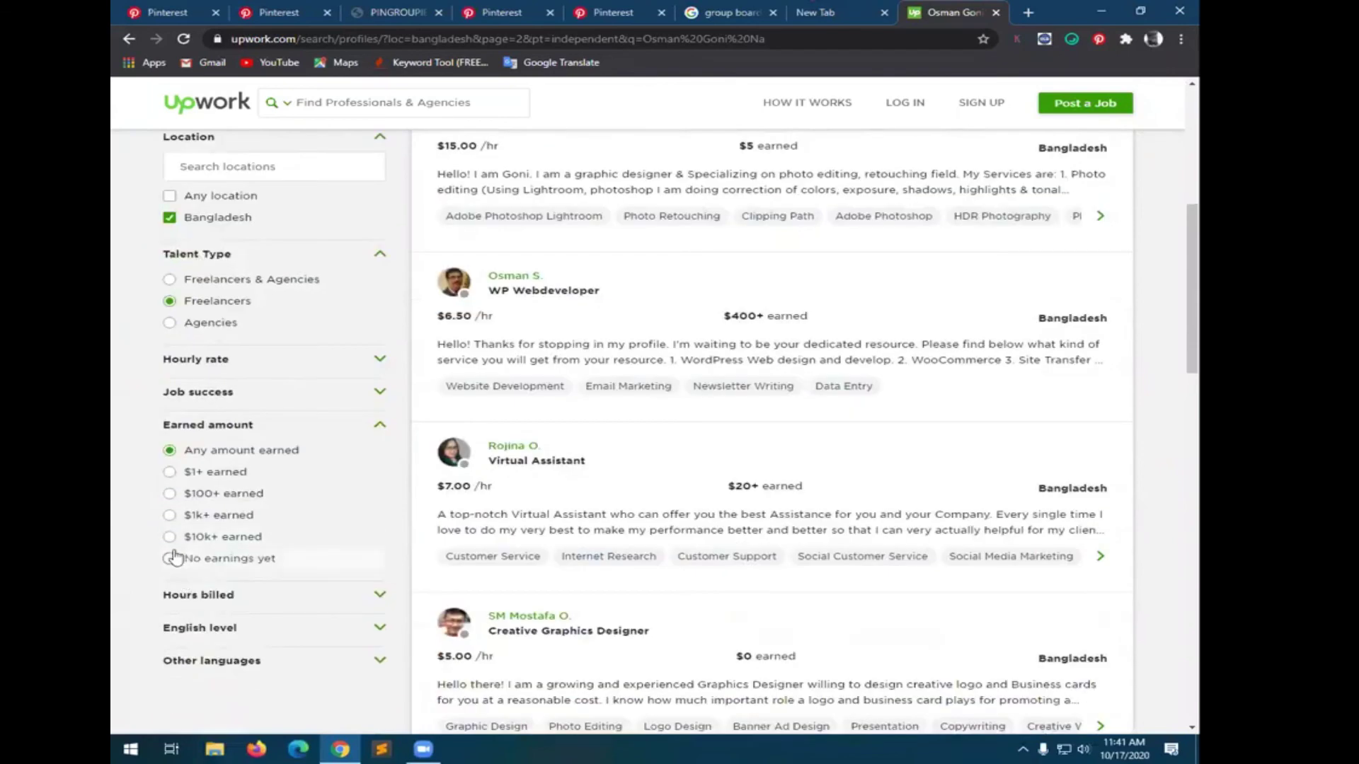
{"action": "left_click", "coordinate": [167, 539]}
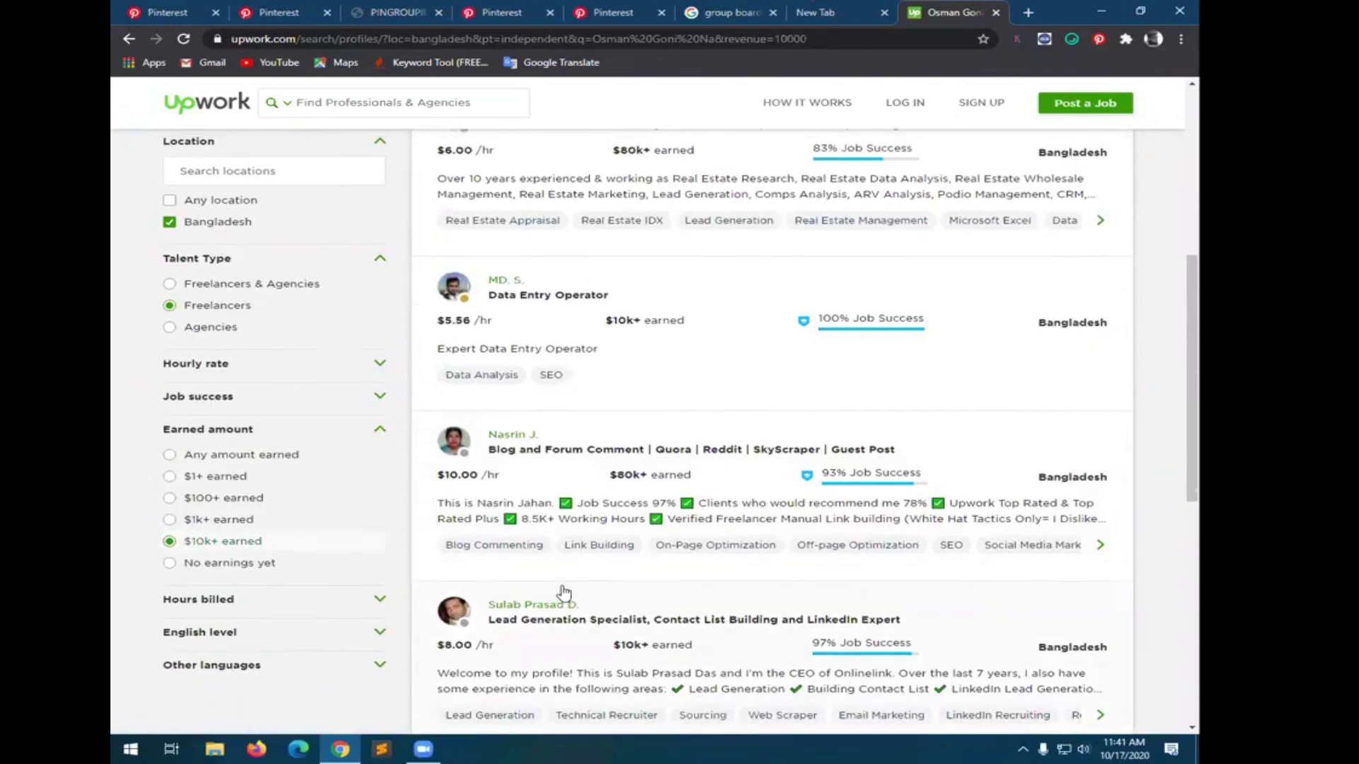
{"action": "scroll", "coordinate": [564, 593], "scroll_direction": "up", "scroll_amount": 3}
{"action": "scroll", "coordinate": [564, 593], "scroll_direction": "up", "scroll_amount": 3}
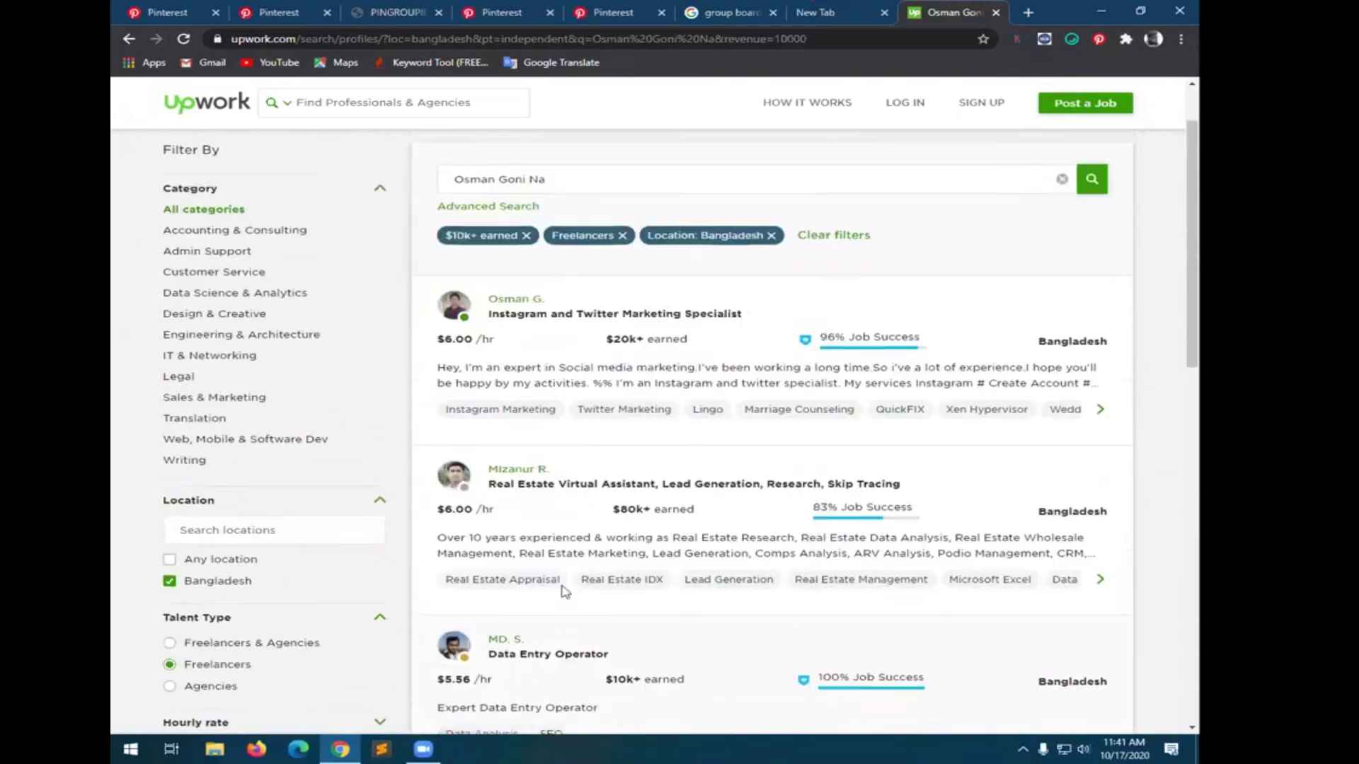
{"action": "scroll", "coordinate": [564, 594], "scroll_direction": "down", "scroll_amount": 10}
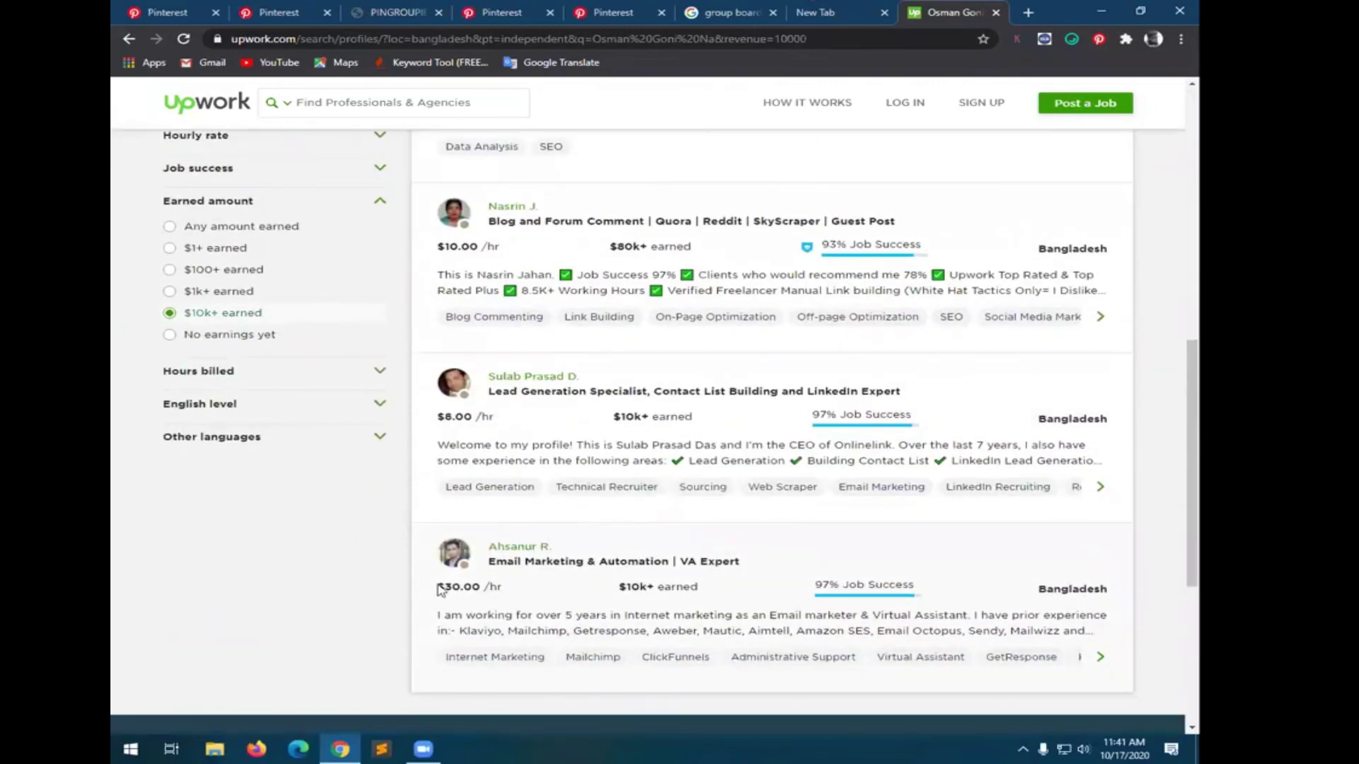
- Restrict the freelancer results further to 1,000+ hours billed and review the matching profiles
{"action": "left_click", "coordinate": [295, 384]}
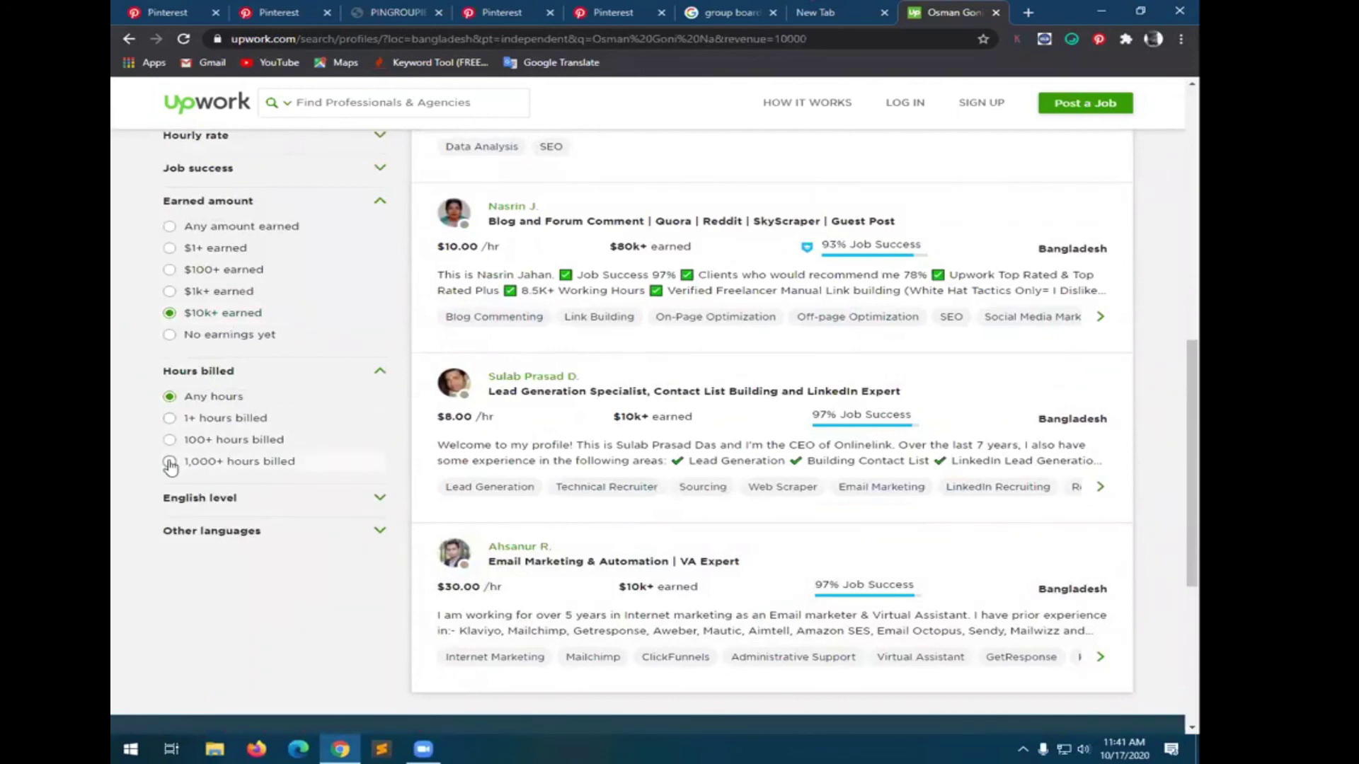
{"action": "left_click", "coordinate": [169, 462]}
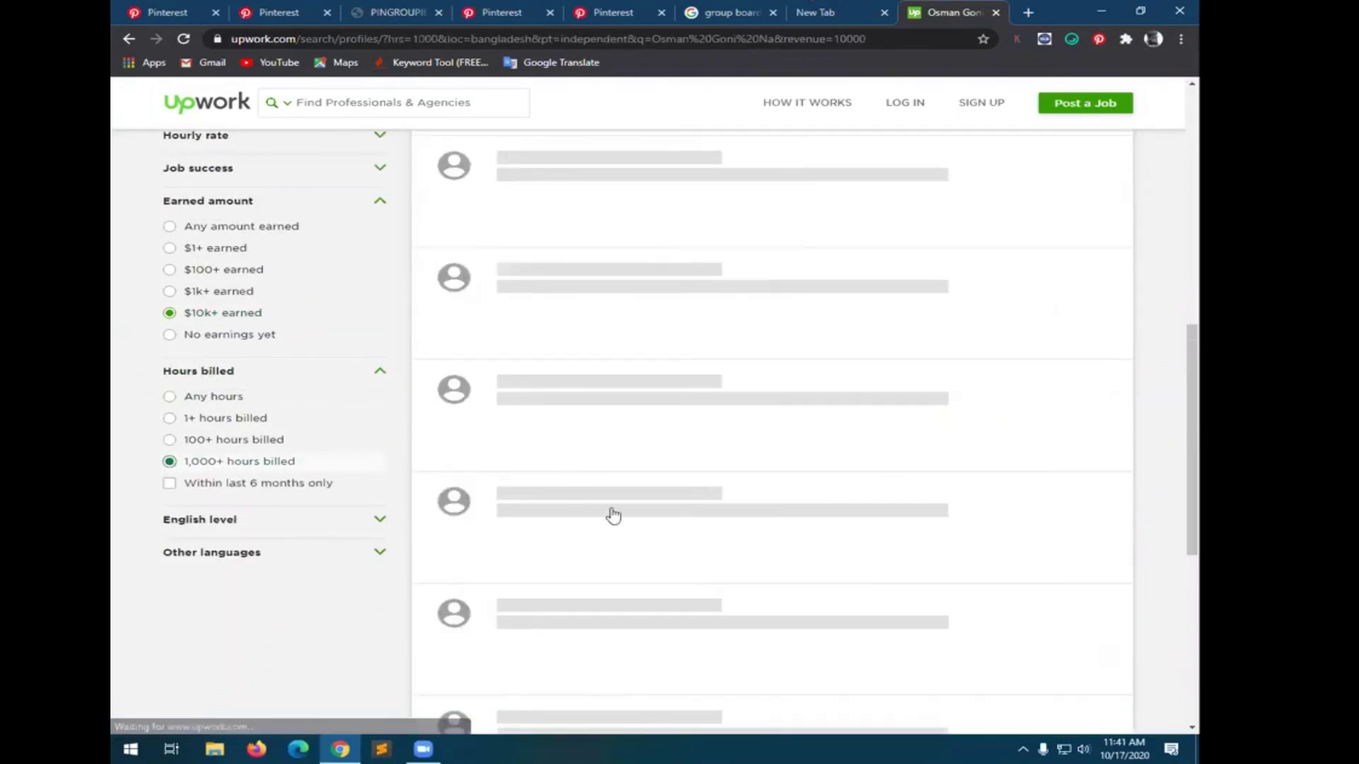
{"action": "scroll", "coordinate": [752, 601], "scroll_direction": "up", "scroll_amount": 3}
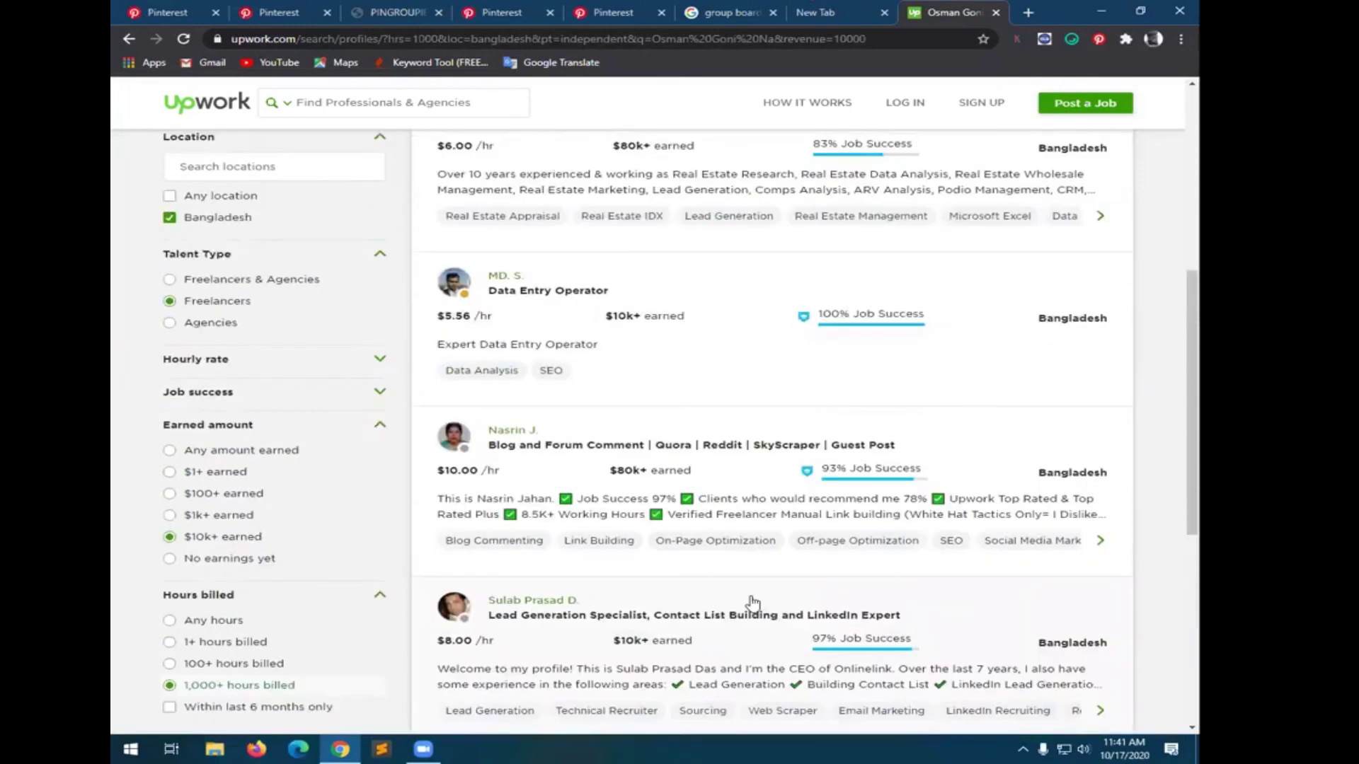
{"action": "scroll", "coordinate": [752, 601], "scroll_direction": "up", "scroll_amount": 3}
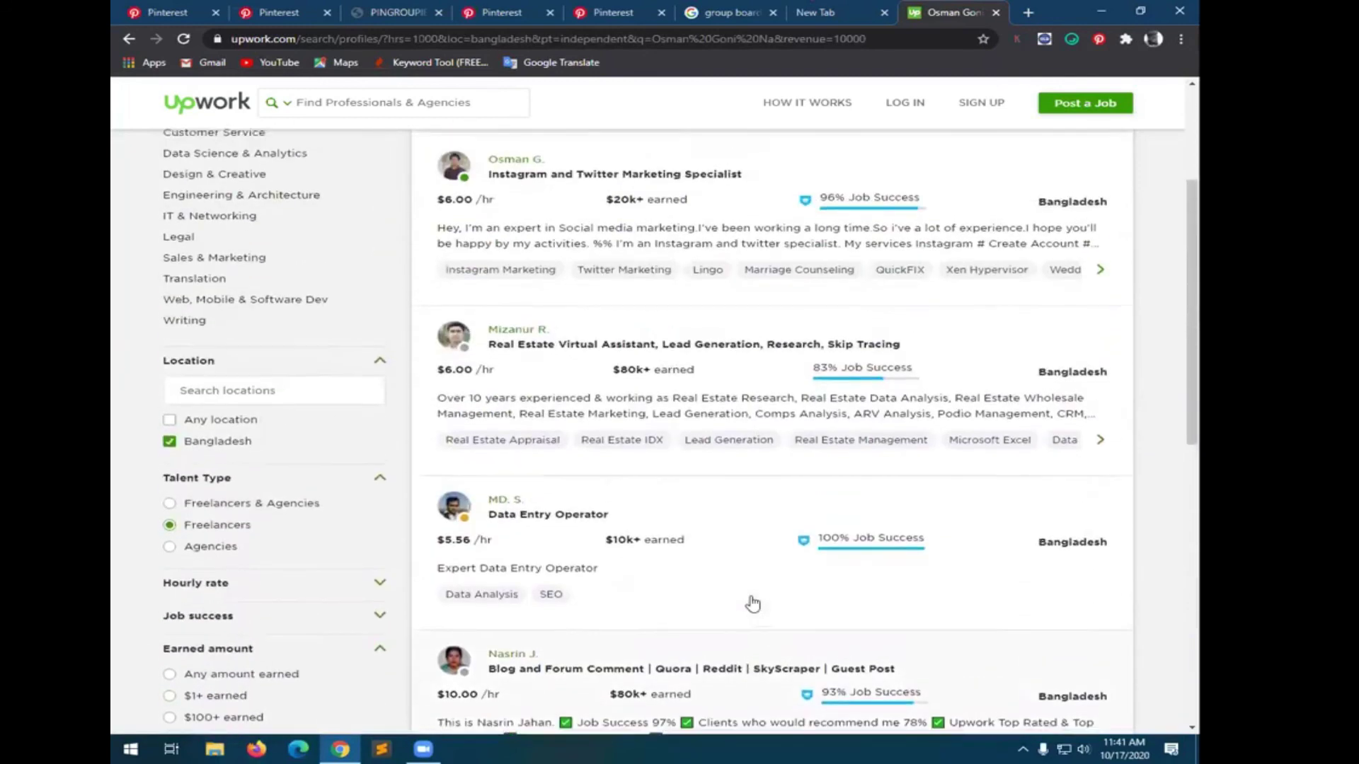
{"action": "scroll", "coordinate": [753, 604], "scroll_direction": "up", "scroll_amount": 3}
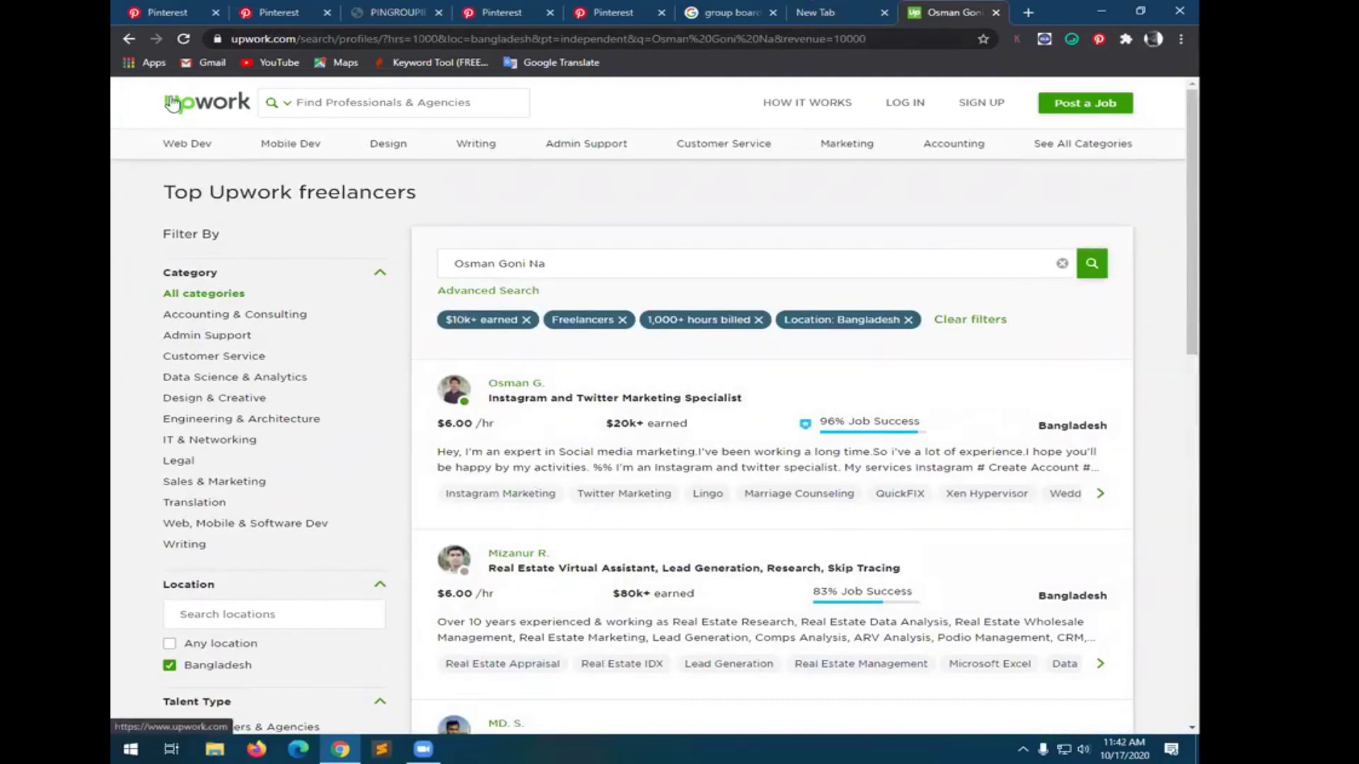
- Return to the Upwork home page, and close the empty new tab and the Upwork tab
{"action": "left_click", "coordinate": [241, 73]}
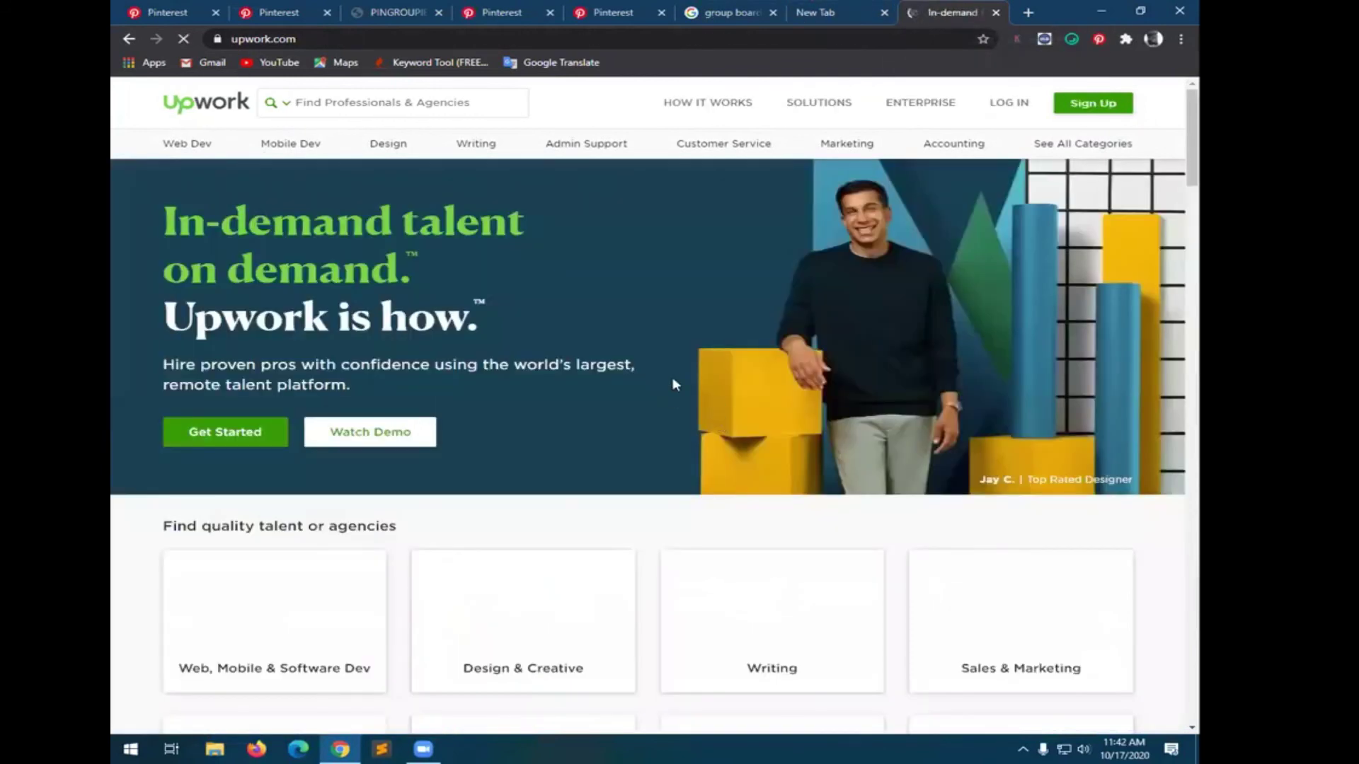
{"action": "middle_click", "coordinate": [835, 13]}
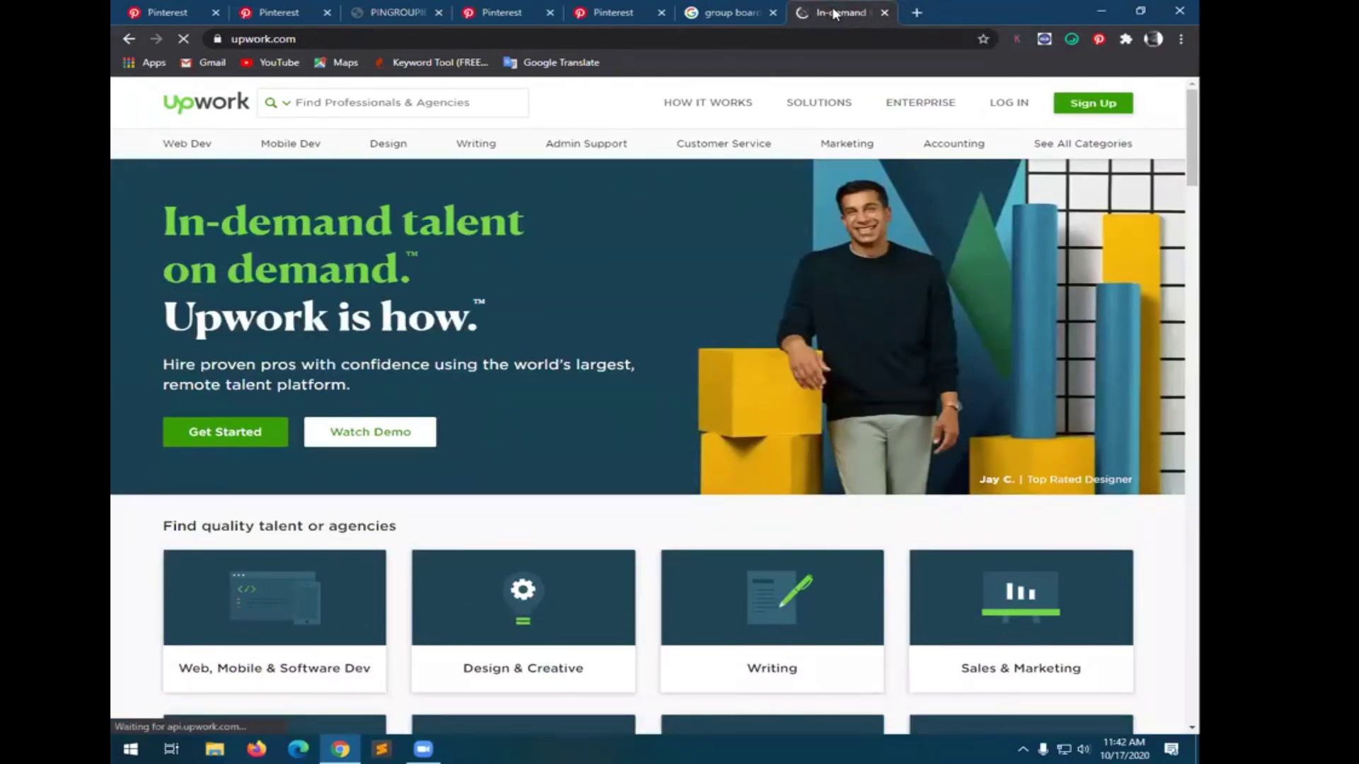
{"action": "left_click", "coordinate": [883, 14]}
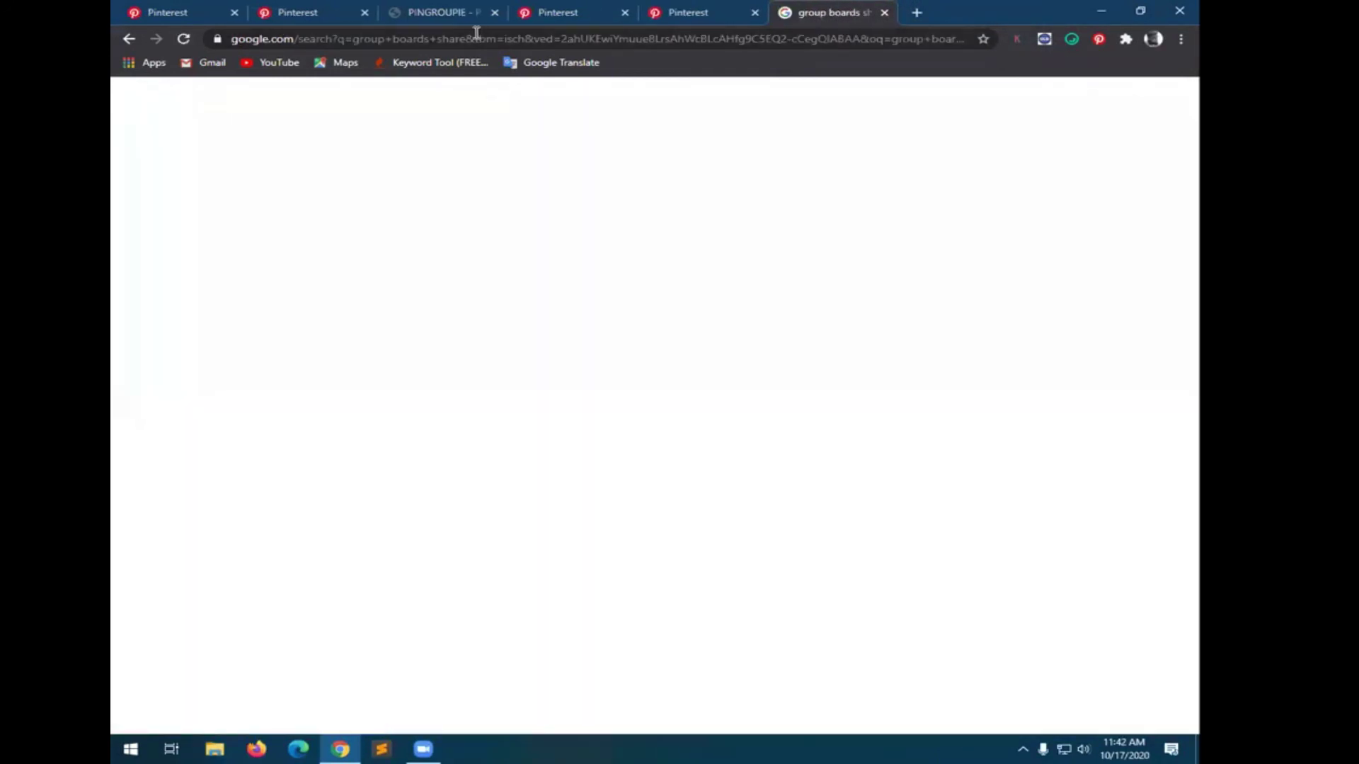